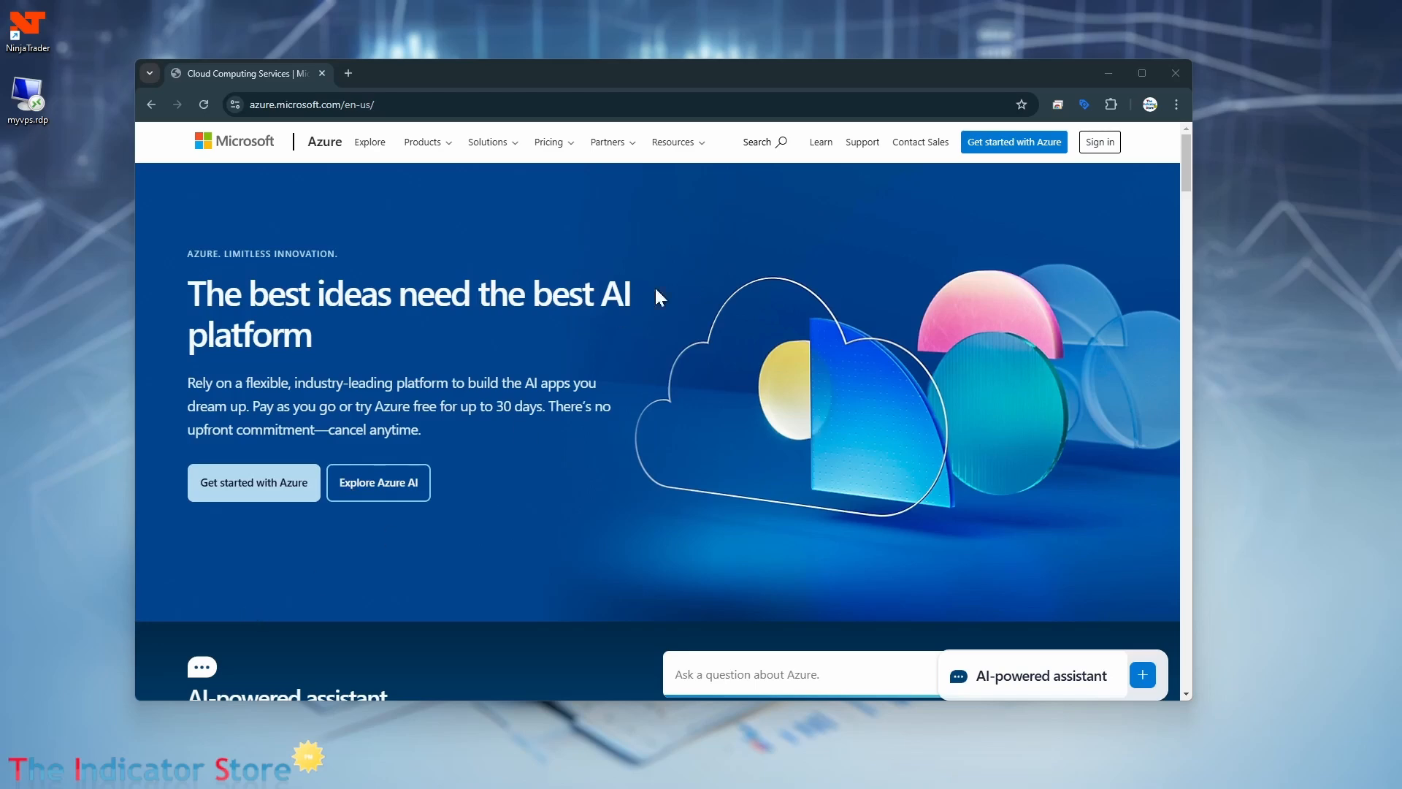
Go to azure.com and sign in to the Azure portal.
left_click(394, 105)
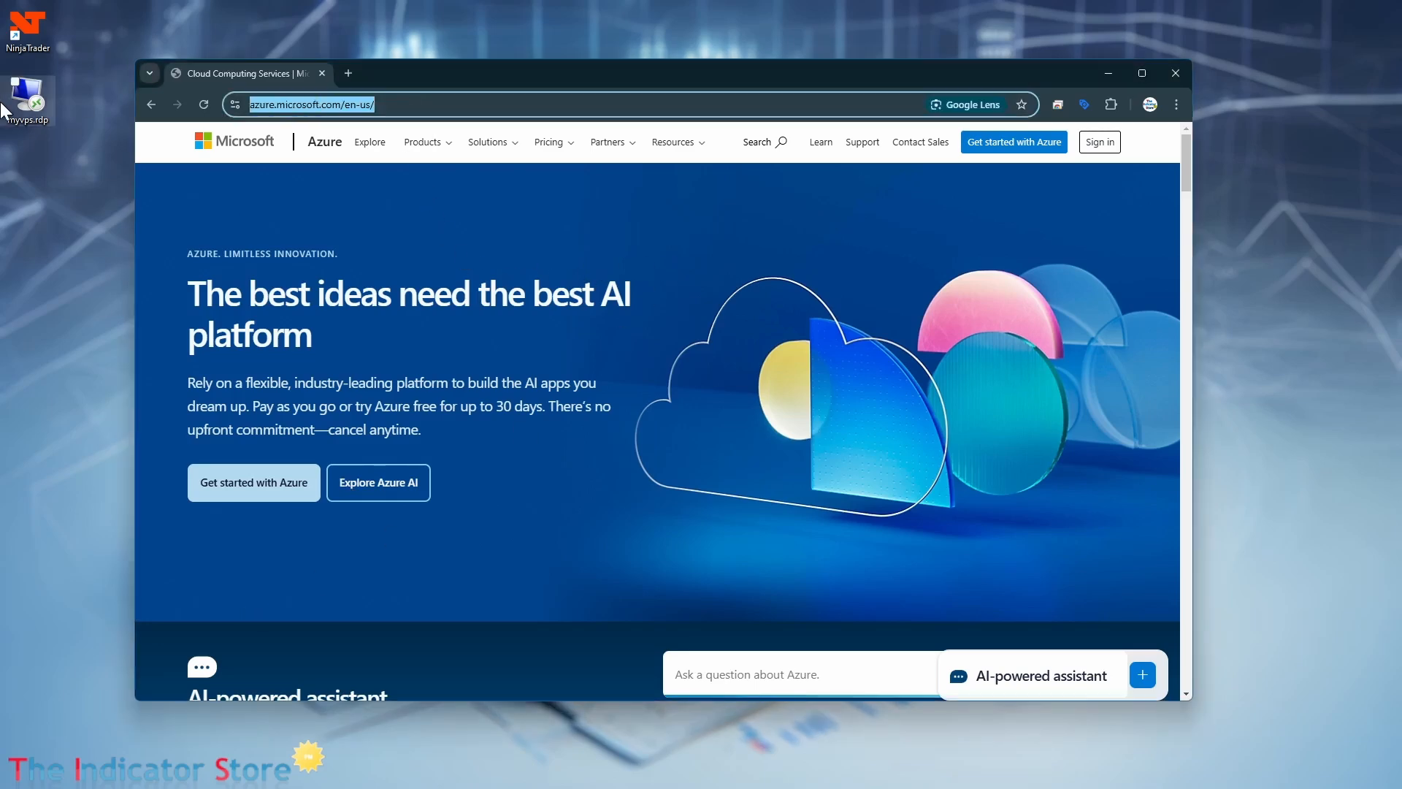
type("azure.com")
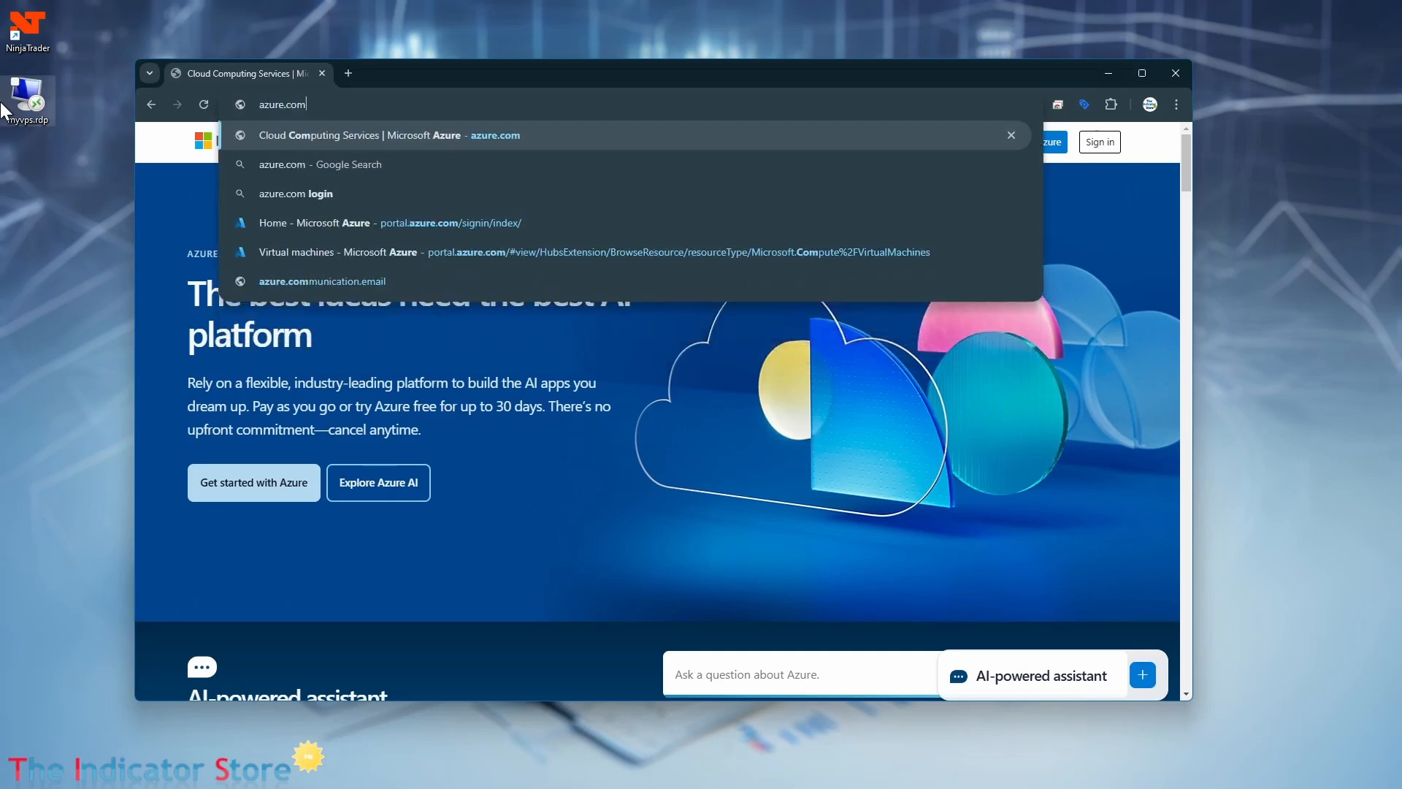
key("Return")
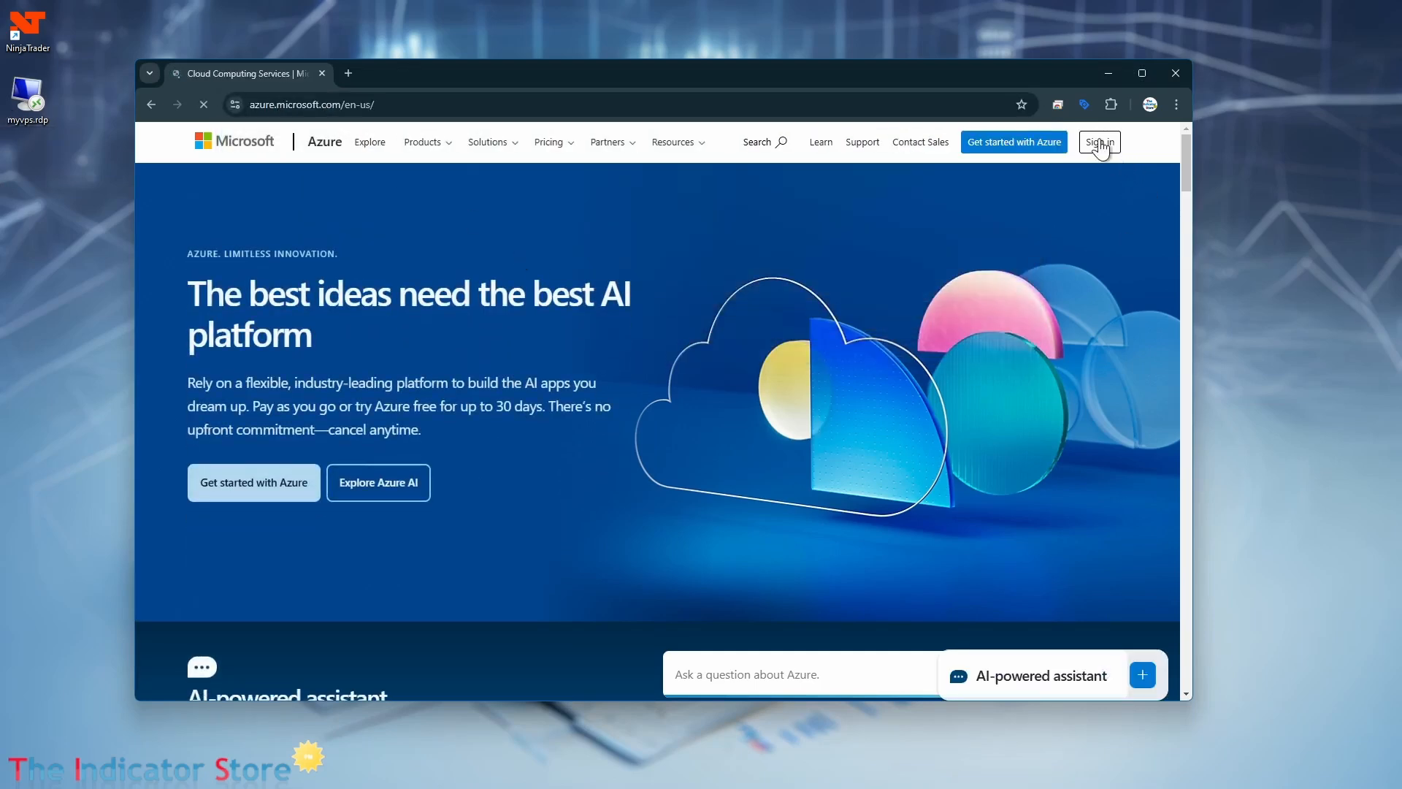
left_click(1099, 141)
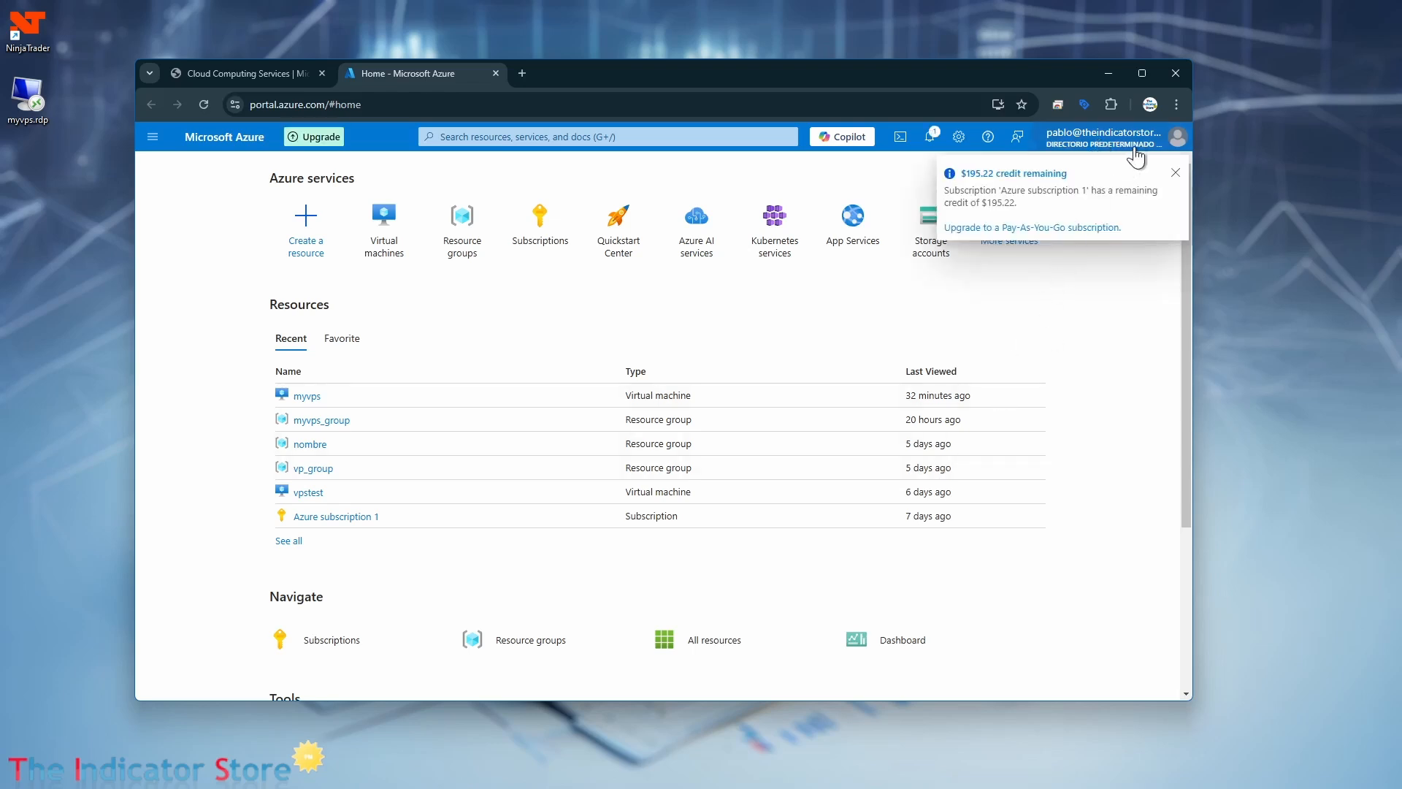
Dismiss the remaining-credit notification and open the list of virtual machines.
left_click(1175, 176)
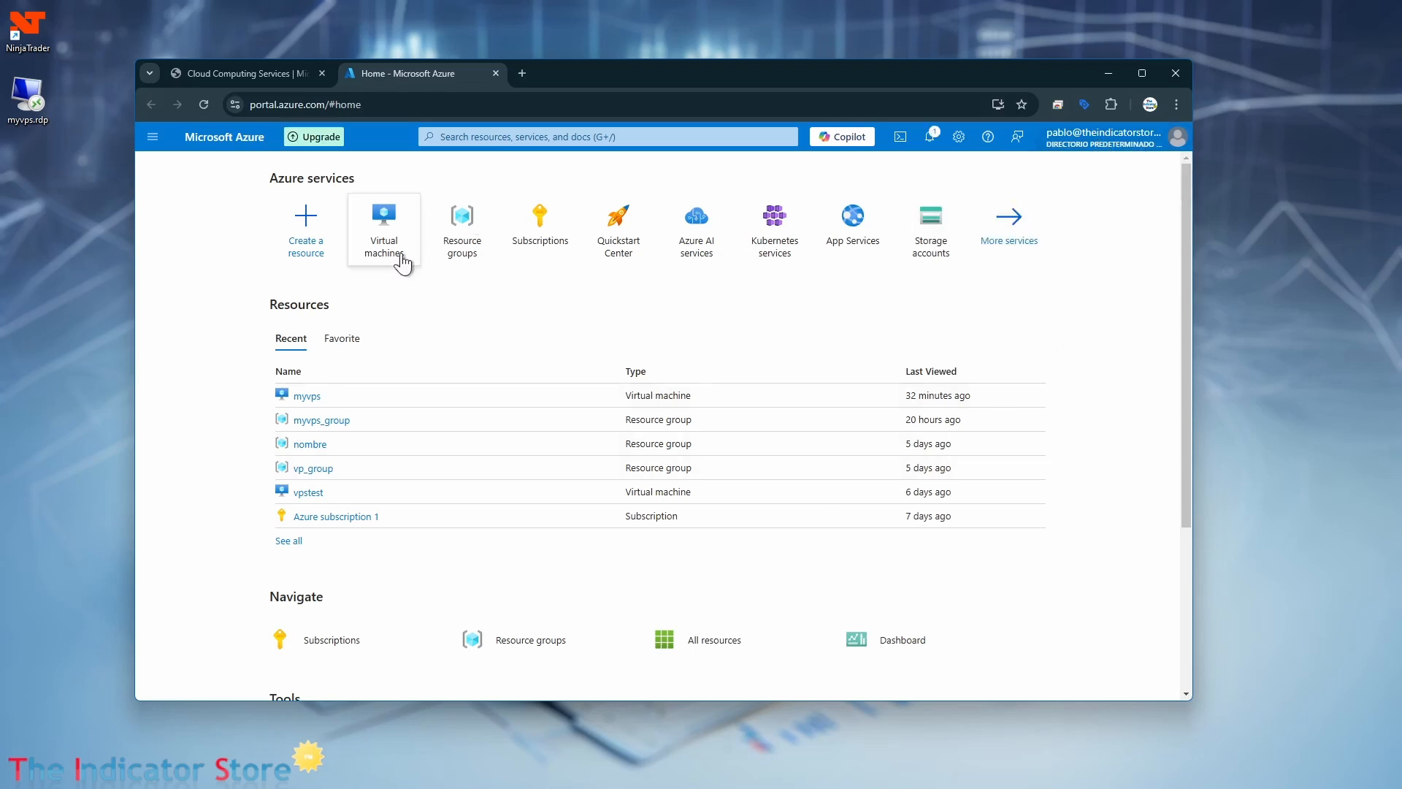
mouse_move(383, 231)
left_click(390, 237)
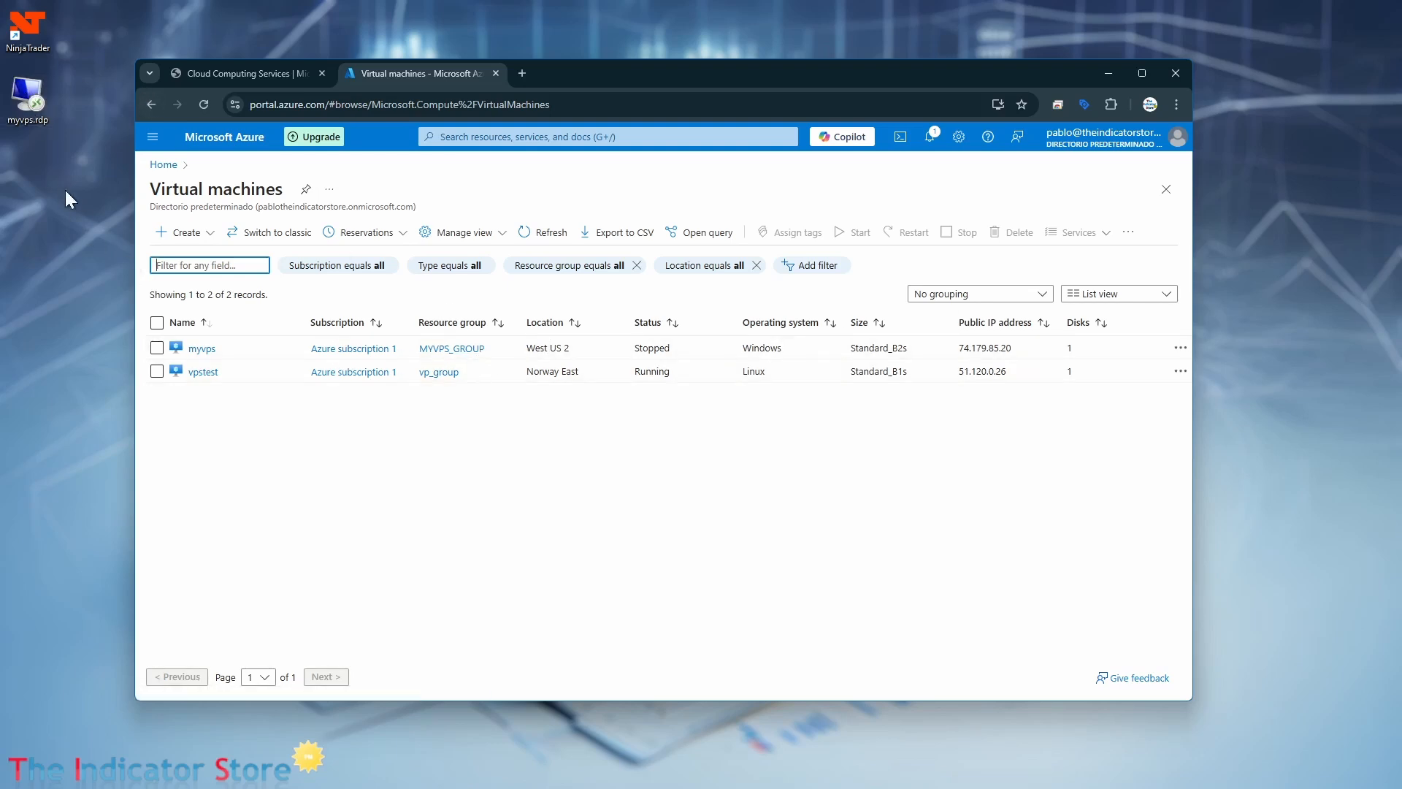
left_click(22, 98)
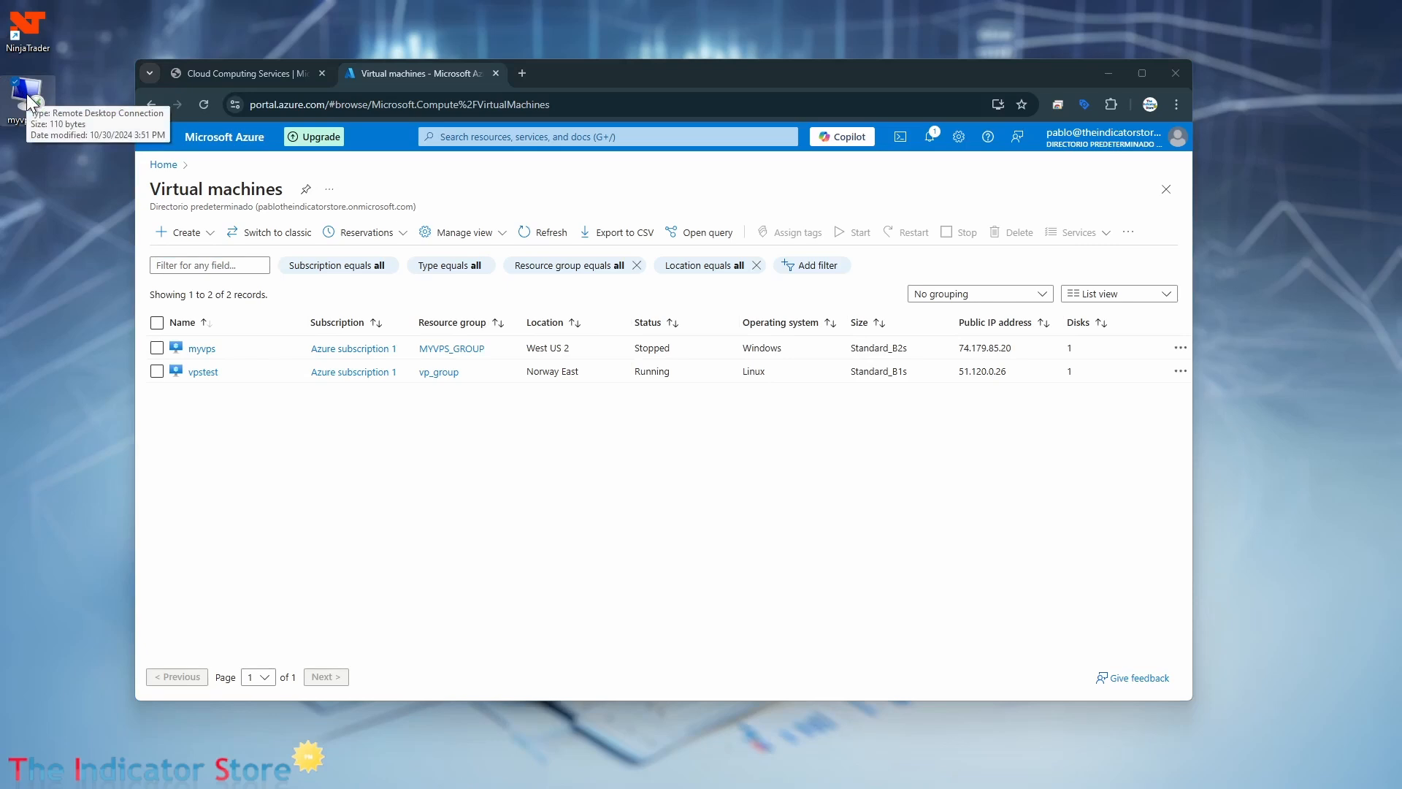
left_click(582, 333)
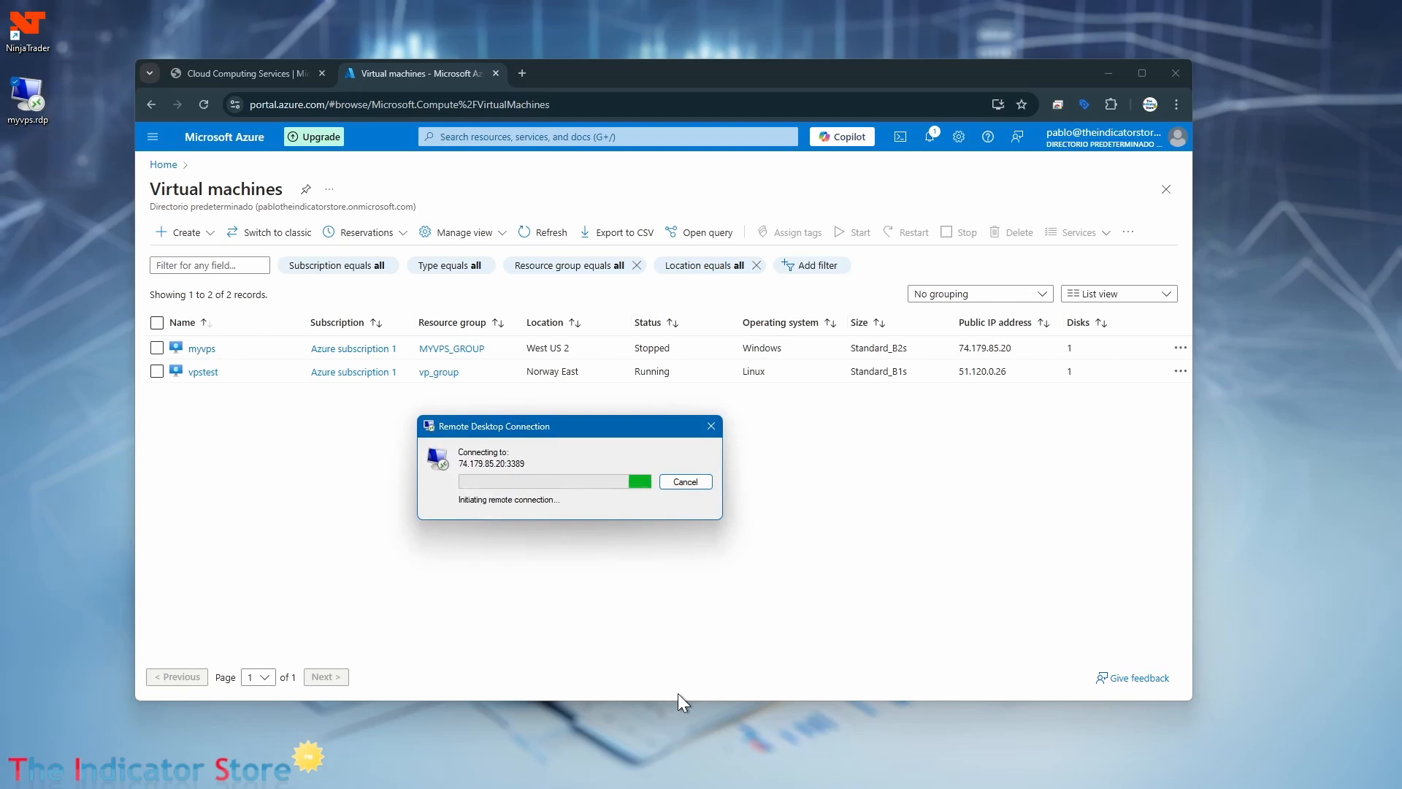
left_click(683, 482)
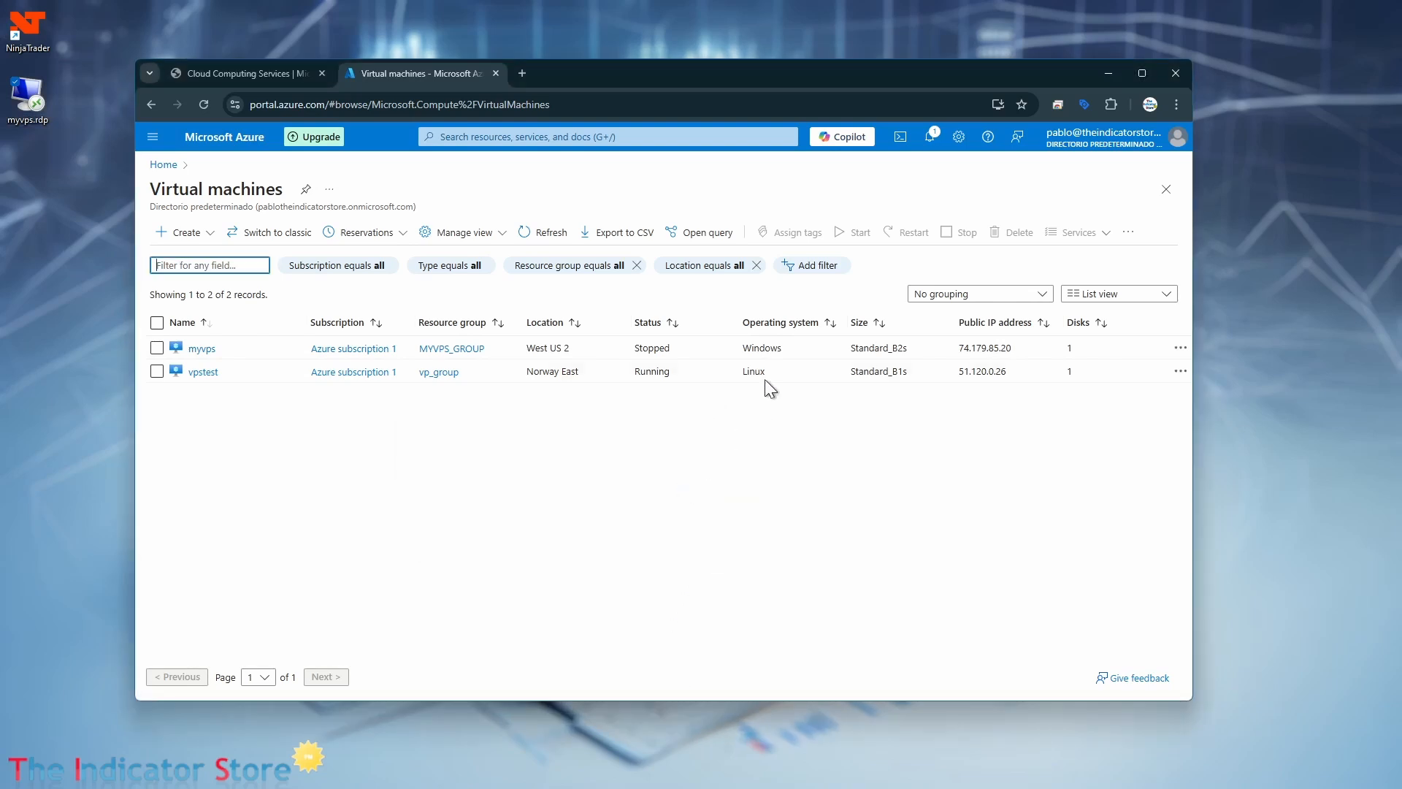
Start the myvps virtual machine and confirm the start operation.
left_click(600, 352)
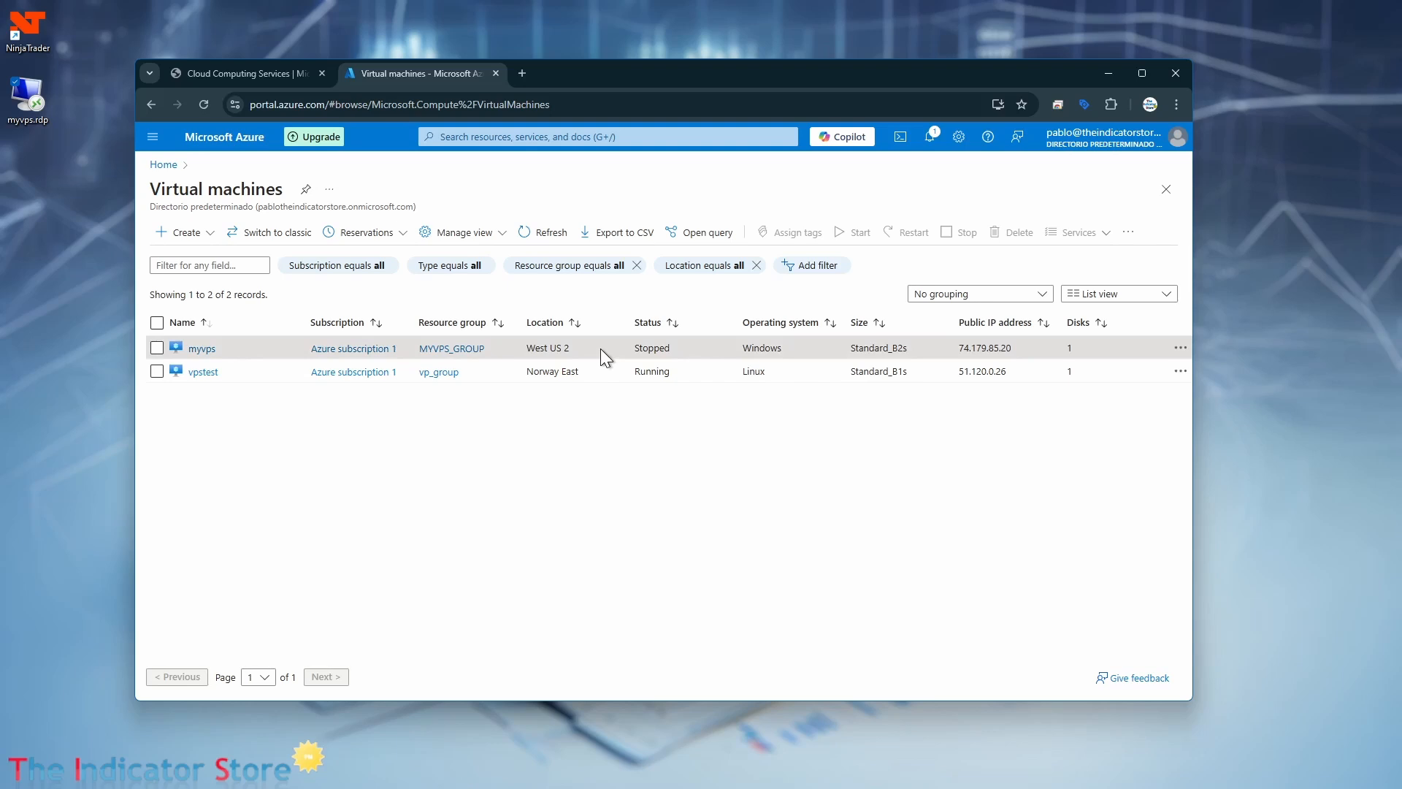
left_click(156, 347)
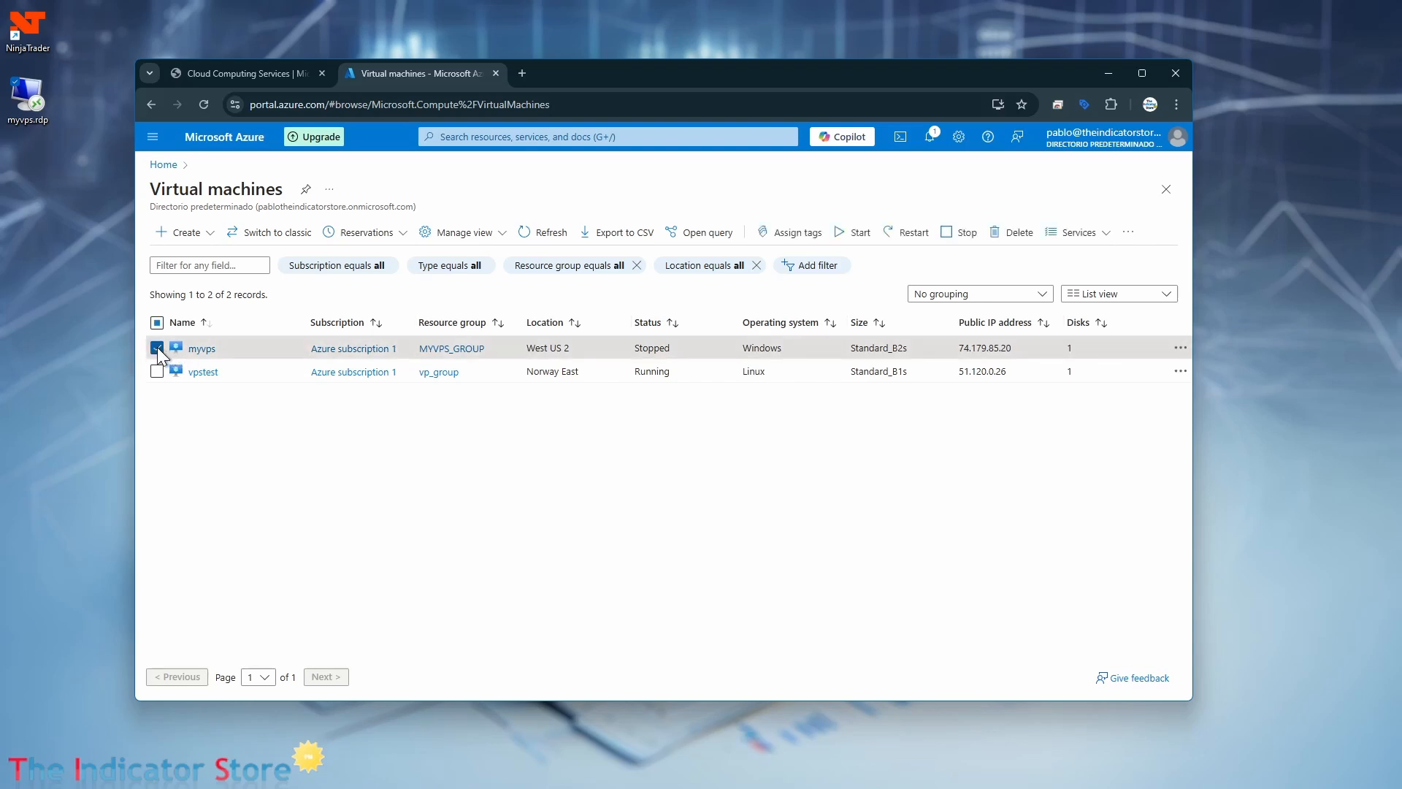
left_click(856, 235)
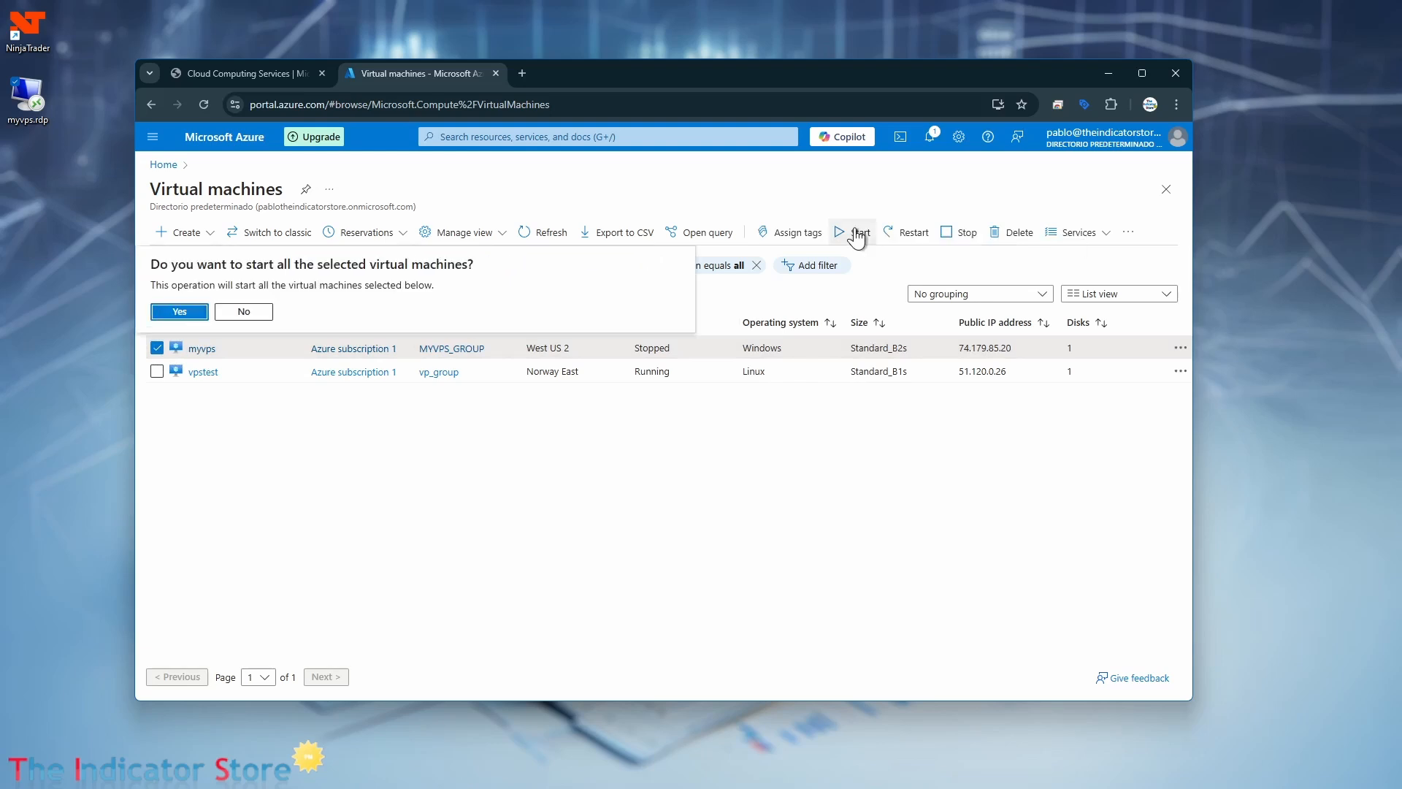
left_click(187, 311)
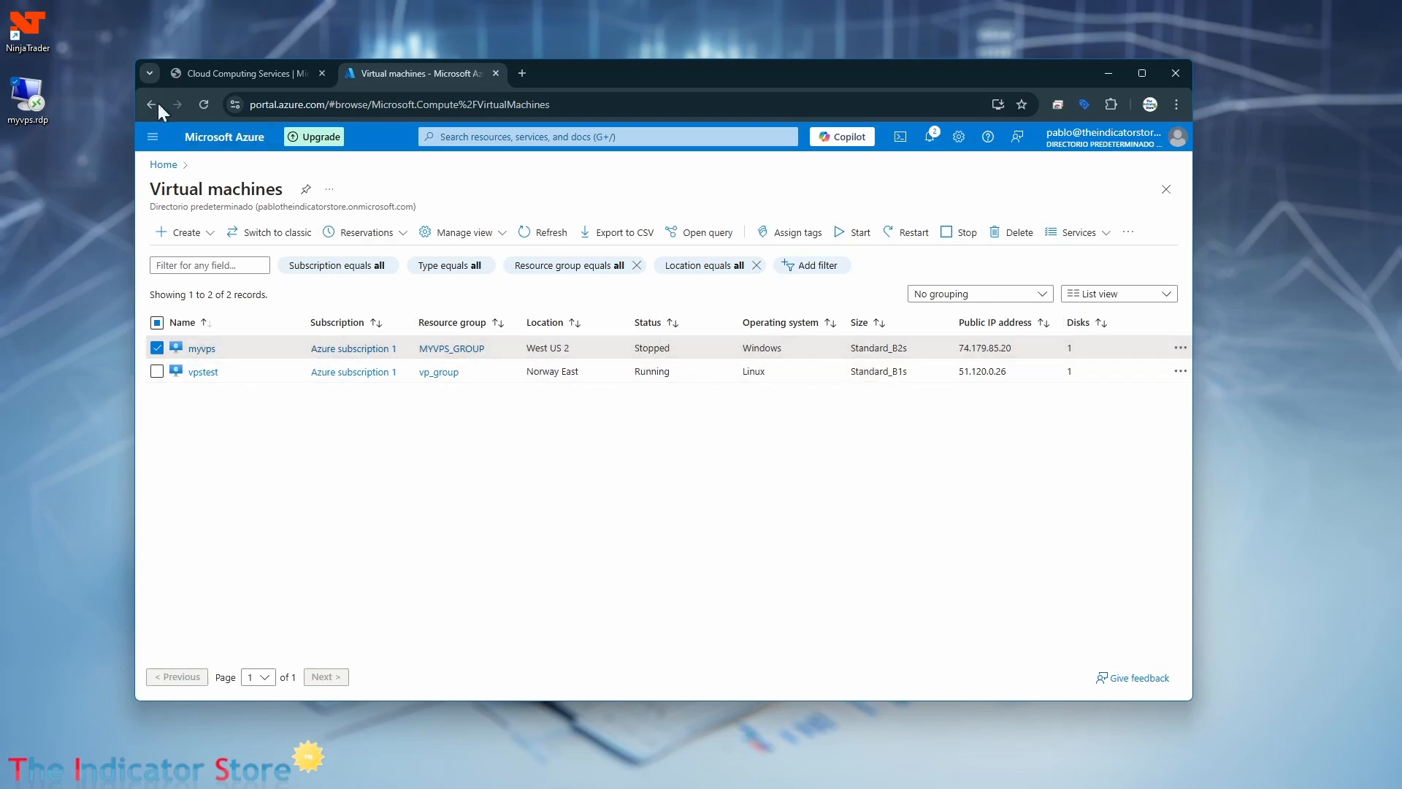
Connect to the virtual machine with the desktop file myvps.rdp, entering the azureuser account's password.
double_click(29, 96)
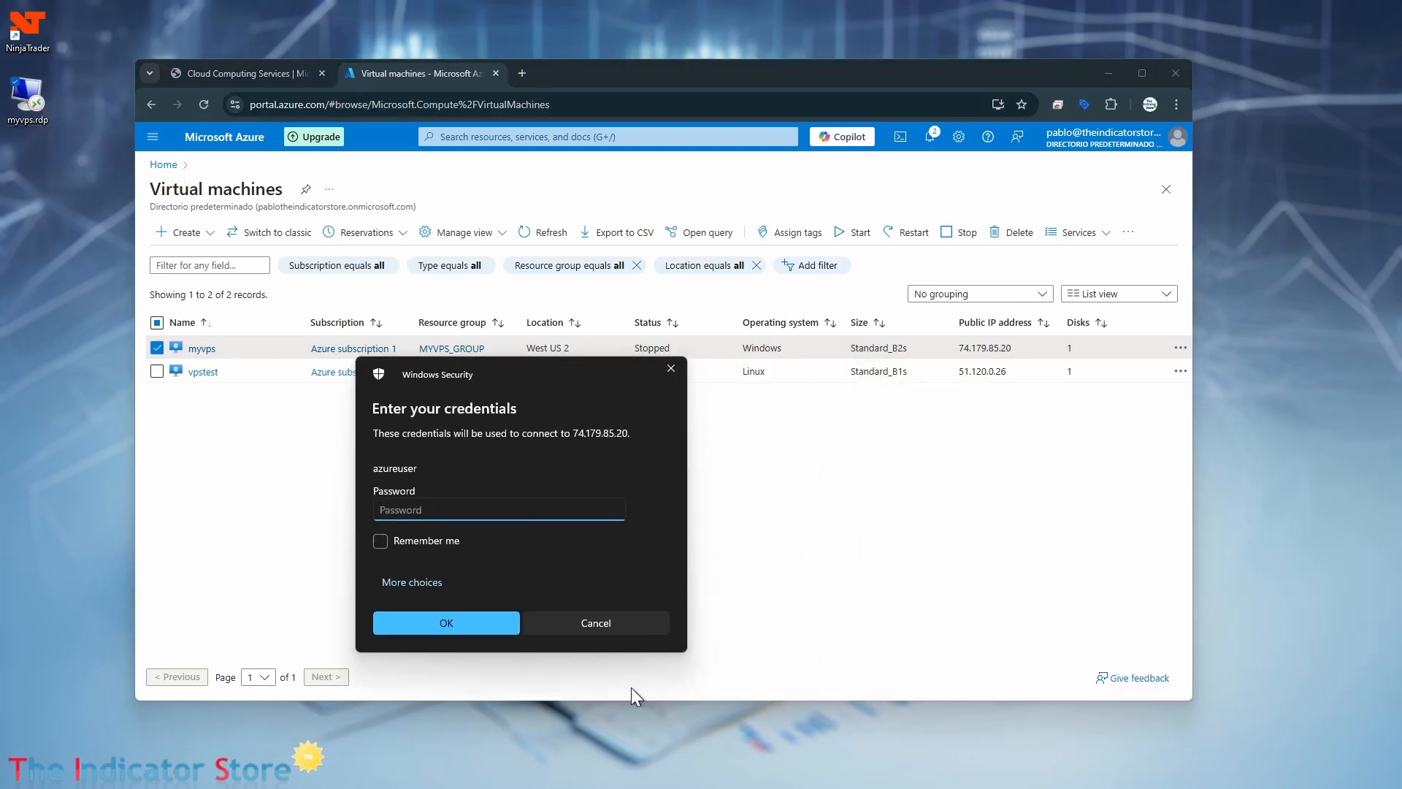
type("************")
left_click(466, 627)
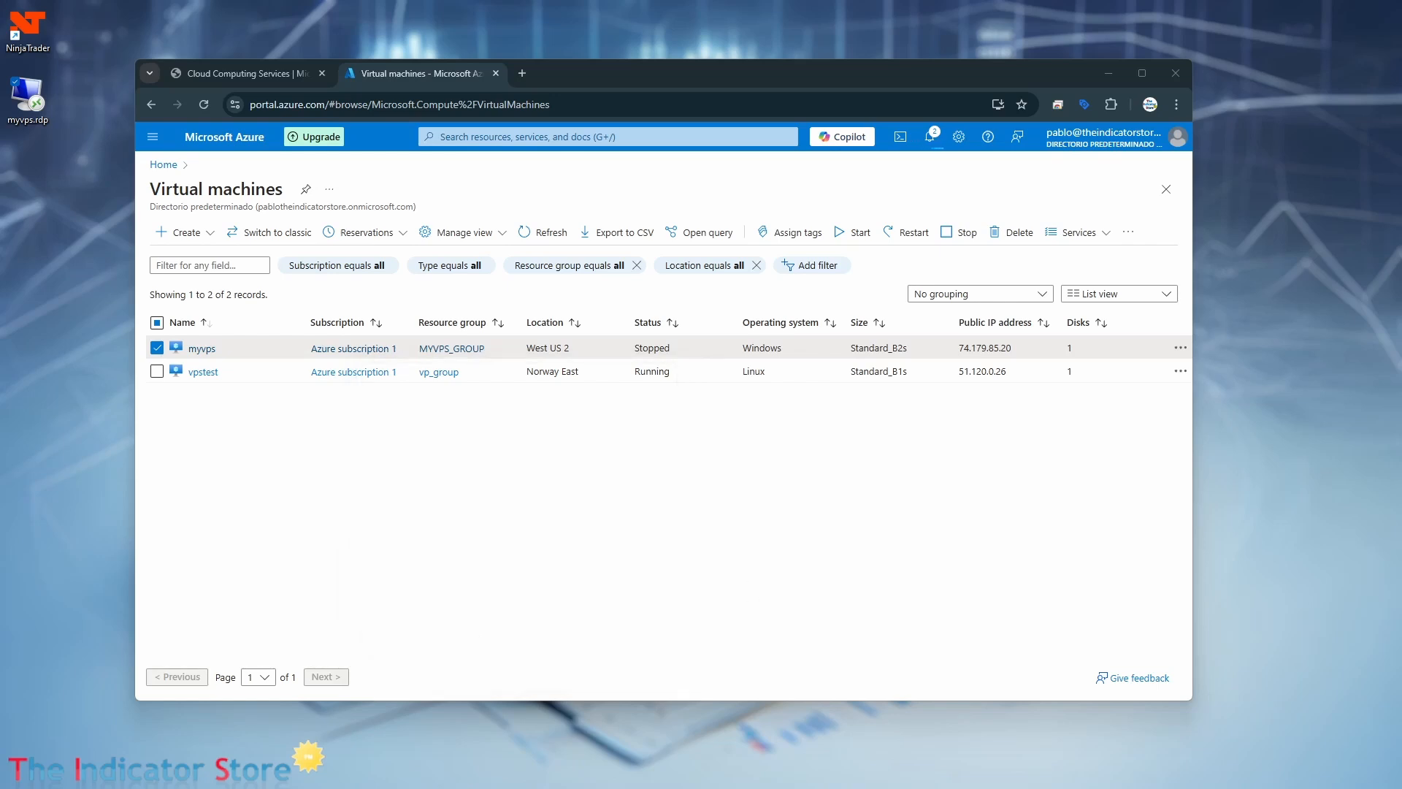
left_click_drag(1190, 493, 371, 380)
left_click_drag(1401, 468, 555, 2)
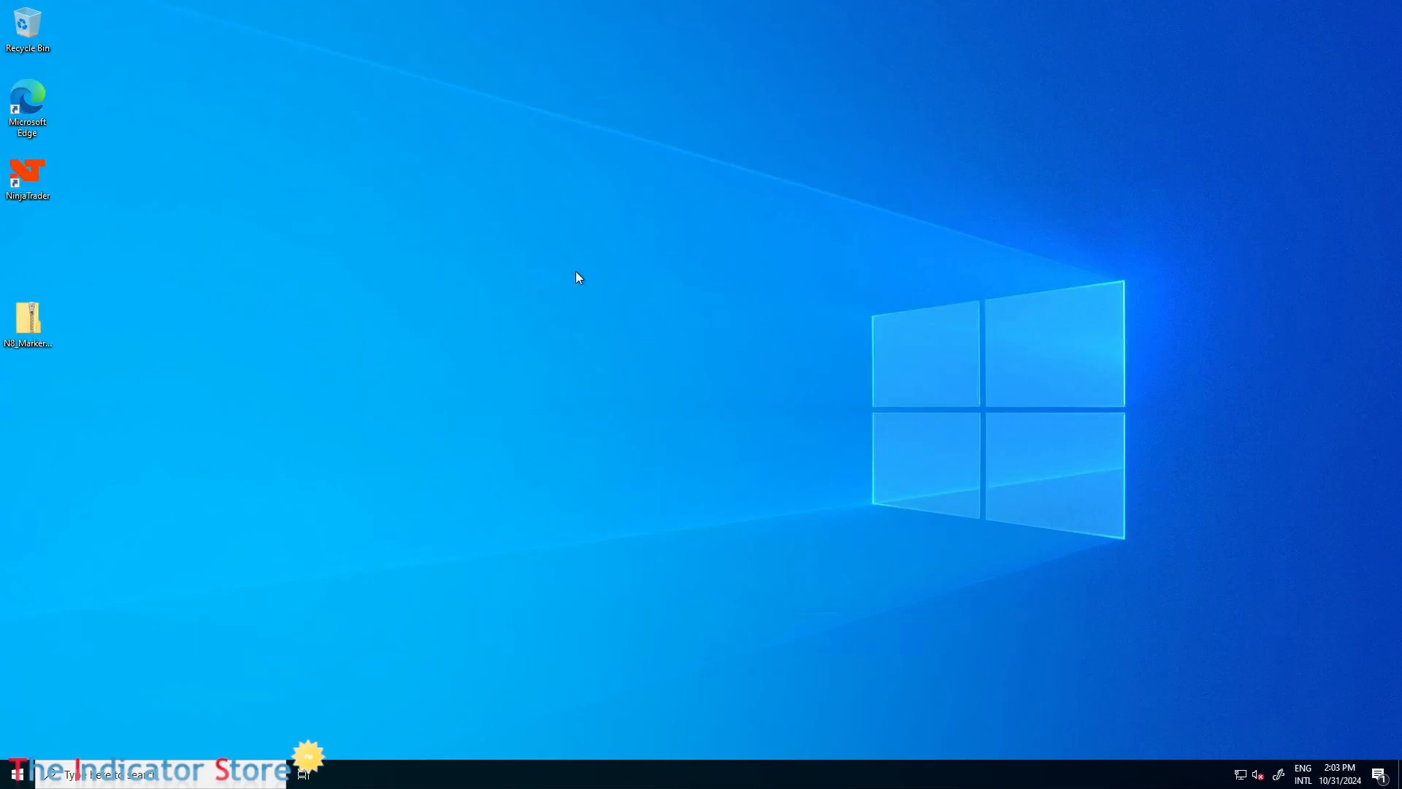
Take the remote desktop session out of full screen and move its window clear of the virtual machines list.
mouse_move(676, 6)
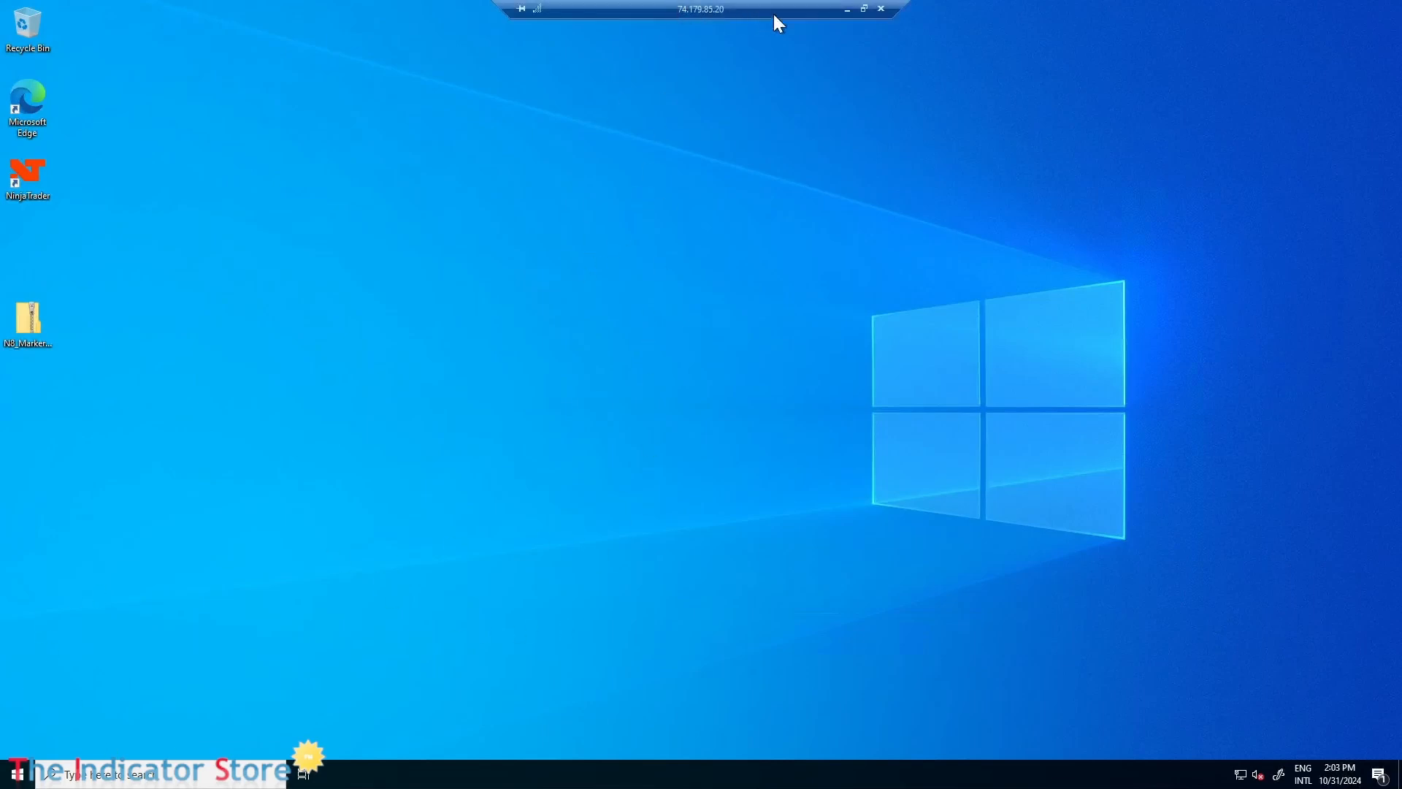
left_click(864, 8)
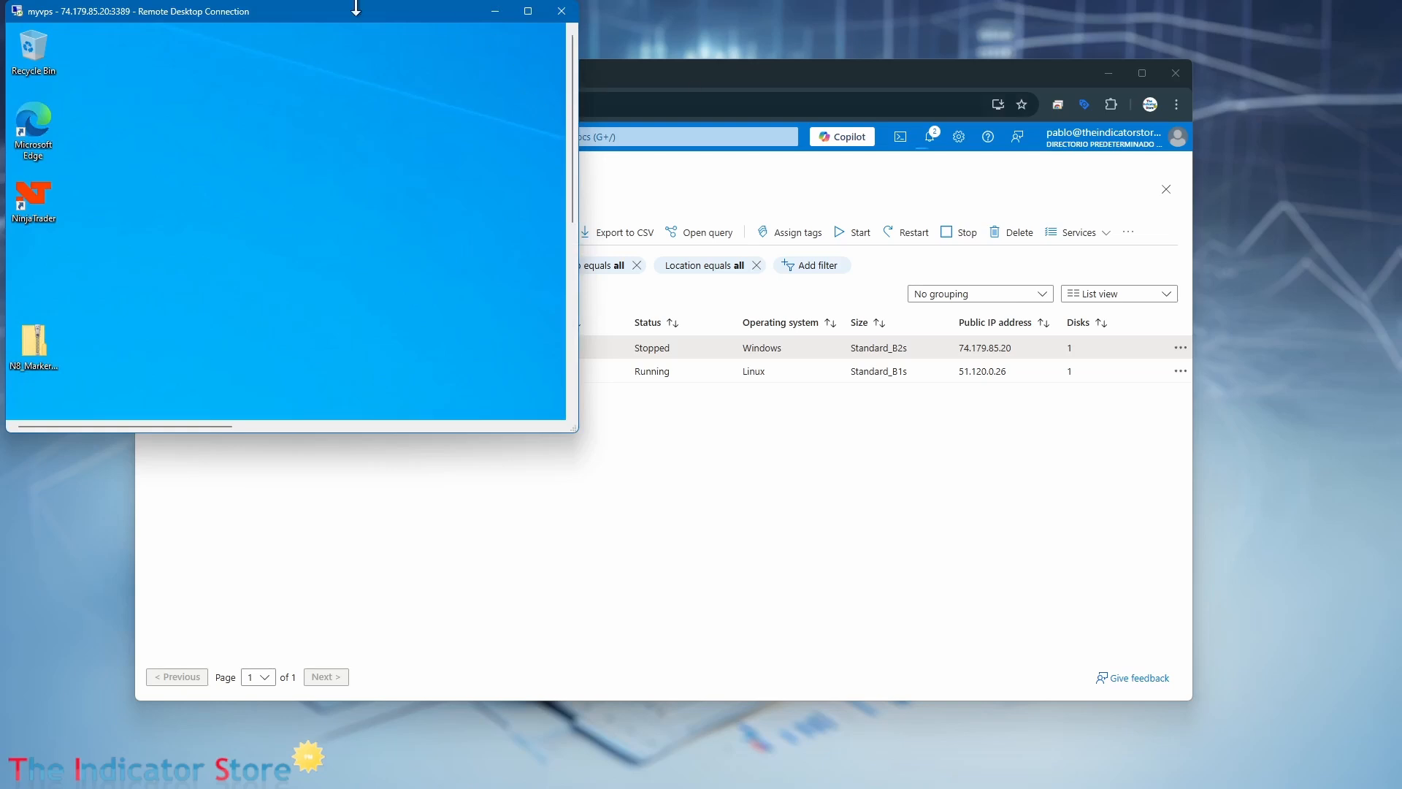
left_click_drag(349, 14, 617, 151)
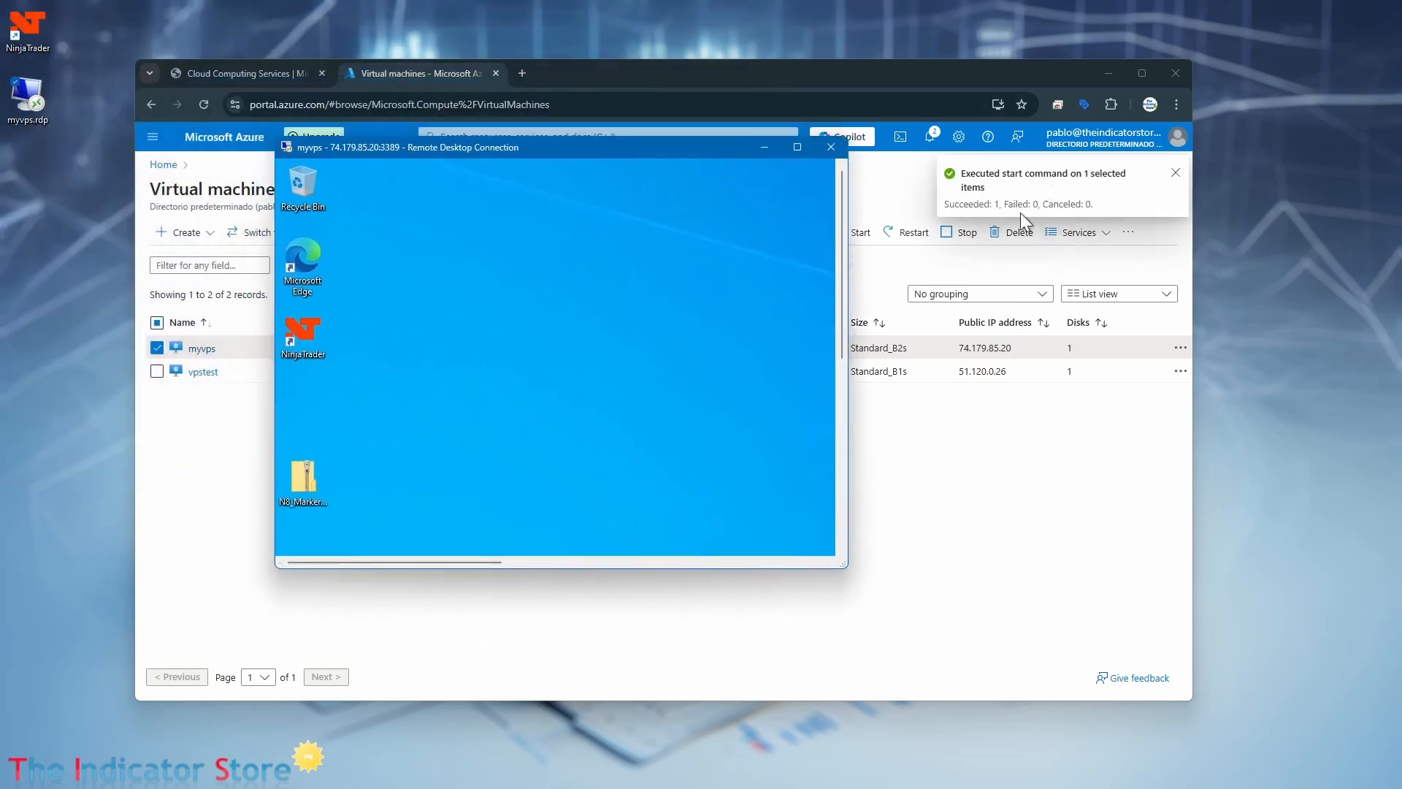
left_click_drag(681, 151, 1003, 485)
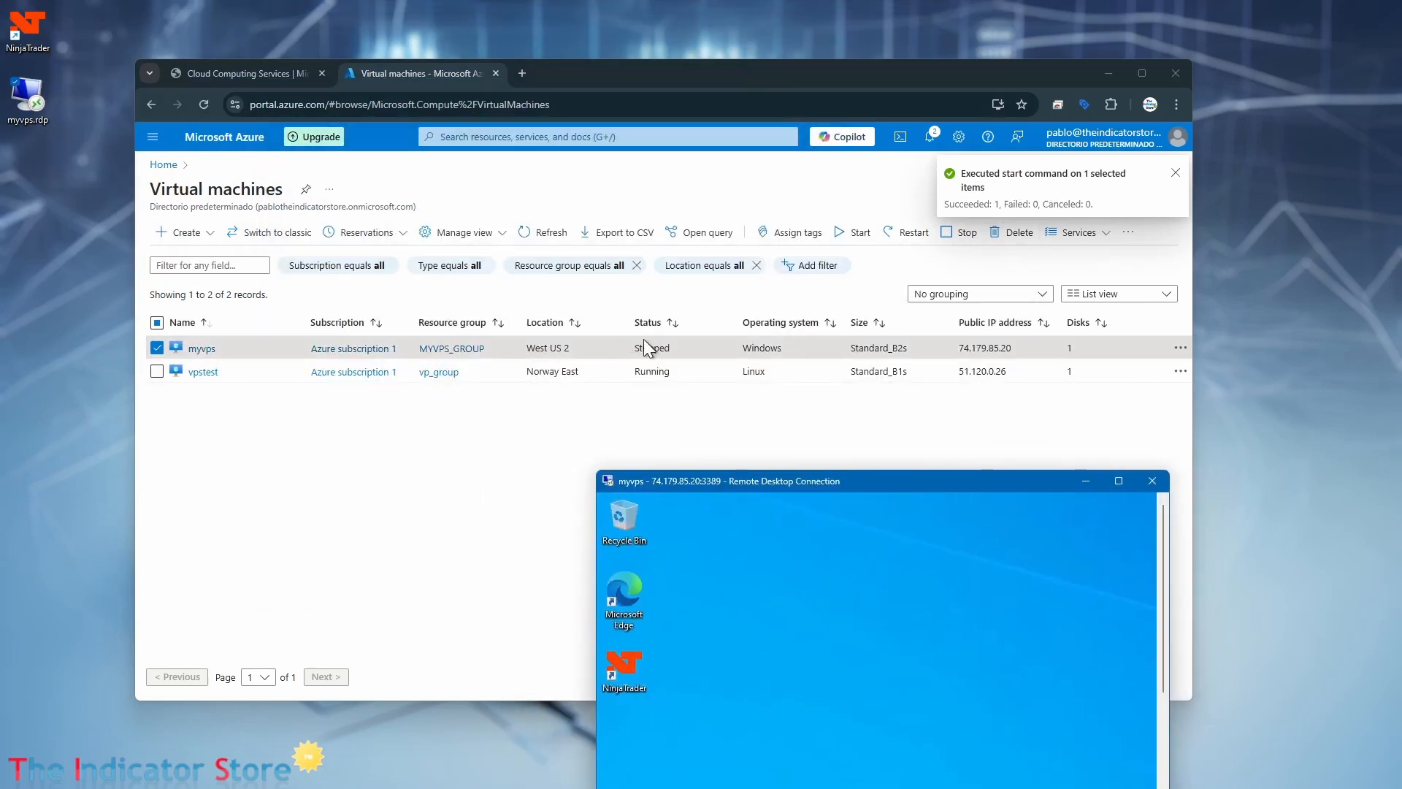
Reload the Azure virtual machines page to check the status of myvps, and dismiss the notifications.
left_click(500, 406)
left_click(205, 104)
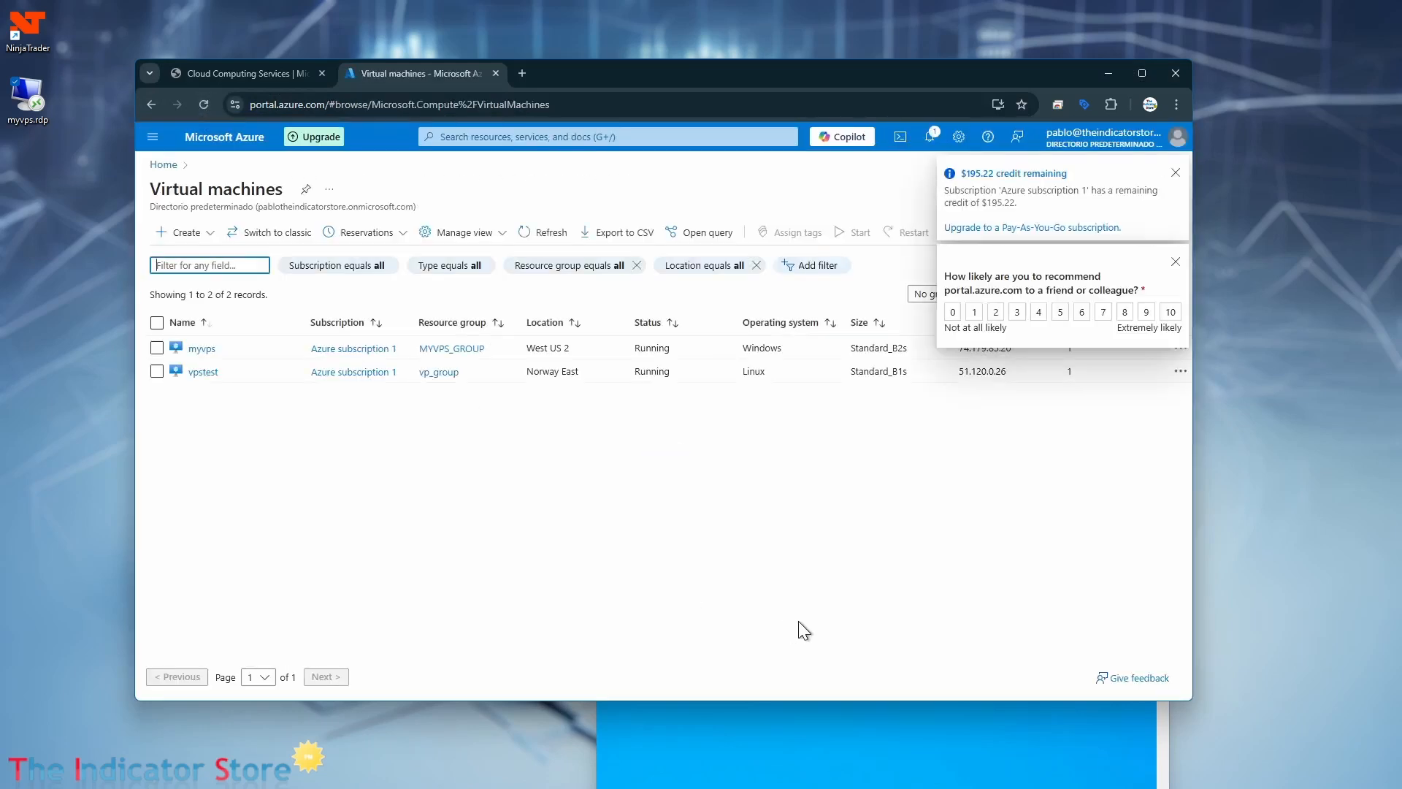
left_click(1176, 175)
left_click(1175, 173)
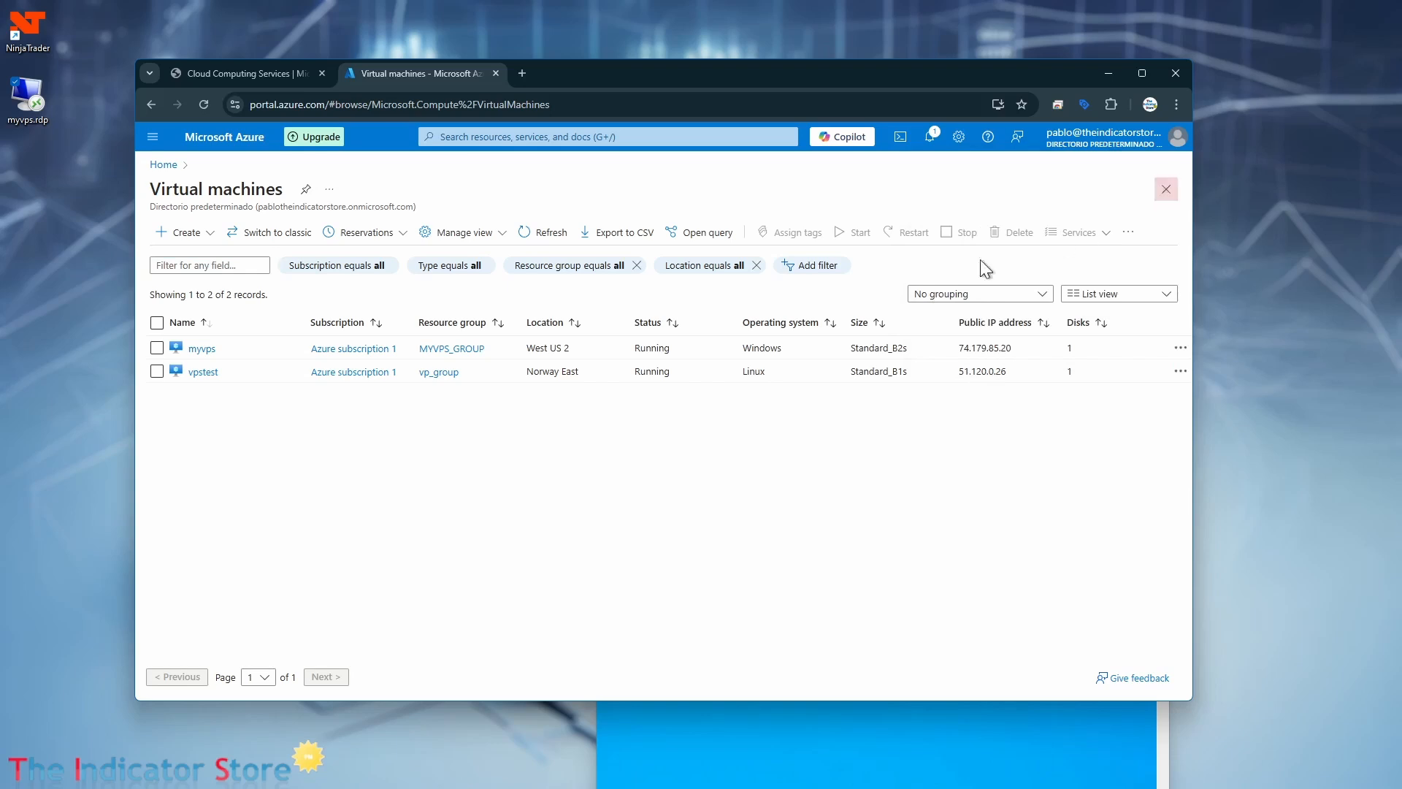
Bring the myvps Remote Desktop window back to the front and switch it to full screen.
left_click(857, 769)
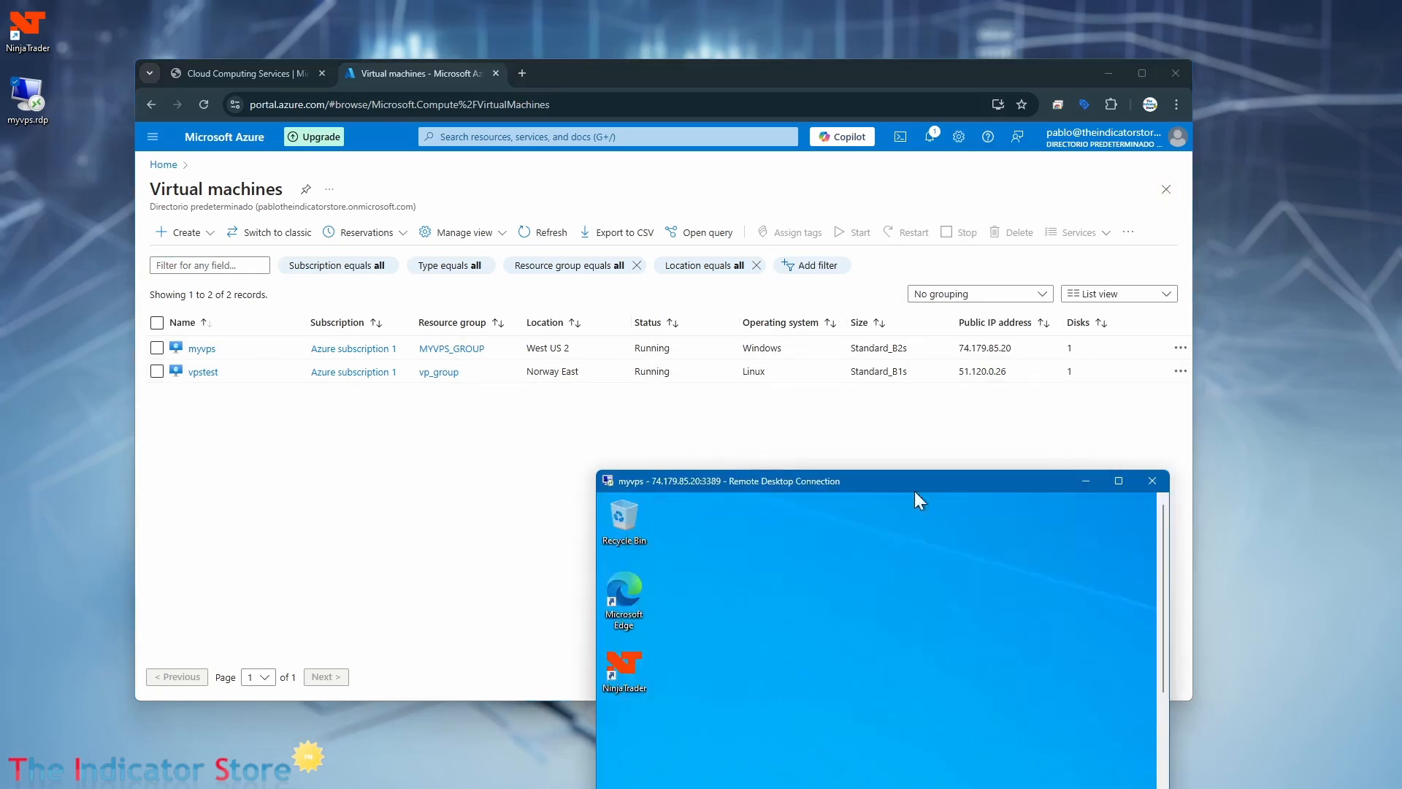
left_click_drag(913, 485, 716, 155)
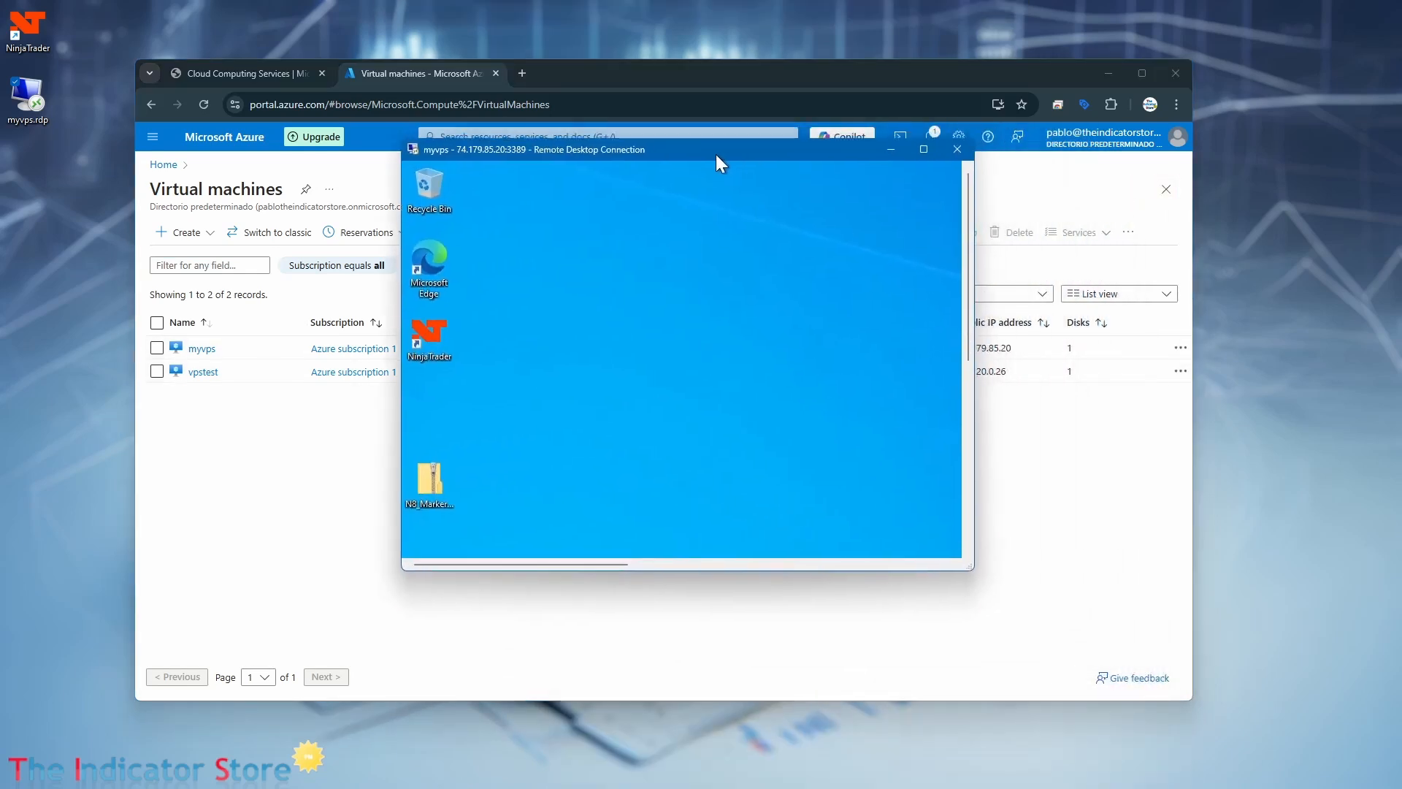
left_click(923, 148)
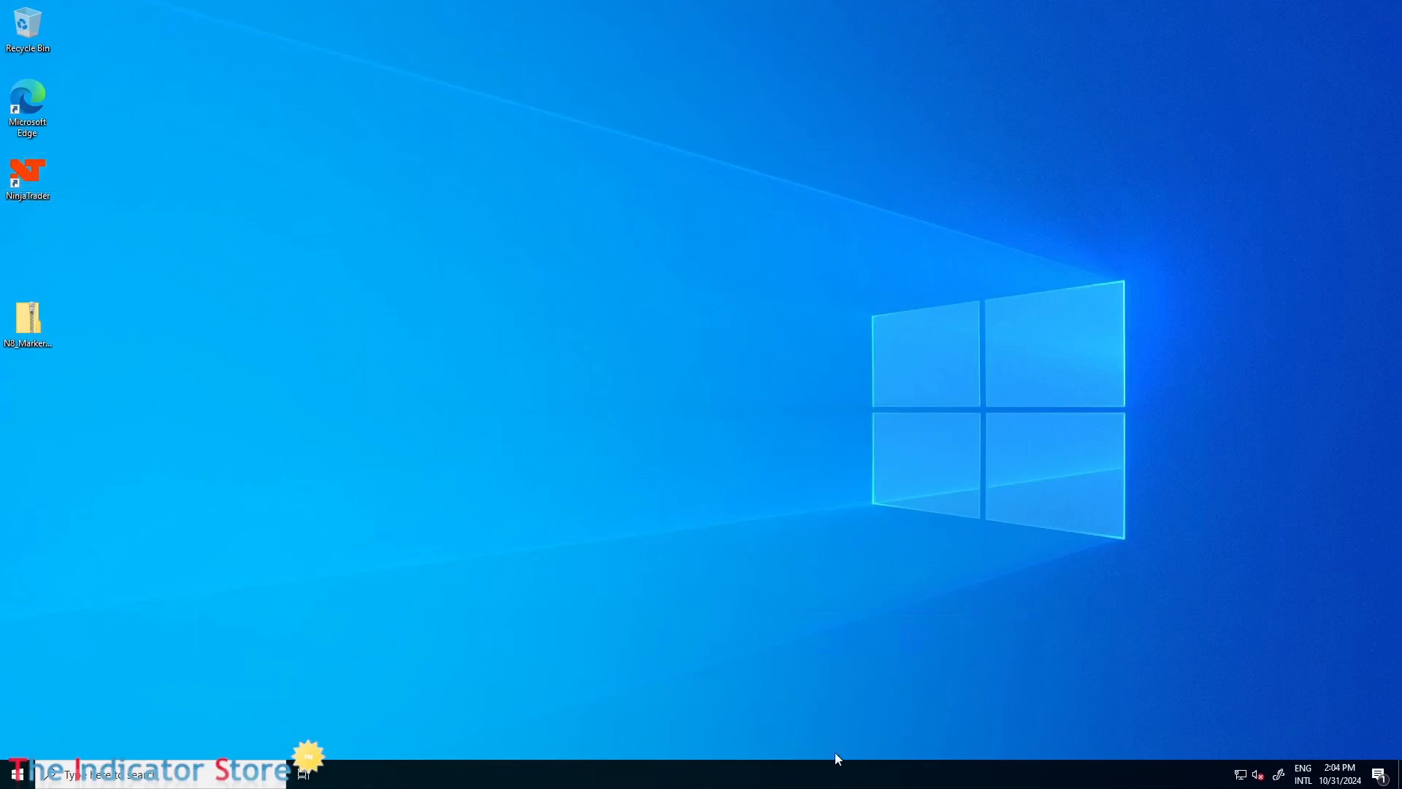
Open Task Manager on the remote desktop and examine its CPU and memory performance.
right_click(646, 784)
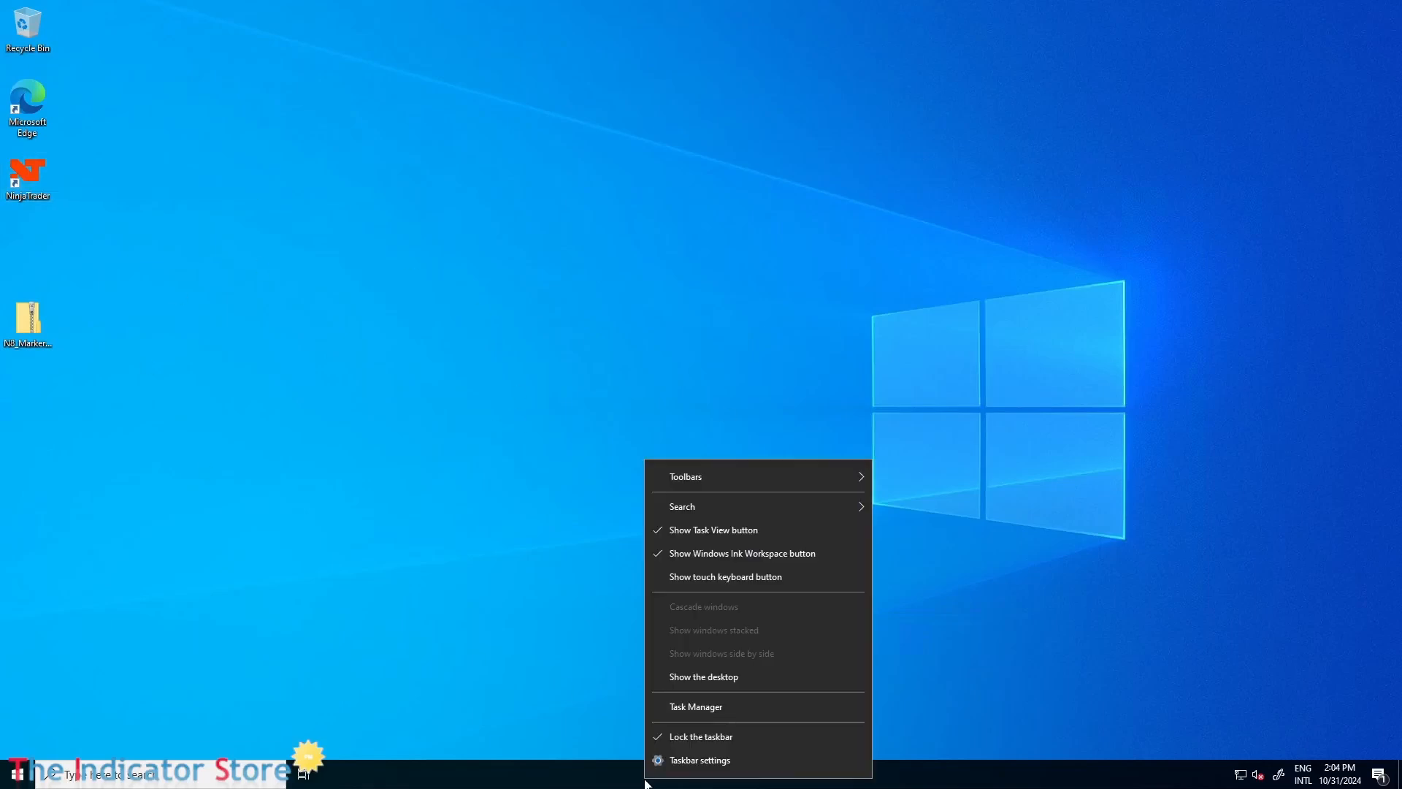
left_click(721, 708)
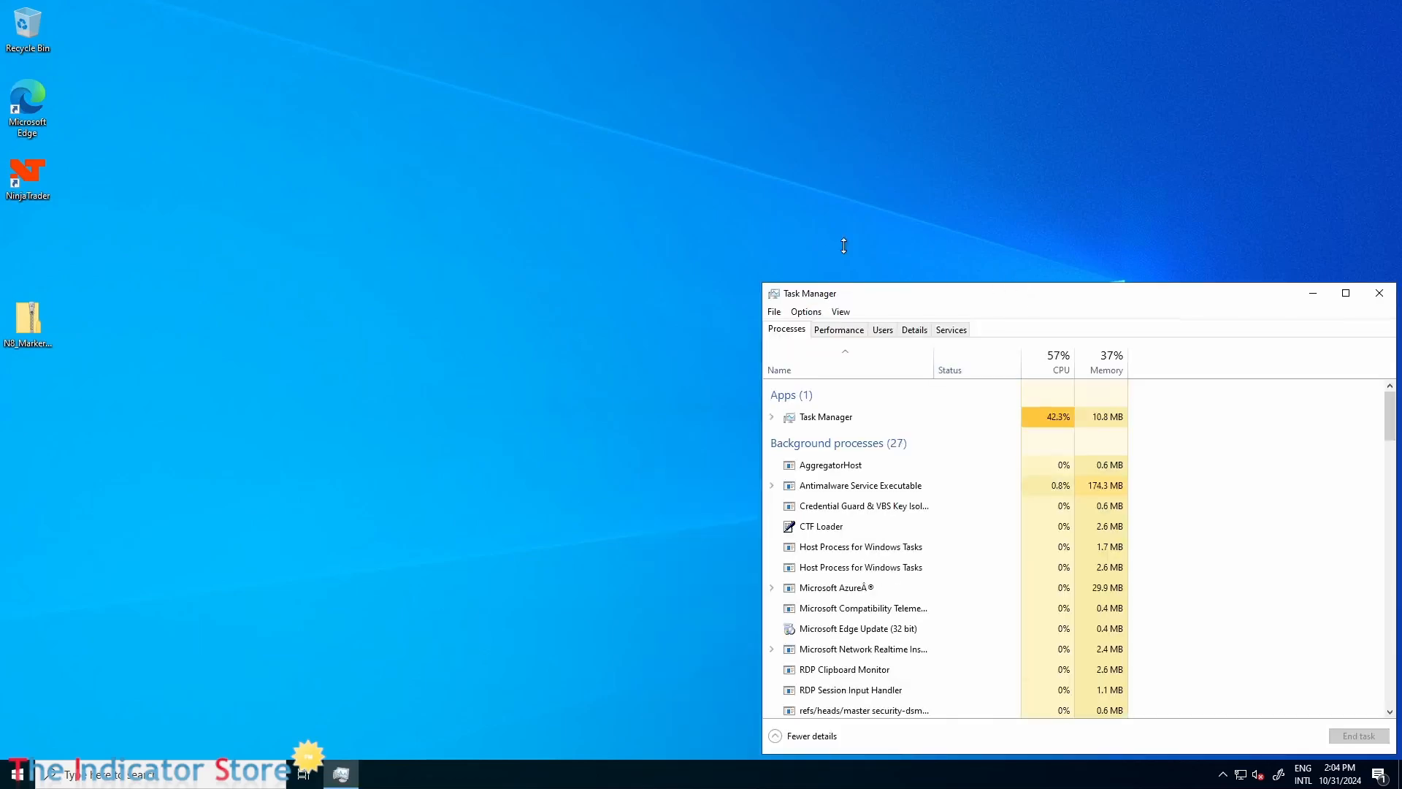
left_click_drag(930, 250, 688, 80)
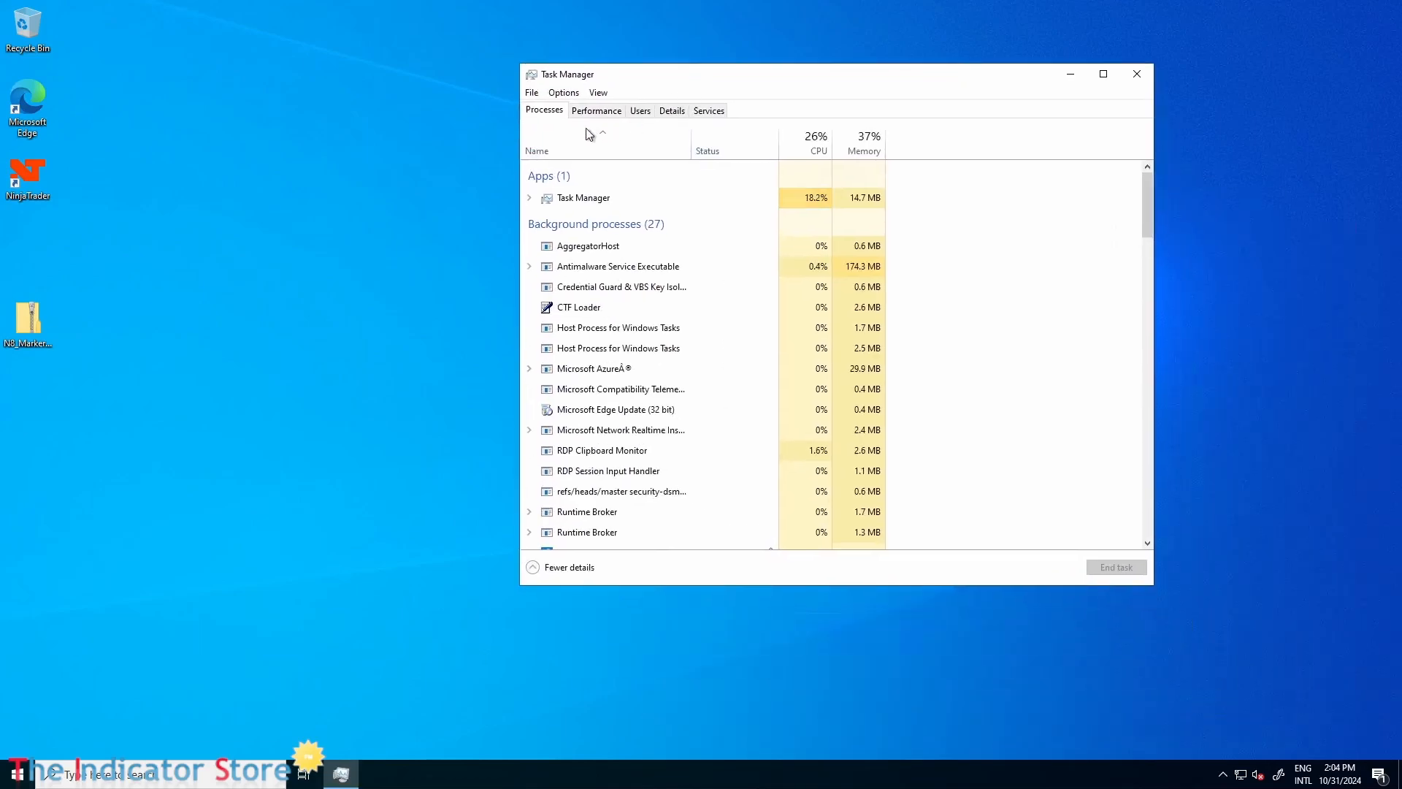
left_click(591, 113)
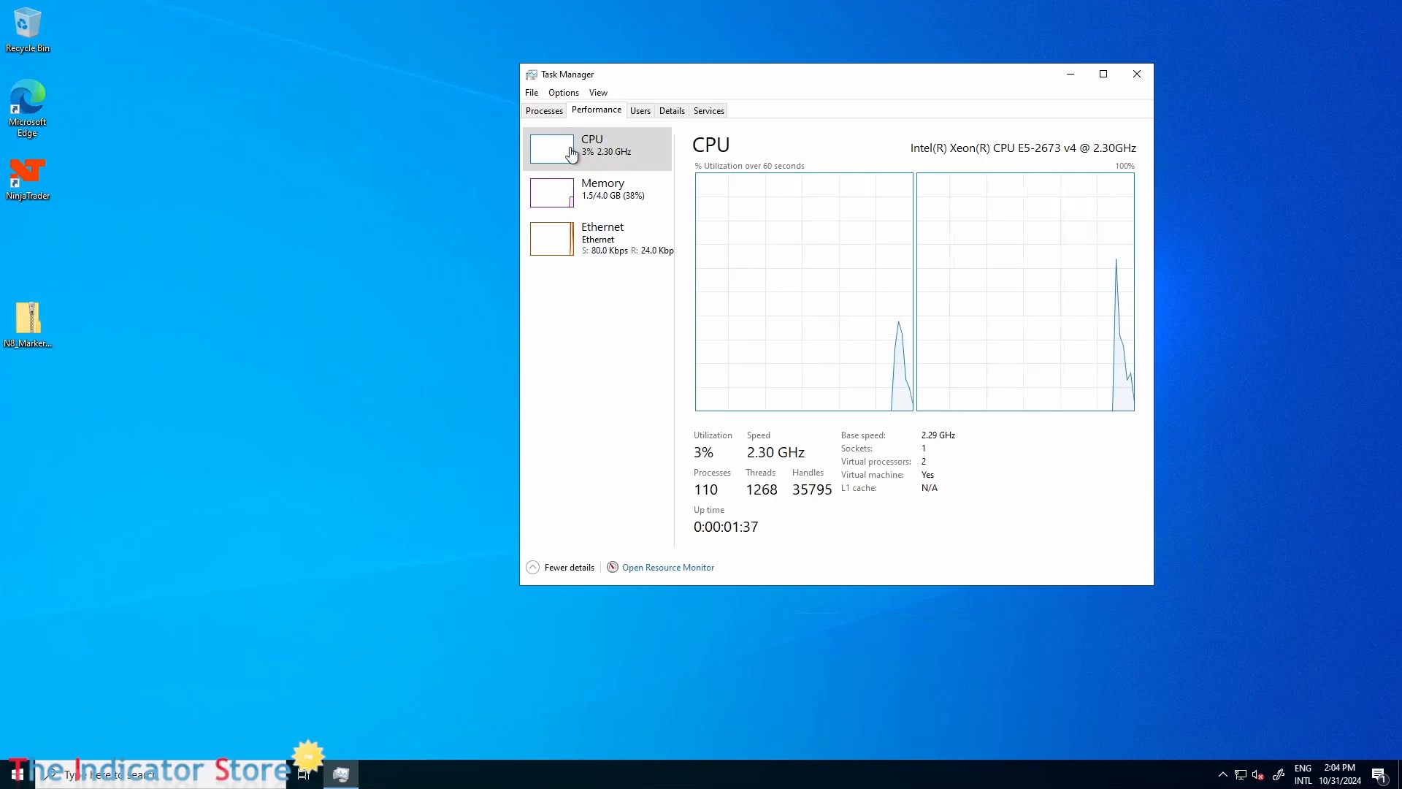
left_click(665, 159)
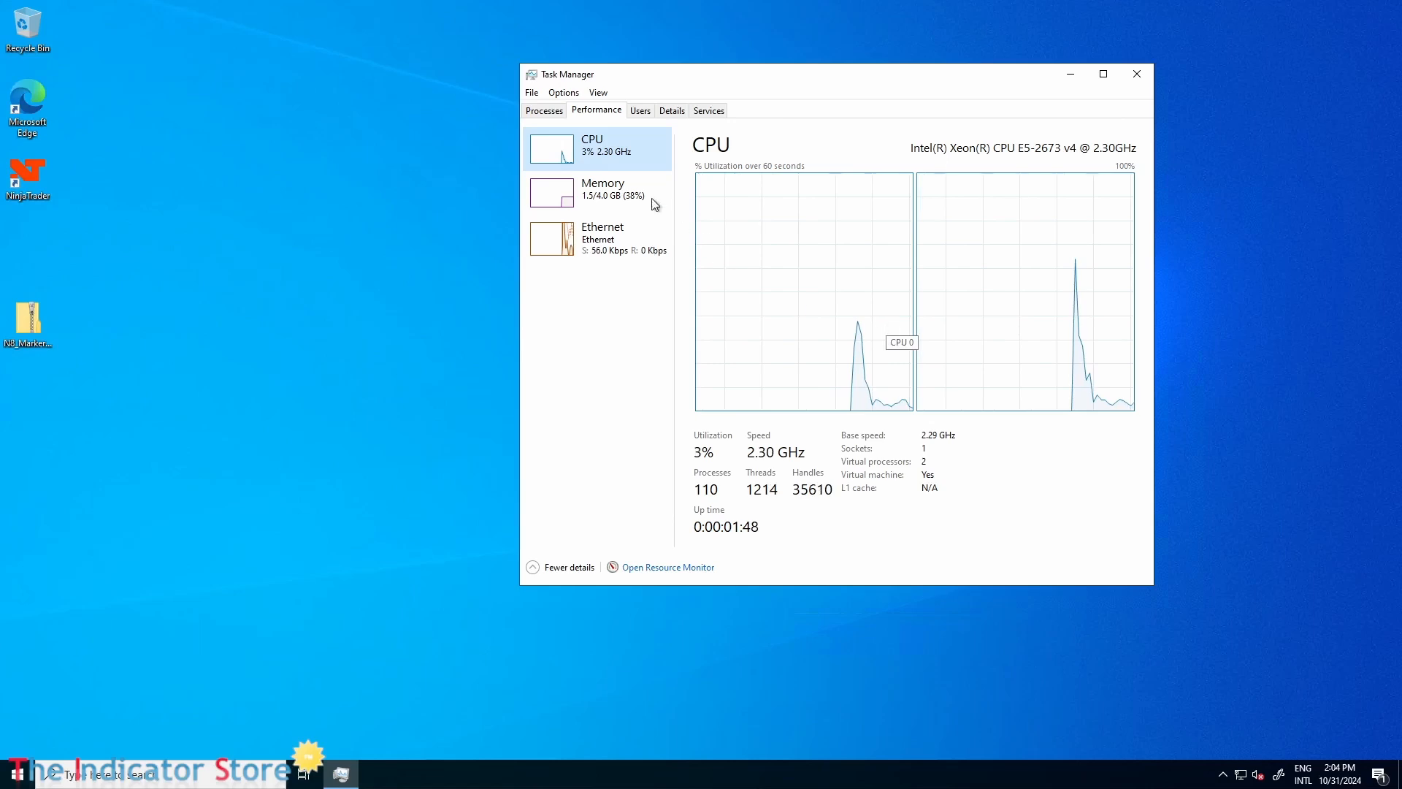
left_click(602, 205)
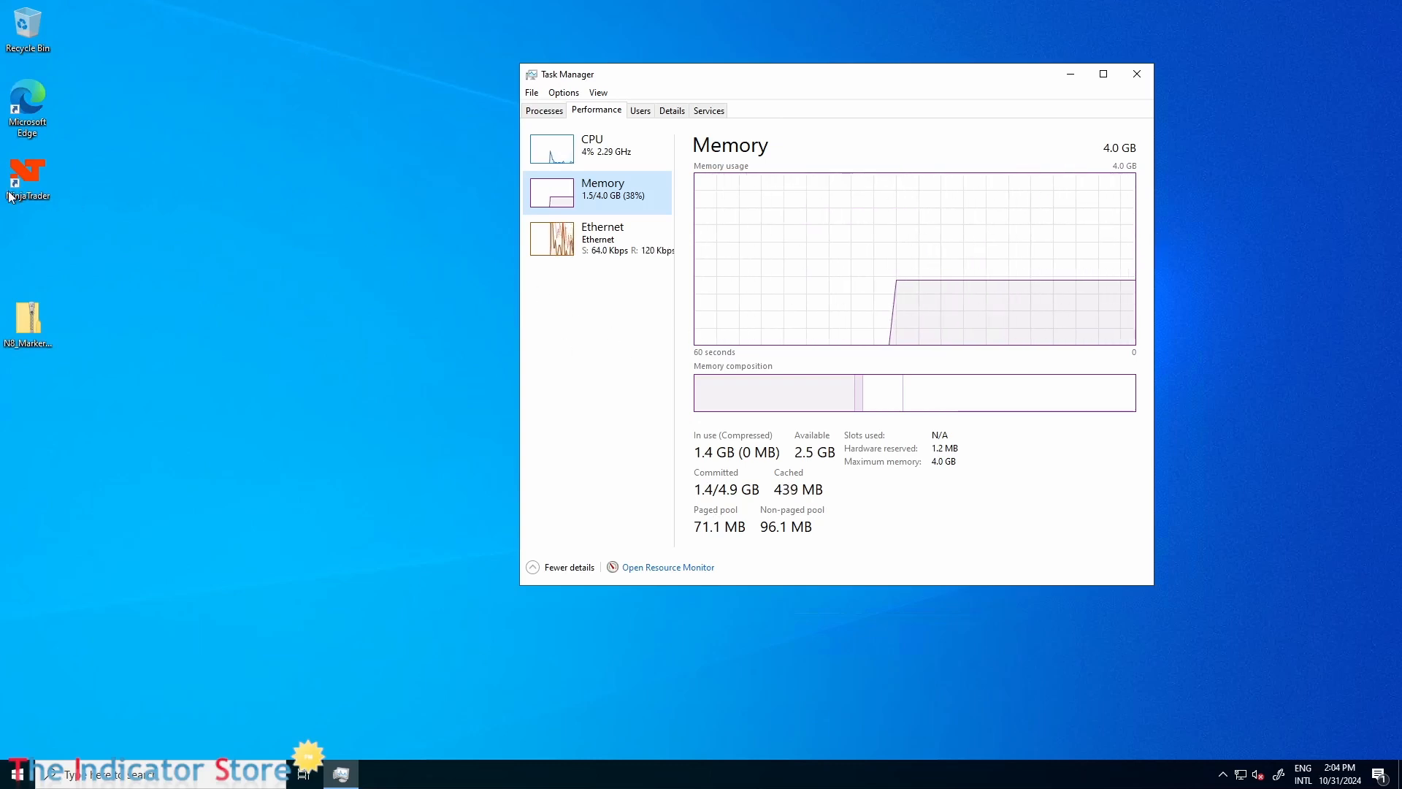
Launch NinjaTrader on the remote desktop and log in with the account password.
left_click(33, 176)
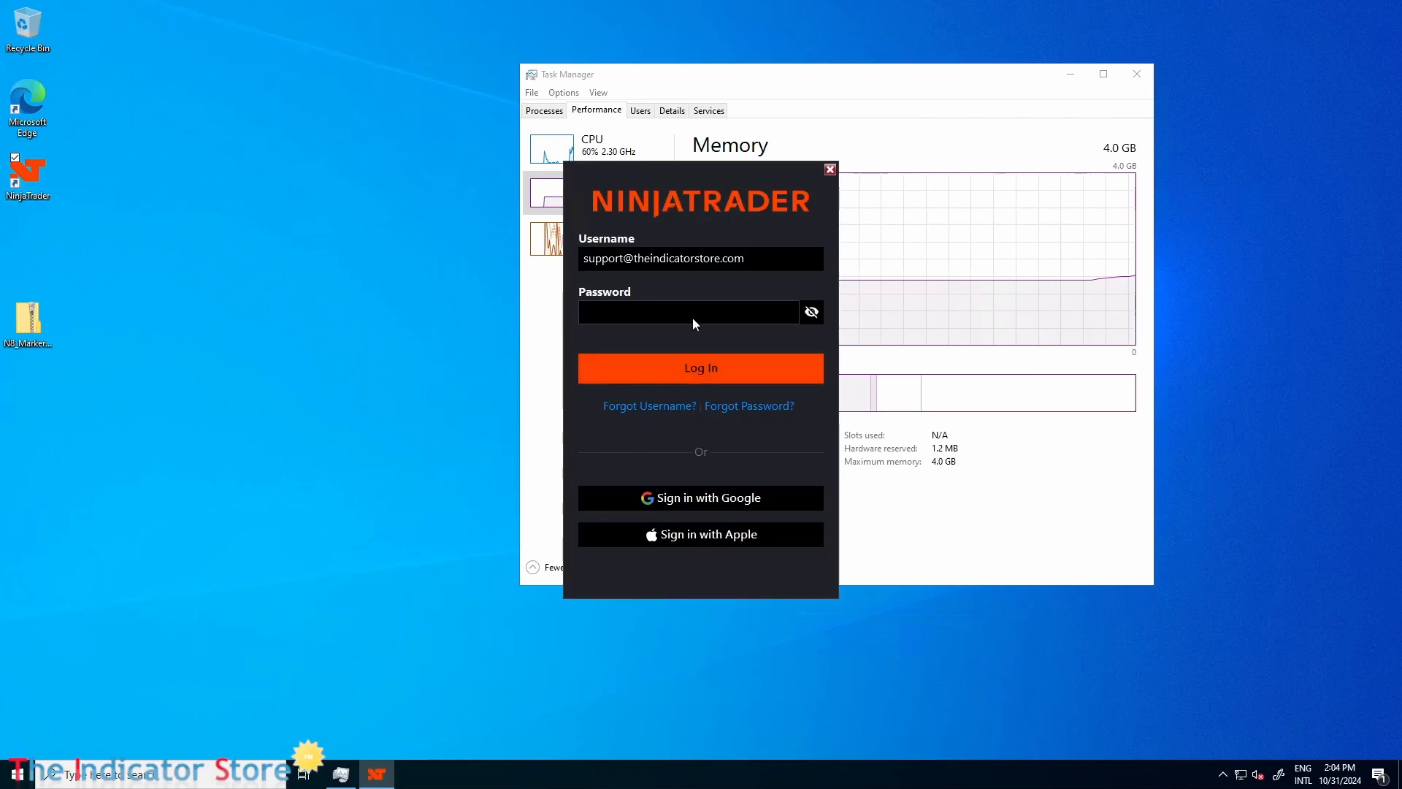
left_click(692, 317)
type("*")
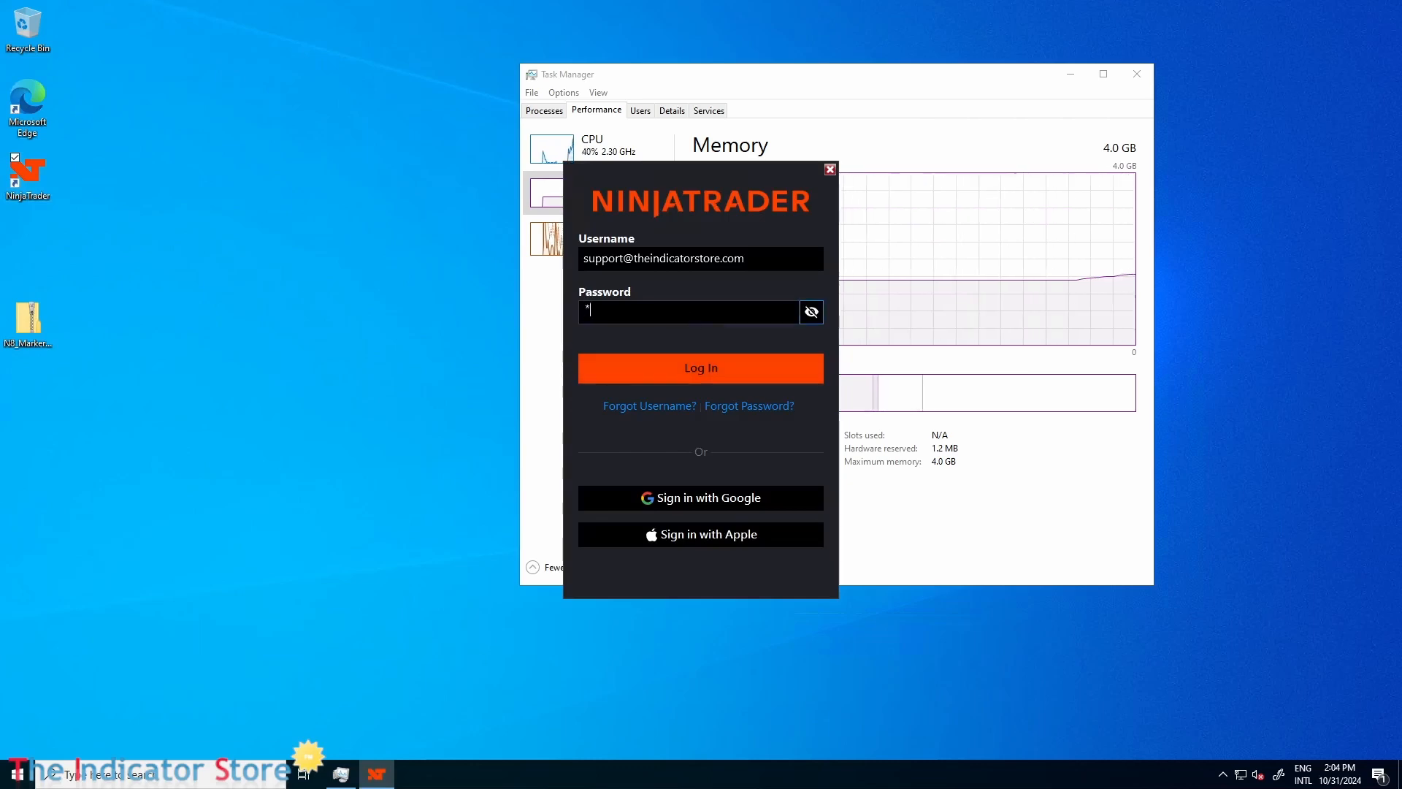
type("*********")
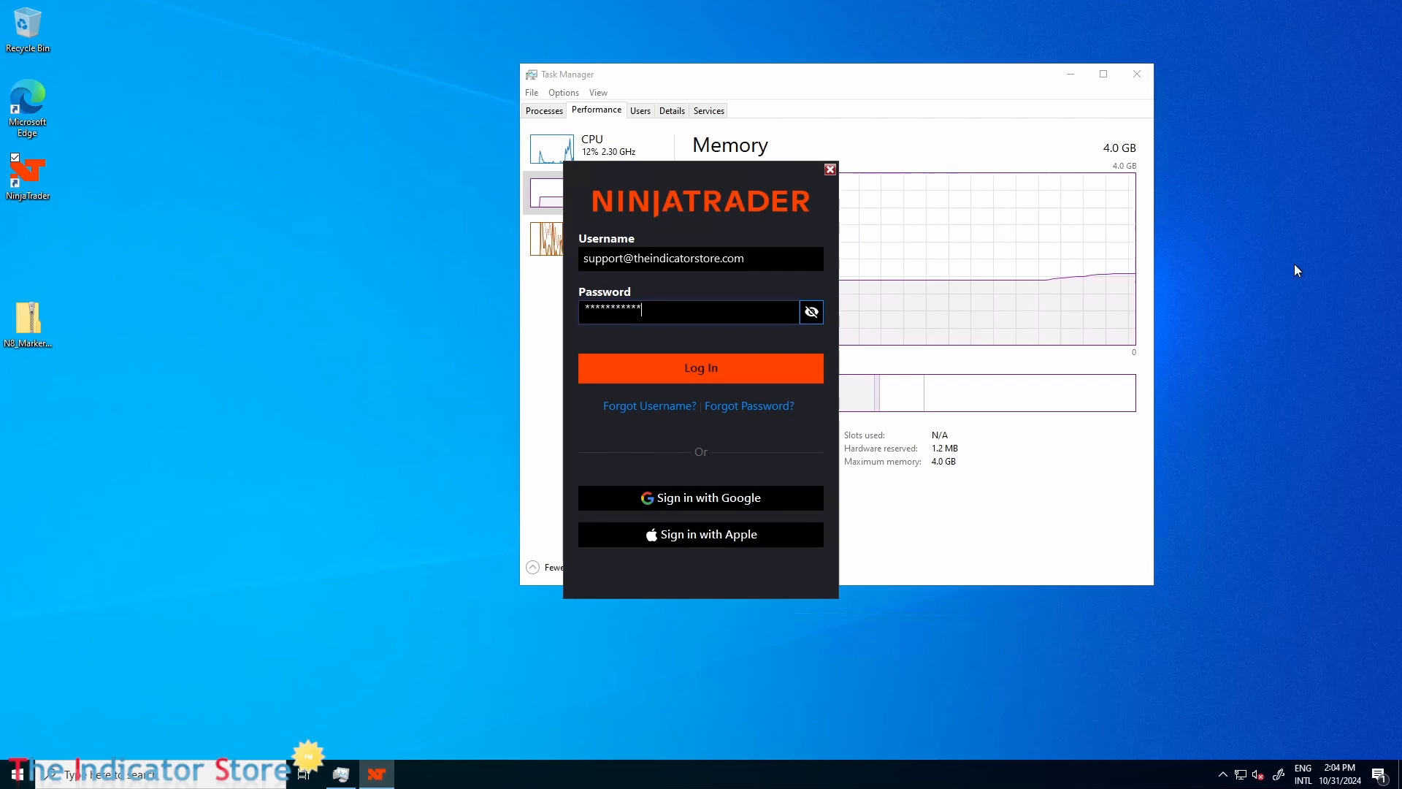
key("Return")
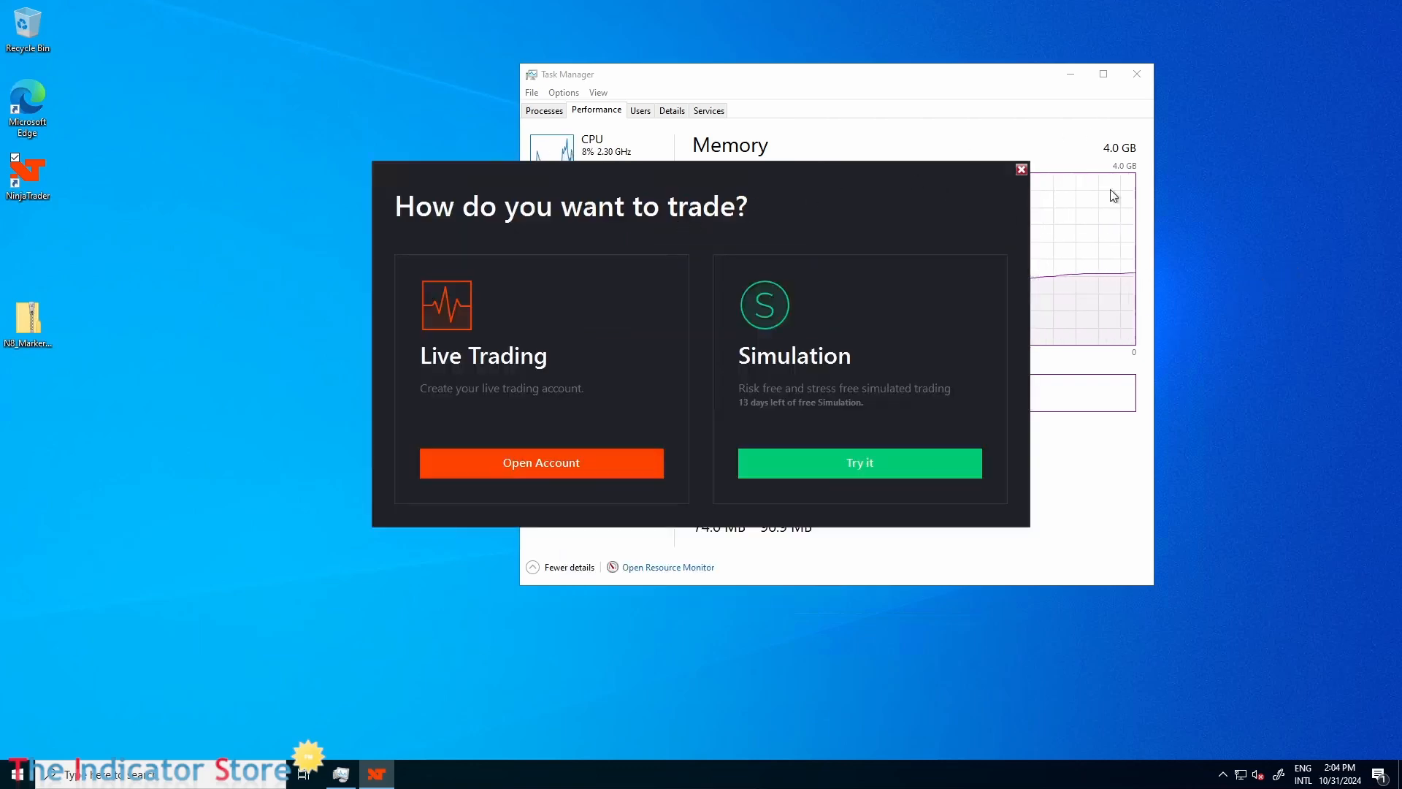
Start NinjaTrader in Simulation mode and place Task Manager's compact performance summary in a free corner of the remote desktop, clear of the charts.
left_click(830, 464)
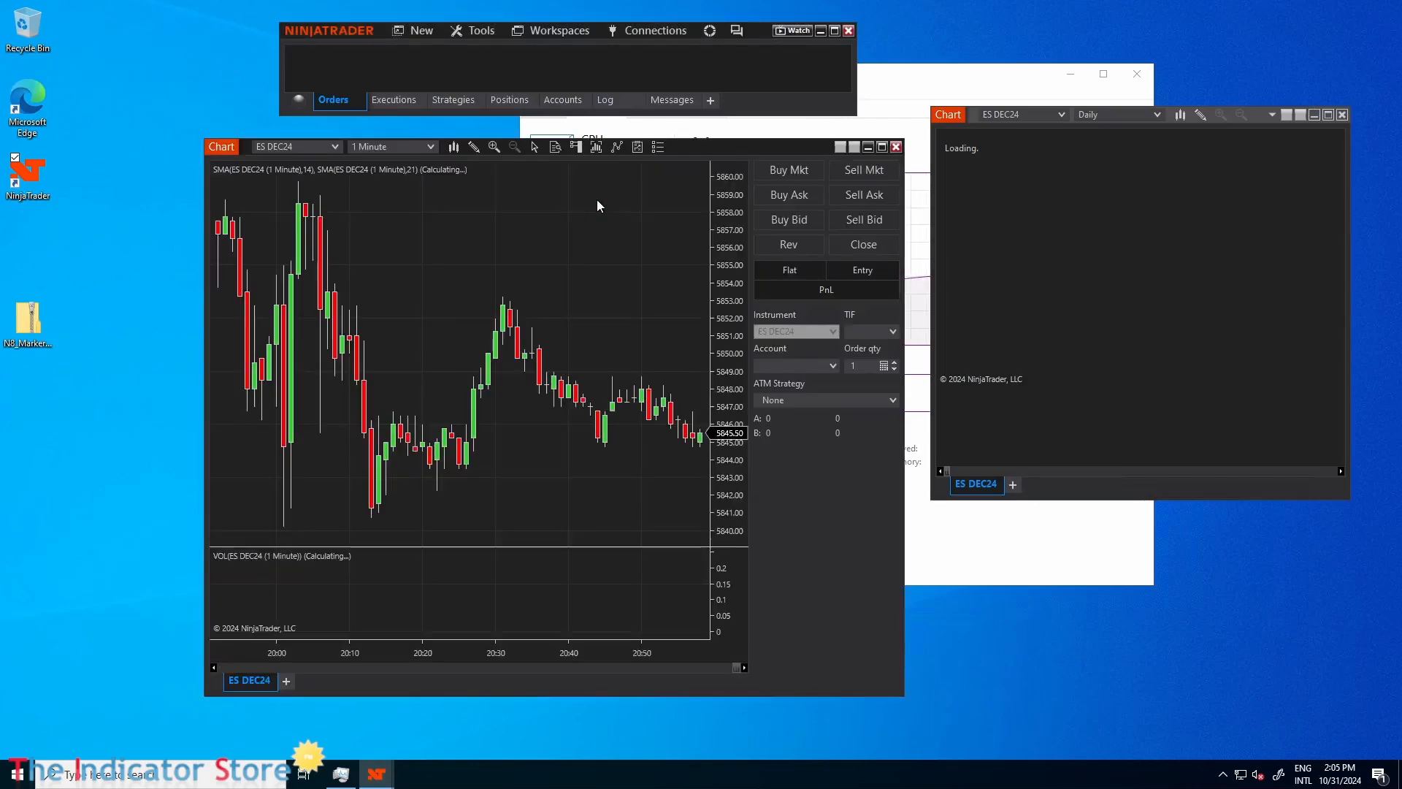
left_click(903, 73)
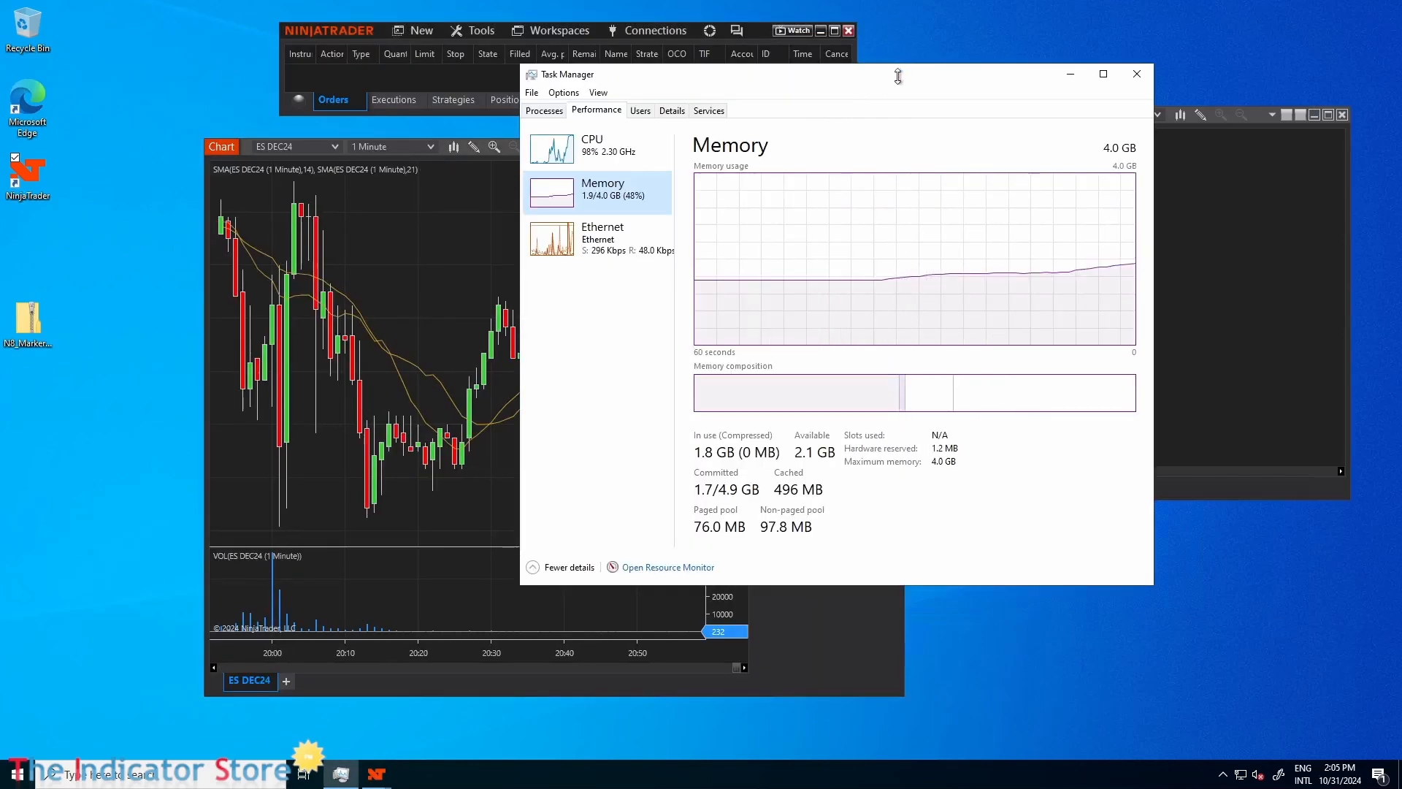
double_click(581, 192)
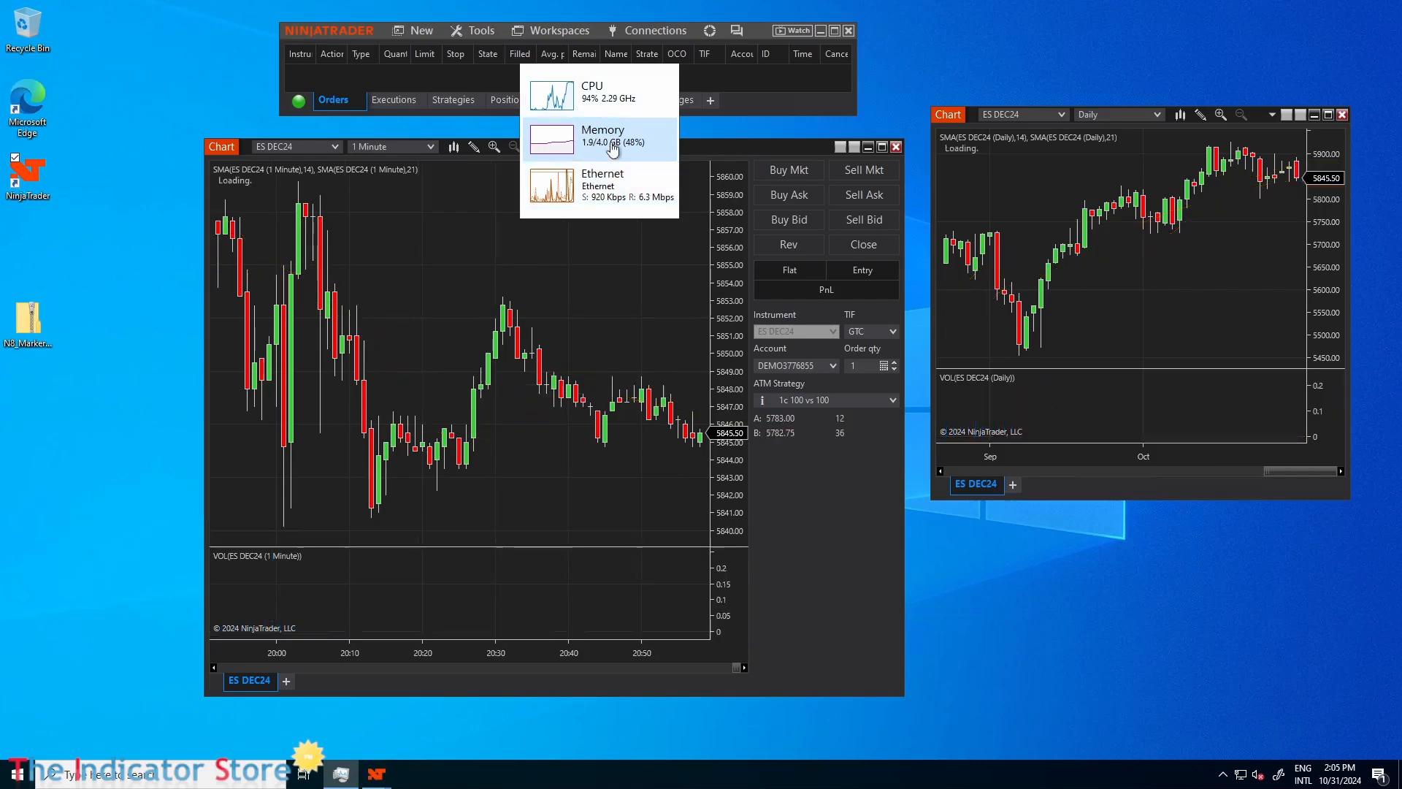
left_click_drag(589, 140, 1298, 660)
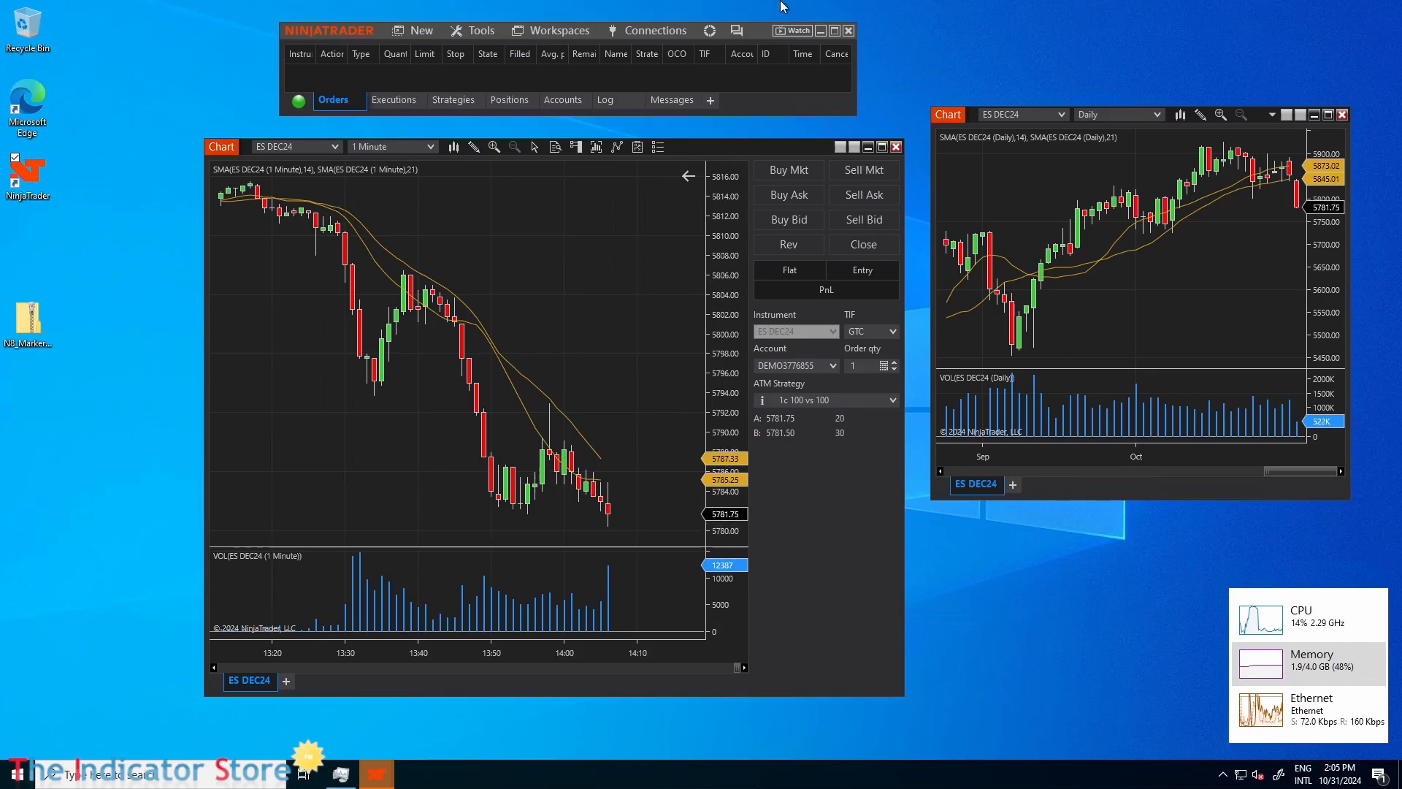
Close the full-screen Remote Desktop session to return to the Azure portal on the local computer.
mouse_move(781, 5)
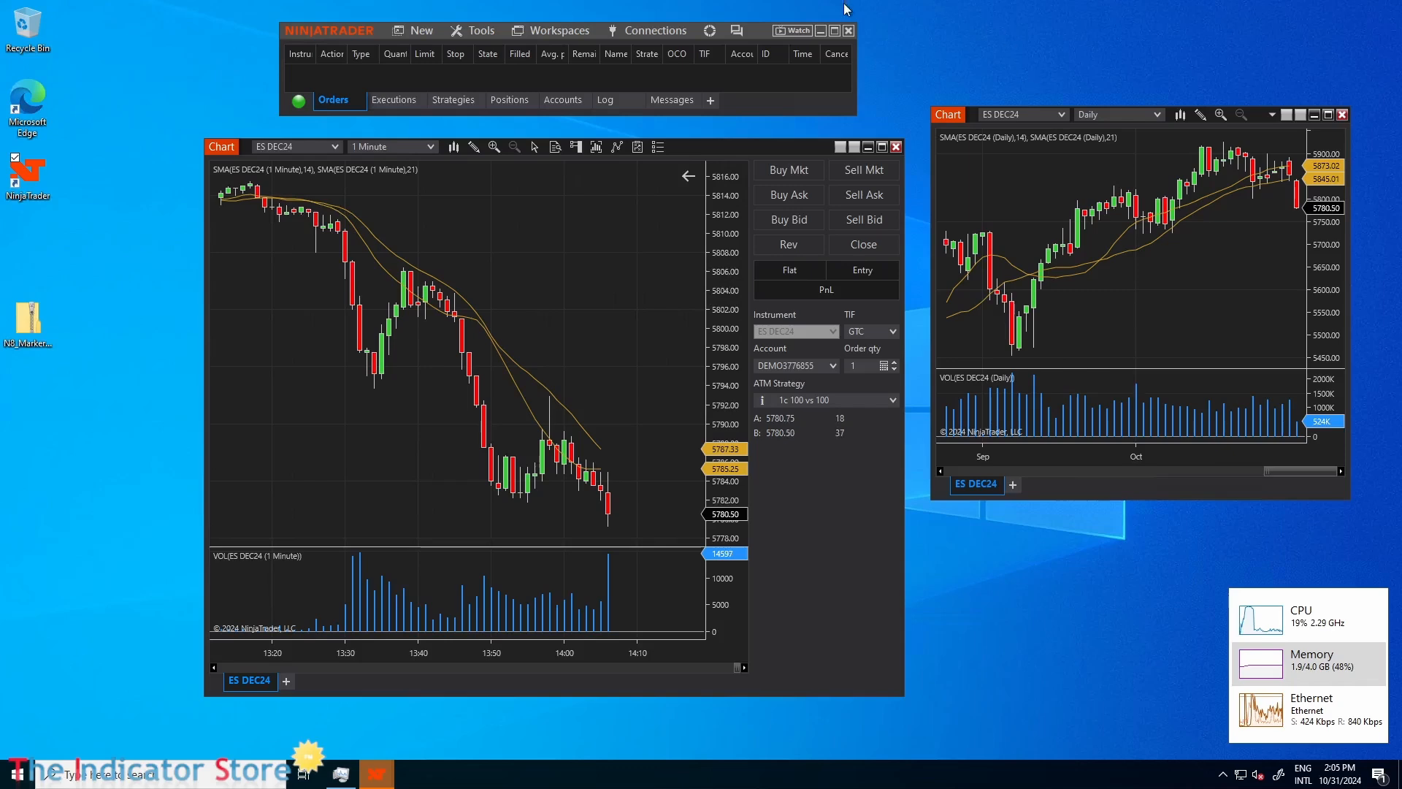
mouse_move(852, 4)
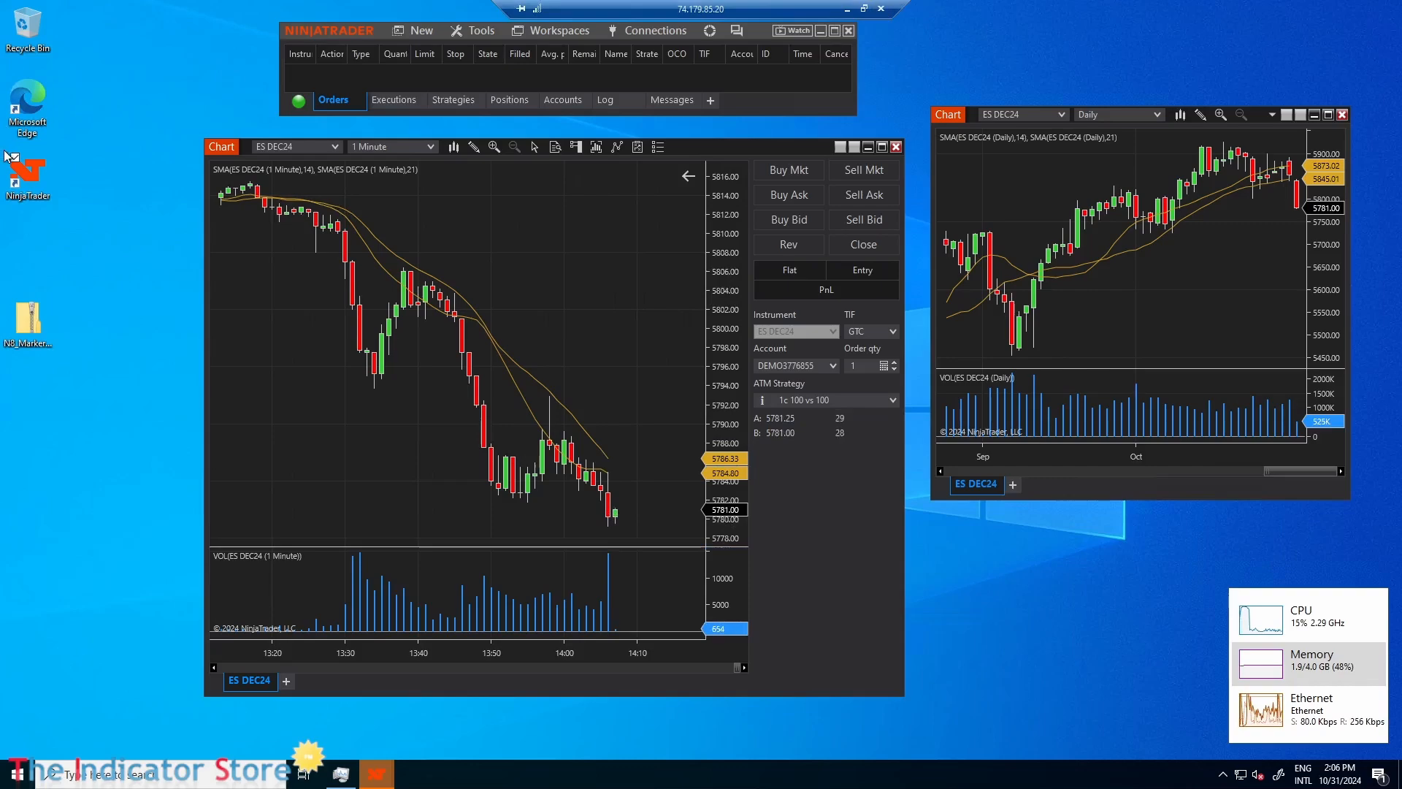
left_click(884, 8)
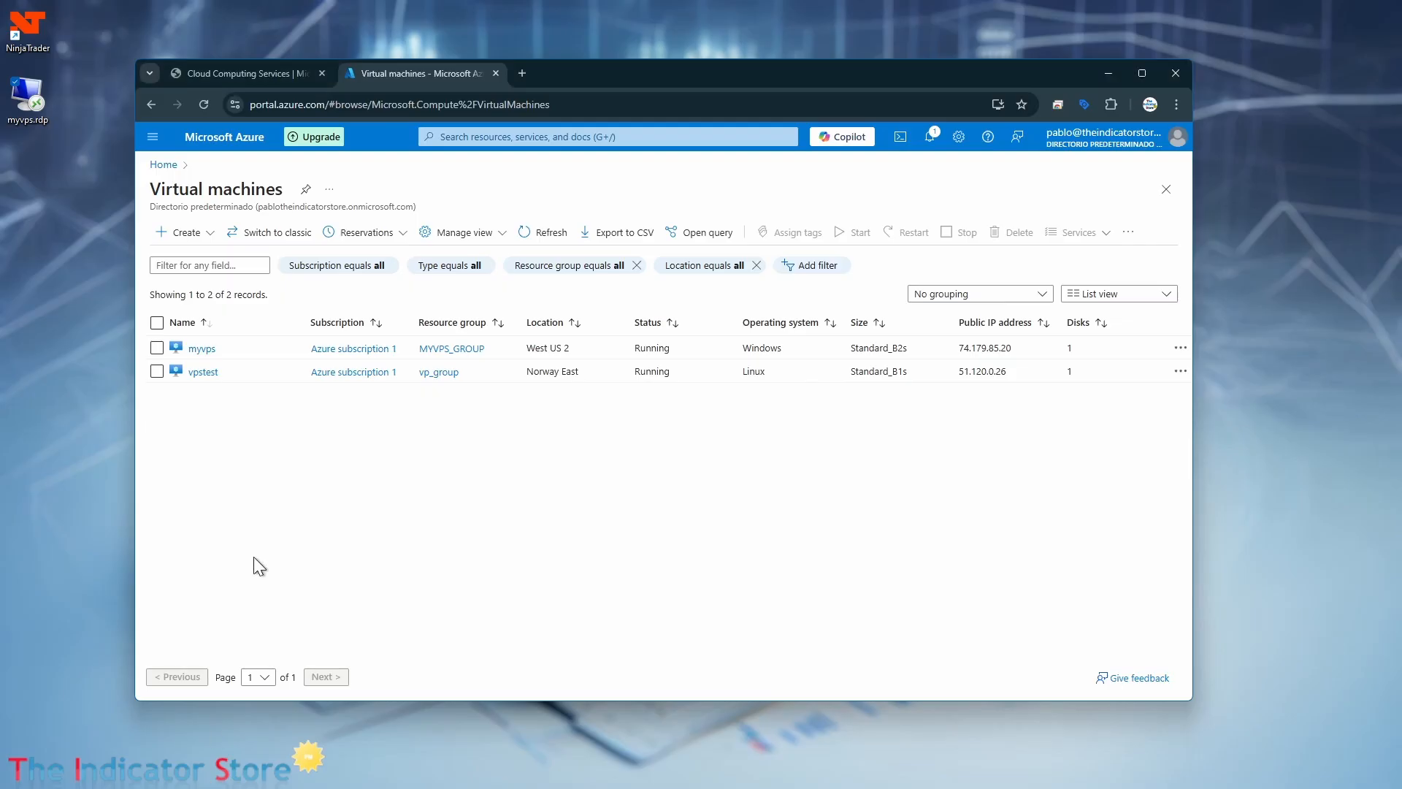
Go through the Azure home page to the virtual machines and start creating a new Azure virtual machine.
left_click(155, 165)
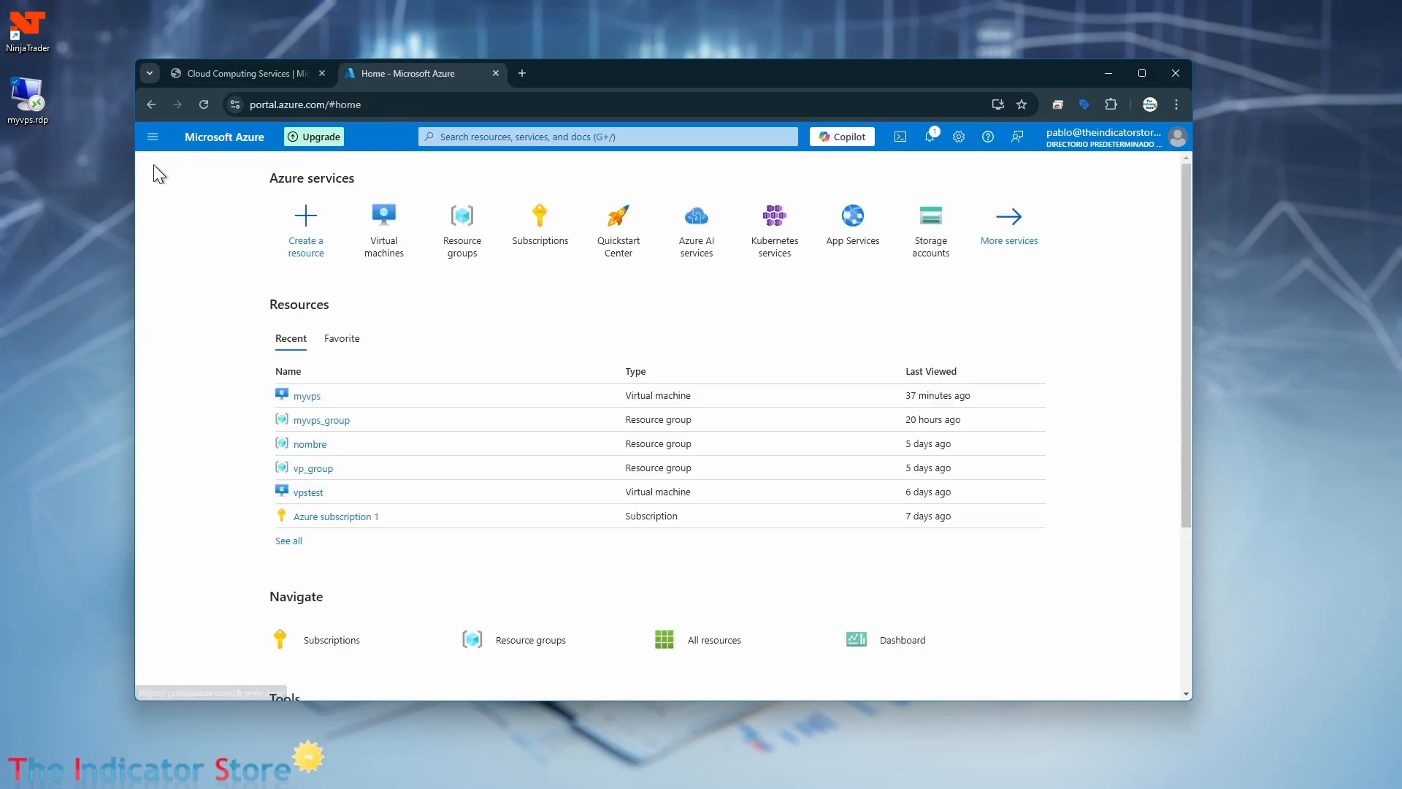
left_click(383, 223)
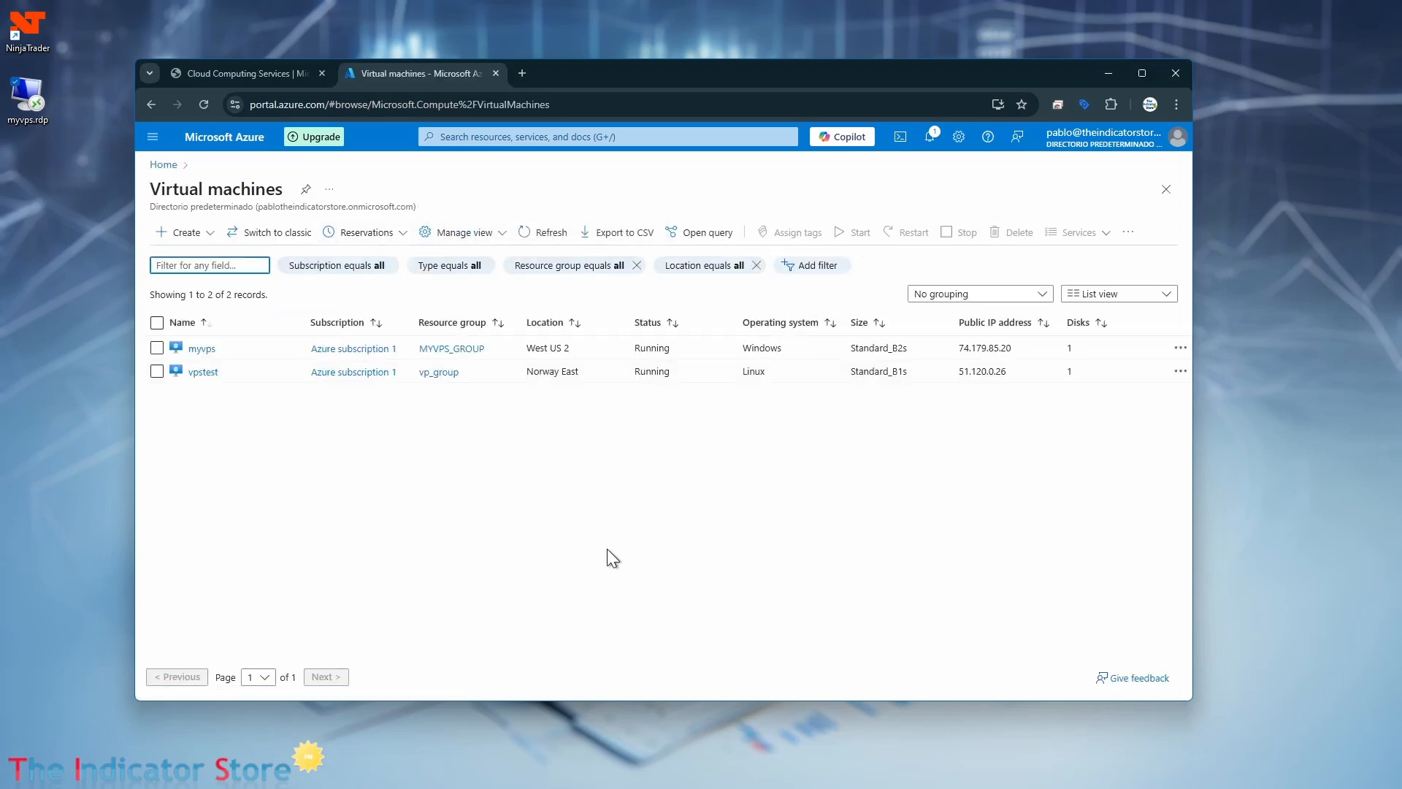
left_click(210, 233)
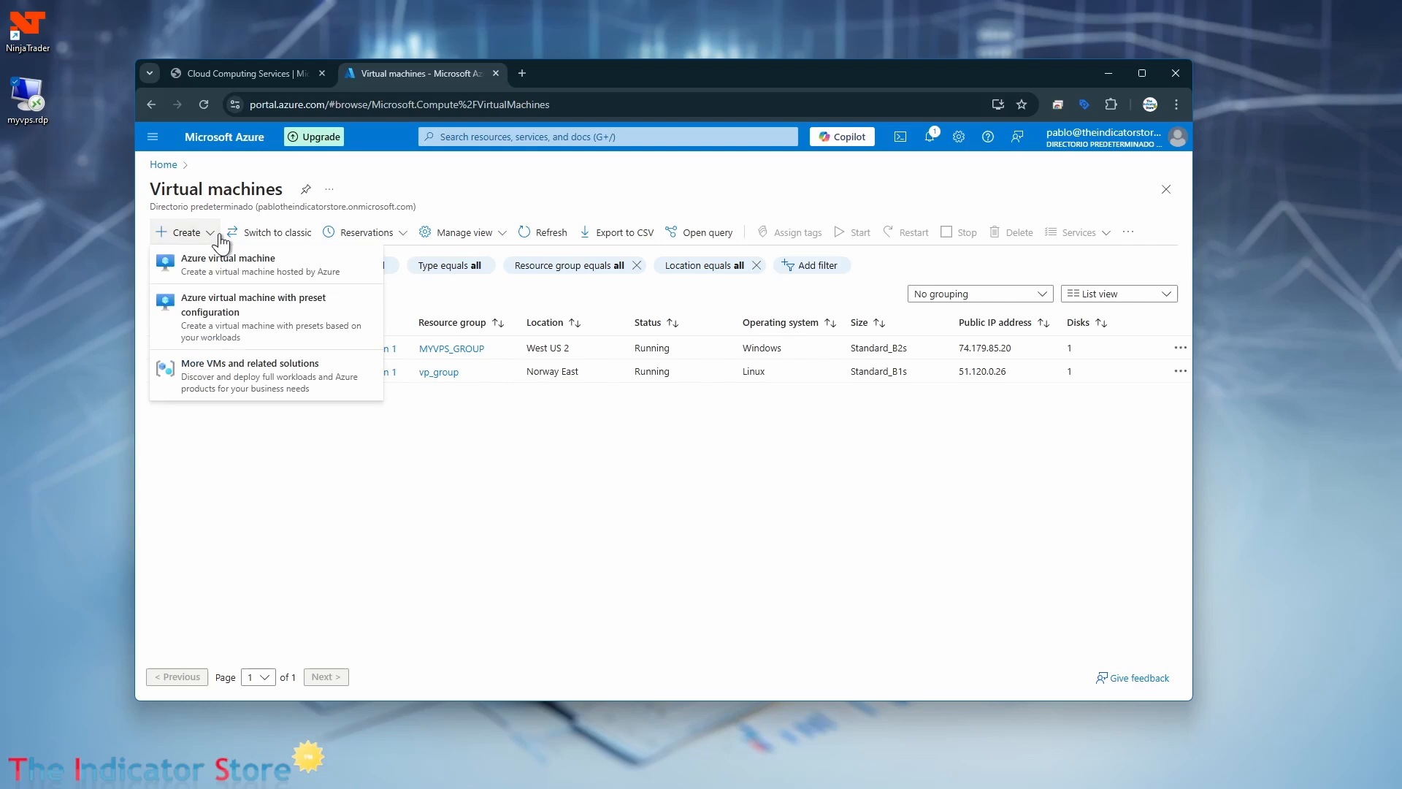
left_click(249, 276)
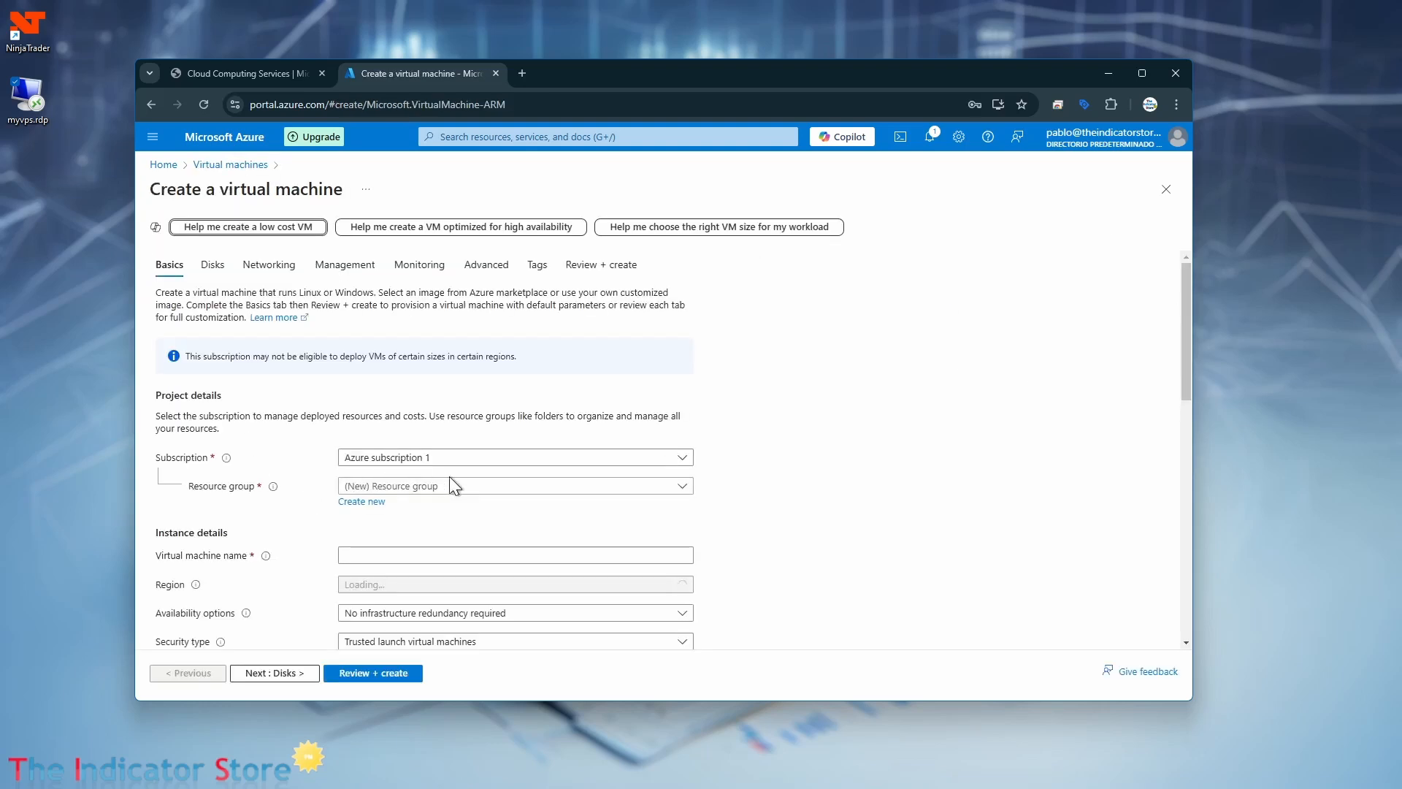
Review the subscription and resource group choices, and name the new virtual machine newtest.
left_click(684, 461)
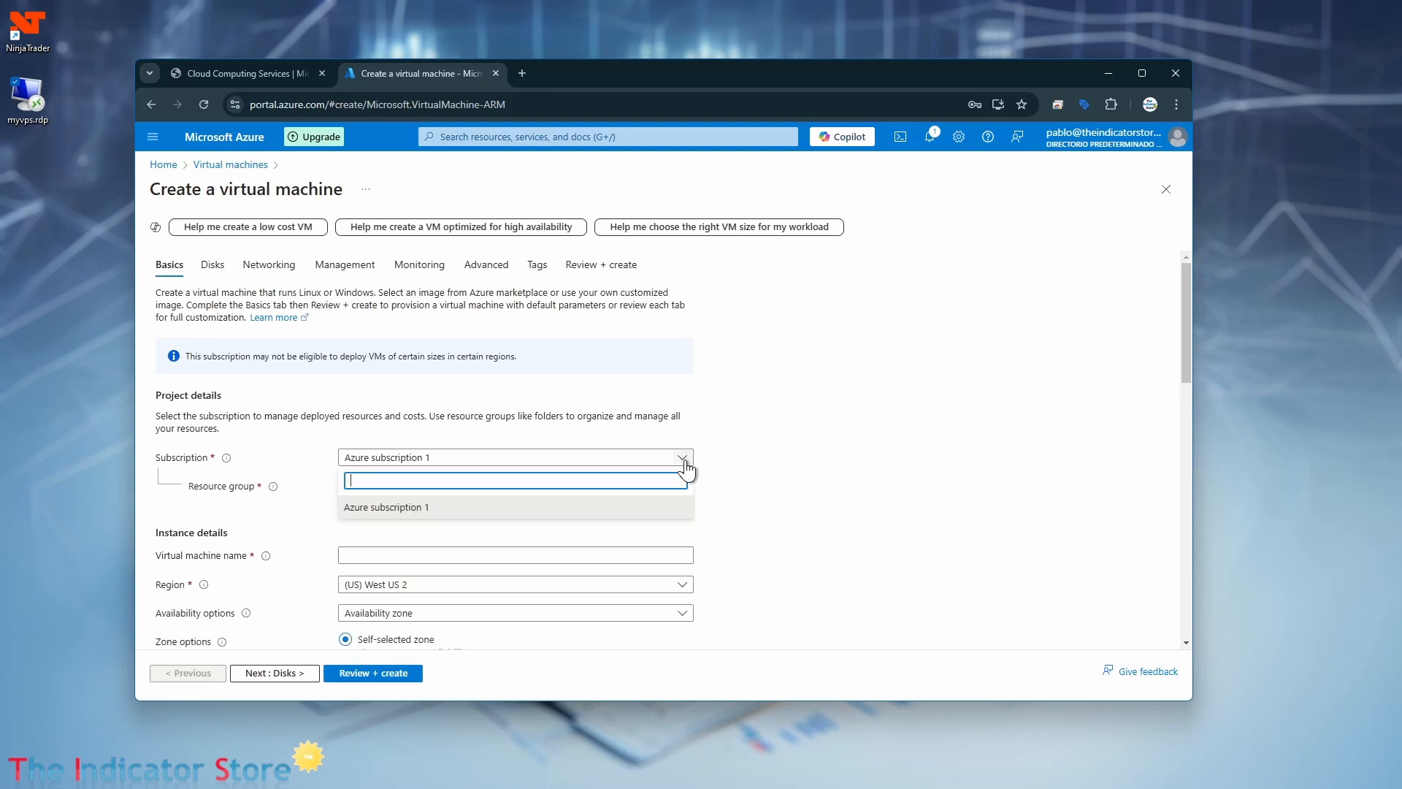
left_click(684, 462)
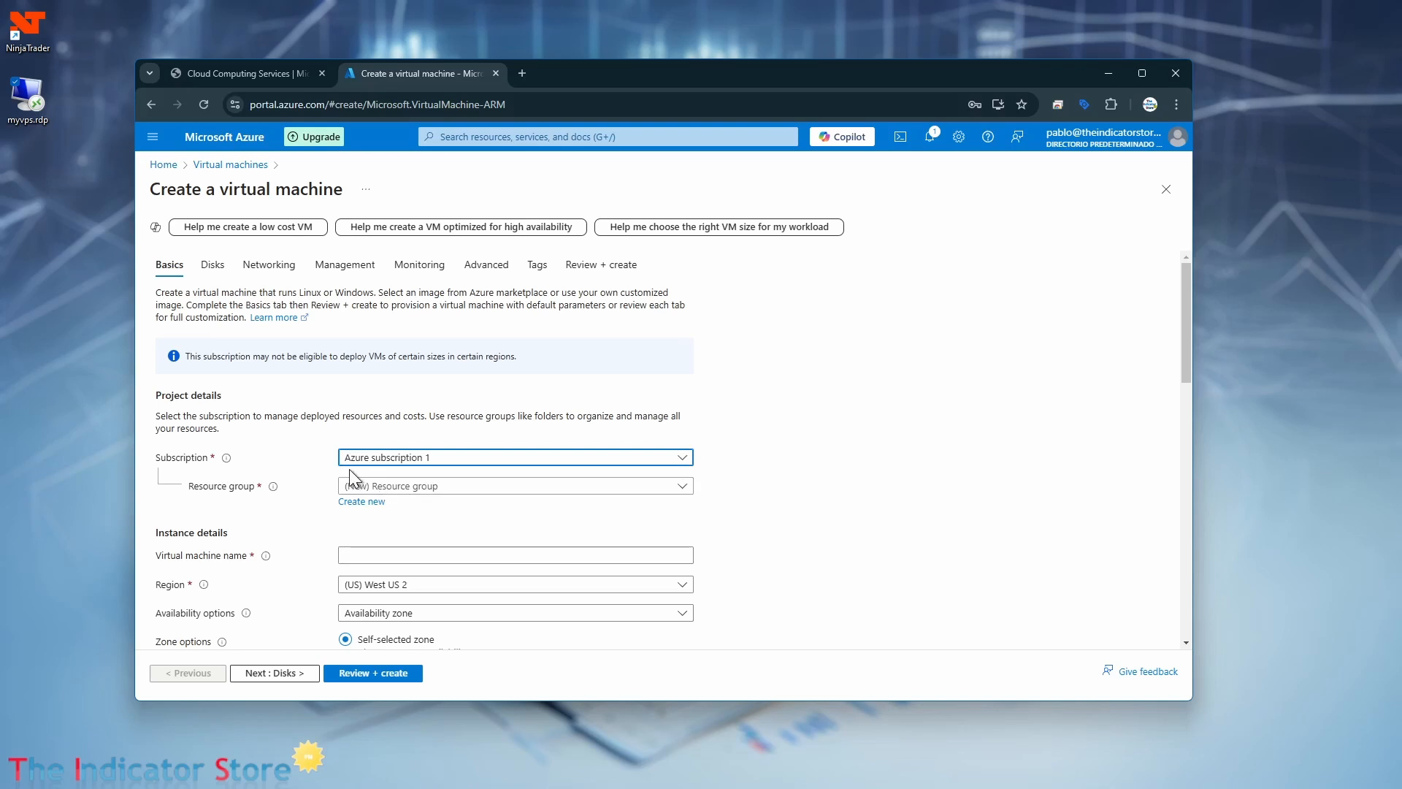
left_click(680, 488)
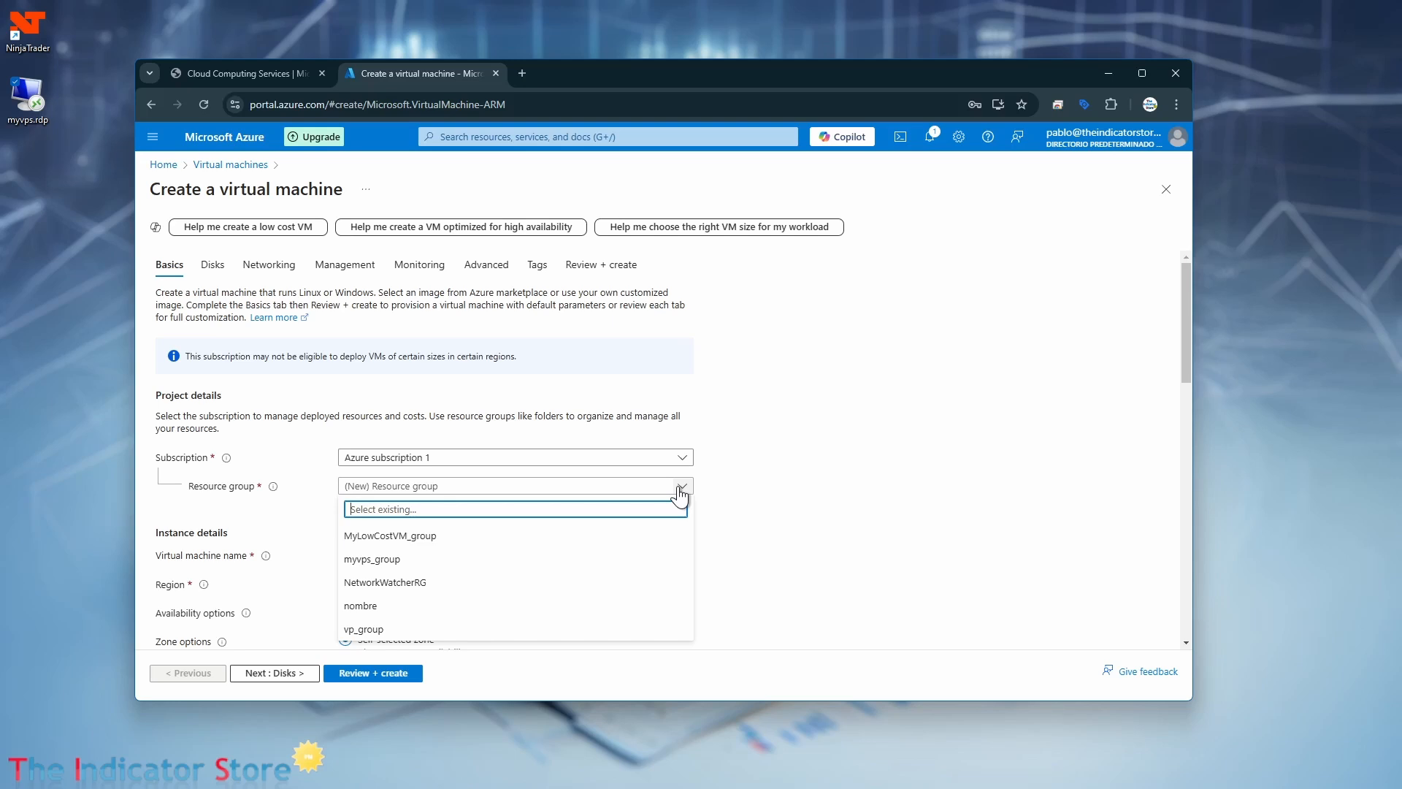
left_click(794, 495)
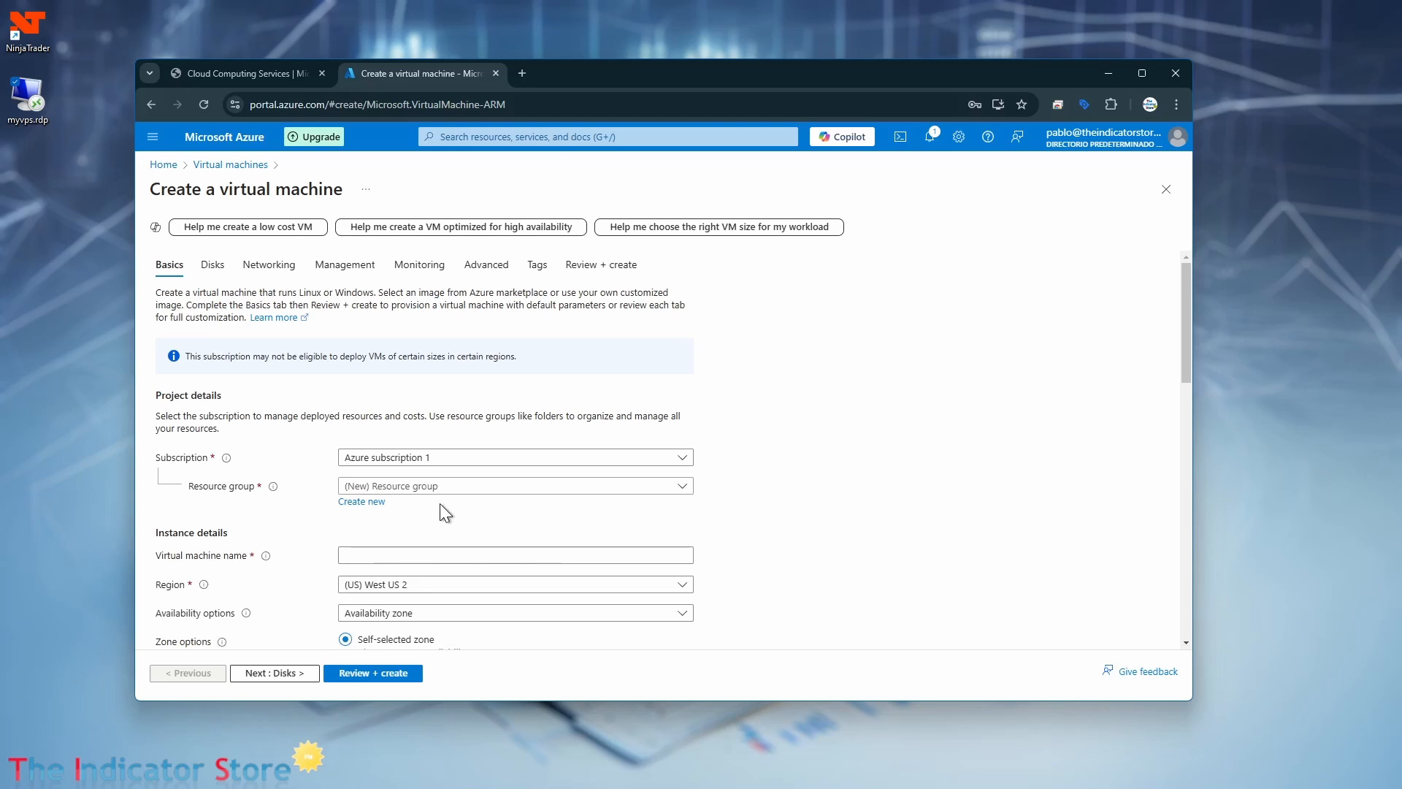
left_click(416, 555)
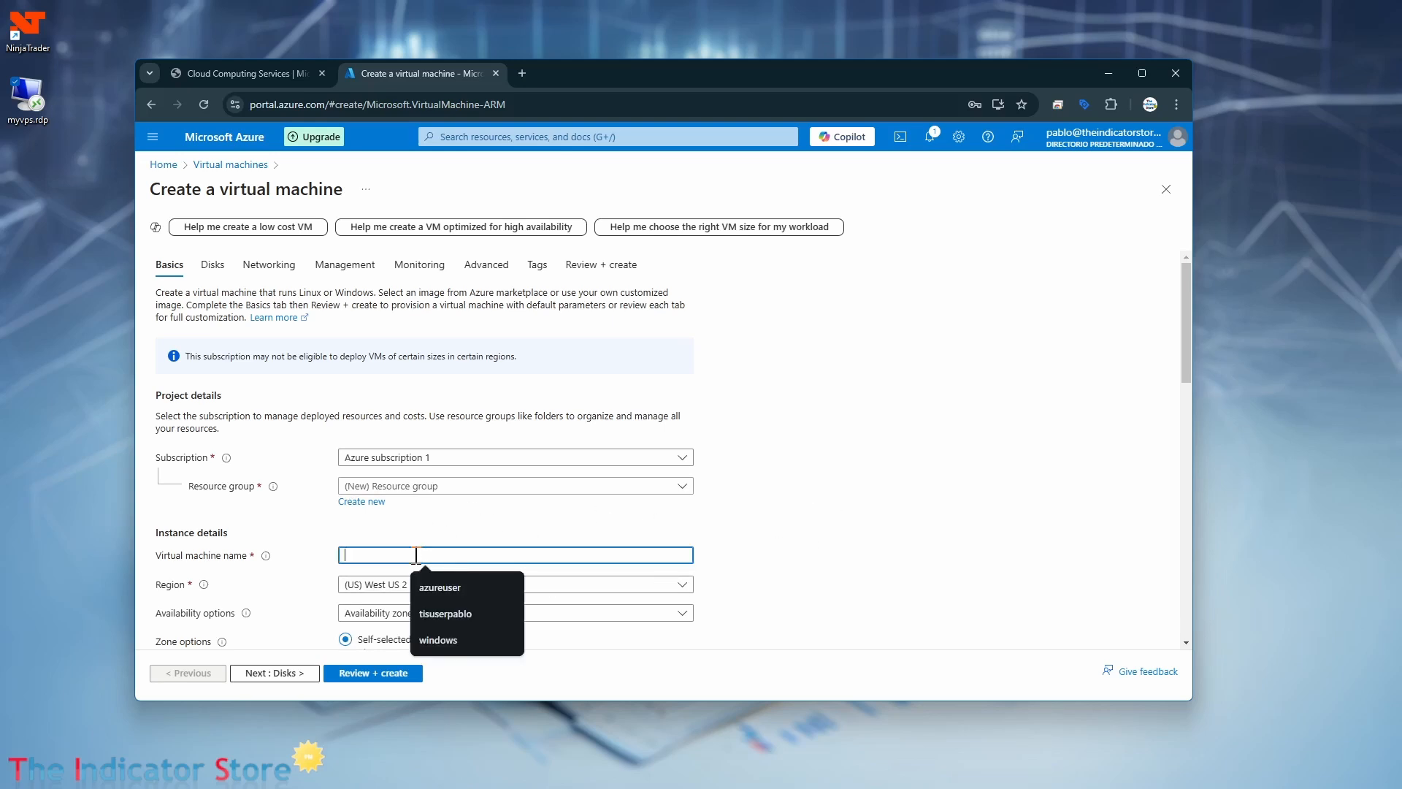
type("newtest")
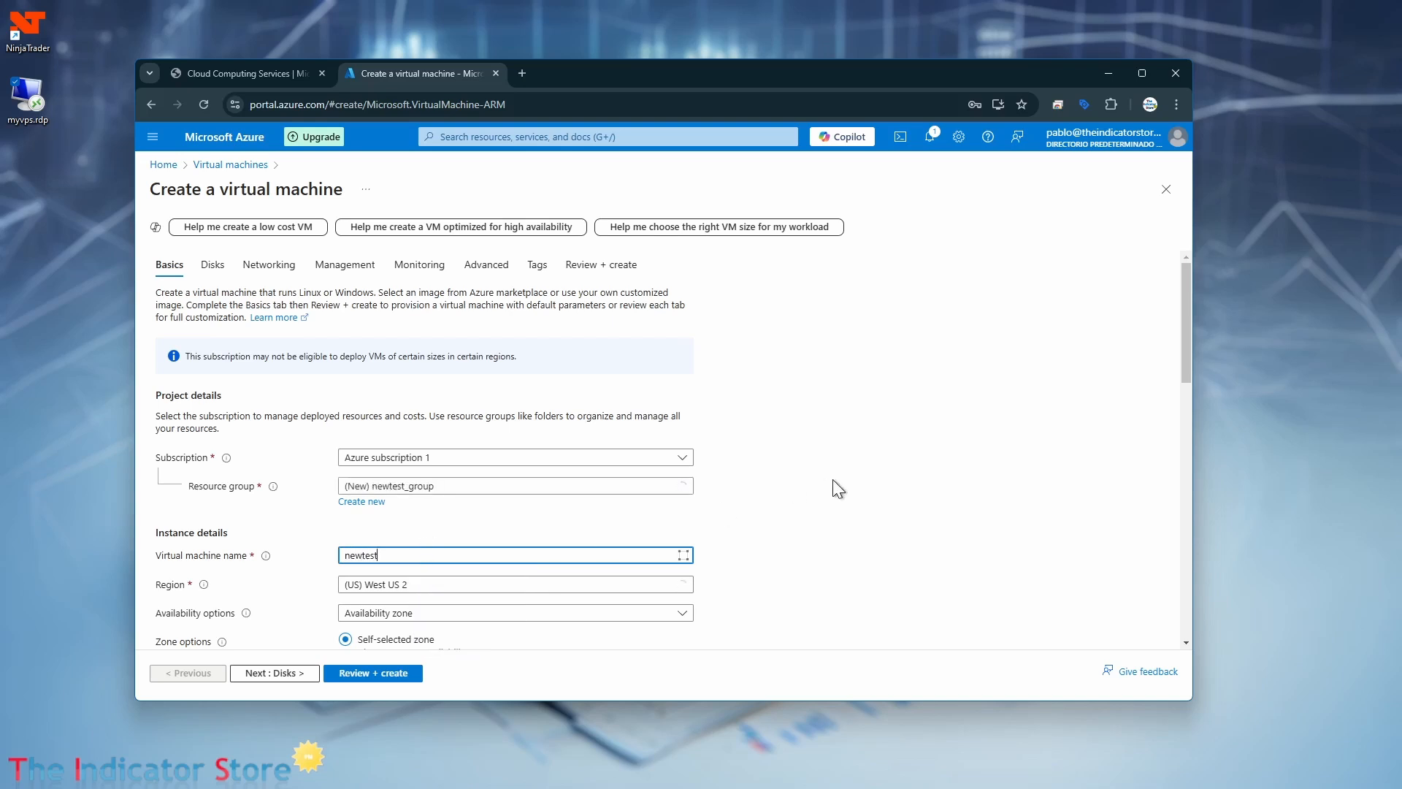
left_click(882, 495)
Browse the available regions and set the virtual machine's region to (US) East US.
scroll(803, 498, "down", 2)
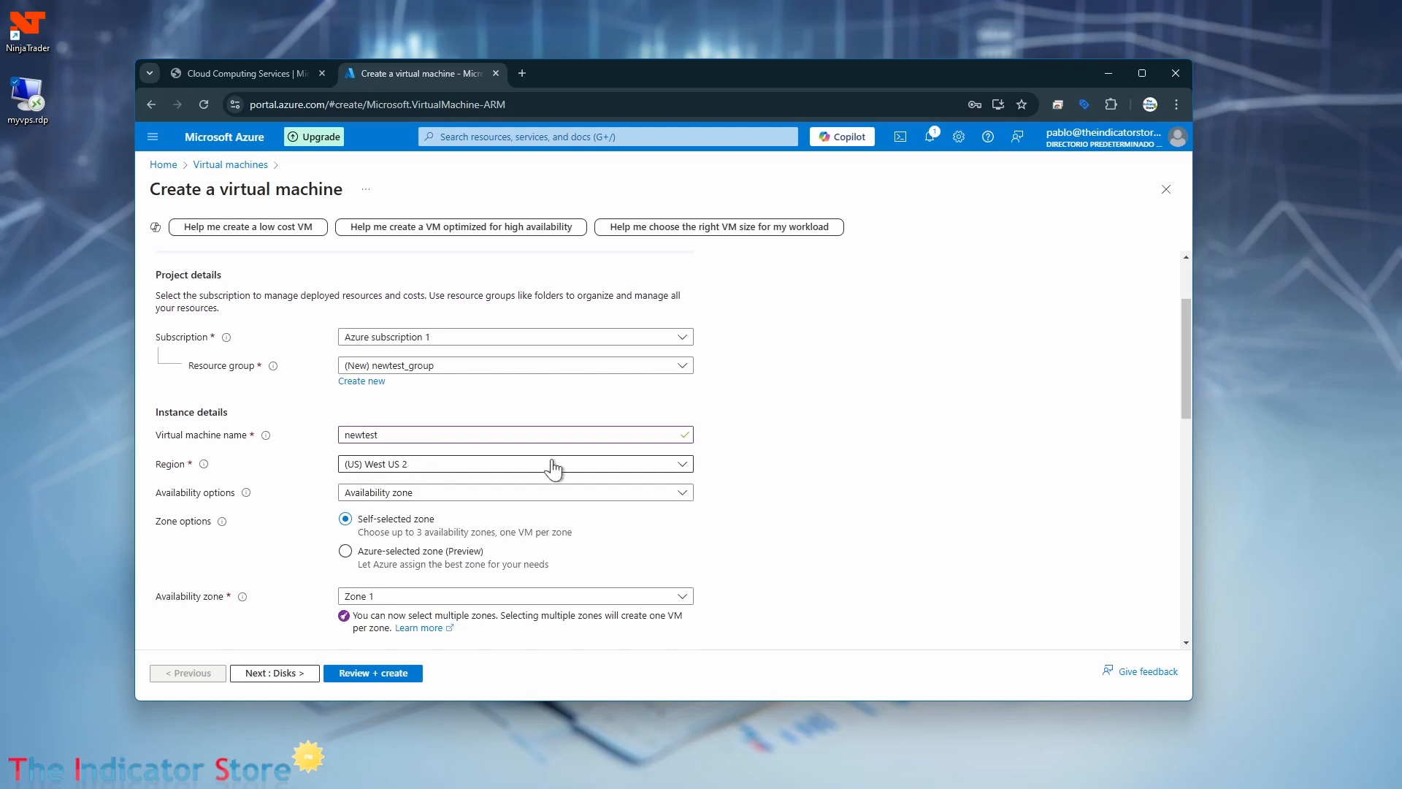
left_click(678, 466)
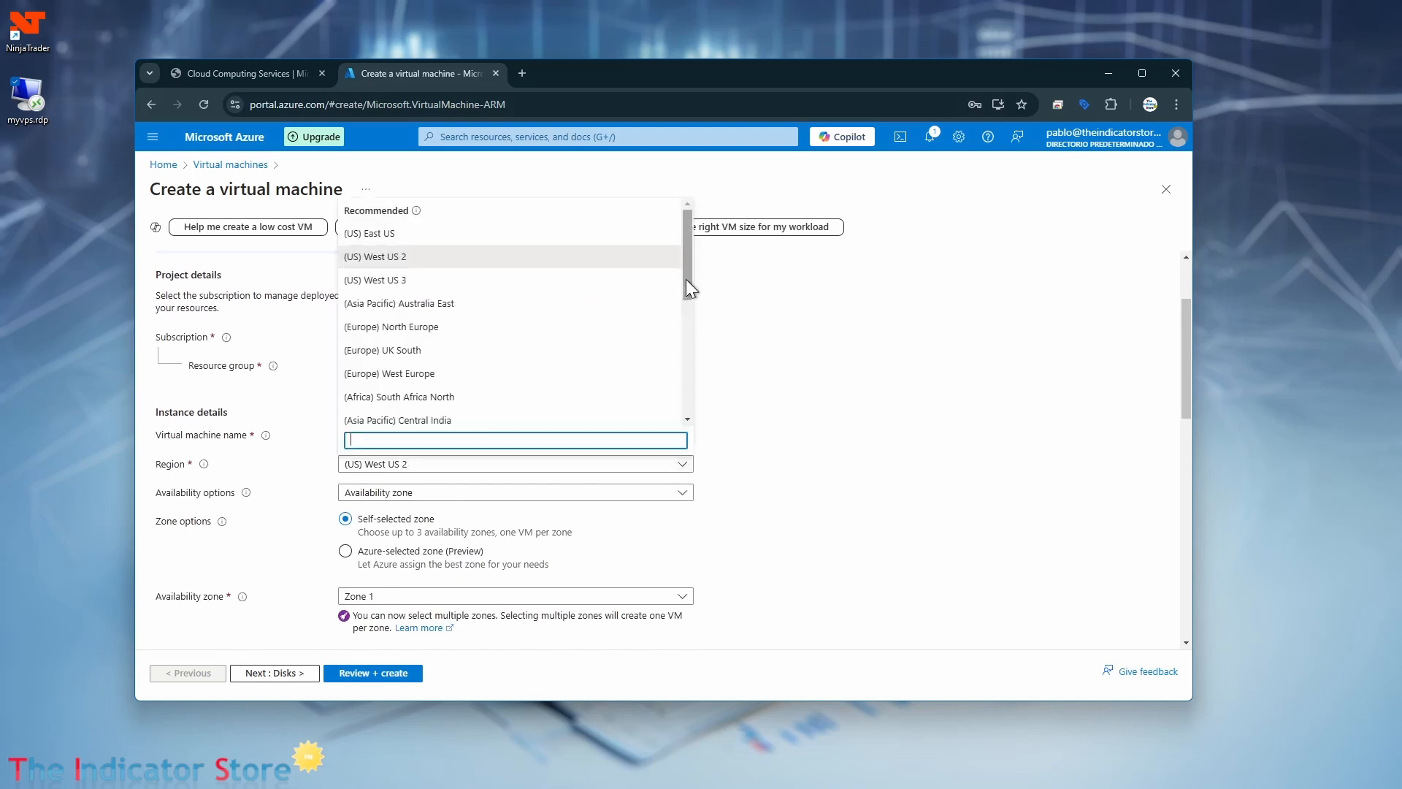
left_click_drag(686, 279, 700, 248)
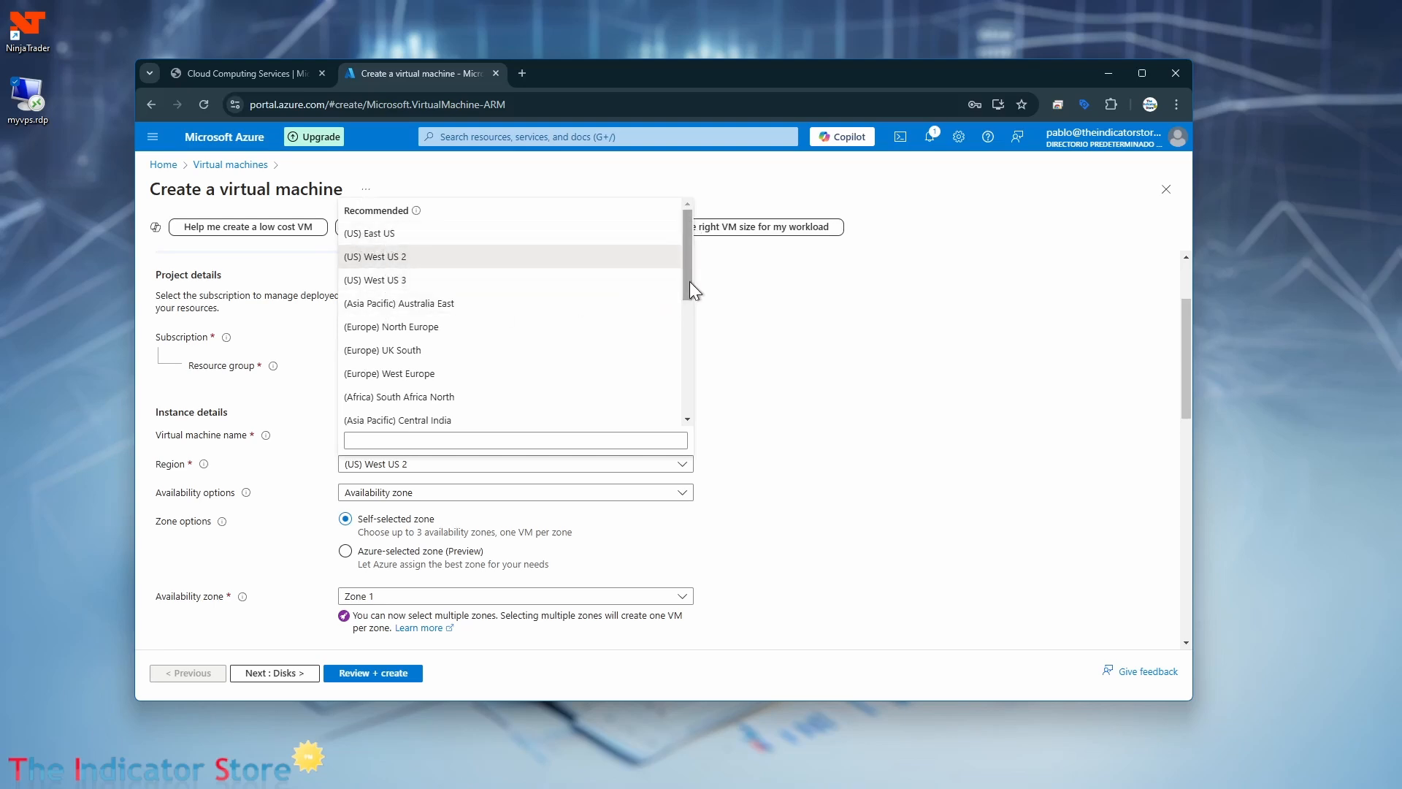
left_click_drag(689, 281, 707, 239)
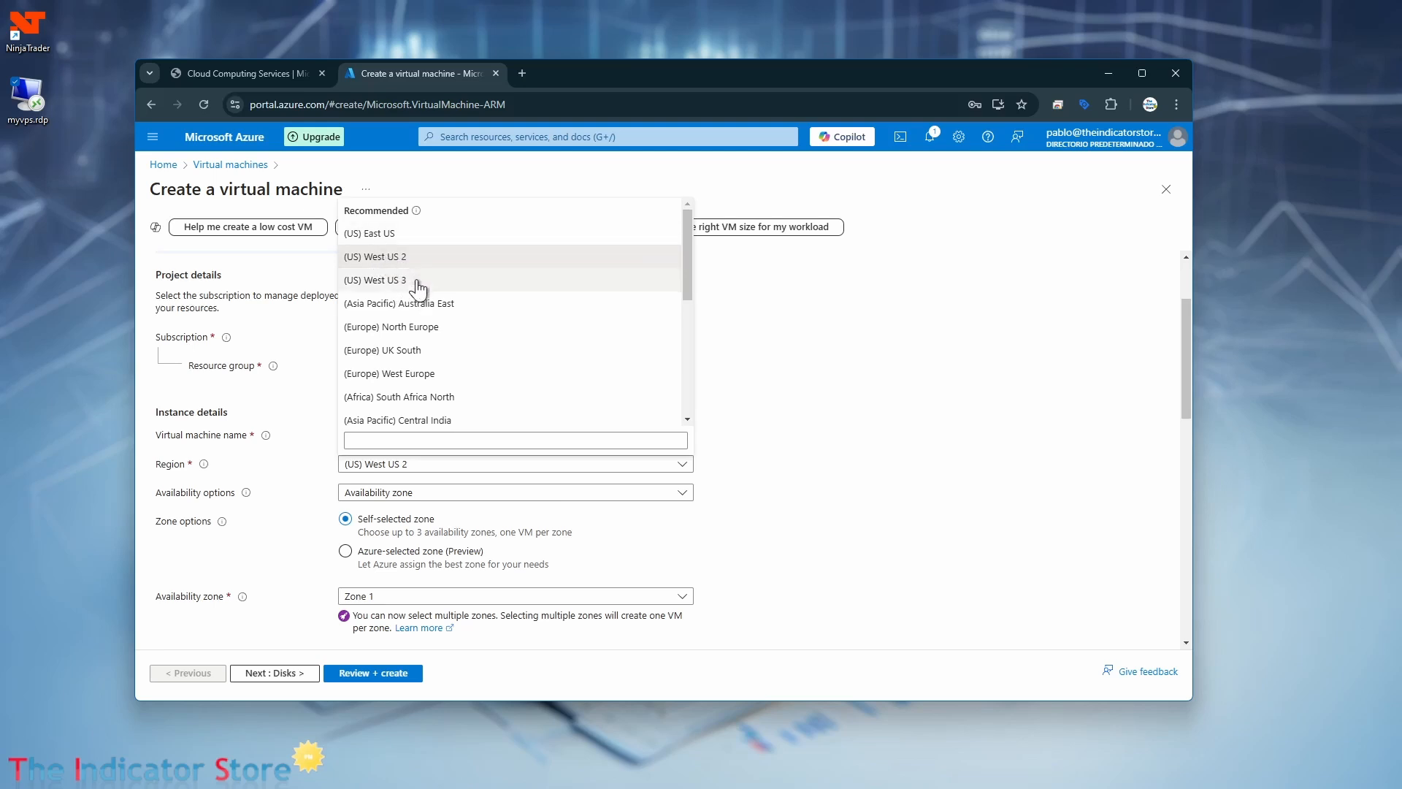
left_click(397, 241)
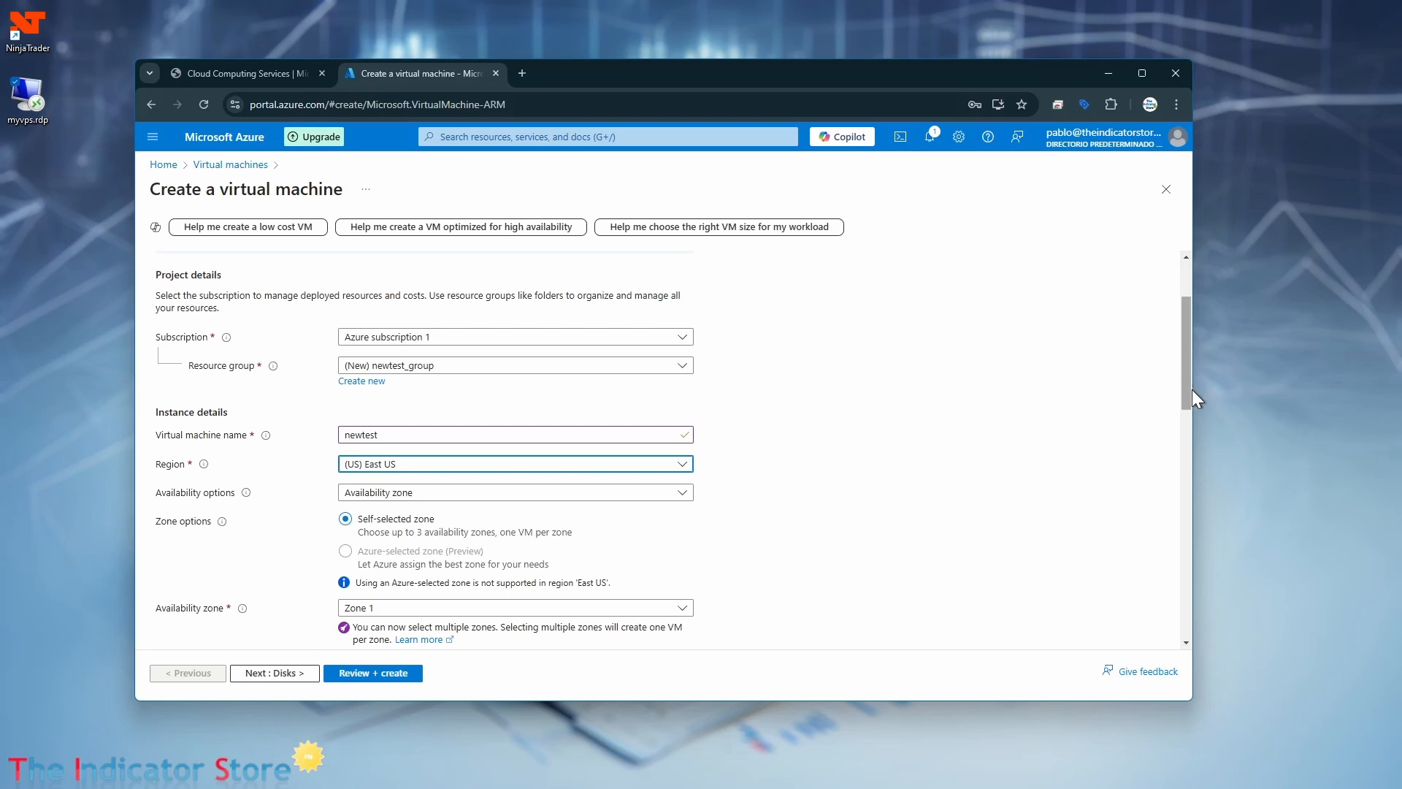
Browse the operating system images and choose Windows Server 2022 Datacenter: Azure Edition Hotpatch - x64 Gen2.
left_click_drag(1192, 398, 1193, 477)
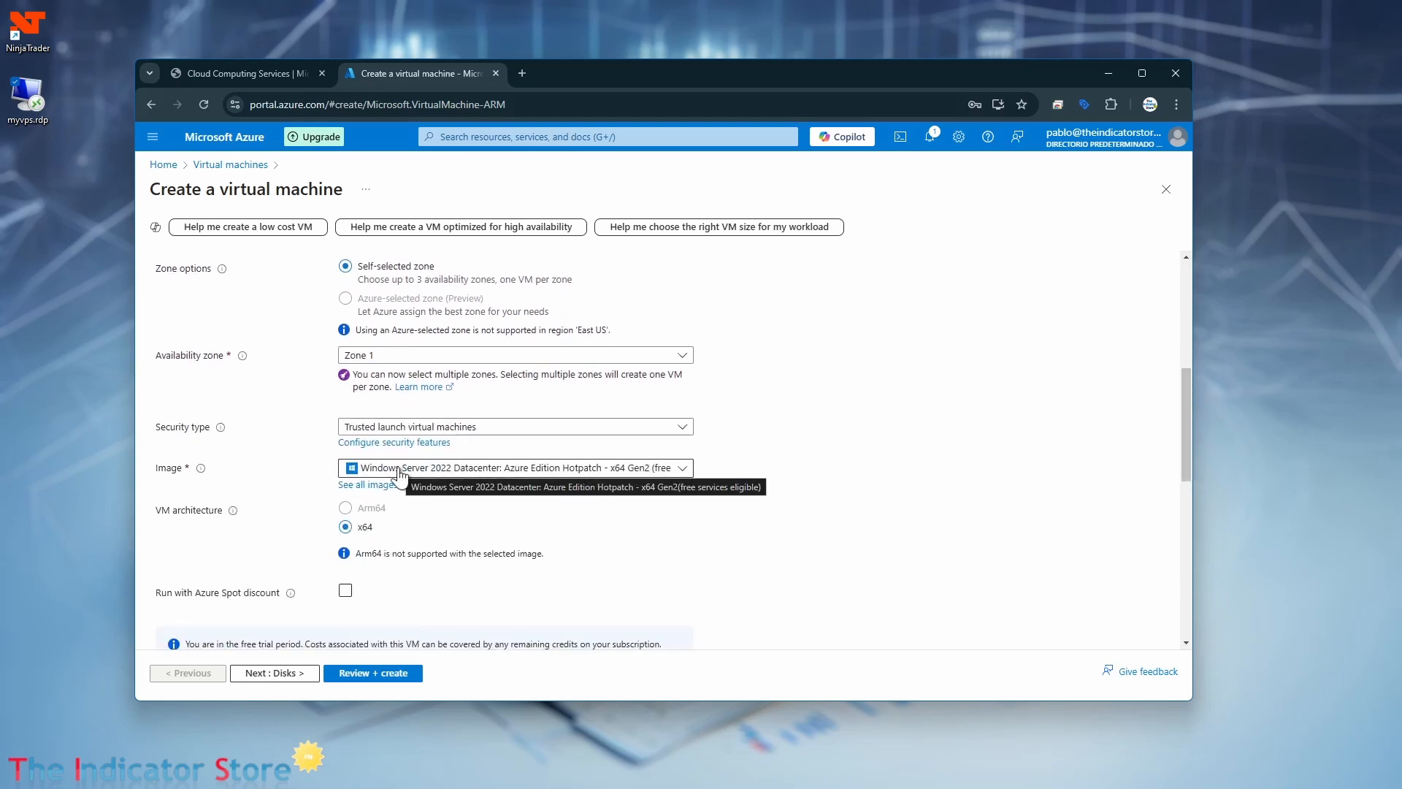
left_click(684, 471)
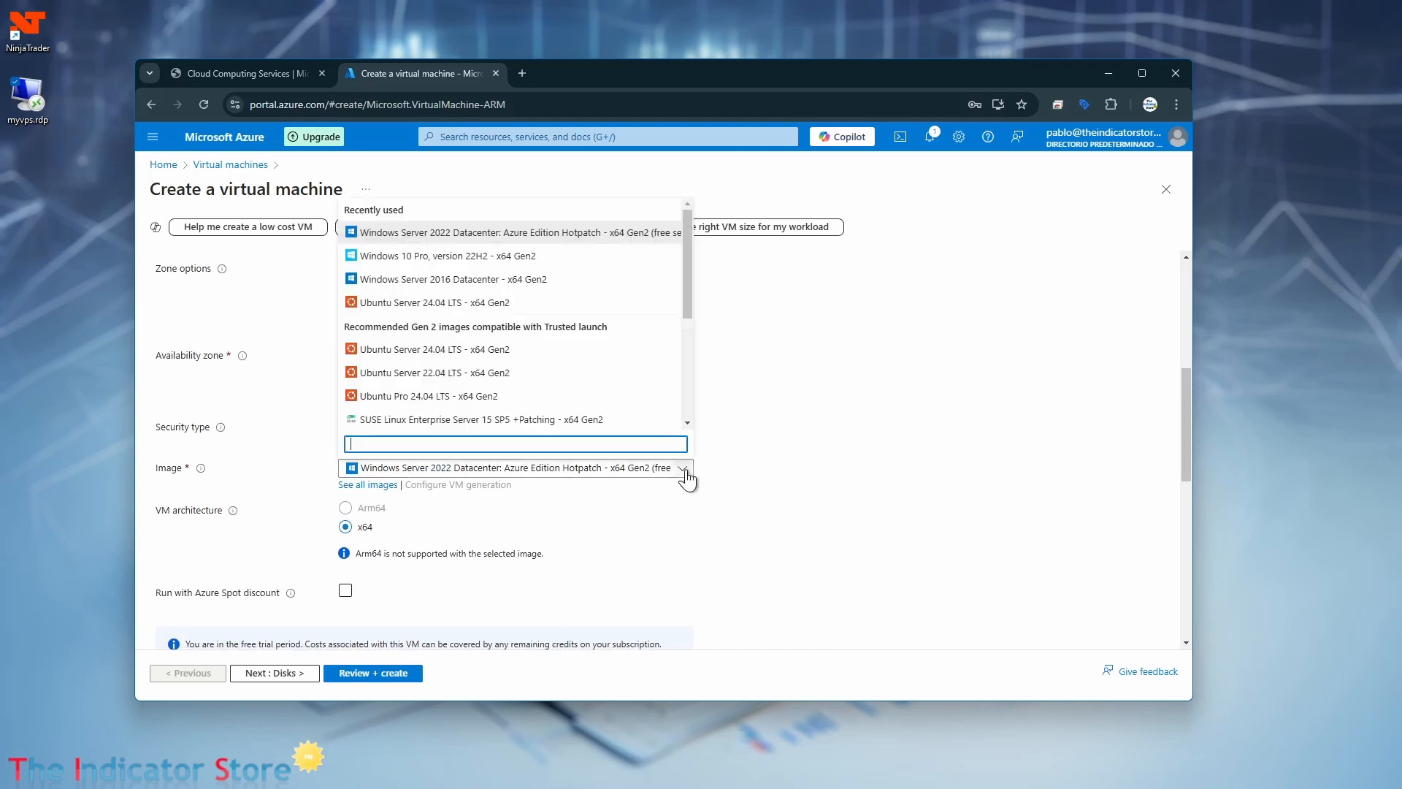
left_click_drag(686, 302, 684, 409)
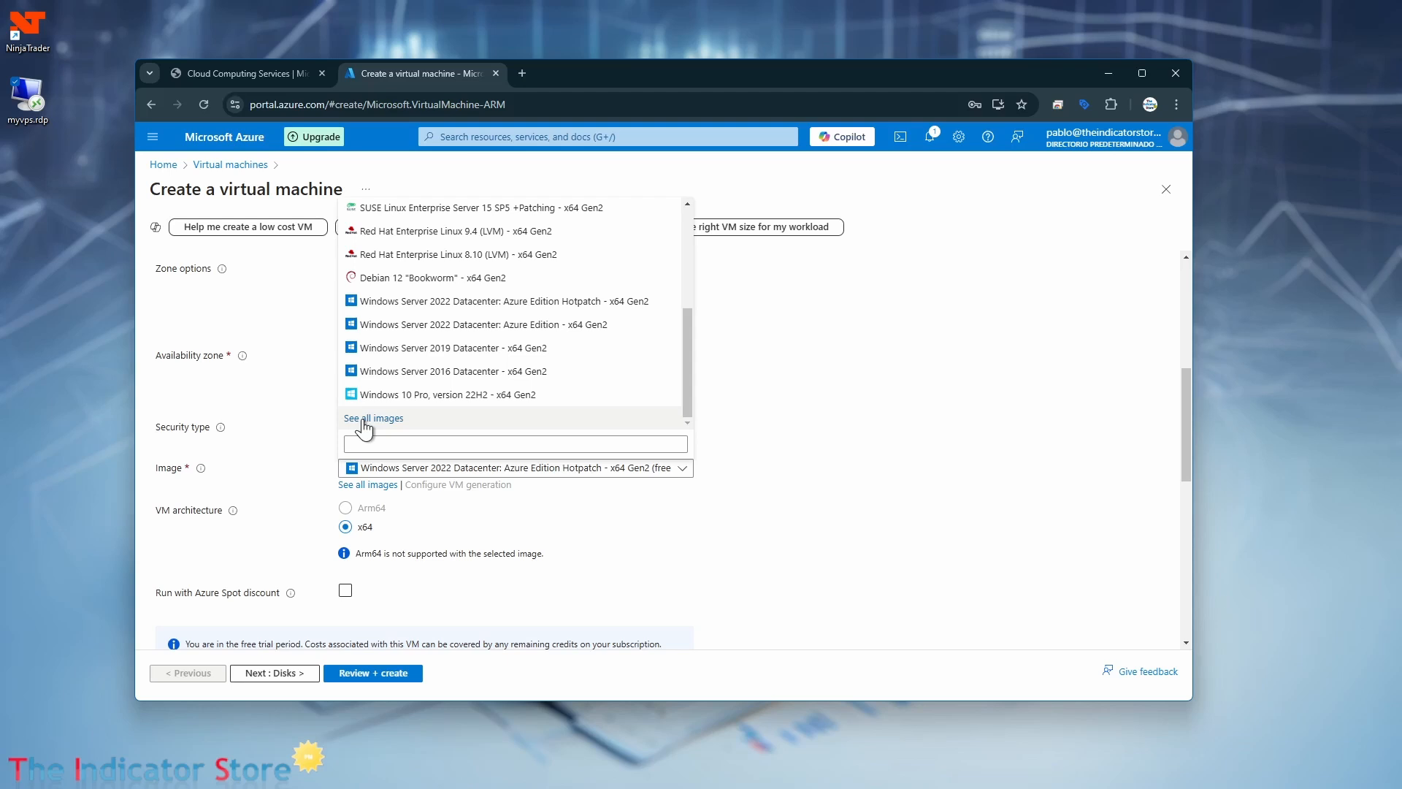
left_click_drag(684, 363, 686, 279)
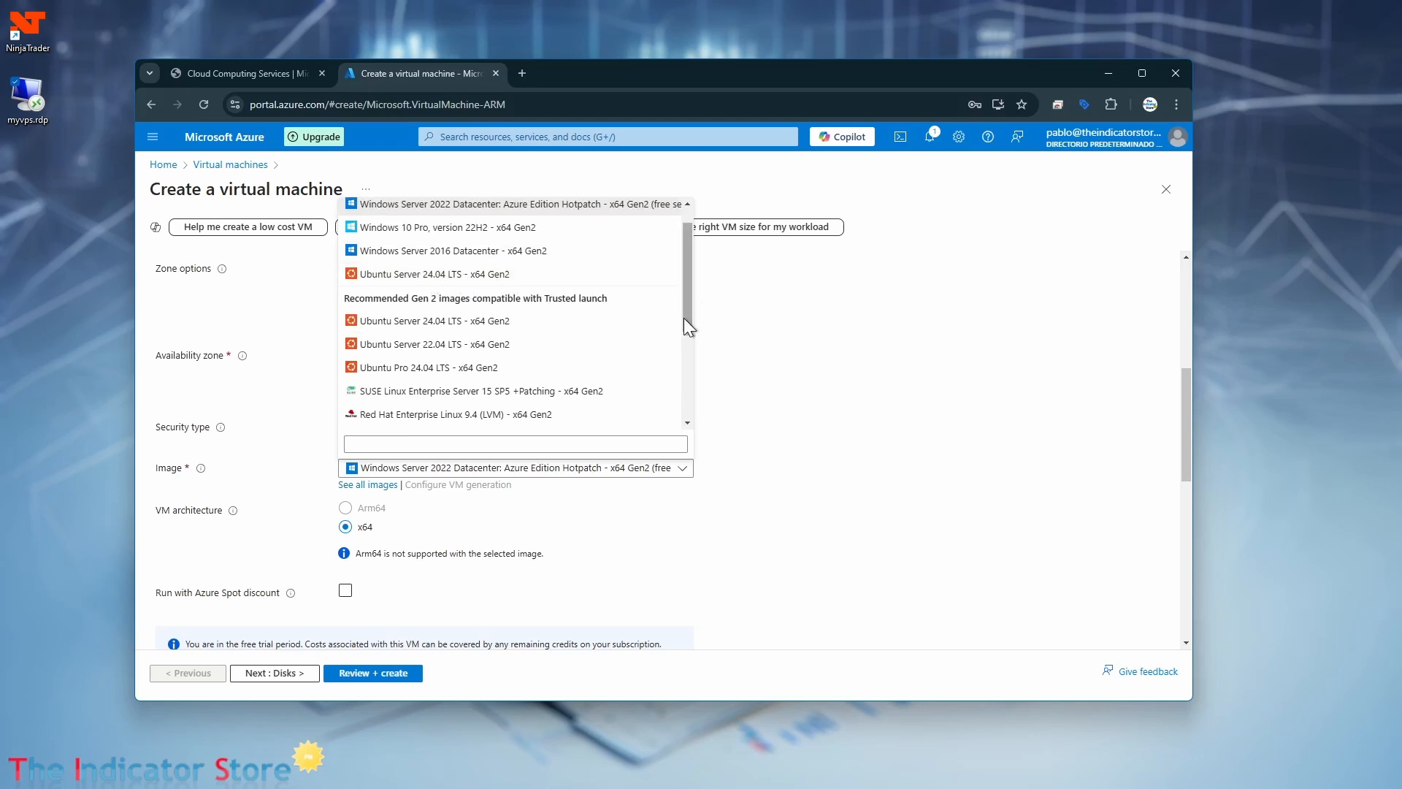
left_click_drag(683, 317, 689, 401)
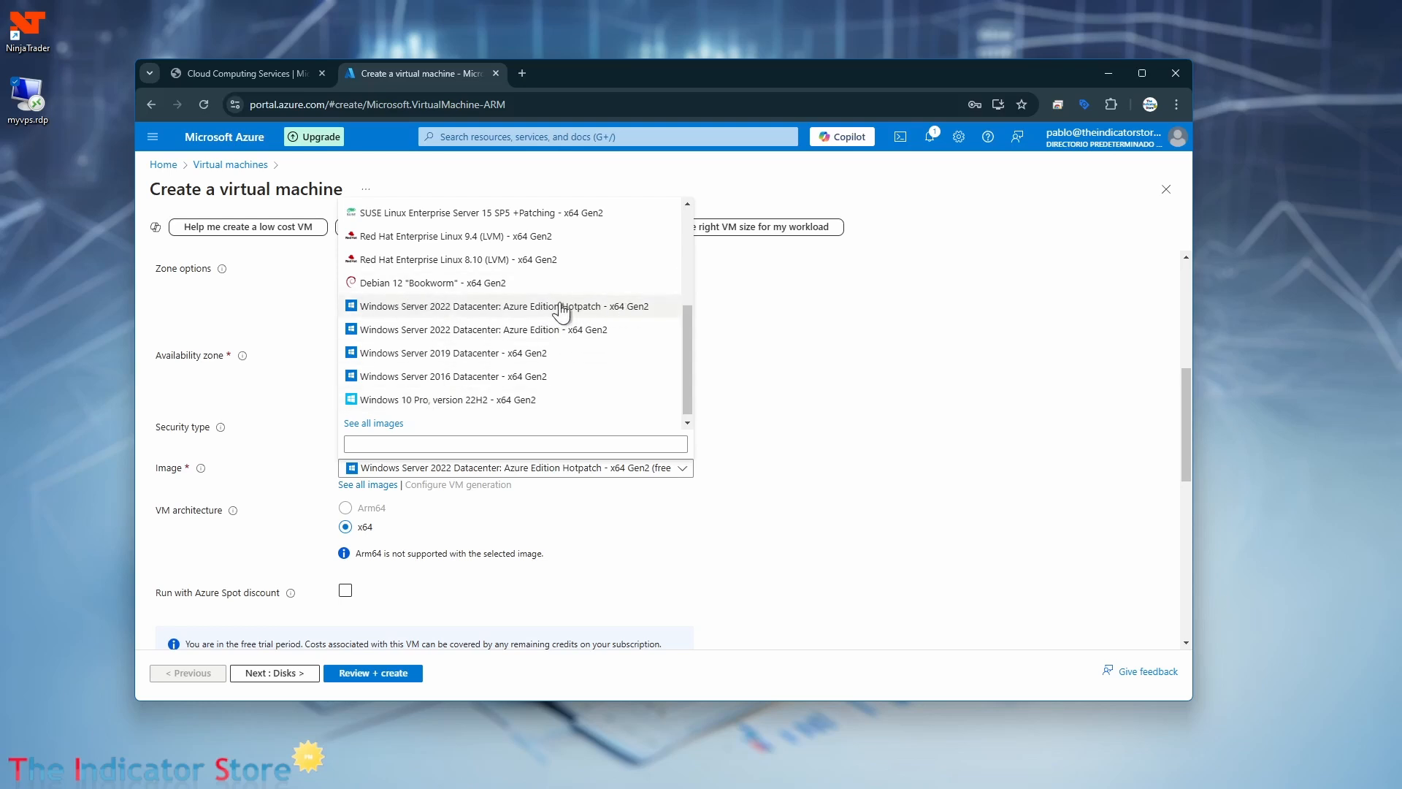
left_click(438, 307)
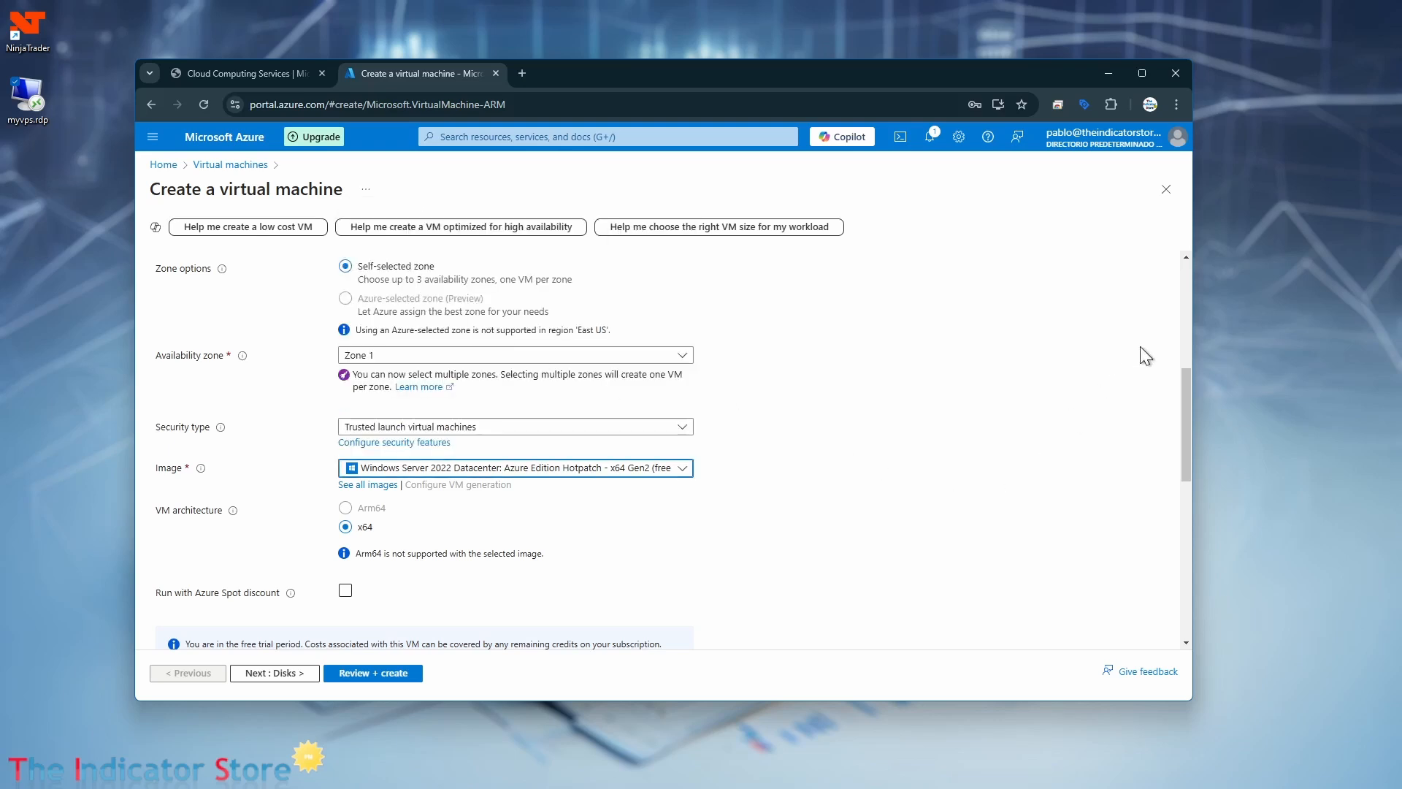
Examine the virtual machine sizes offered for East US, including the full size list, and return to the creation form.
left_click_drag(1186, 432, 1183, 511)
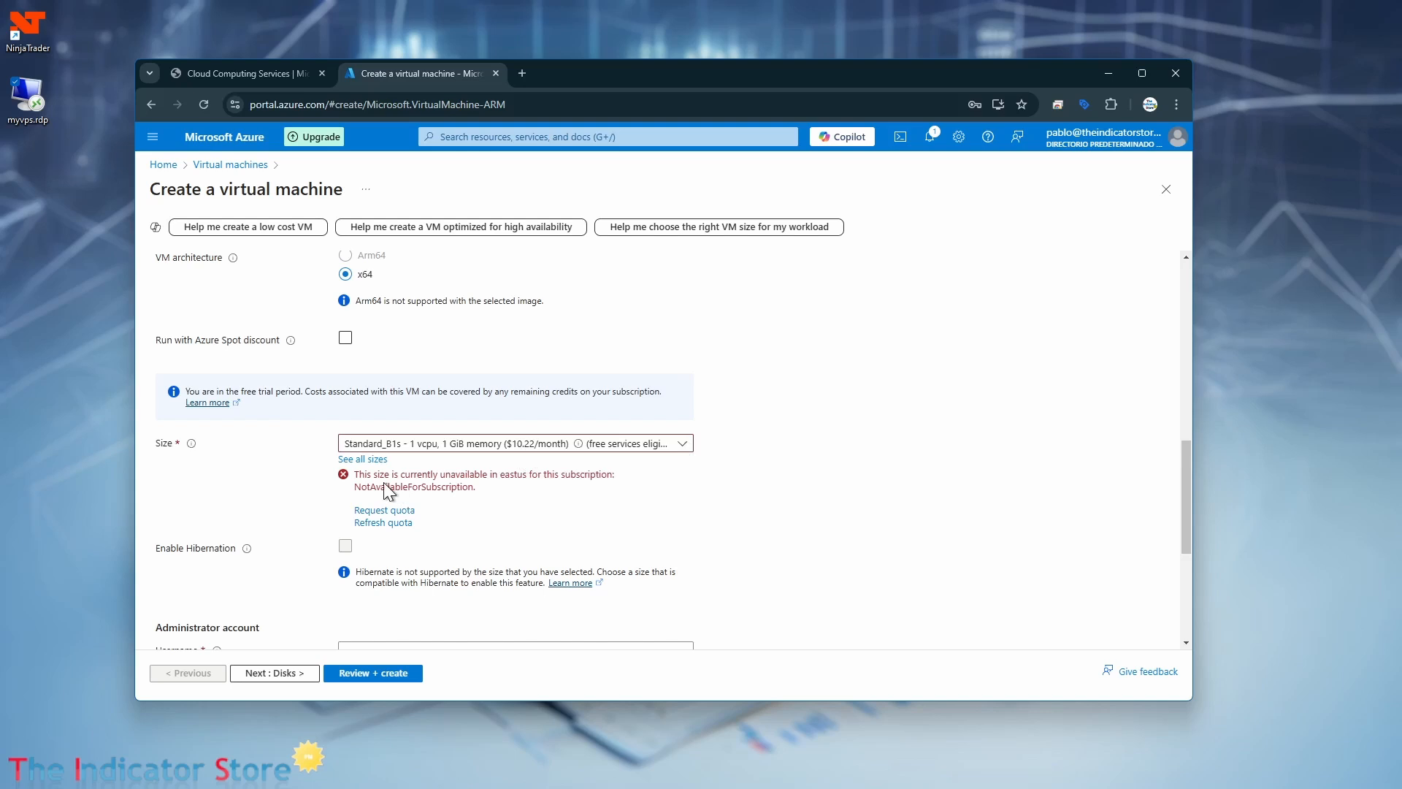
left_click(682, 444)
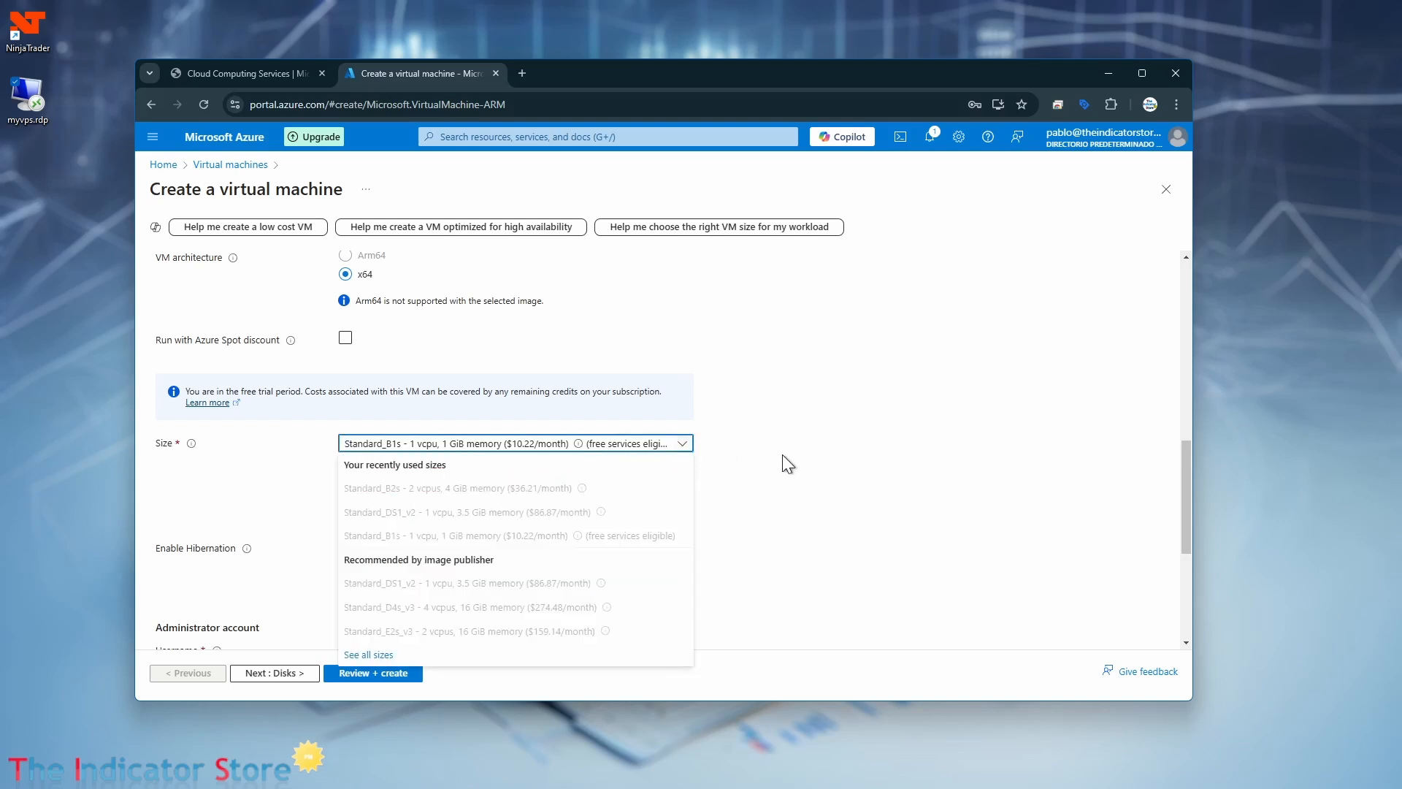
scroll(786, 457, "down", 2)
left_click(682, 322)
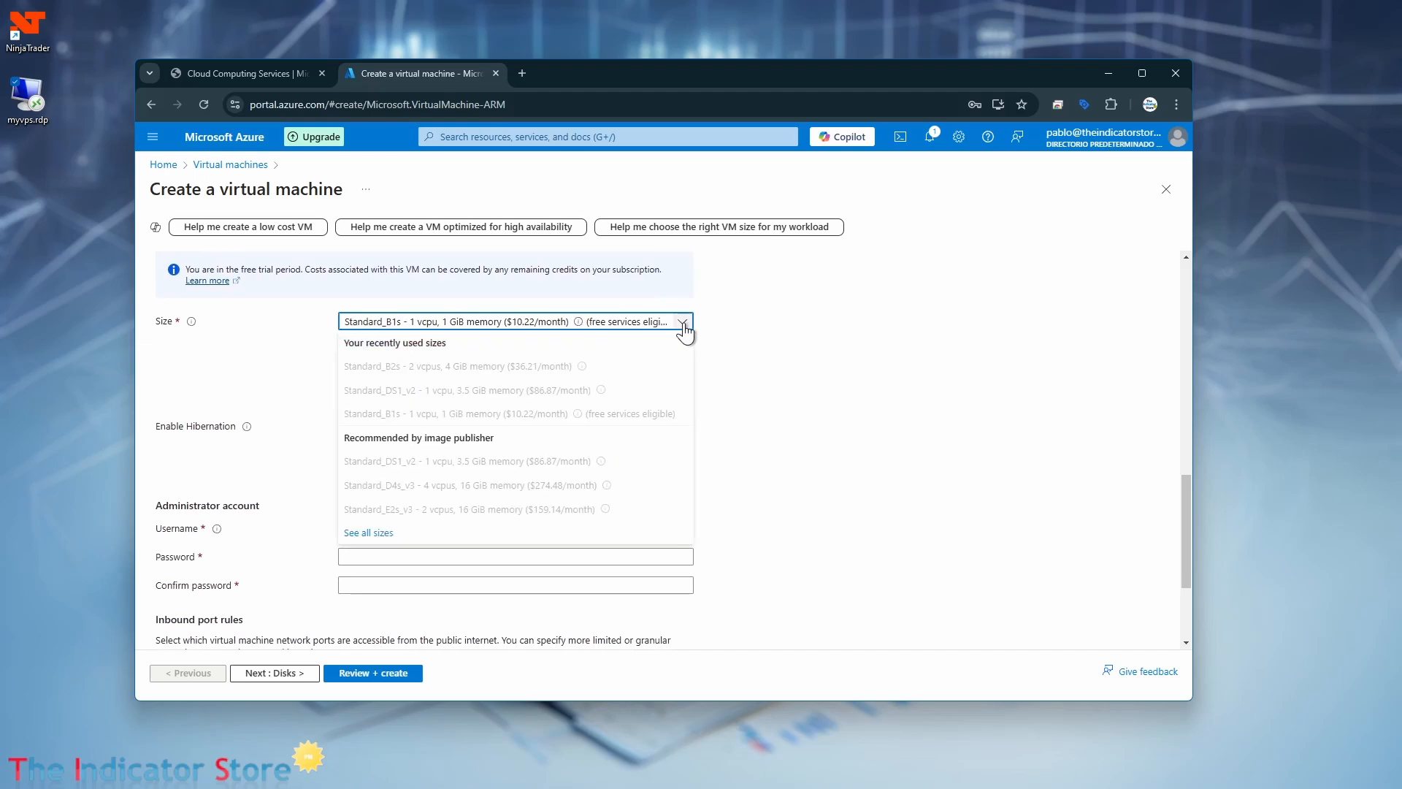
left_click(357, 534)
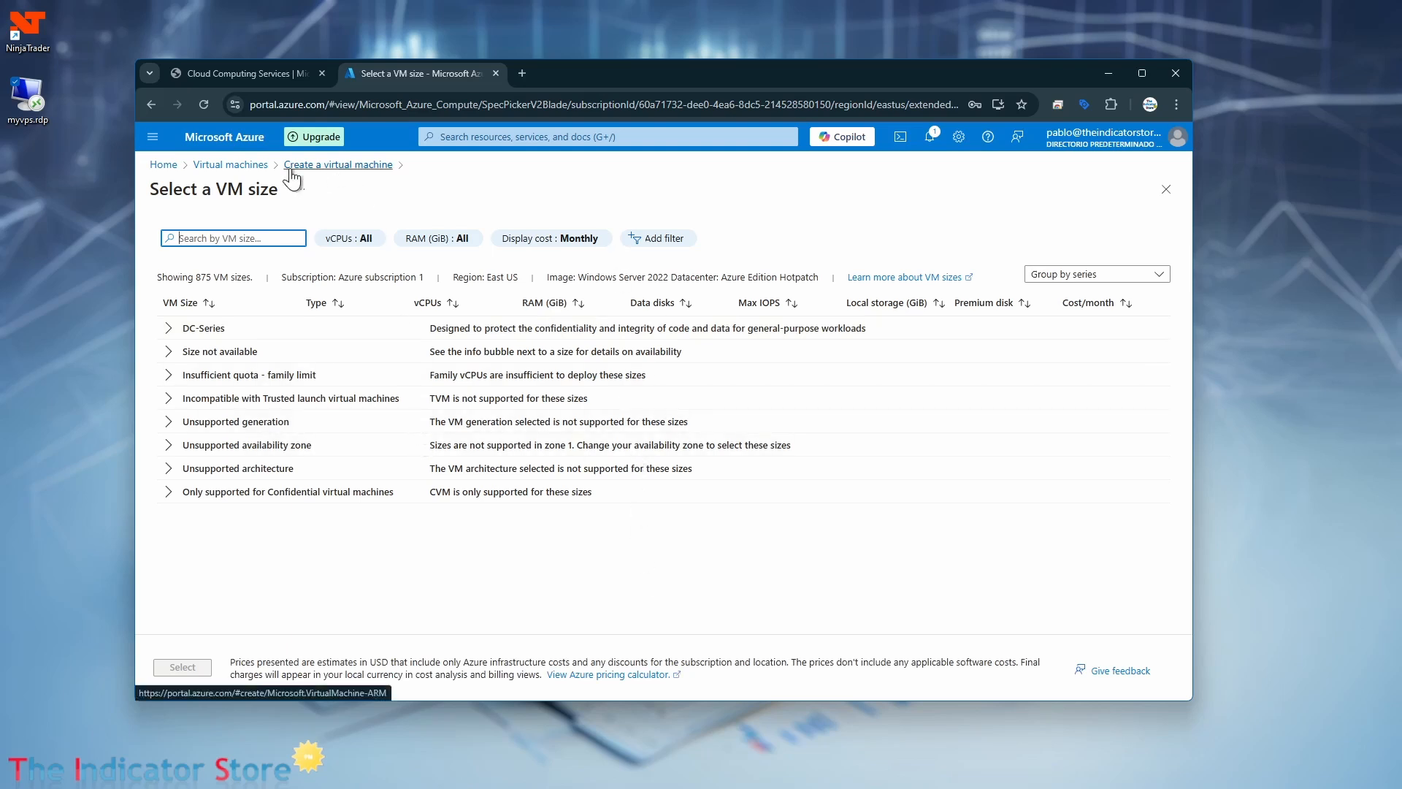
left_click(1166, 192)
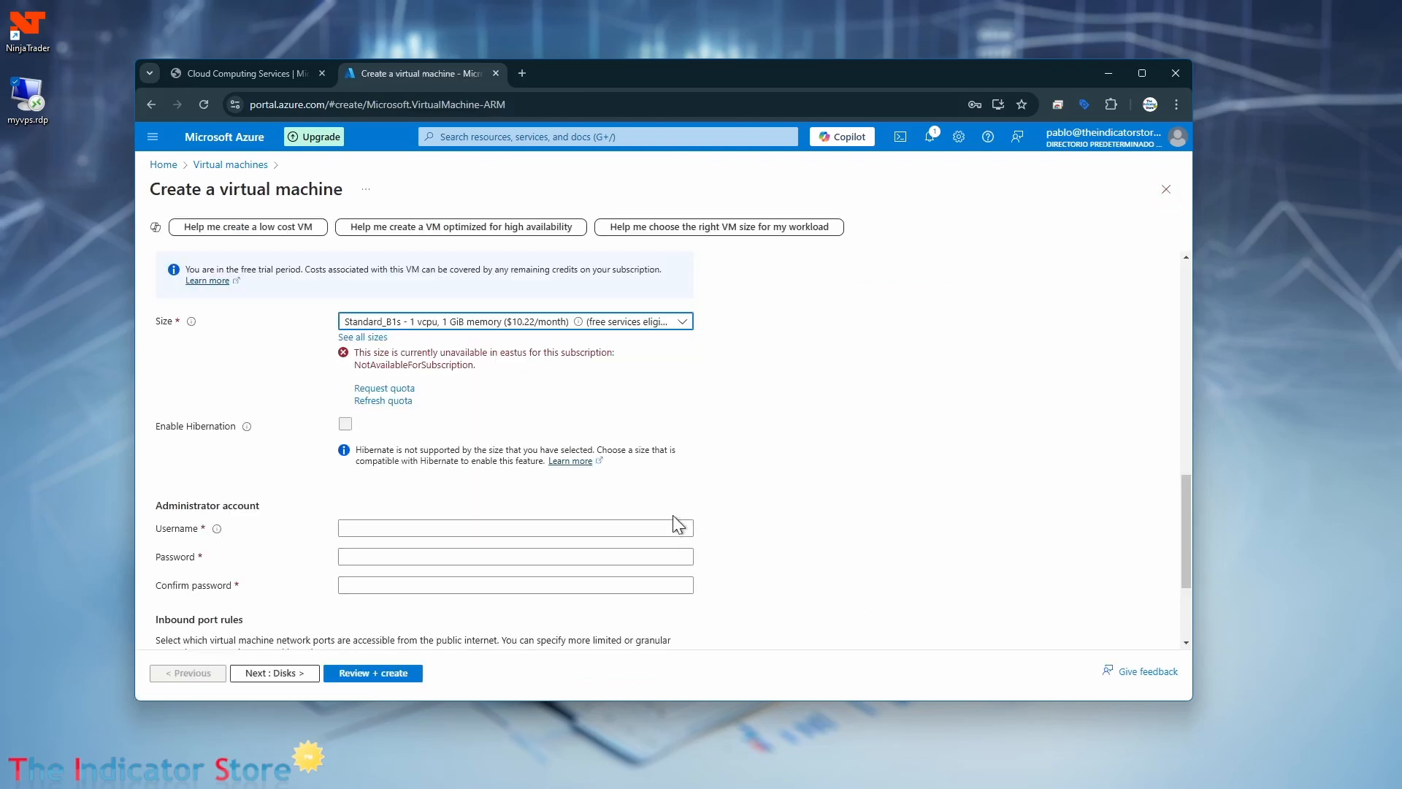
scroll(673, 491, "up", 3)
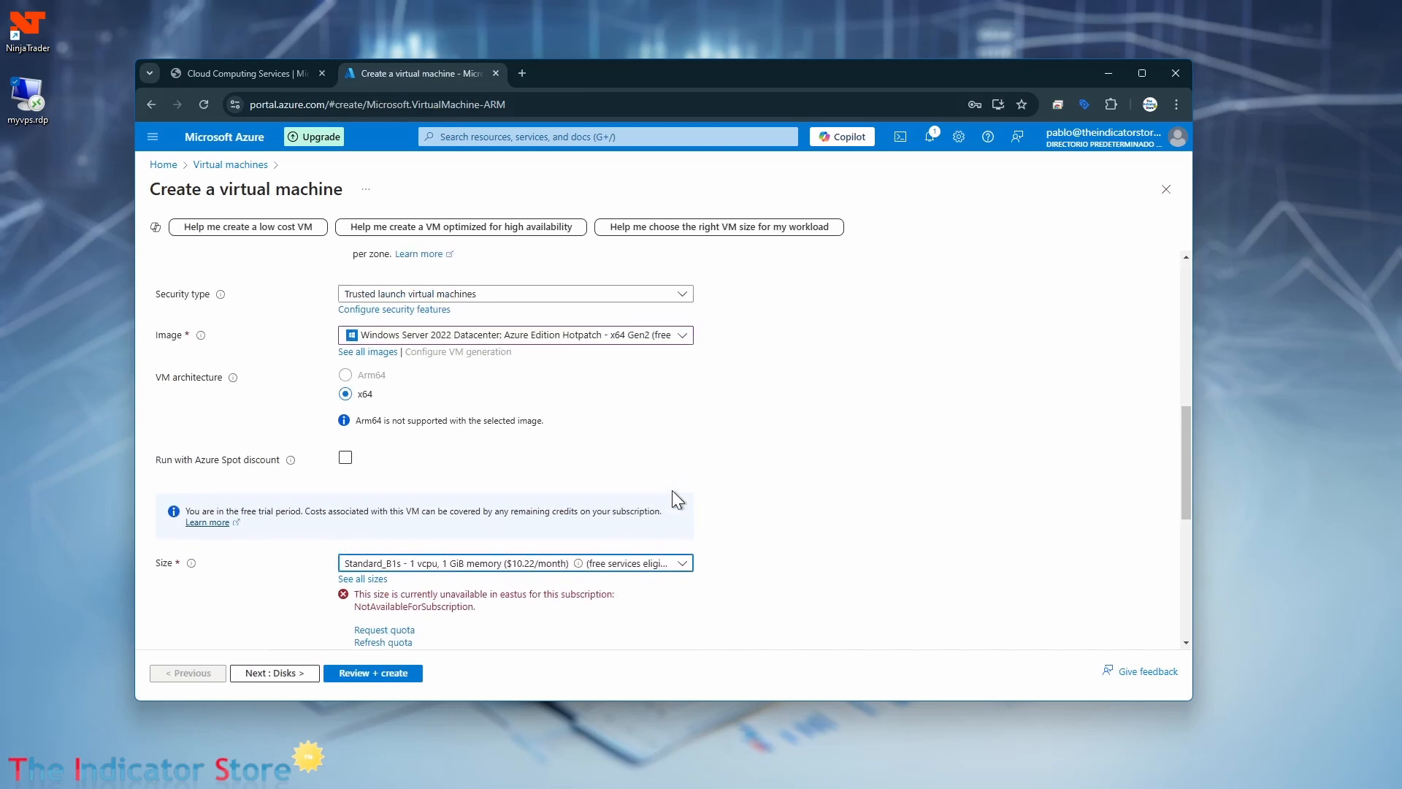
scroll(671, 489, "up", 2)
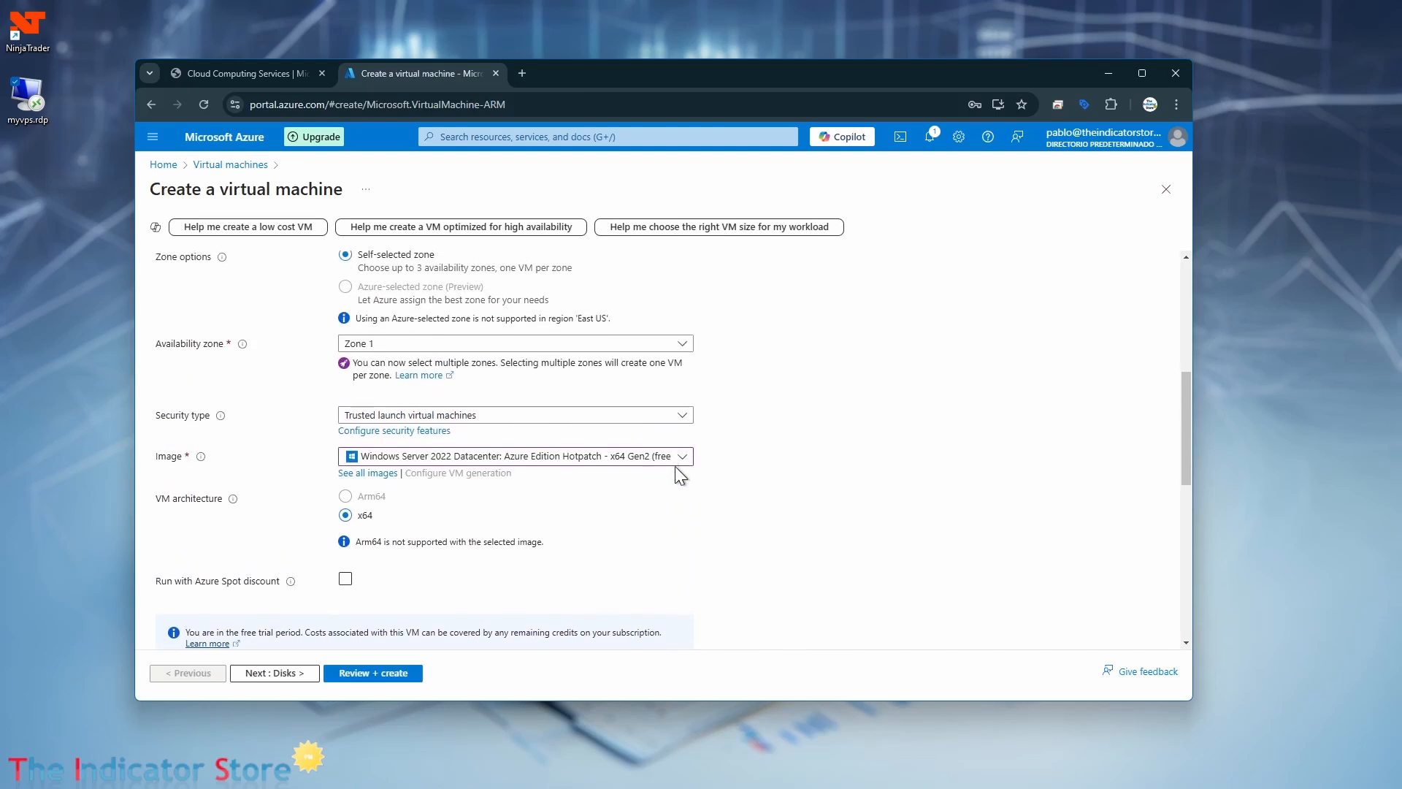
Try the Ubuntu Server 24.04 LTS - x64 Gen2 image and check the virtual machine sizes offered for it.
left_click(683, 457)
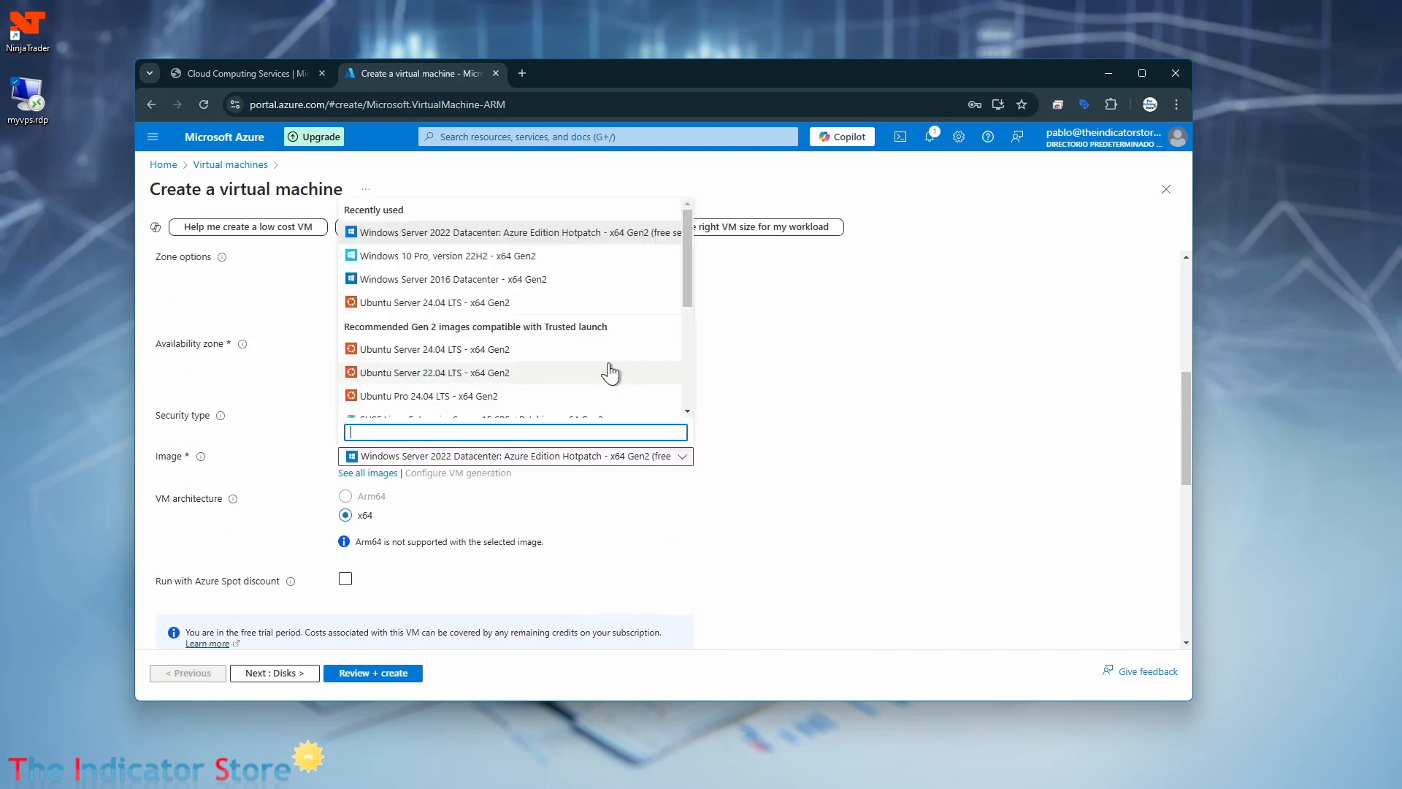
left_click(445, 303)
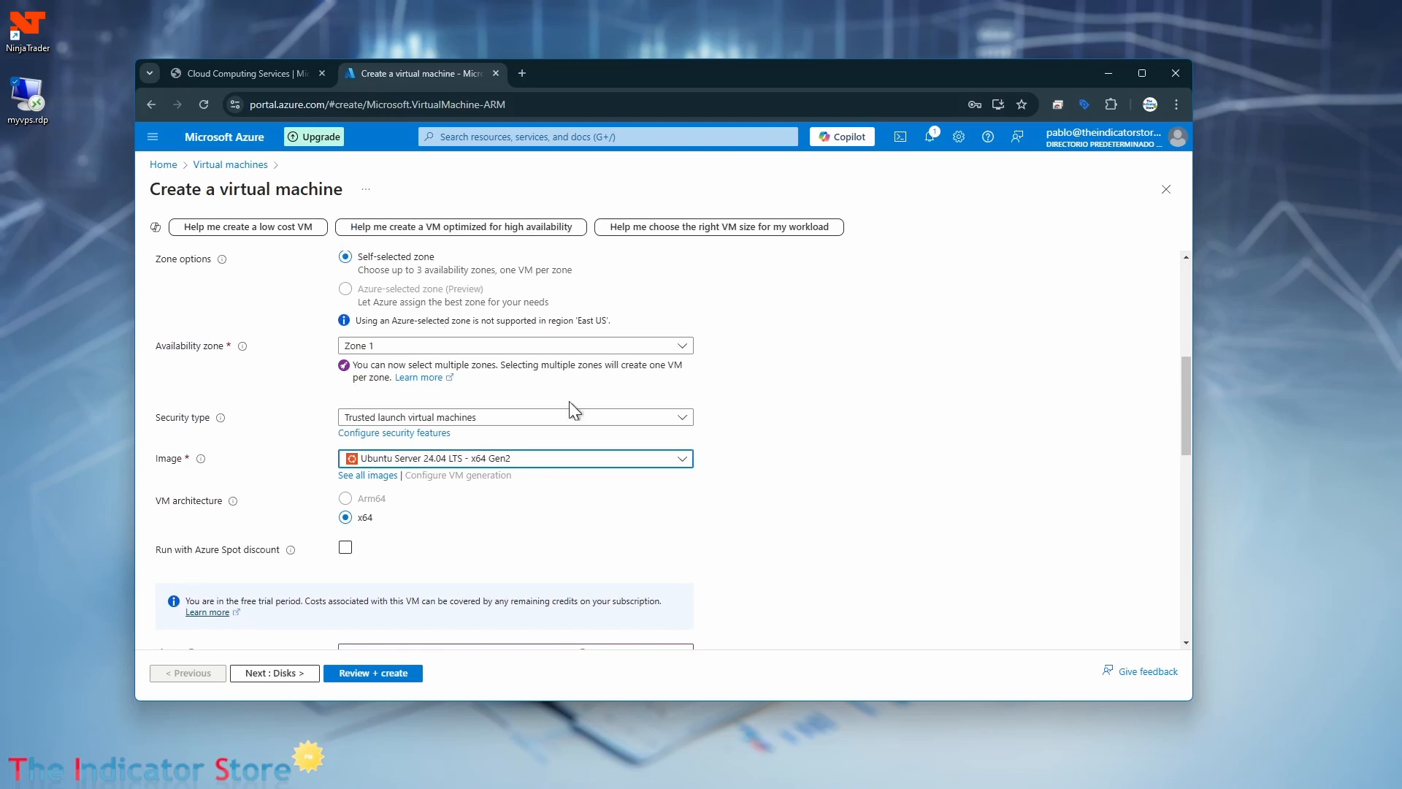
scroll(918, 516, "down", 5)
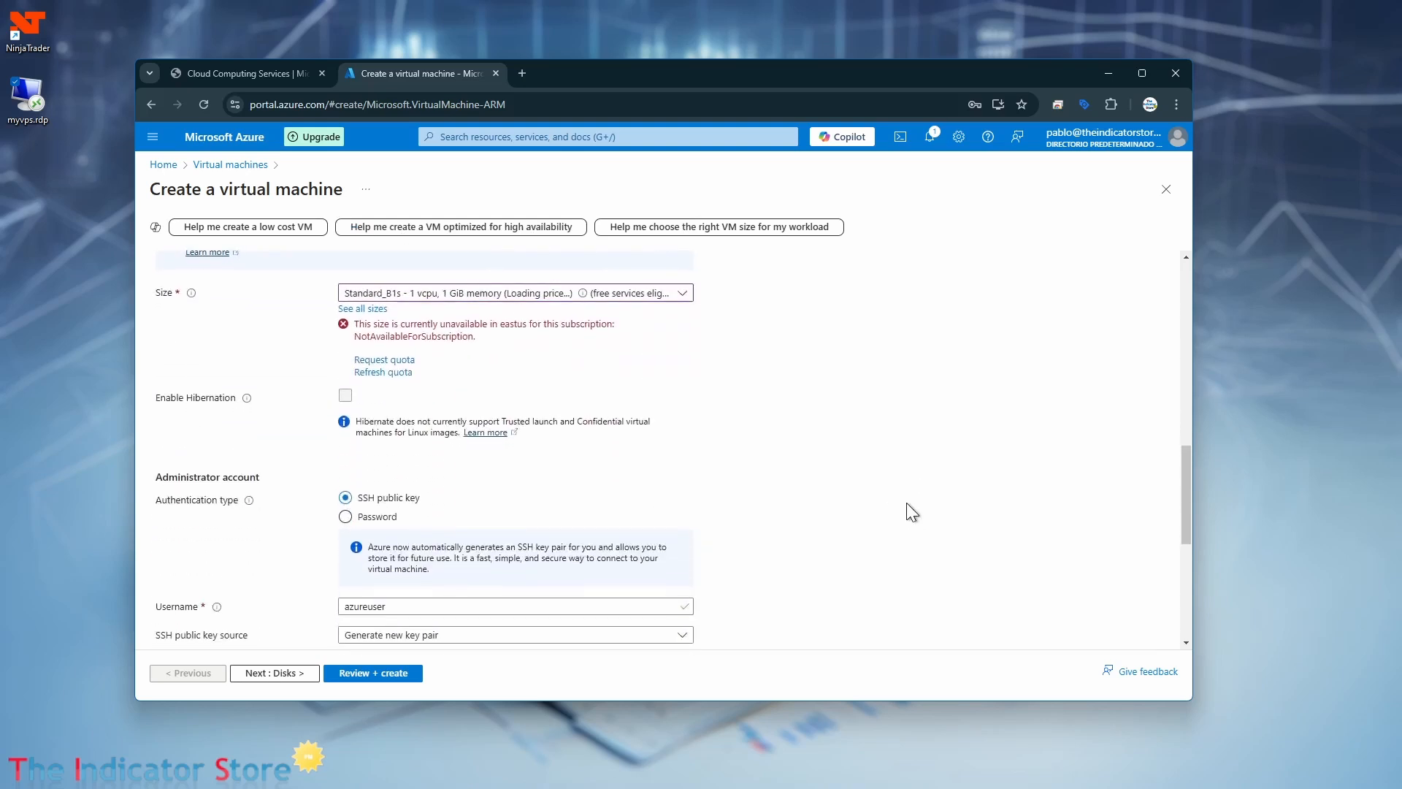
left_click(671, 292)
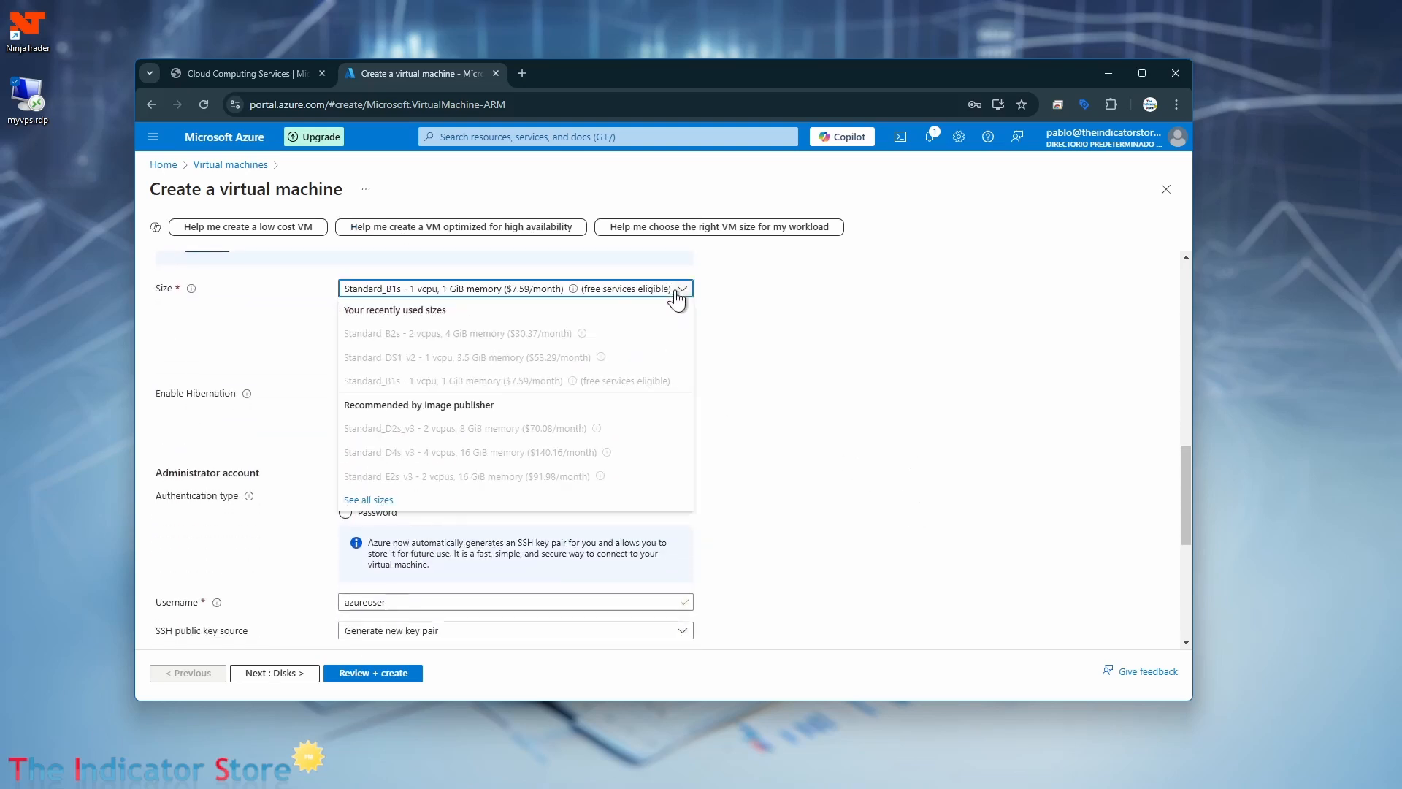
left_click(677, 296)
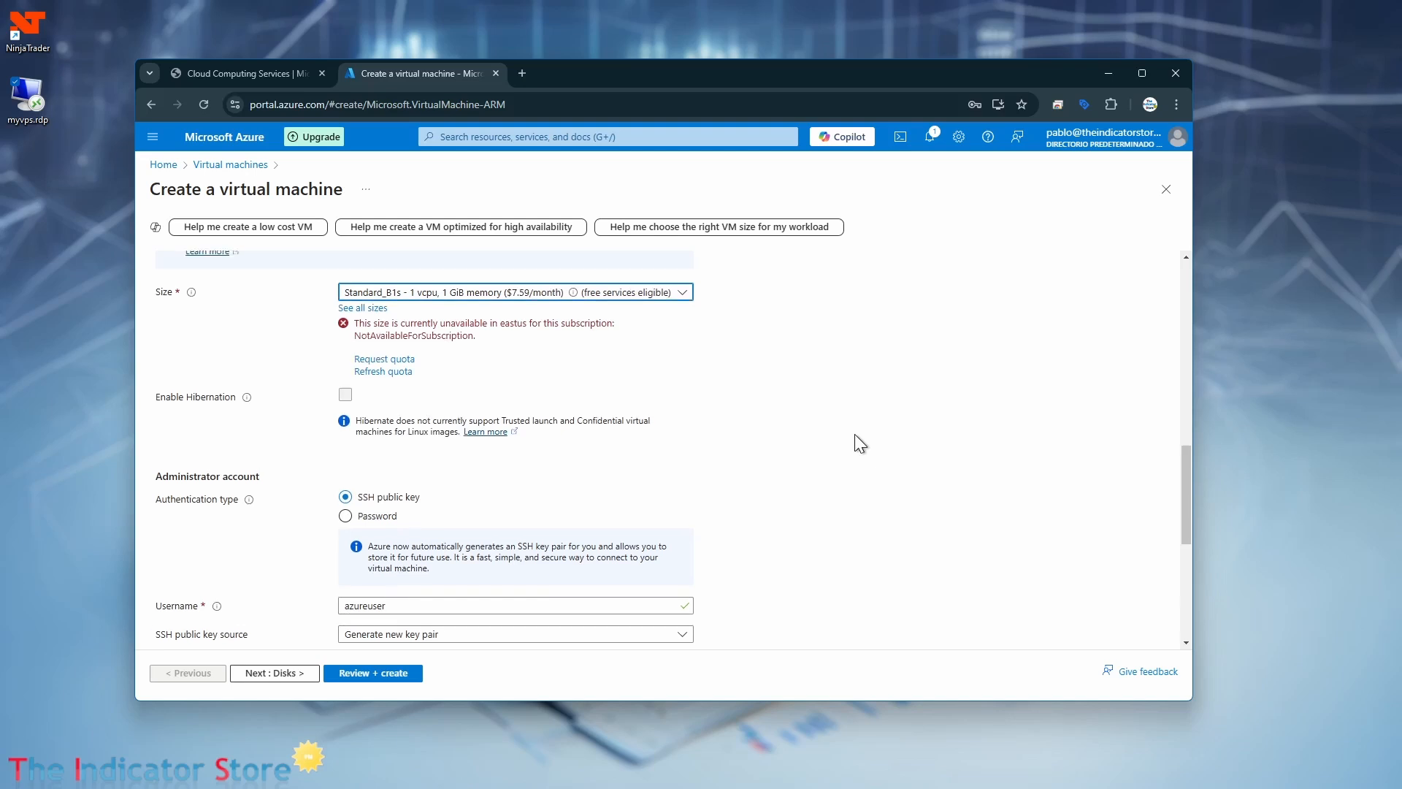
Set the virtual machine's image back to Windows Server 2022 Datacenter: Azure Edition Hotpatch - x64 Gen2.
scroll(855, 435, "up", 5)
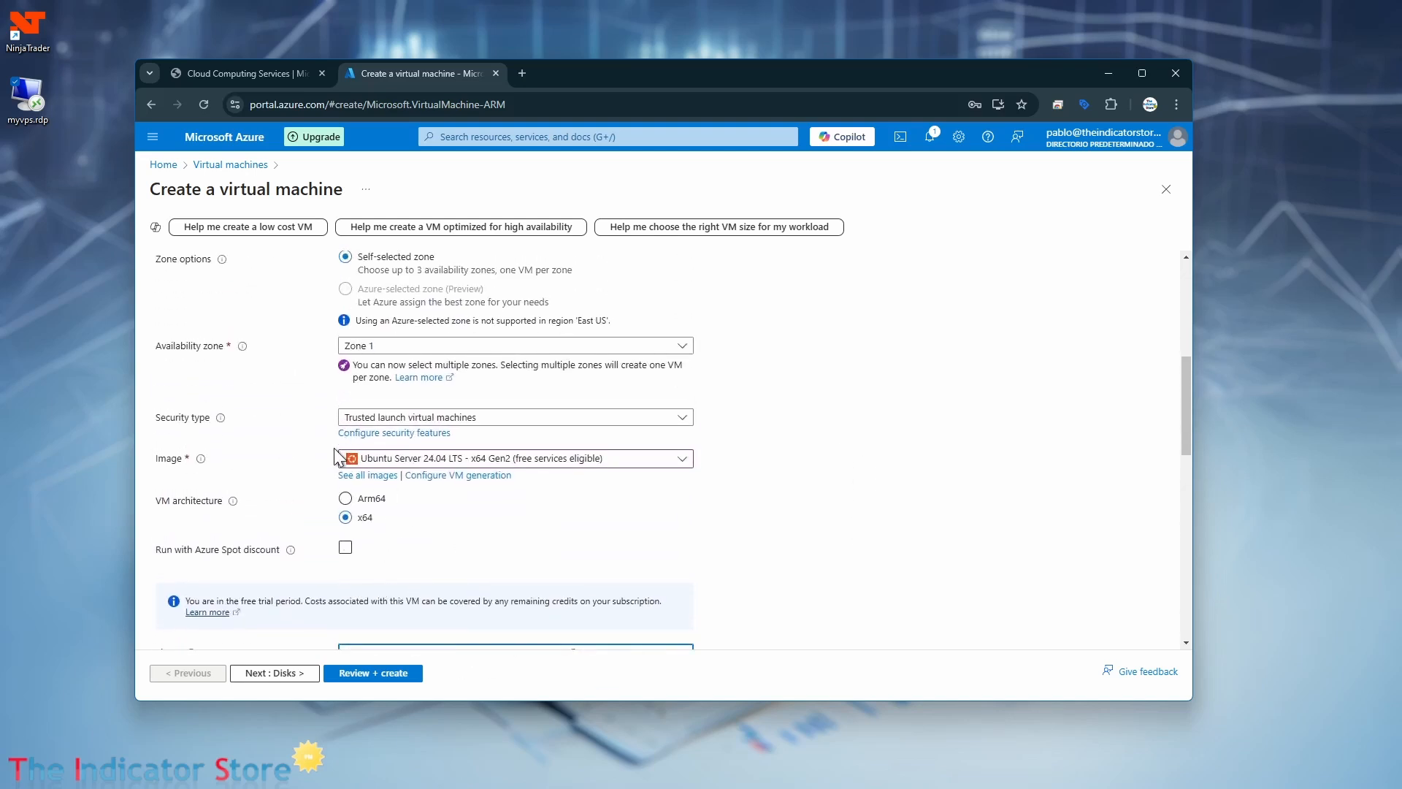
left_click(681, 460)
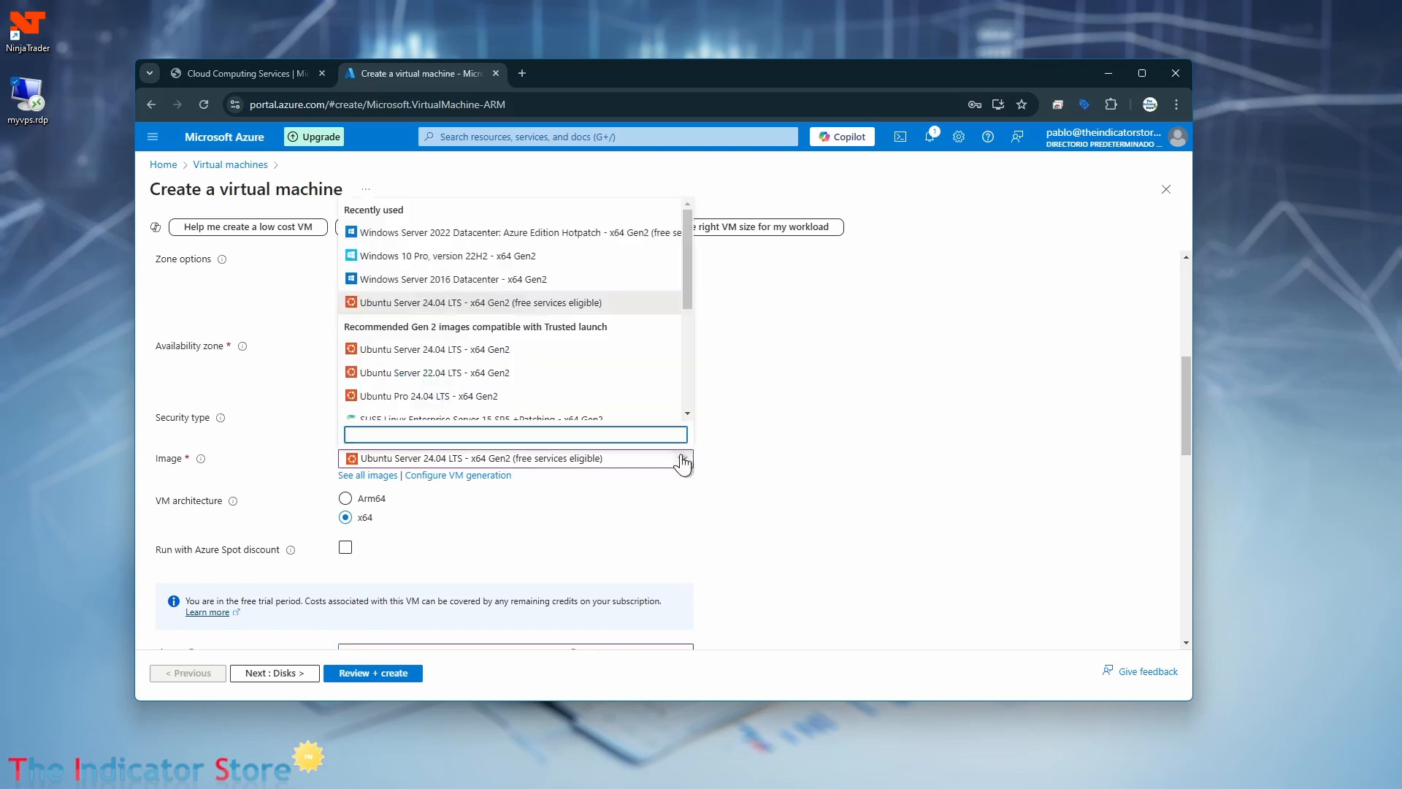
left_click(478, 234)
Set the virtual machine's region to (US) West US 2 and review the operating system images offered there.
scroll(822, 371, "up", 3)
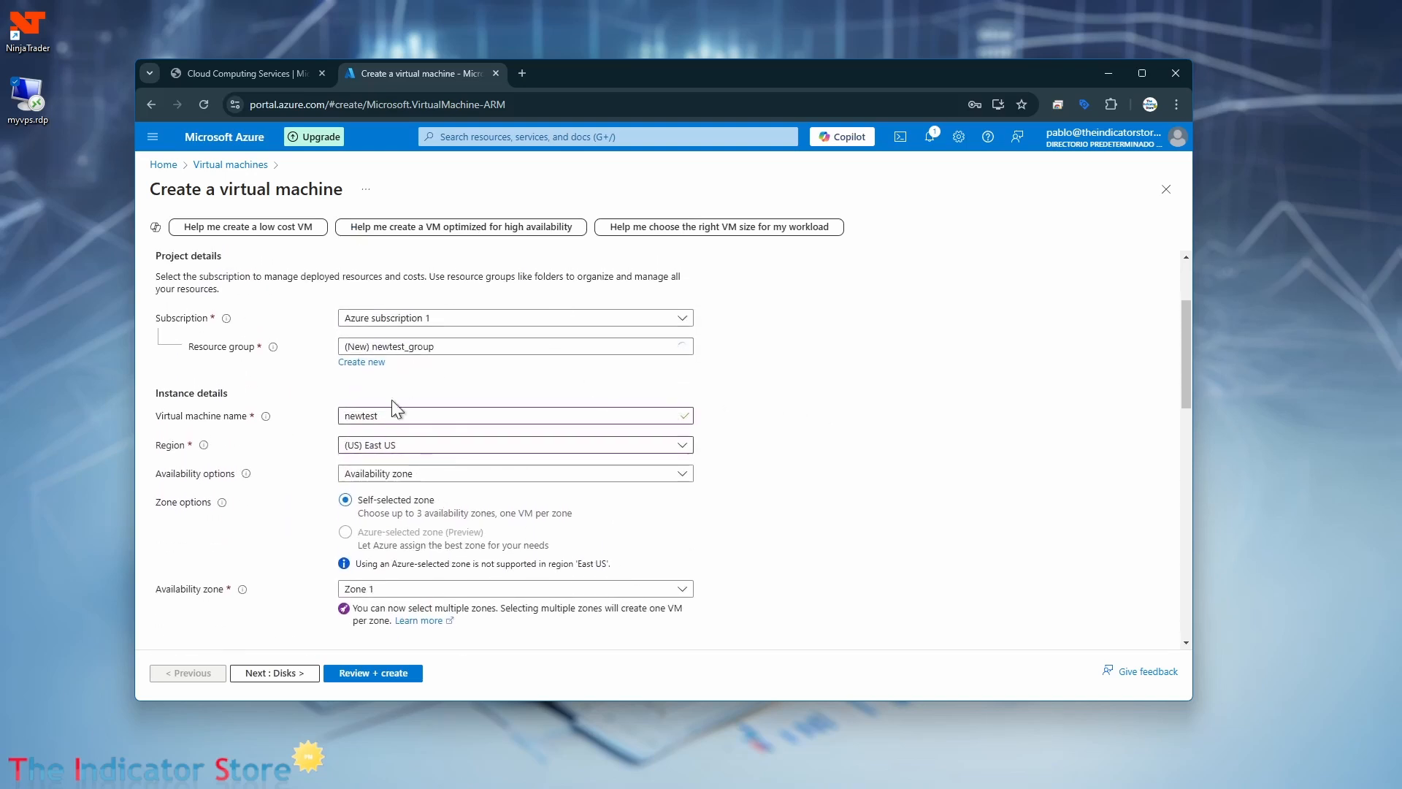
left_click(467, 445)
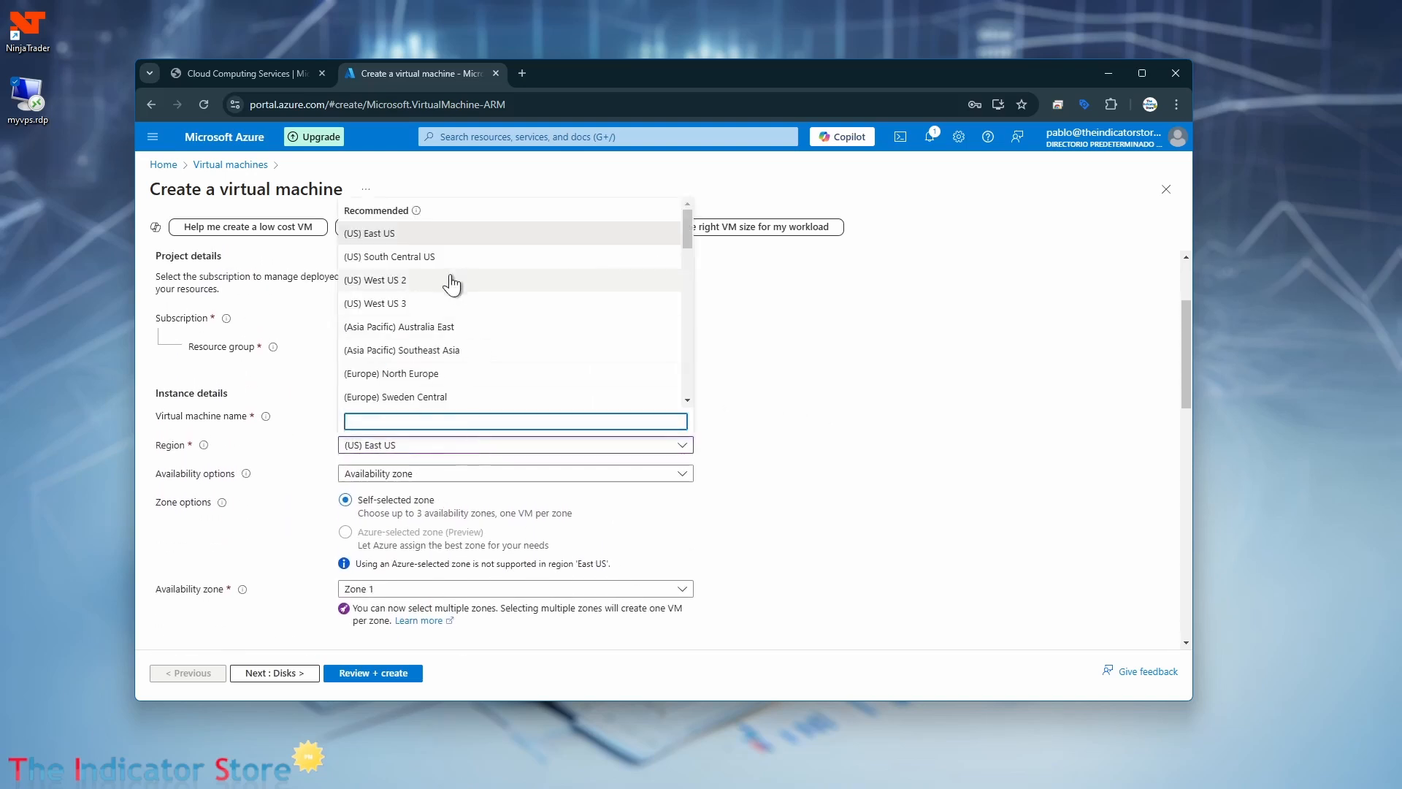
left_click(424, 283)
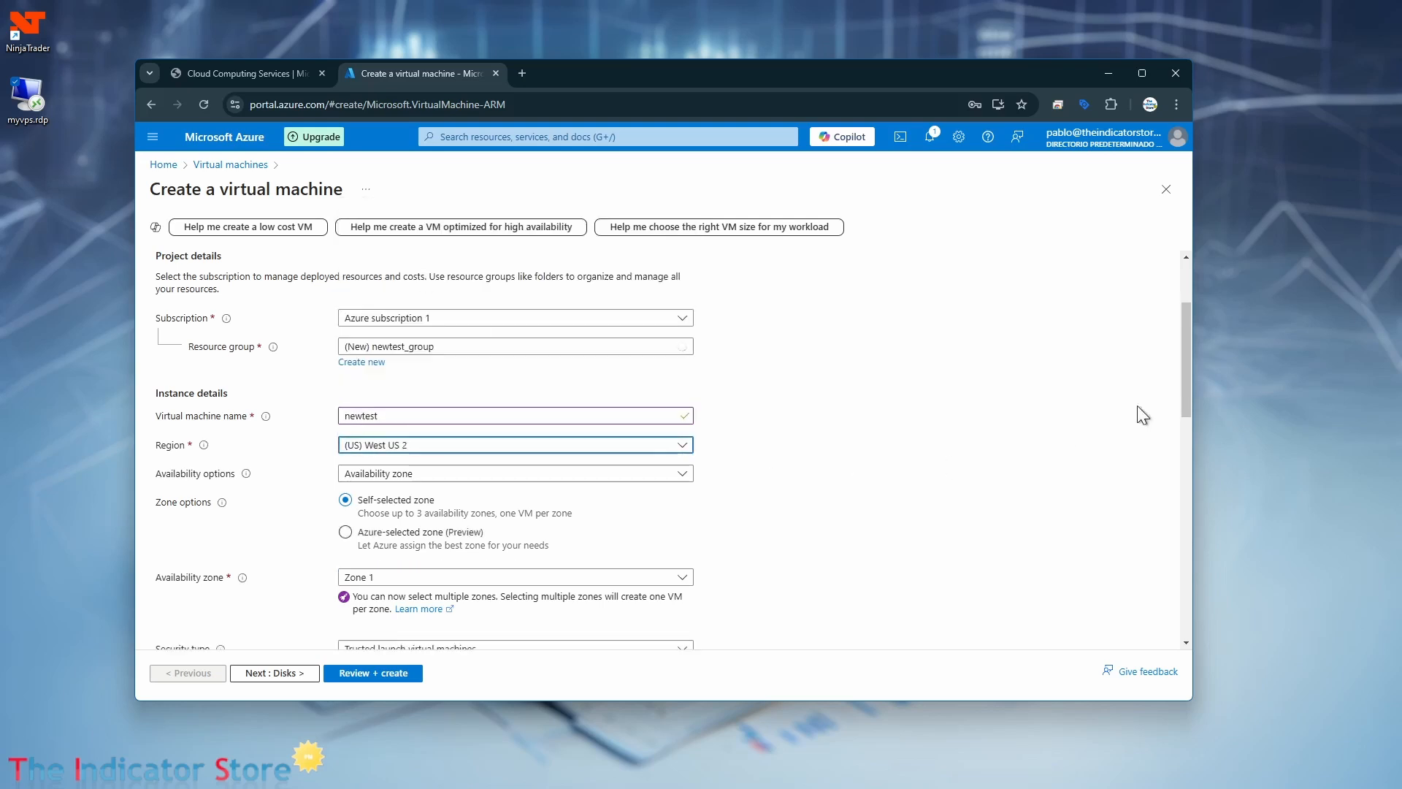
scroll(1173, 414, "down", 5)
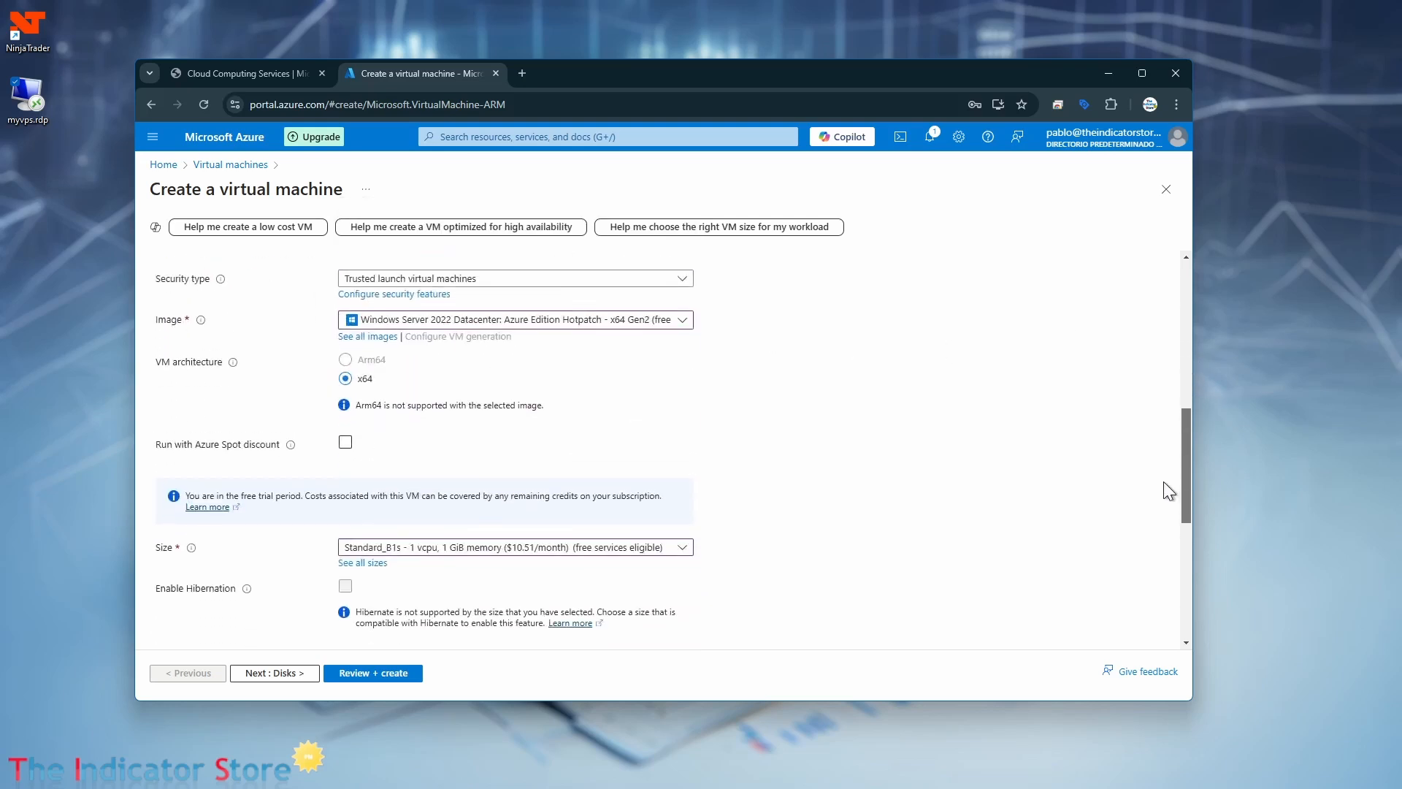
left_click(682, 329)
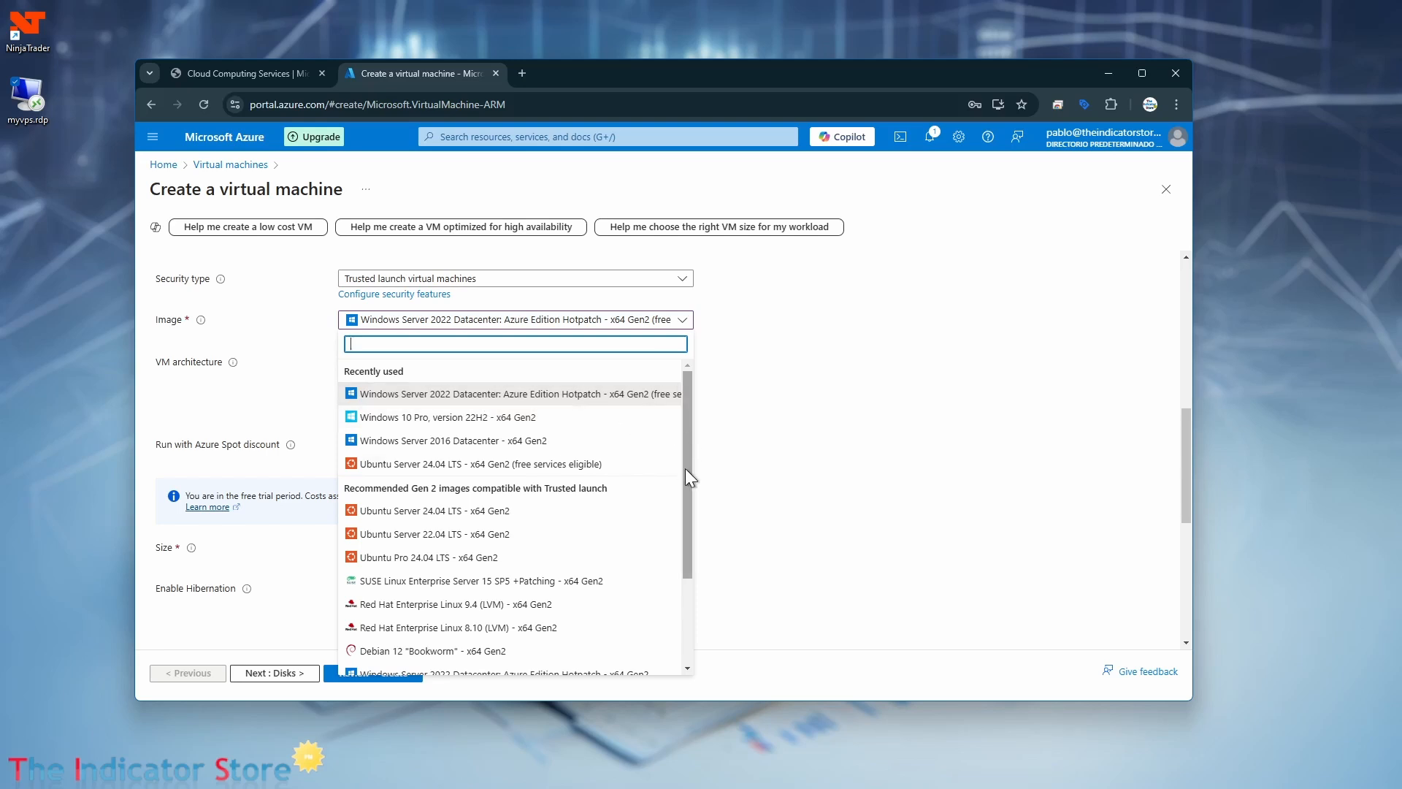
scroll(686, 515, "down", 2)
left_click_drag(686, 516, 679, 463)
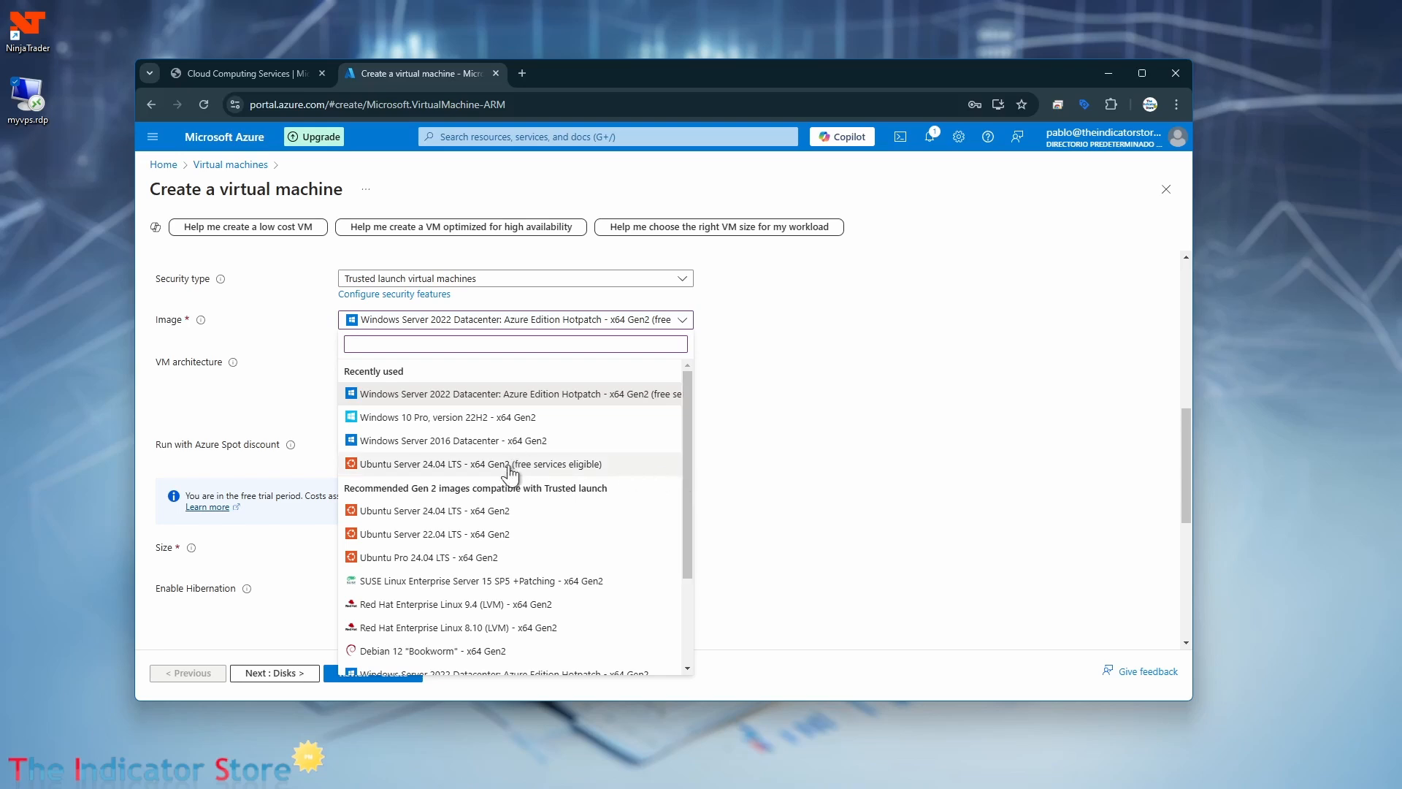
left_click(765, 425)
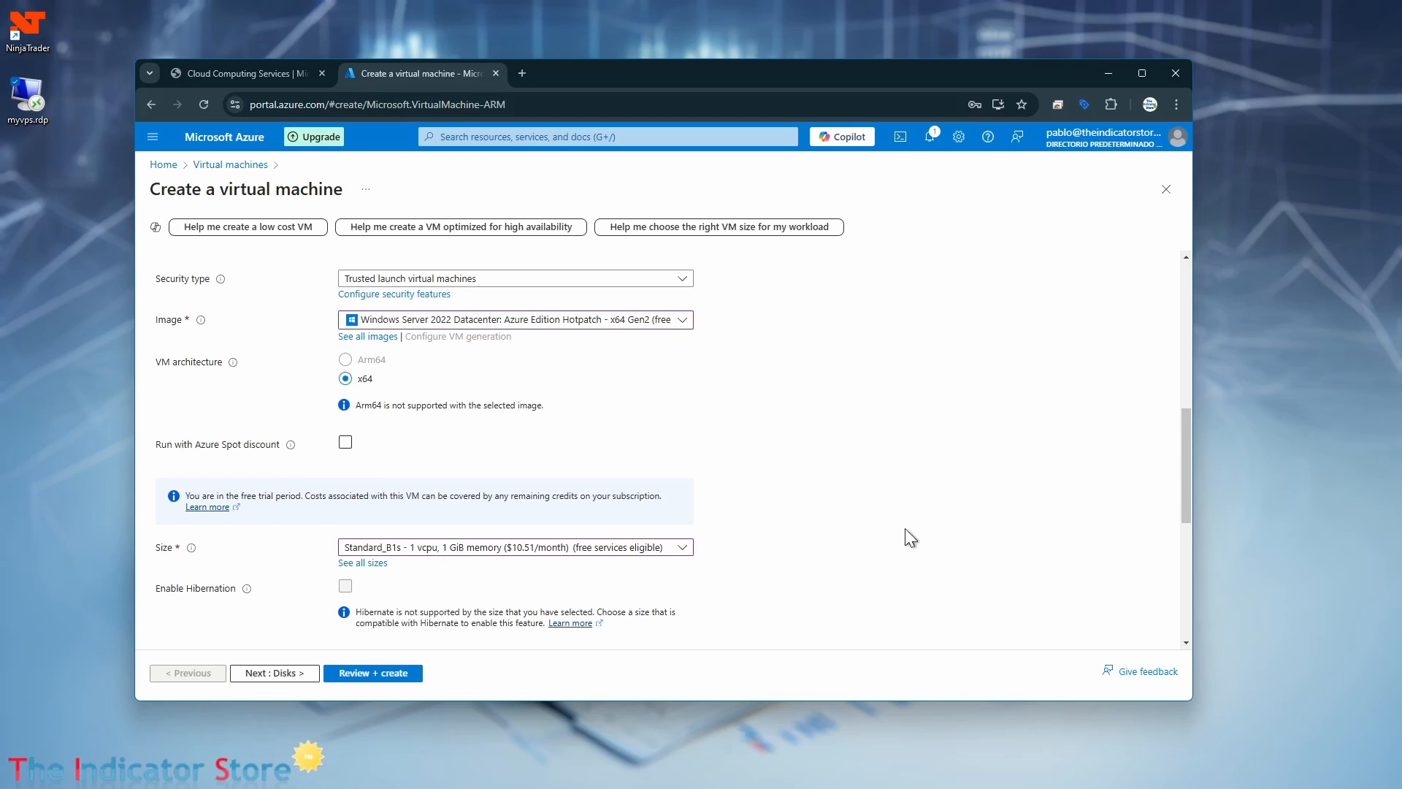
Sort the full list of virtual machine sizes by monthly cost and choose the B2s size.
left_click(683, 548)
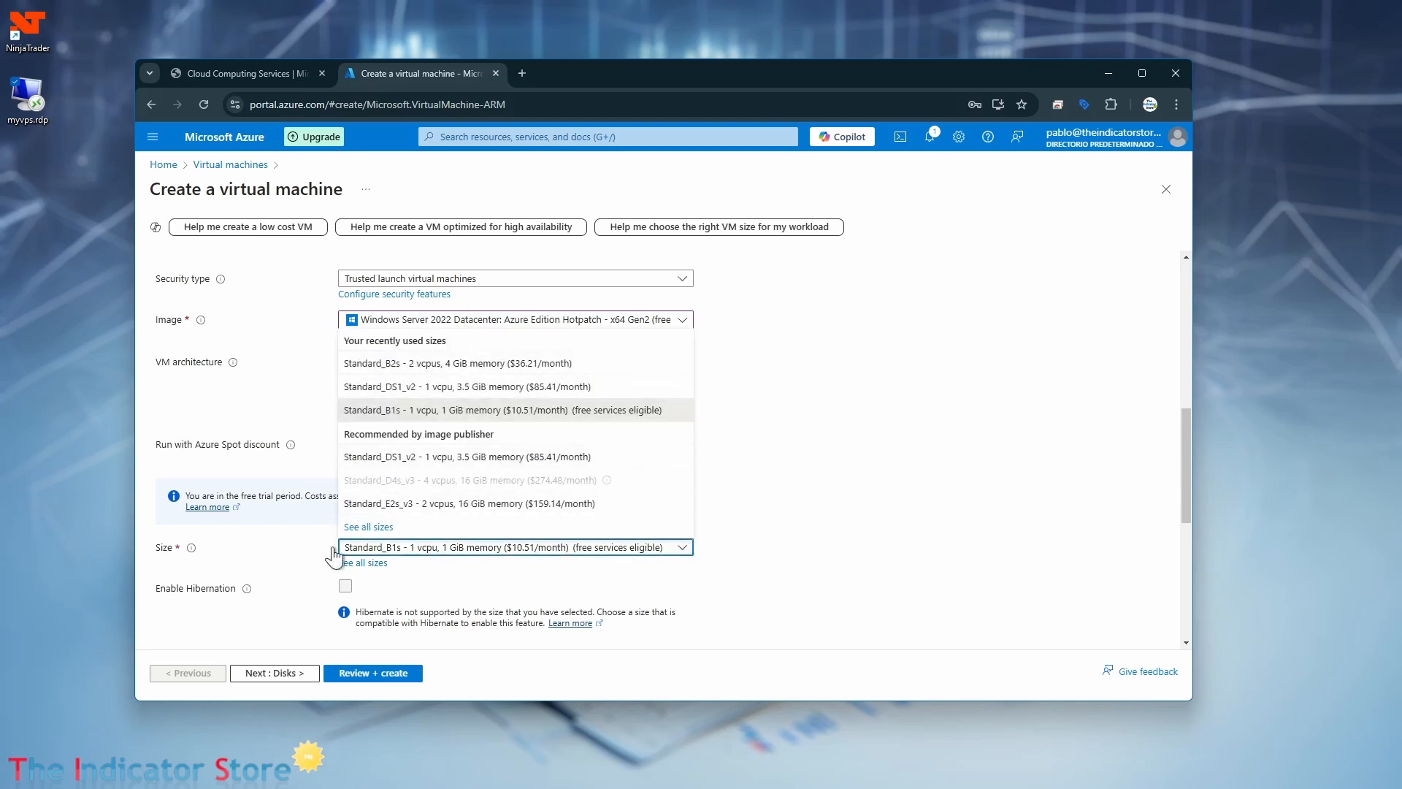
left_click(365, 567)
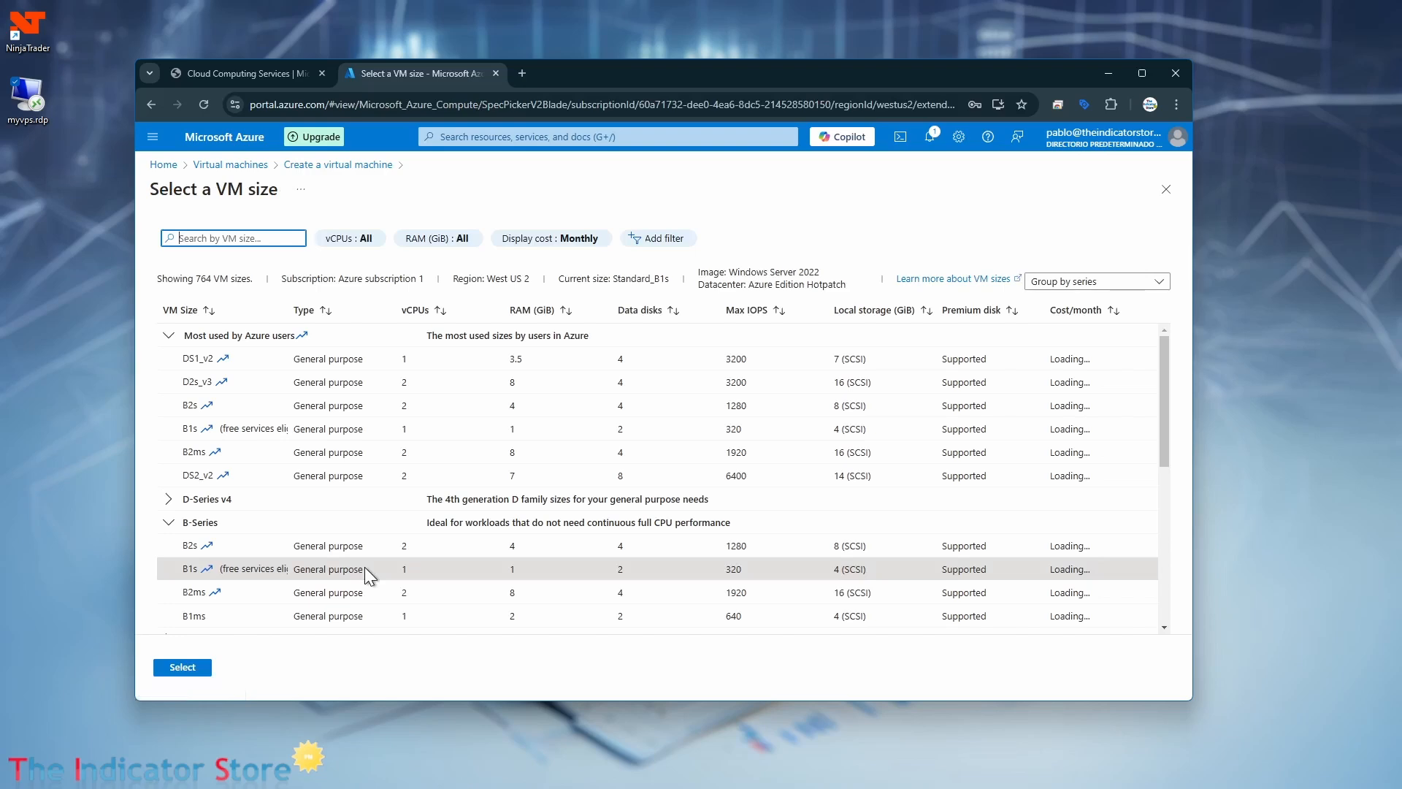
left_click(1142, 74)
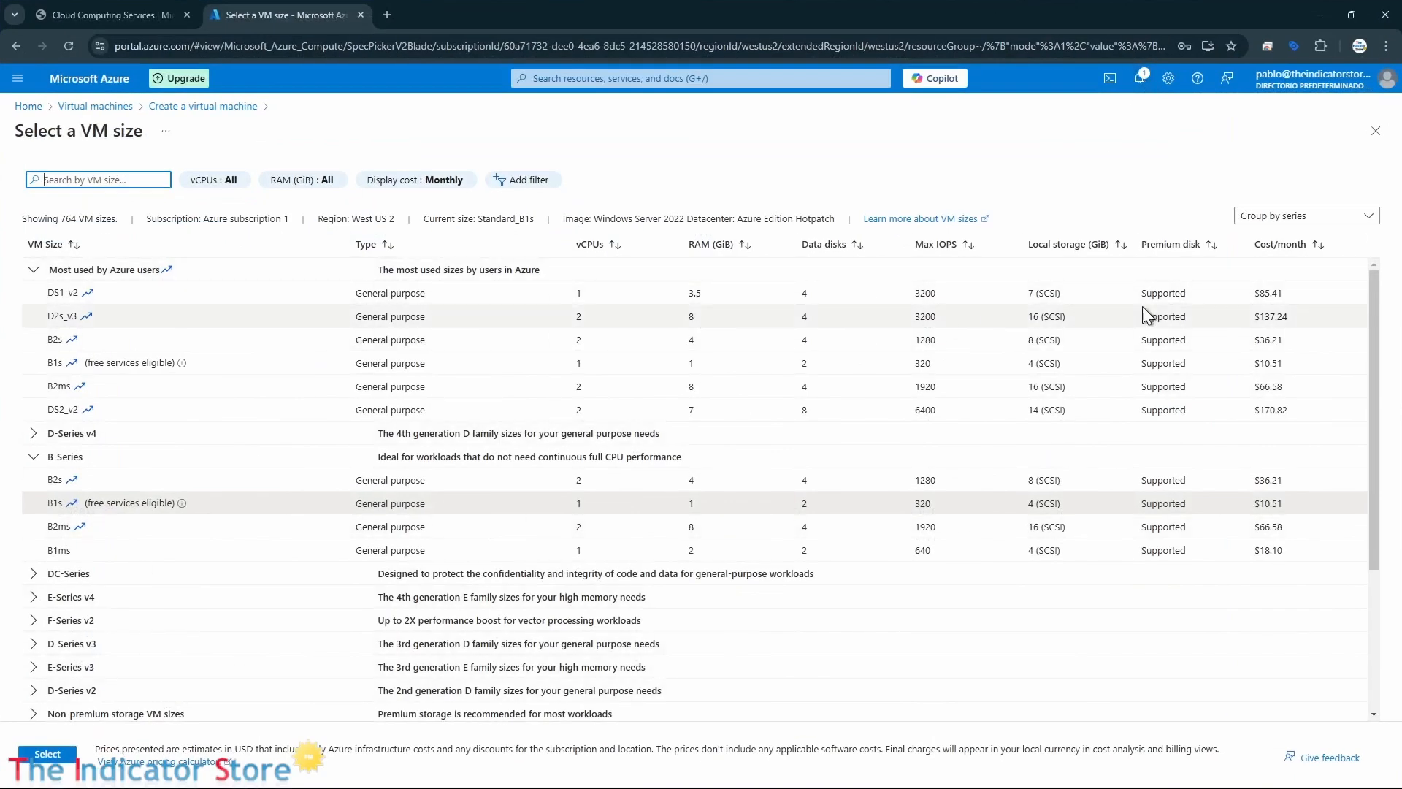
left_click(1320, 246)
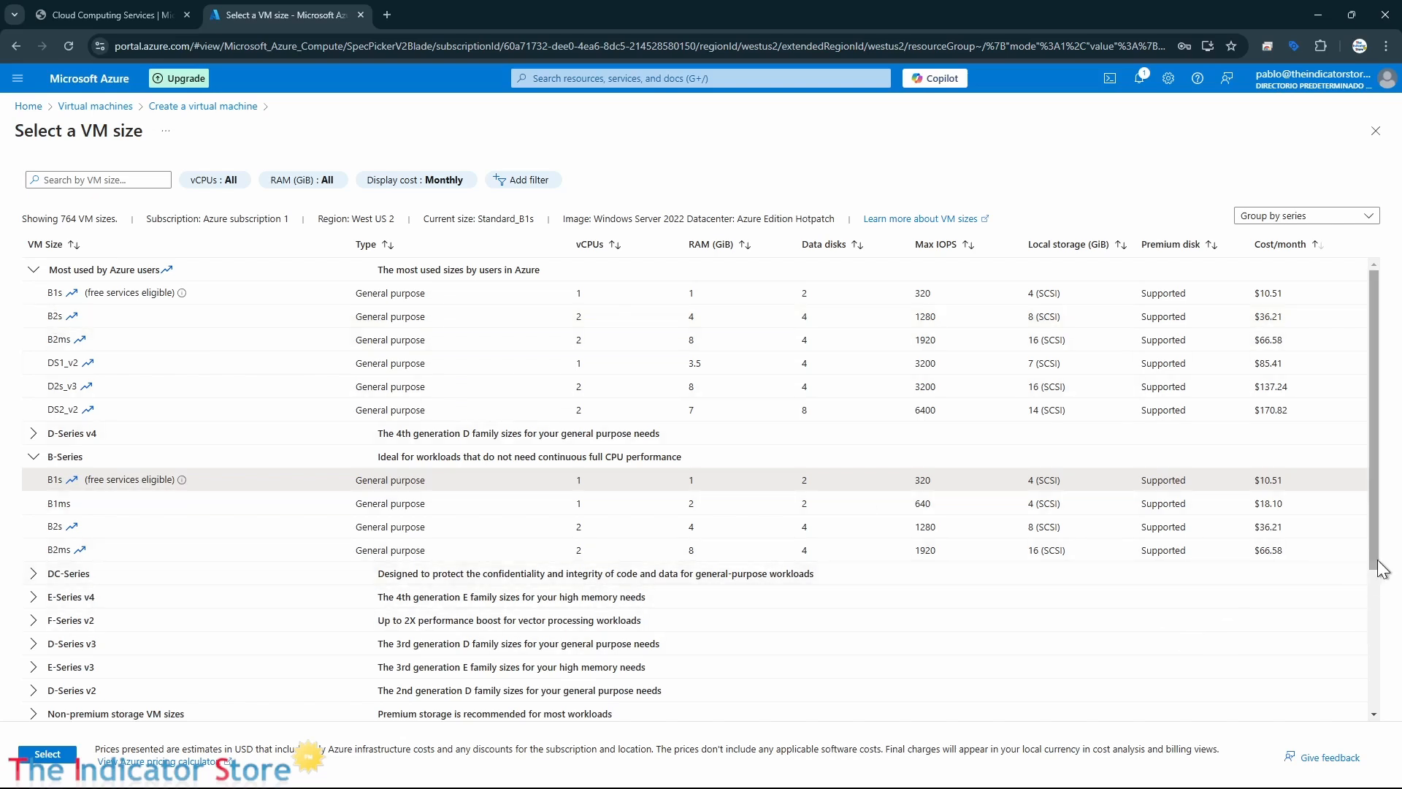
left_click_drag(1383, 488, 1385, 526)
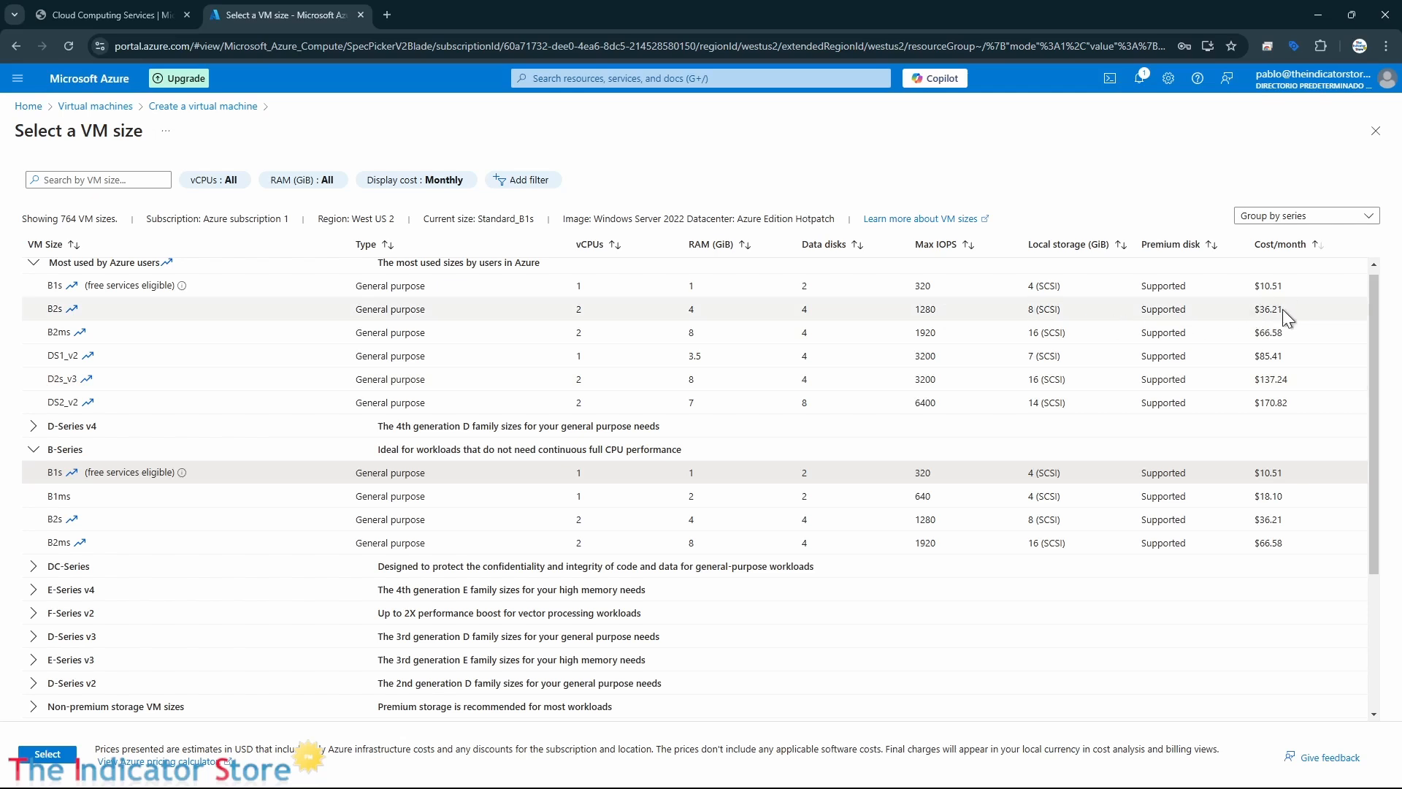
left_click(148, 312)
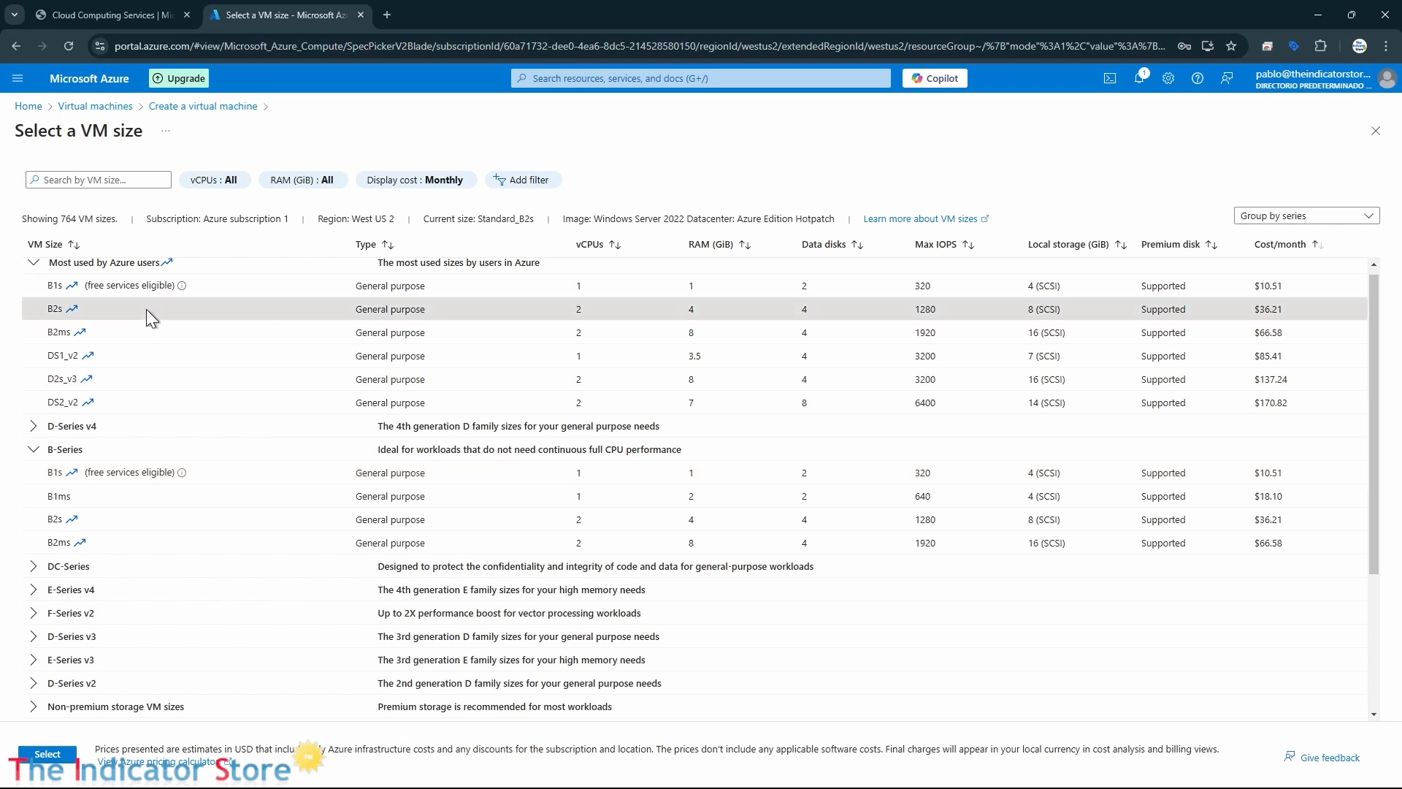
left_click(48, 753)
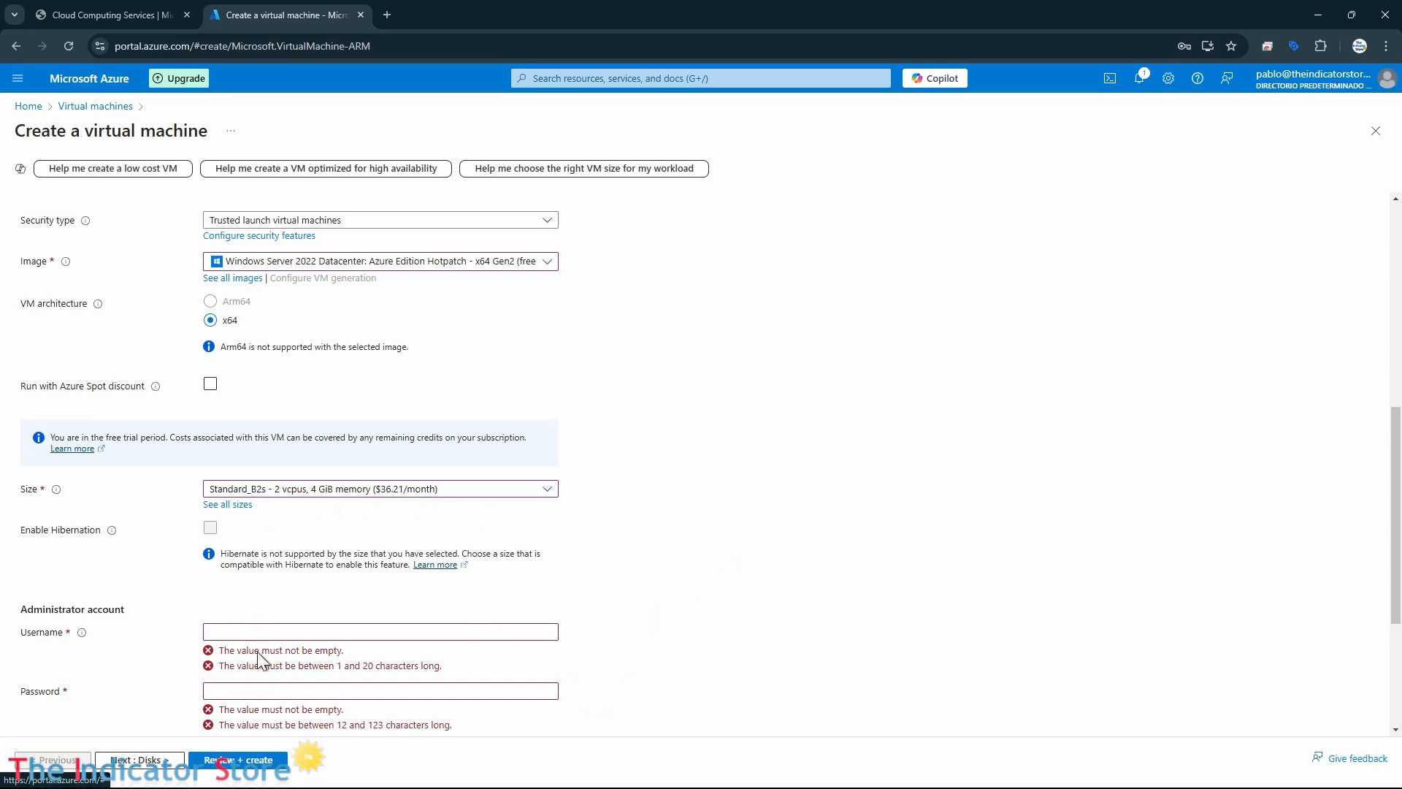
Fill in the administrator account's username, password and password confirmation.
left_click(254, 632)
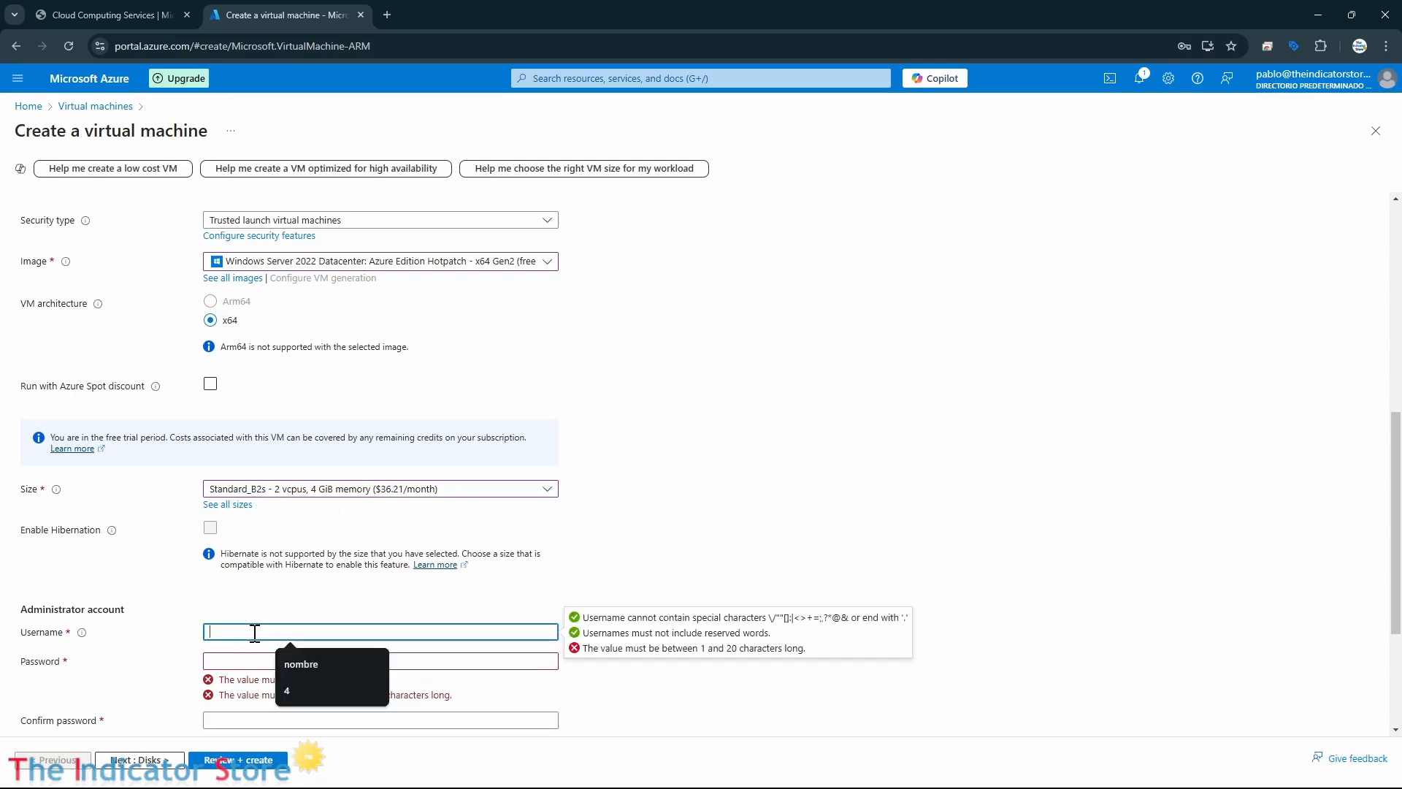
type("pablouser")
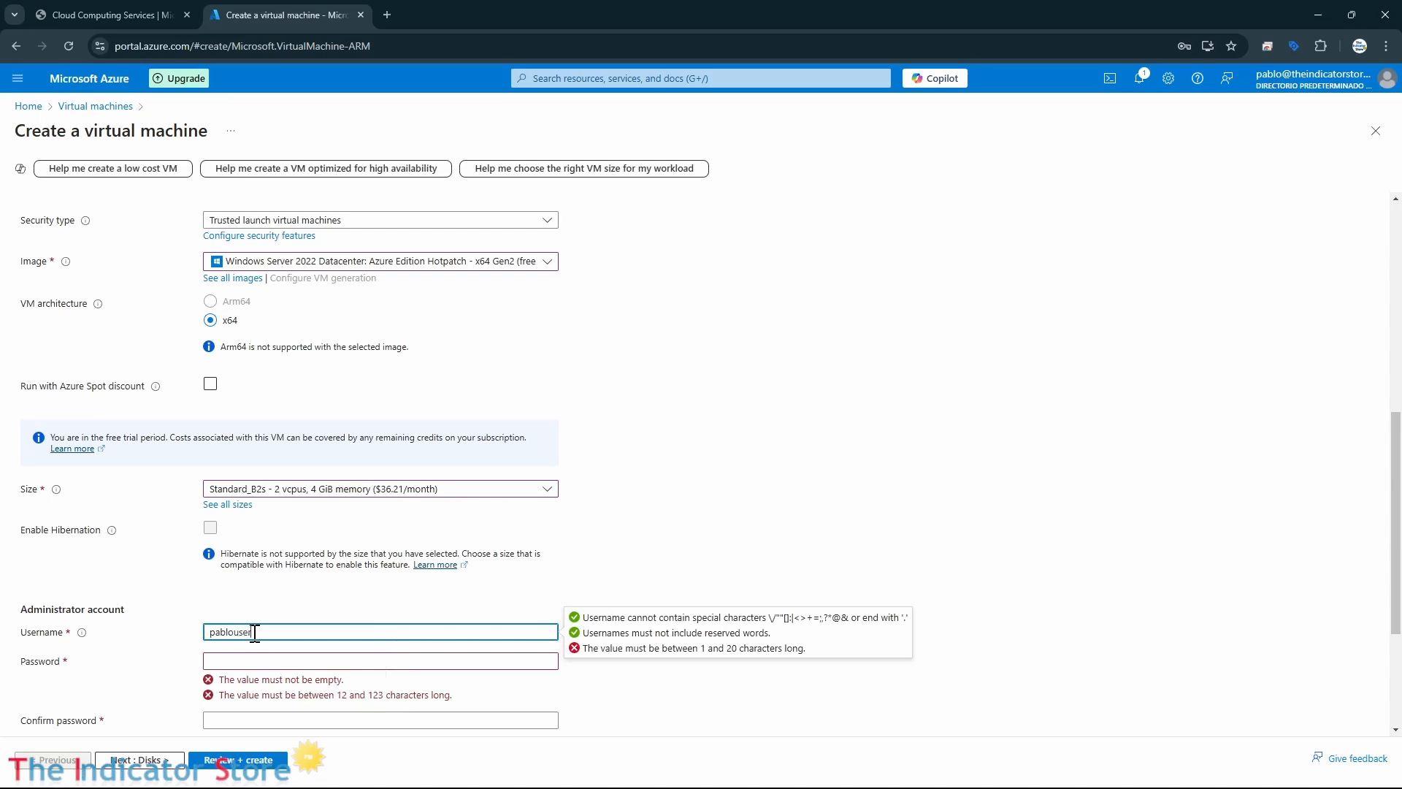
left_click(246, 660)
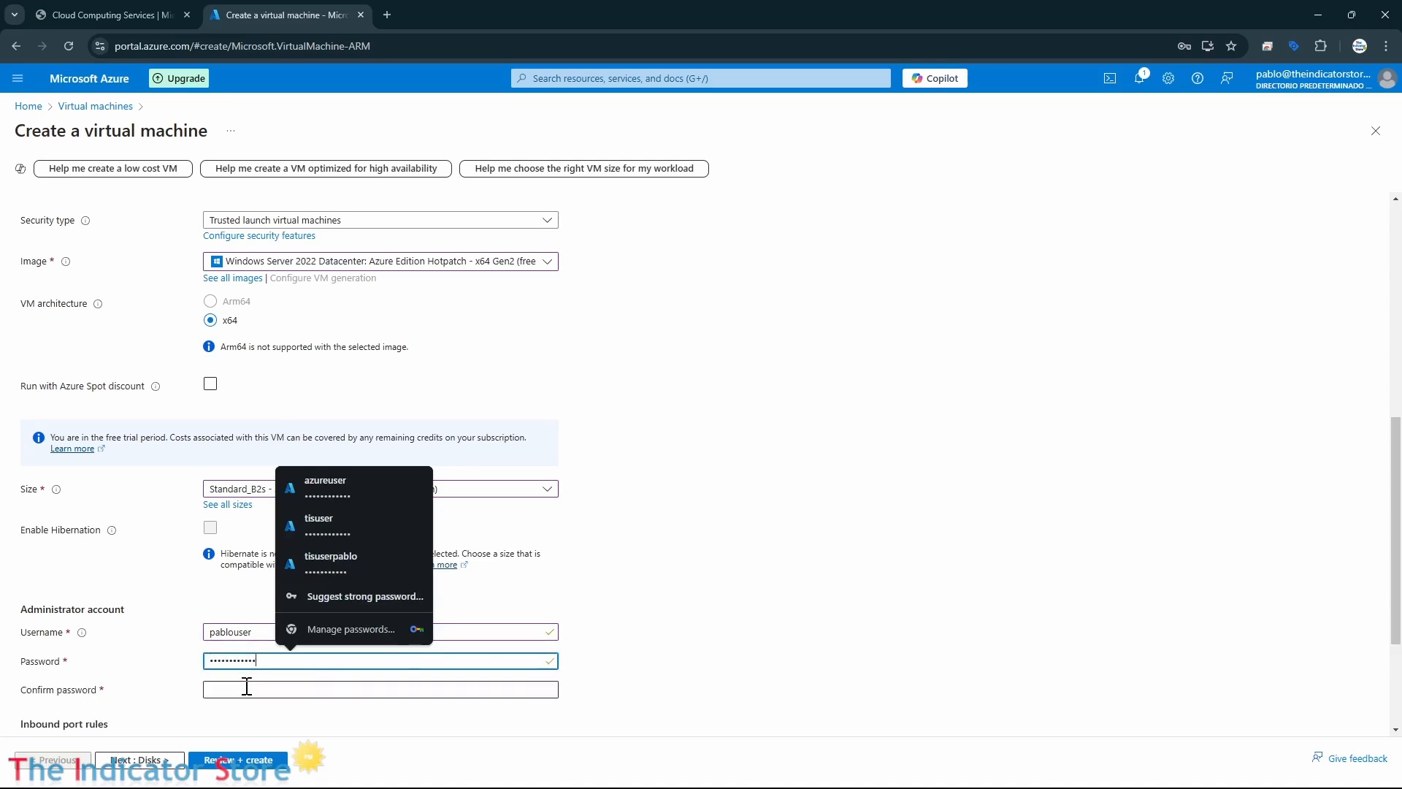
left_click(246, 688)
type("•••••")
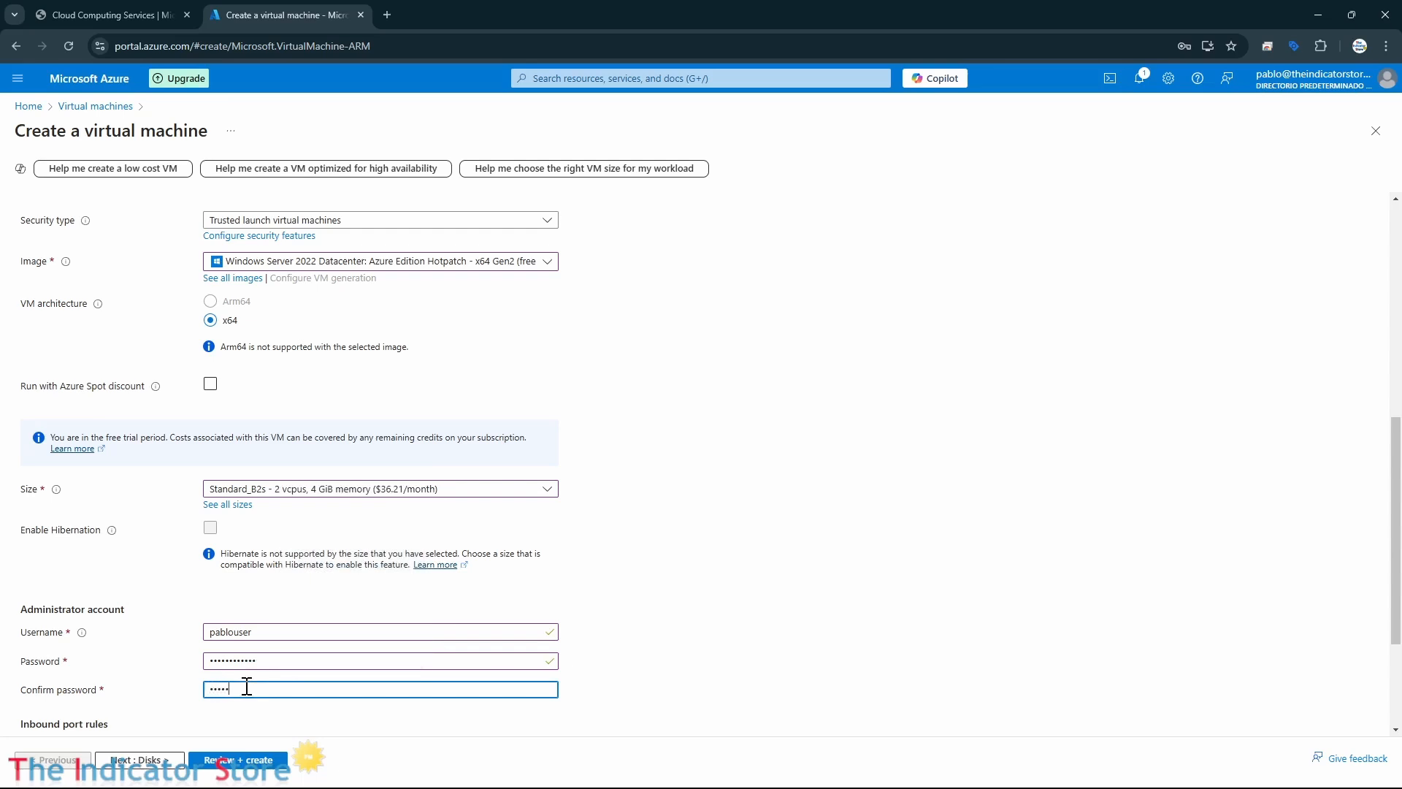
type("•••••••")
left_click(884, 571)
Proceed to the final review of the virtual machine configuration and save the administrator credentials in the browser.
scroll(884, 571, "down", 3)
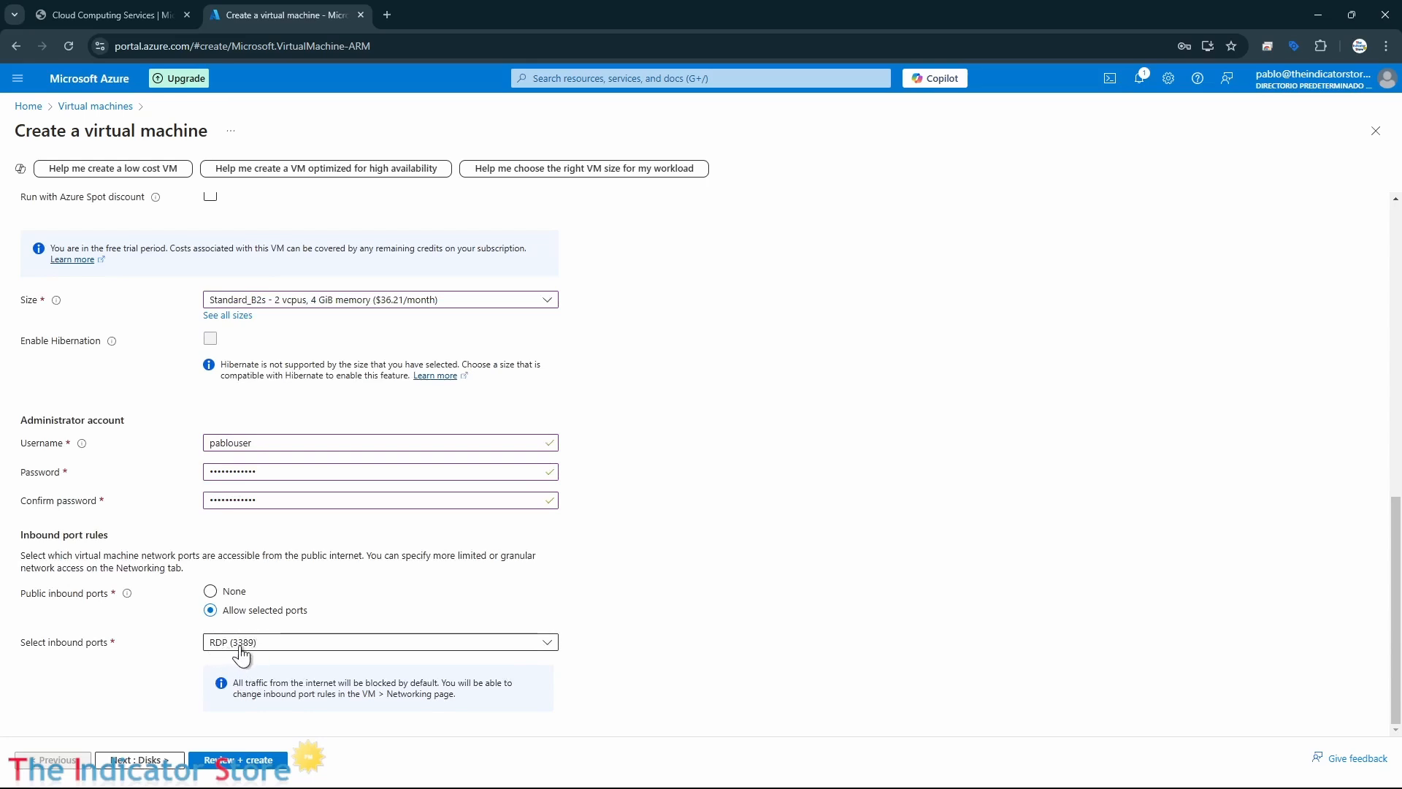
double_click(483, 10)
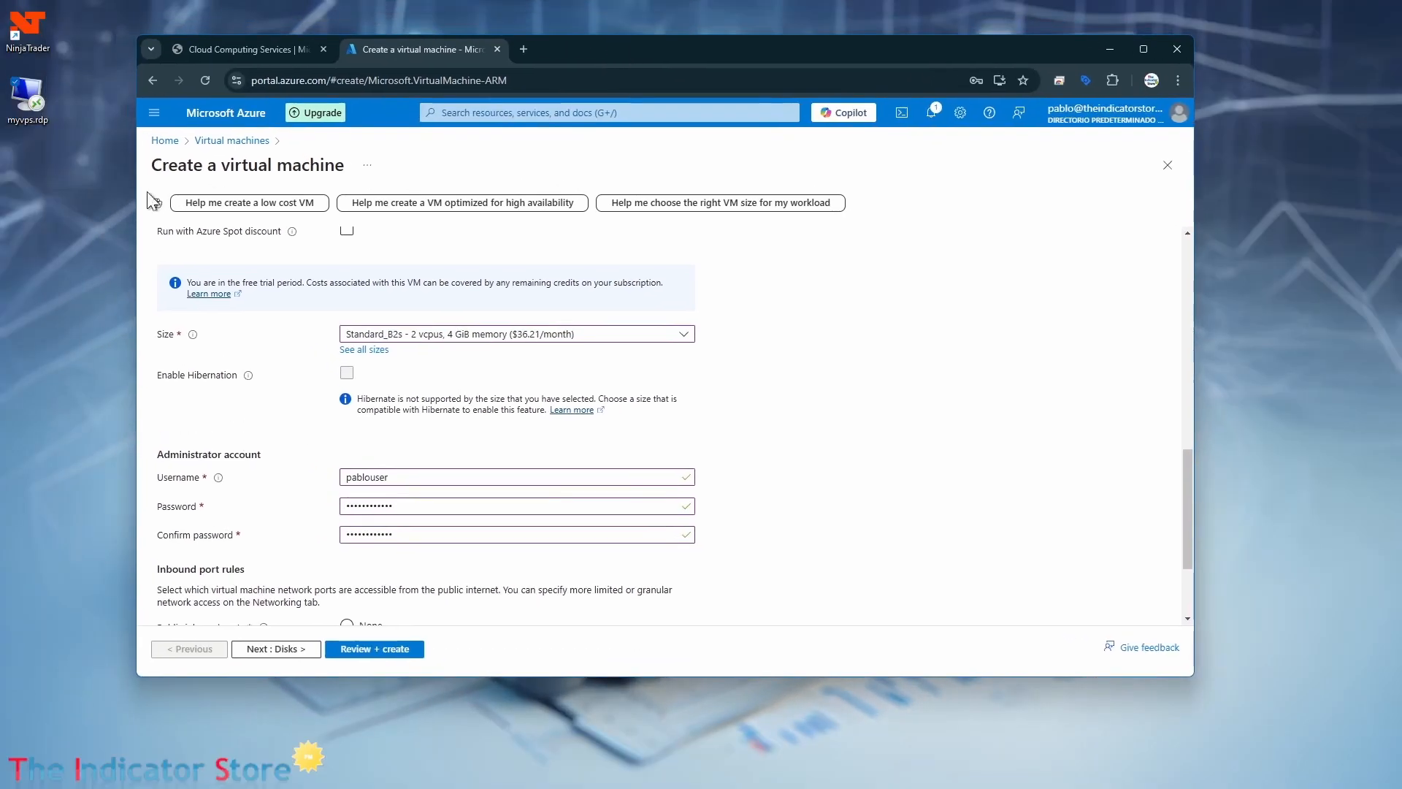
left_click(29, 96)
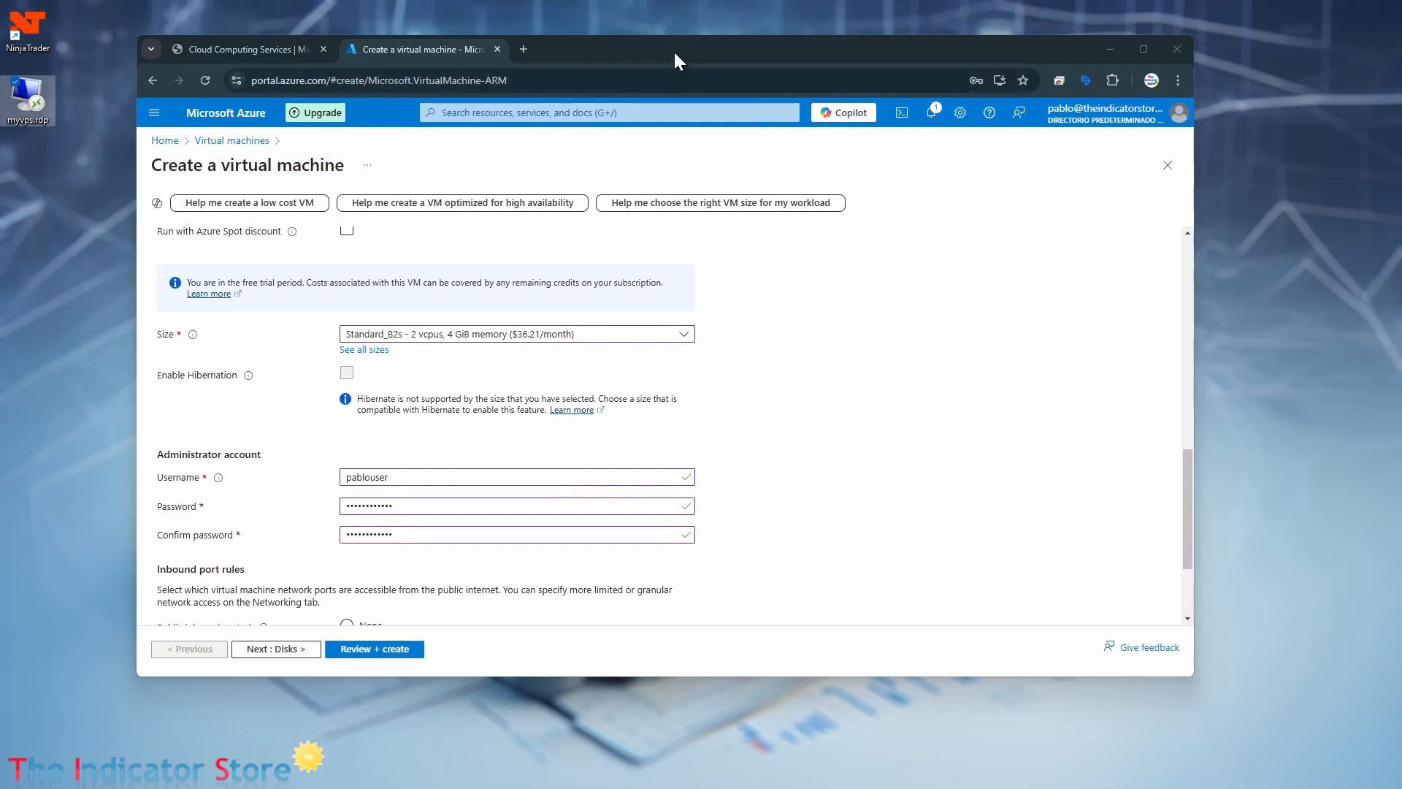
scroll(723, 529, "down", 2)
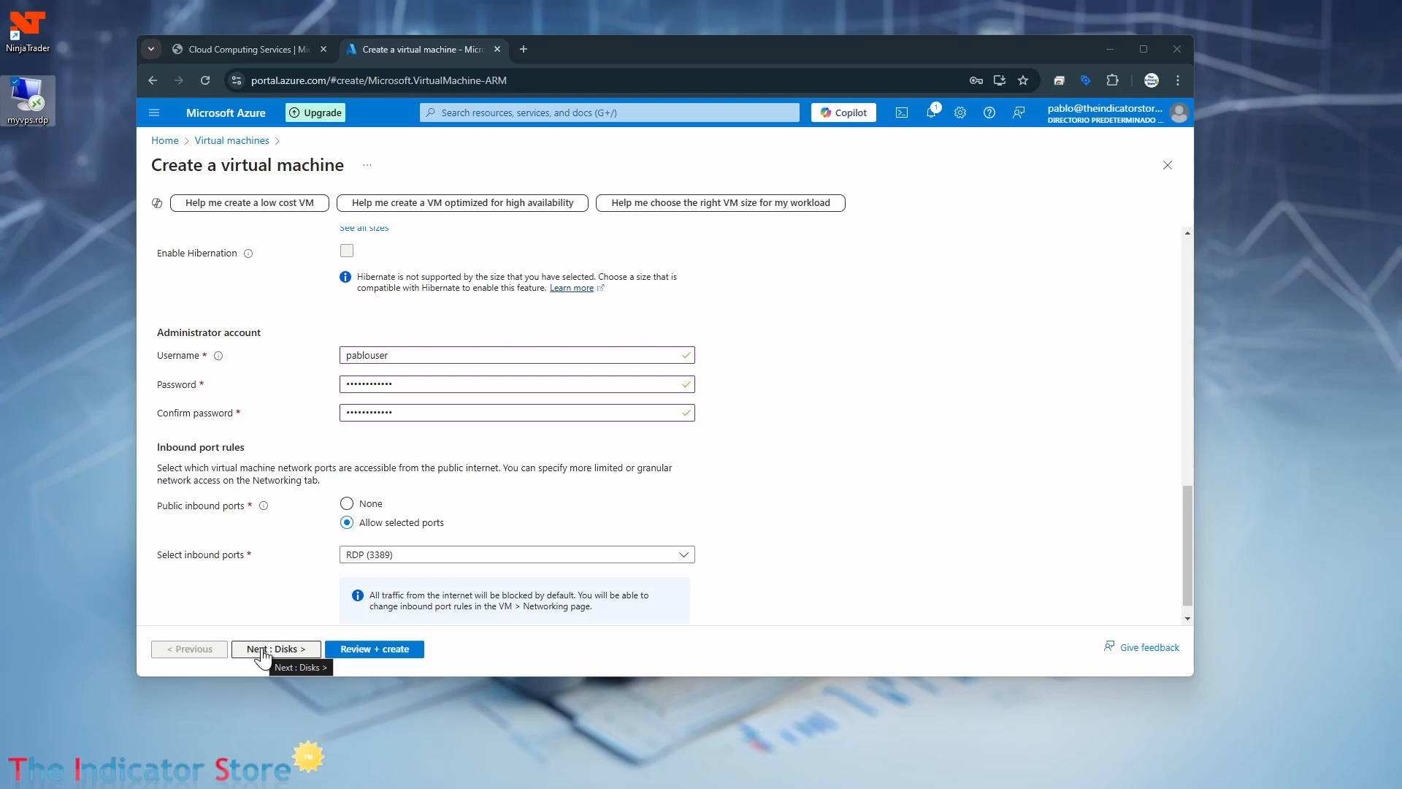
left_click(367, 650)
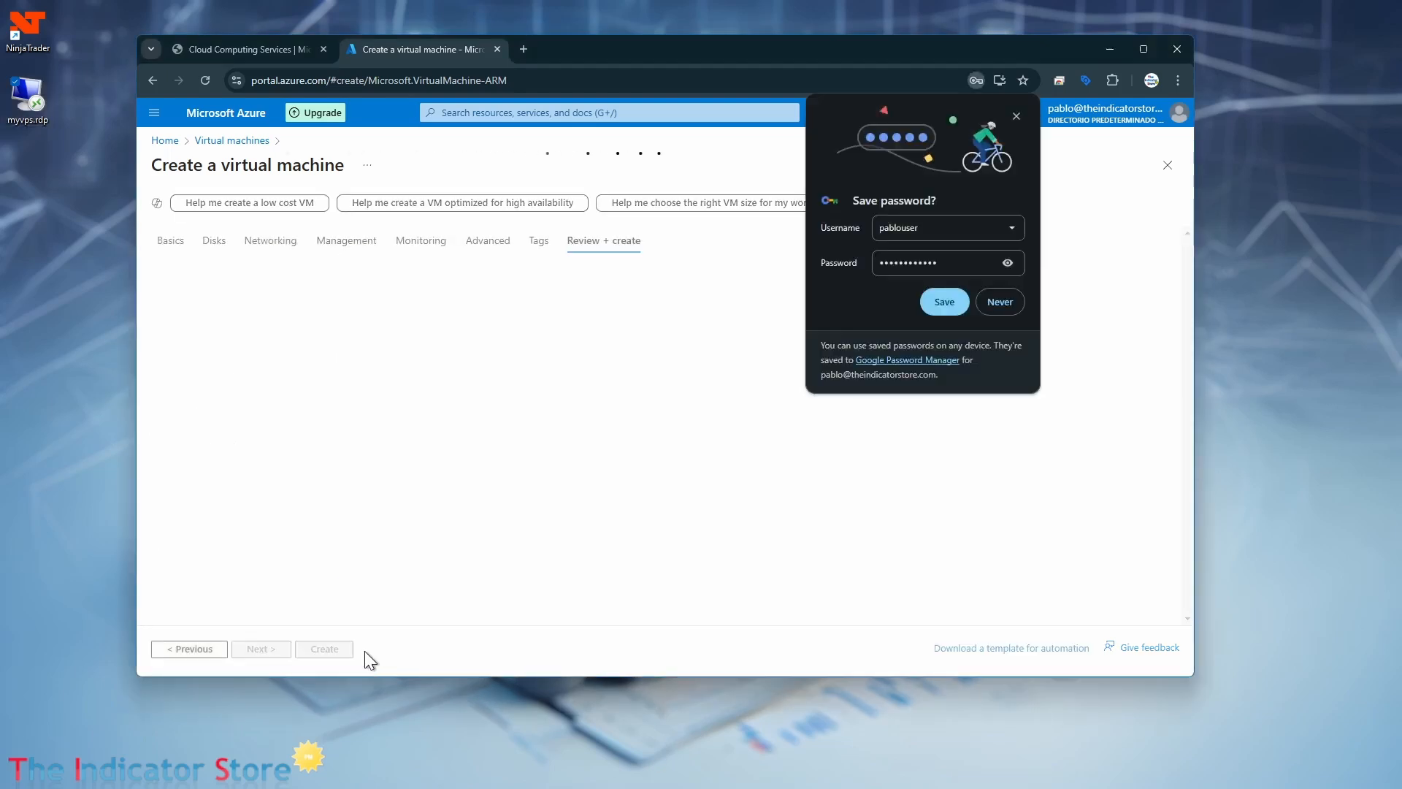
left_click(944, 302)
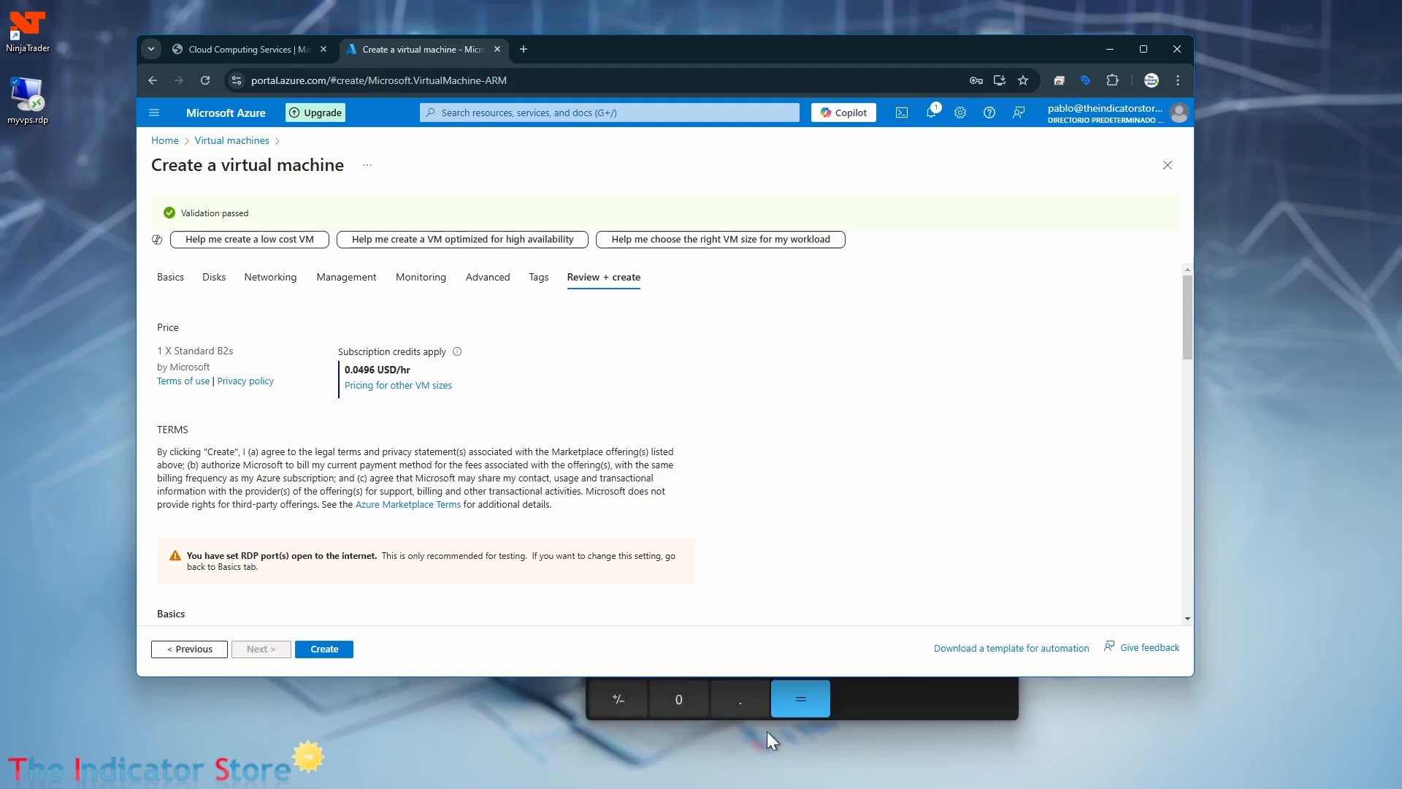
Switch to Calculator, place it beside the hourly price, and compute the hours in a month as 24 × 30 and 24 × 31.
left_click(914, 702)
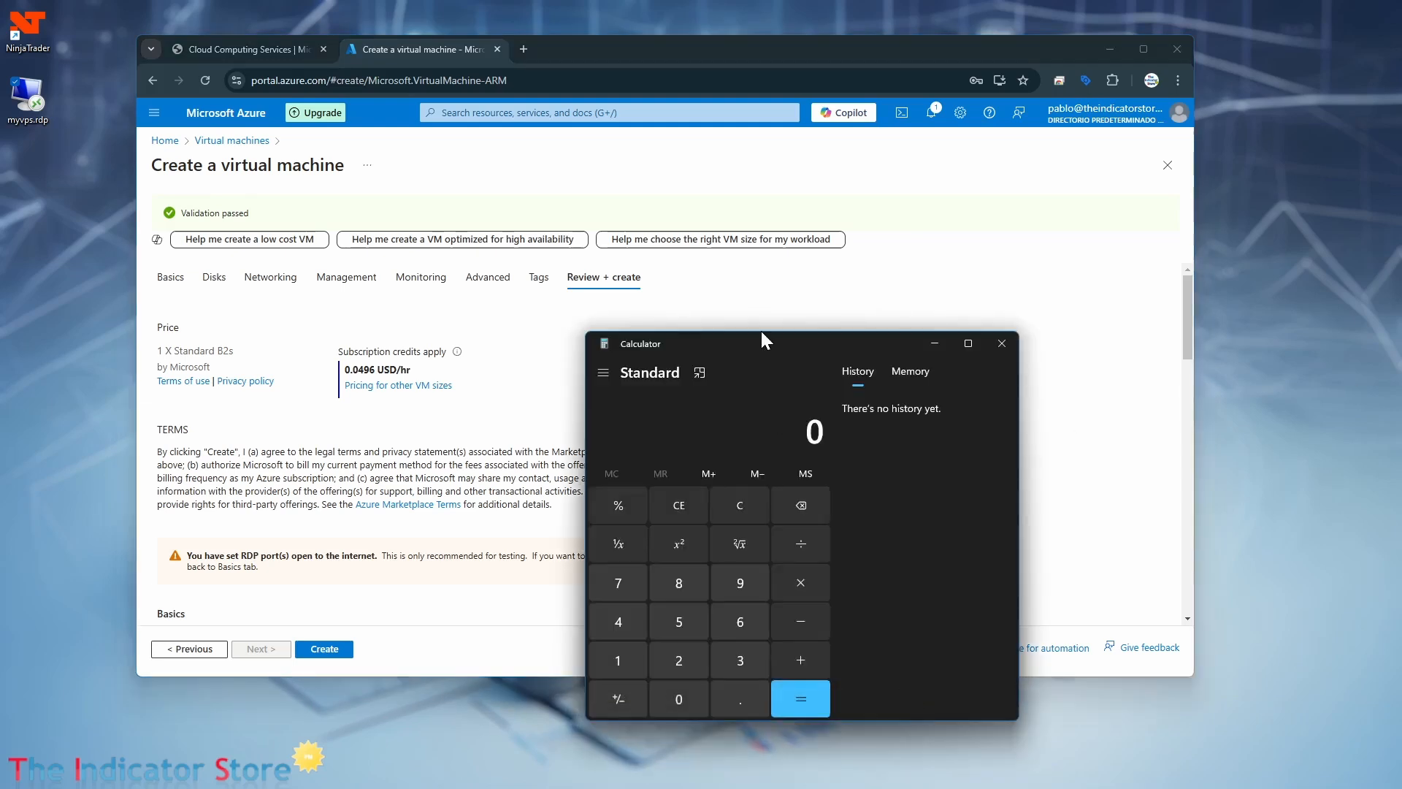
left_click_drag(760, 341, 1044, 352)
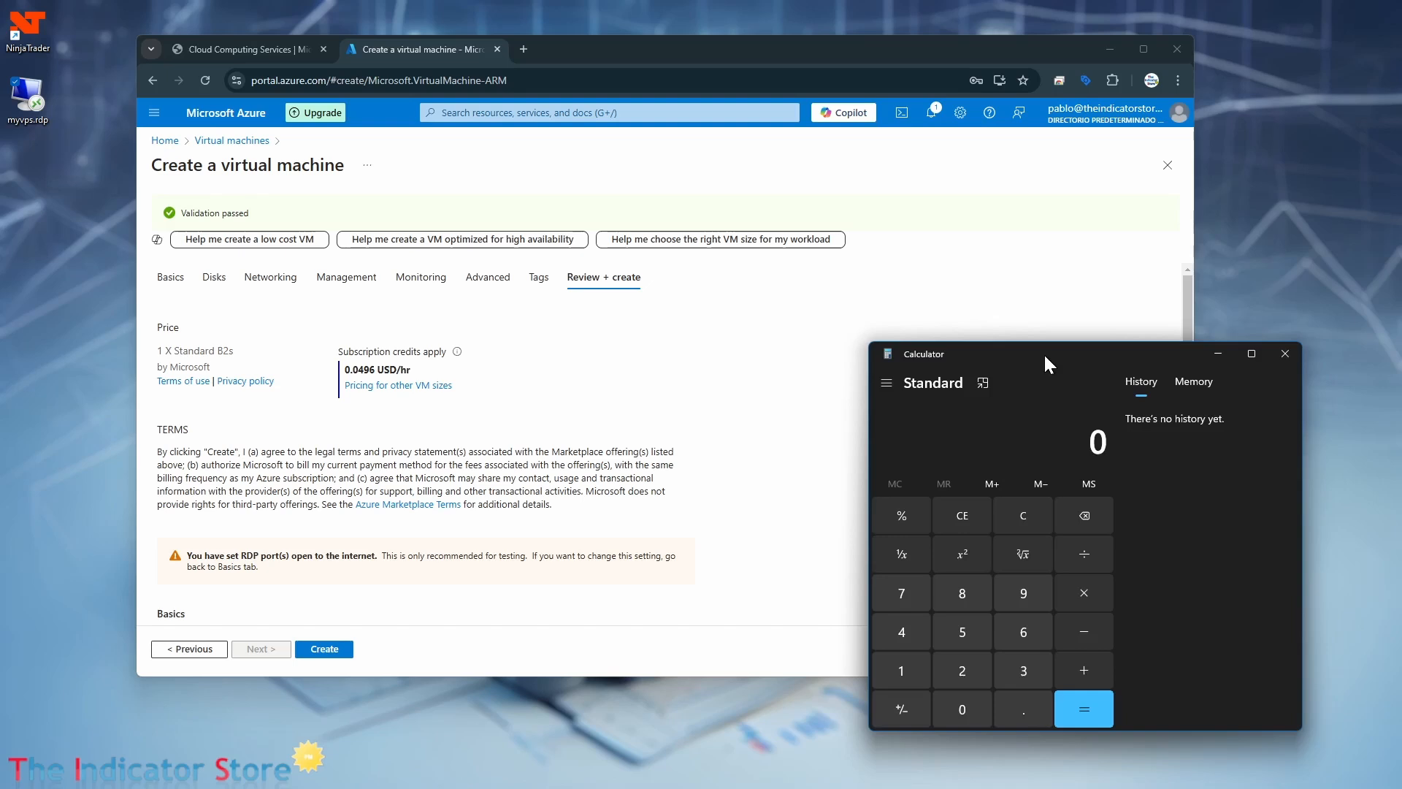
type("24*30")
key("Return")
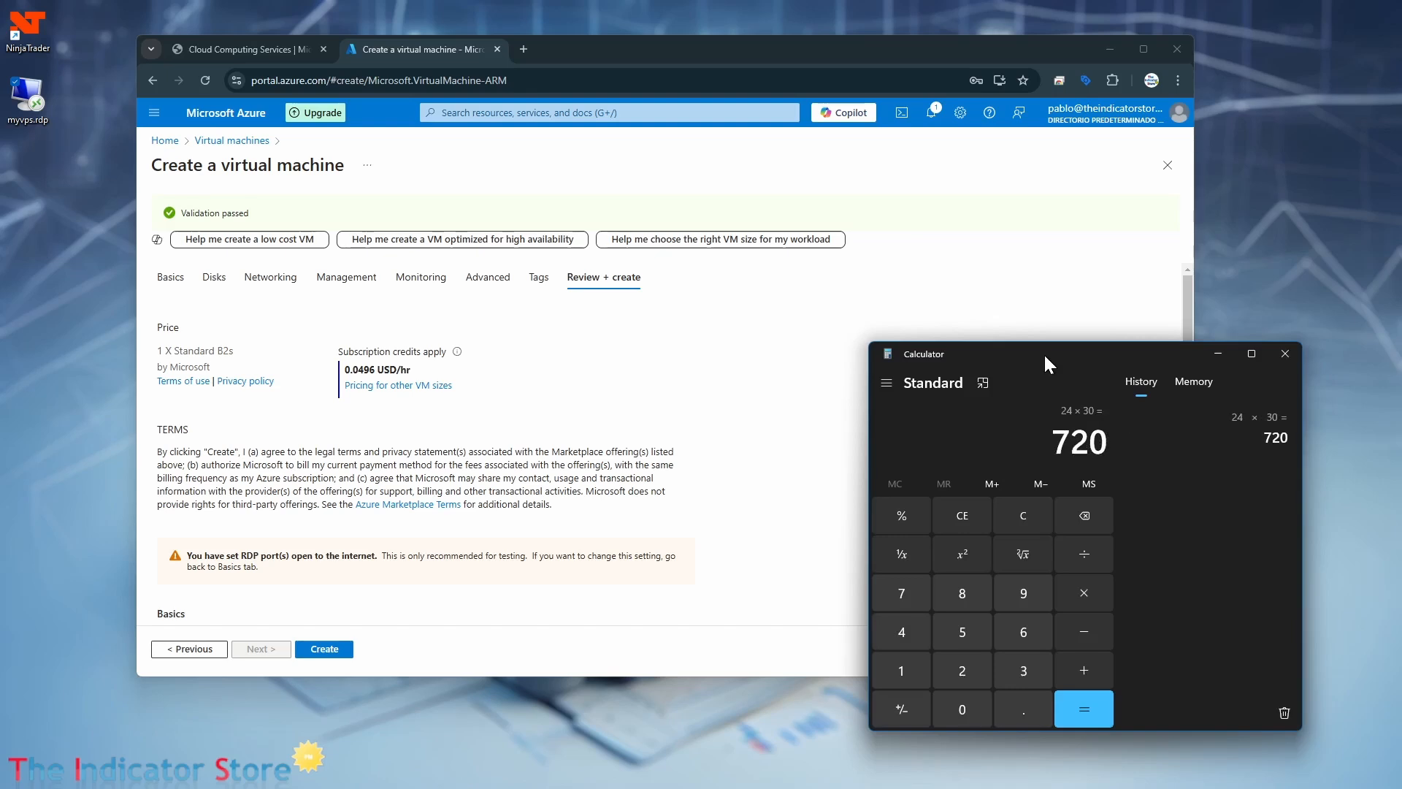
key("BackSpace")
key("BackSpace")
type("24*31")
key("Return")
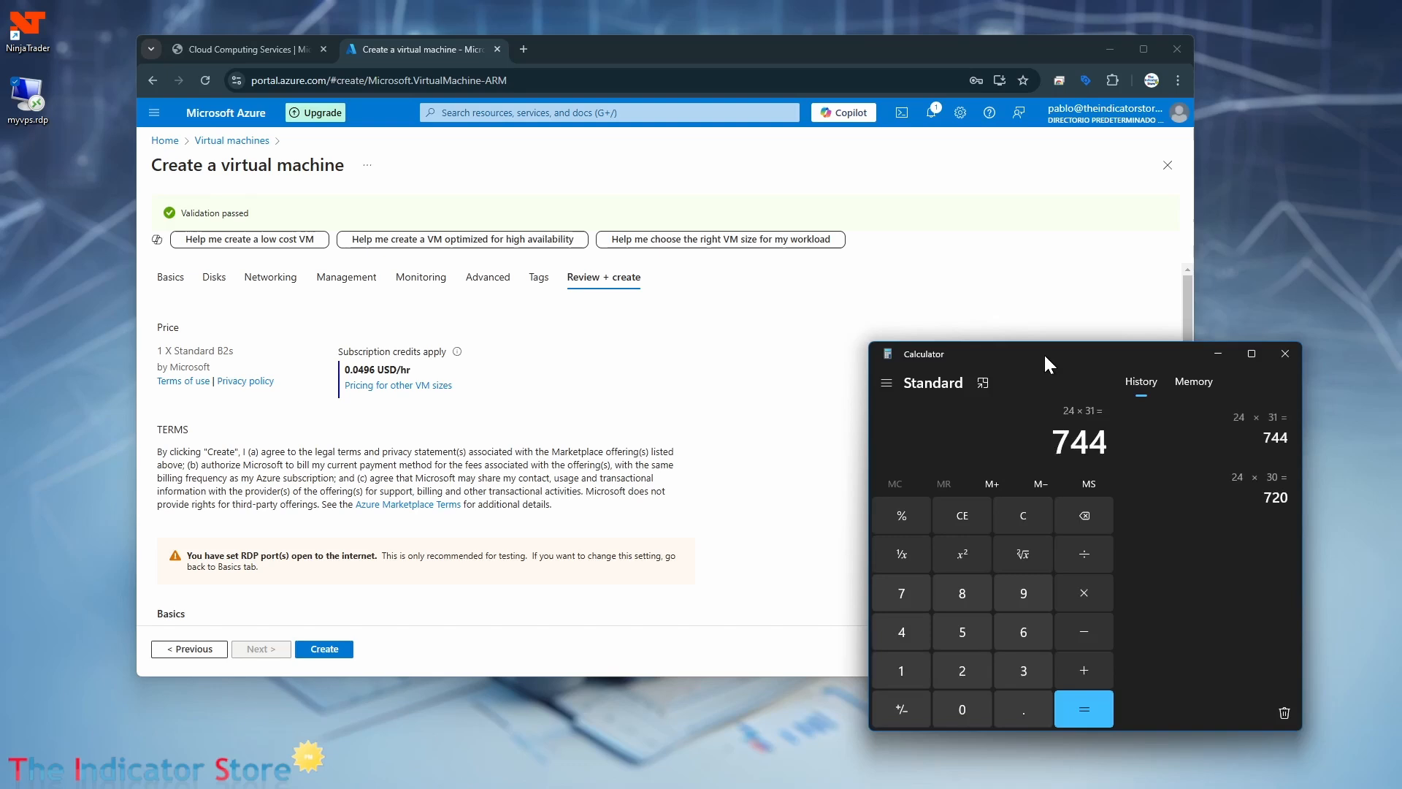
Compute the monthly cost as 750 hours × 0.0496 USD, then close Calculator.
type("750*0.0")
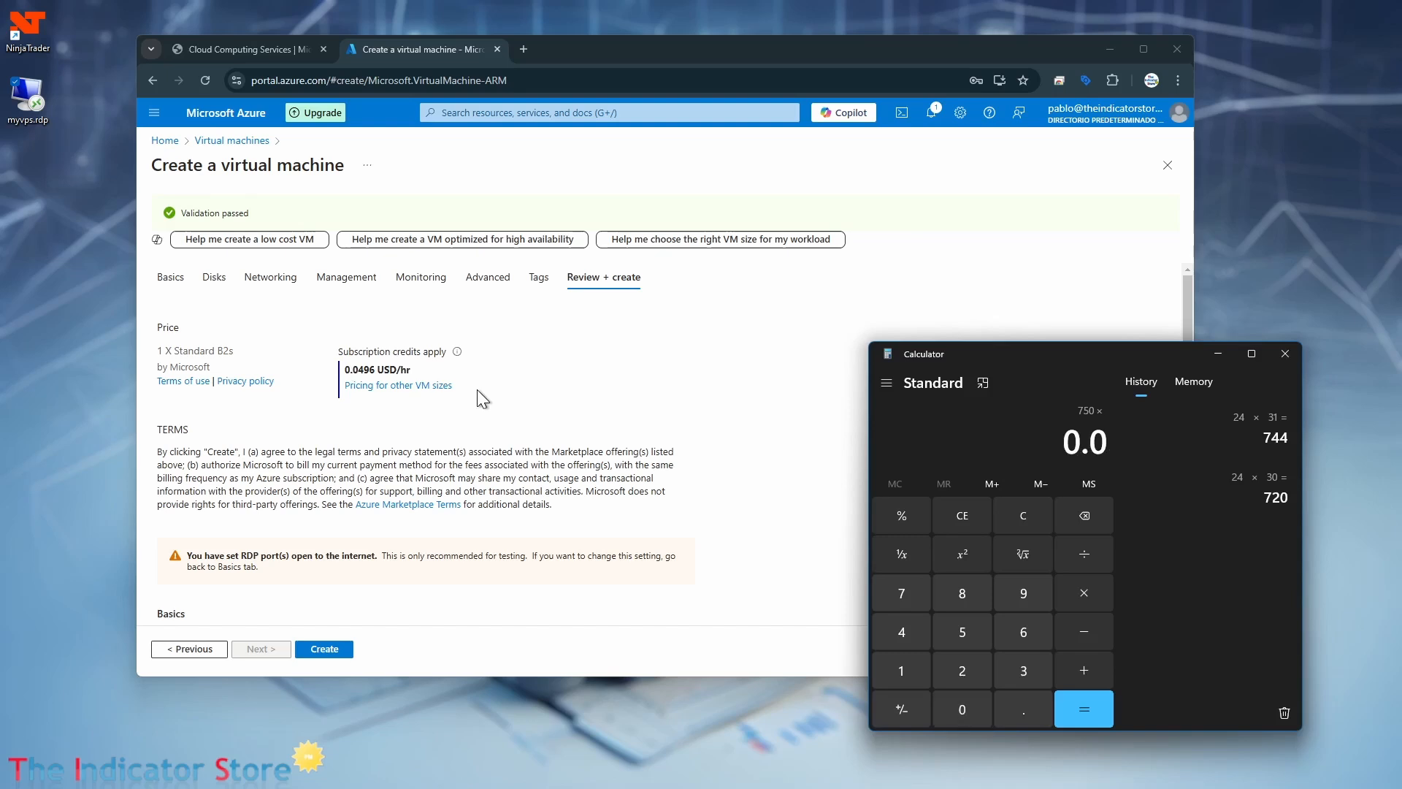
type("496")
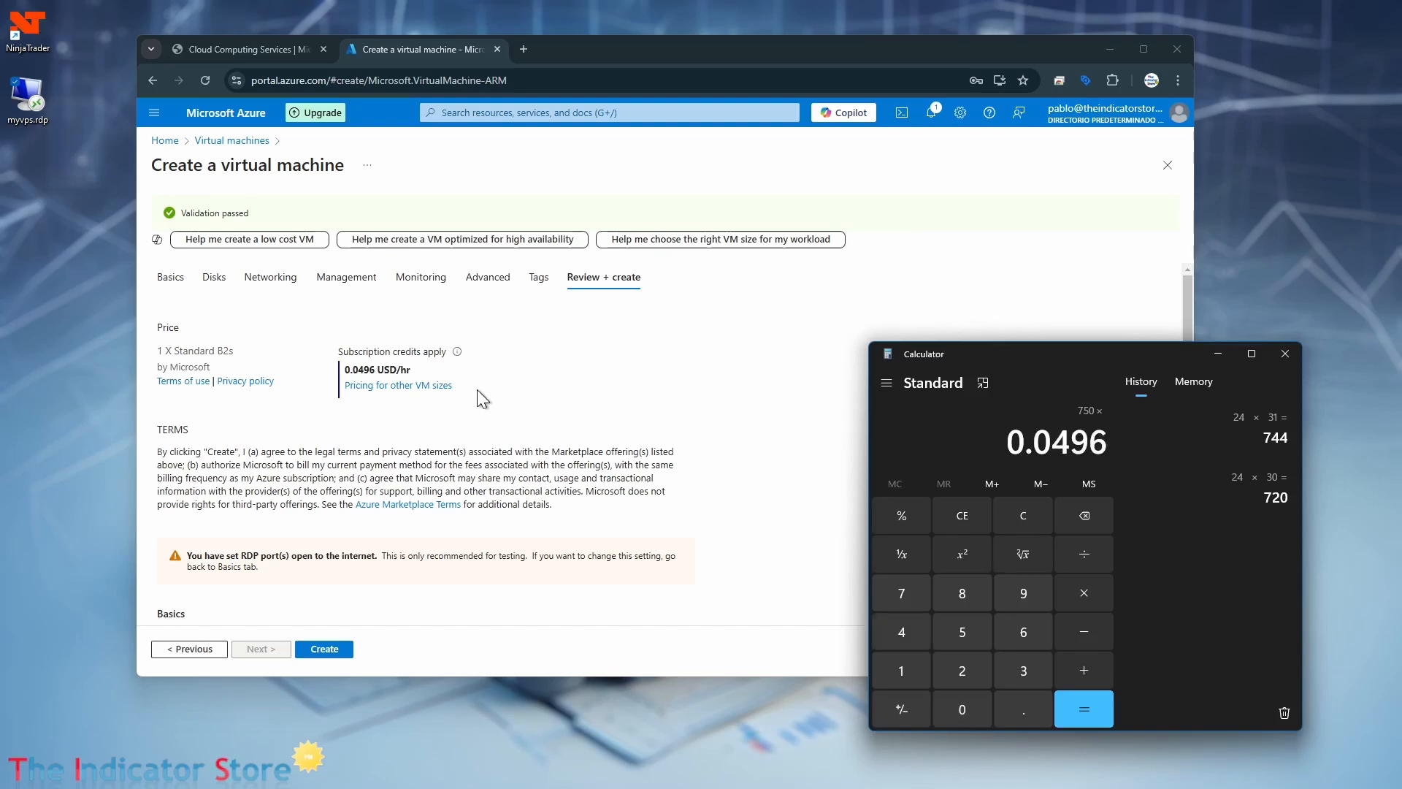
left_click(1090, 712)
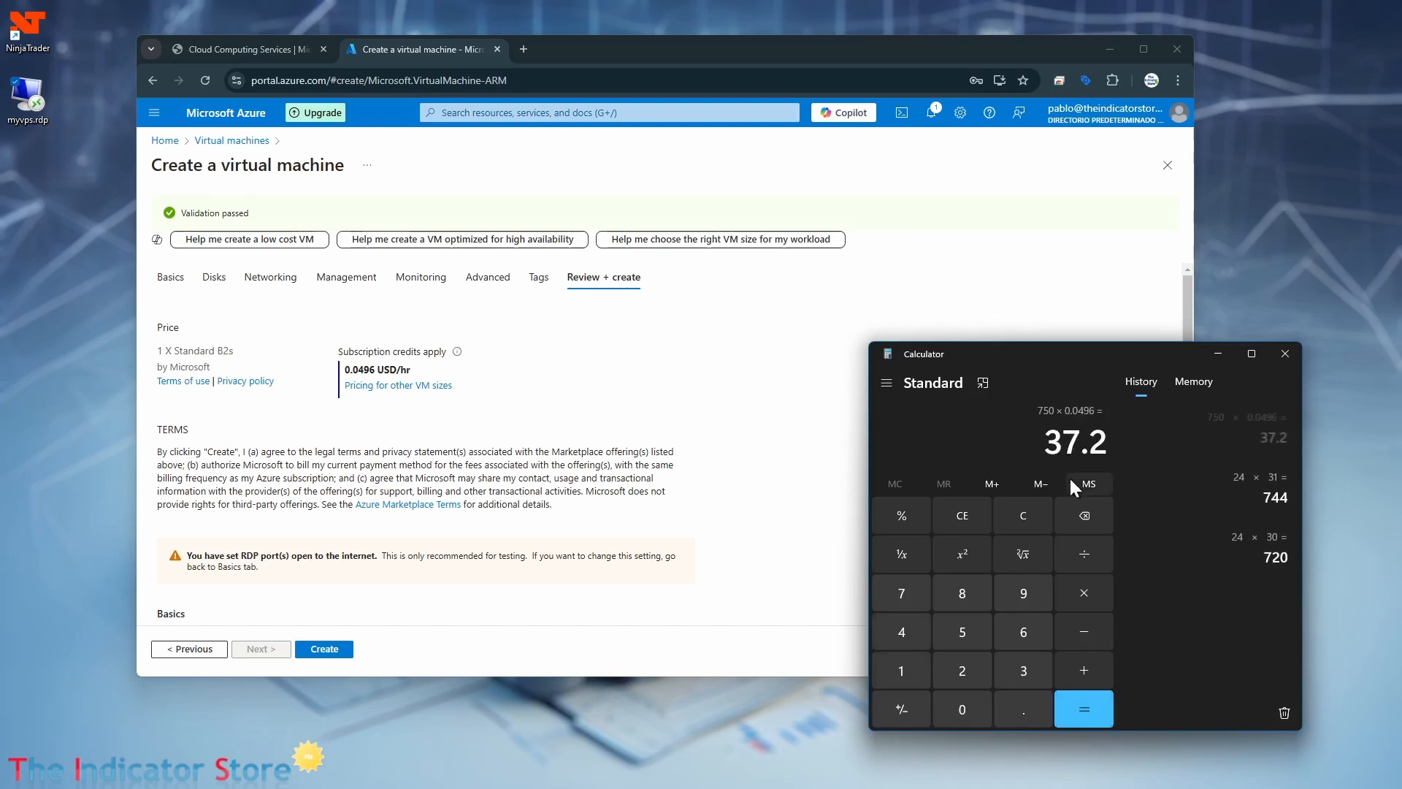
left_click(1289, 354)
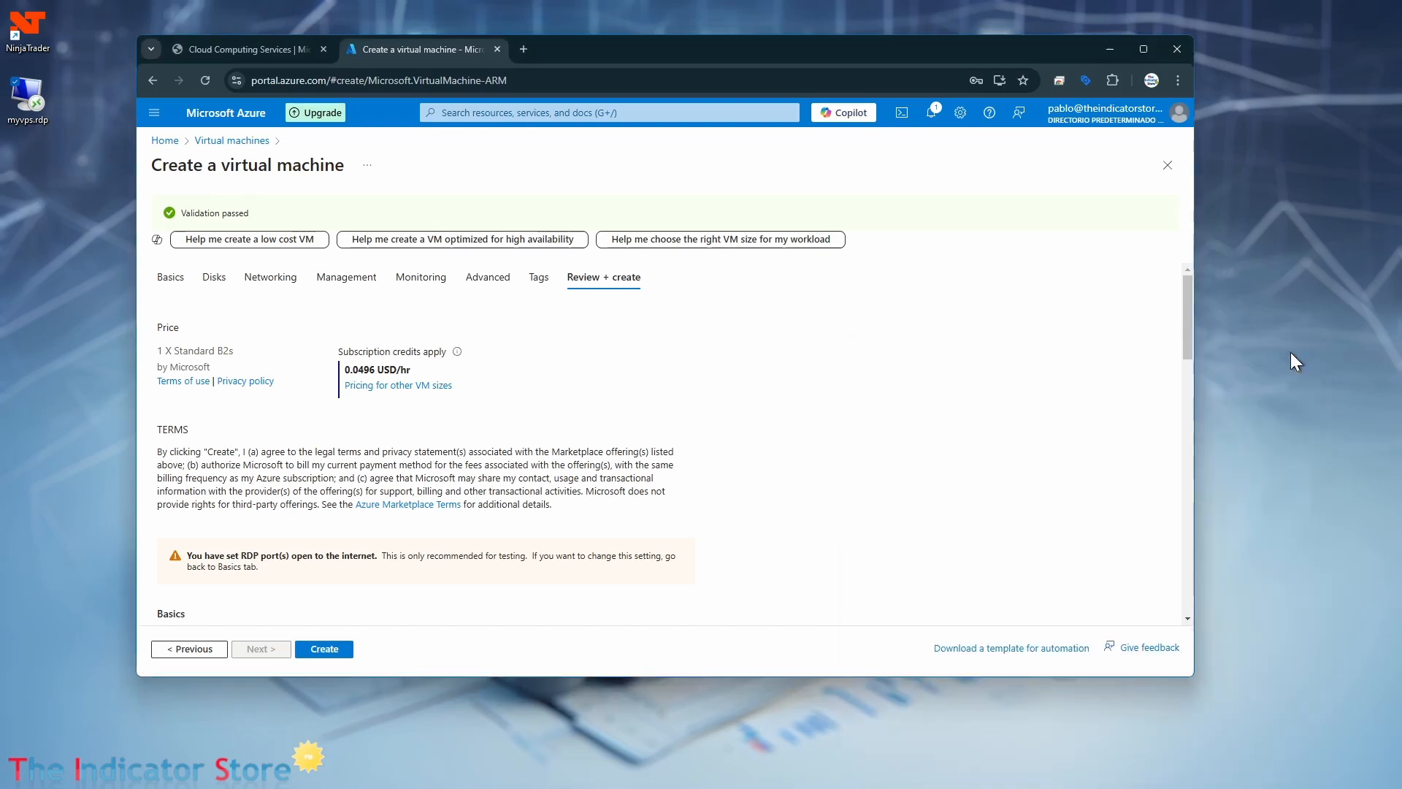
Create the virtual machine, open the deployed newtest resource and review its networking, size and image properties.
left_click(316, 650)
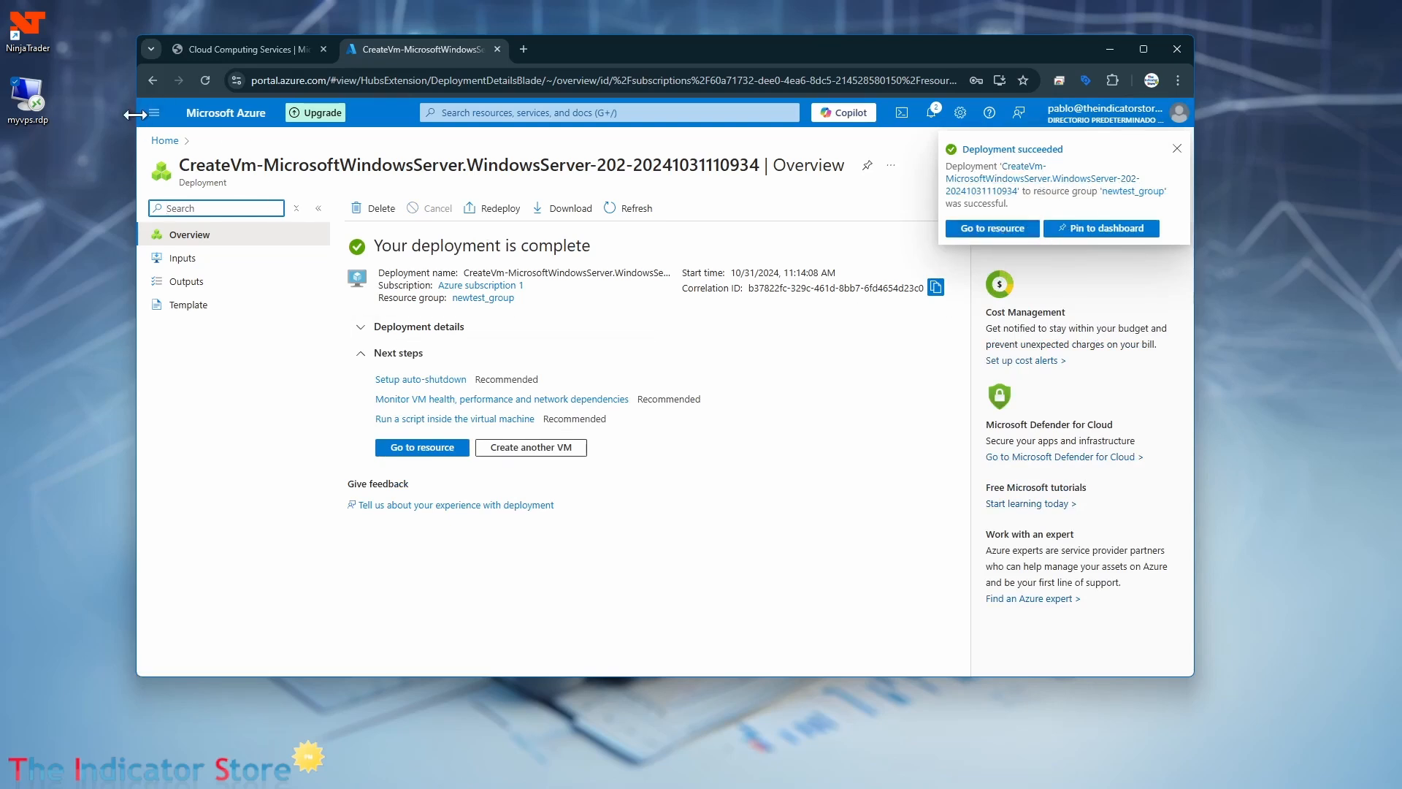
left_click(986, 229)
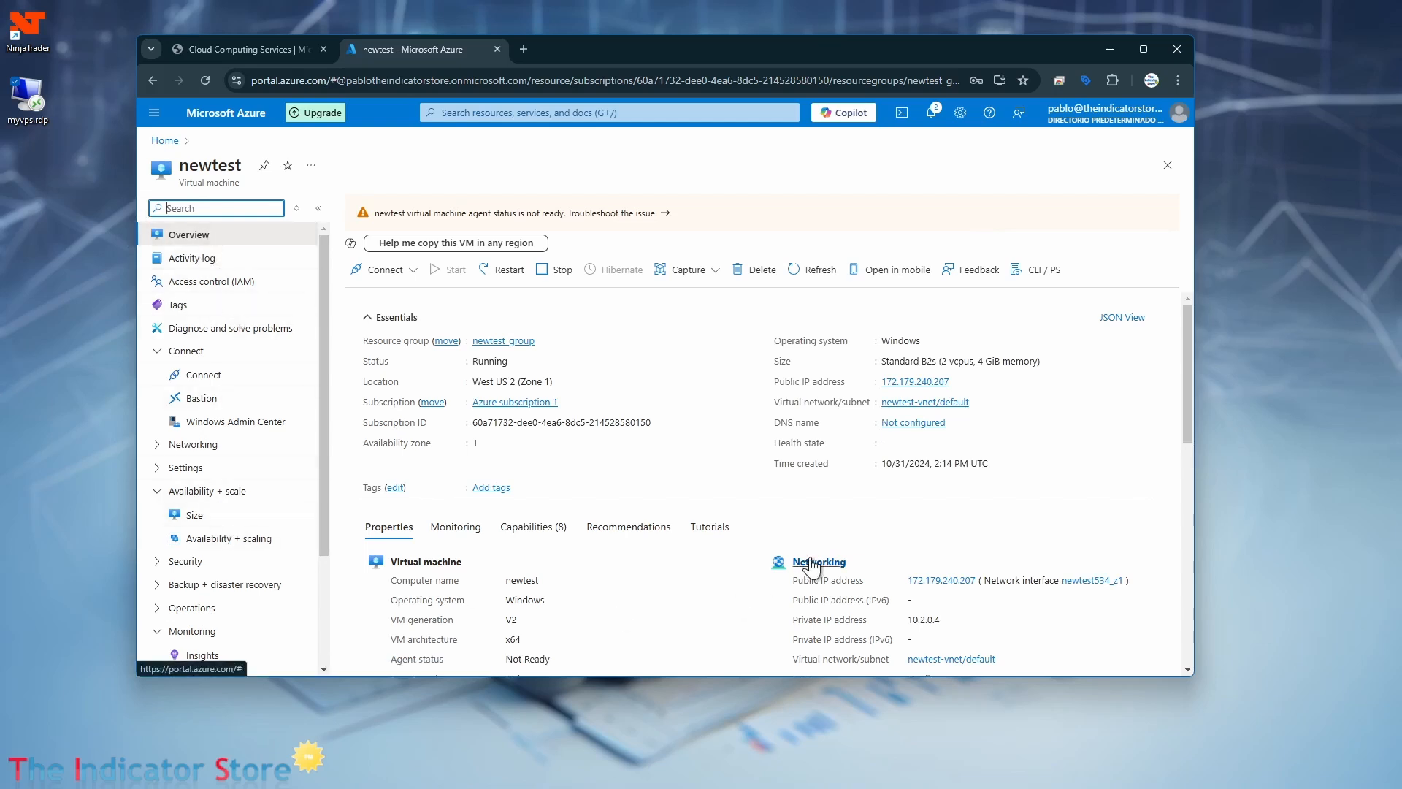
scroll(812, 566, "down", 2)
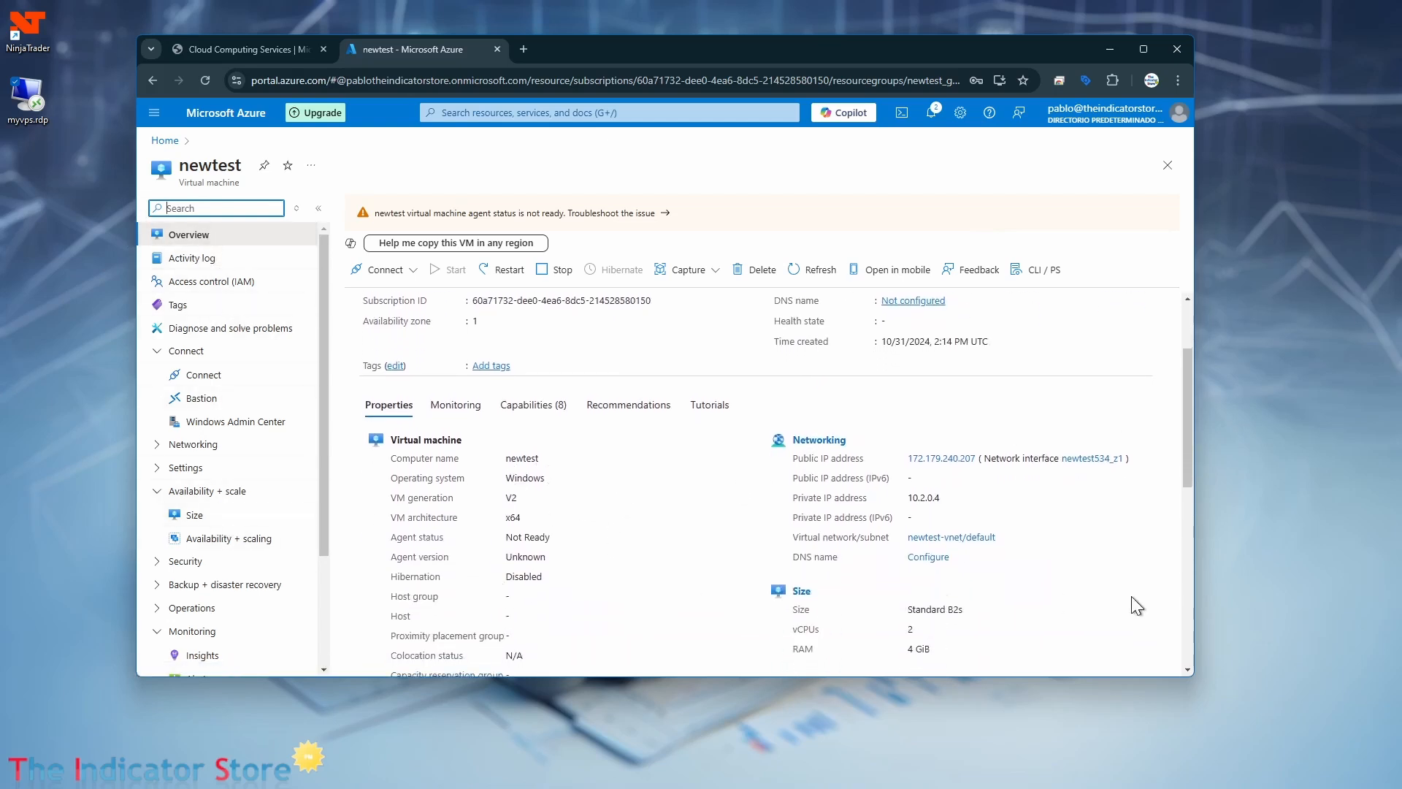
scroll(1097, 580, "down", 2)
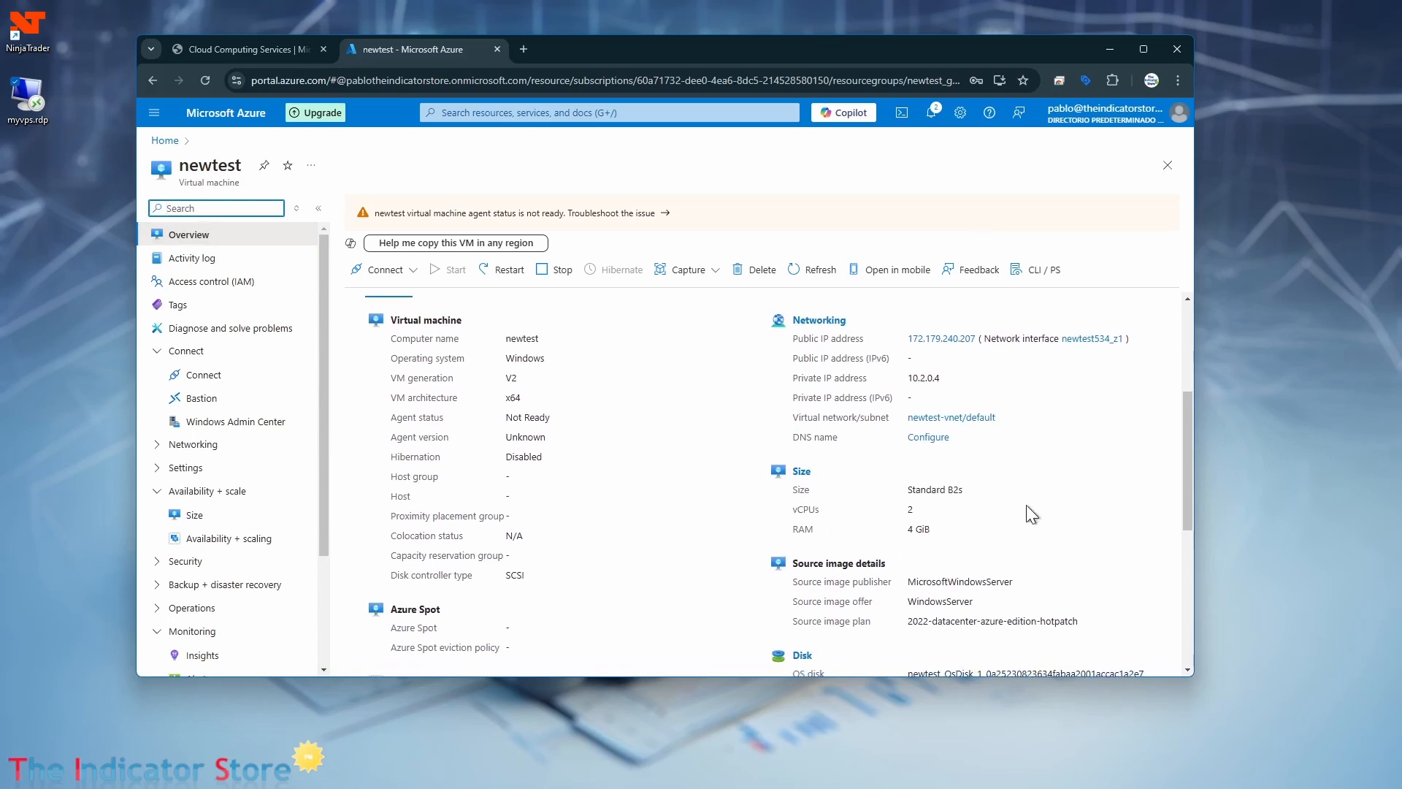
scroll(1026, 505, "up", 3)
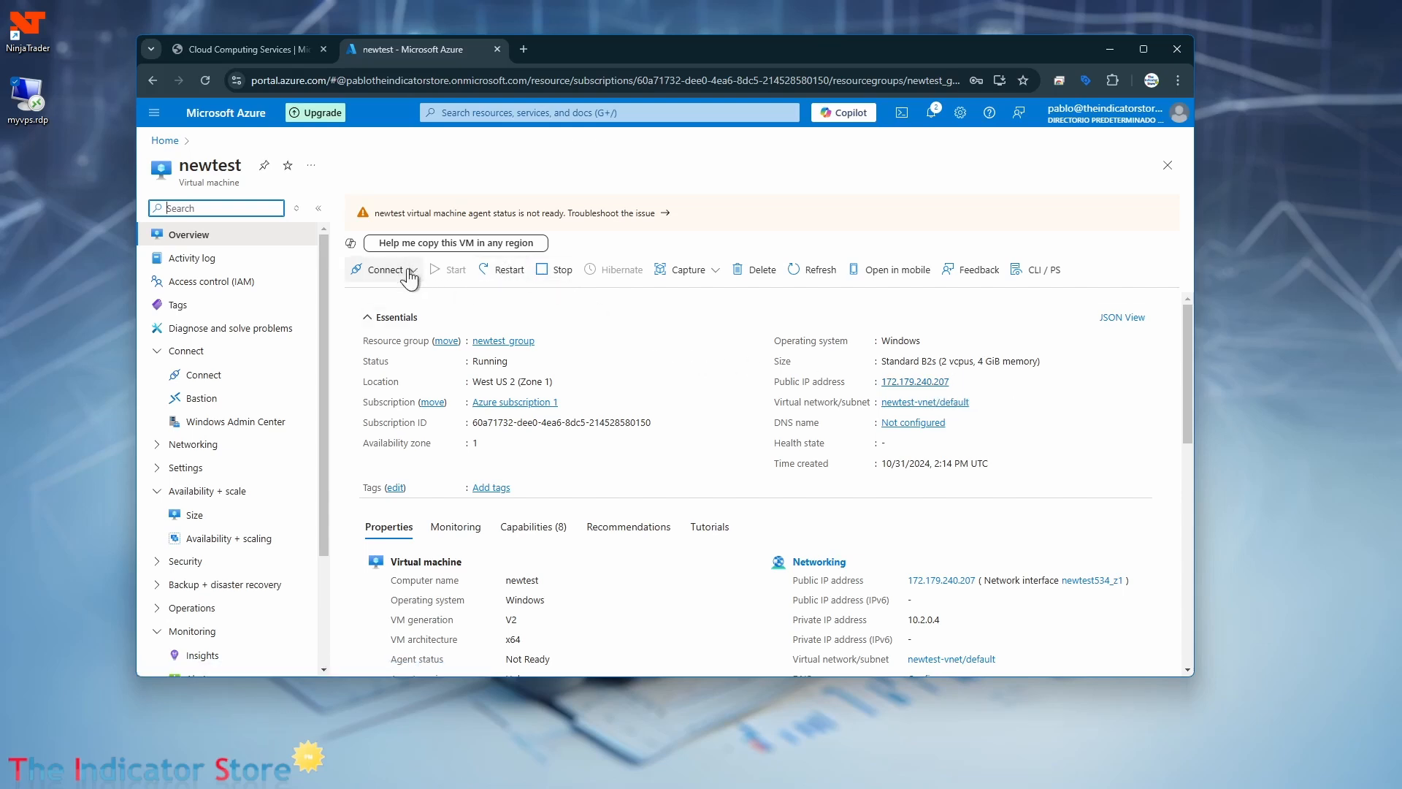
Download the newtest machine's native RDP file to the desktop as newtest.rdp and place it below myvps.rdp.
left_click(28, 99)
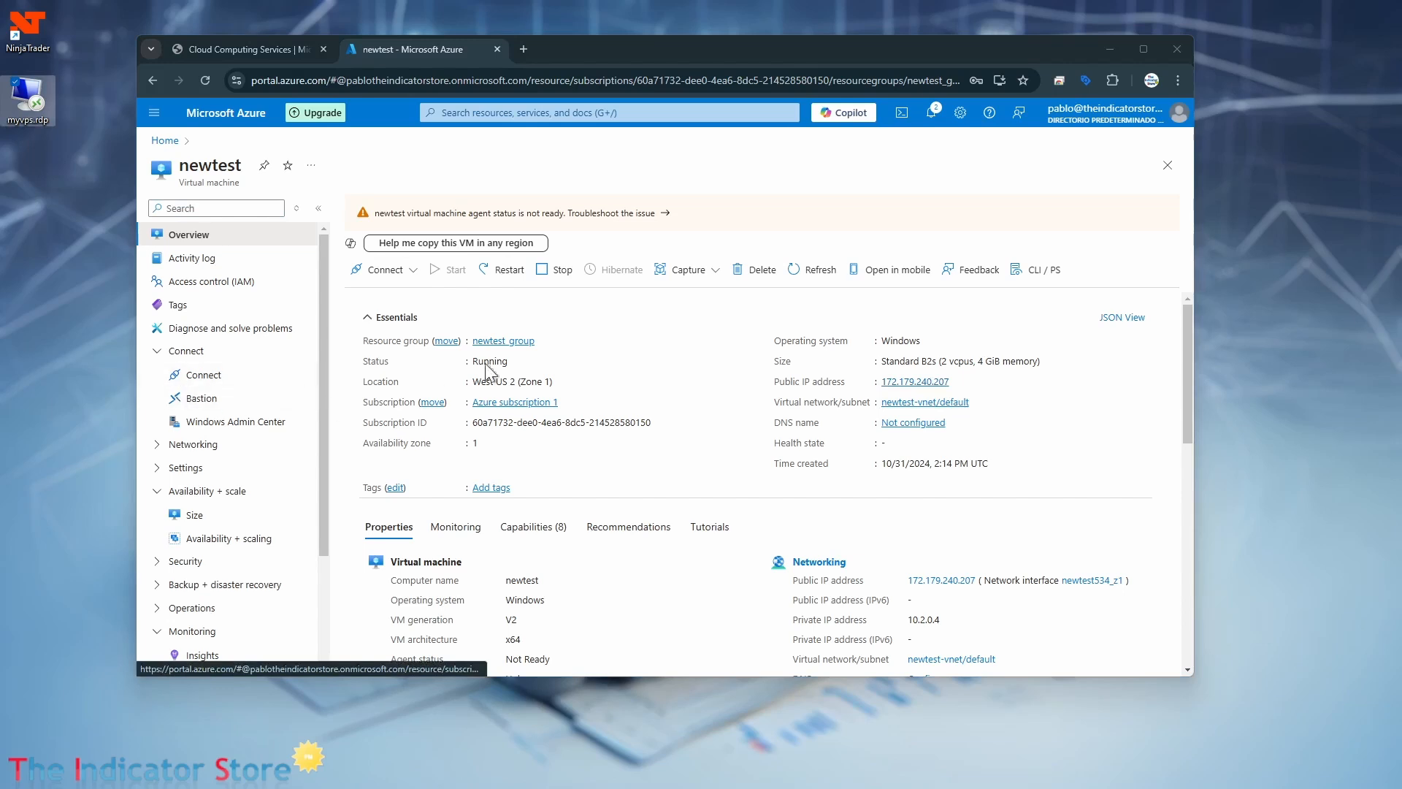
left_click(408, 273)
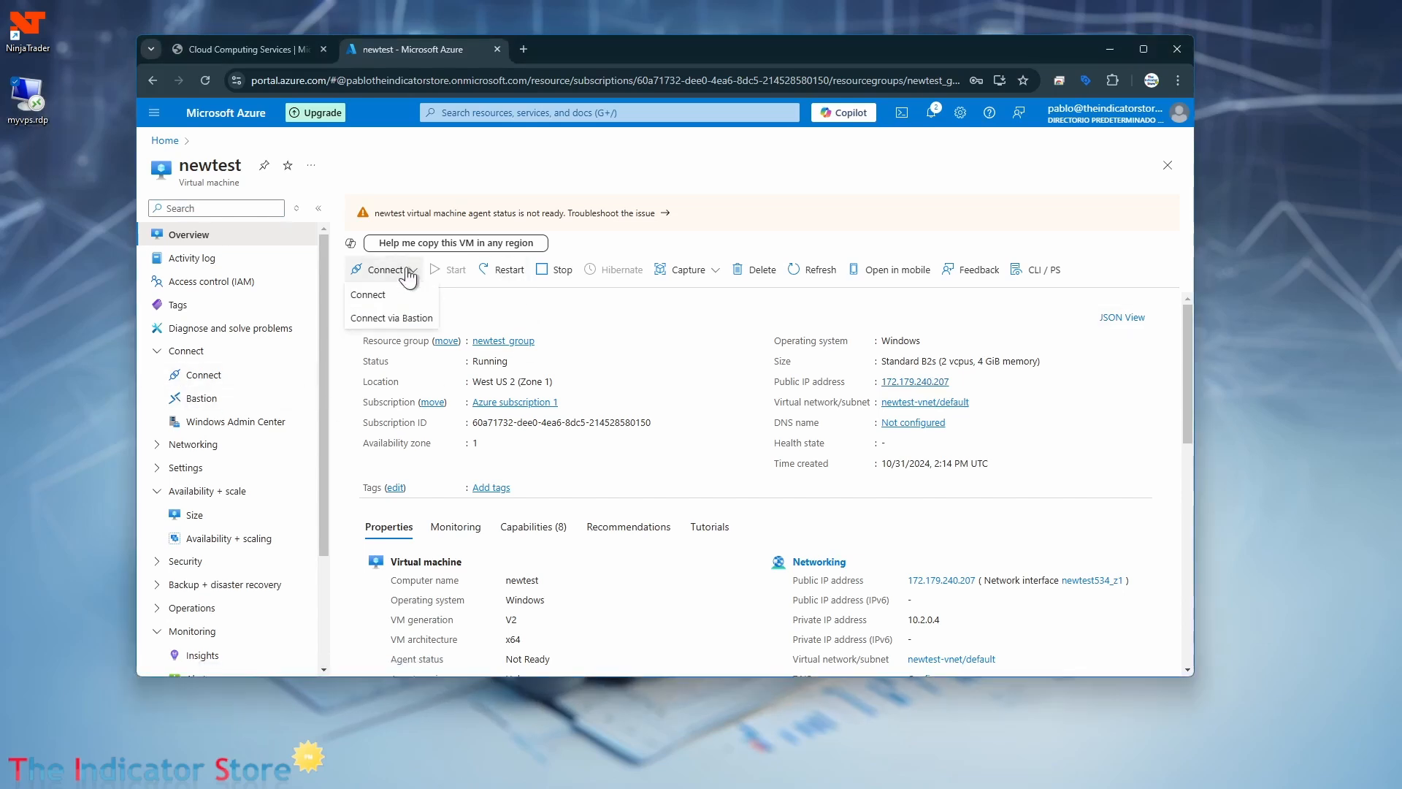
left_click(372, 293)
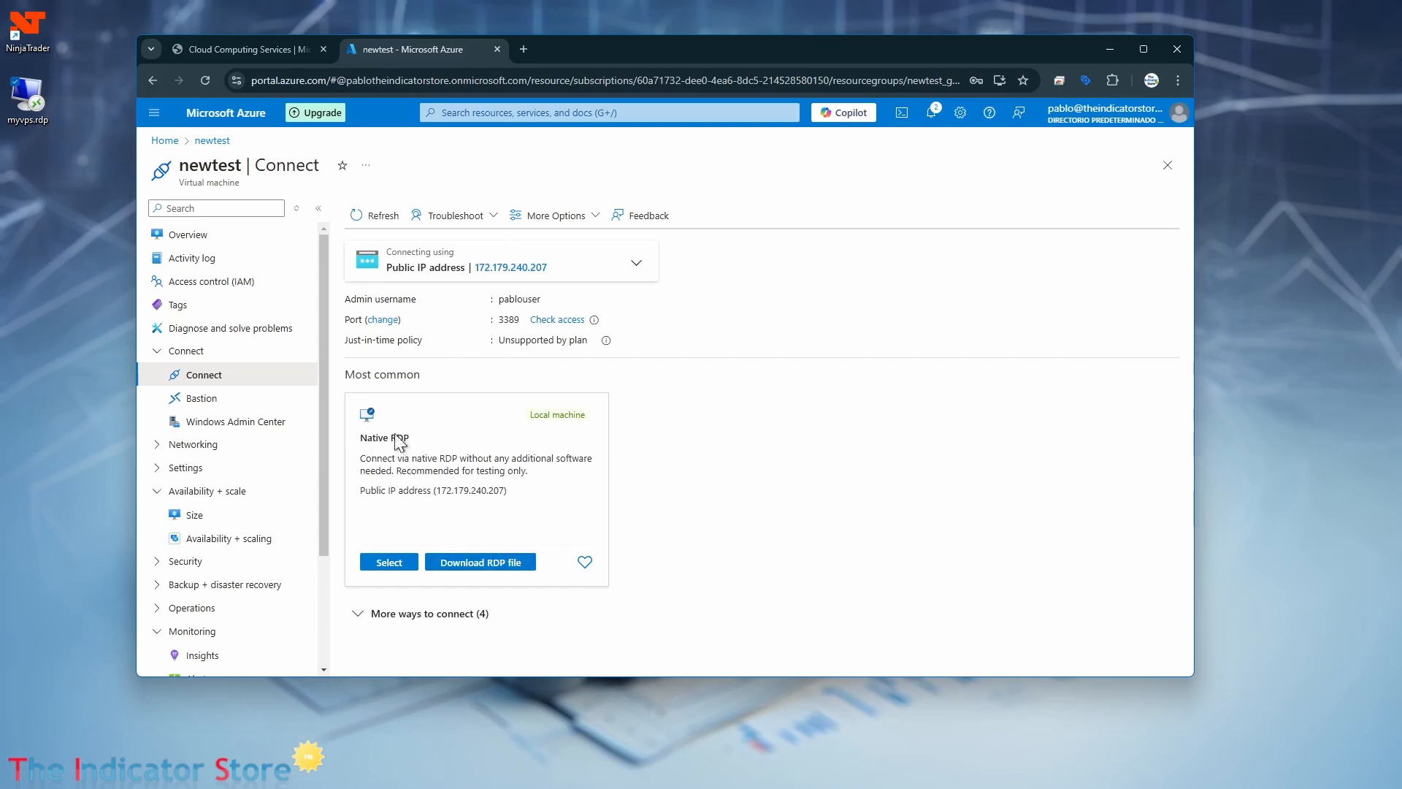
left_click(480, 563)
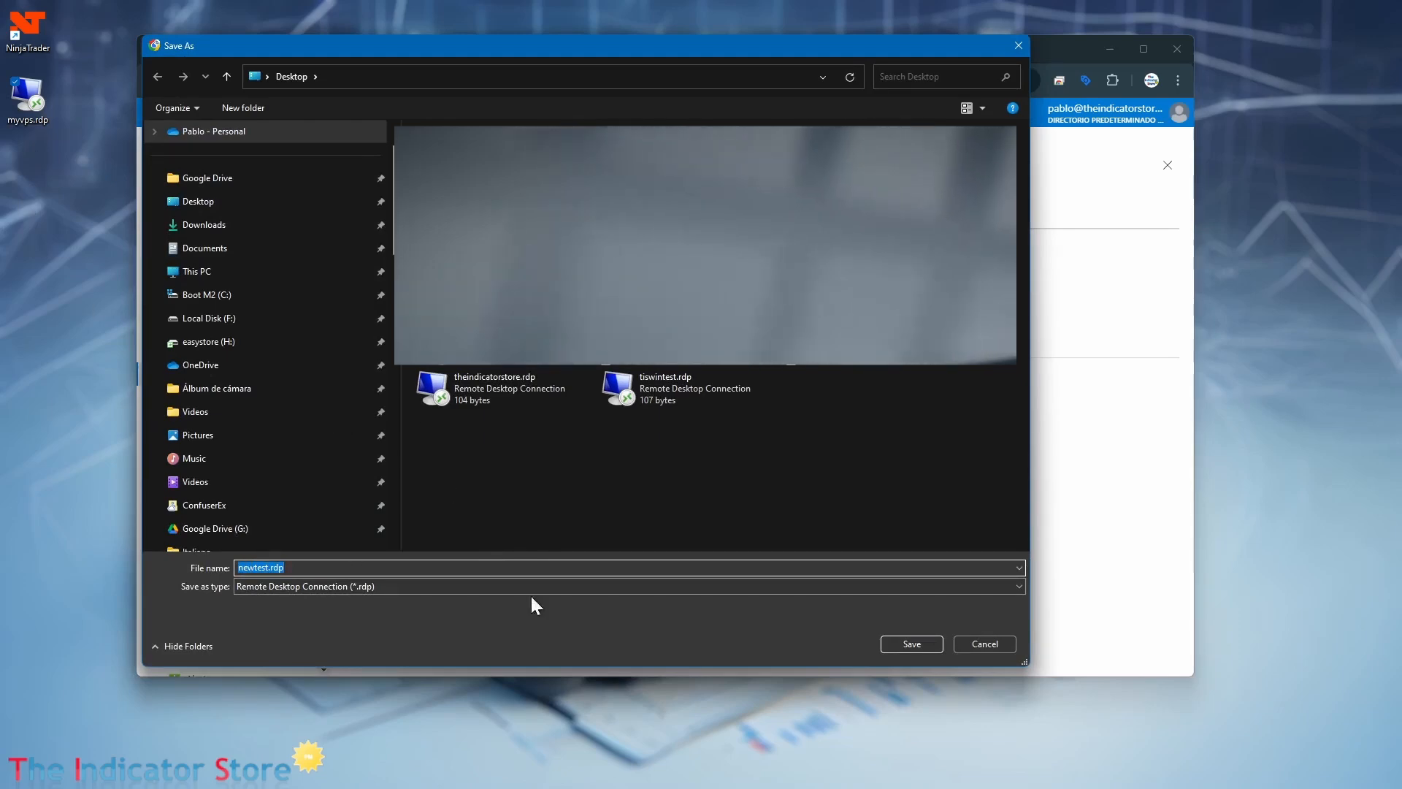
left_click(887, 645)
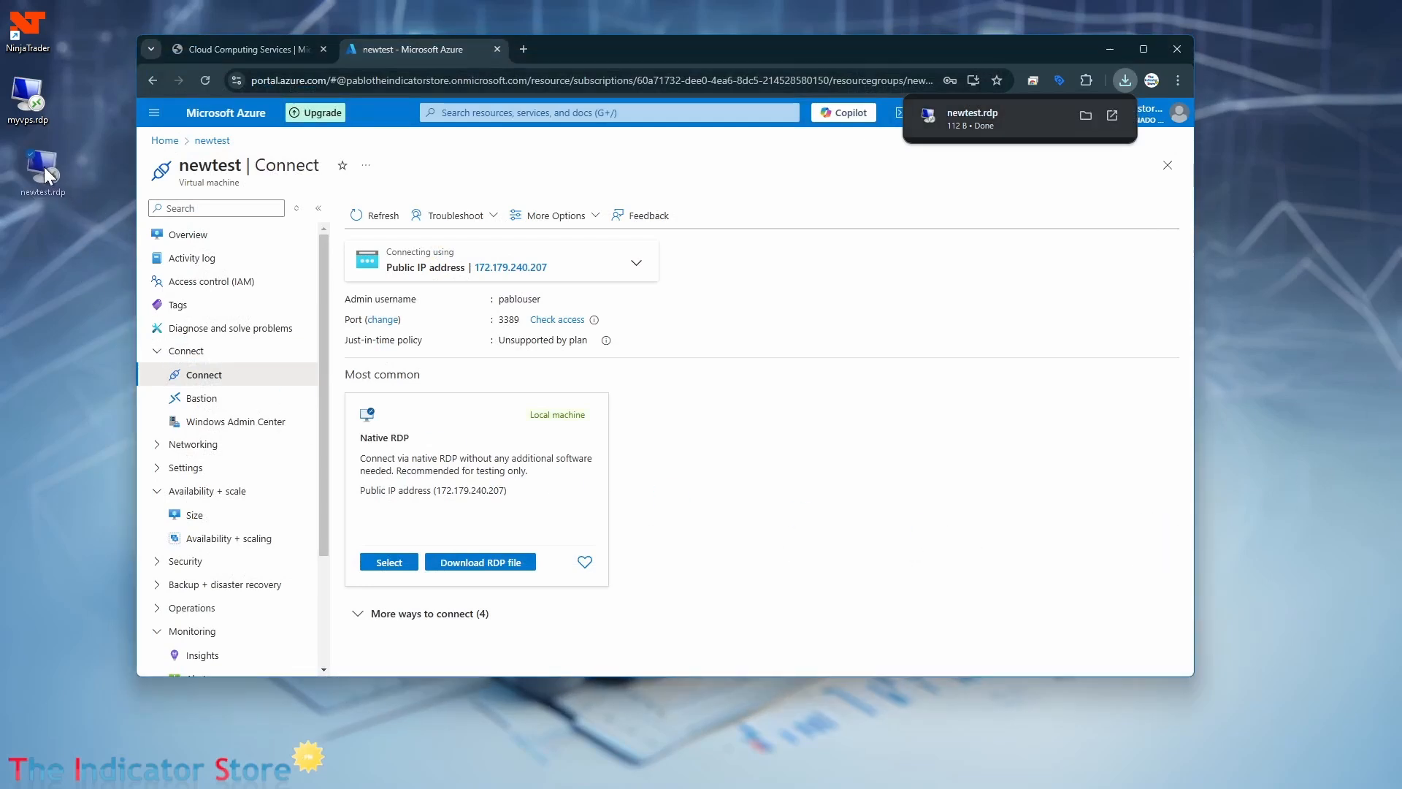
left_click(43, 167)
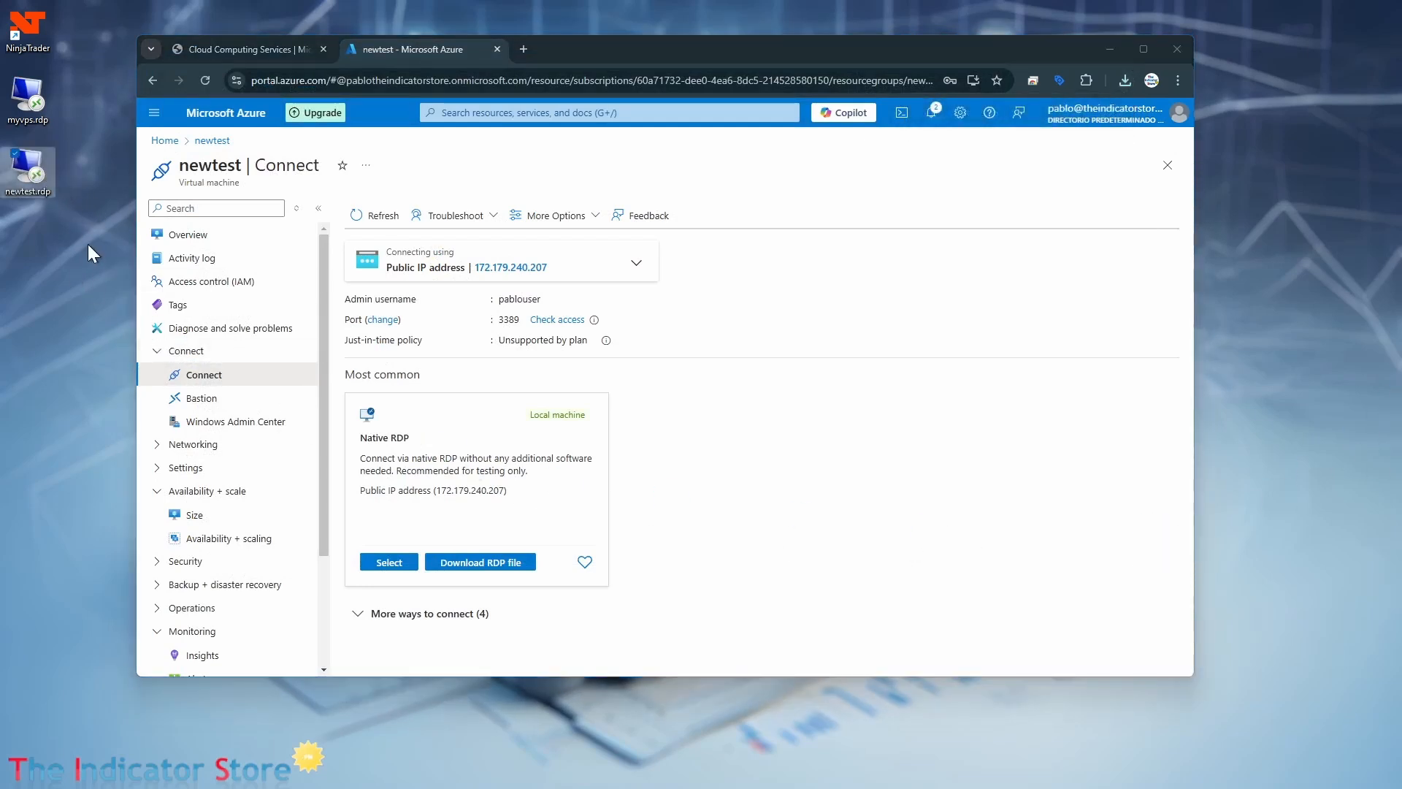
Launch newtest.rdp and connect despite the unknown publisher, turning off further prompts for this computer.
double_click(21, 167)
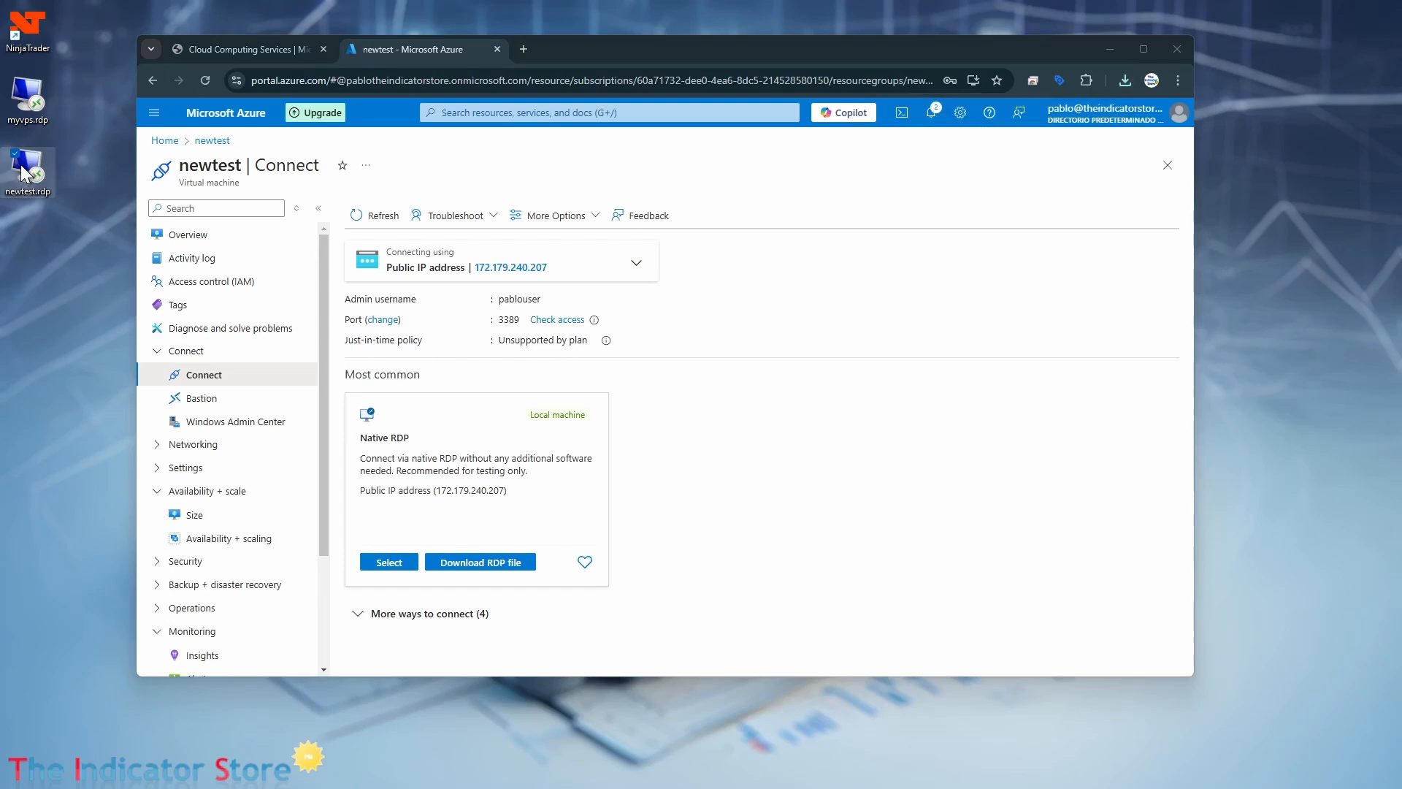
left_click_drag(1234, 567, 741, 212)
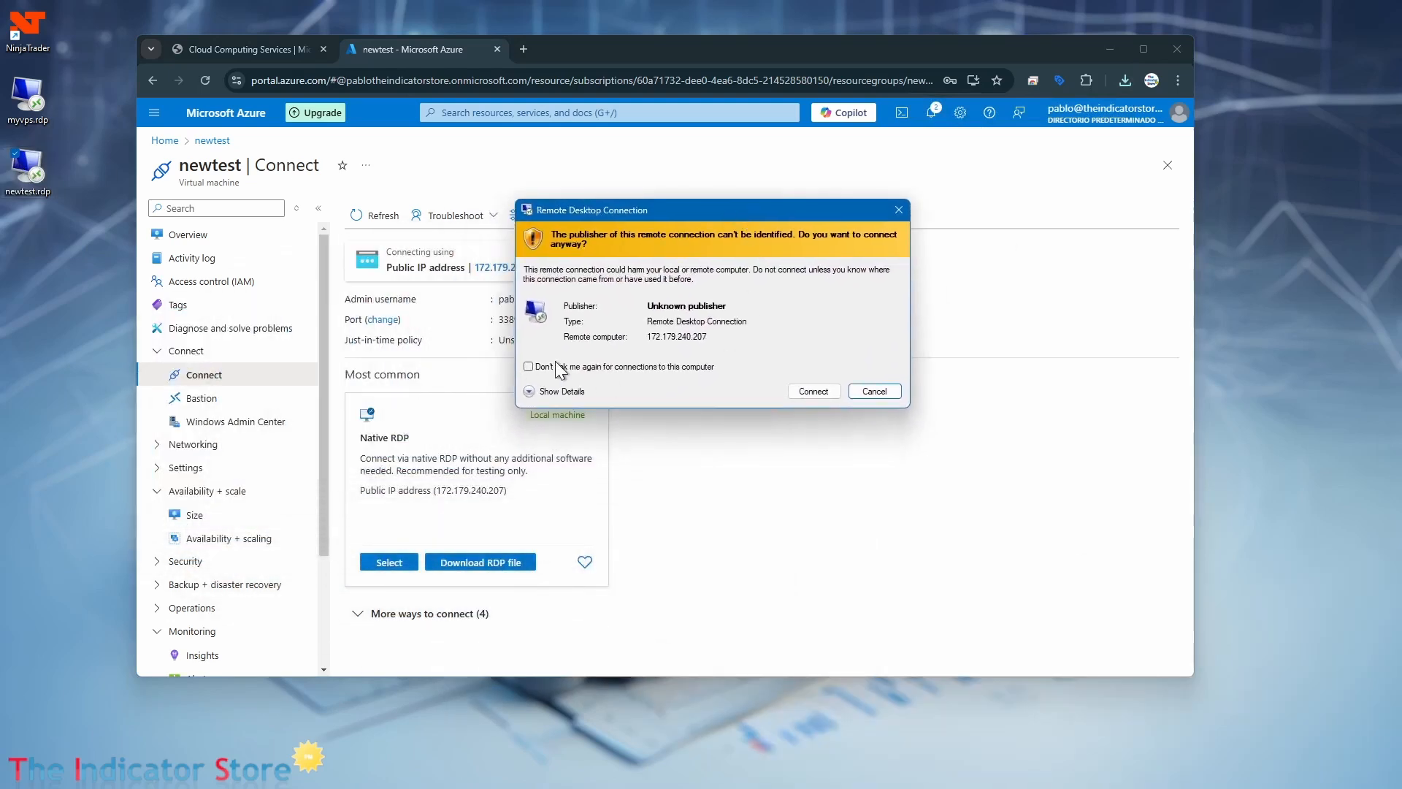
left_click(528, 367)
left_click(806, 397)
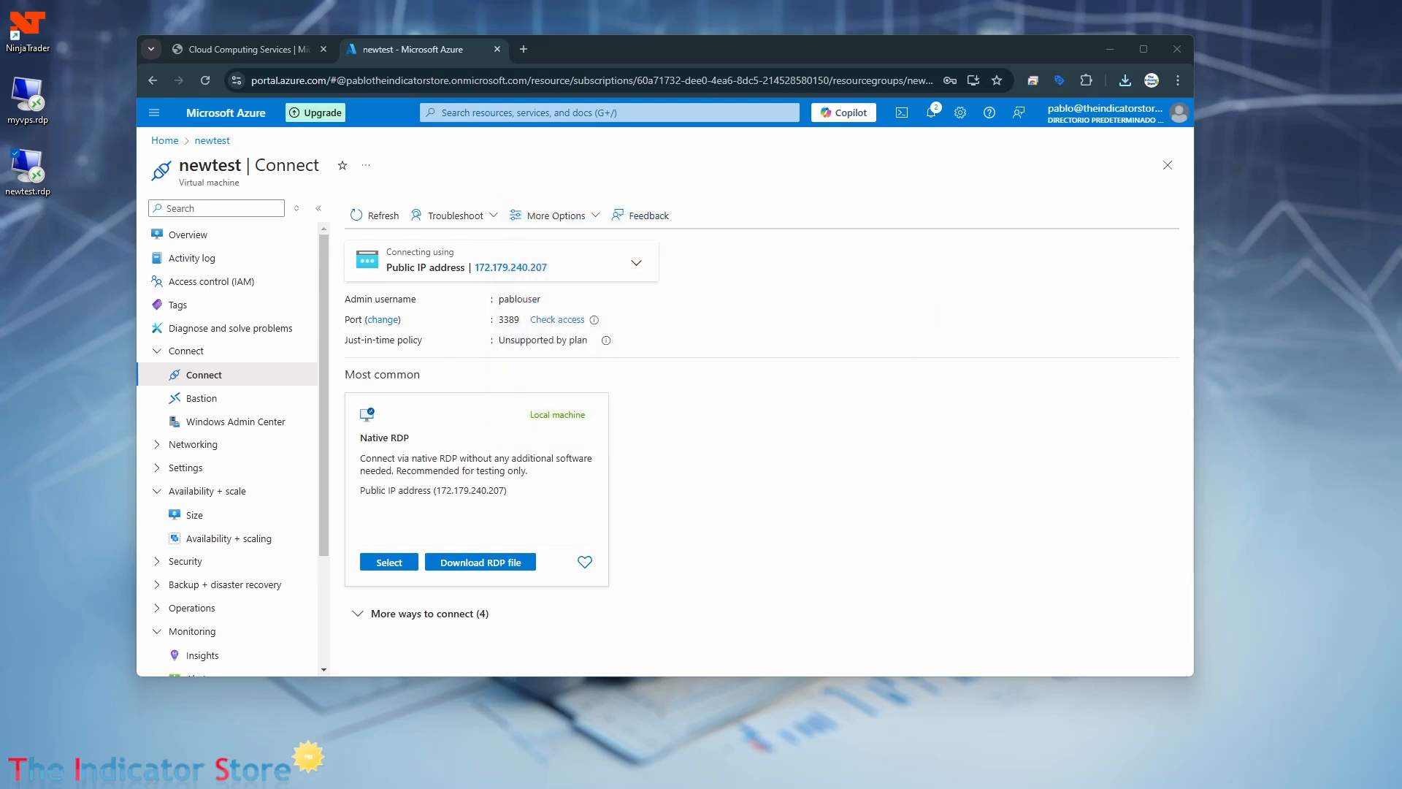
Move the credentials prompt aside and sign in to the remote machine with the administrator account's password.
left_click_drag(506, 323, 904, 311)
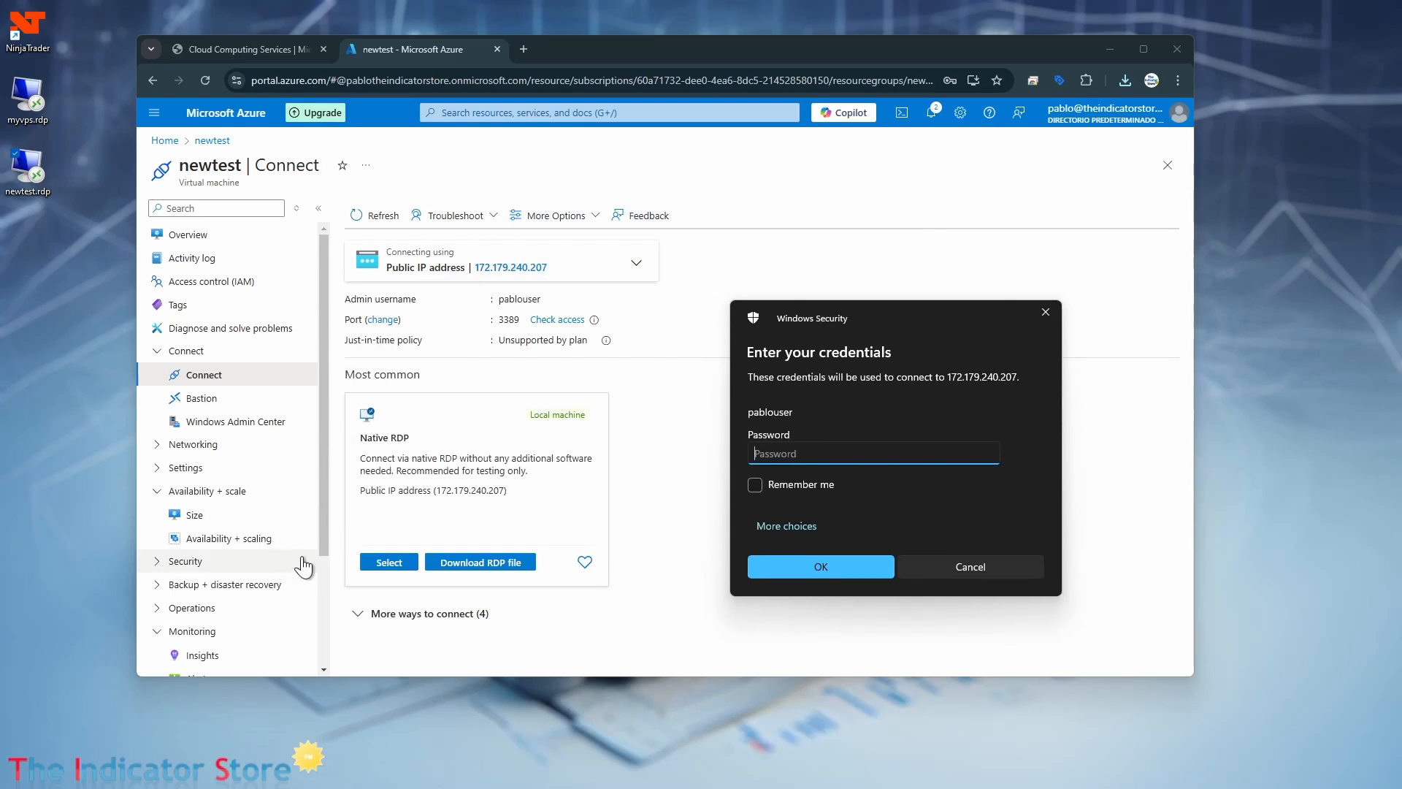
type("************")
left_click(825, 566)
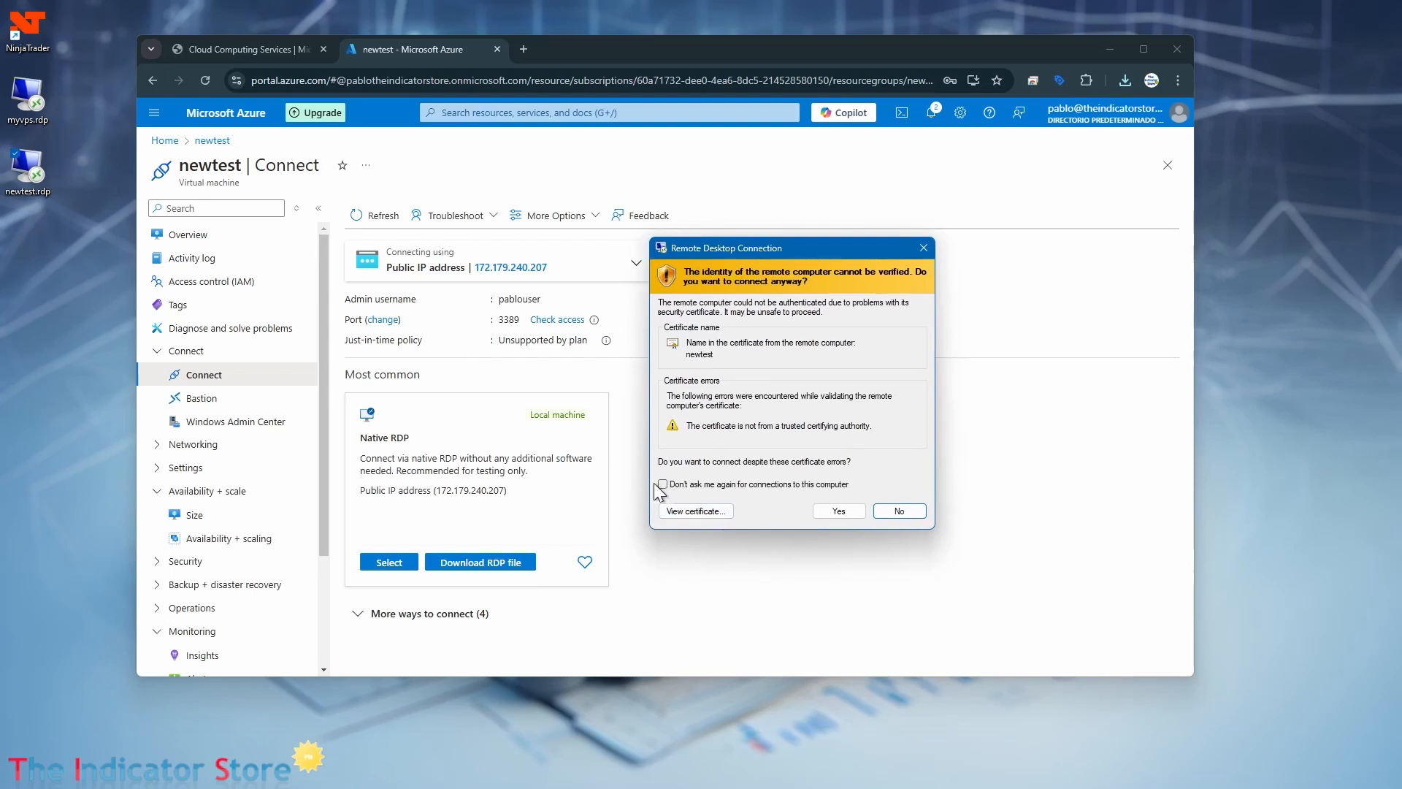
Accept the remote computer's certificate without further prompts and expand the remote session to full screen.
left_click(663, 484)
left_click(851, 509)
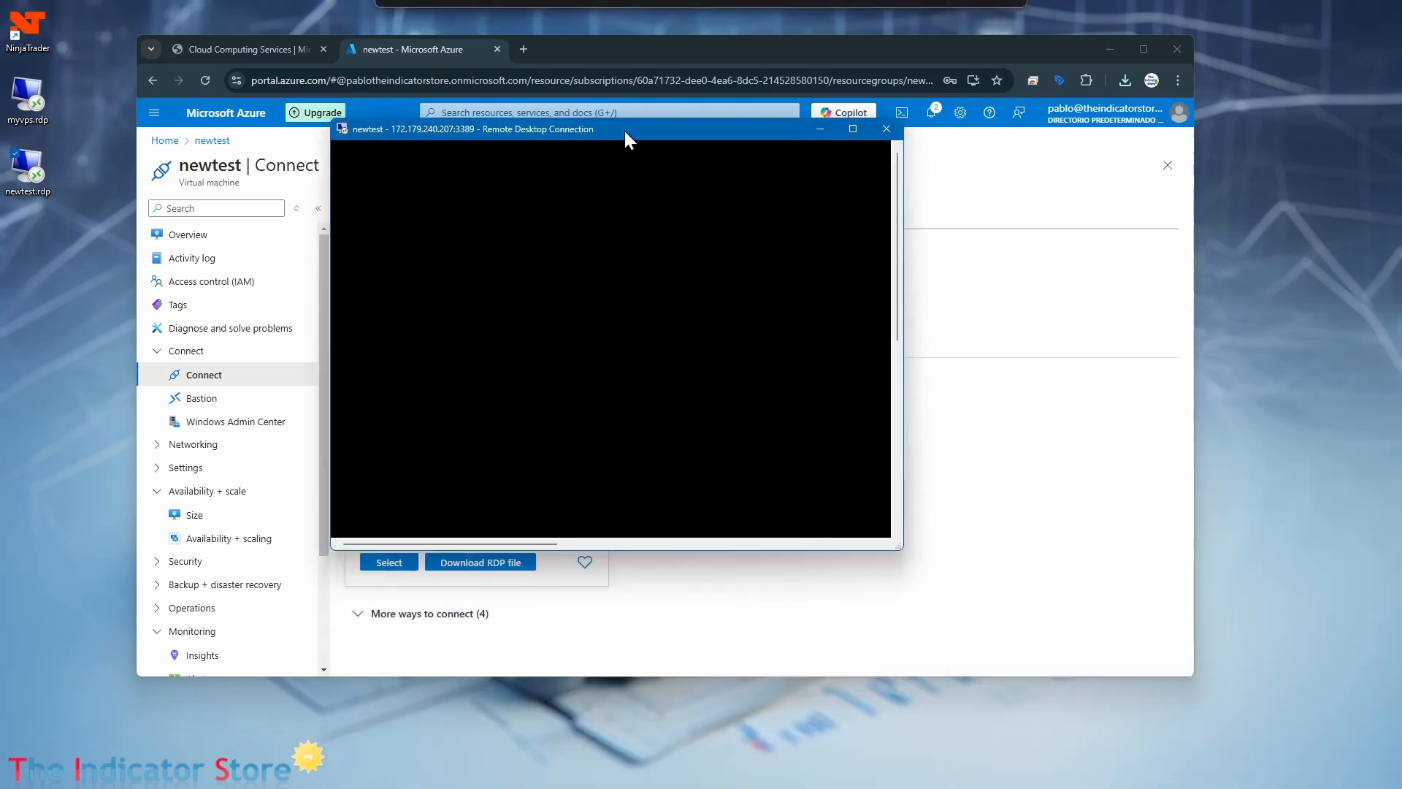
left_click(849, 130)
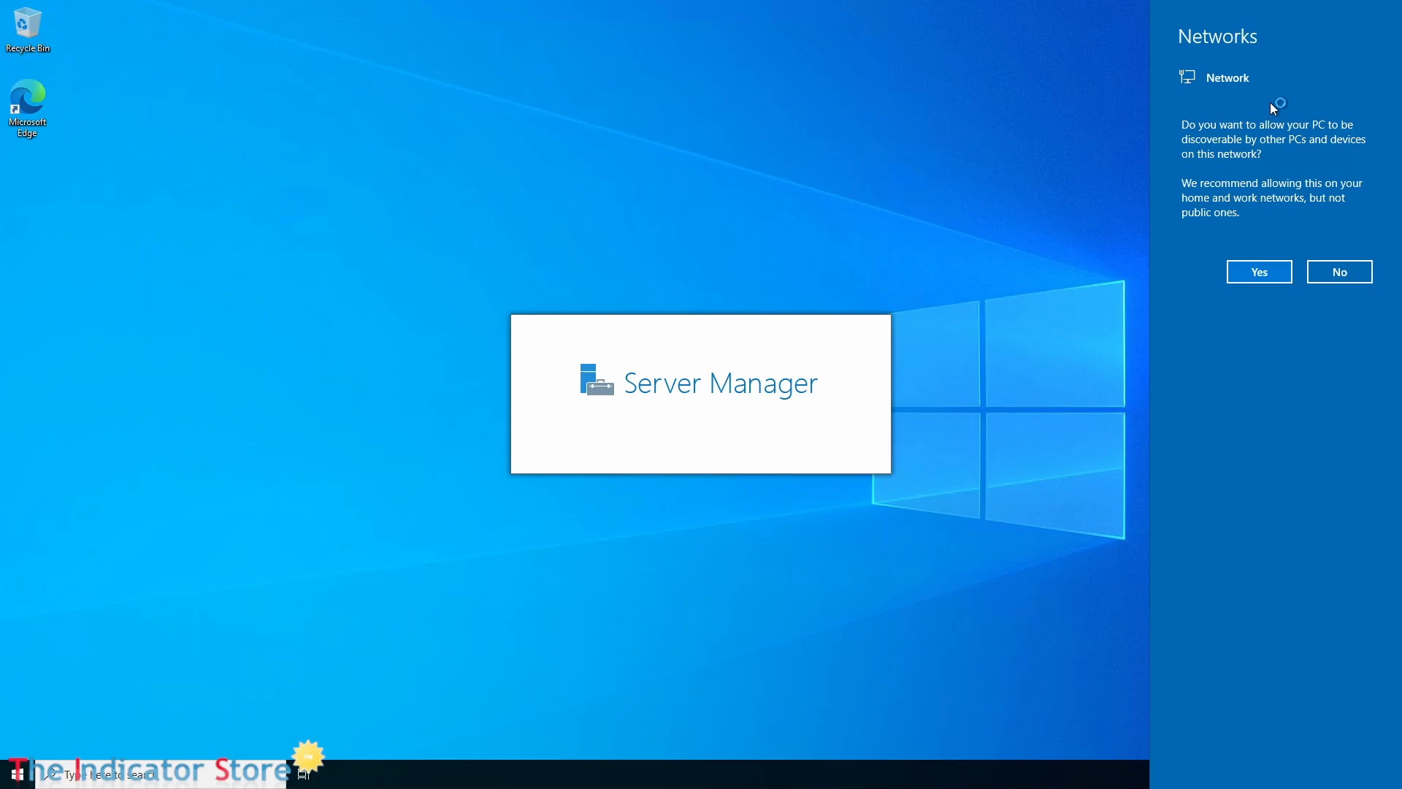
Decline network discovery and permanently dismiss the Windows Admin Center and Azure Arc message in Server Manager.
left_click(1330, 279)
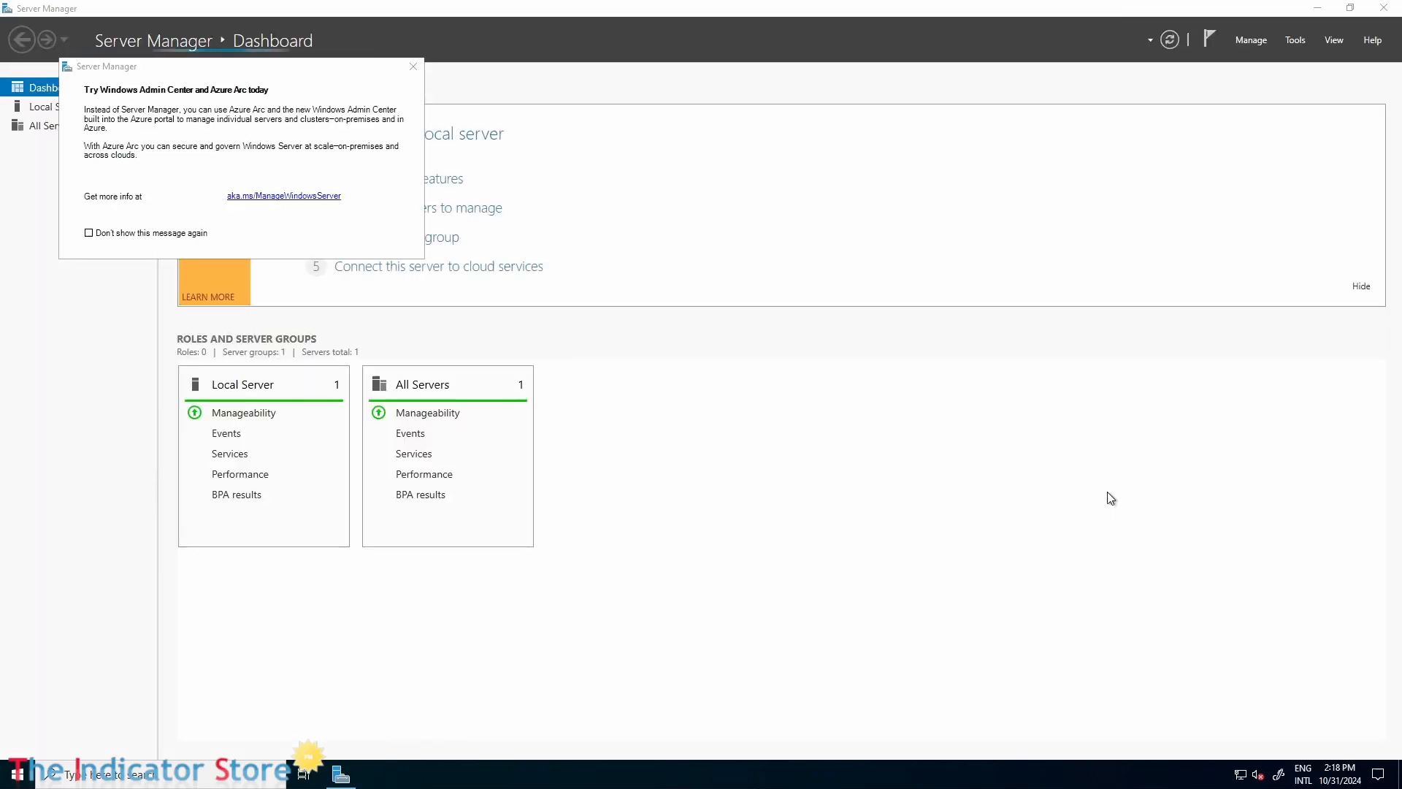
left_click(91, 234)
left_click(89, 233)
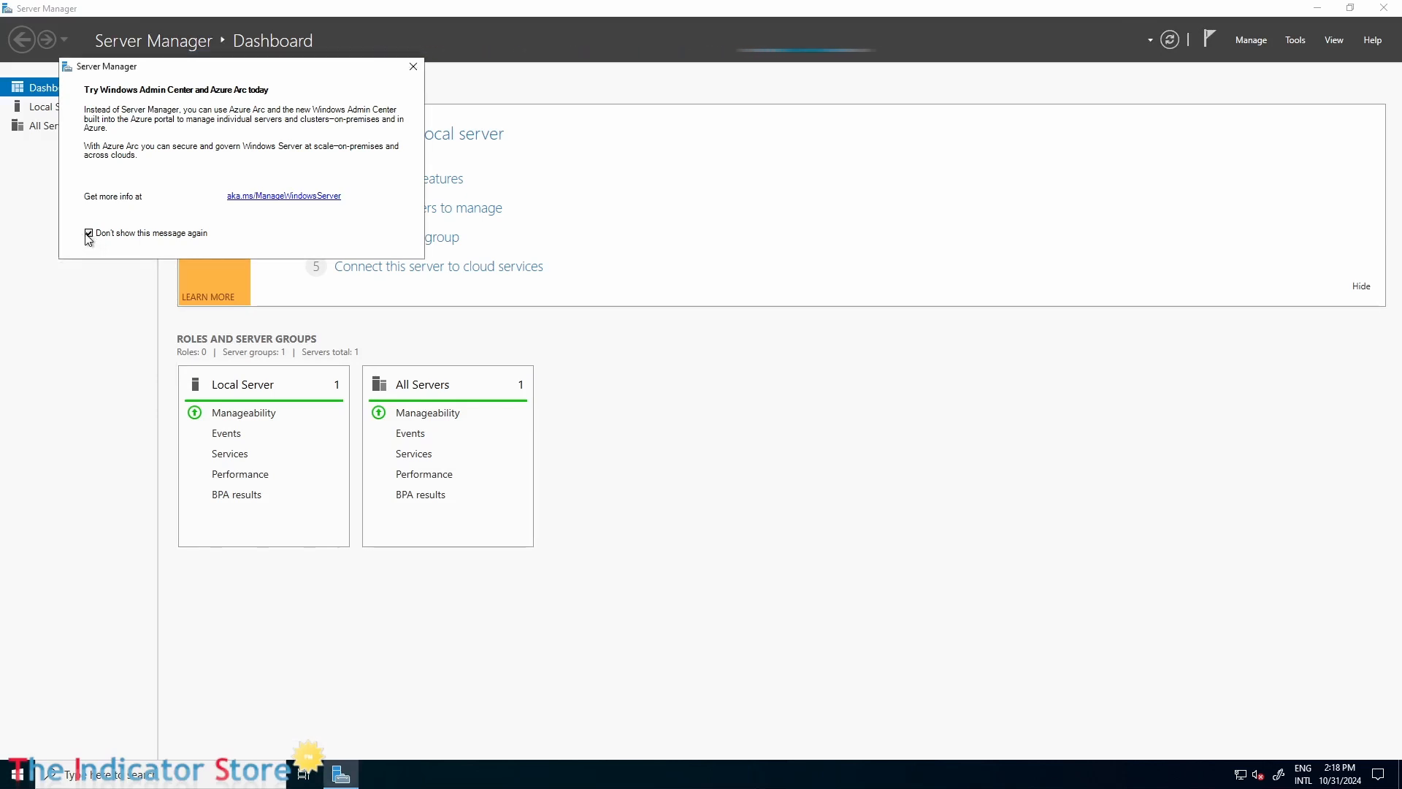
left_click(413, 67)
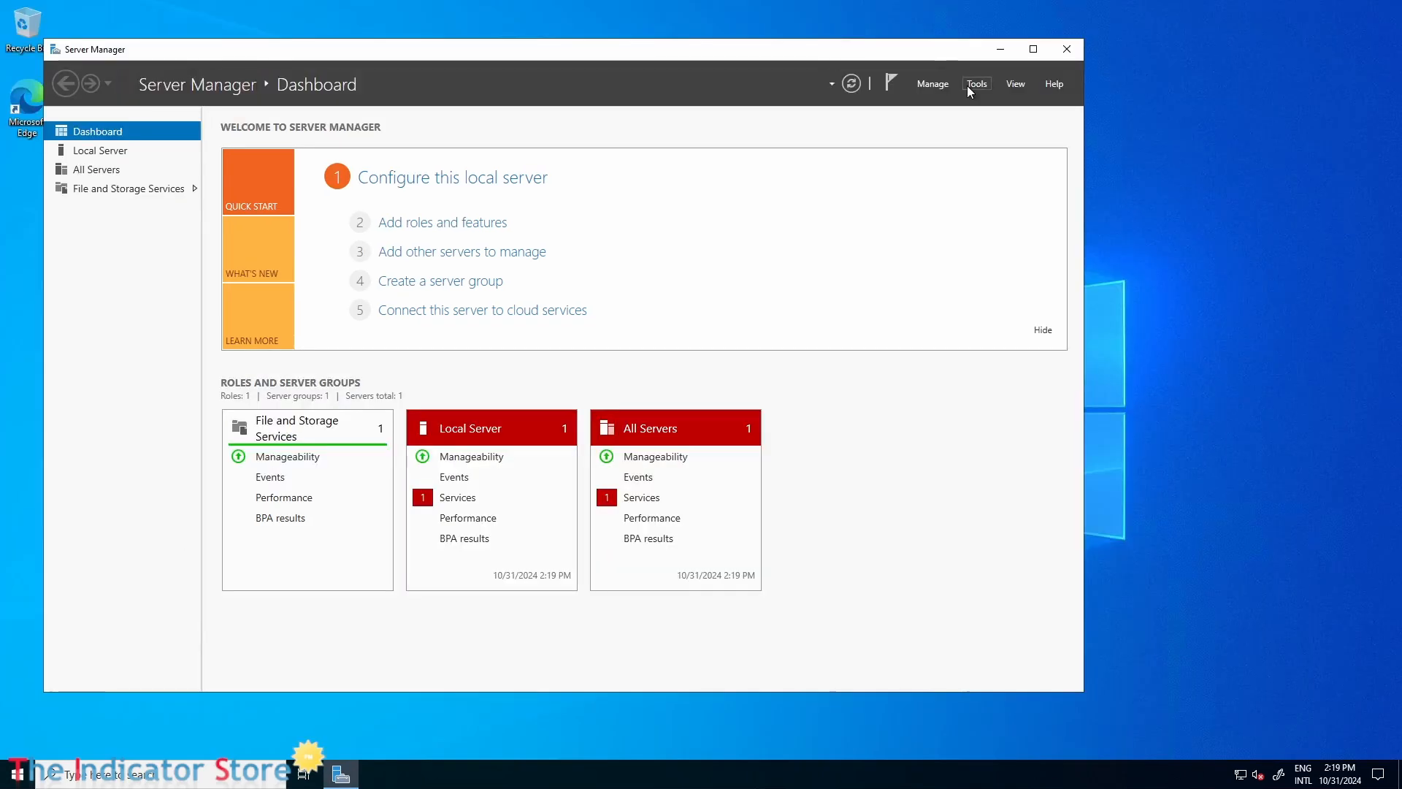
Set Server Manager not to start automatically at logon and close it.
left_click(975, 85)
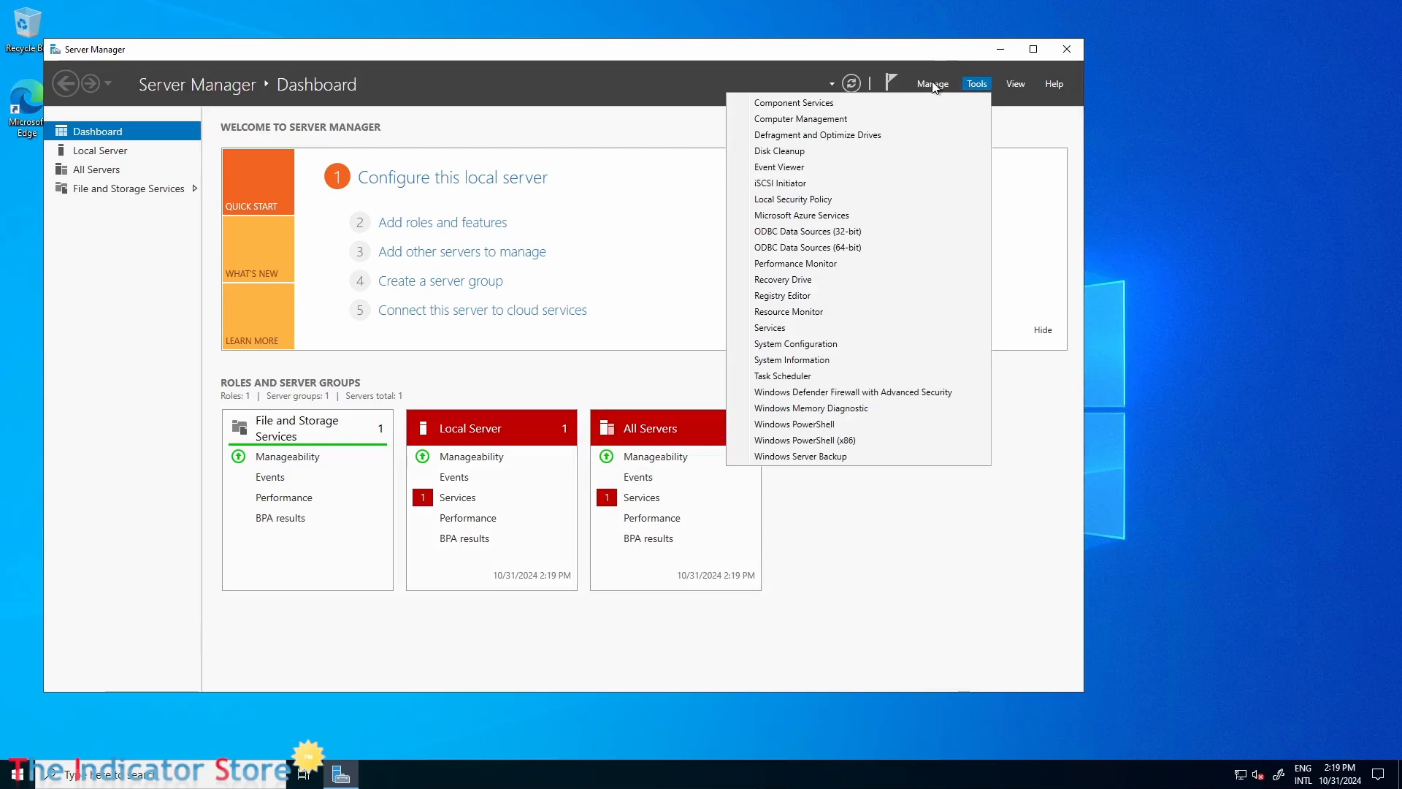
left_click(933, 85)
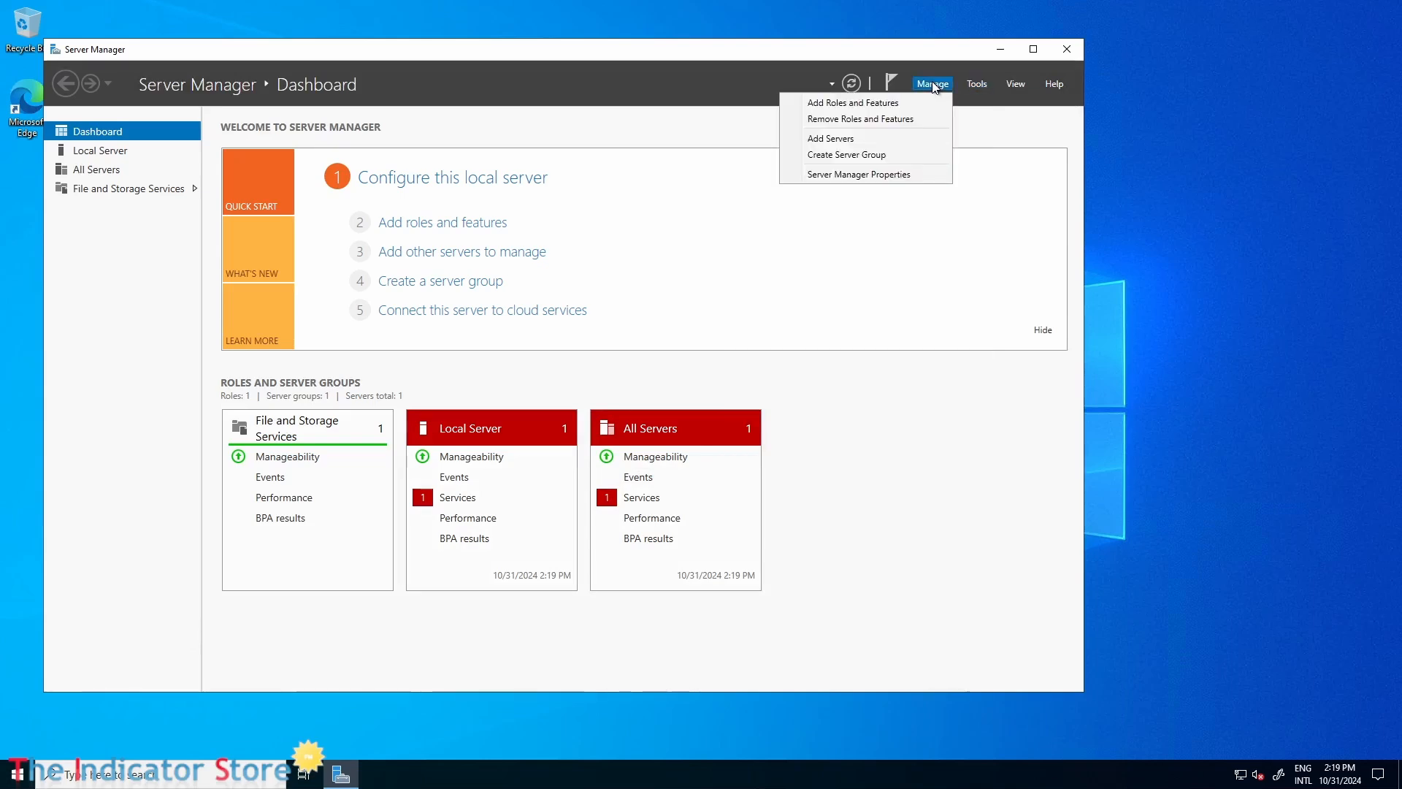
left_click(880, 179)
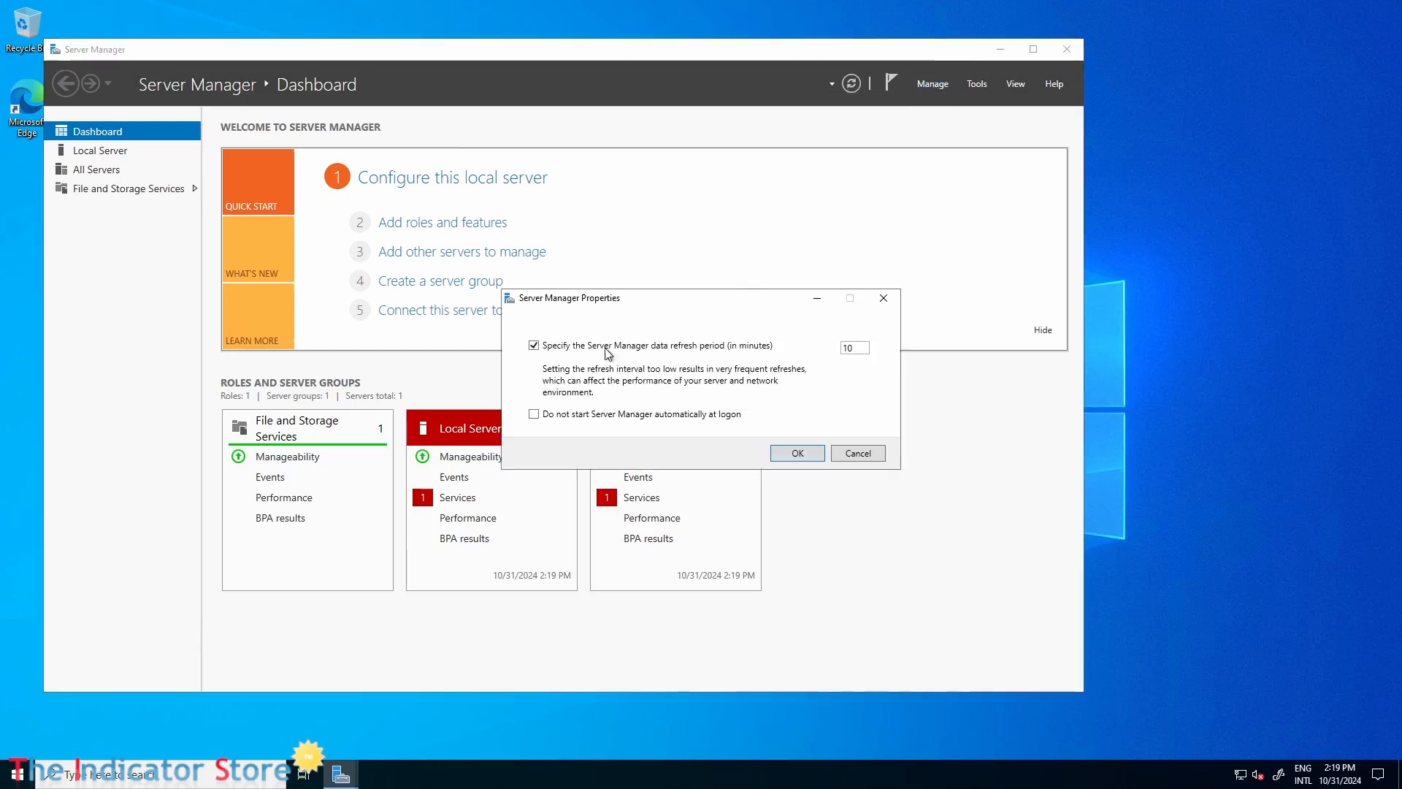
left_click(535, 415)
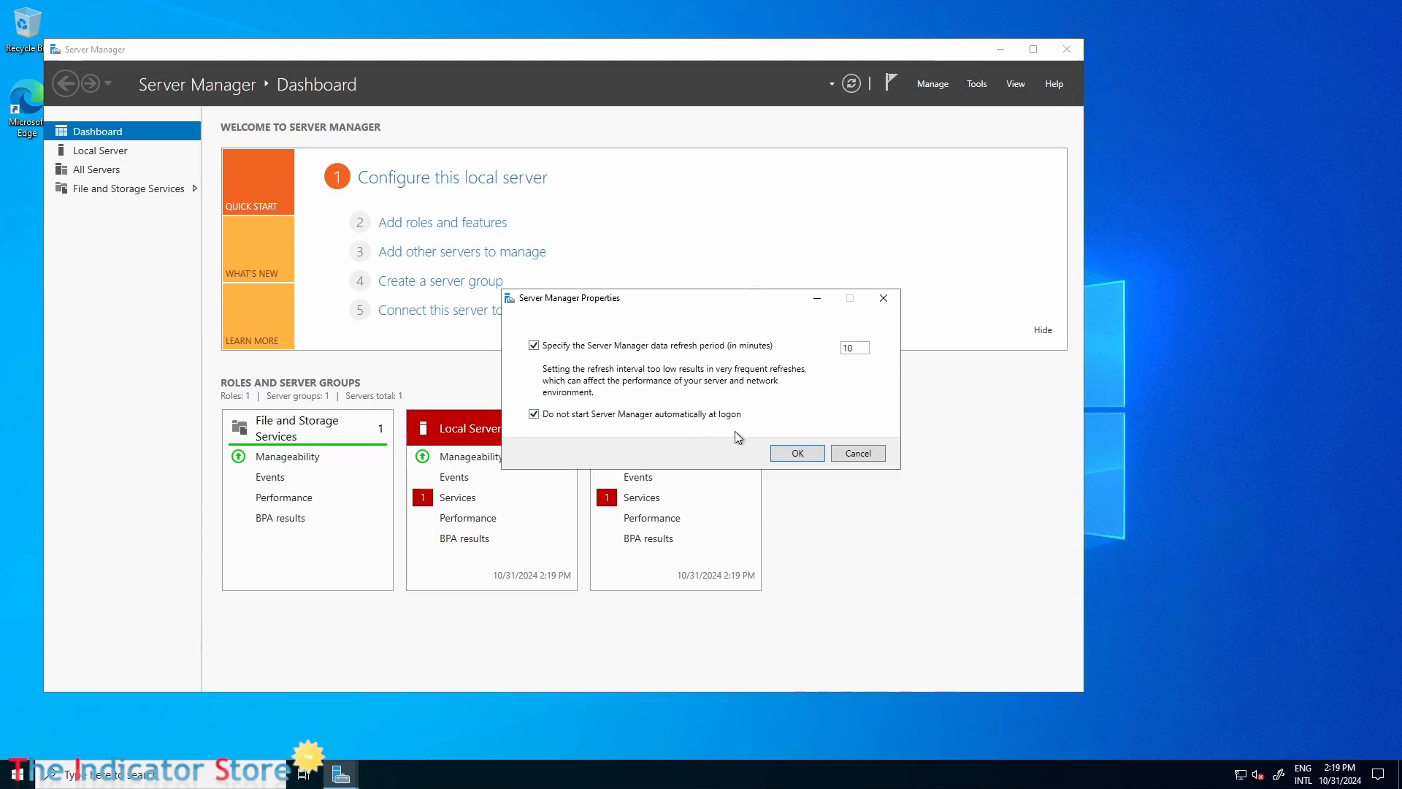
left_click(804, 462)
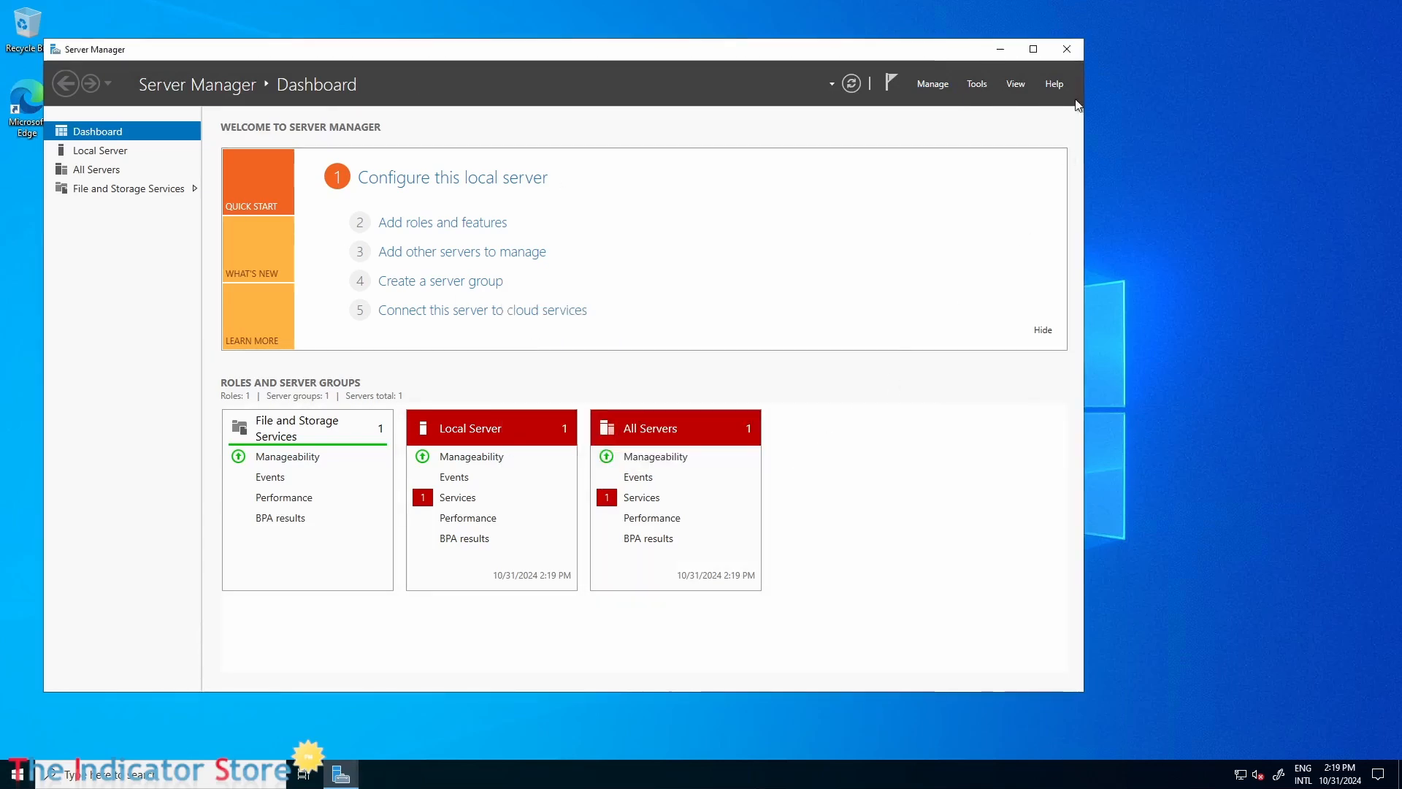
left_click(1071, 53)
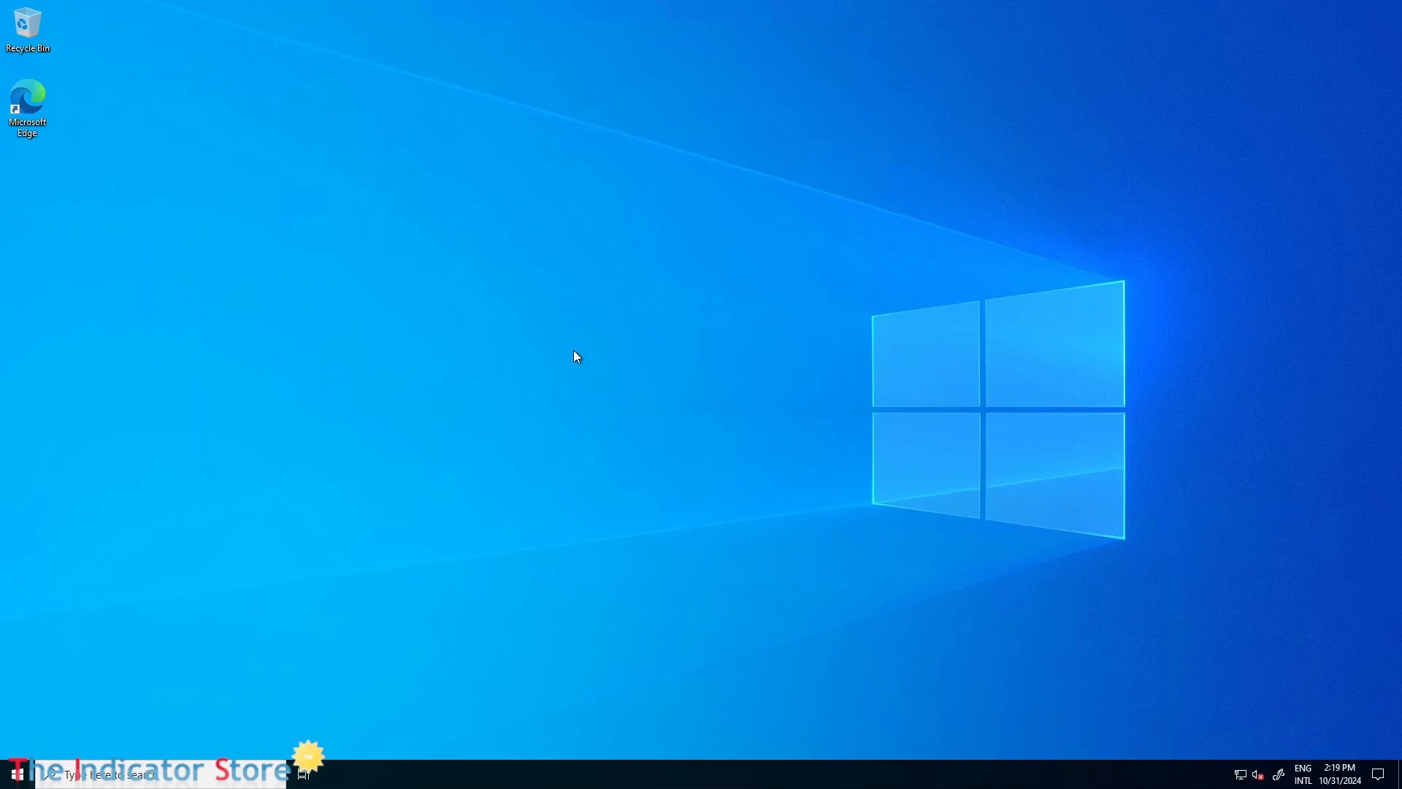
Open Task Manager in its detailed view and move it clear of the desktop icons.
right_click(495, 781)
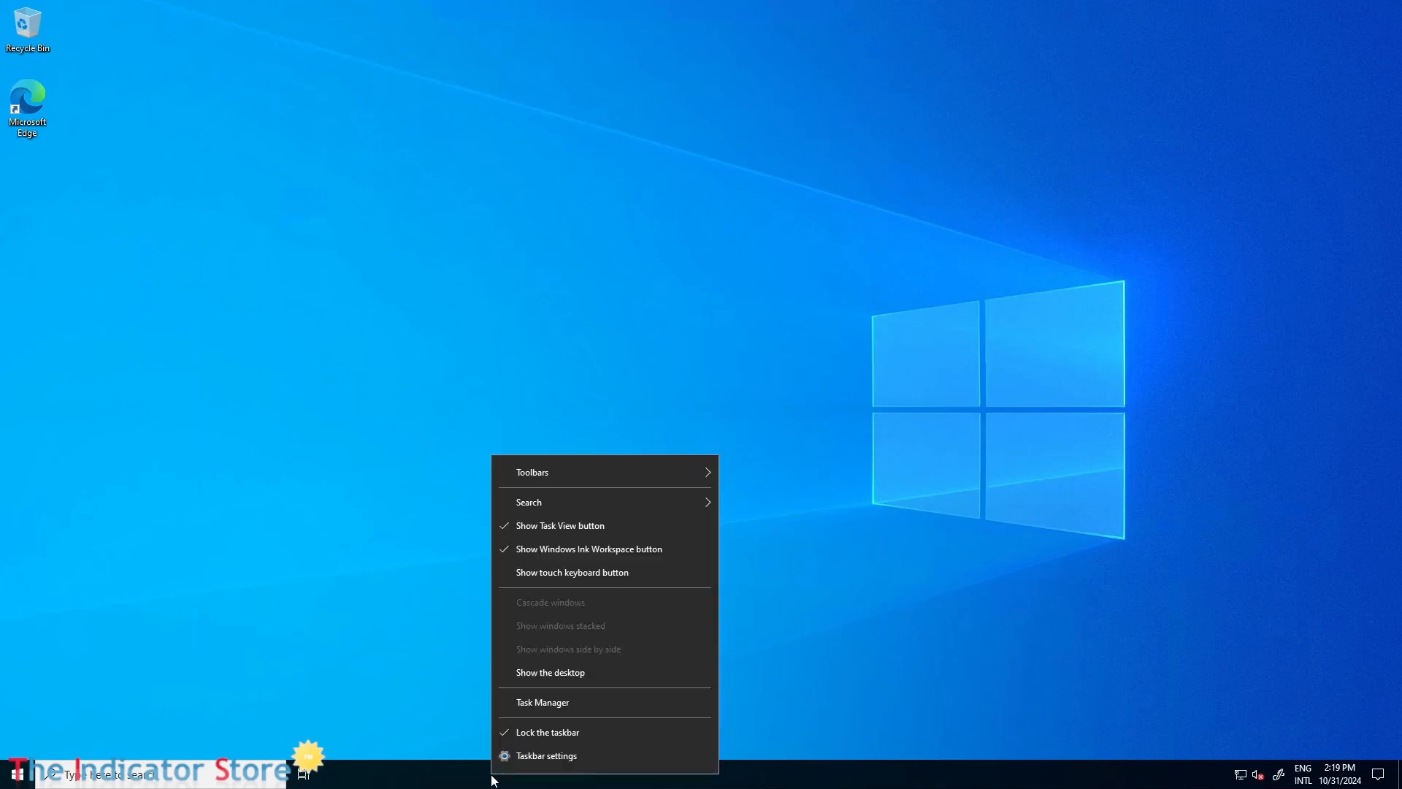
left_click(552, 699)
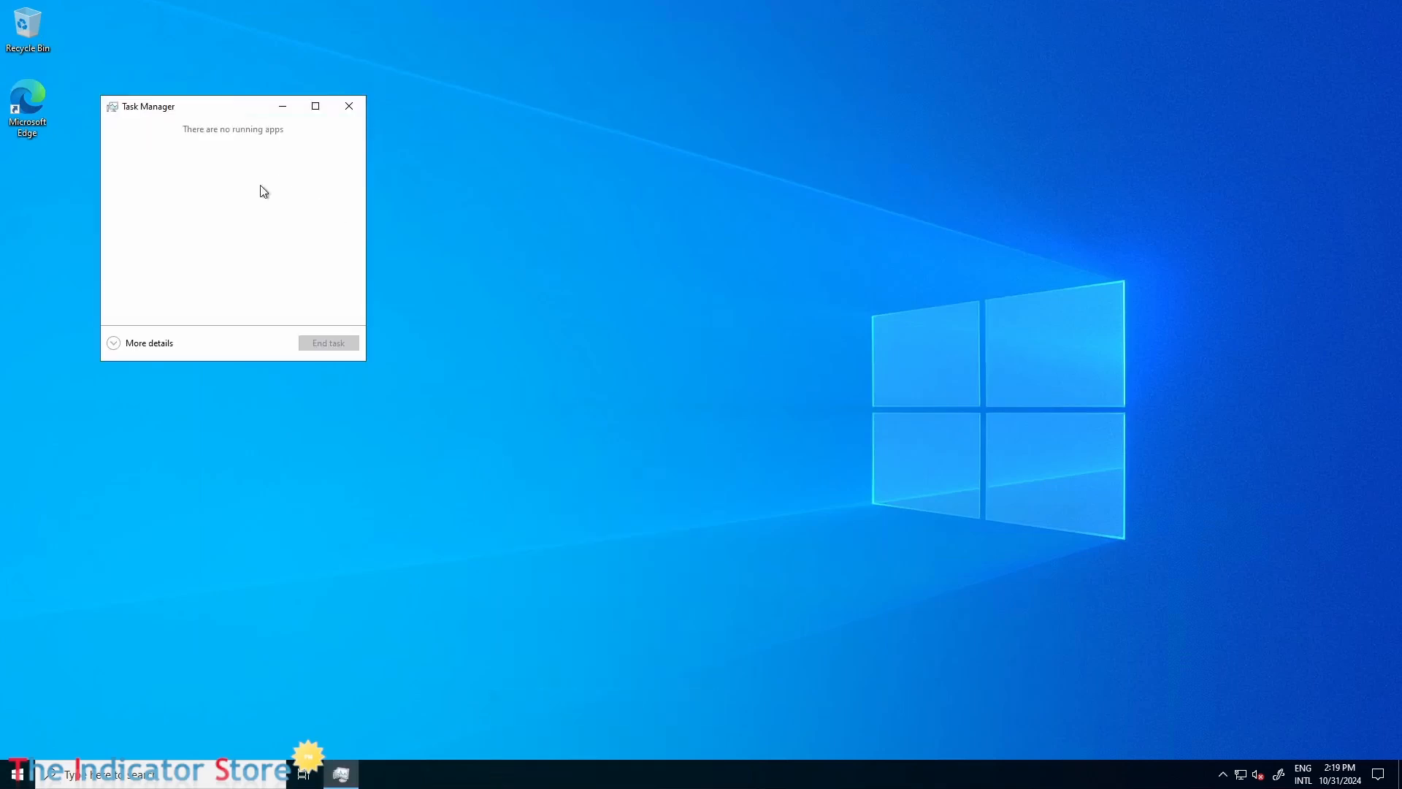
left_click(115, 343)
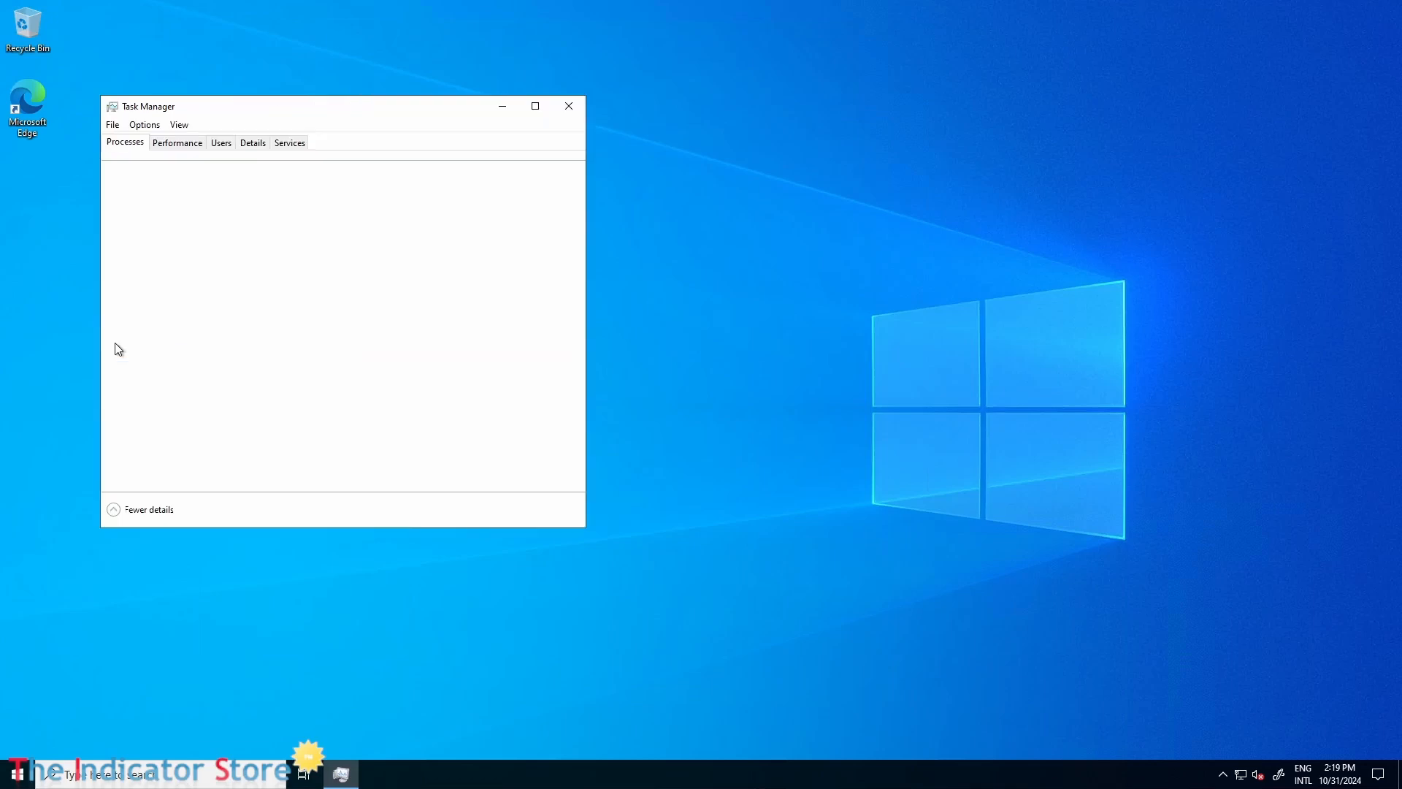
left_click_drag(317, 106, 454, 107)
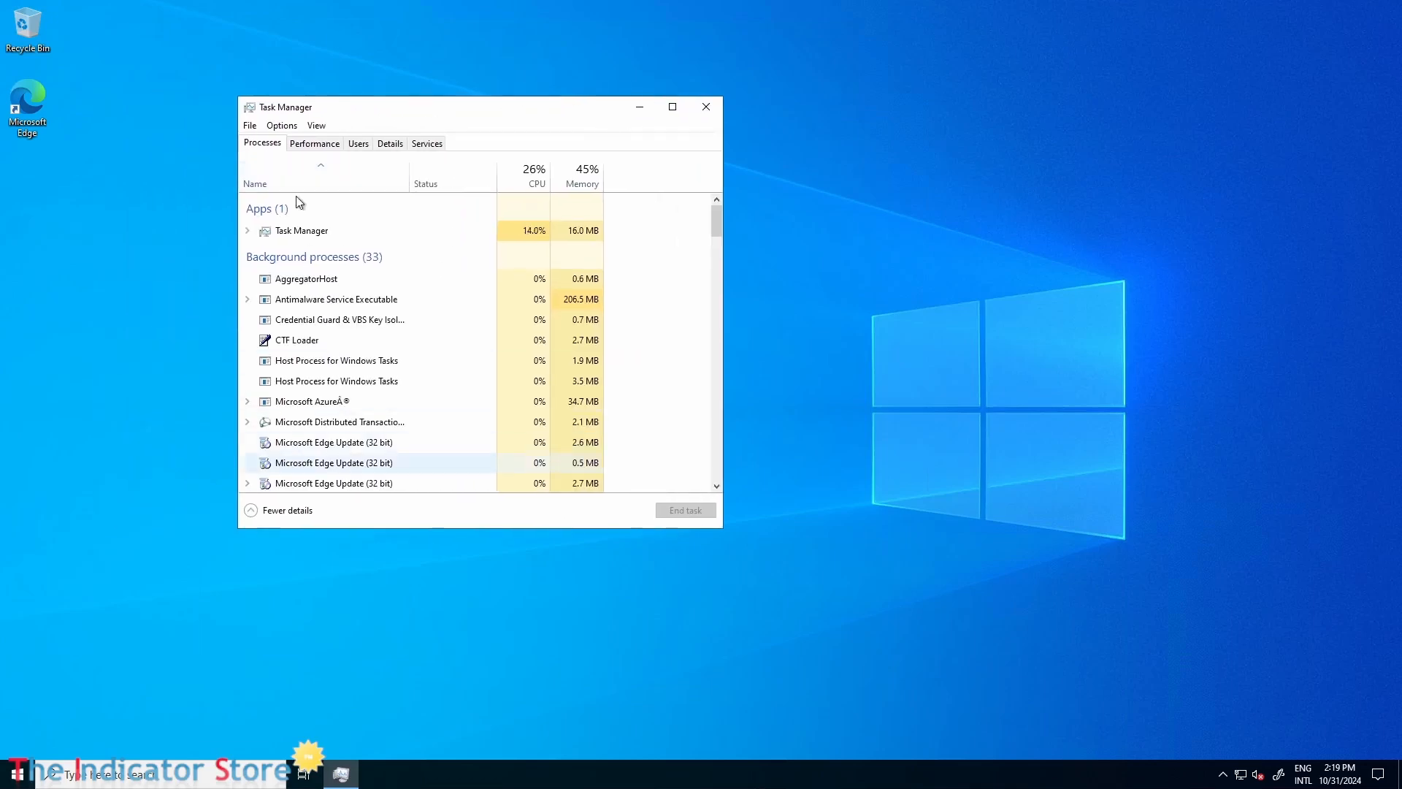
Show the CPU performance details in a wider Task Manager window and change the graph to logical processors.
left_click(314, 143)
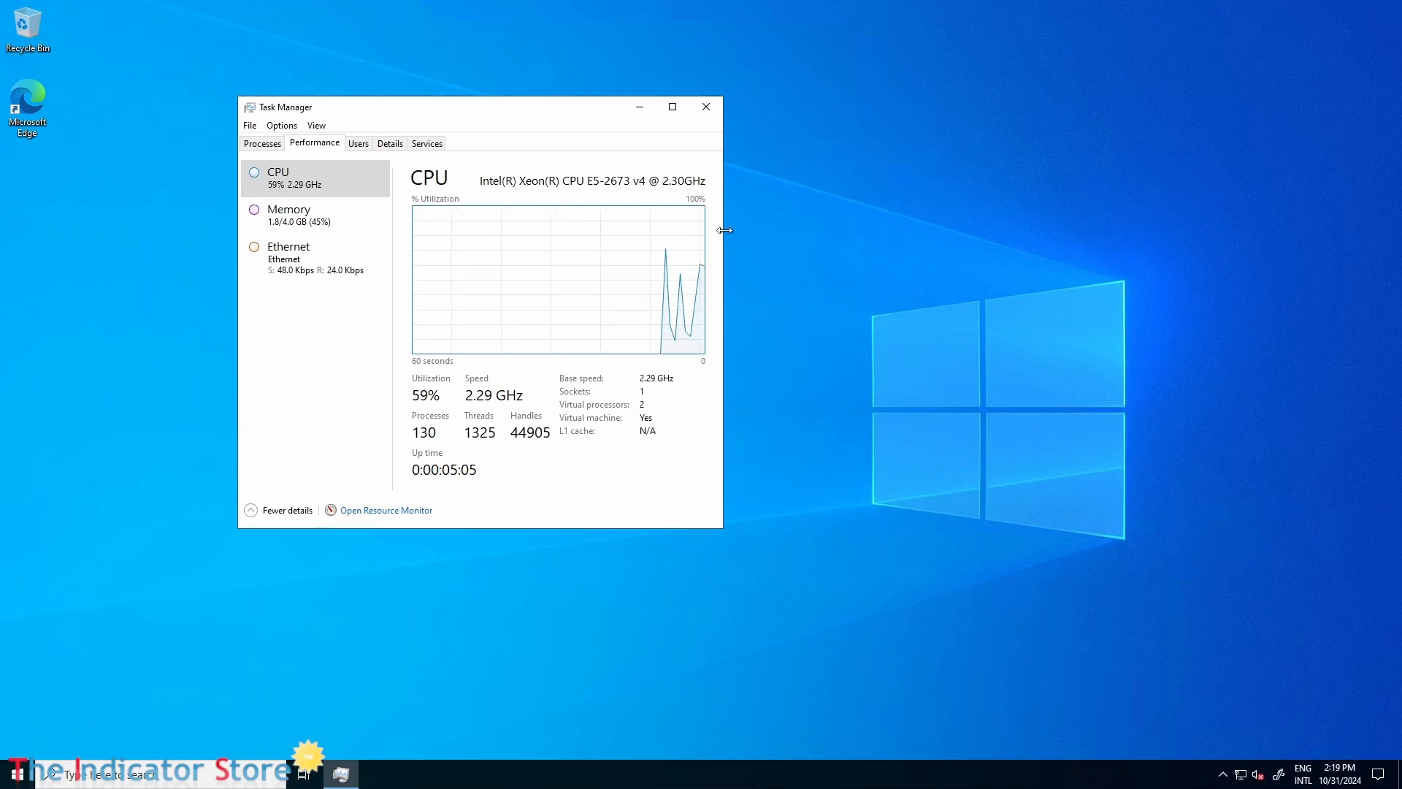
left_click_drag(724, 230, 877, 233)
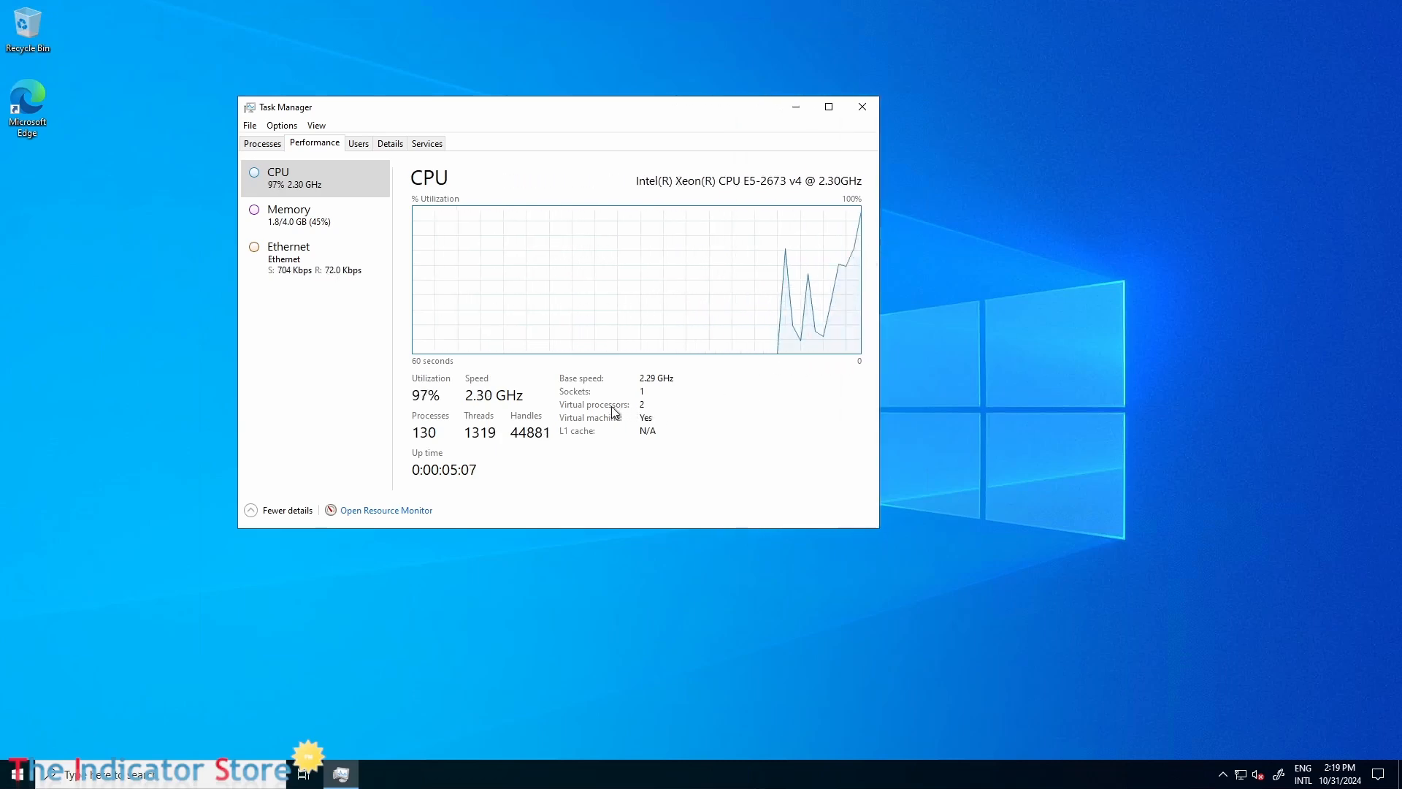
right_click(596, 287)
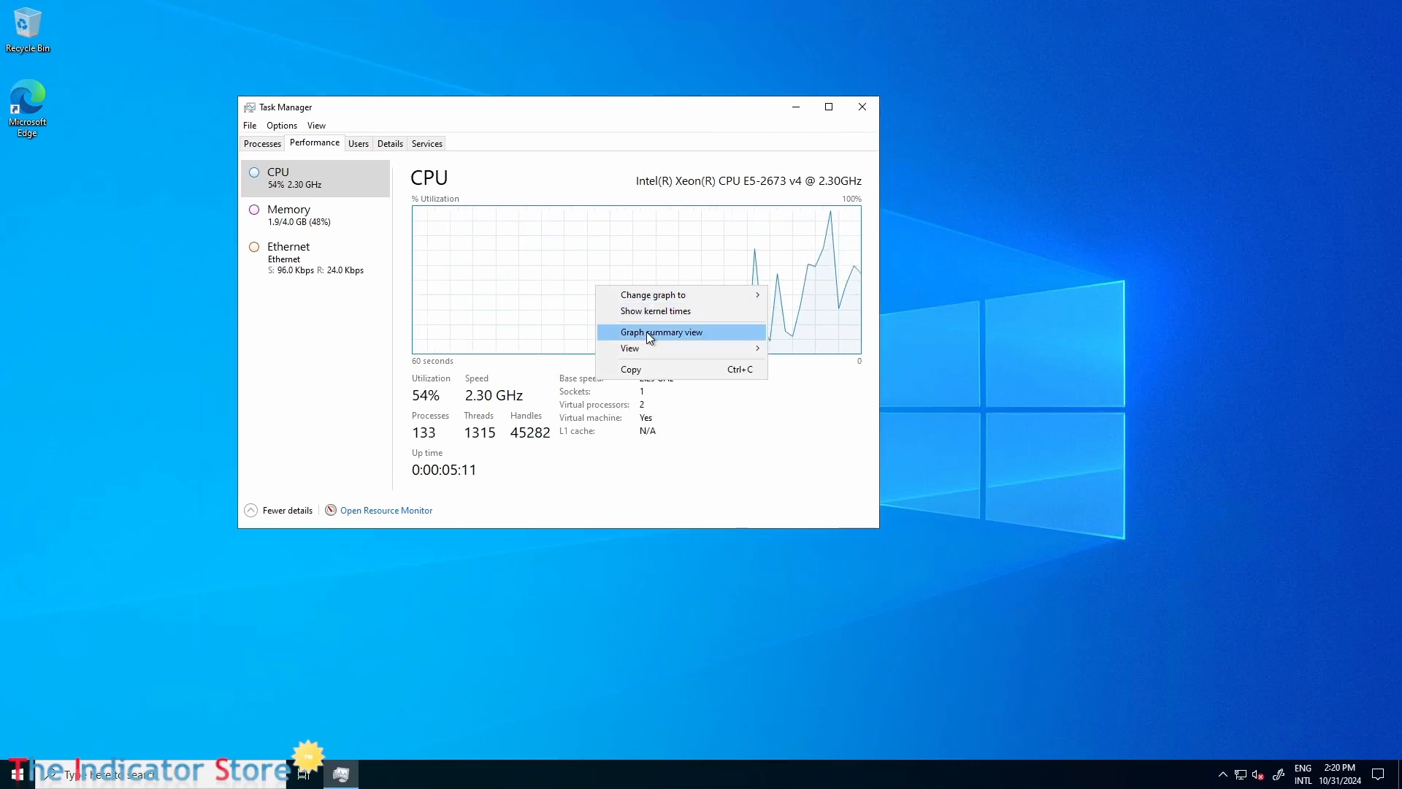
mouse_move(646, 350)
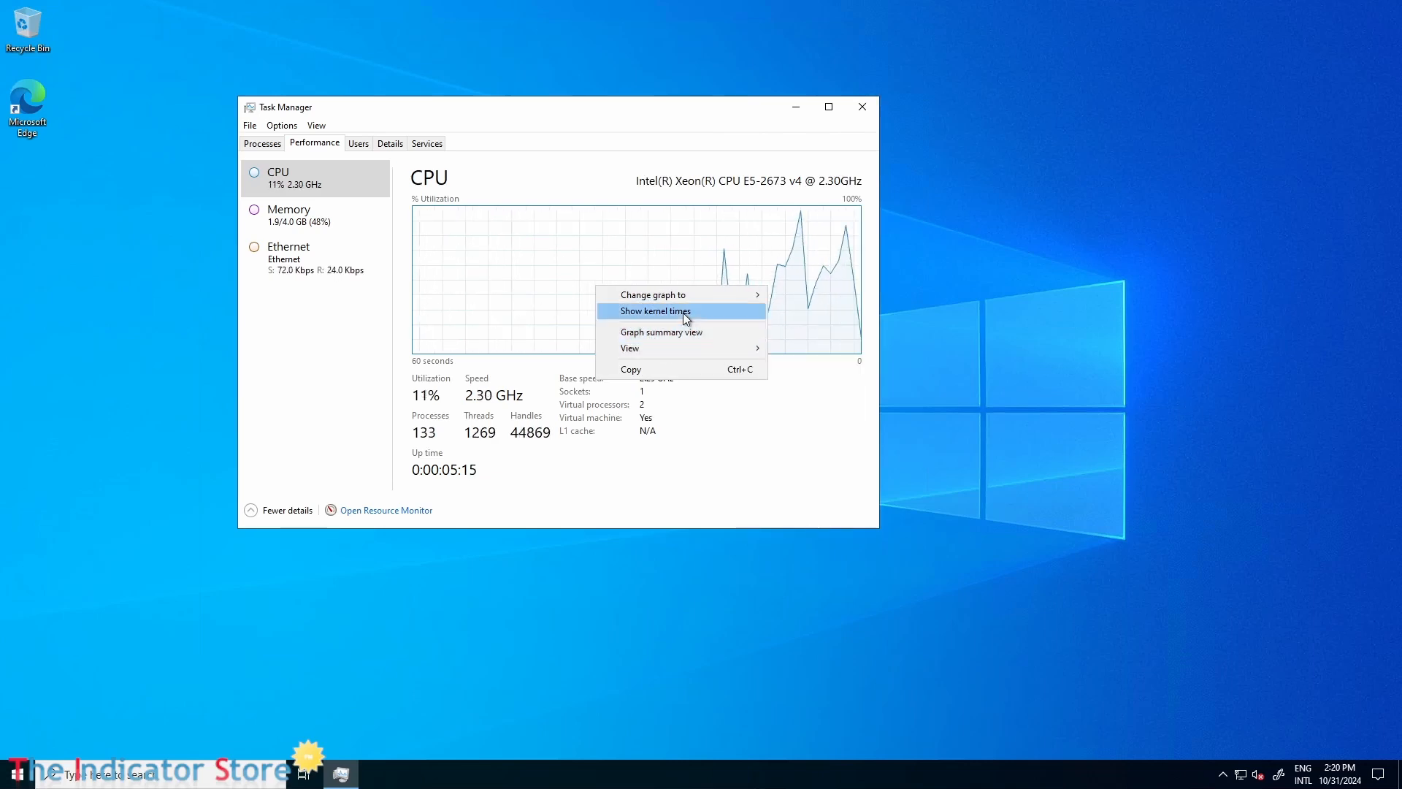
mouse_move(682, 295)
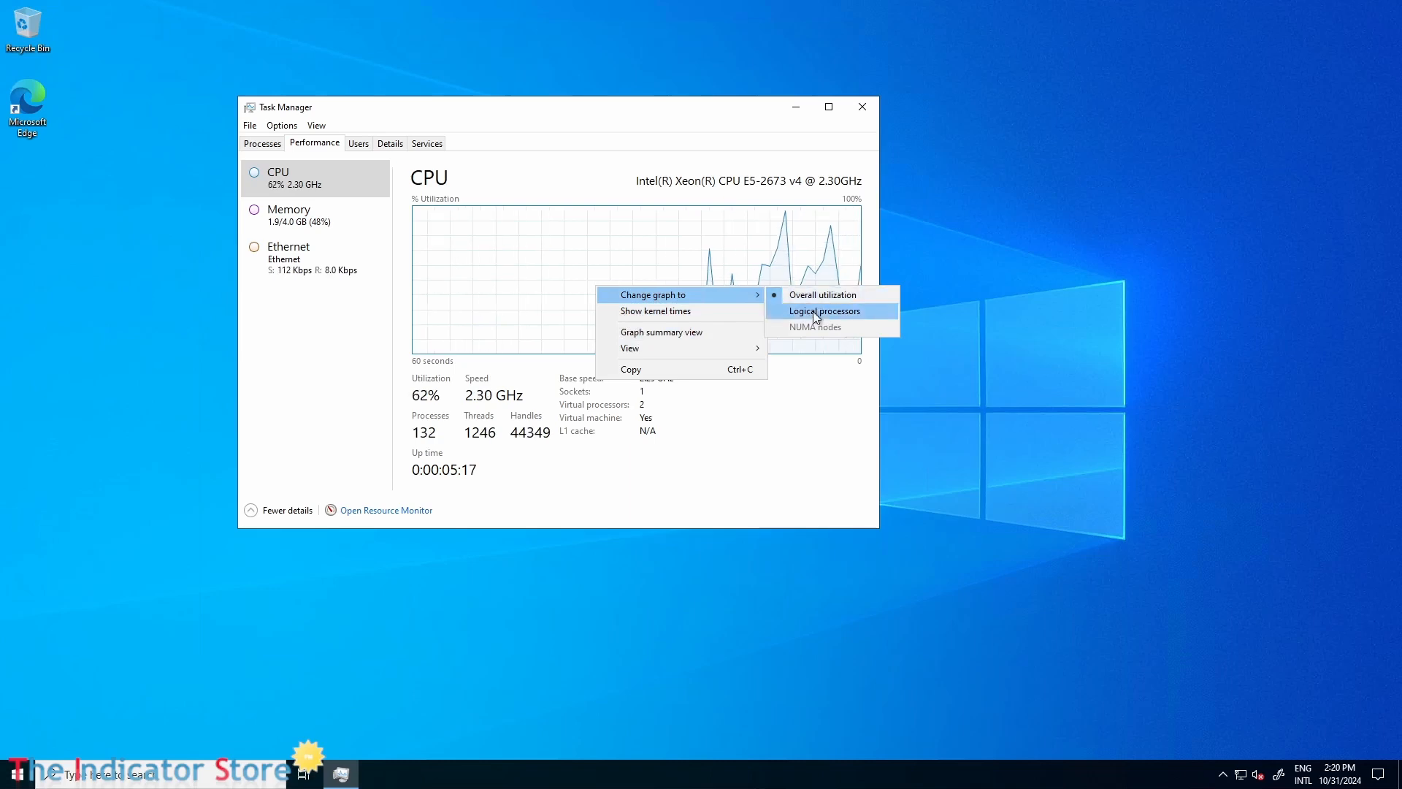
left_click(813, 311)
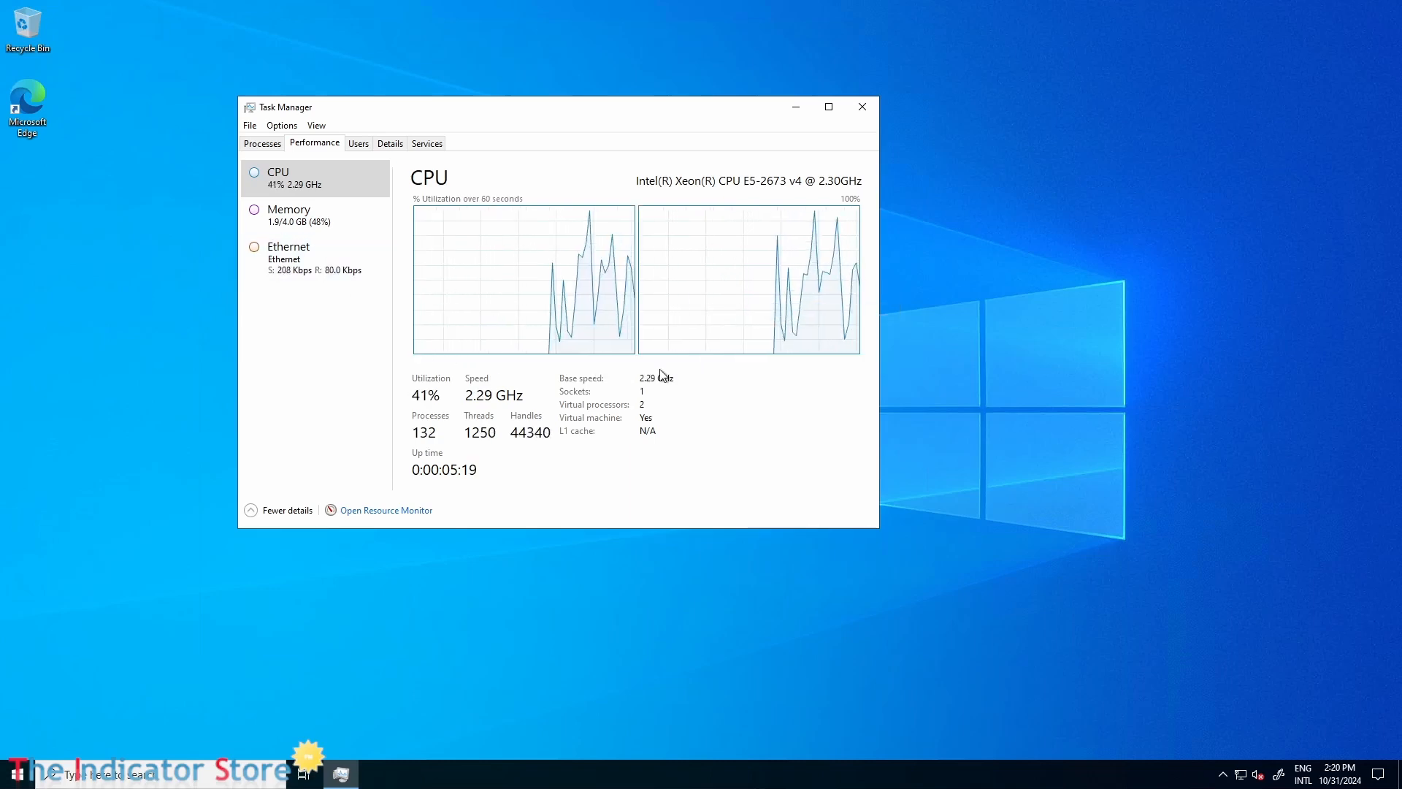
Turn on graphs in Task Manager's resource list, show the Memory details and move the window clear of the desktop icons.
right_click(303, 237)
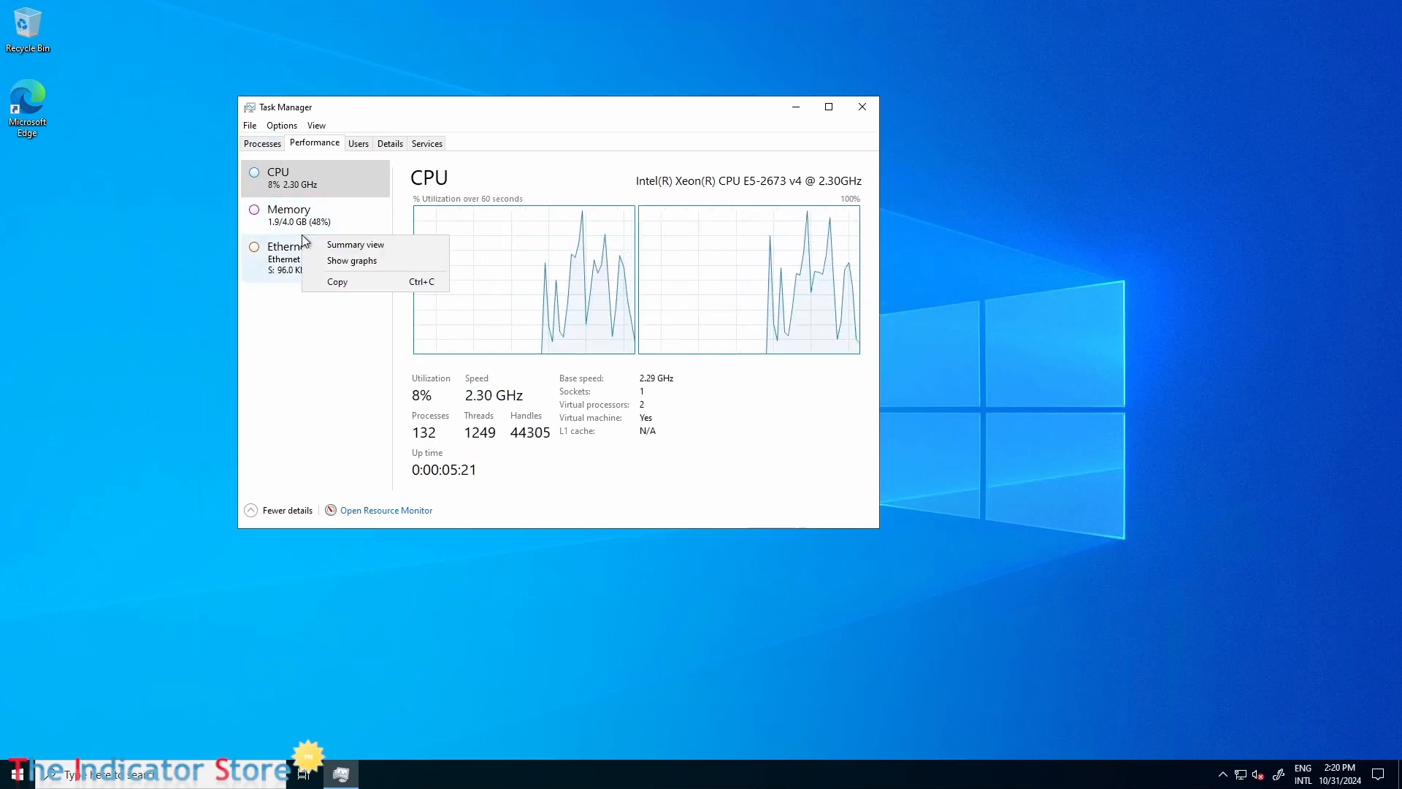
left_click(351, 263)
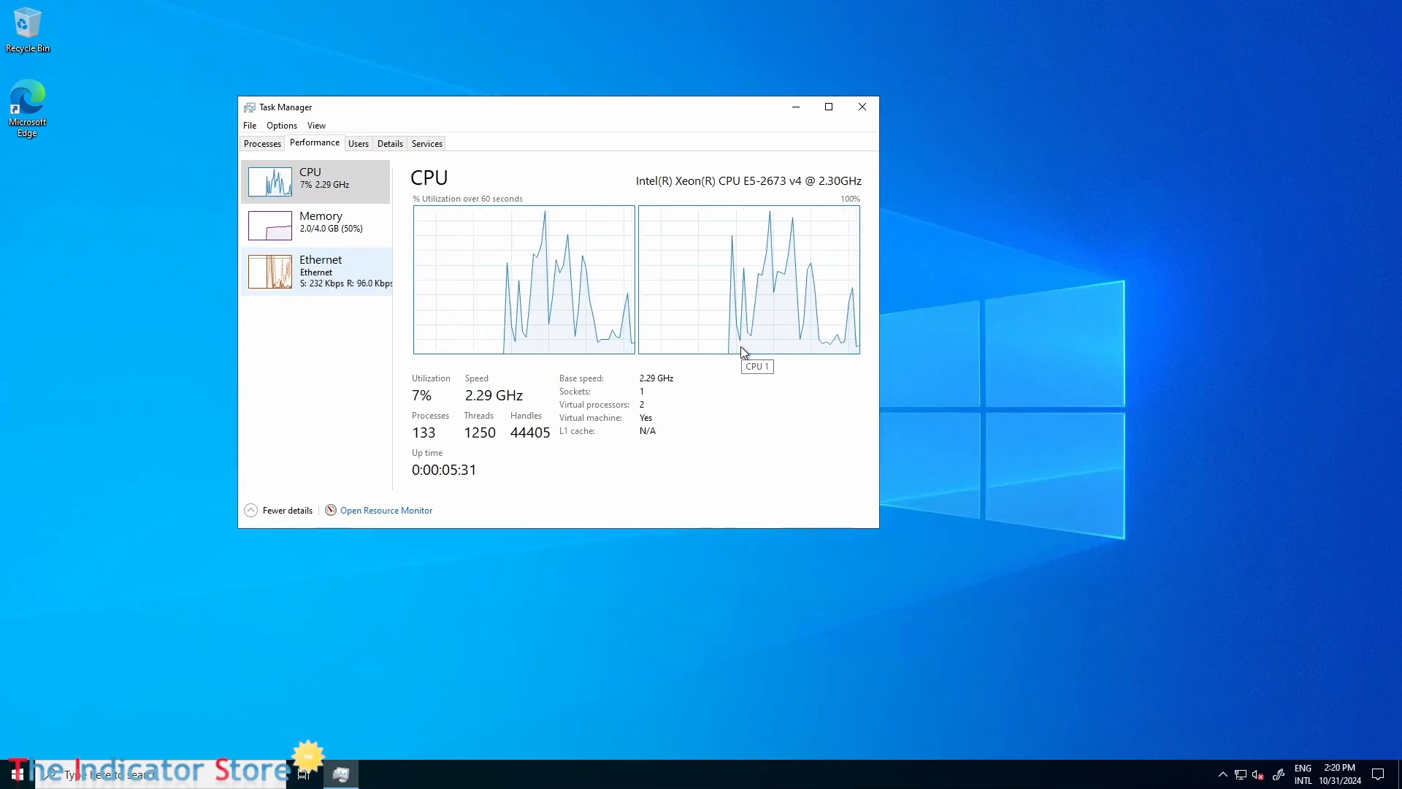
left_click(321, 240)
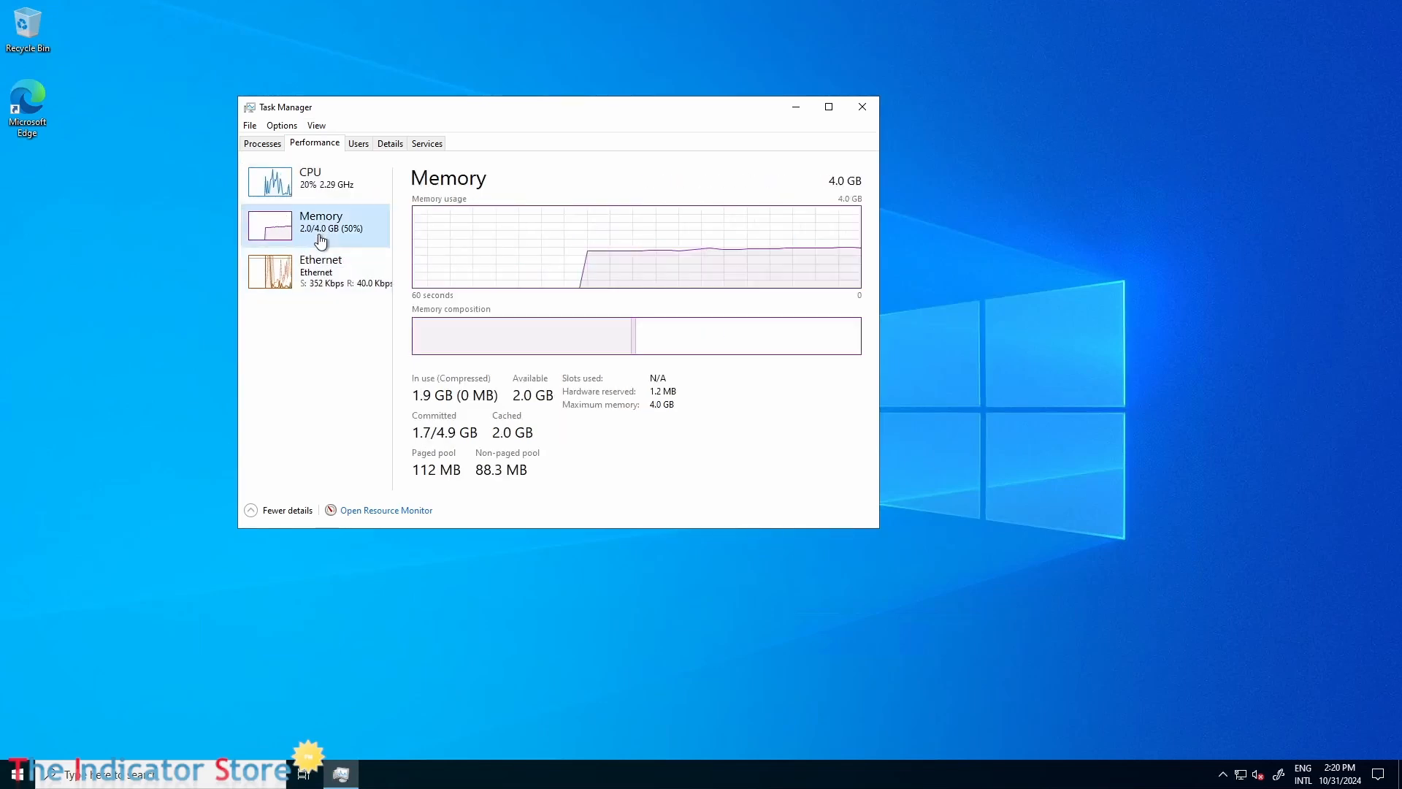
left_click_drag(589, 110, 979, 110)
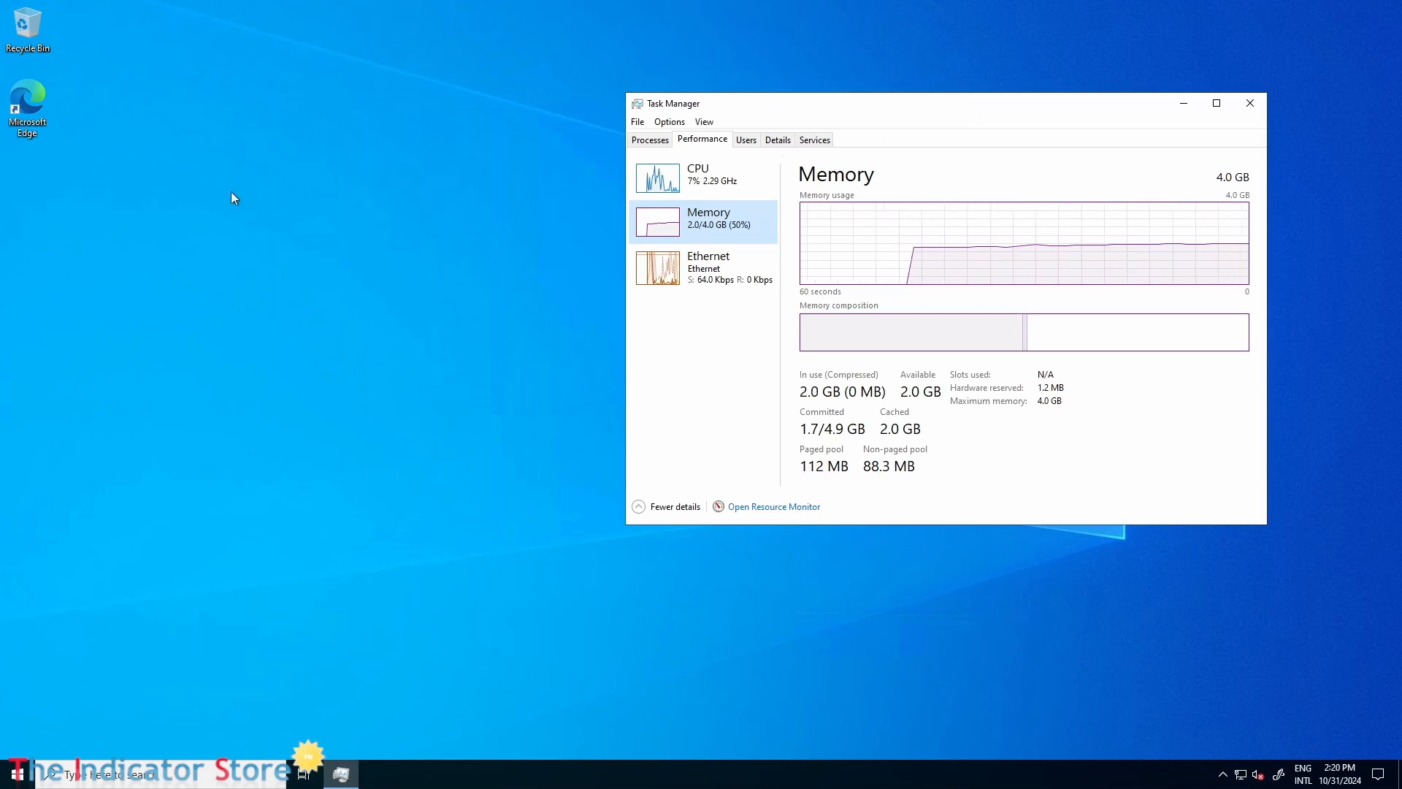
Open Microsoft Edge and finish its first-run setup without signing in, declining regular data import, Google data and personalized Microsoft experiences.
double_click(19, 107)
left_click(19, 106)
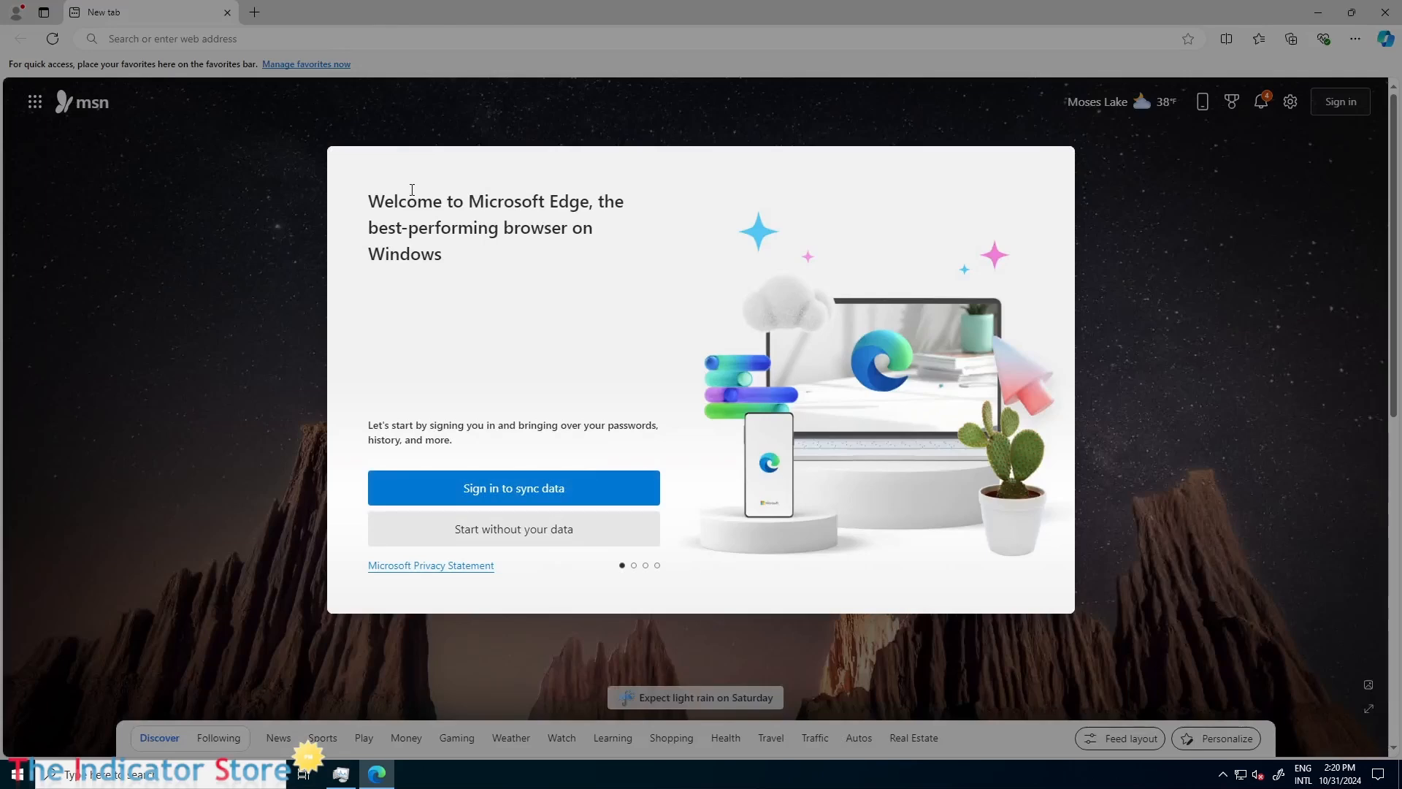
left_click(519, 531)
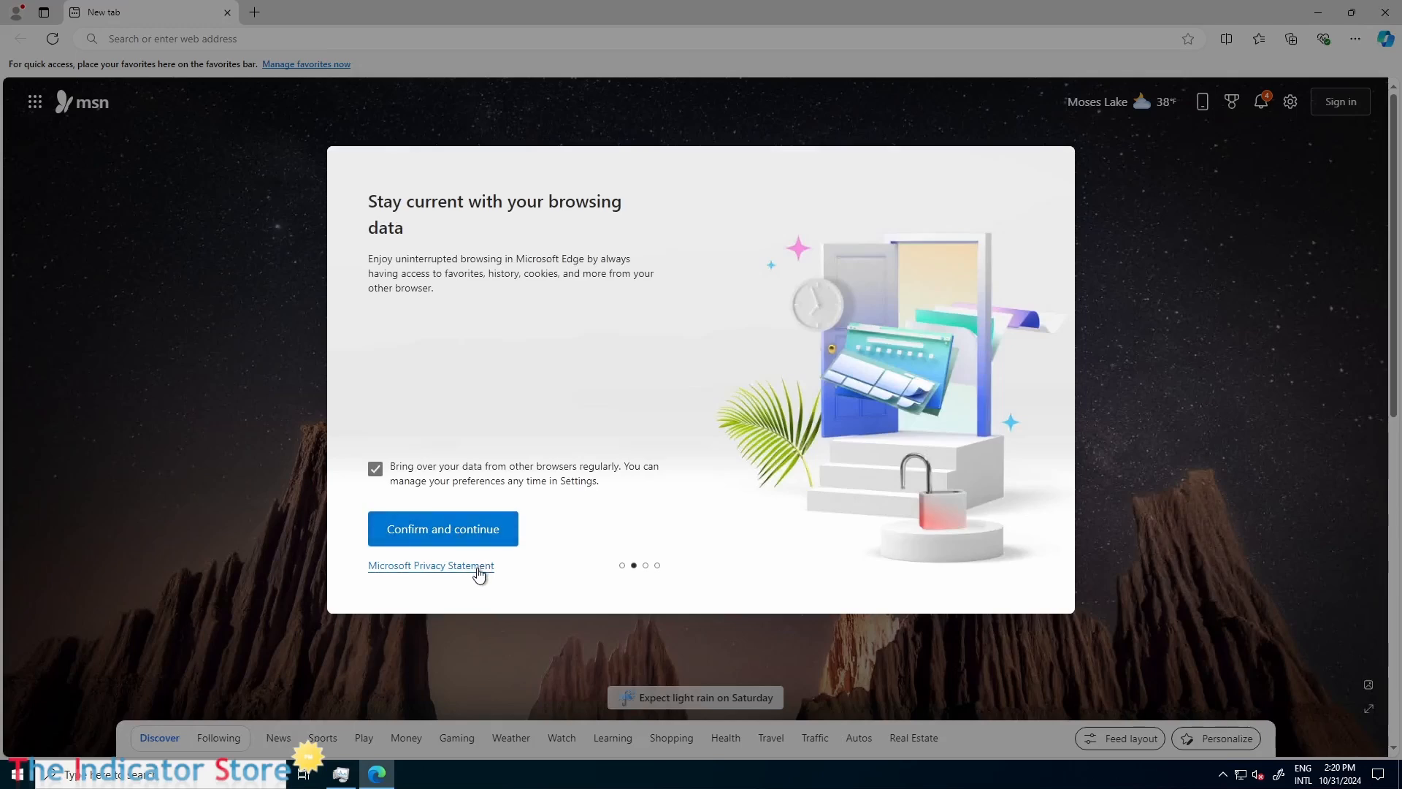
left_click(375, 469)
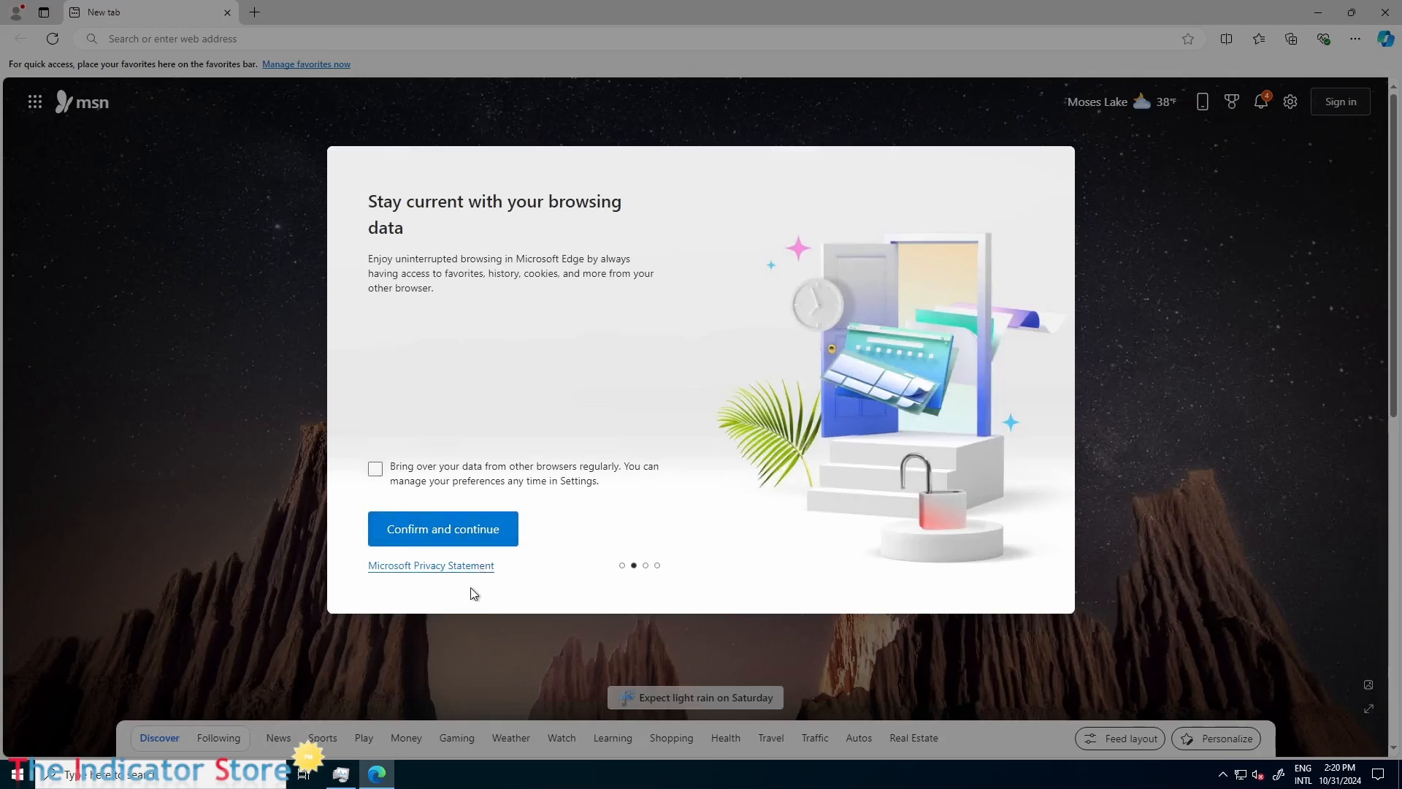
left_click(459, 538)
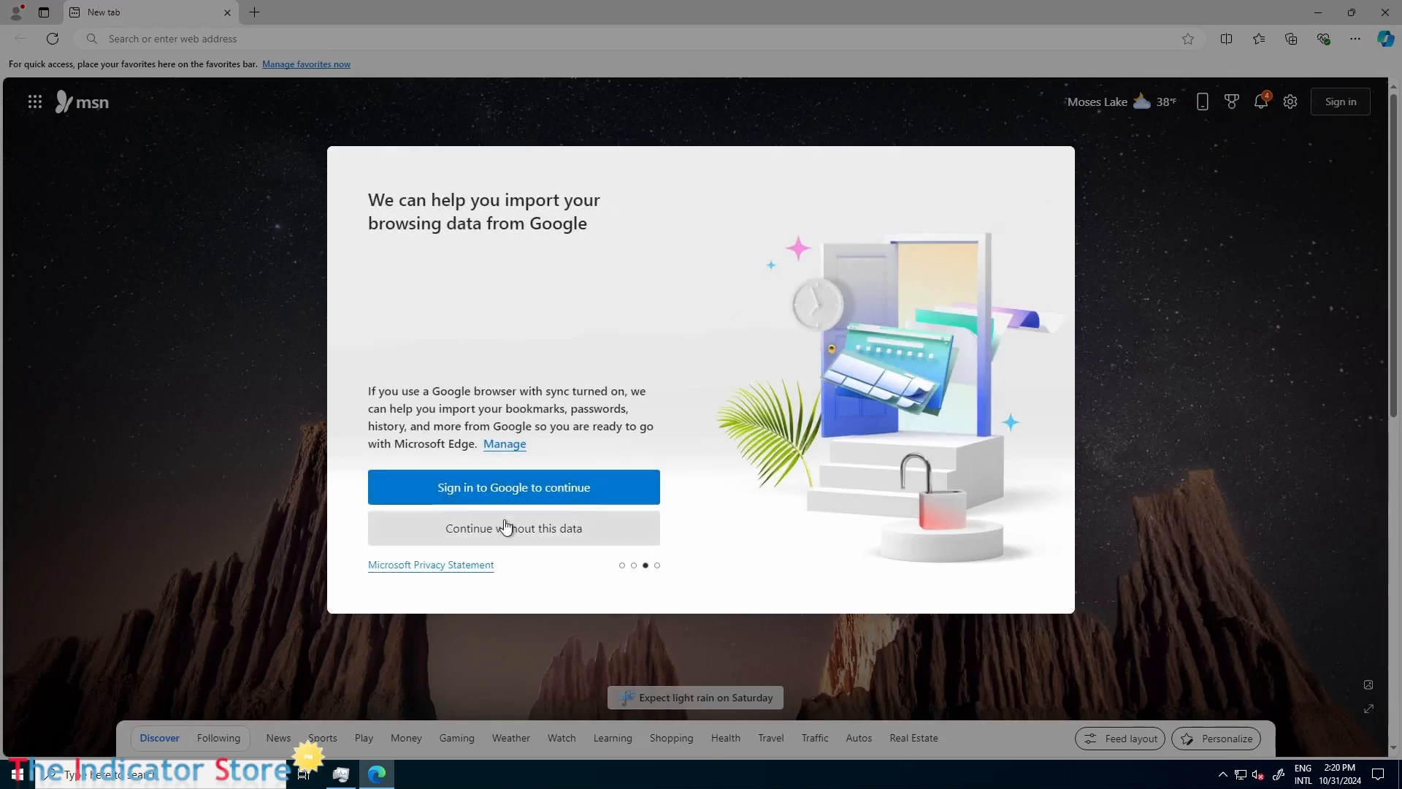
left_click(506, 527)
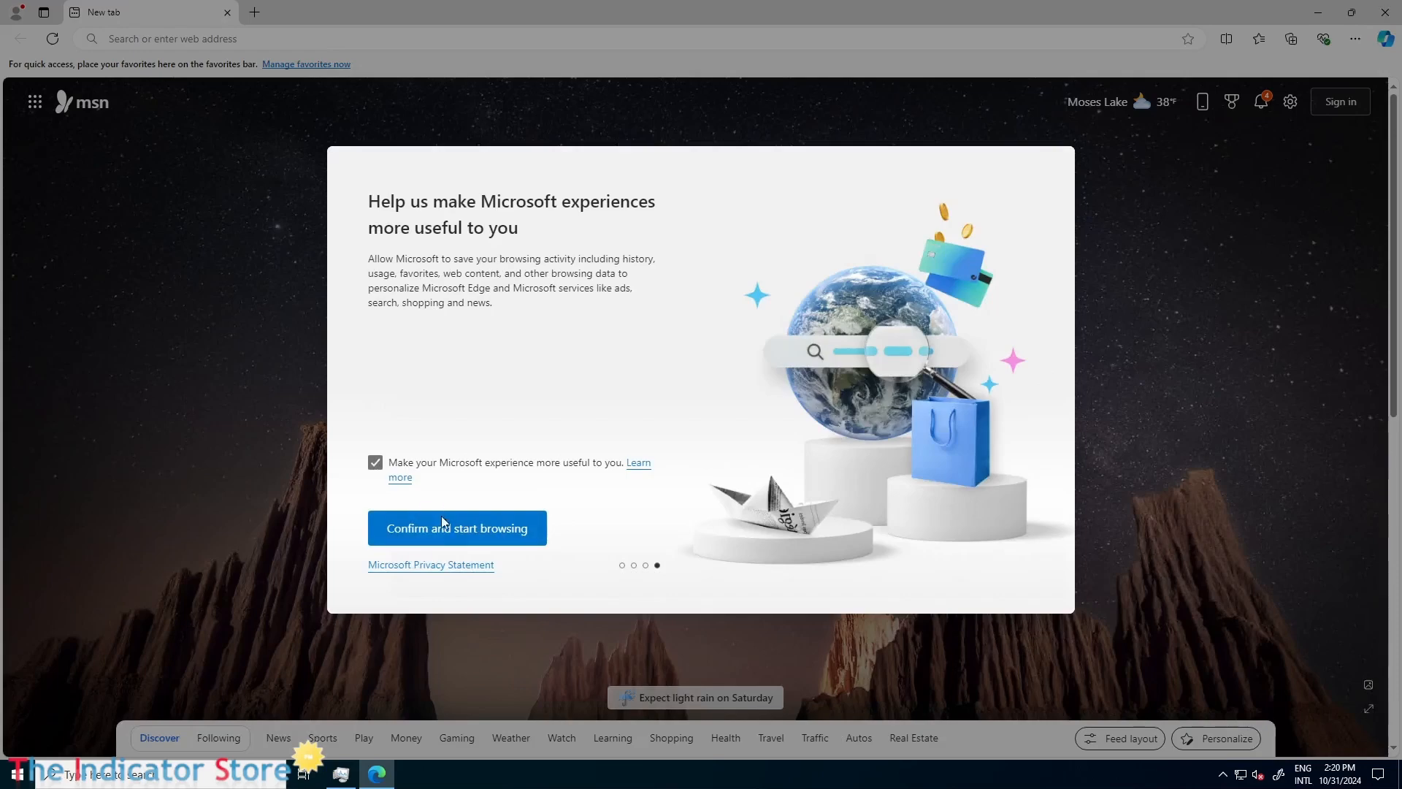
left_click(375, 462)
left_click(448, 531)
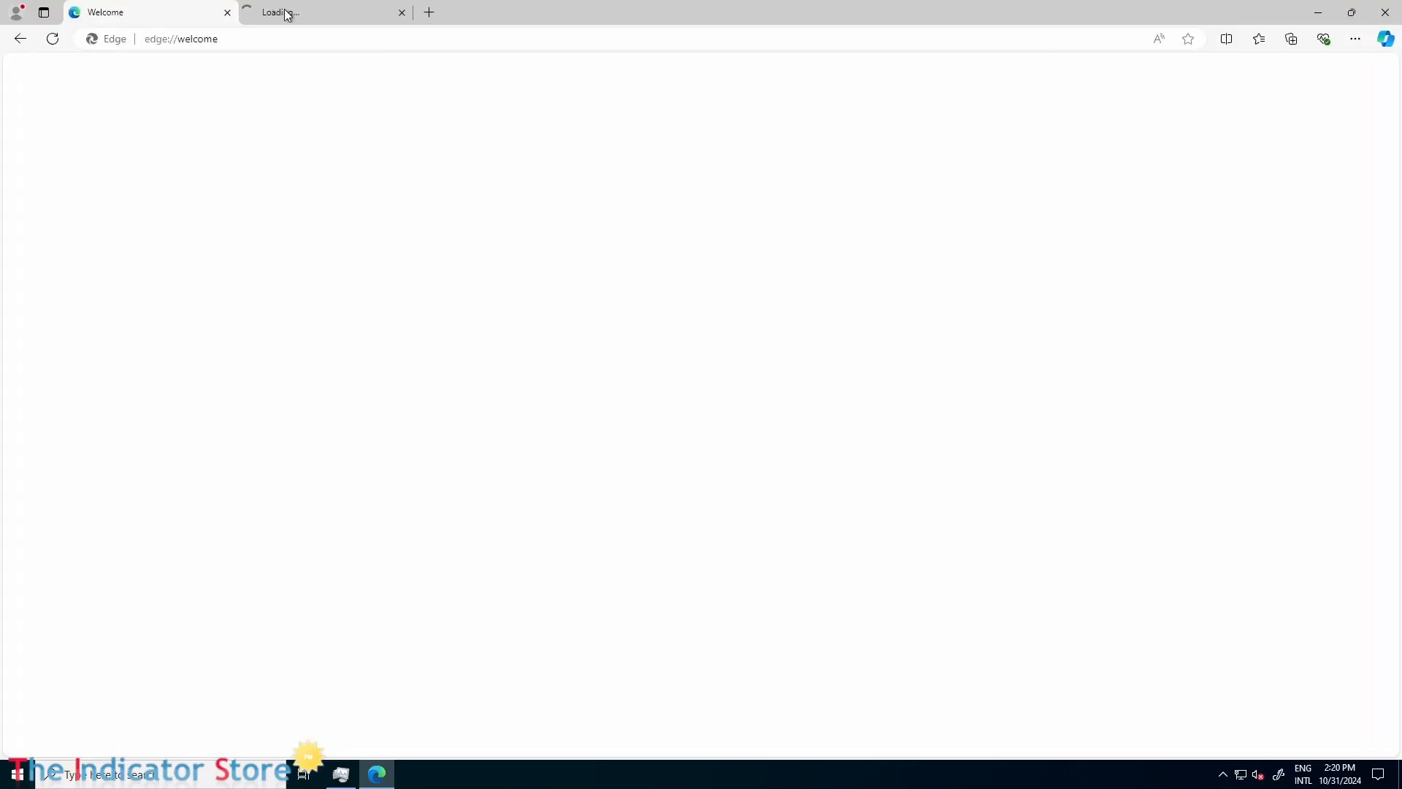
Close the extra Welcome to Microsoft Edge tab, search the web for "ninjatrader" and open the official NinjaTrader site.
left_click(401, 12)
left_click(333, 42)
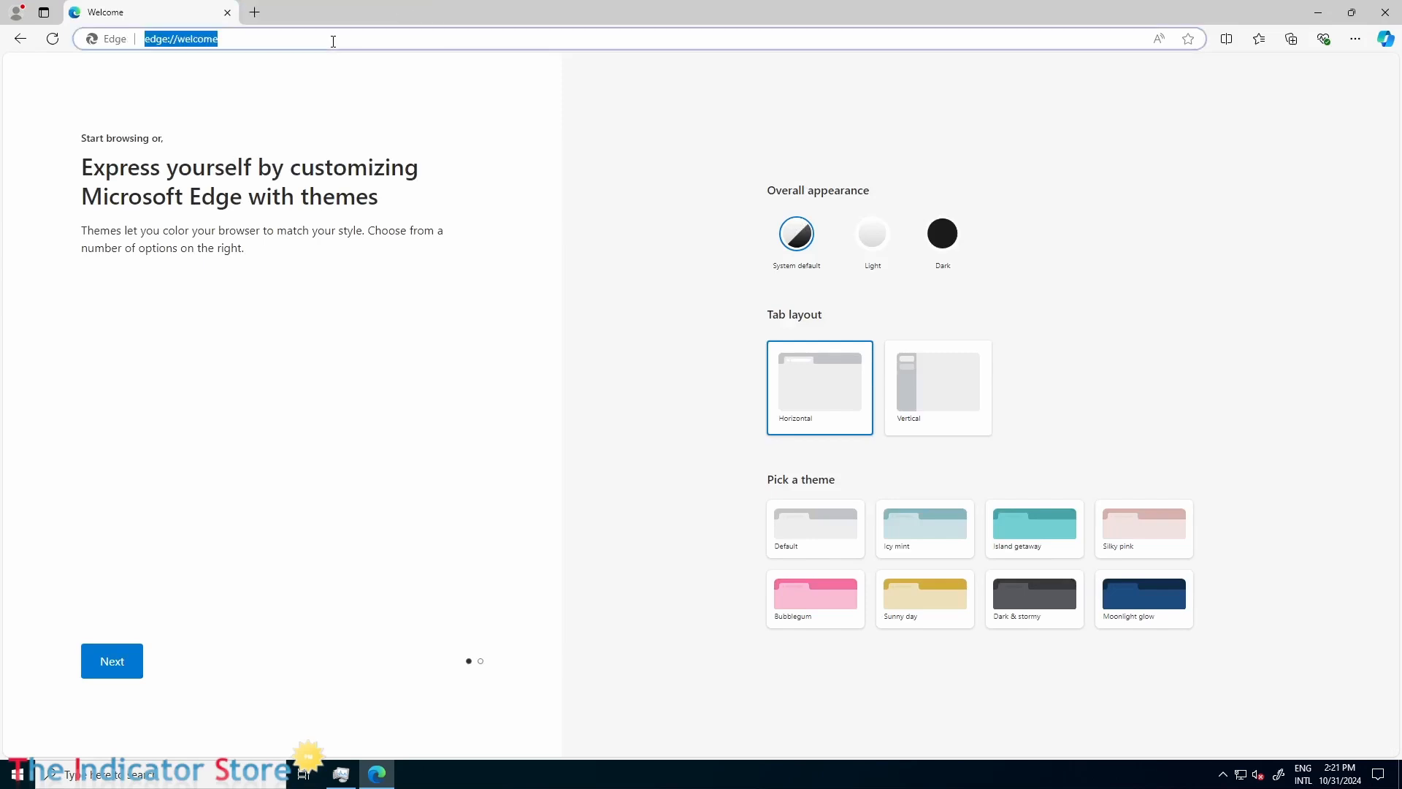
type("ninjatrader")
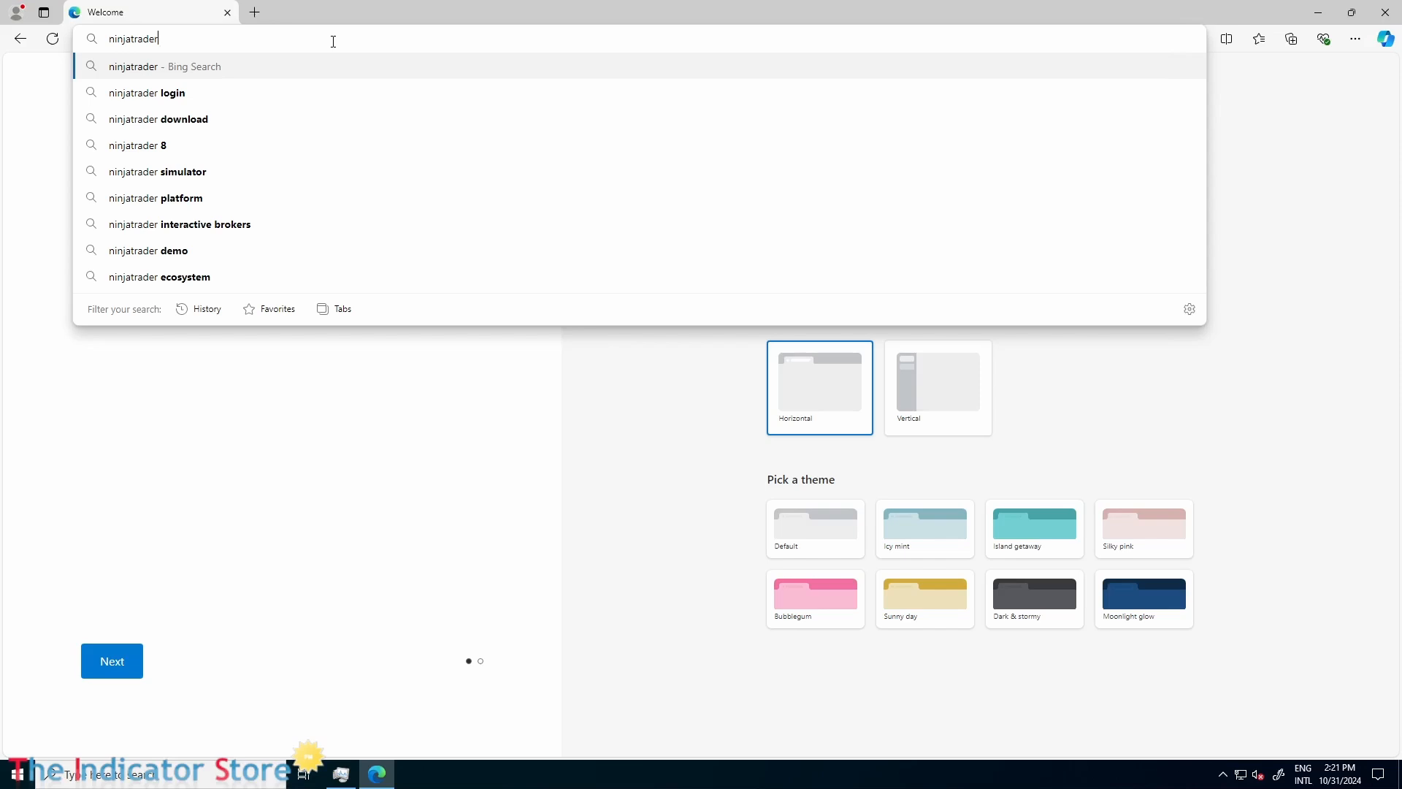
key("Return")
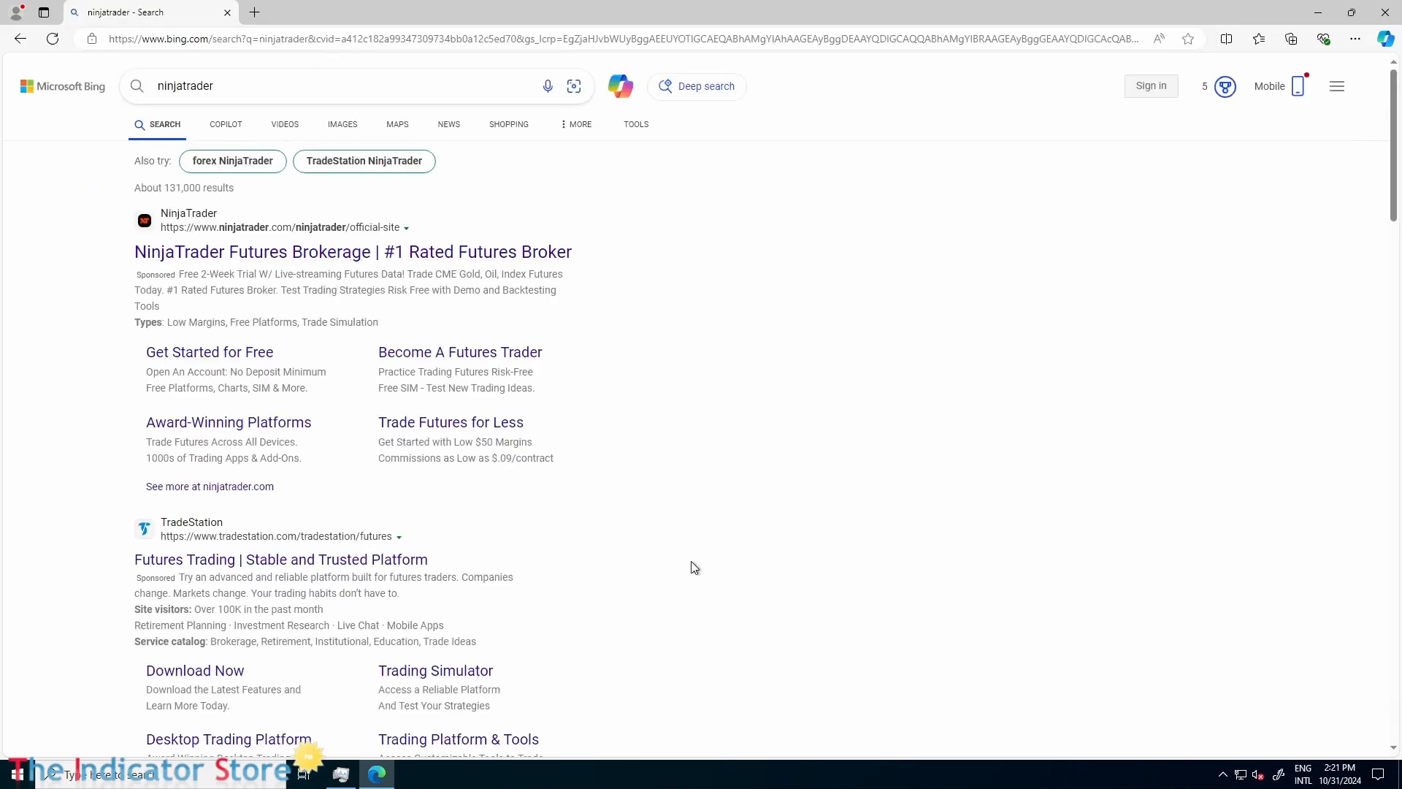
left_click(294, 253)
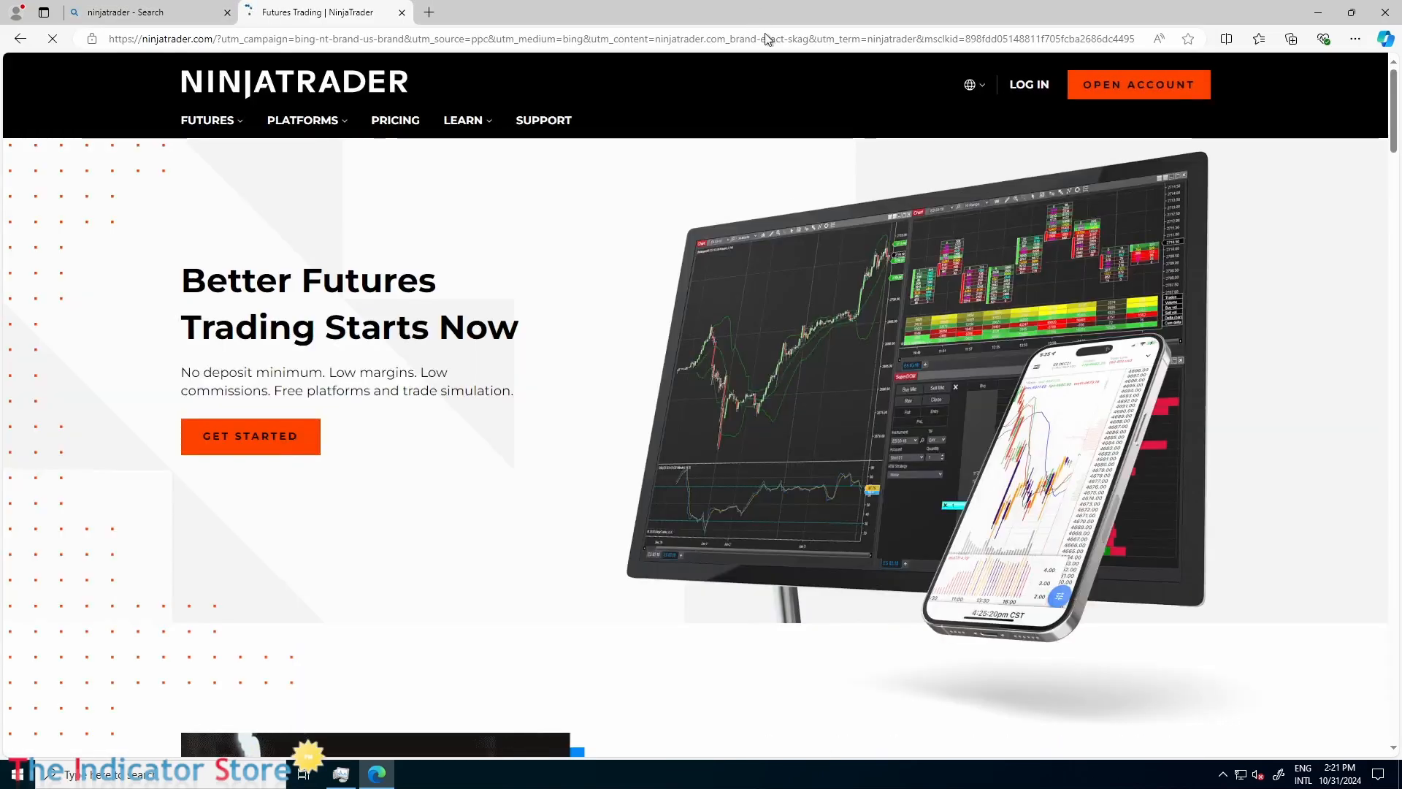
Restore the browser window, widen it so the site's full navigation fits, and maximize it again.
key("super+Down")
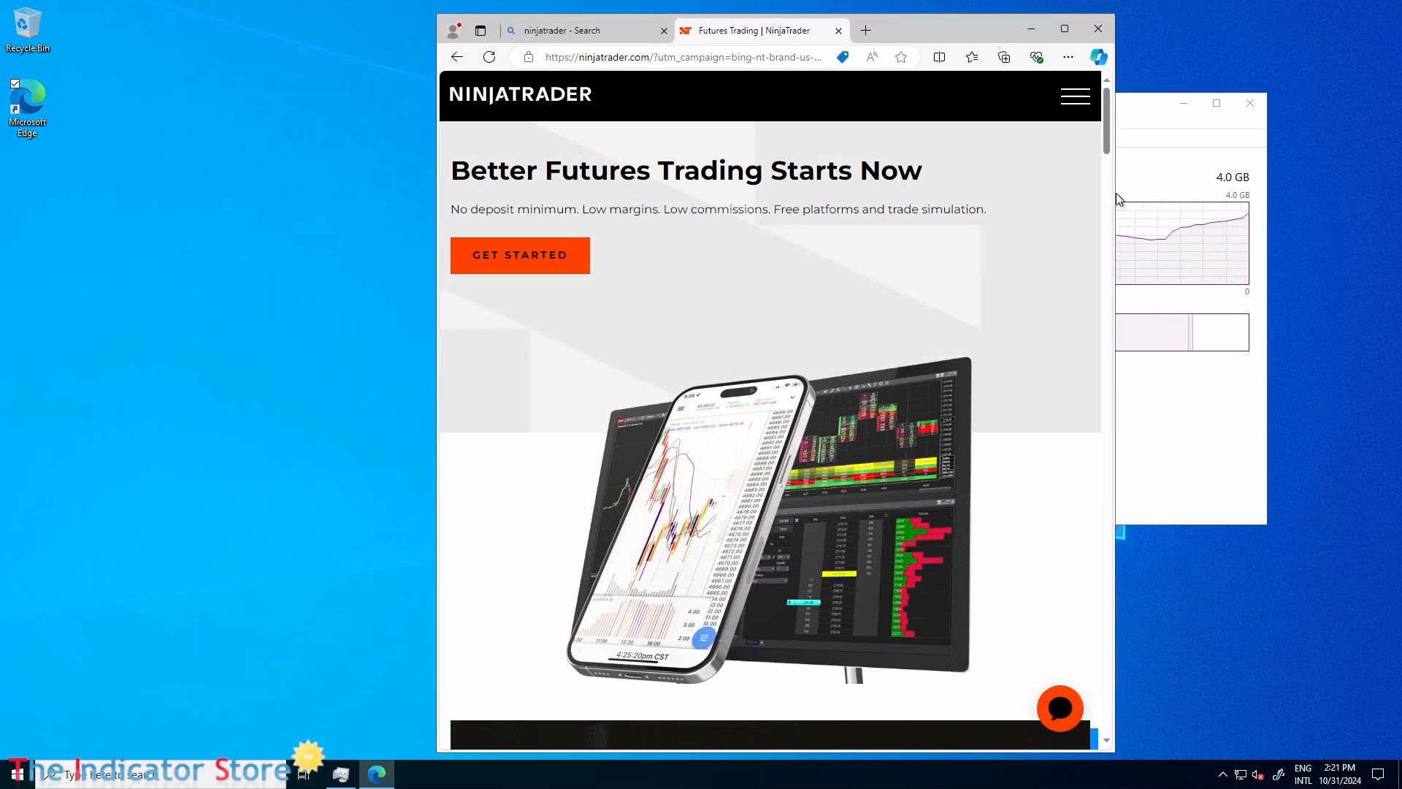
left_click_drag(1116, 192, 1363, 233)
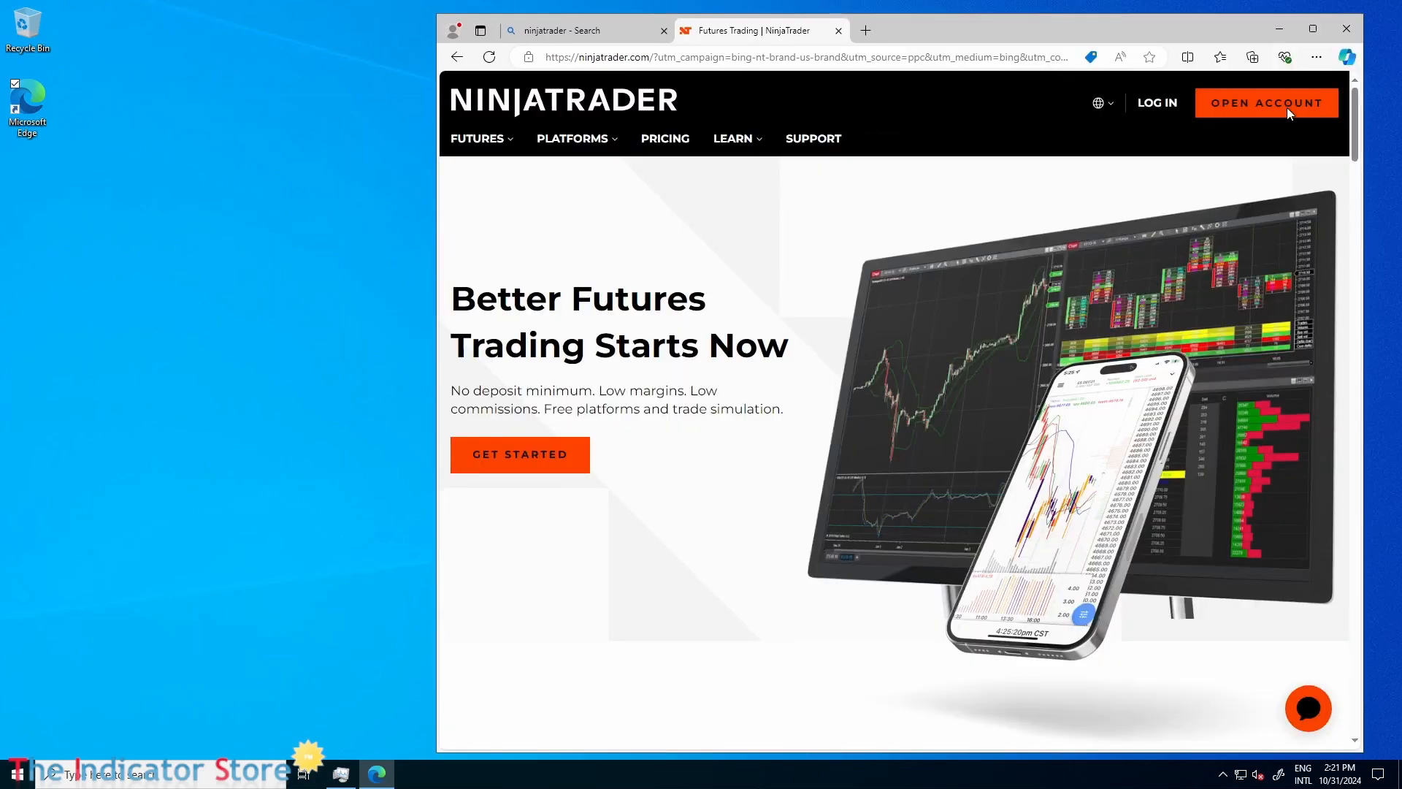
double_click(1211, 31)
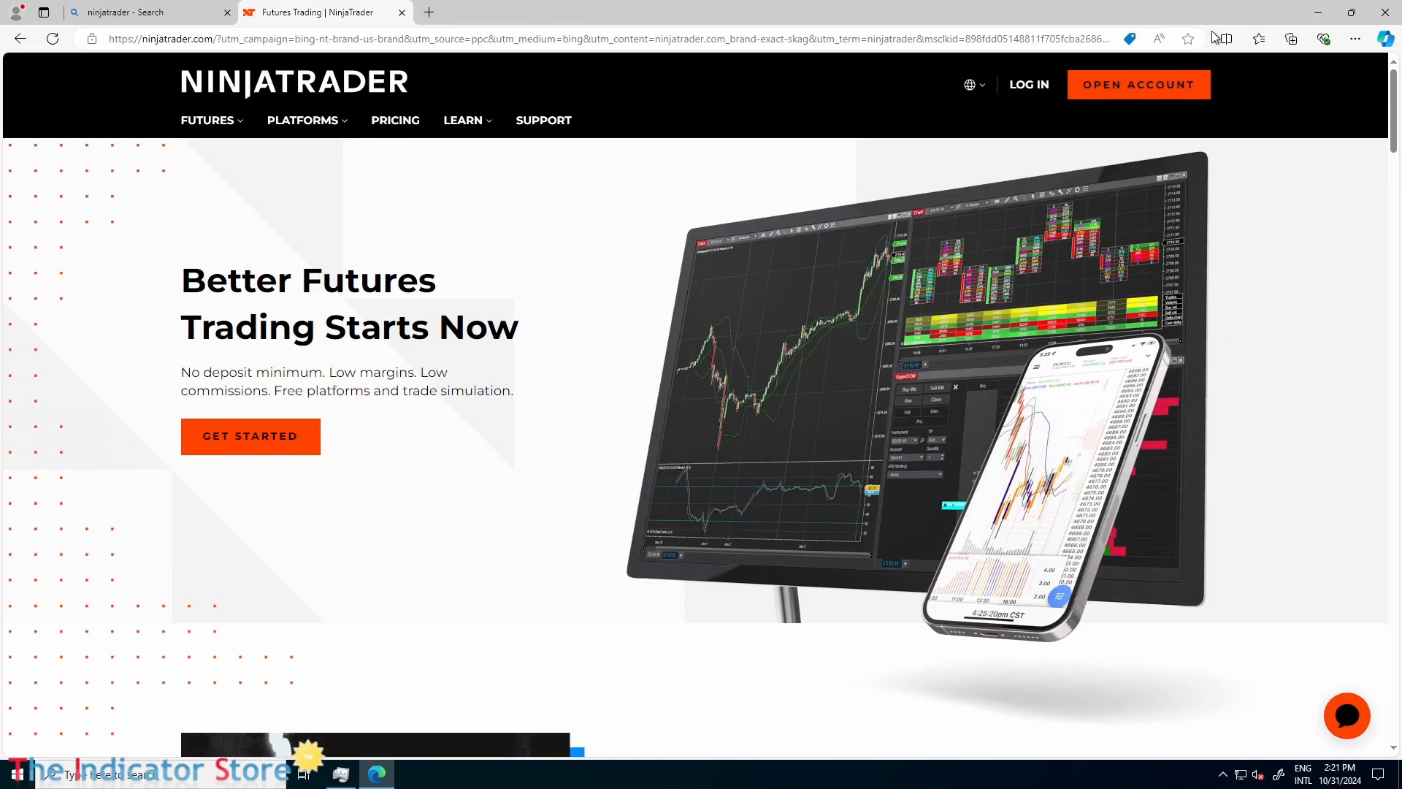
Log in to the NinjaTrader account with its username and password and save the password in the browser.
left_click(1032, 86)
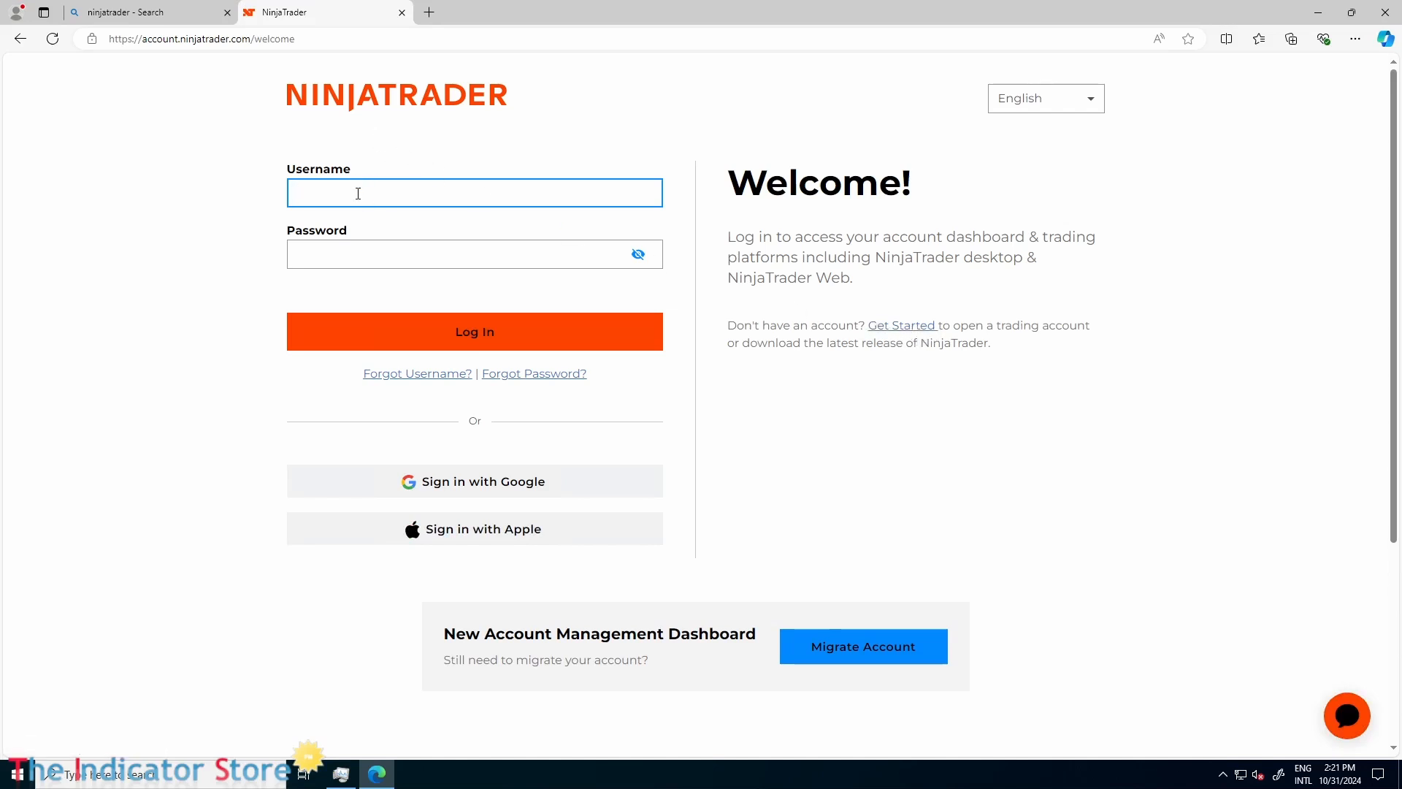
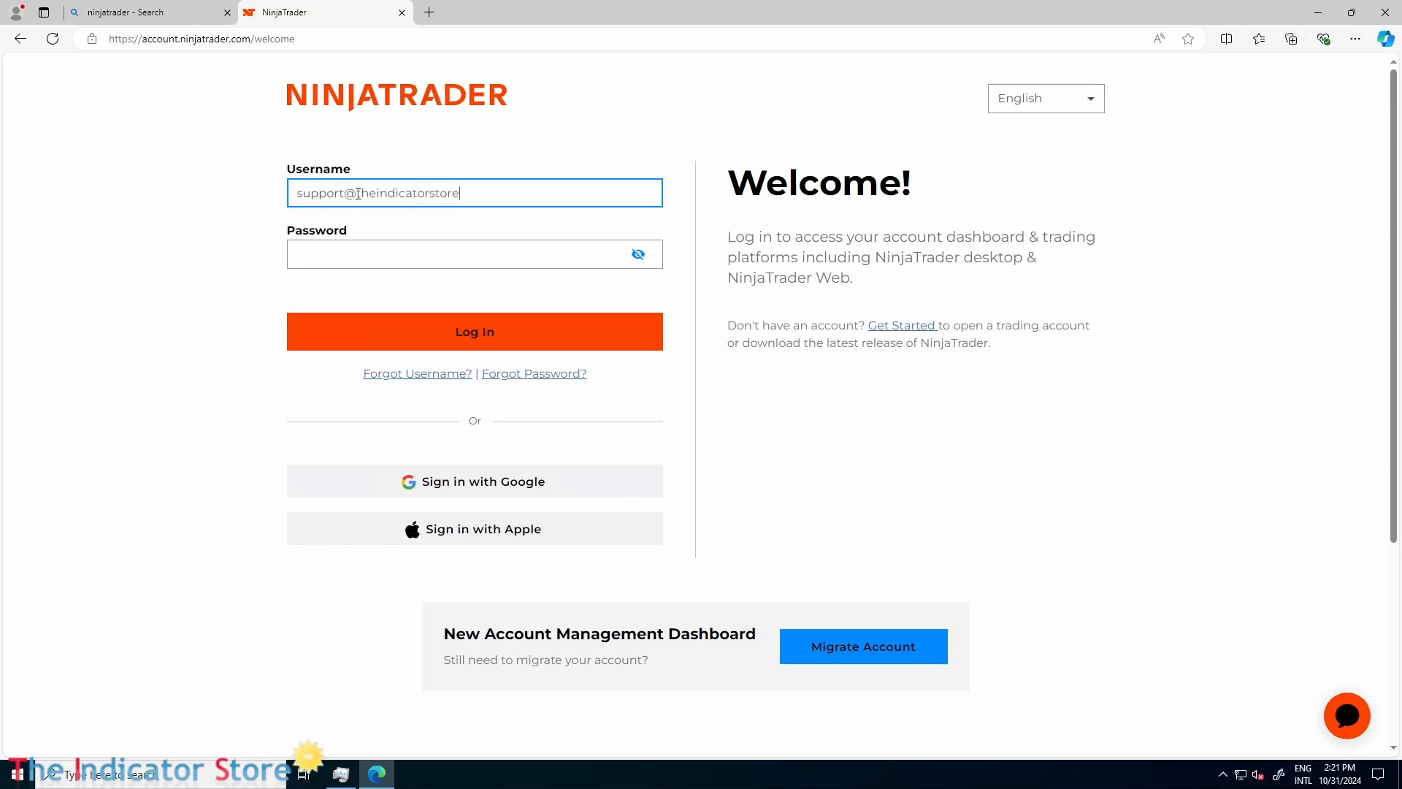
left_click(356, 257)
type("********")
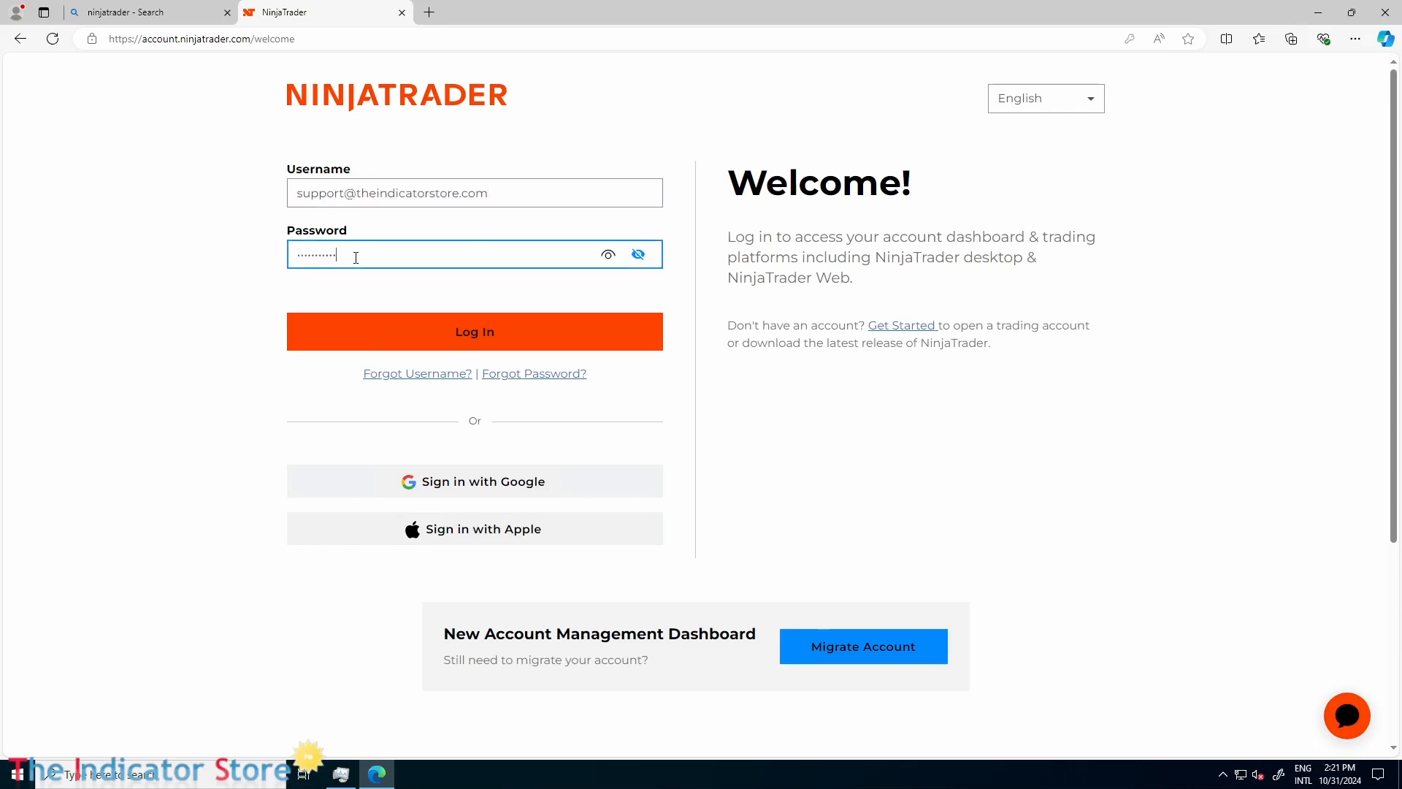
left_click(511, 332)
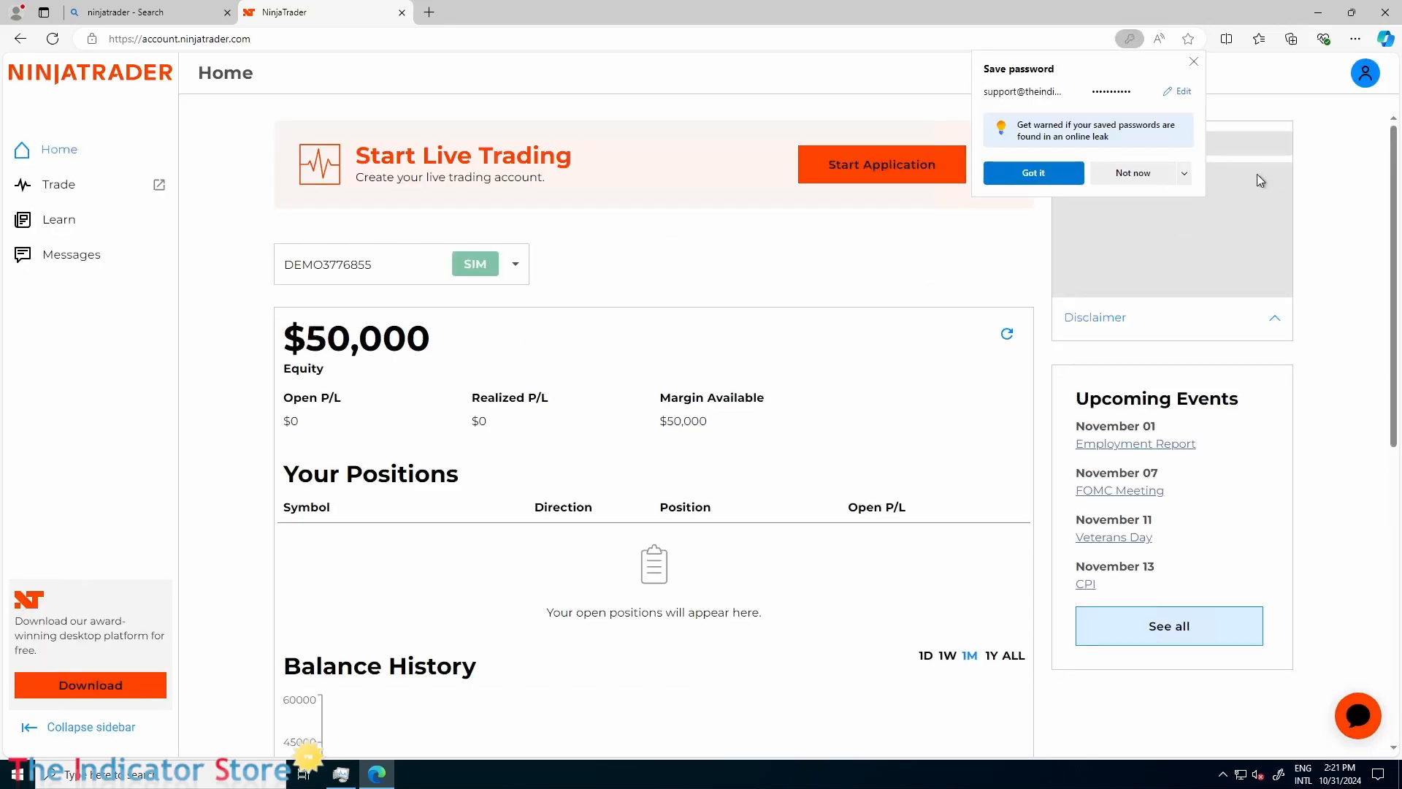
left_click(1032, 169)
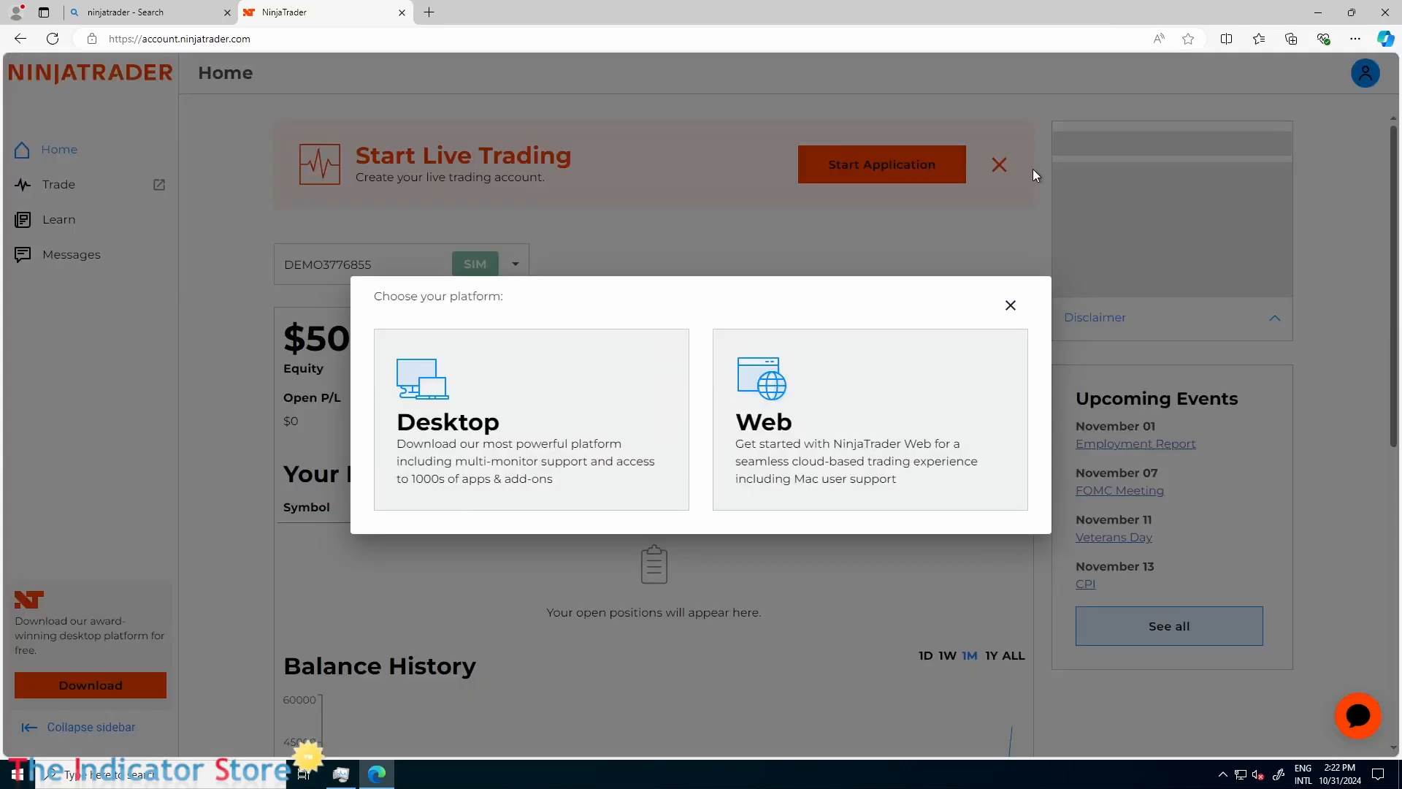
Dismiss the platform choice and download the most recent release of the NinjaTrader desktop application.
left_click(1010, 306)
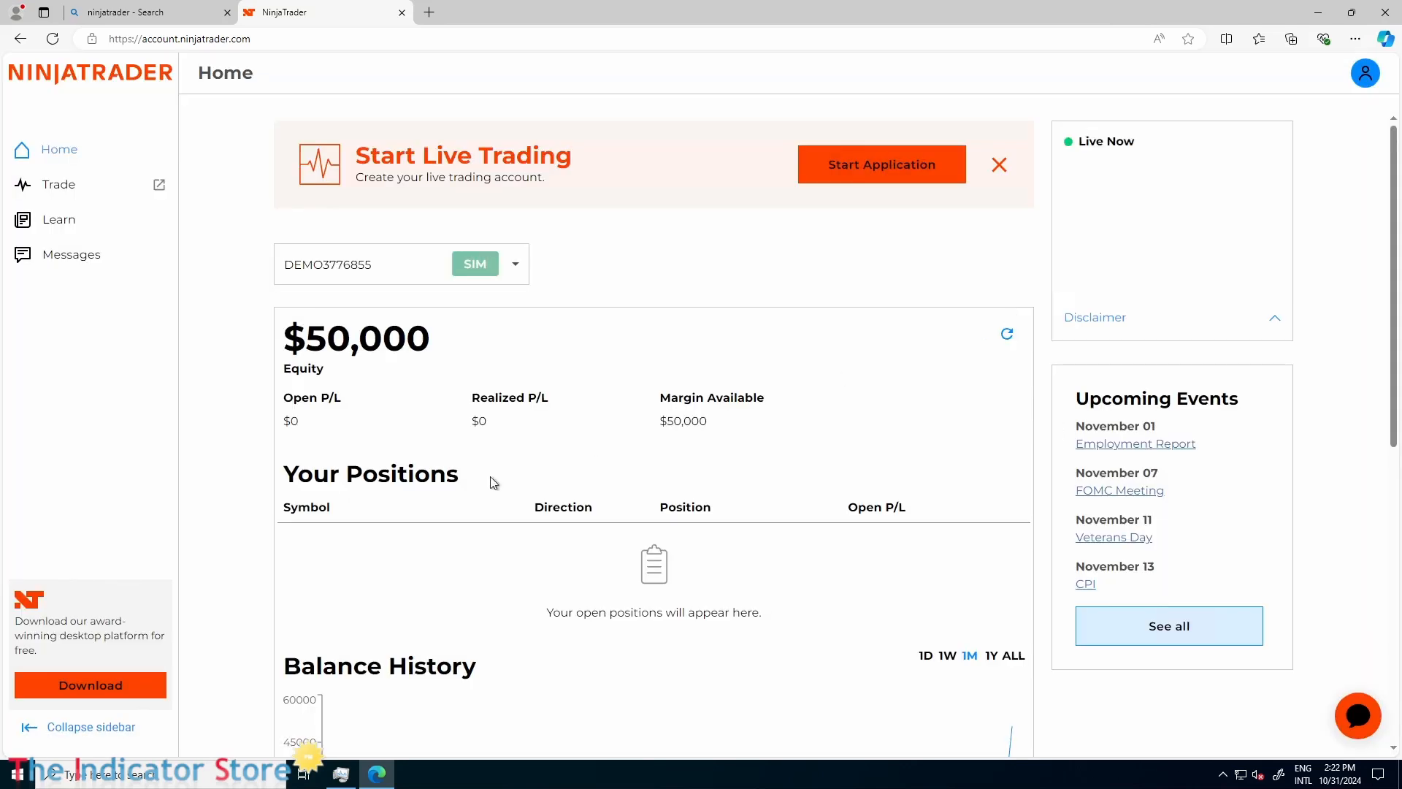
left_click(103, 693)
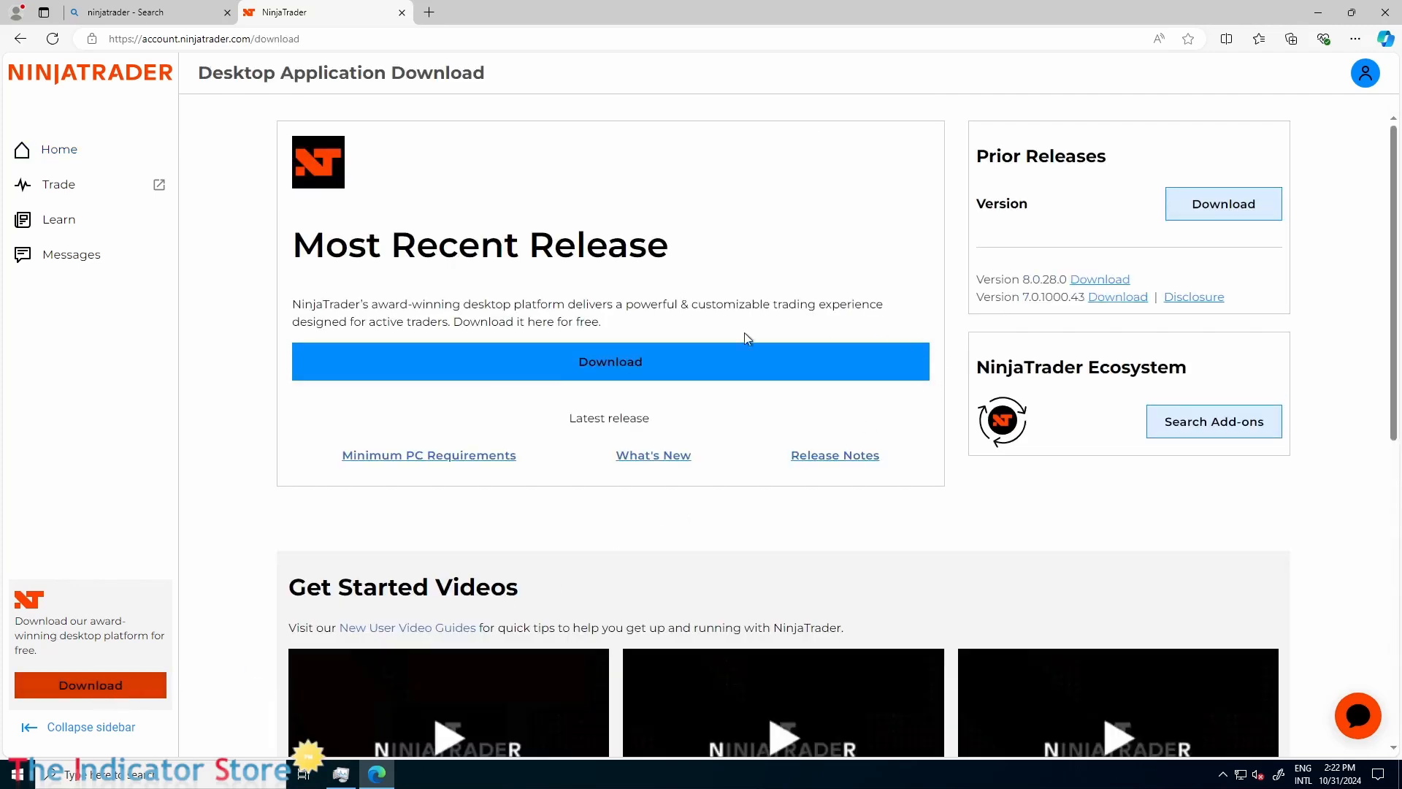
left_click(597, 369)
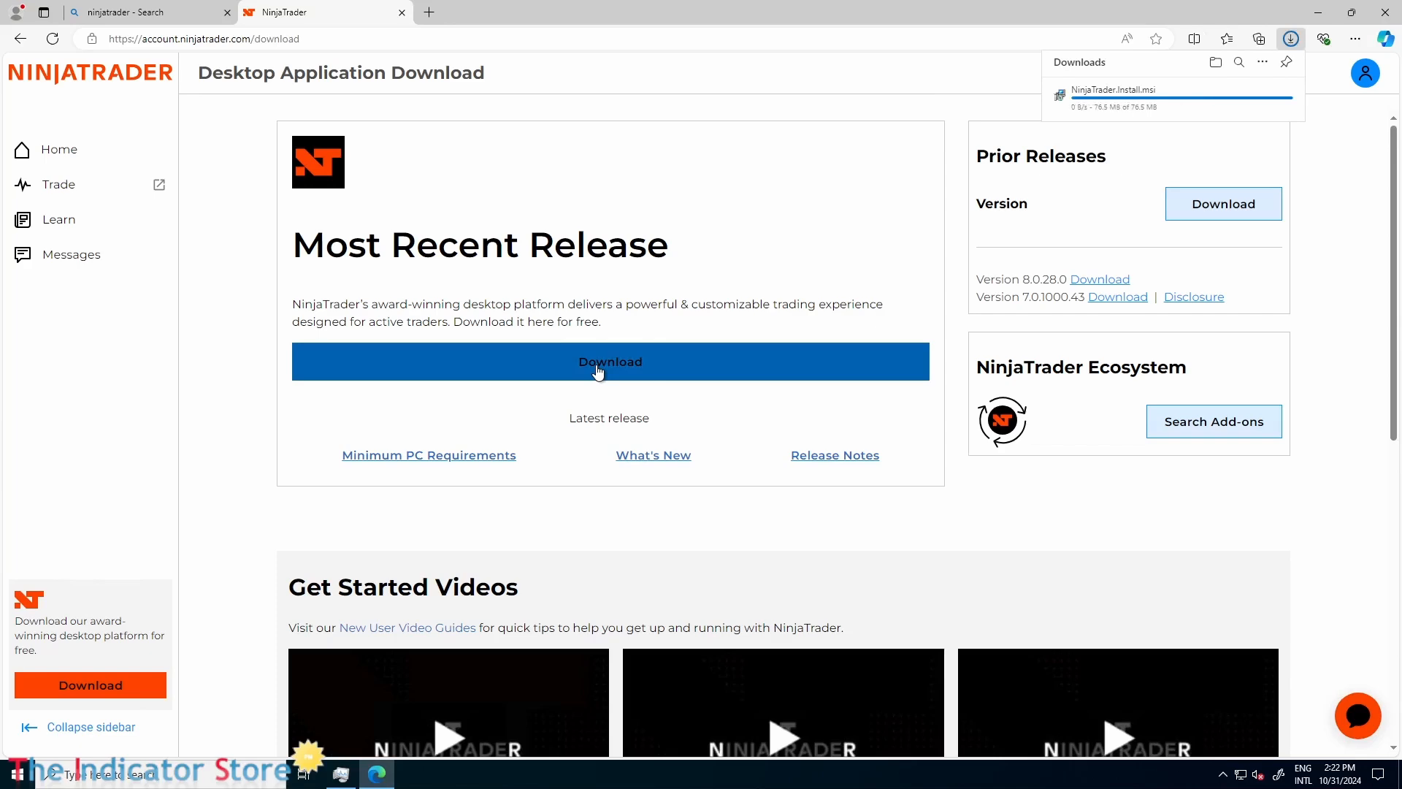
Shrink the browser from full size and show the downloaded NinjaTrader.Install.msi in its folder, placing both windows conveniently on the desktop.
double_click(965, 21)
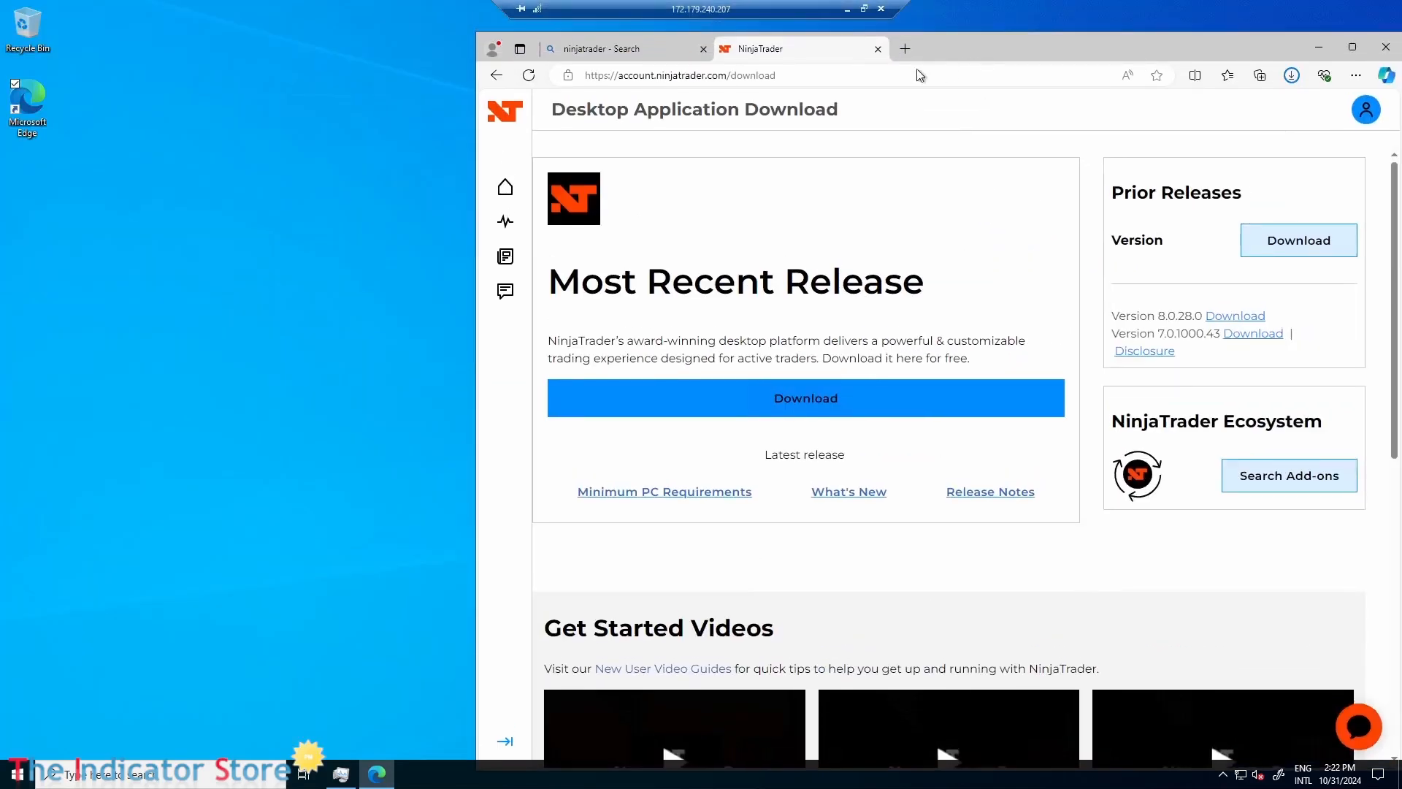
left_click_drag(1006, 36, 880, 46)
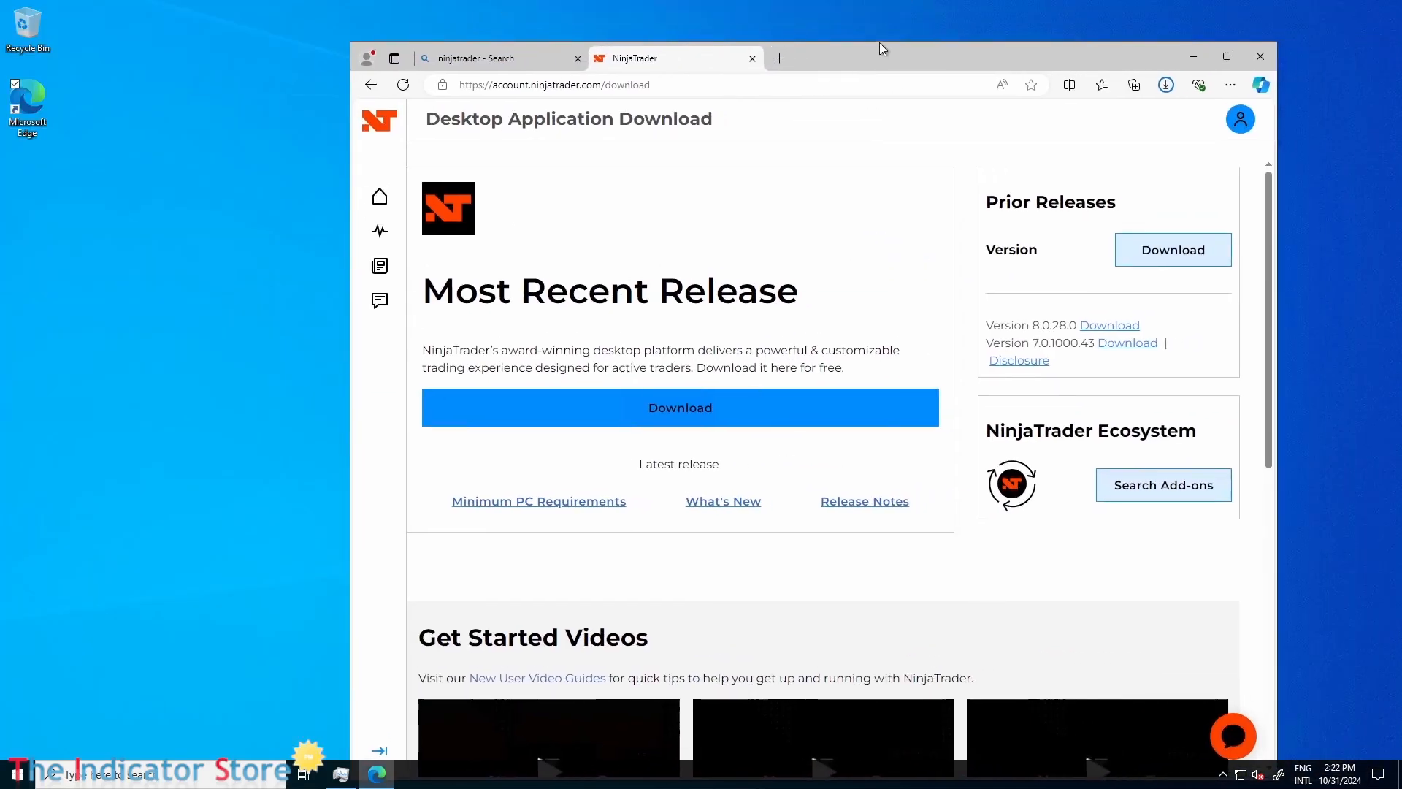
left_click(1166, 85)
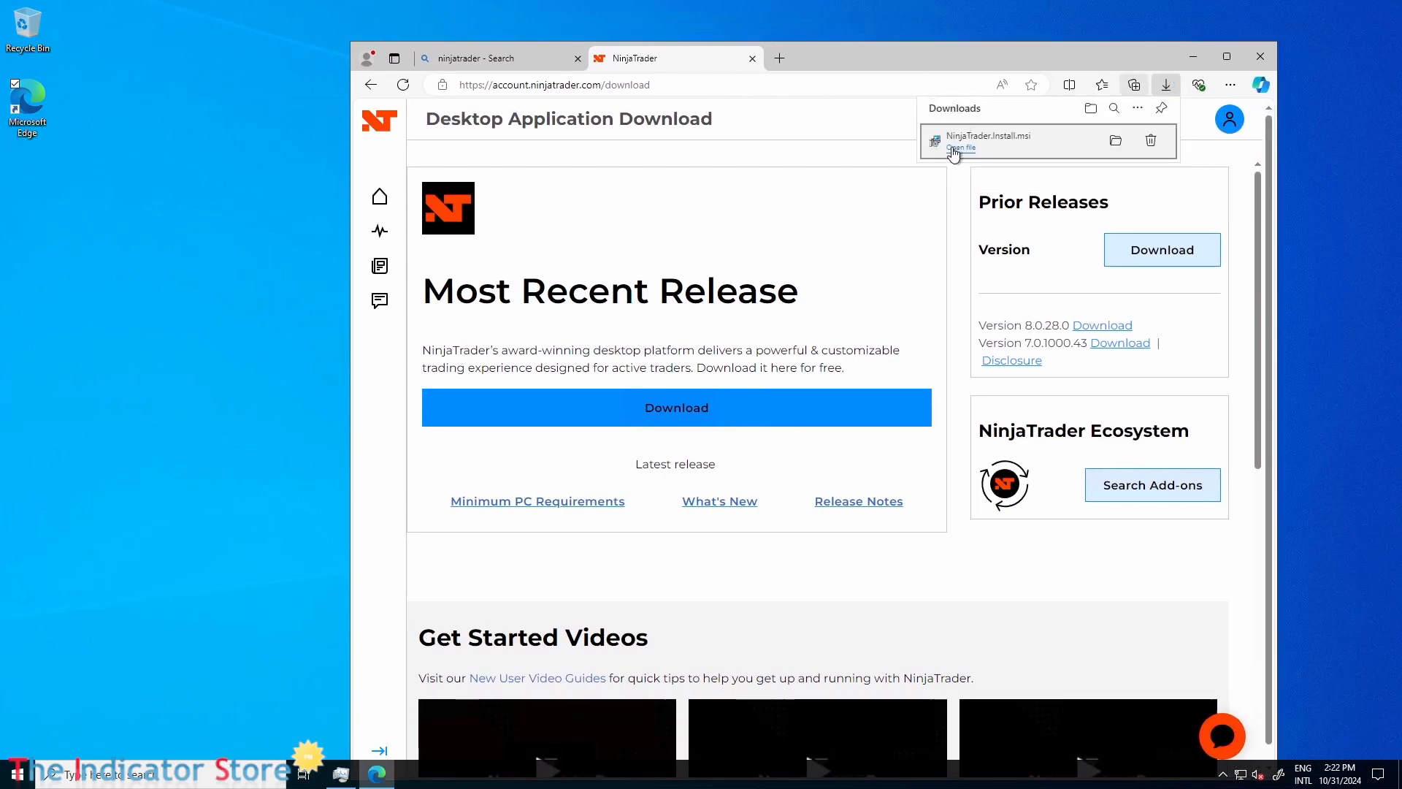
left_click(1116, 143)
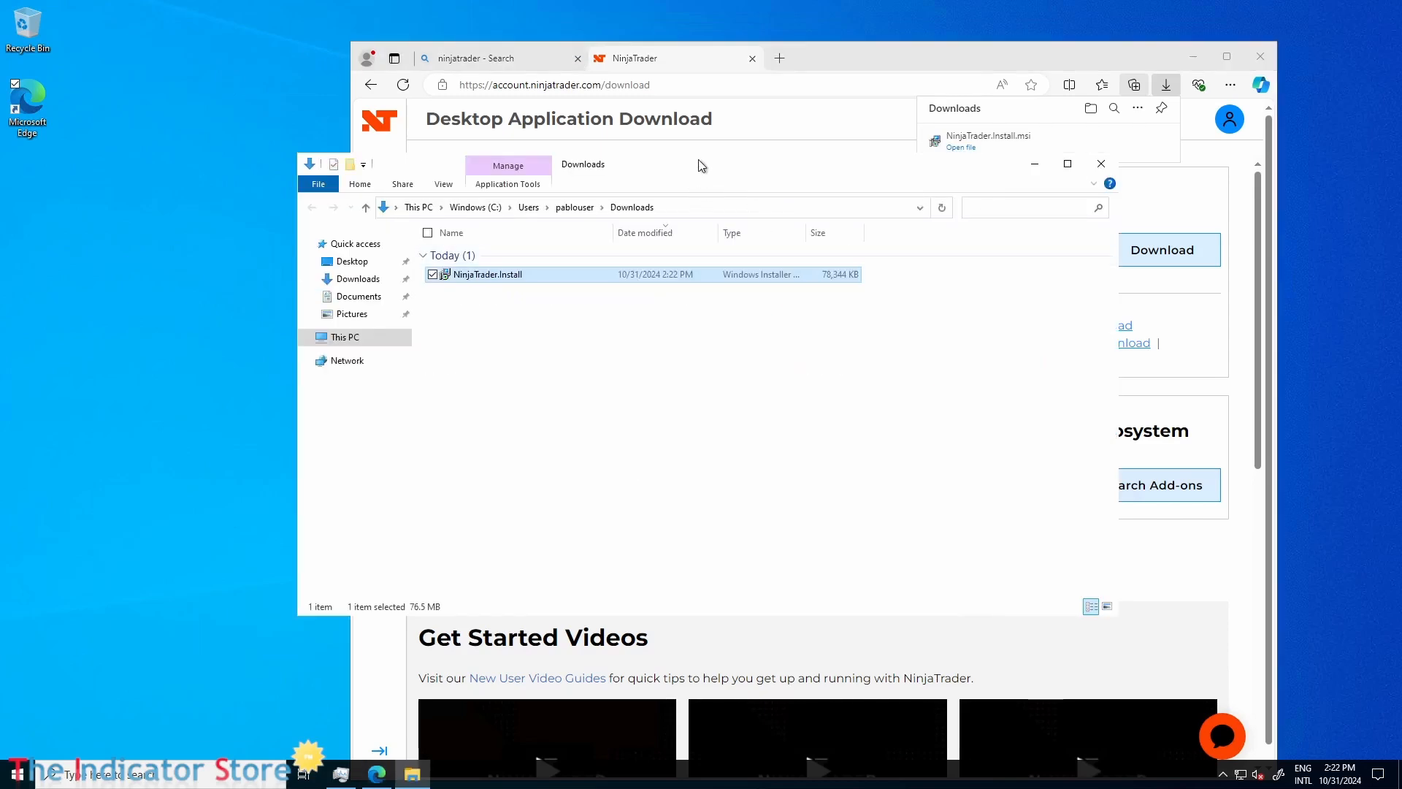
left_click_drag(650, 168, 471, 236)
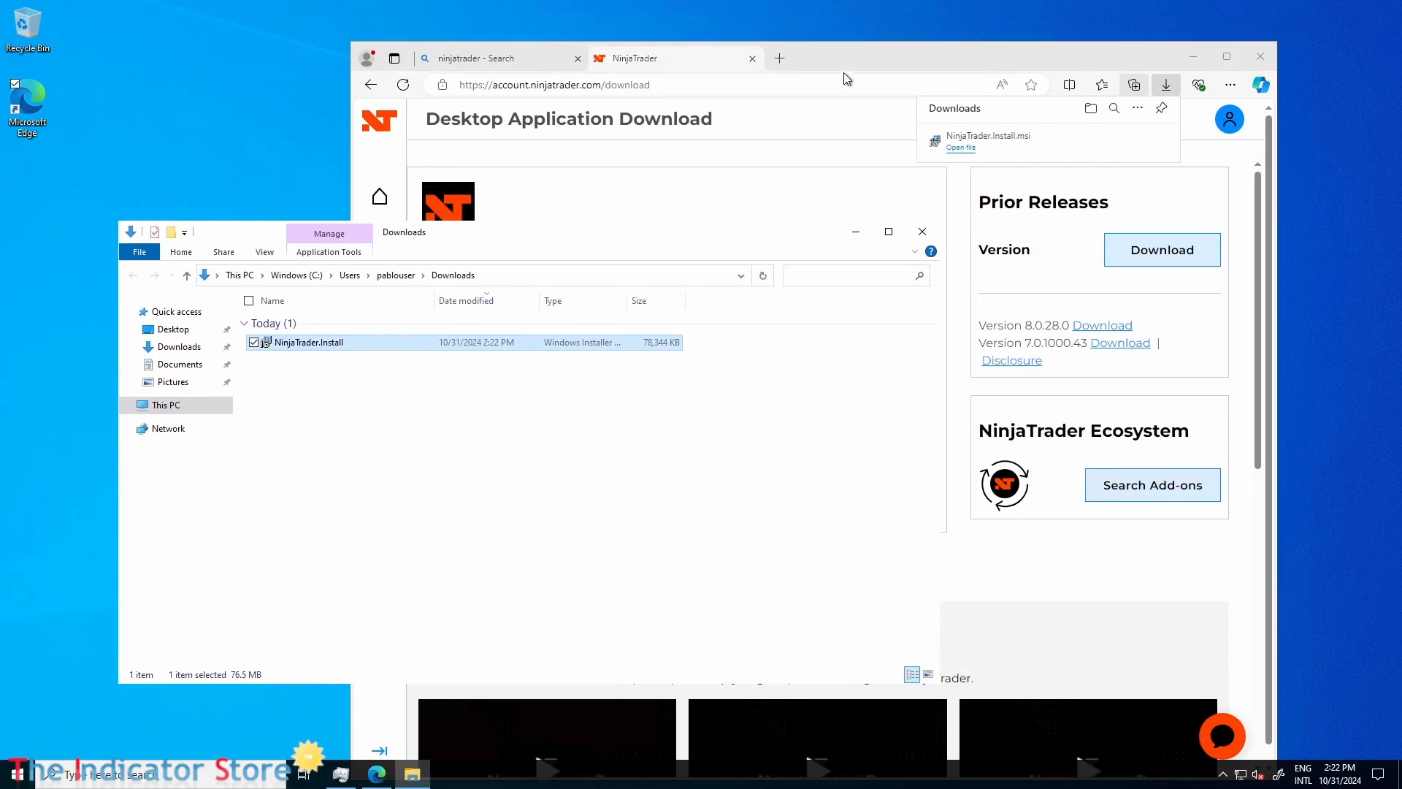
Bring the browser forward at full size and search the web for "speed test" in a new tab.
left_click(857, 56)
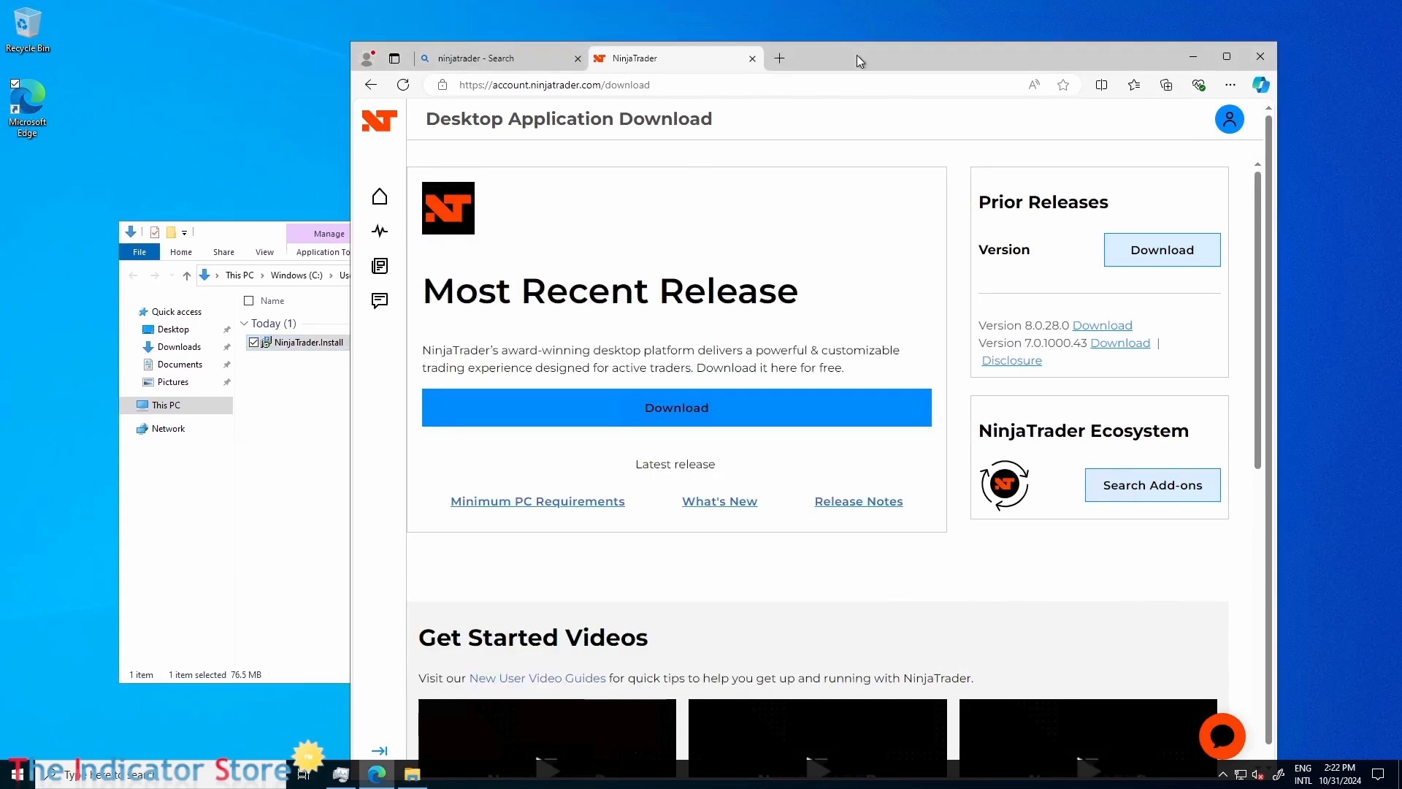
double_click(858, 60)
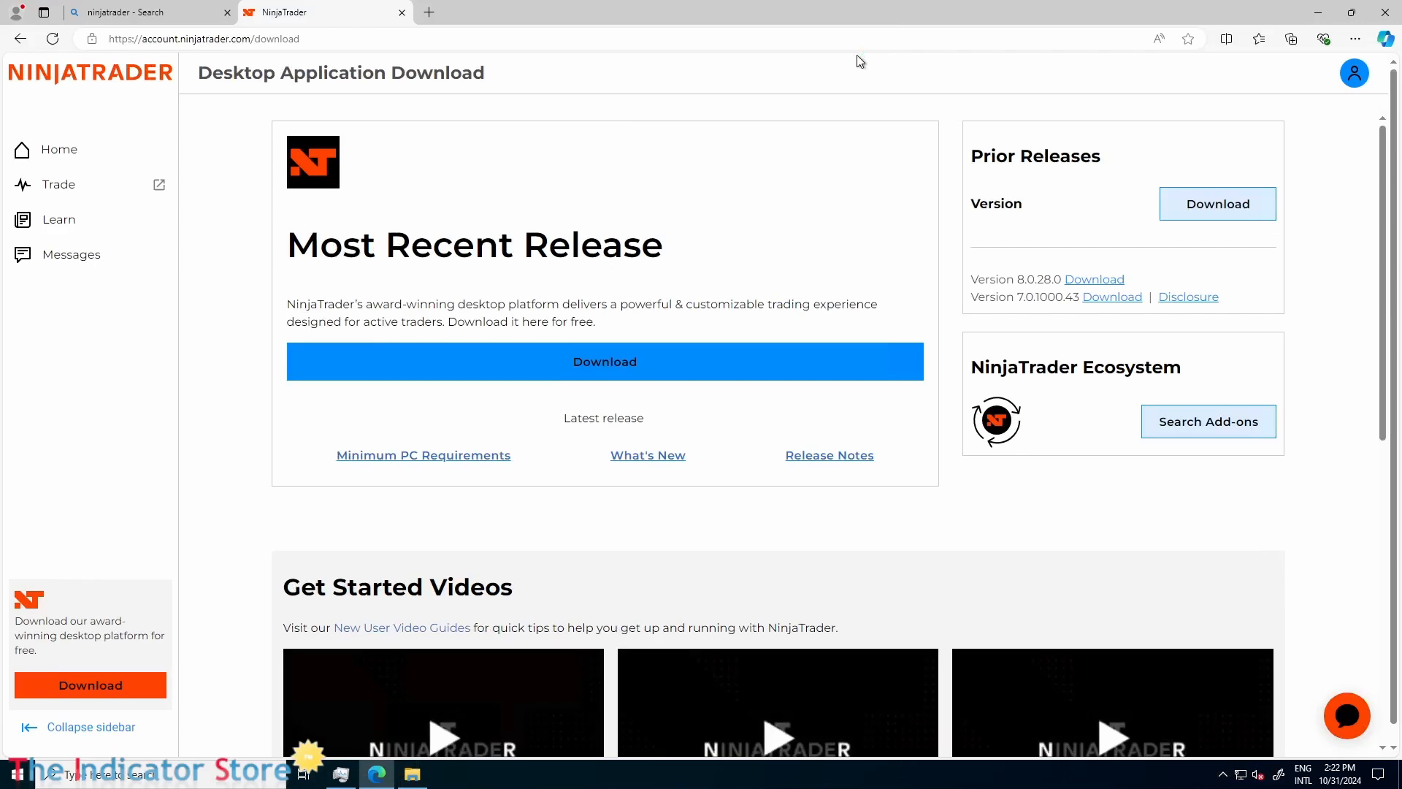
left_click(429, 13)
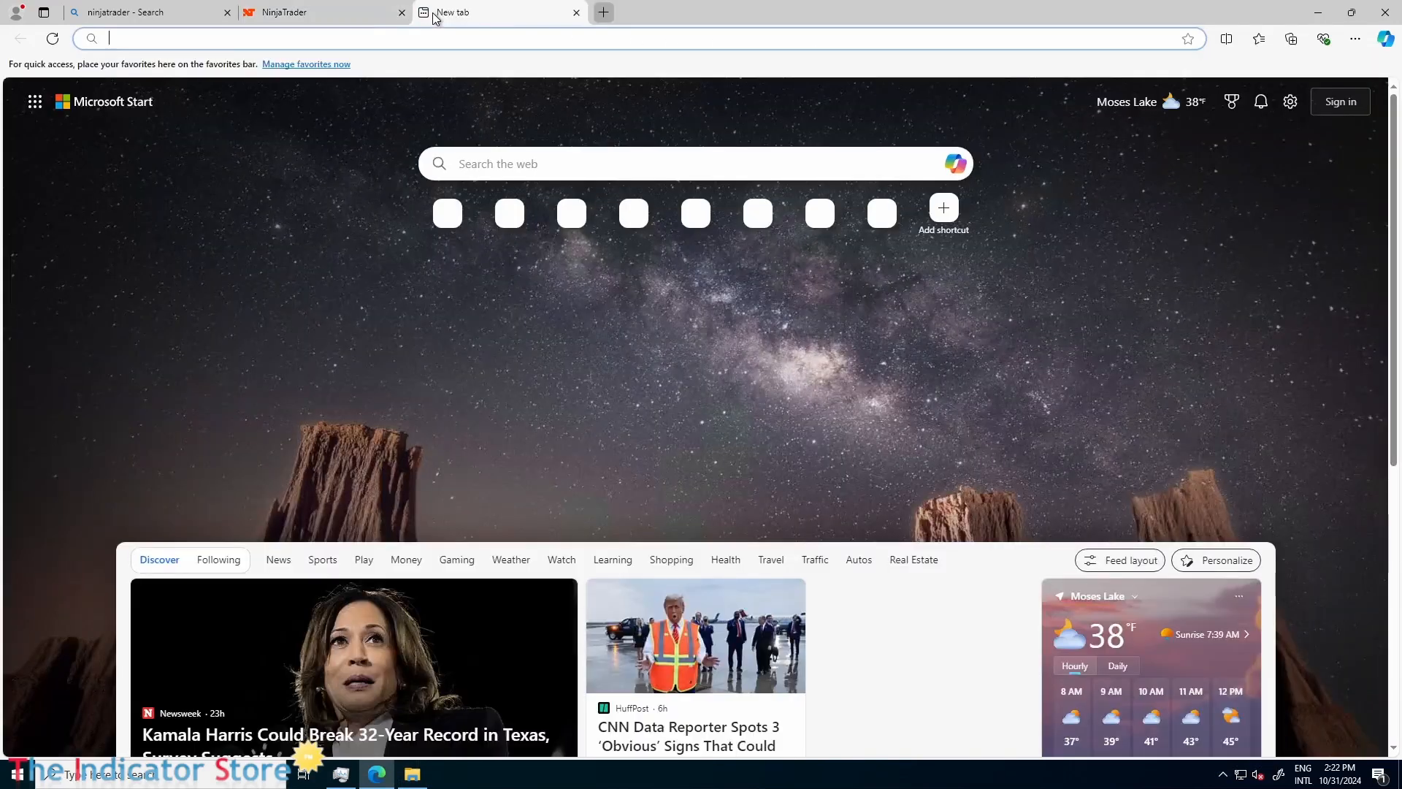
type("sp")
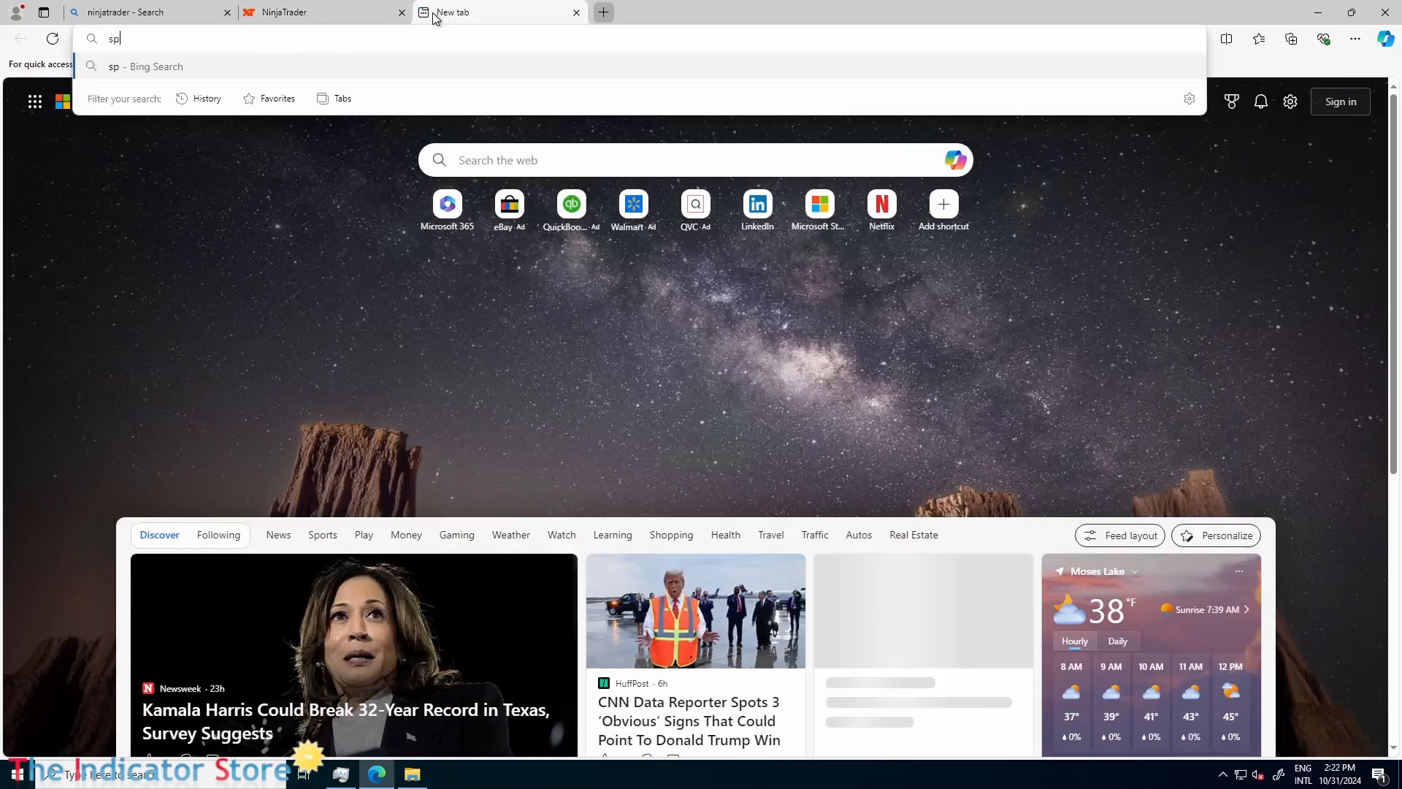
type("eed")
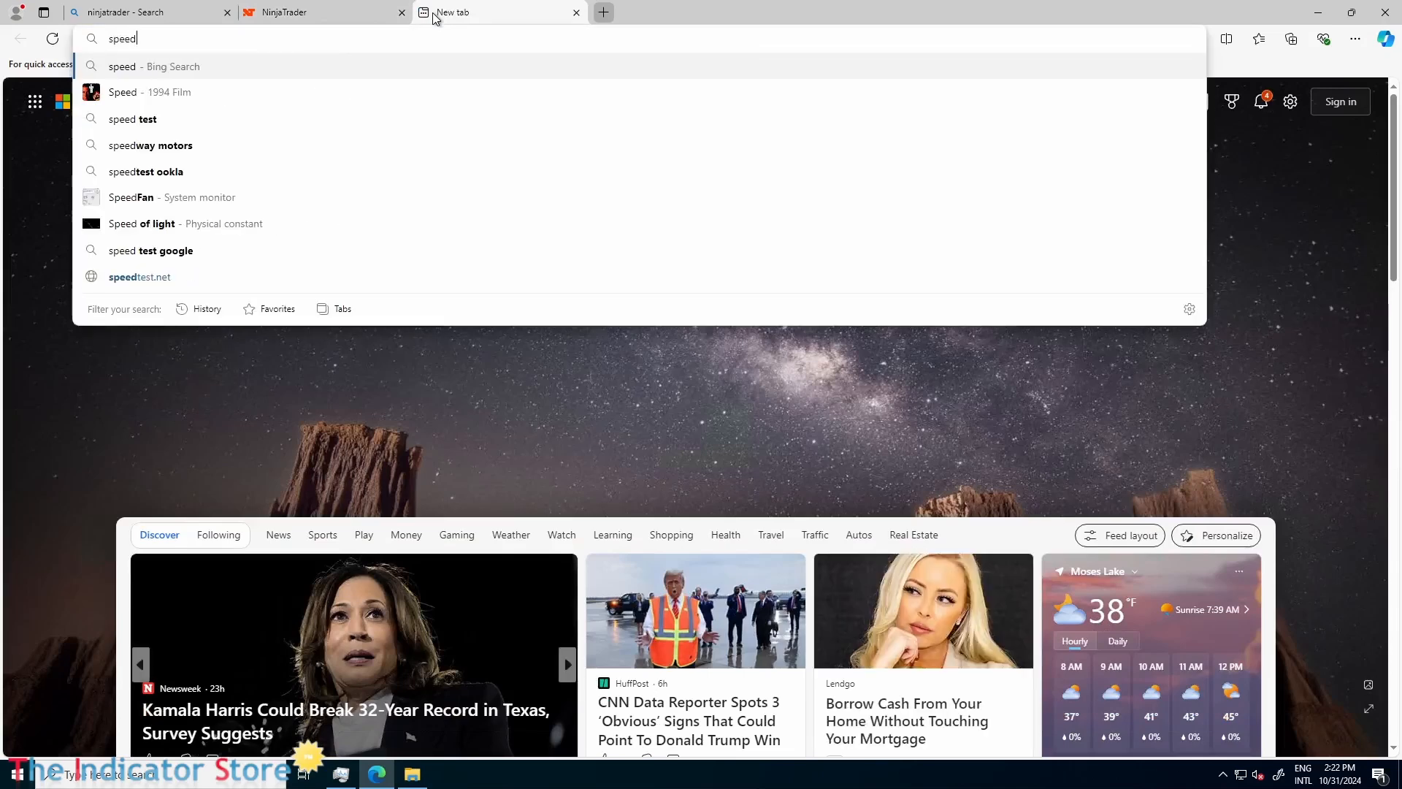
type(" tes")
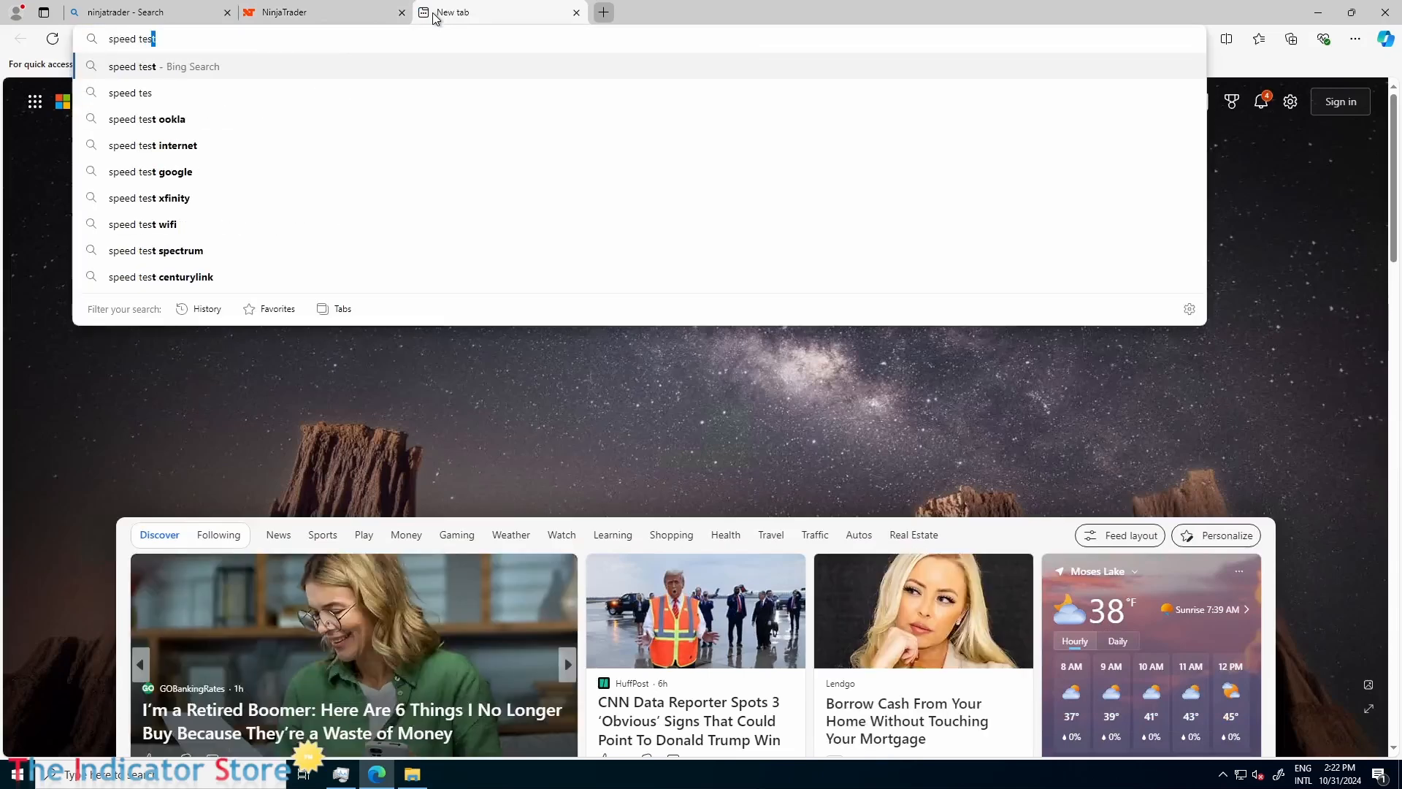
type("t")
key("Return")
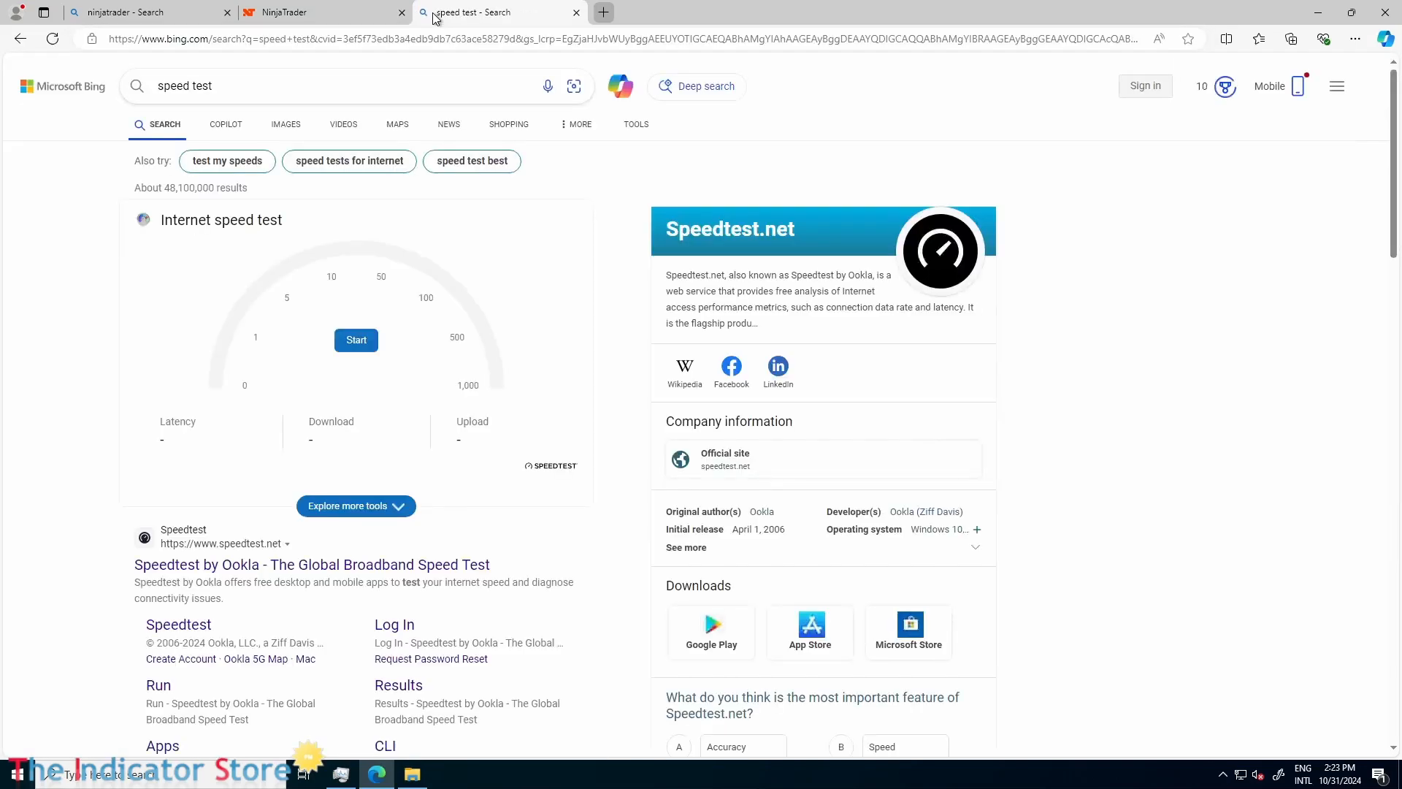
Measure the connection speed on the Ookla Speedtest site with location access allowed, and close the browser.
left_click(167, 634)
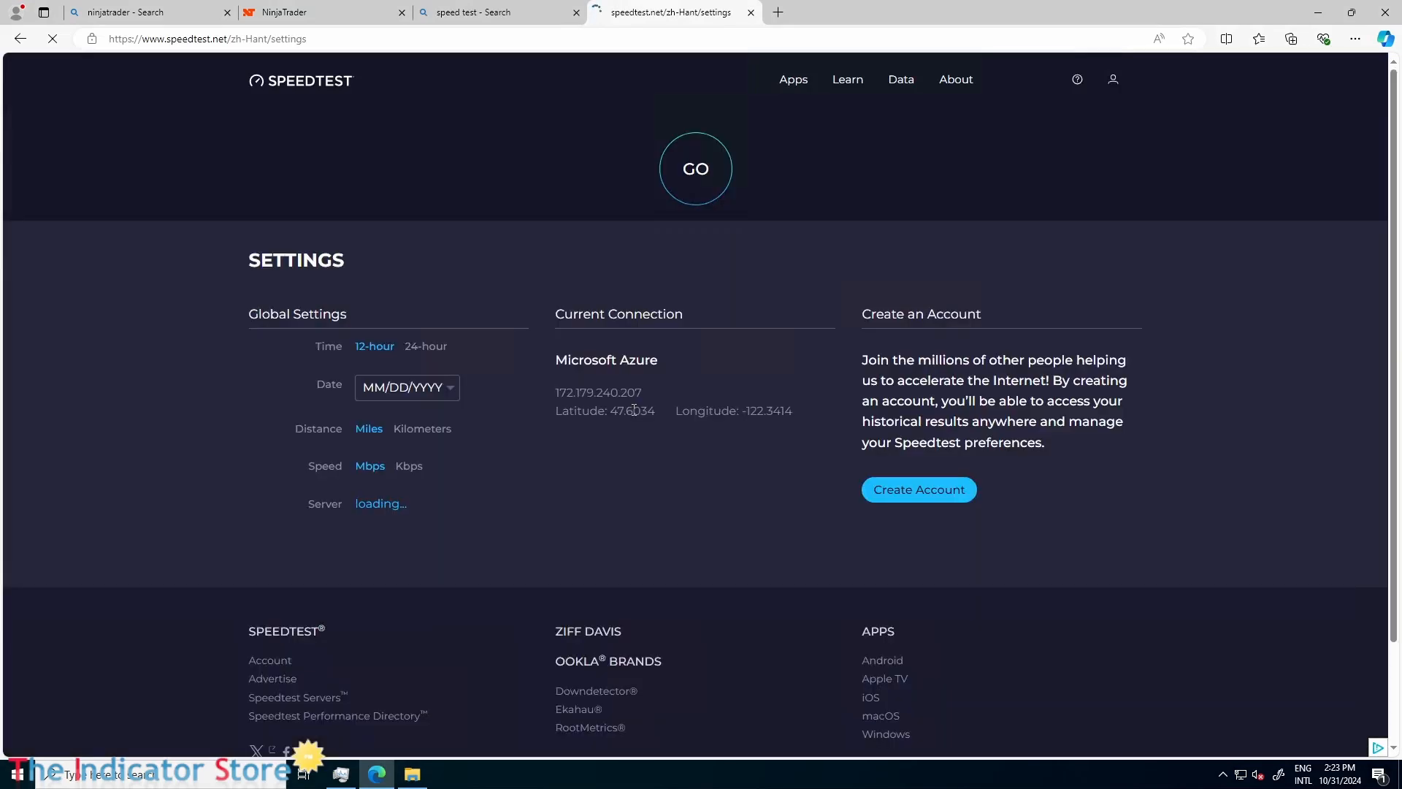
left_click(694, 170)
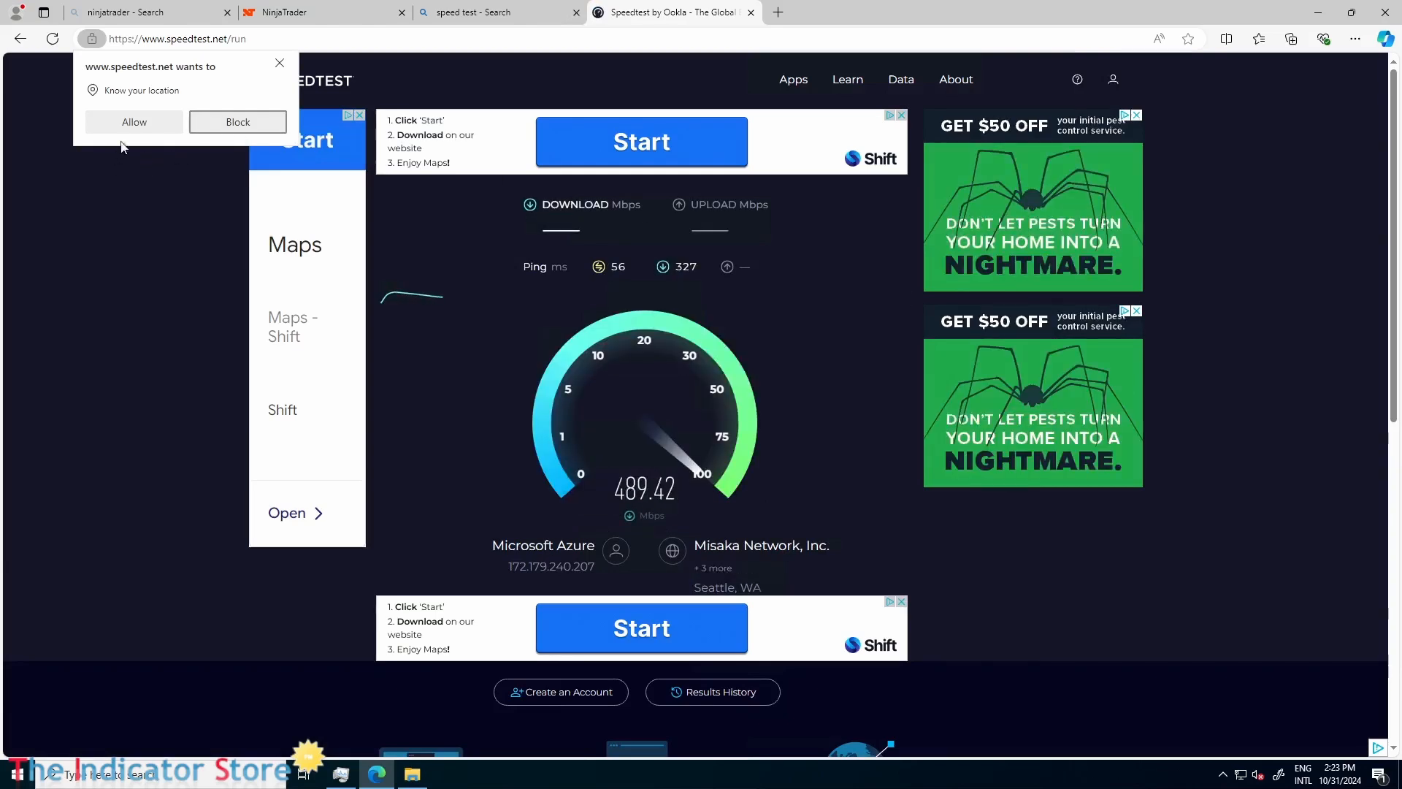
left_click(129, 121)
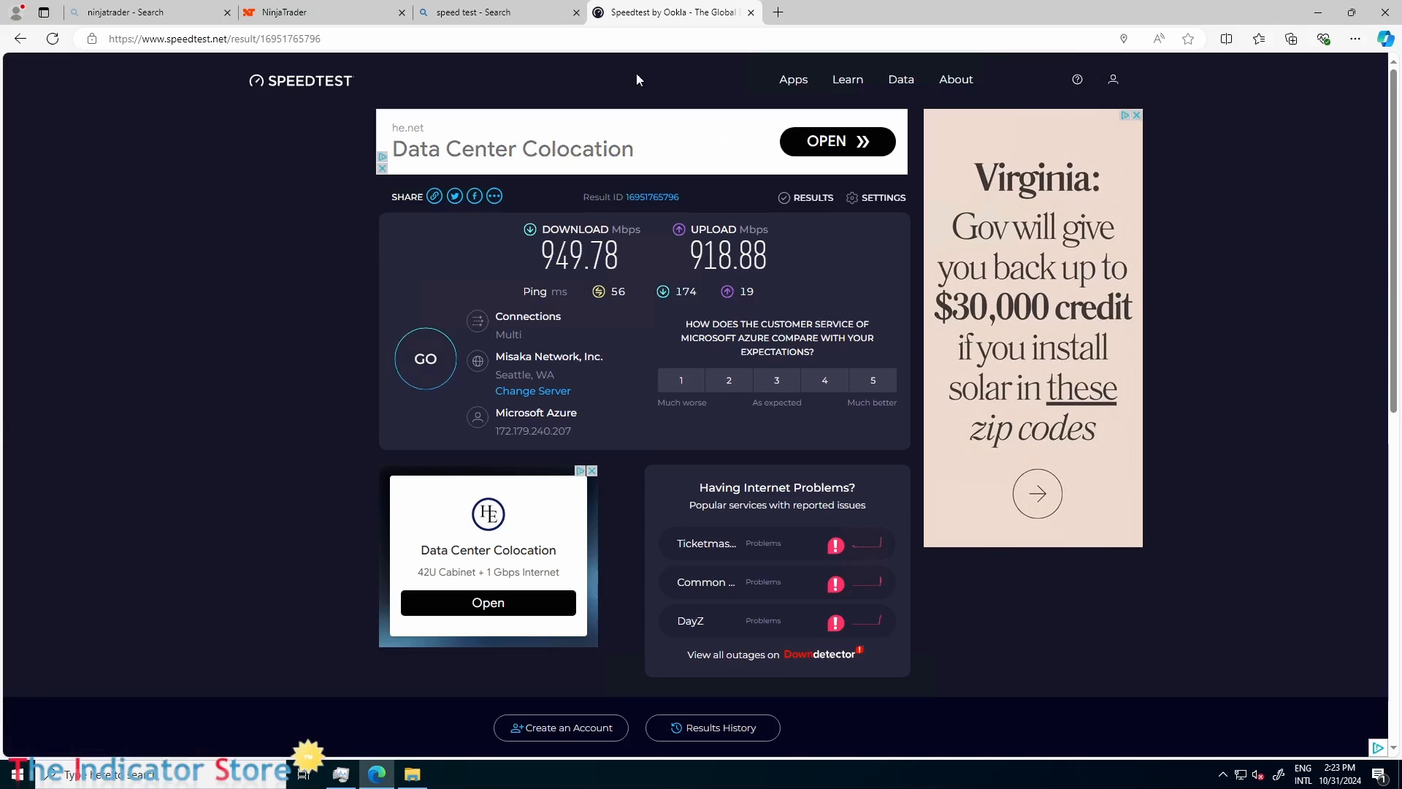
left_click(1384, 13)
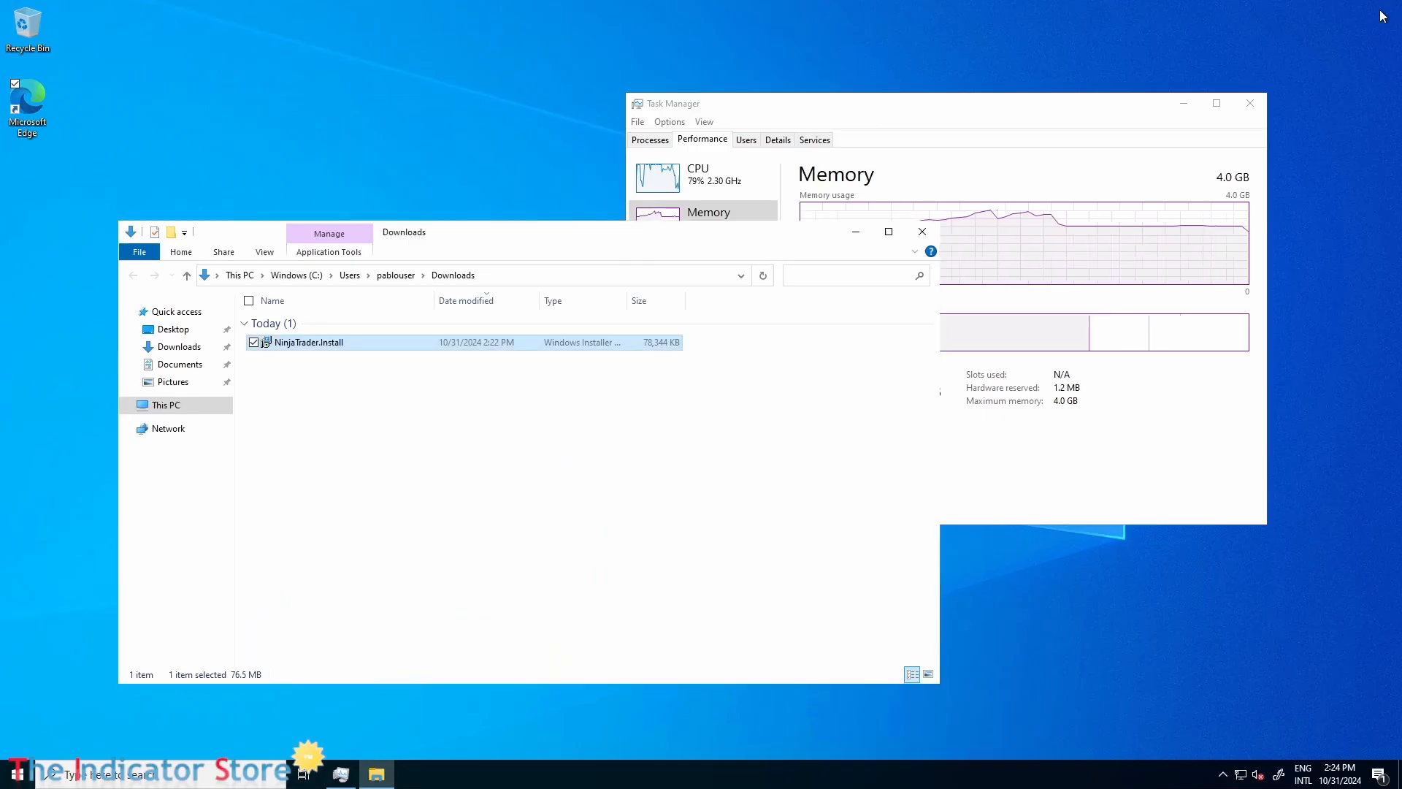
Launch the NinjaTrader.Install package and reduce Task Manager to its compact performance summary in the desktop's lower corner.
double_click(317, 345)
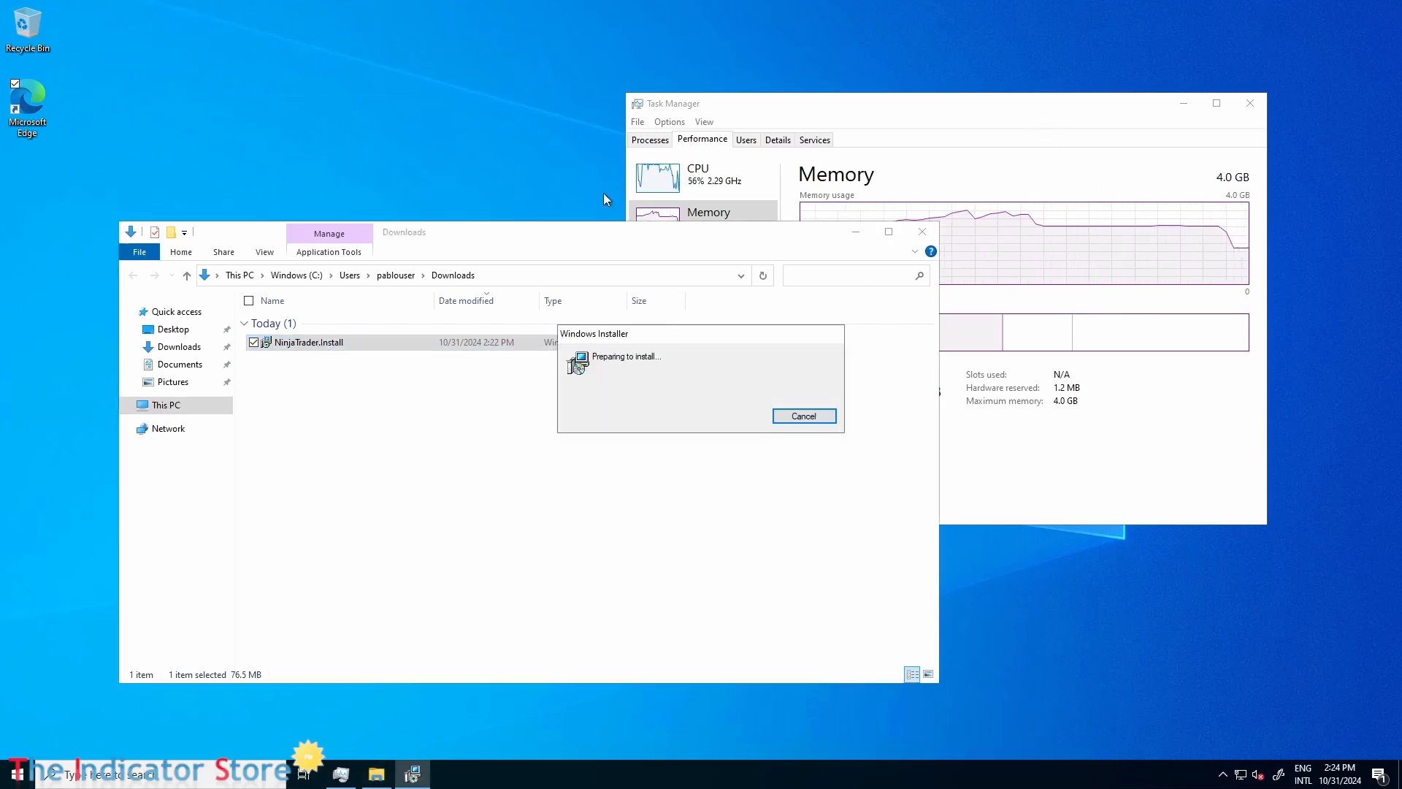
double_click(663, 183)
left_click_drag(691, 171, 1234, 666)
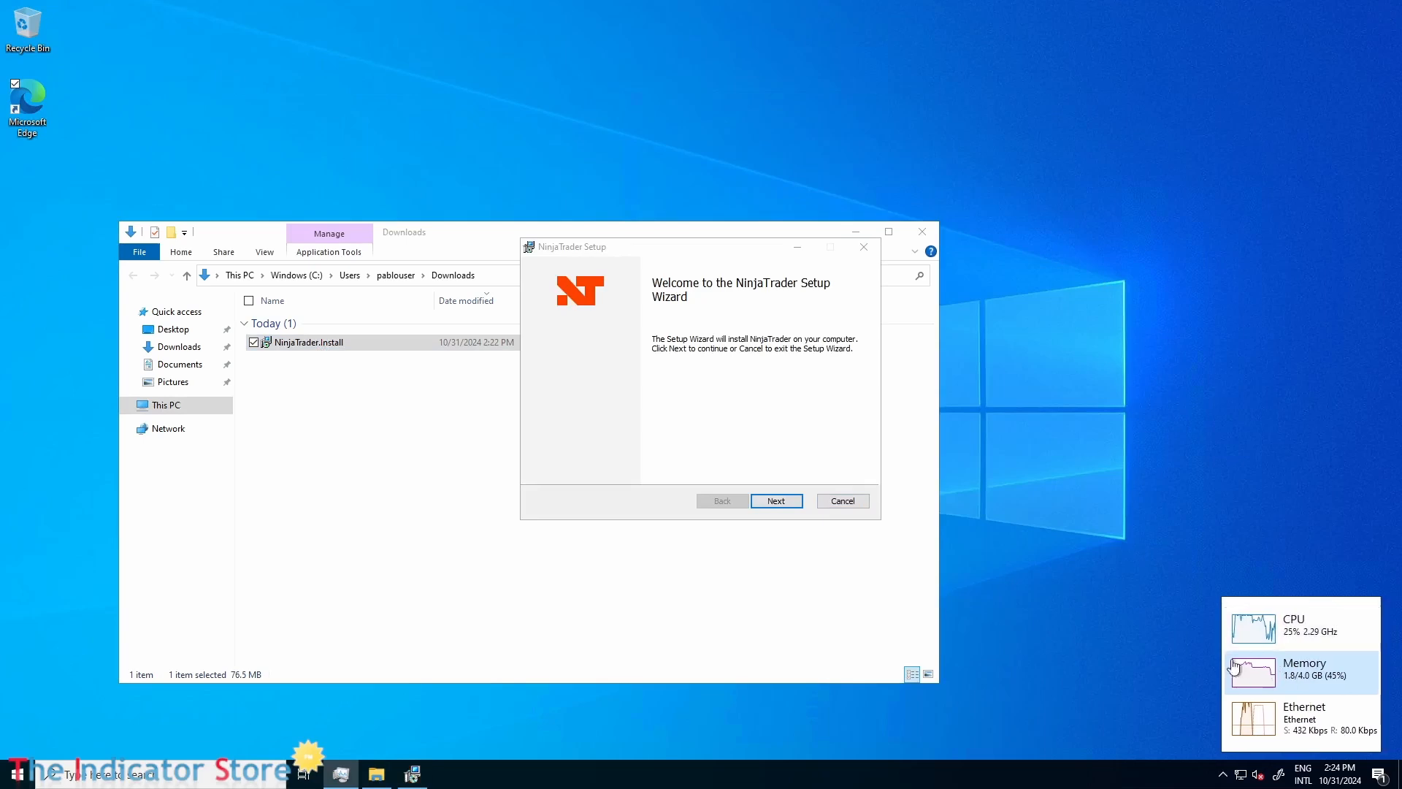
Proceed past the NinjaTrader setup welcome page and accept the Terms of Service Agreement.
left_click(765, 502)
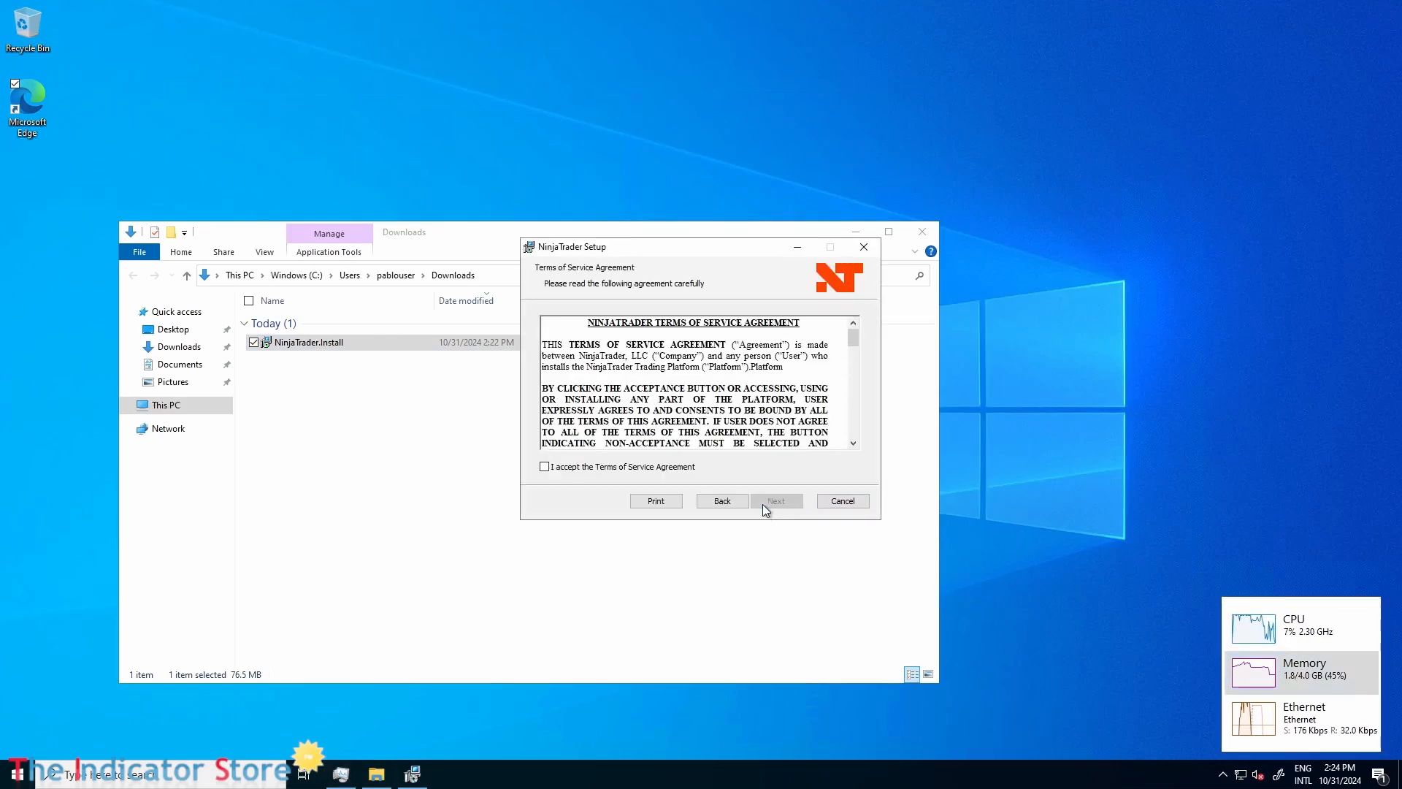
left_click(614, 468)
left_click(790, 503)
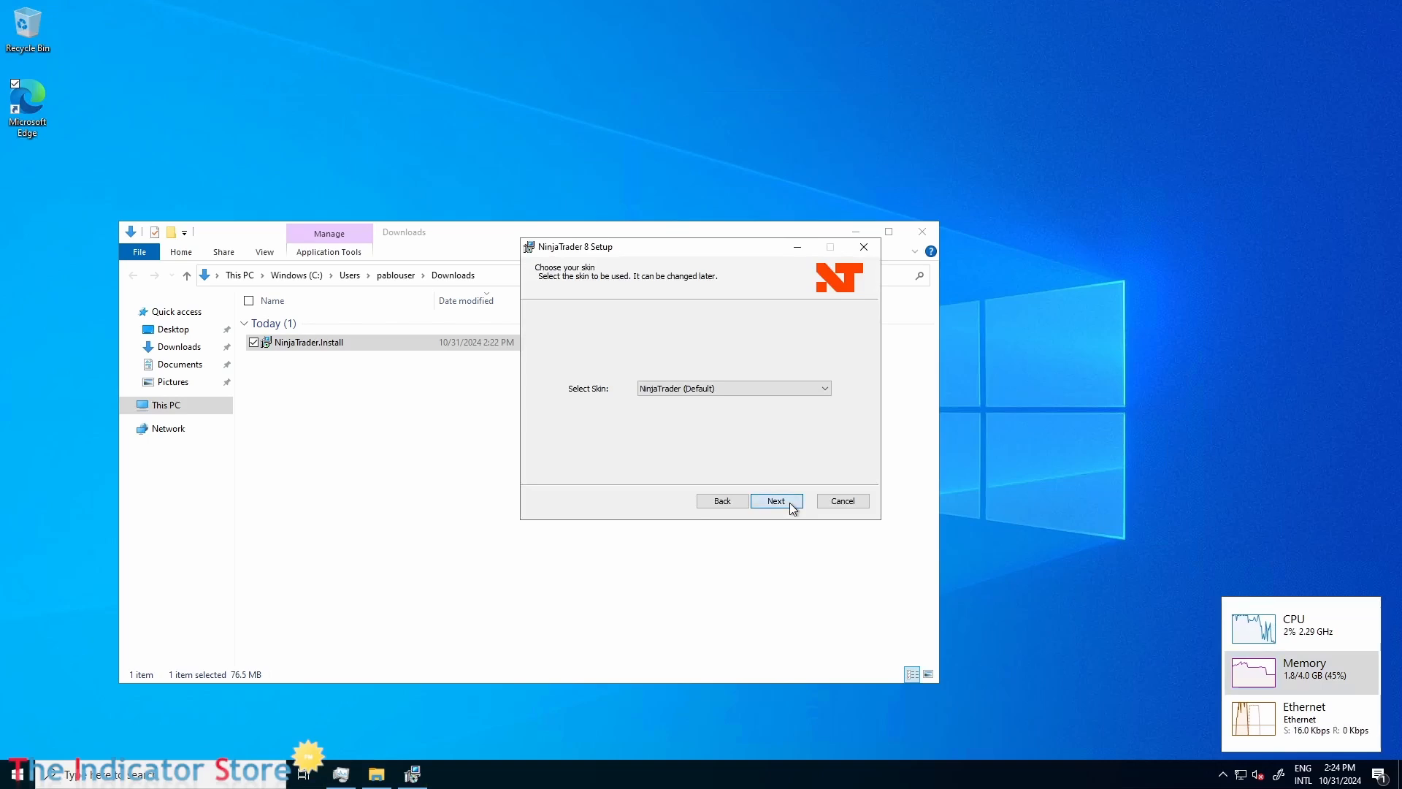
Choose the NinjaTrader Dark skin and start the installation in the default folder C:\Program Files\NinjaTrader 8\.
left_click(720, 390)
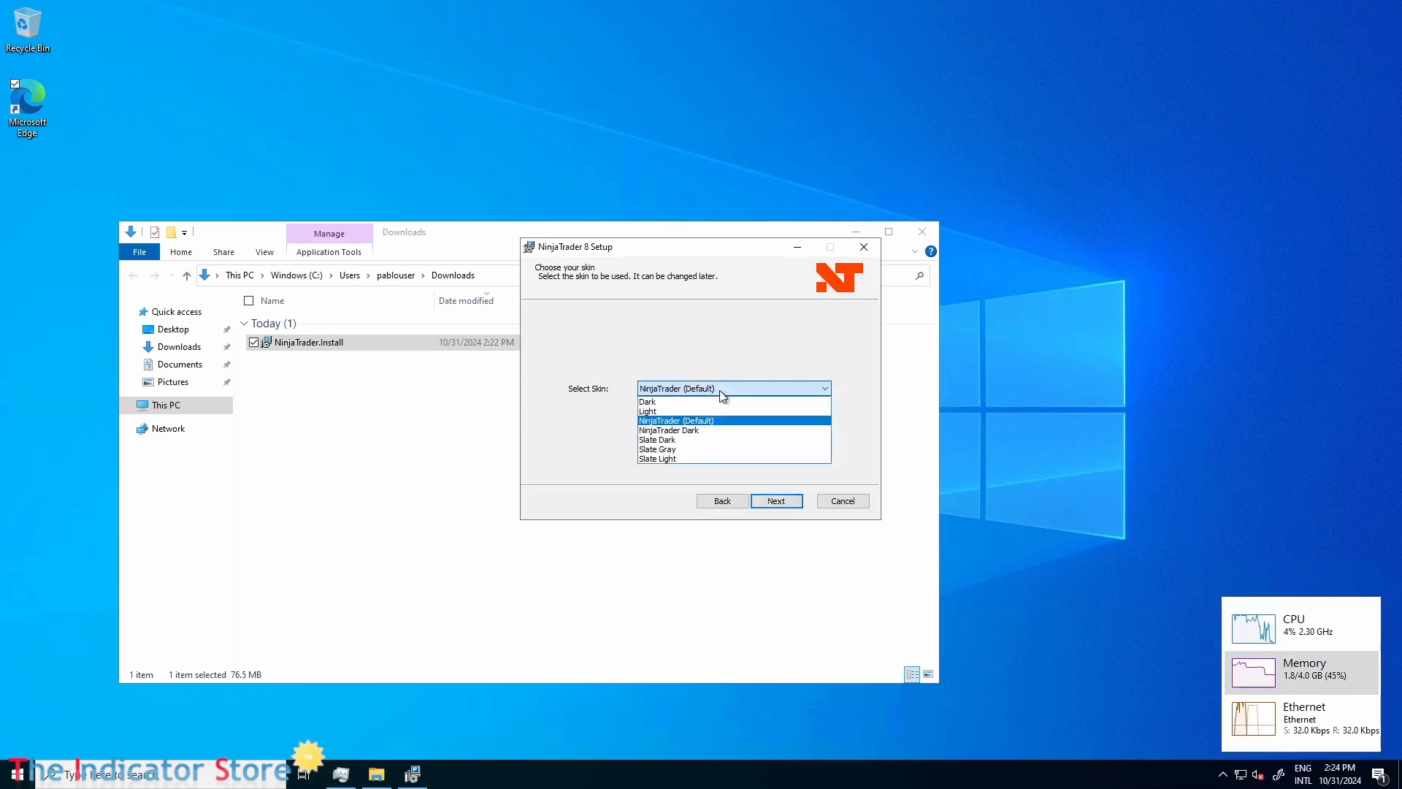
left_click(679, 431)
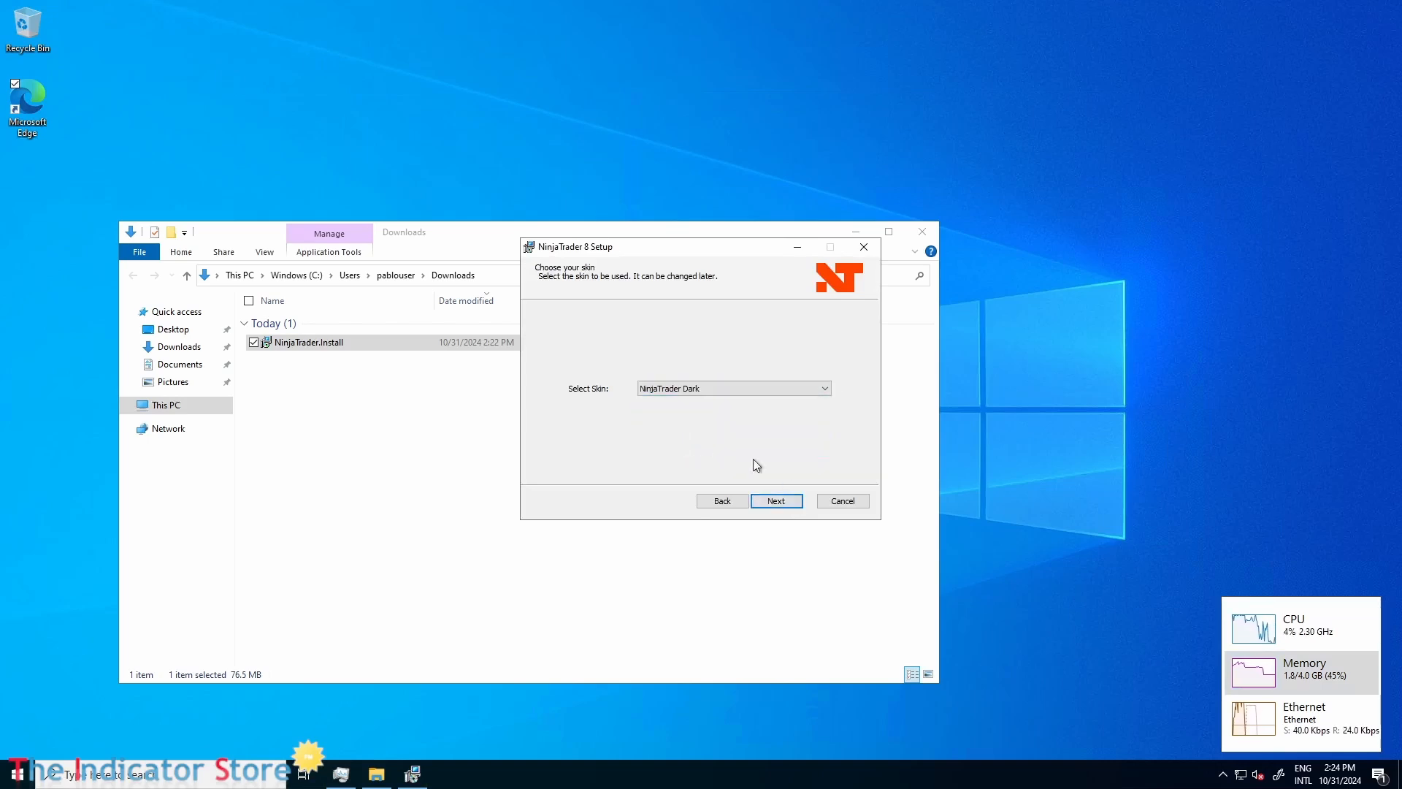
left_click(764, 502)
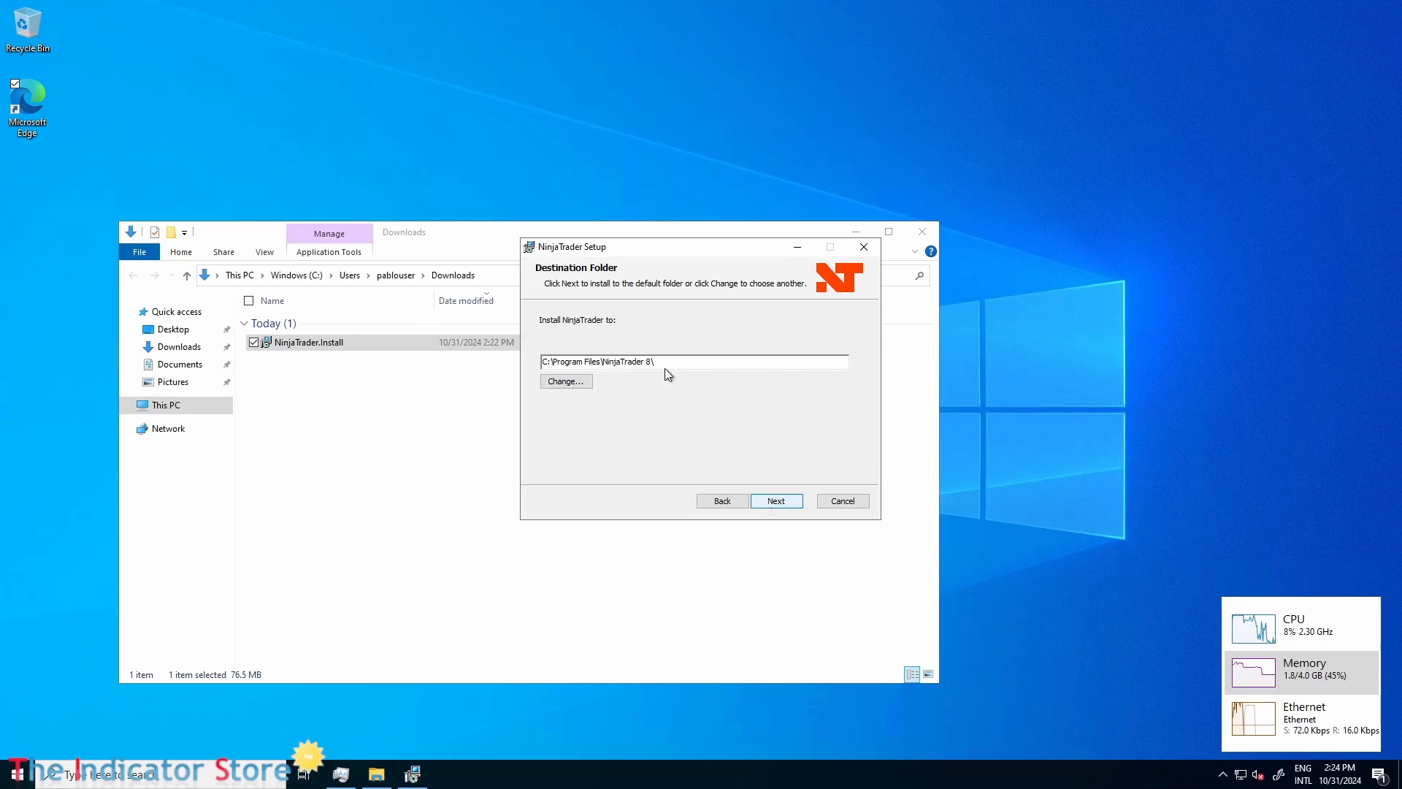
left_click(768, 501)
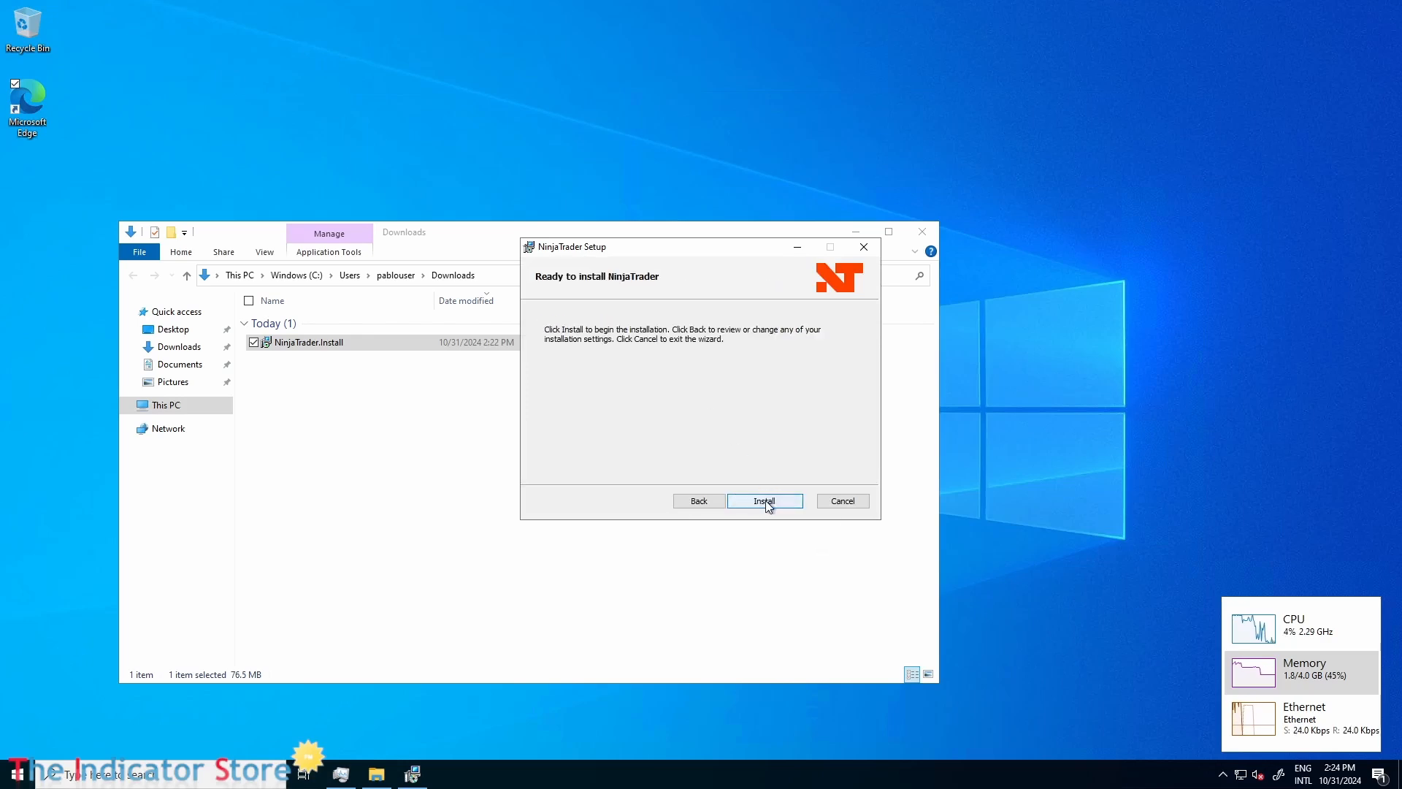
left_click(765, 501)
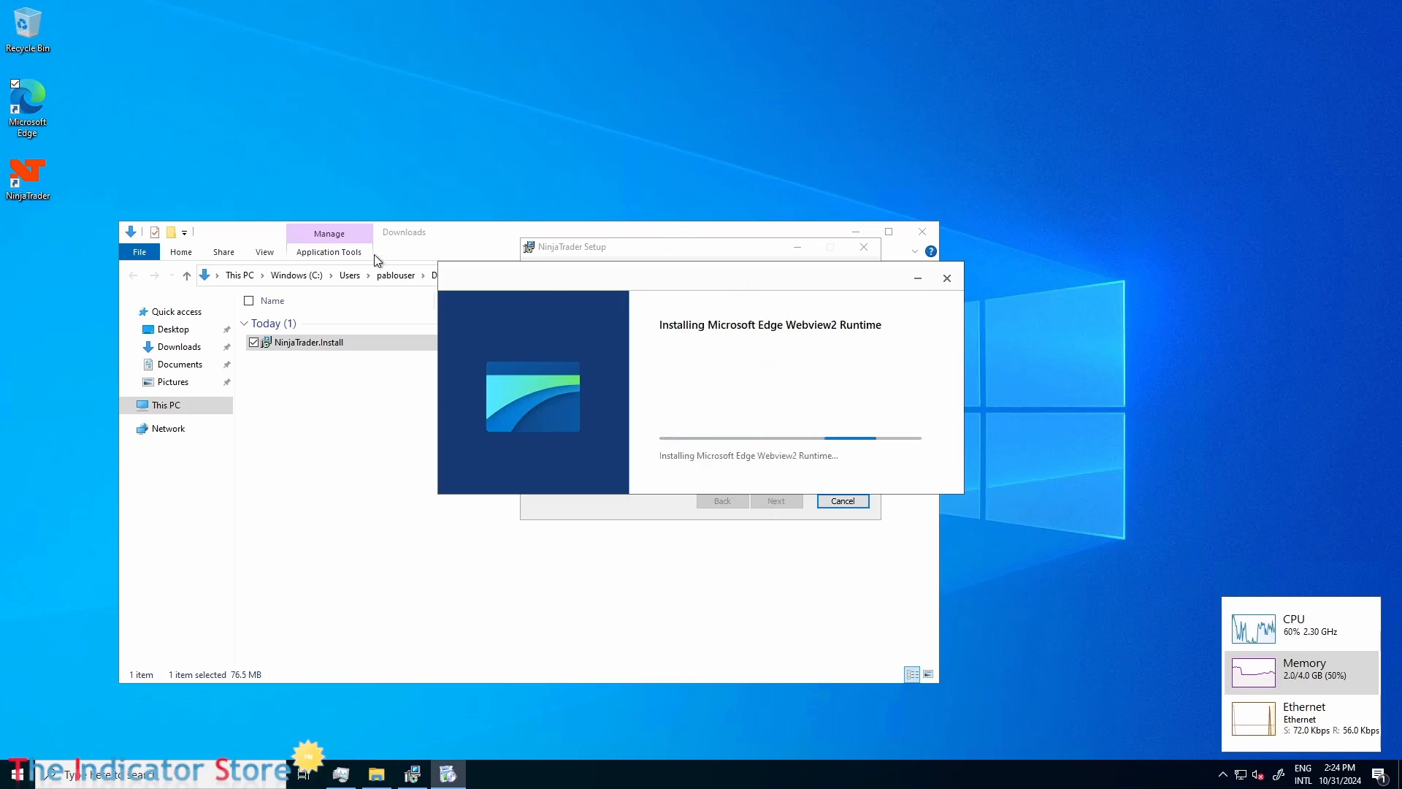
Move the Webview2 Runtime installer window clear of the setup wizard and check the drives' free space under This PC, closing File Explorer.
left_click_drag(620, 275, 923, 271)
left_click_drag(830, 264, 962, 83)
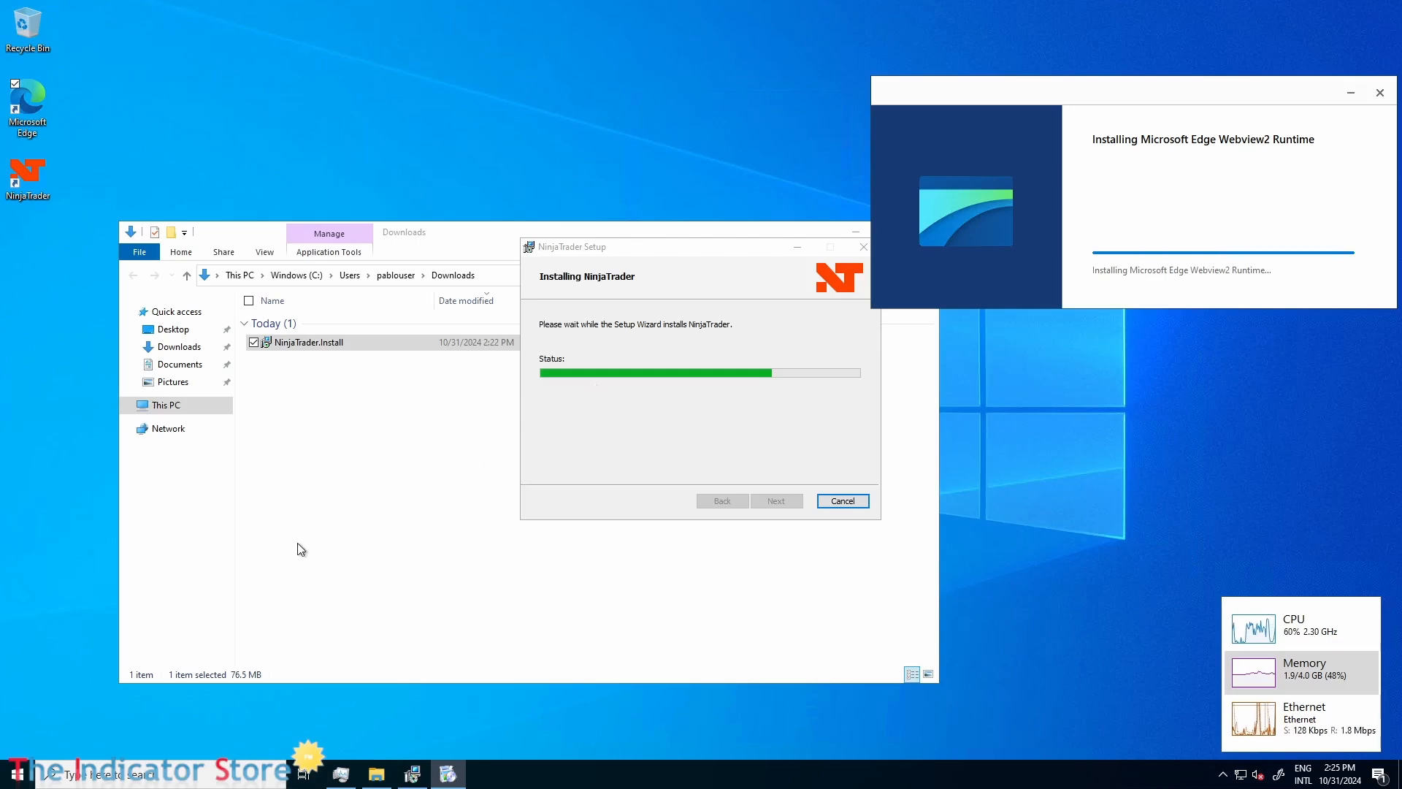
left_click(340, 518)
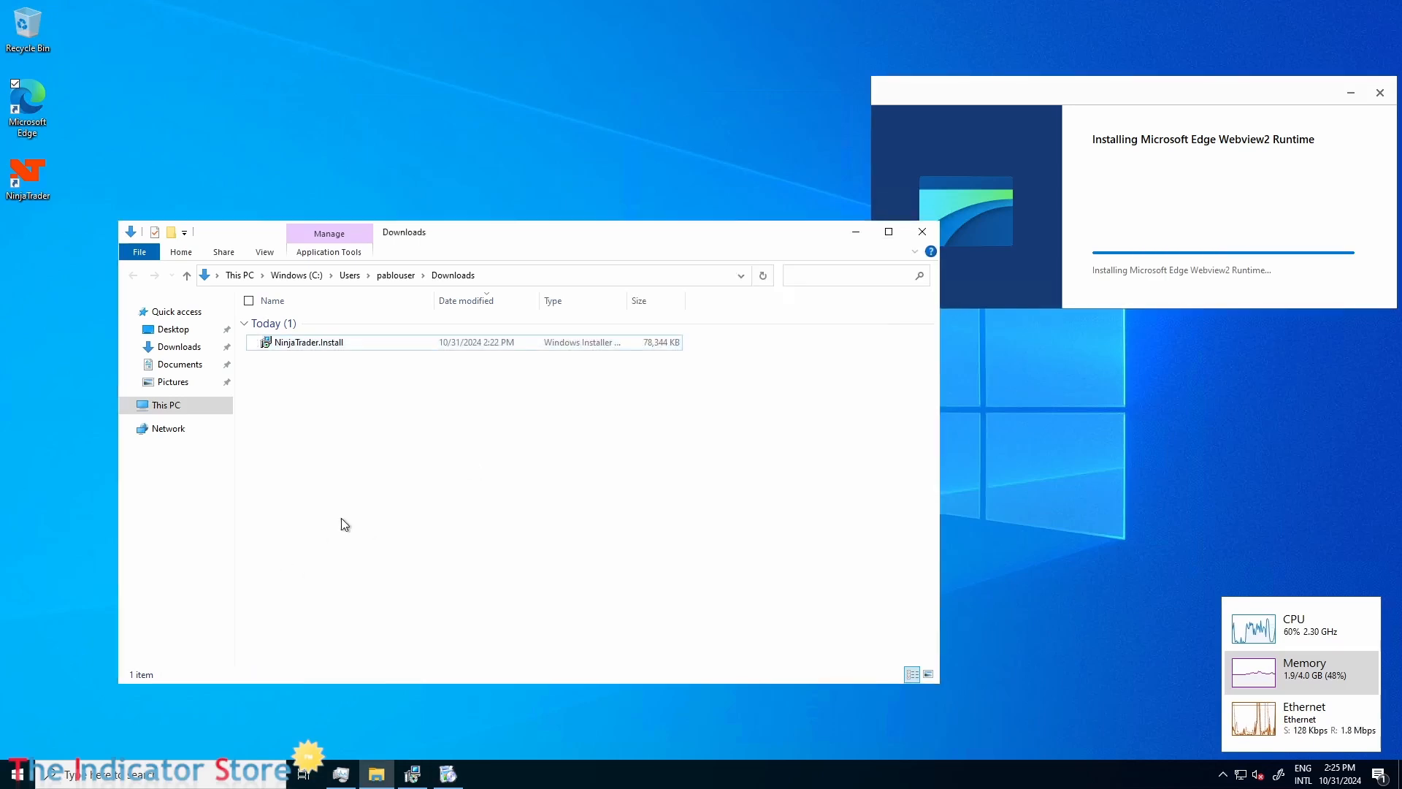
left_click(148, 408)
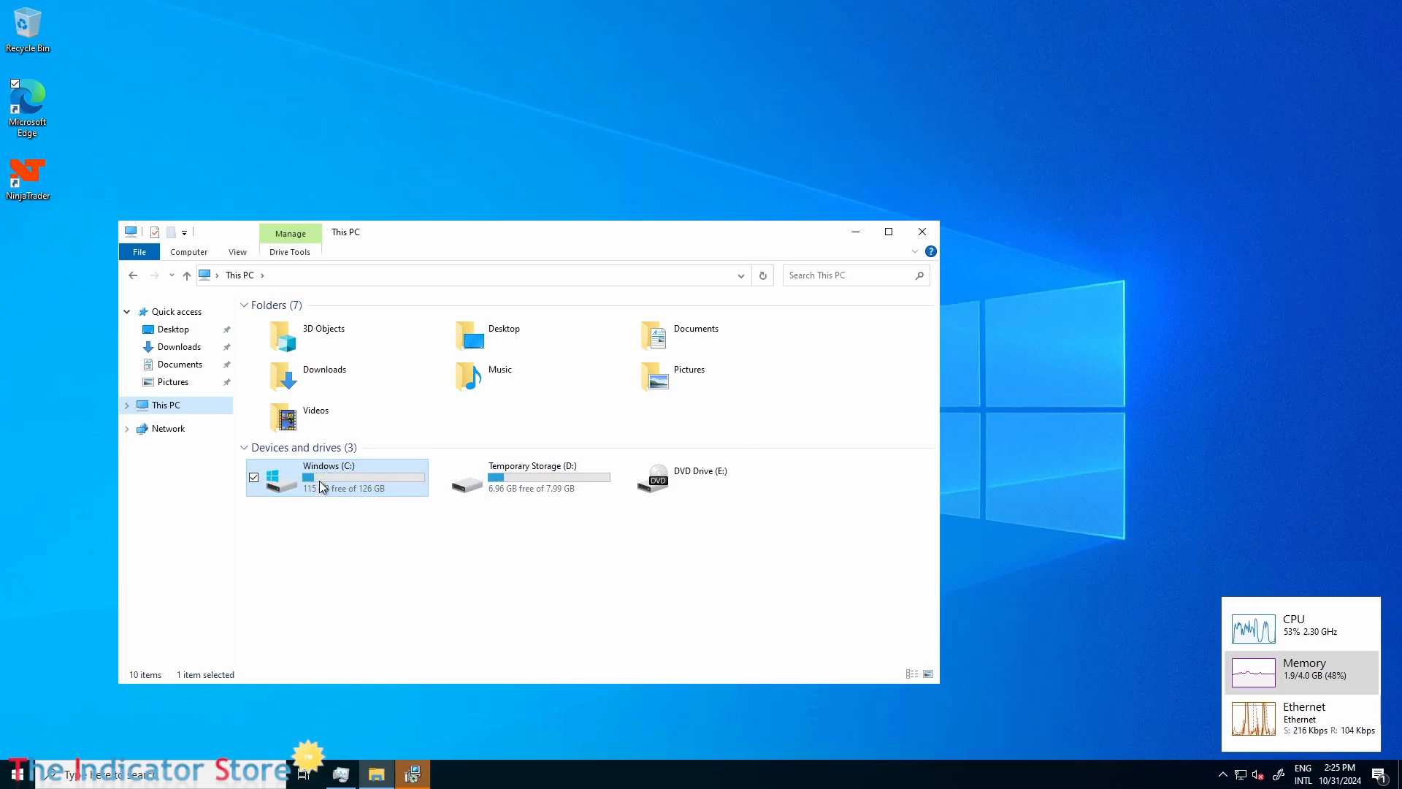
left_click(922, 235)
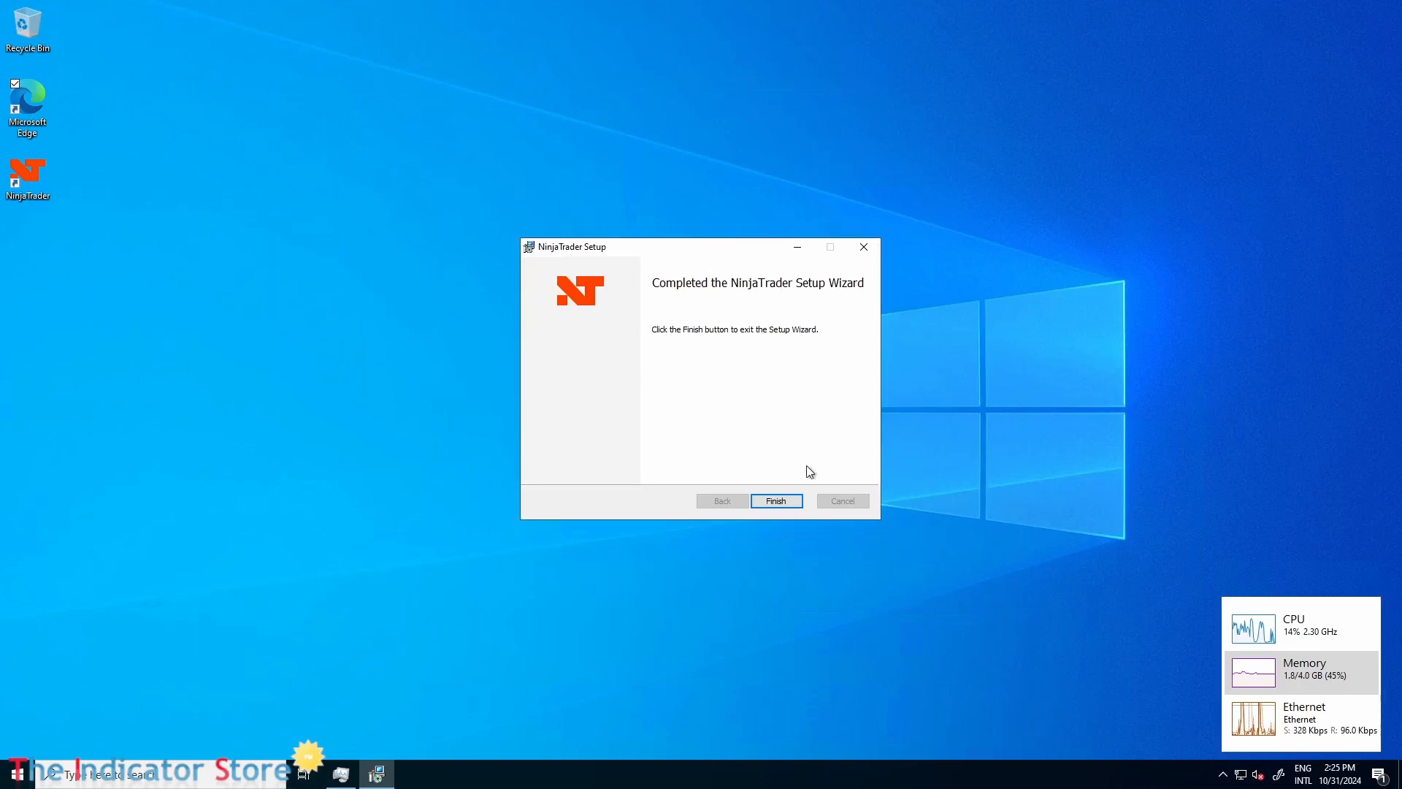
Finish the NinjaTrader Setup Wizard and launch NinjaTrader from the desktop.
left_click(776, 502)
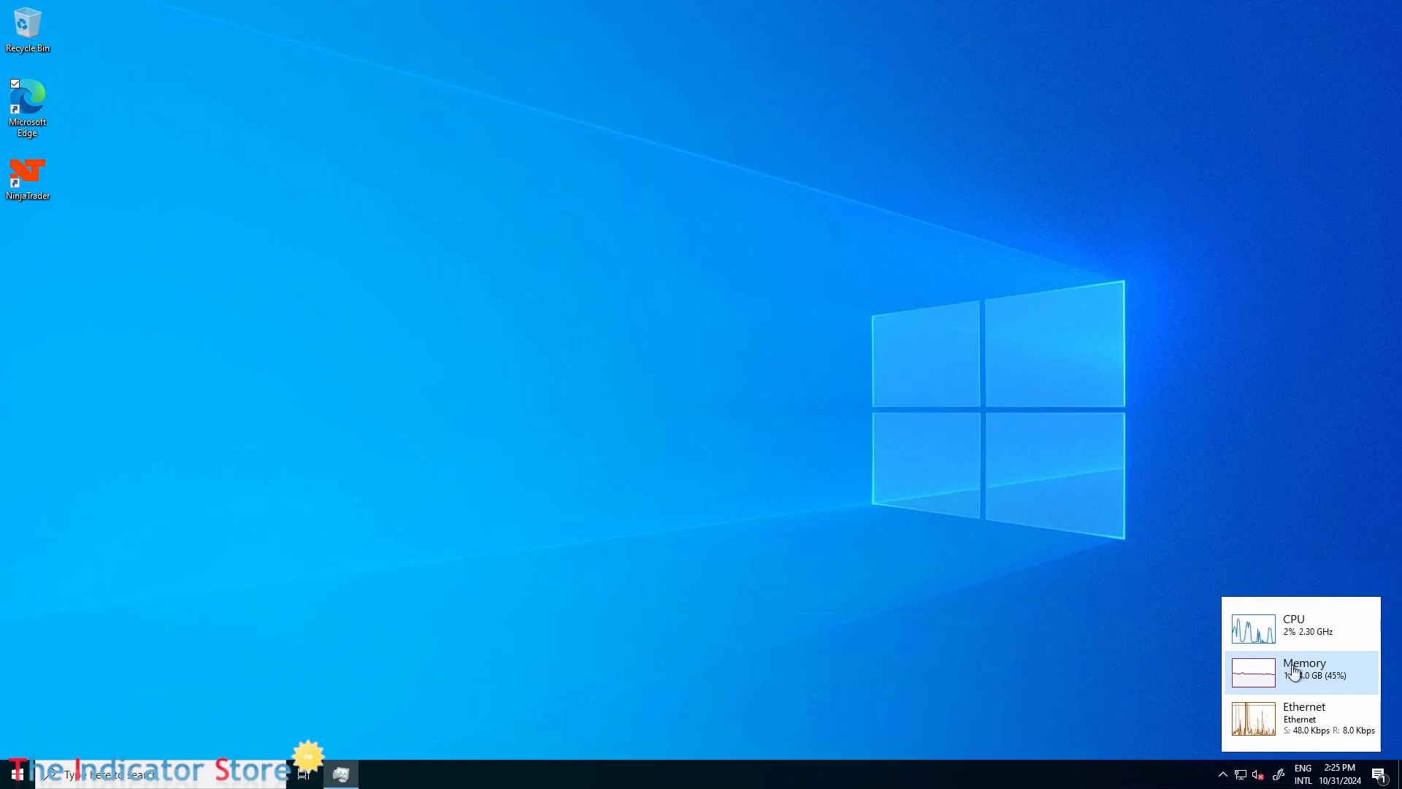
left_click(28, 188)
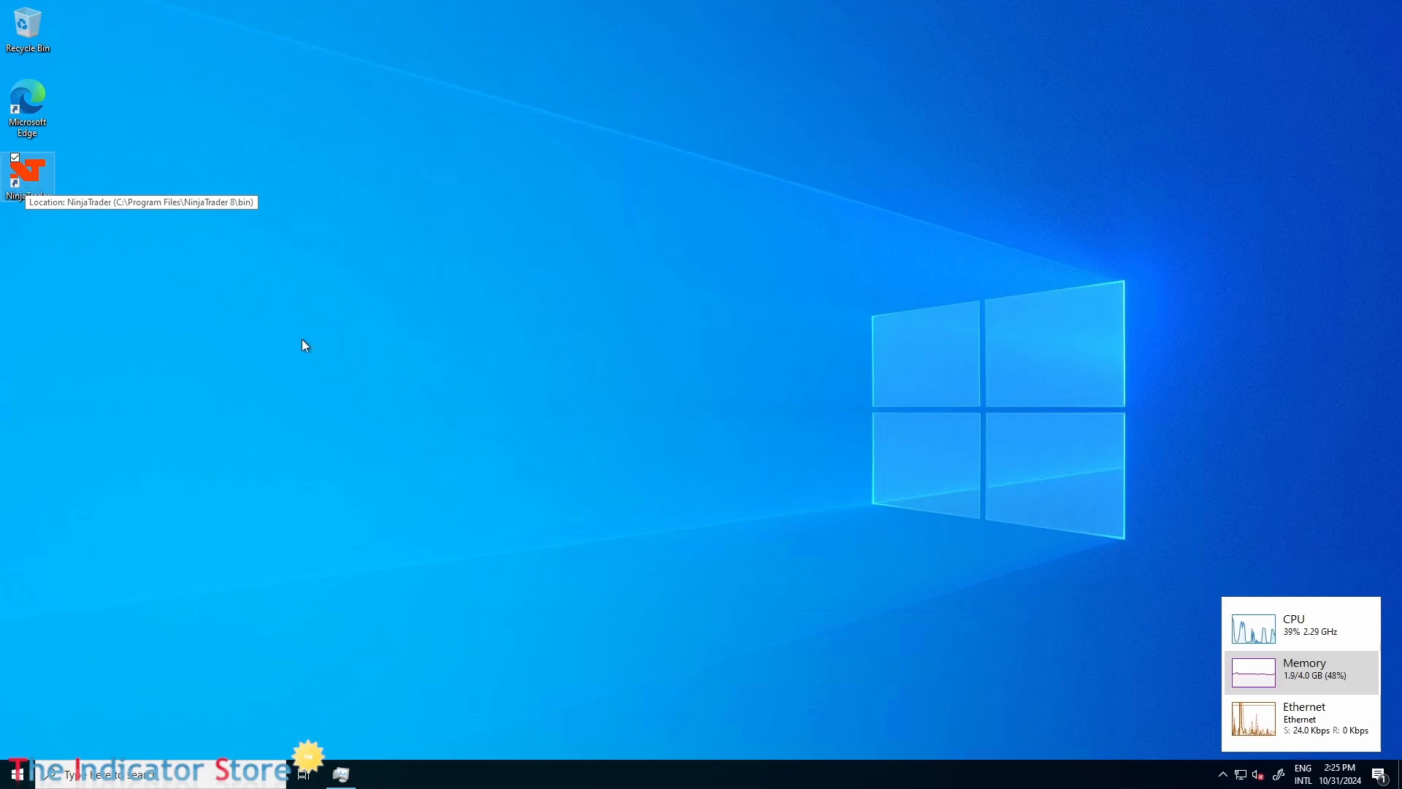
double_click(50, 188)
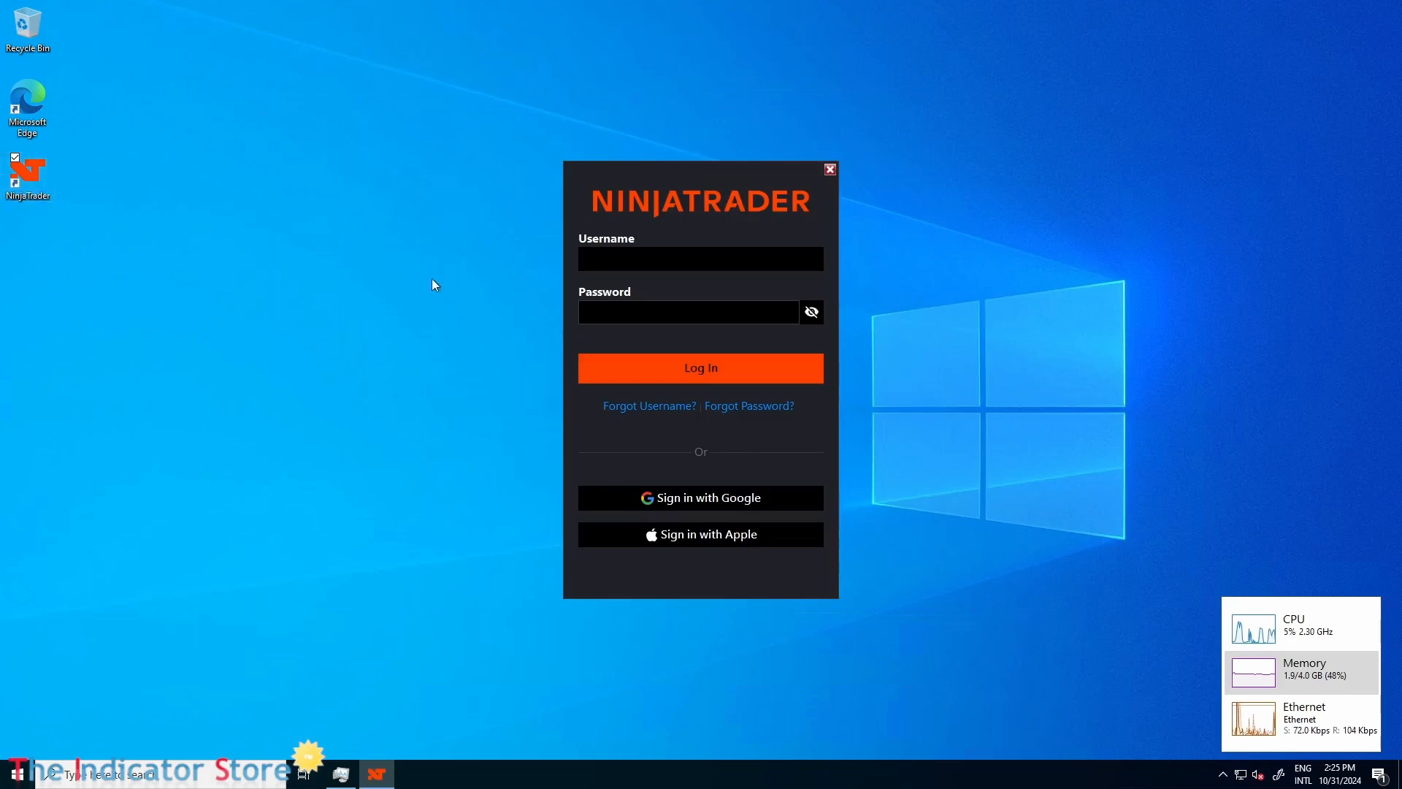
Log in to NinjaTrader with the account's username and password and choose Simulation as the way to trade.
left_click(604, 259)
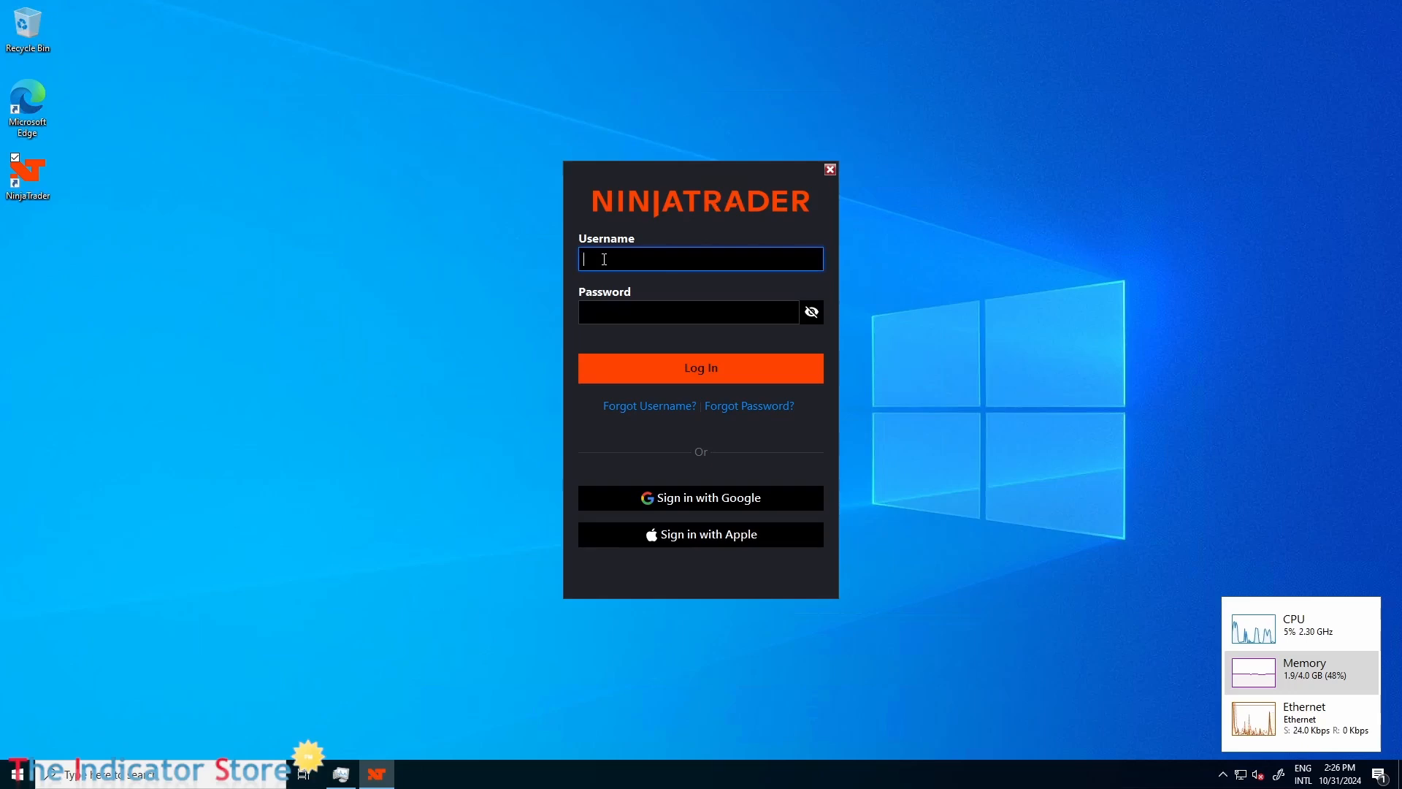
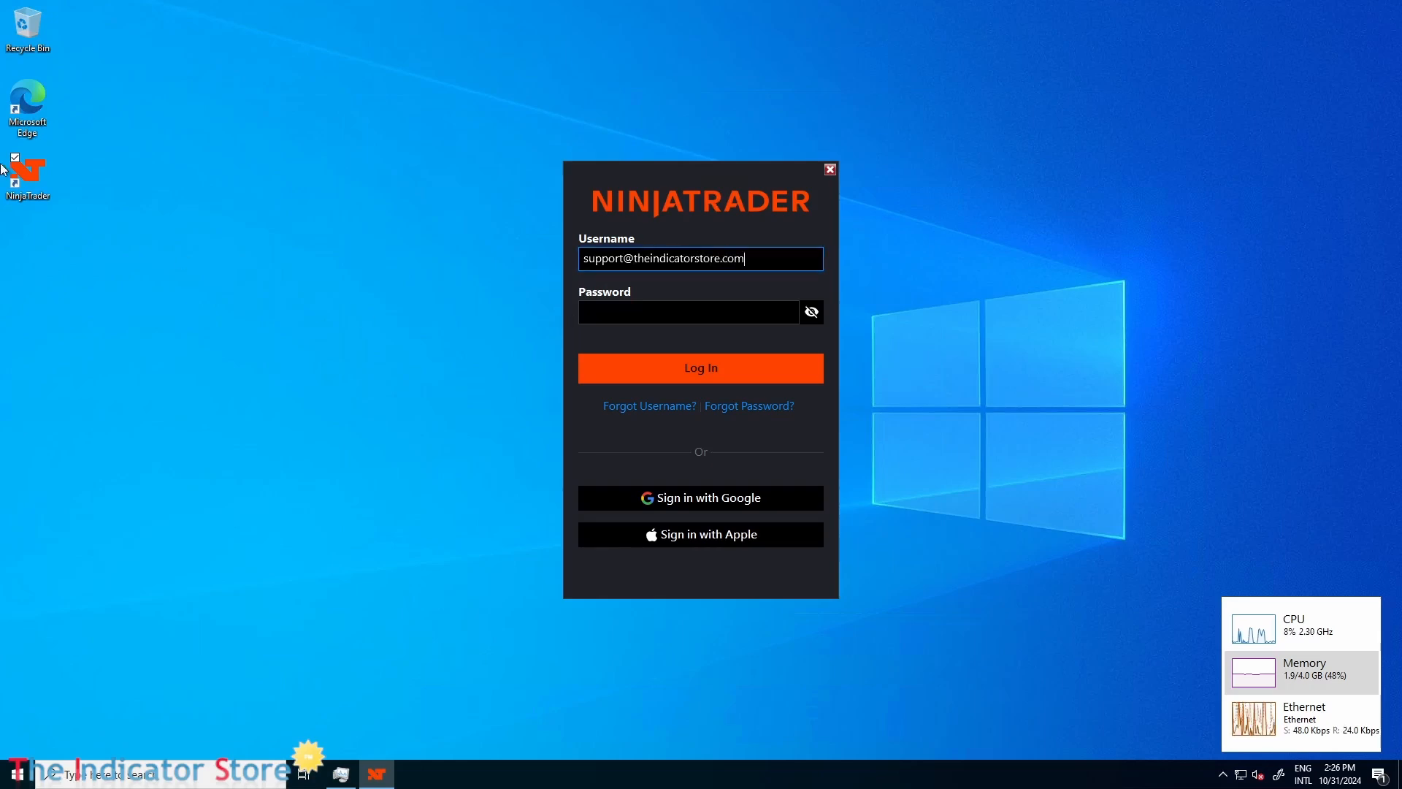
left_click(645, 316)
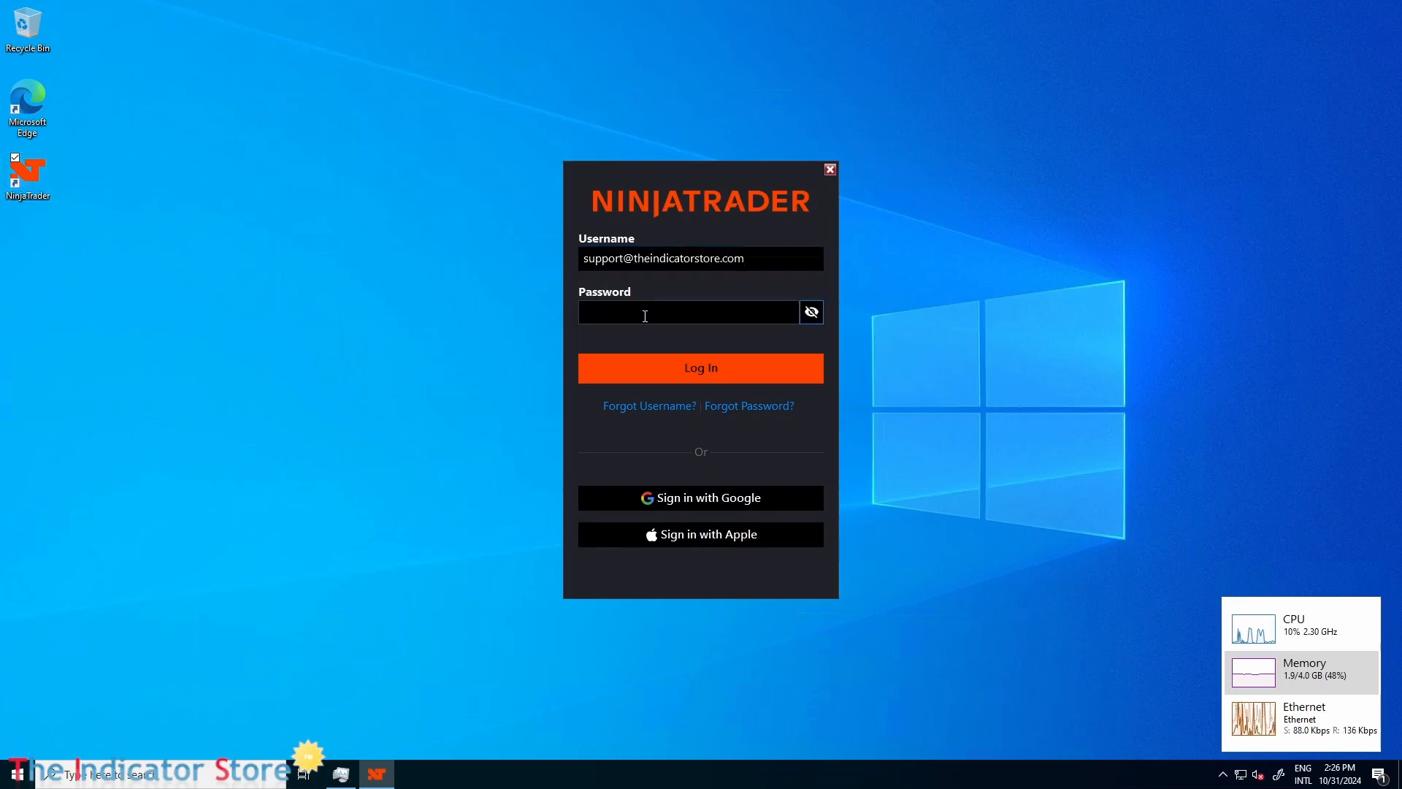
type("**********")
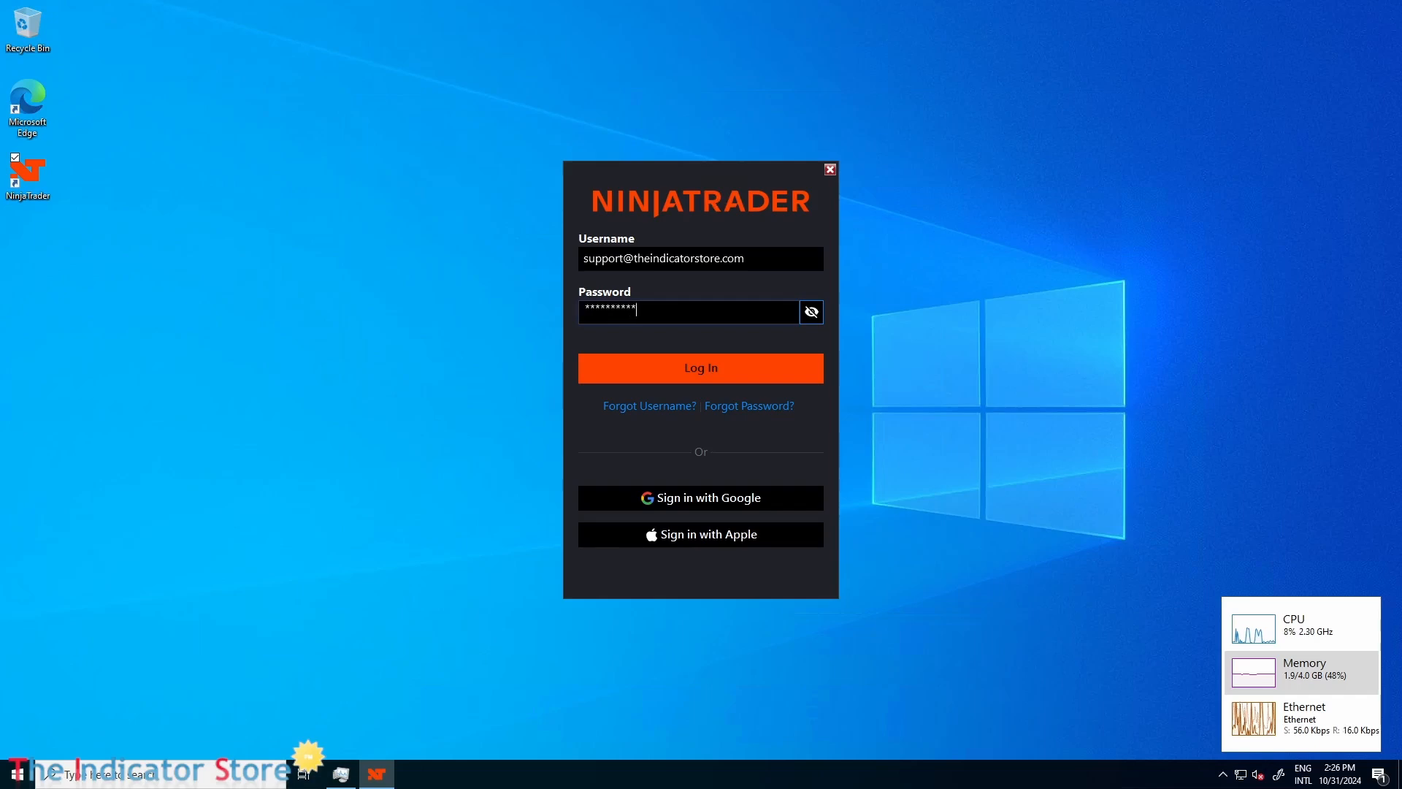
left_click(683, 381)
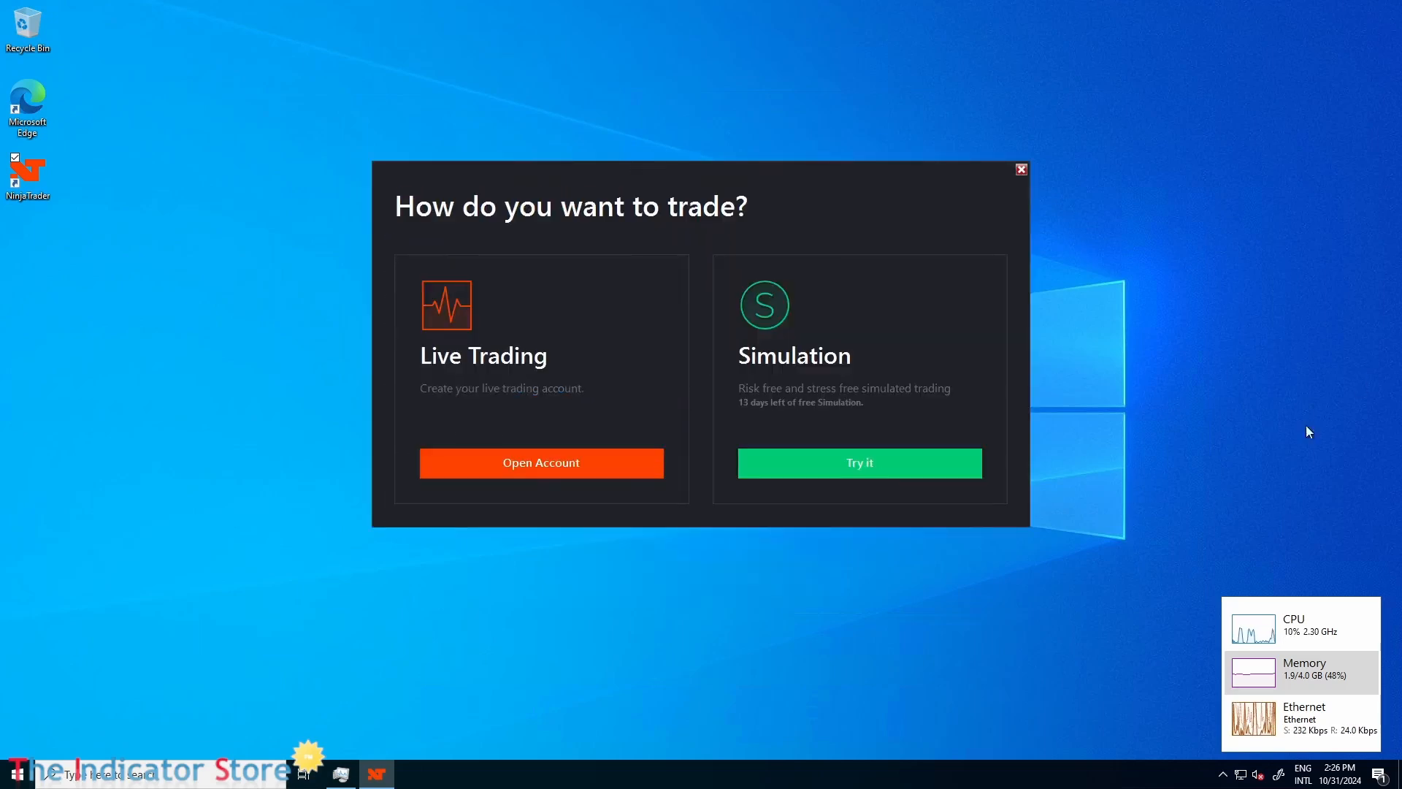
left_click(880, 468)
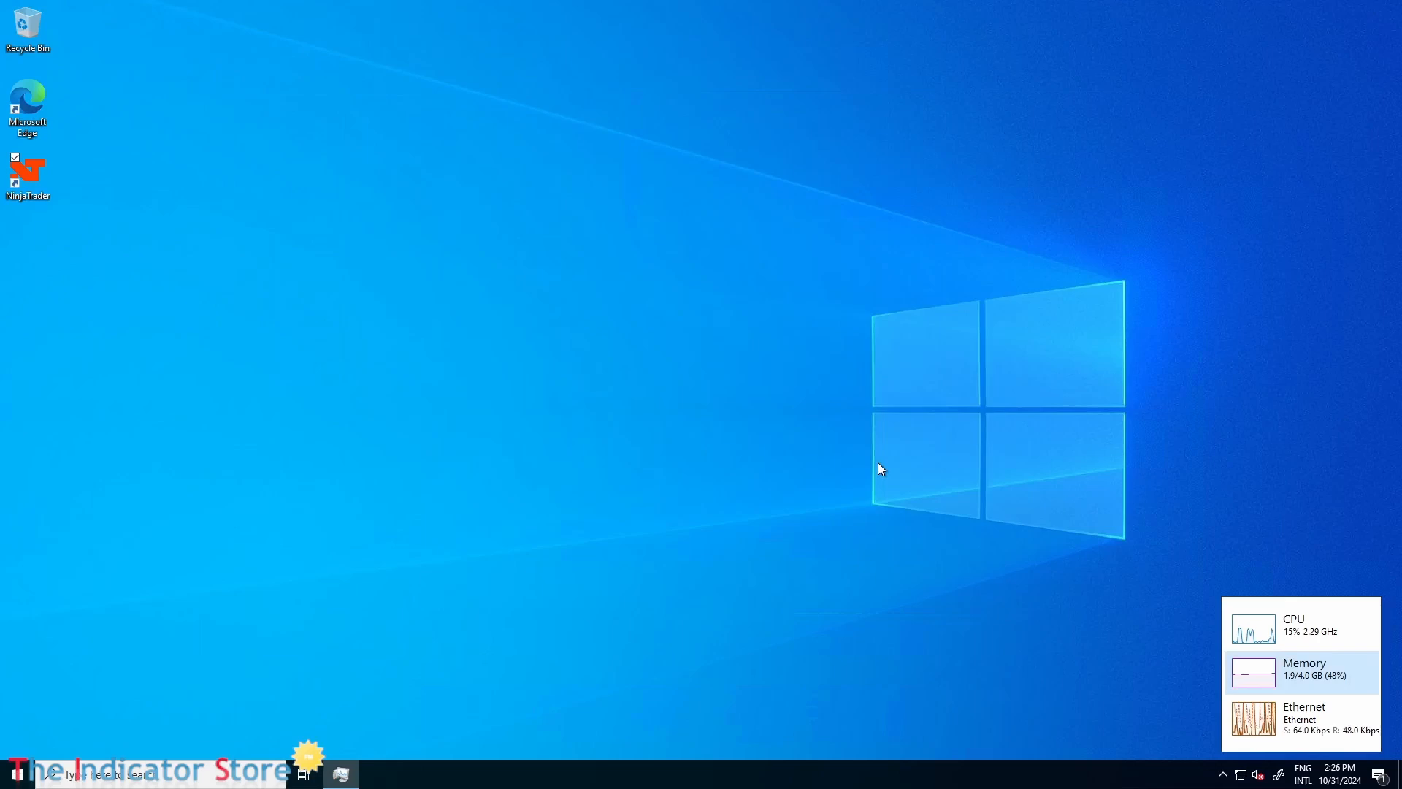
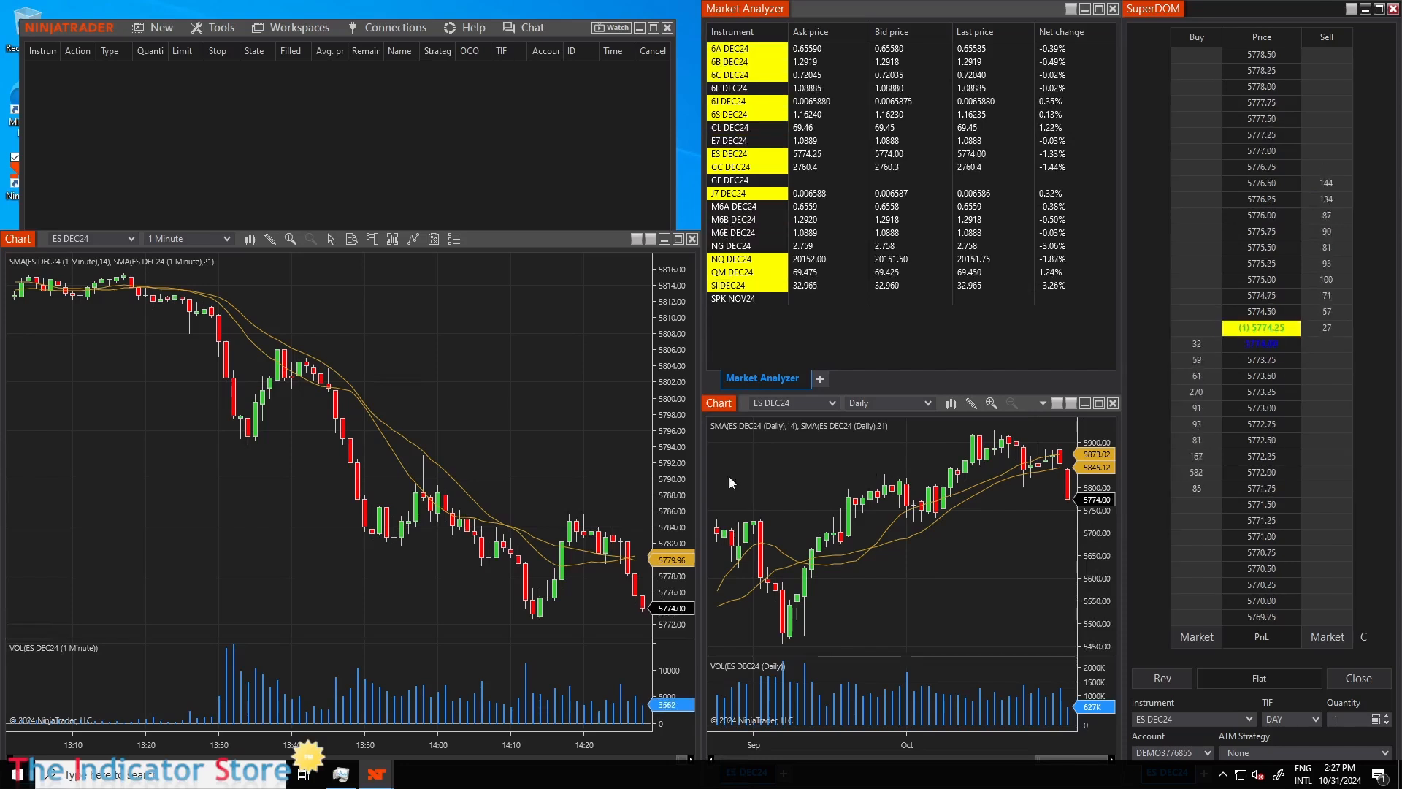
Close the Market Analyzer, SuperDOM and daily ES DEC24 chart windows, keeping the 1-minute ES DEC24 chart.
left_click(1113, 9)
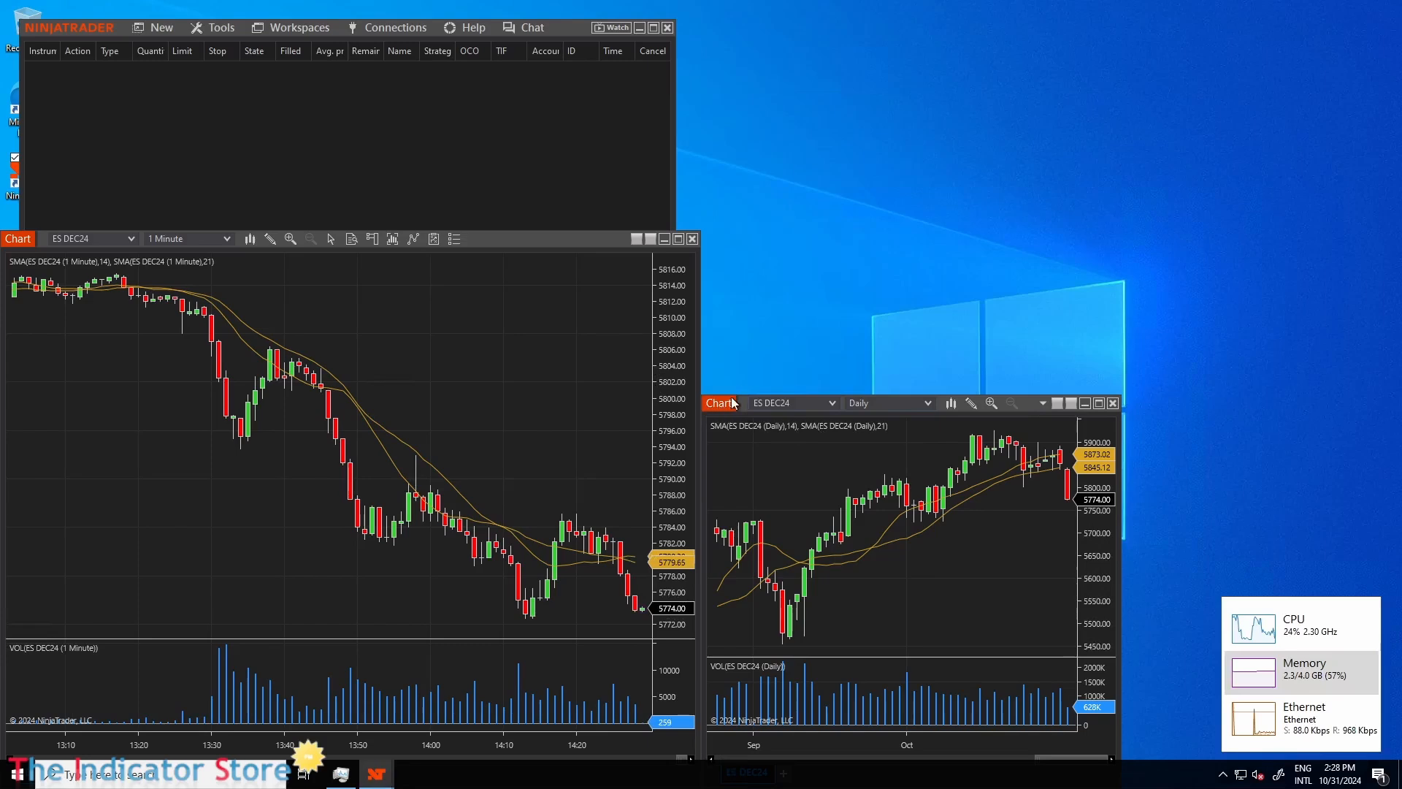
left_click_drag(718, 406, 887, 143)
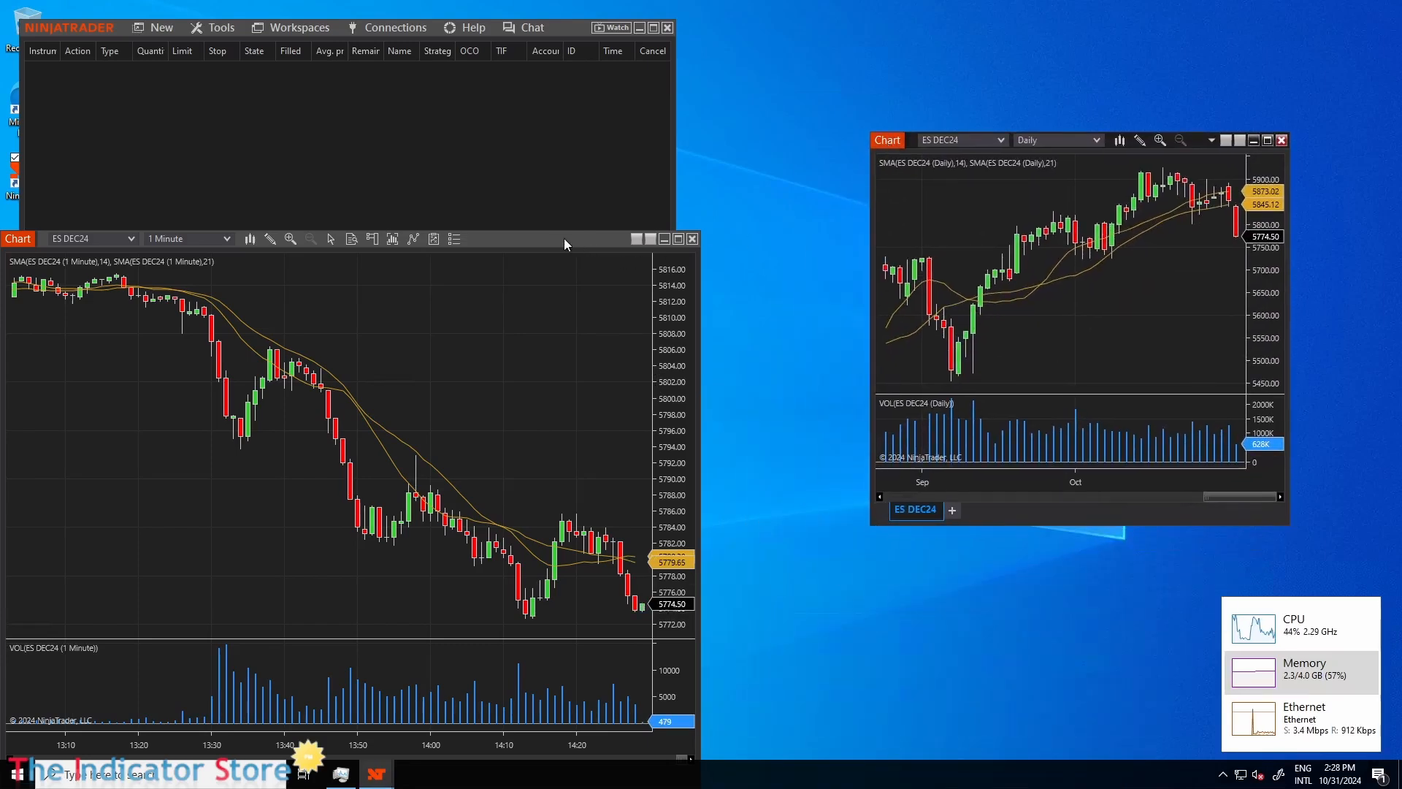
left_click(1282, 140)
Duplicate the 1-minute ES DEC24 chart in a new window and change the copy's instrument to the NQ DEC24 future.
left_click_drag(519, 244, 858, 160)
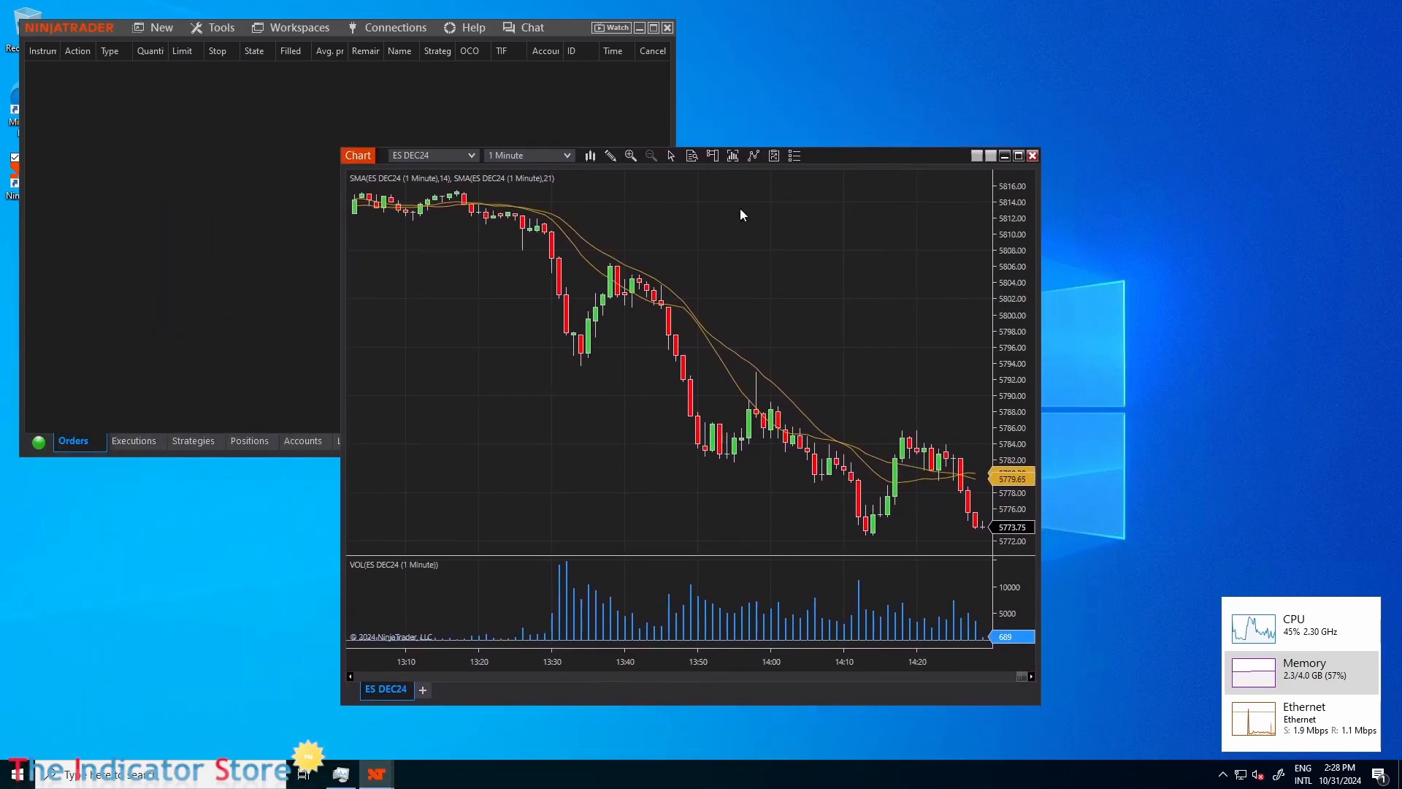
left_click_drag(353, 156, 190, 160)
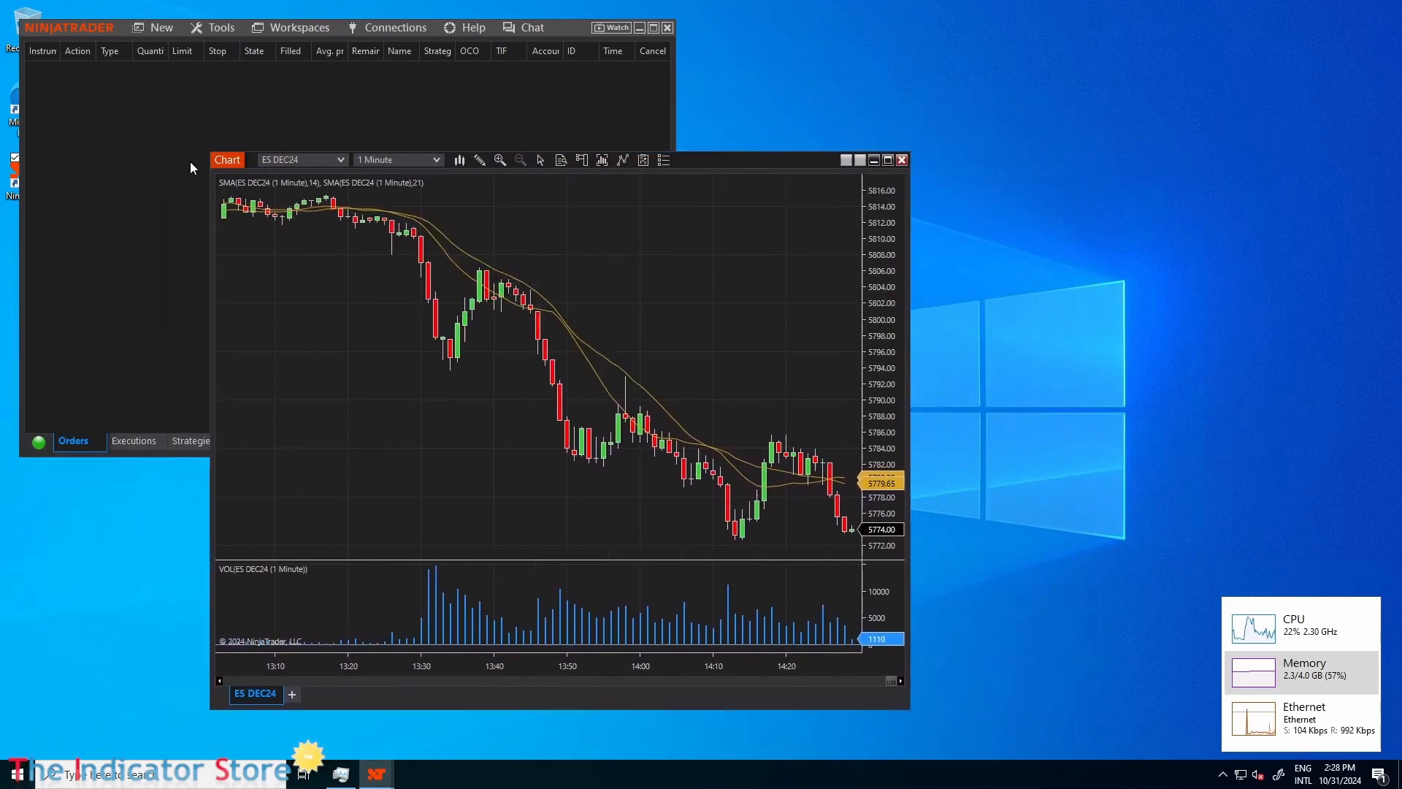
right_click(699, 163)
left_click(621, 178)
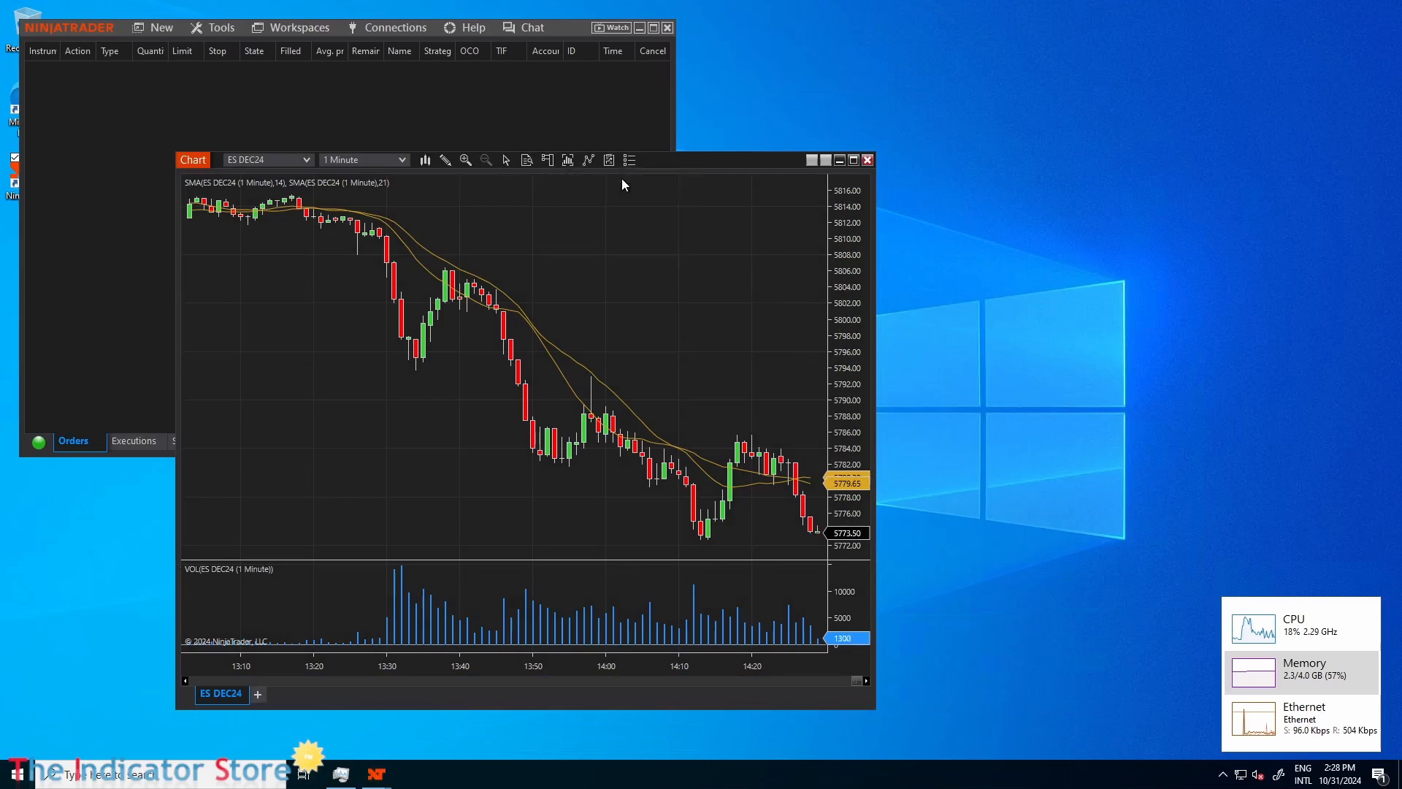
left_click(314, 173)
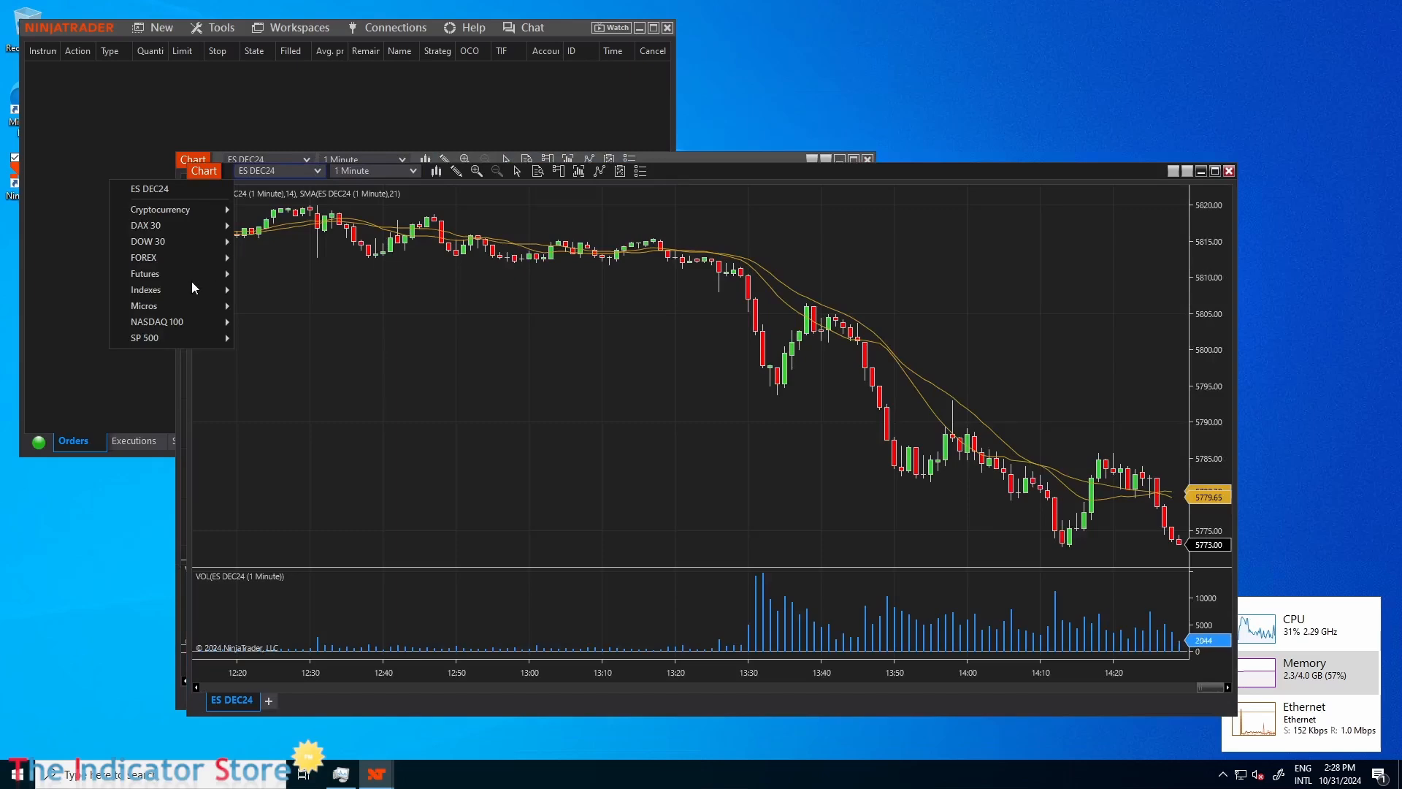
mouse_move(189, 282)
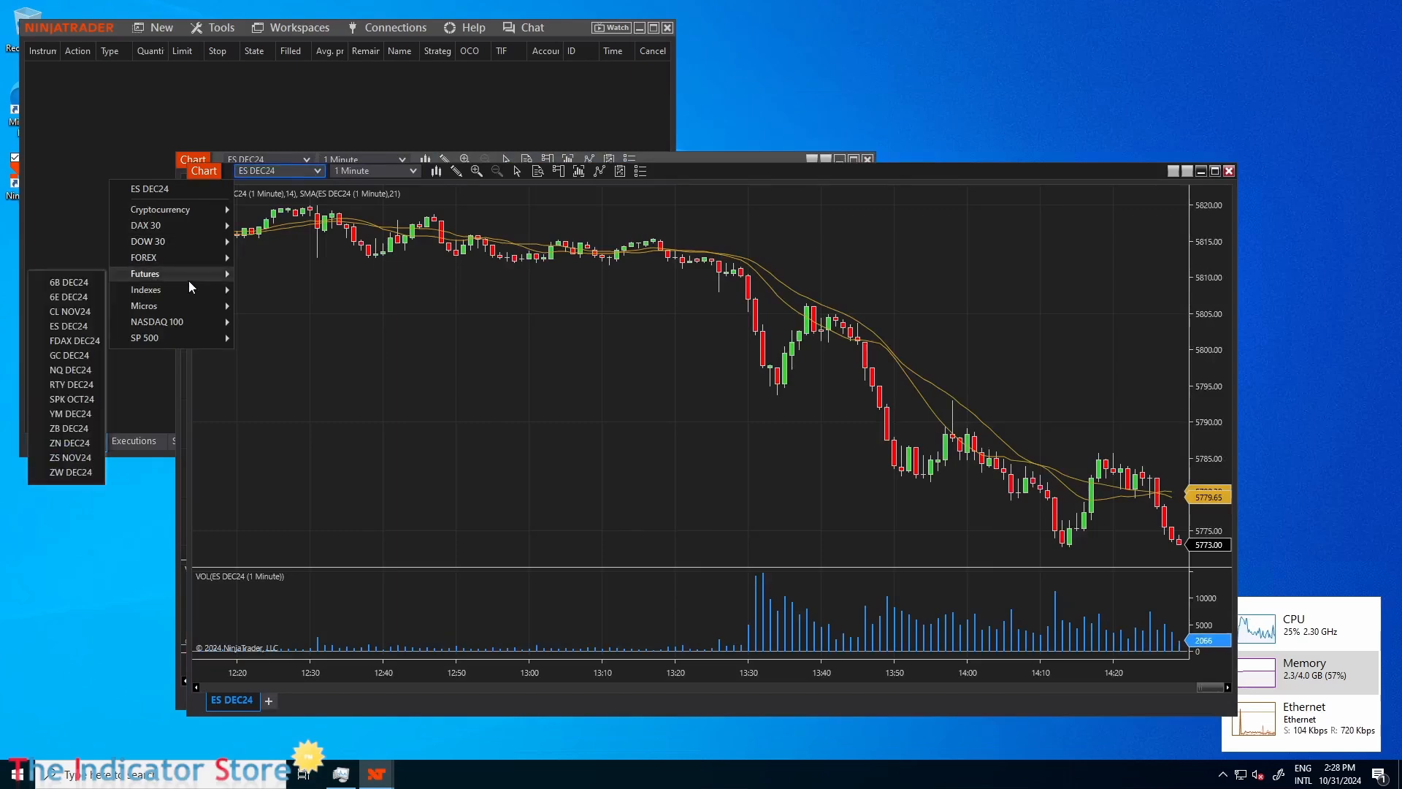
left_click(68, 369)
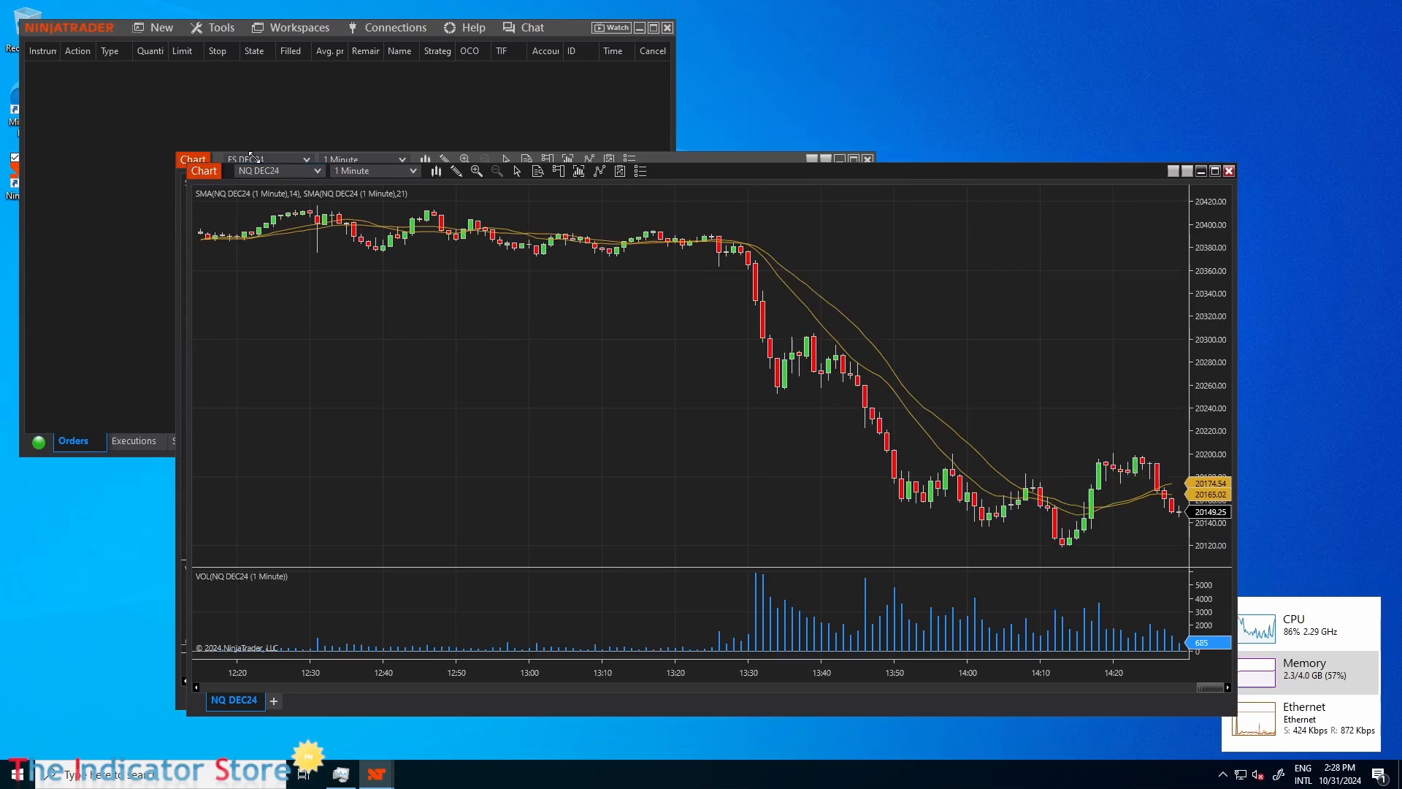
Narrow the ES DEC24 chart window and arrange it side by side with the NQ DEC24 chart without overlap.
left_click_drag(187, 164, 749, 60)
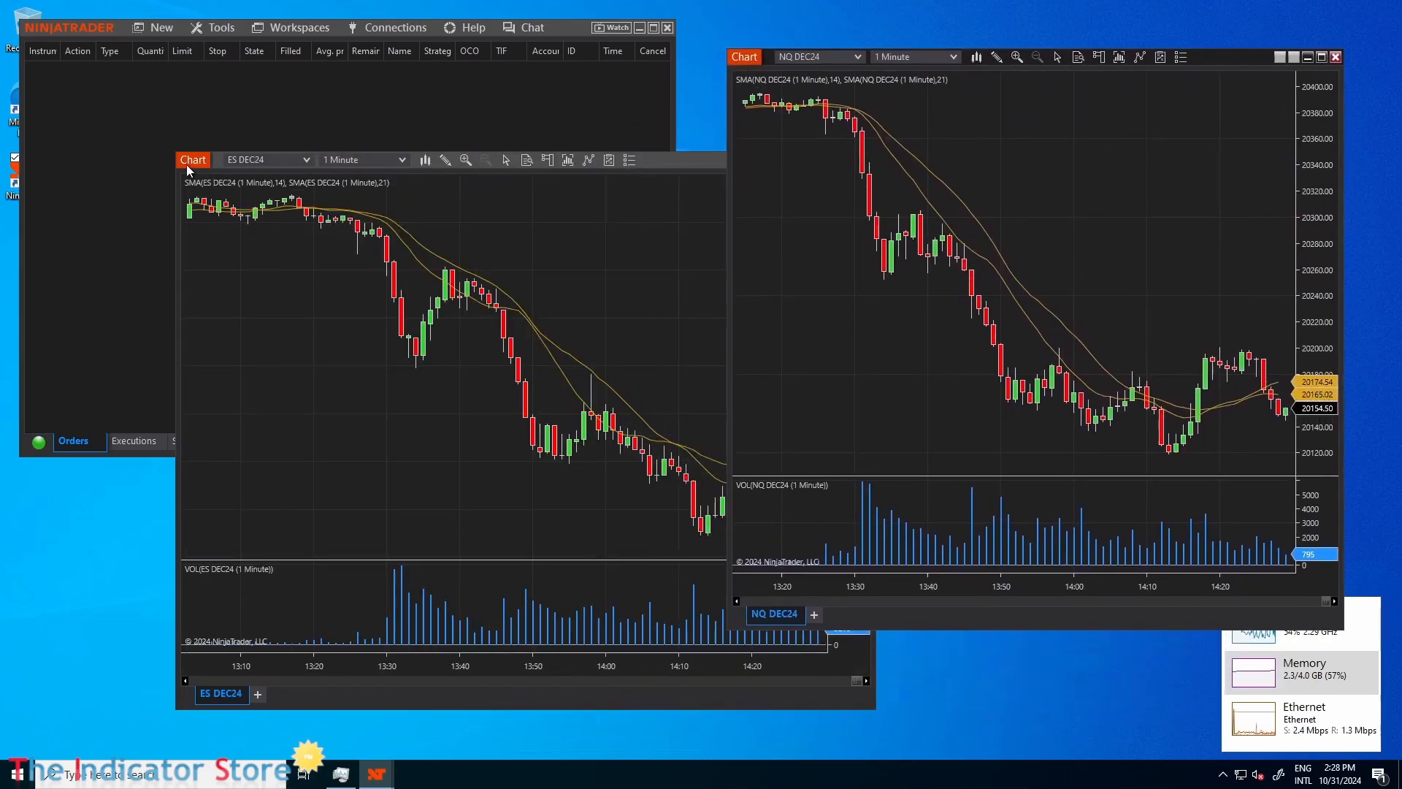
left_click_drag(186, 161, 169, 162)
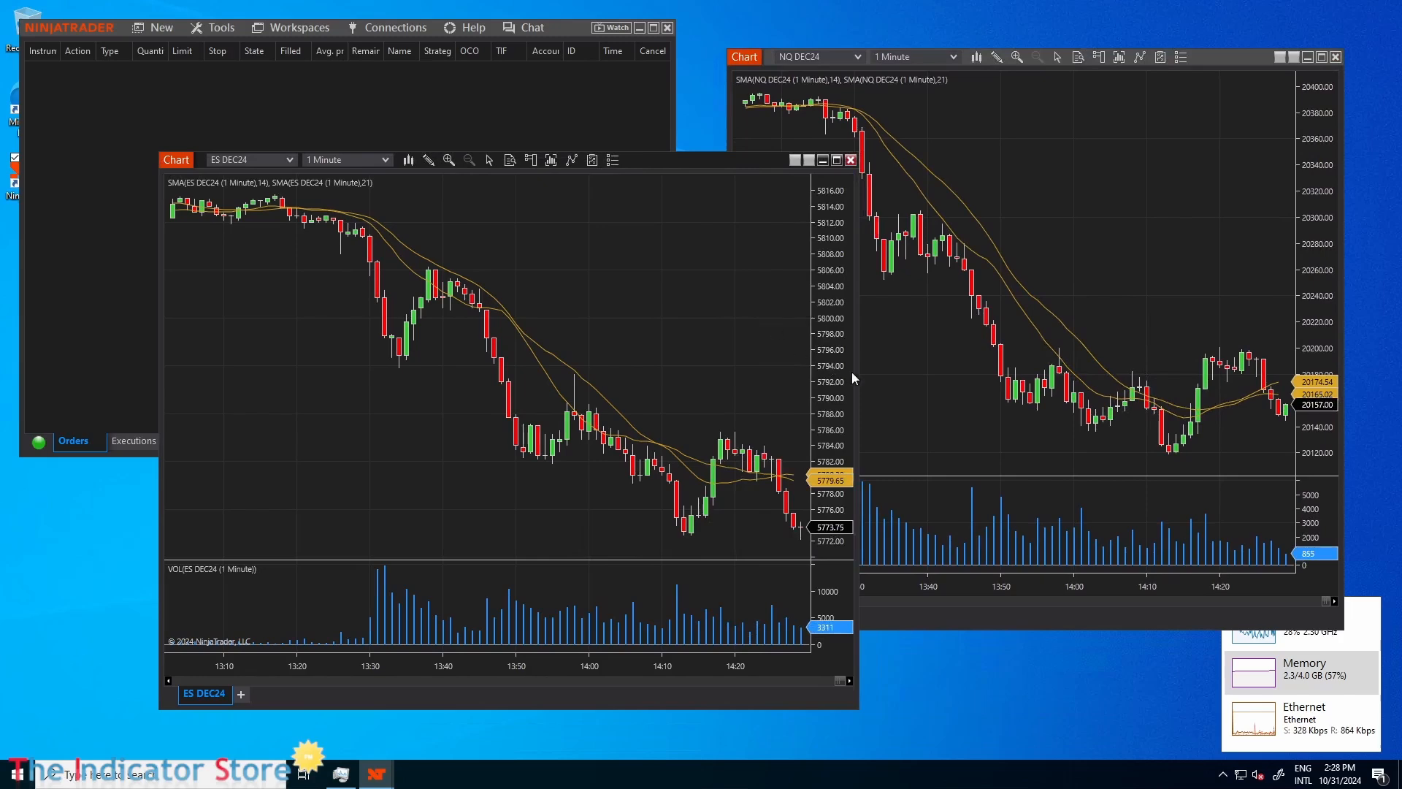
left_click_drag(858, 376, 717, 384)
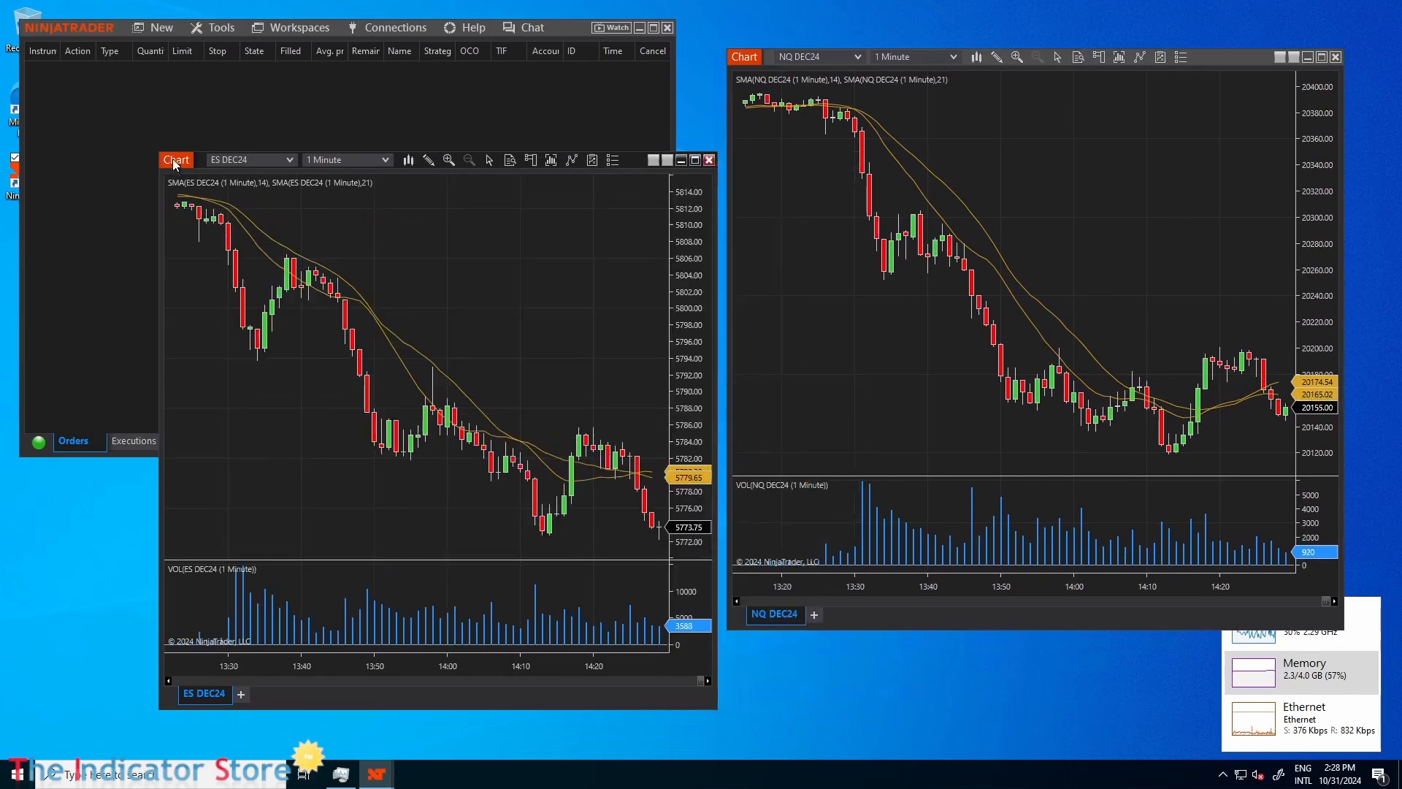
left_click_drag(175, 164, 156, 155)
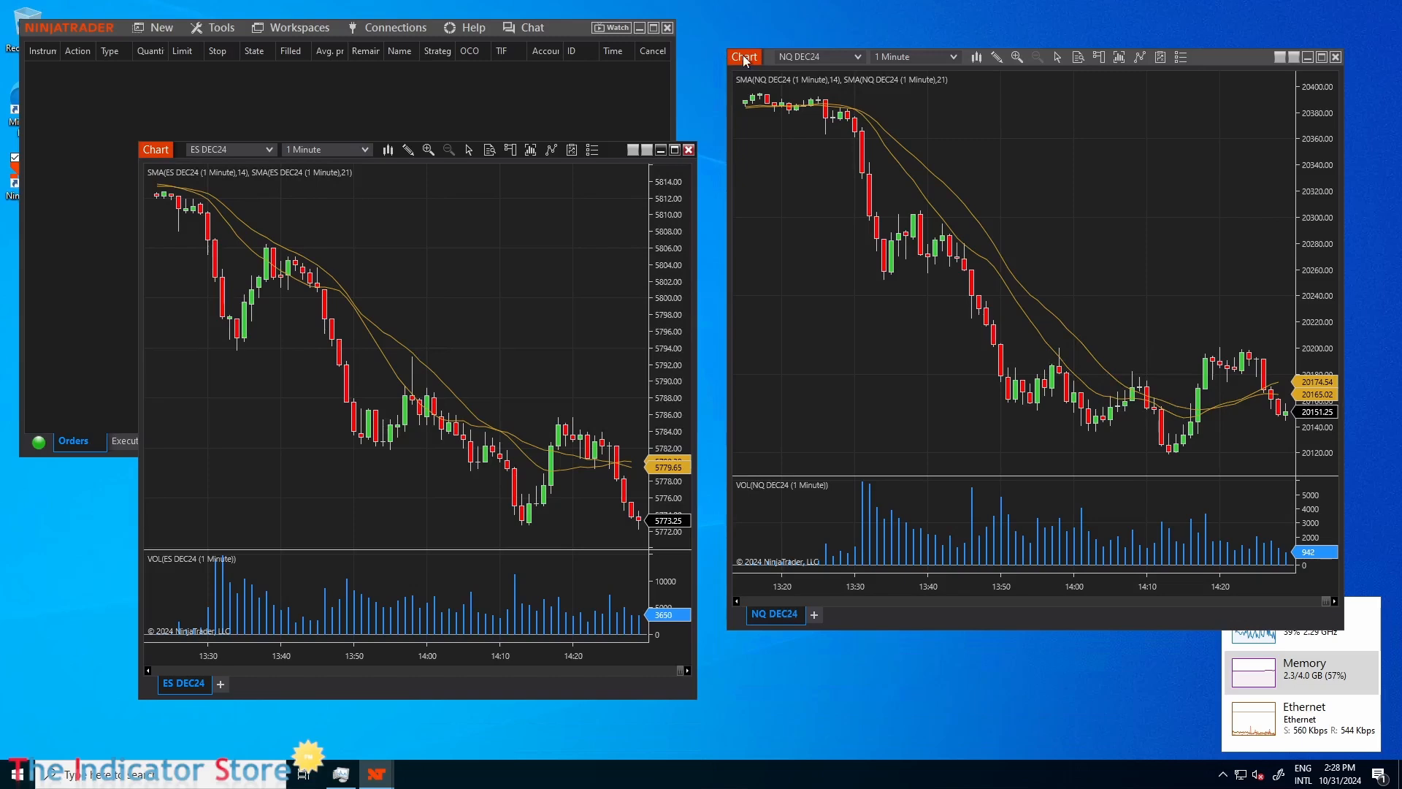
mouse_move(745, 61)
left_mouse_down()
mouse_move(734, 22)
mouse_move(728, 76)
left_mouse_up()
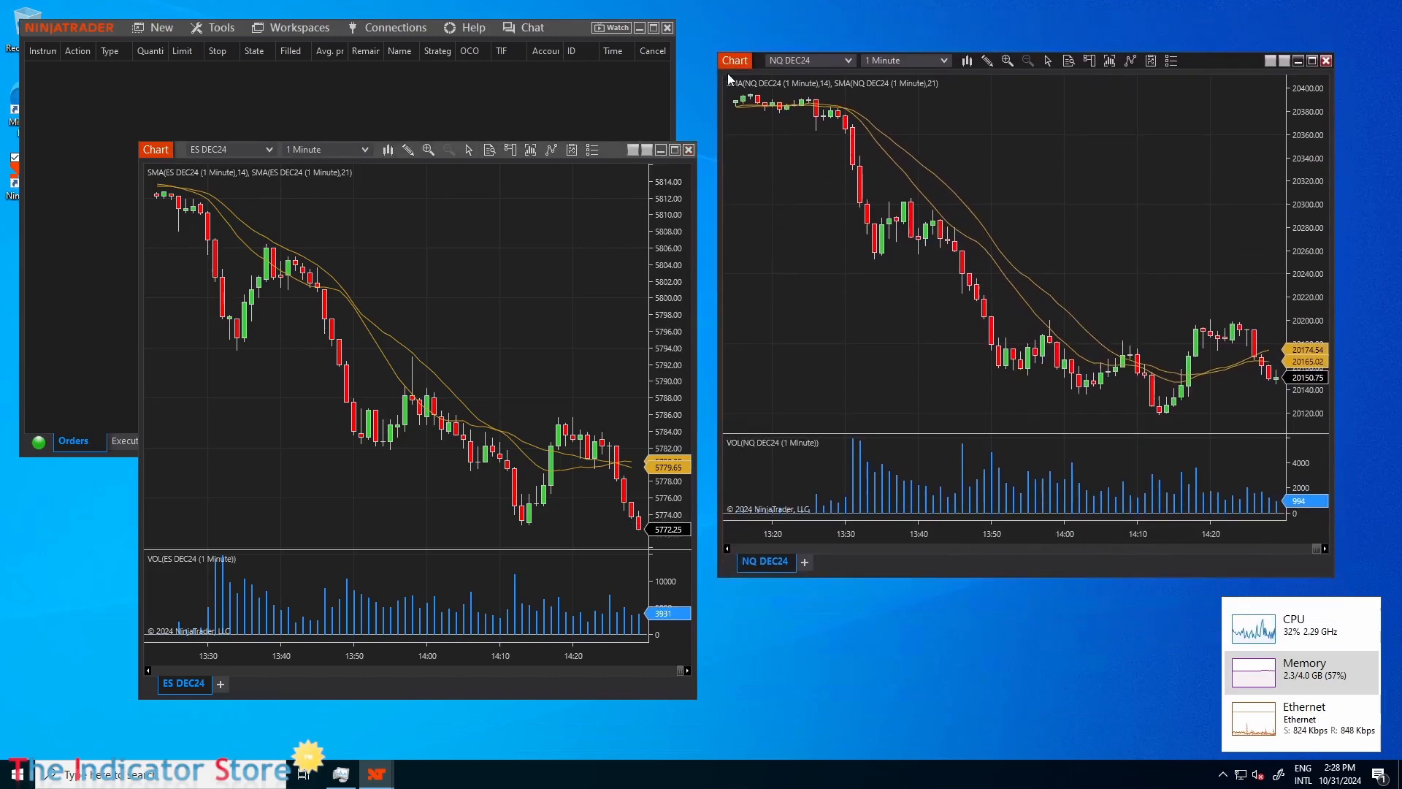
Shrink the NinjaTrader Control Center in height and width so it uncovers the desktop shortcuts.
left_click(85, 103)
left_click_drag(90, 456, 150, 196)
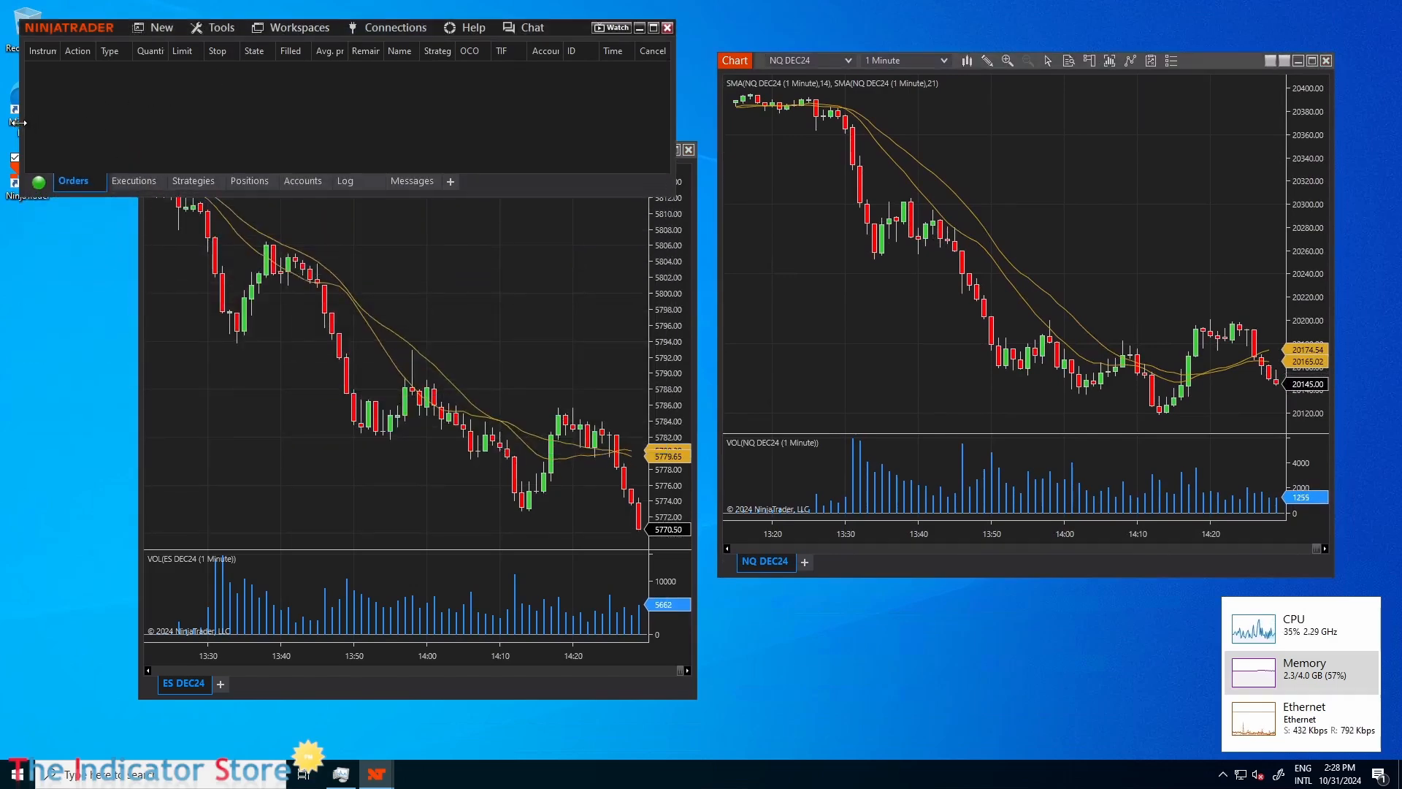
left_click_drag(21, 123, 93, 122)
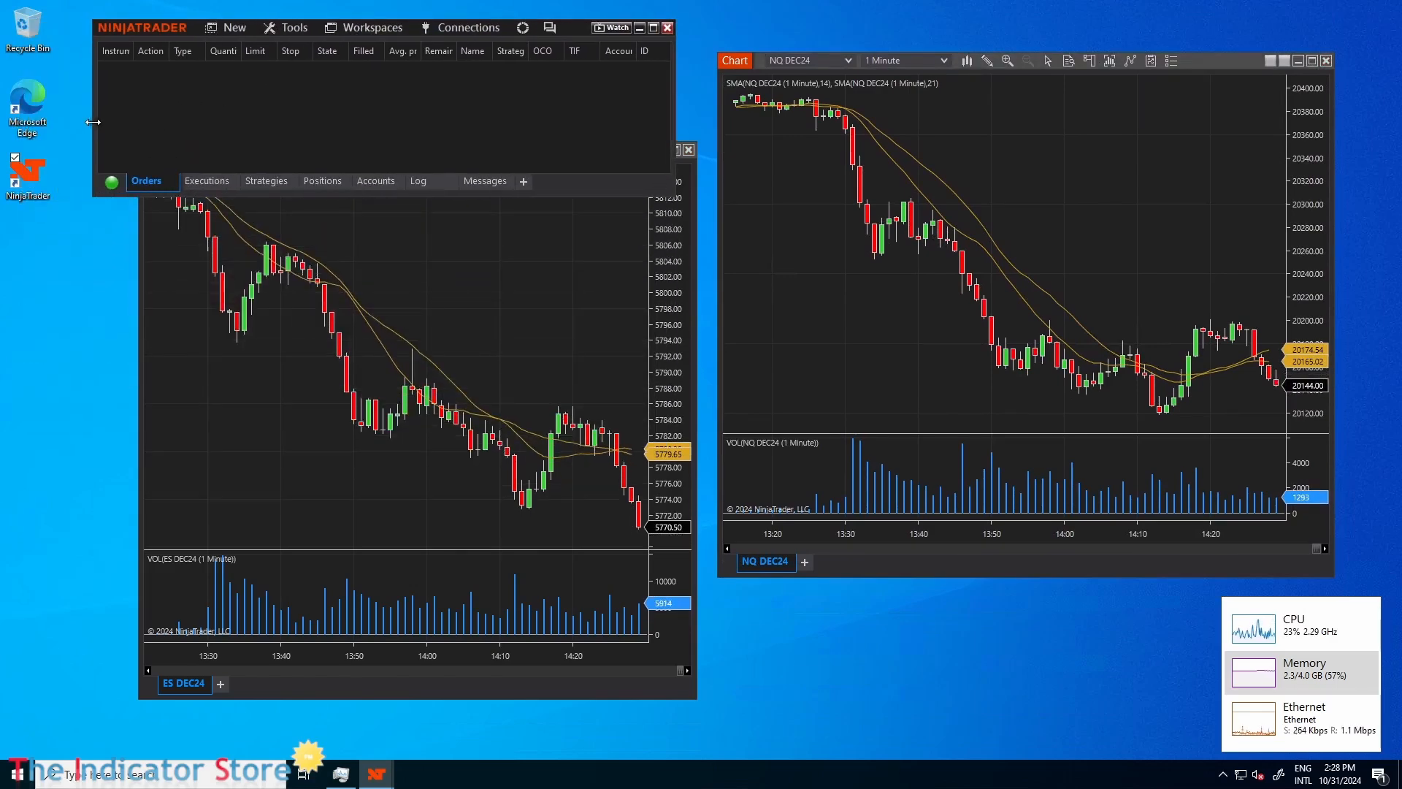
Save the default Futures workspace under the new name TEST.
left_click(380, 31)
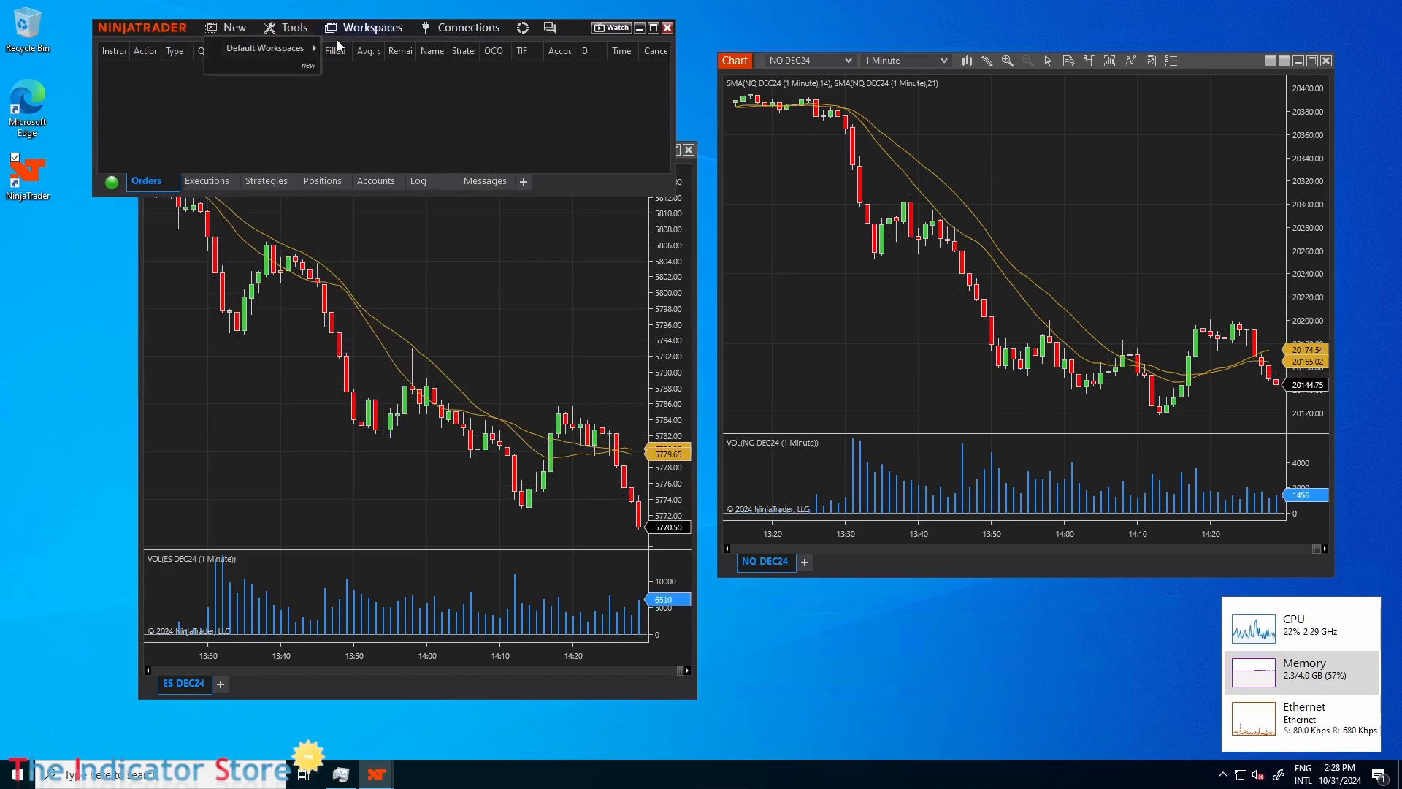
mouse_move(291, 50)
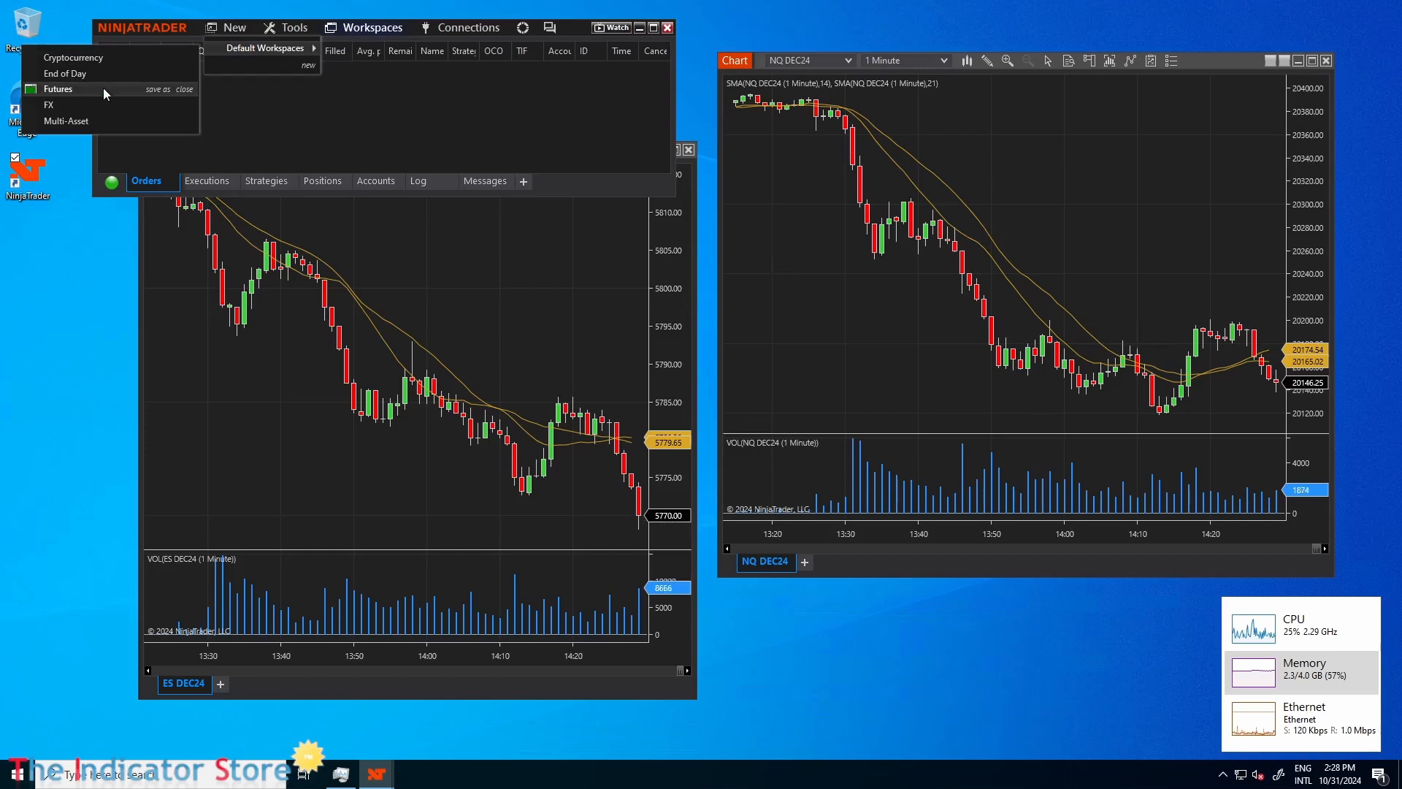
left_click(156, 89)
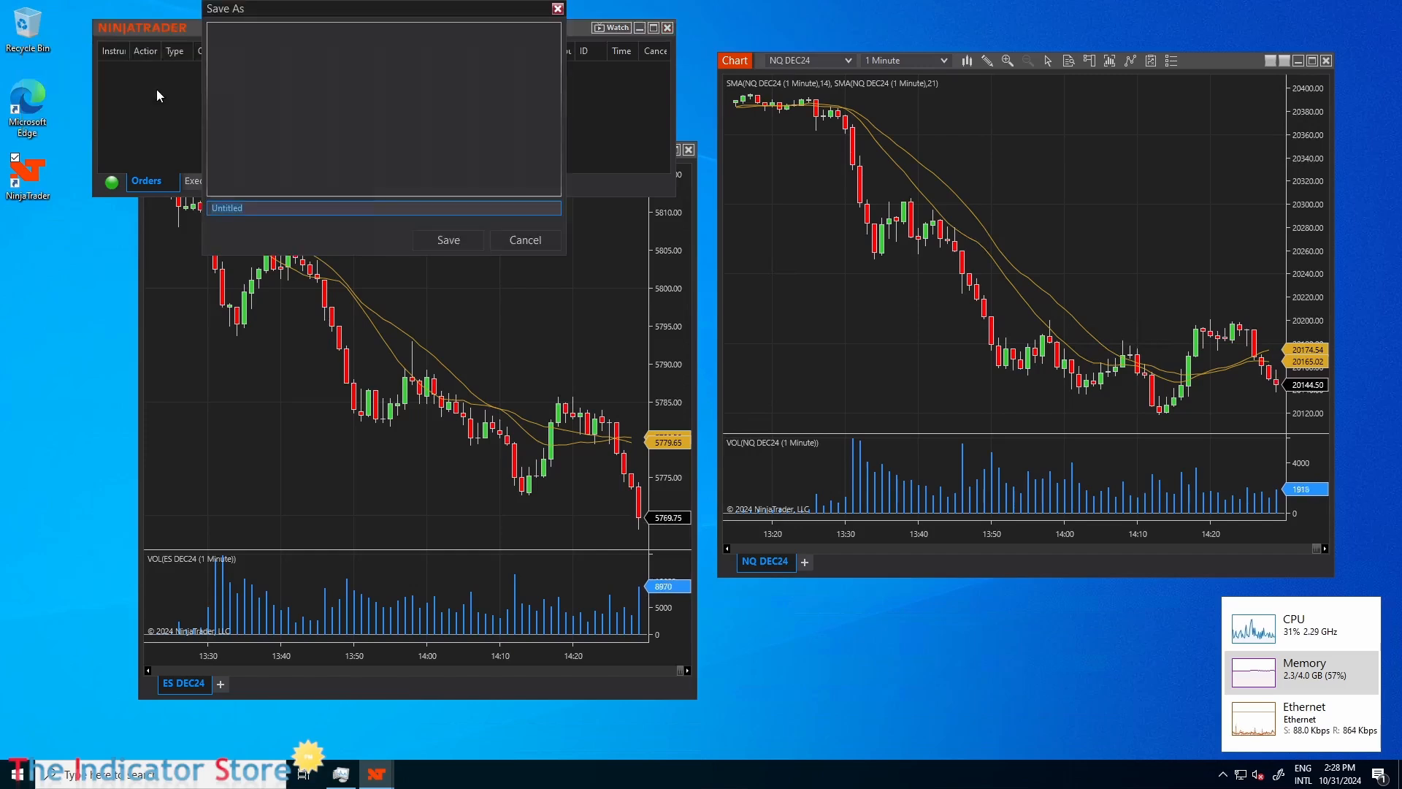
type("TEST")
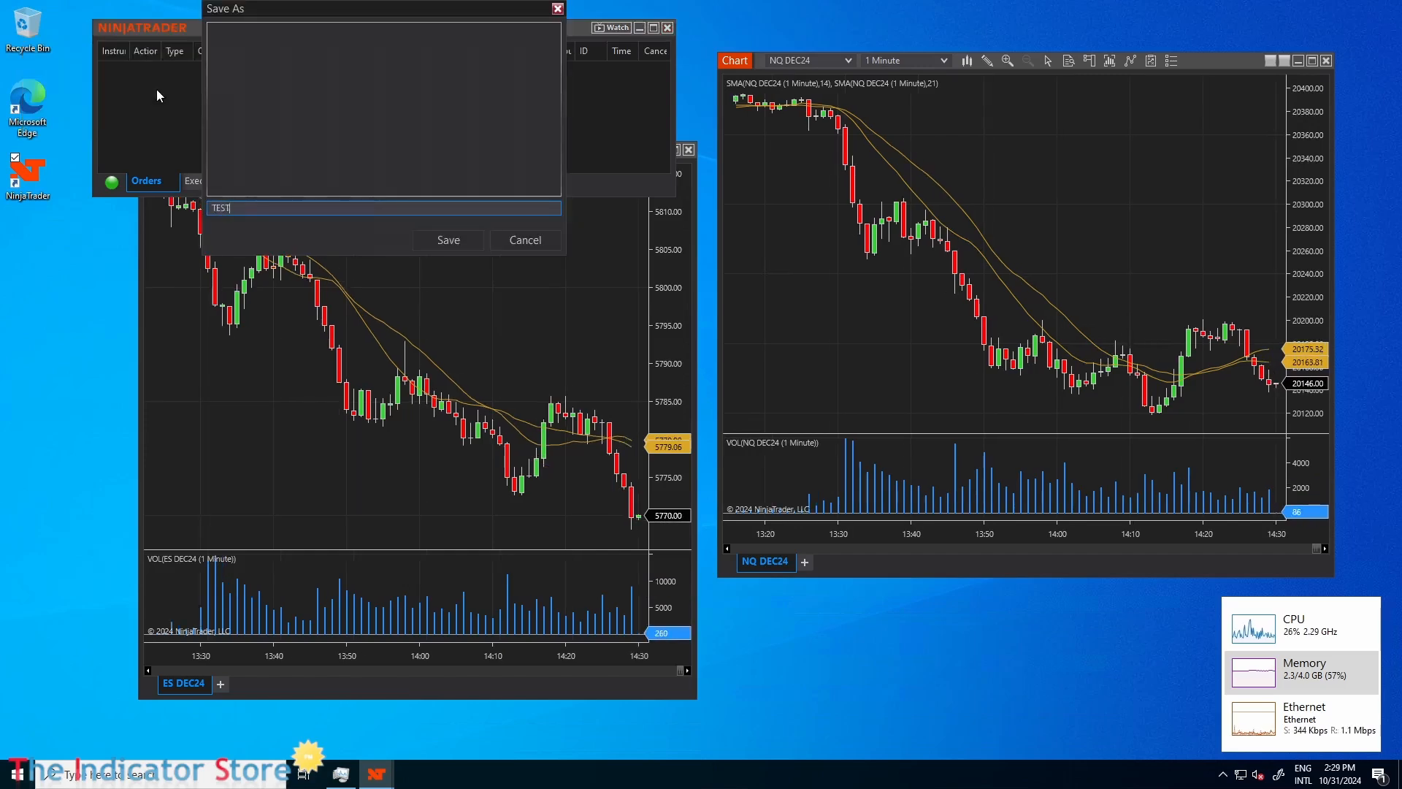
left_click(433, 244)
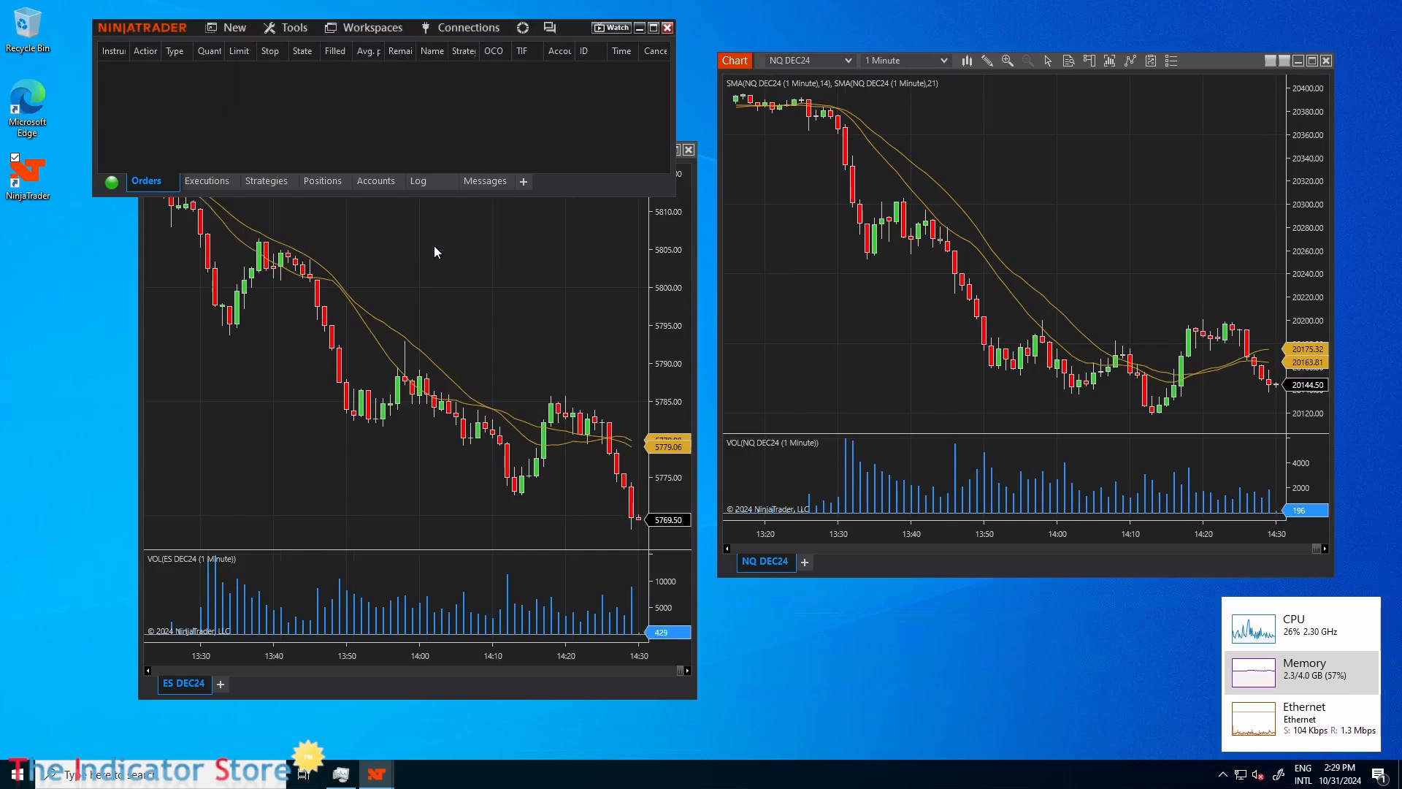
Shorten the Control Center further and place the ES DEC24 chart directly beneath it.
left_click_drag(451, 195, 458, 118)
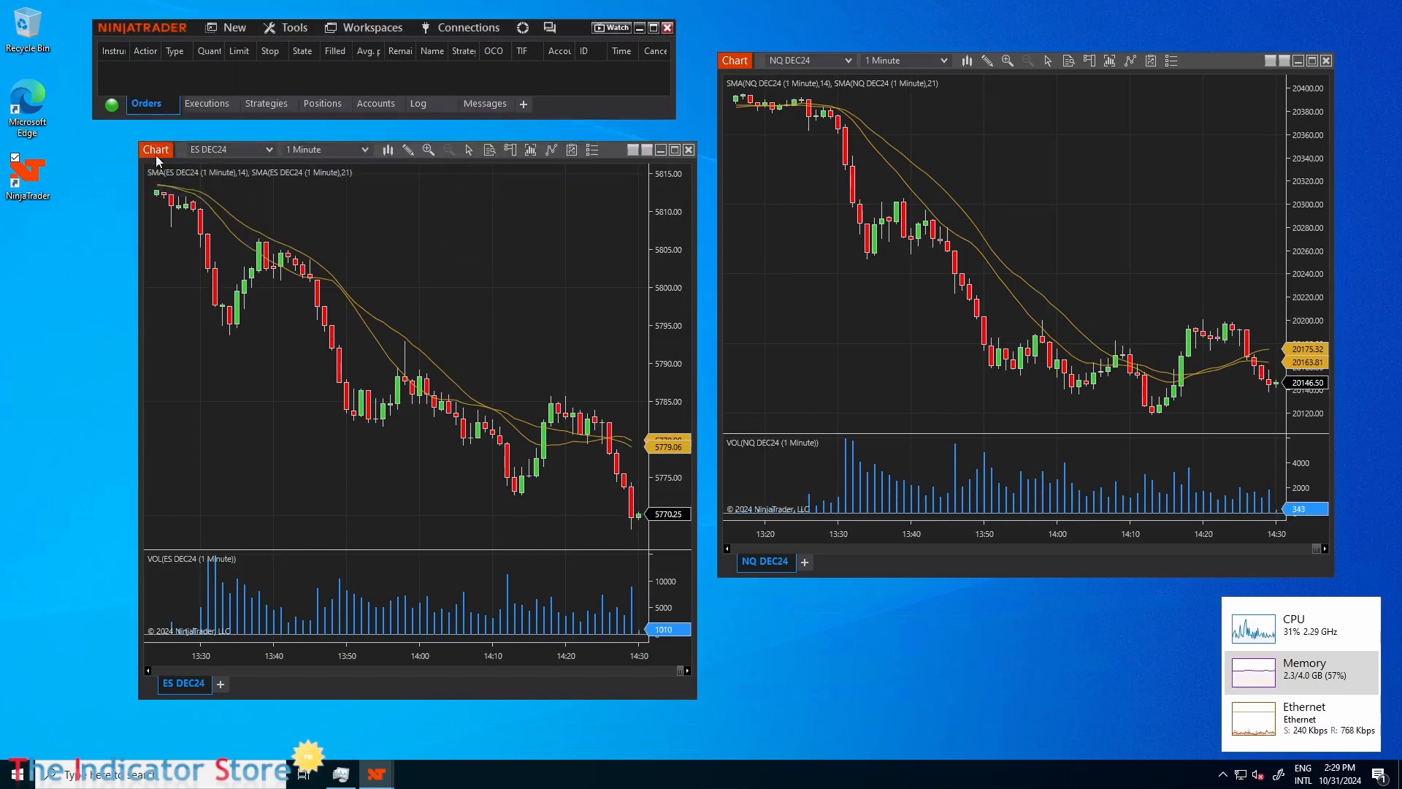
left_click_drag(156, 157, 129, 151)
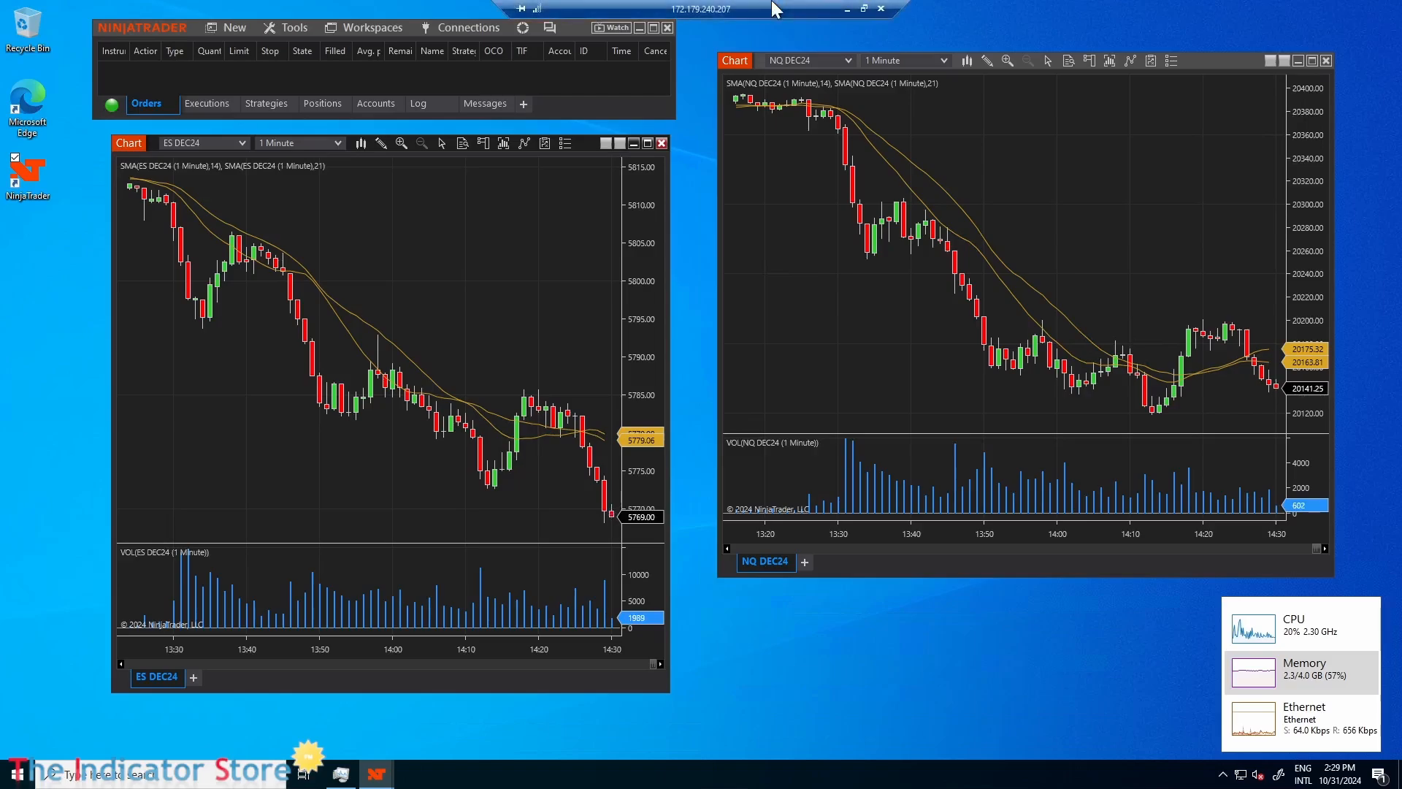
Take the Remote Desktop session out of full screen, move the Azure browser window aside and enlarge the session window.
left_click(859, 10)
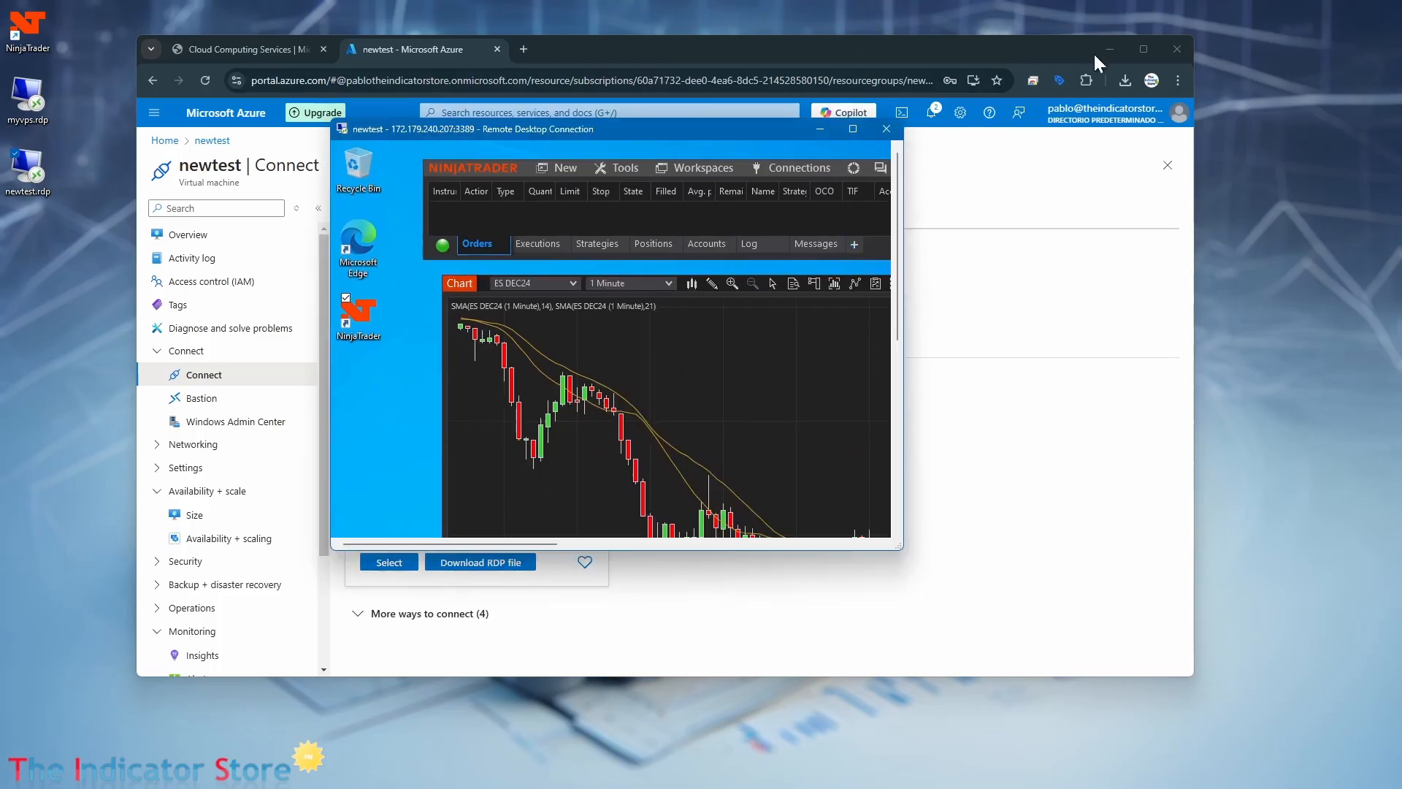
left_click_drag(1010, 42, 837, 751)
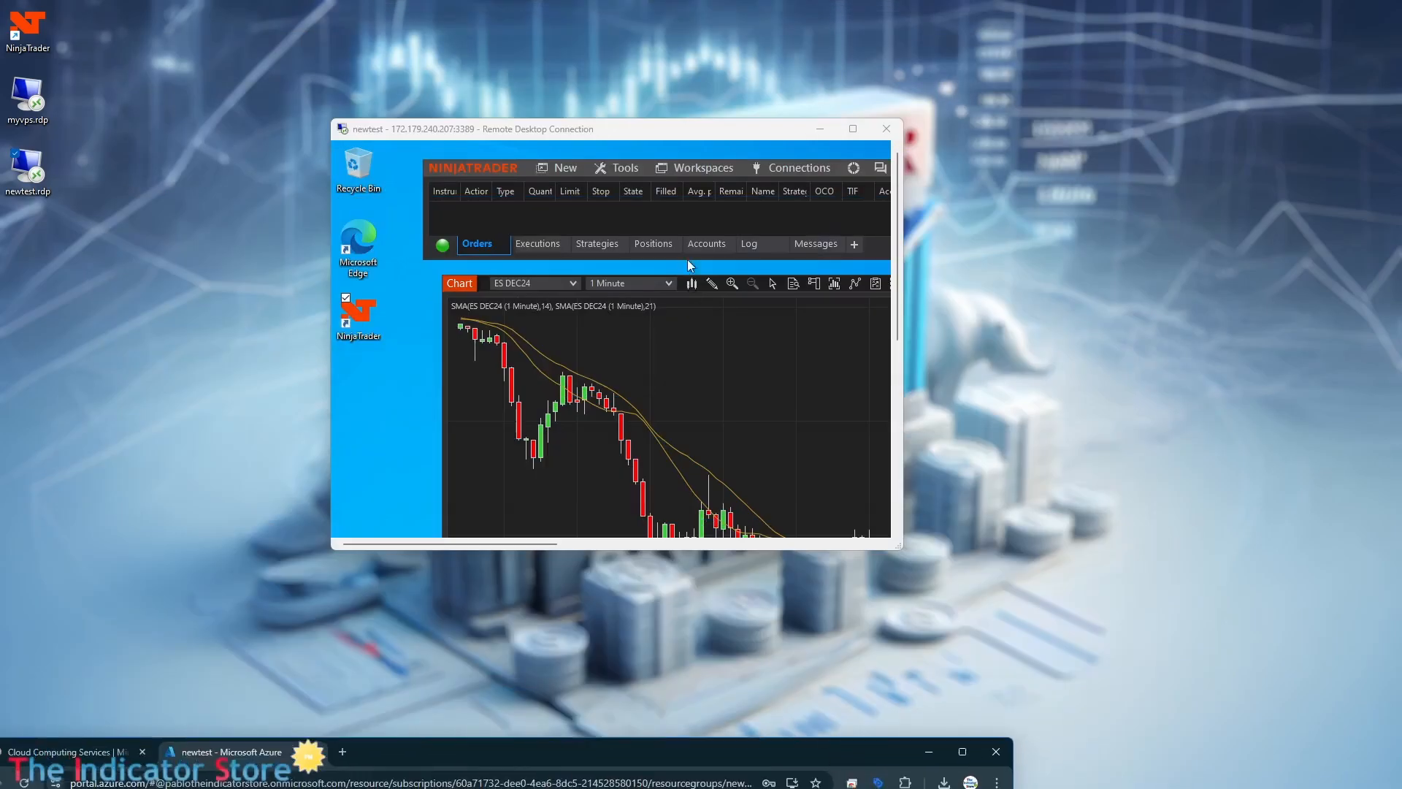
left_click_drag(738, 128, 558, 48)
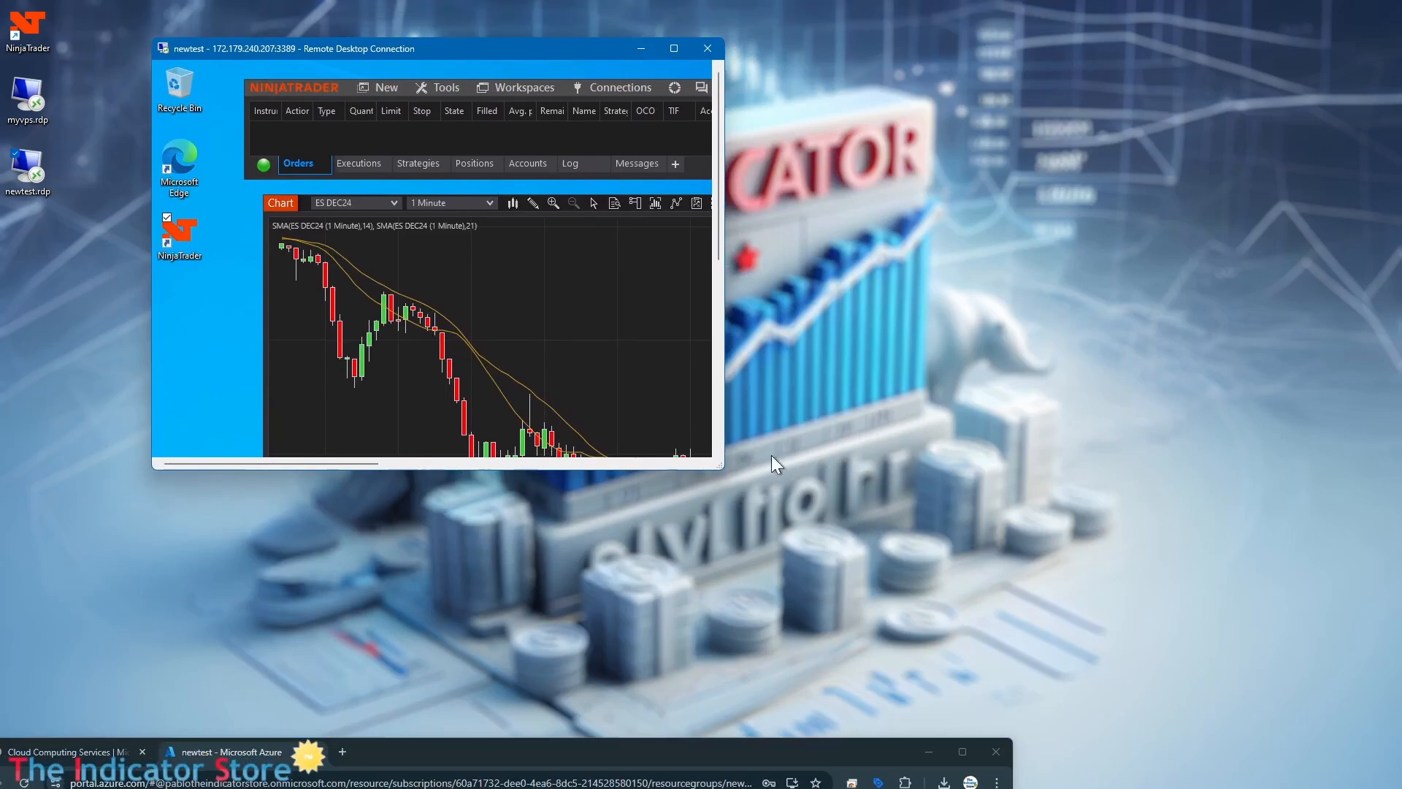
left_click_drag(719, 472, 913, 692)
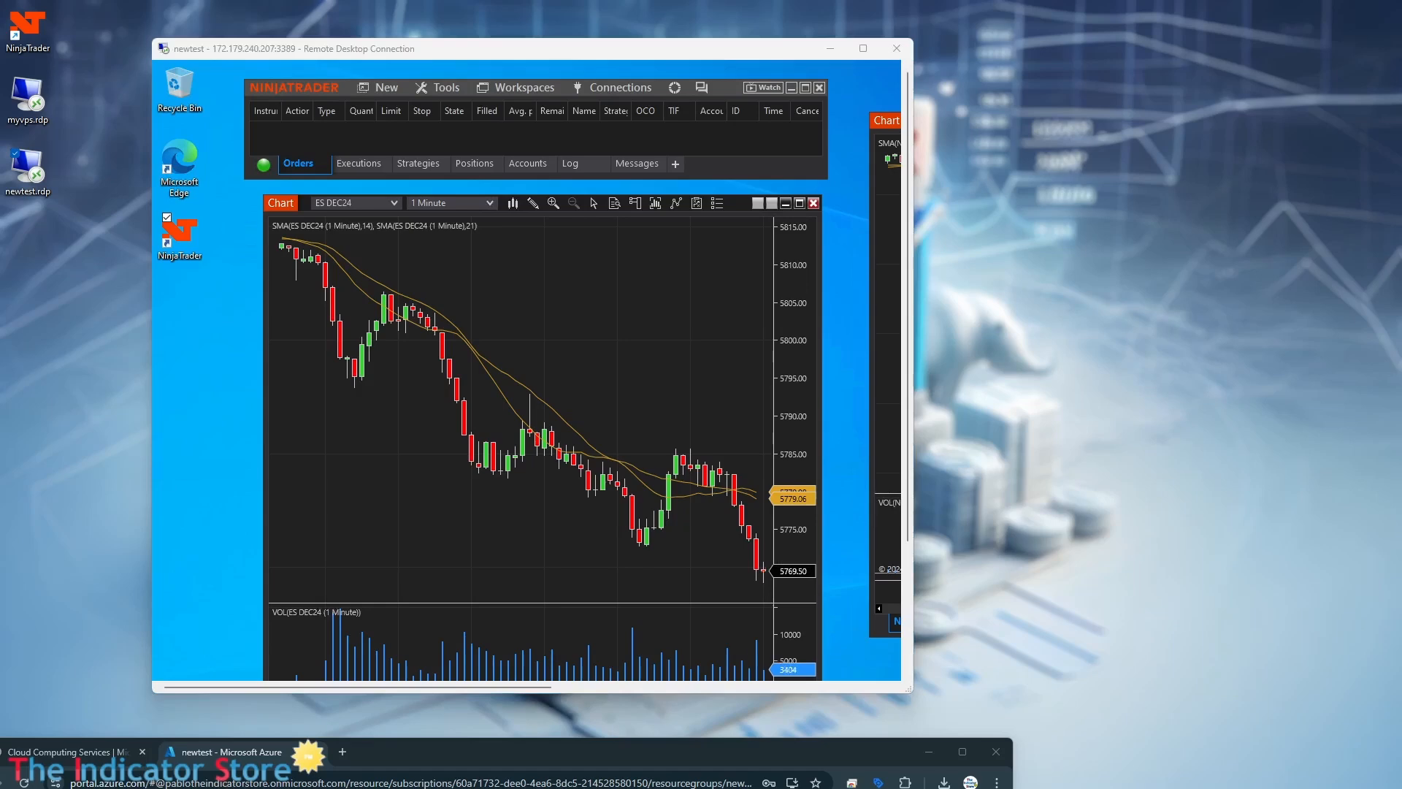
Open the NinjaTrader 8 folder inside Documents on the local computer in File Explorer.
key("super+e")
left_click_drag(1010, 309, 1017, 164)
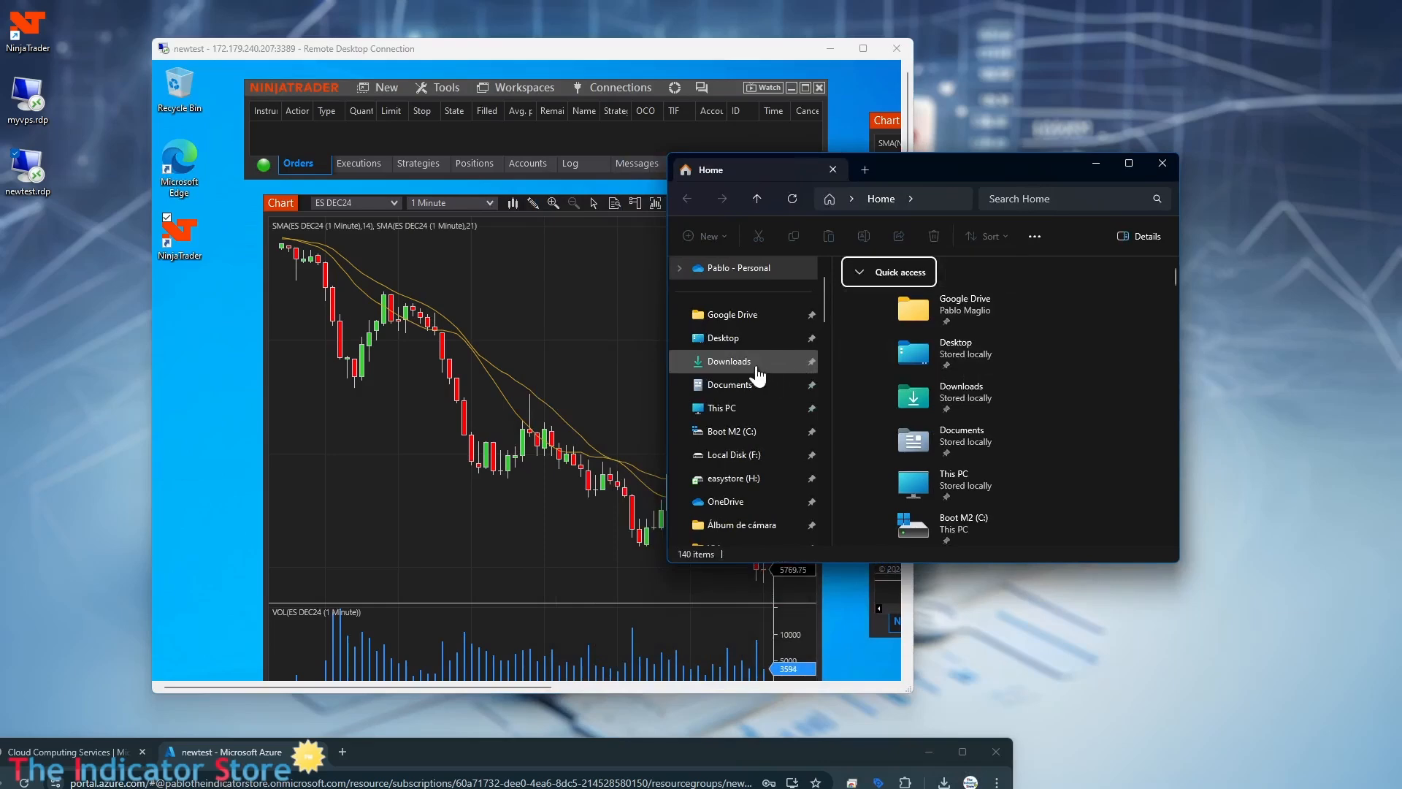
scroll(745, 420, "down", 2)
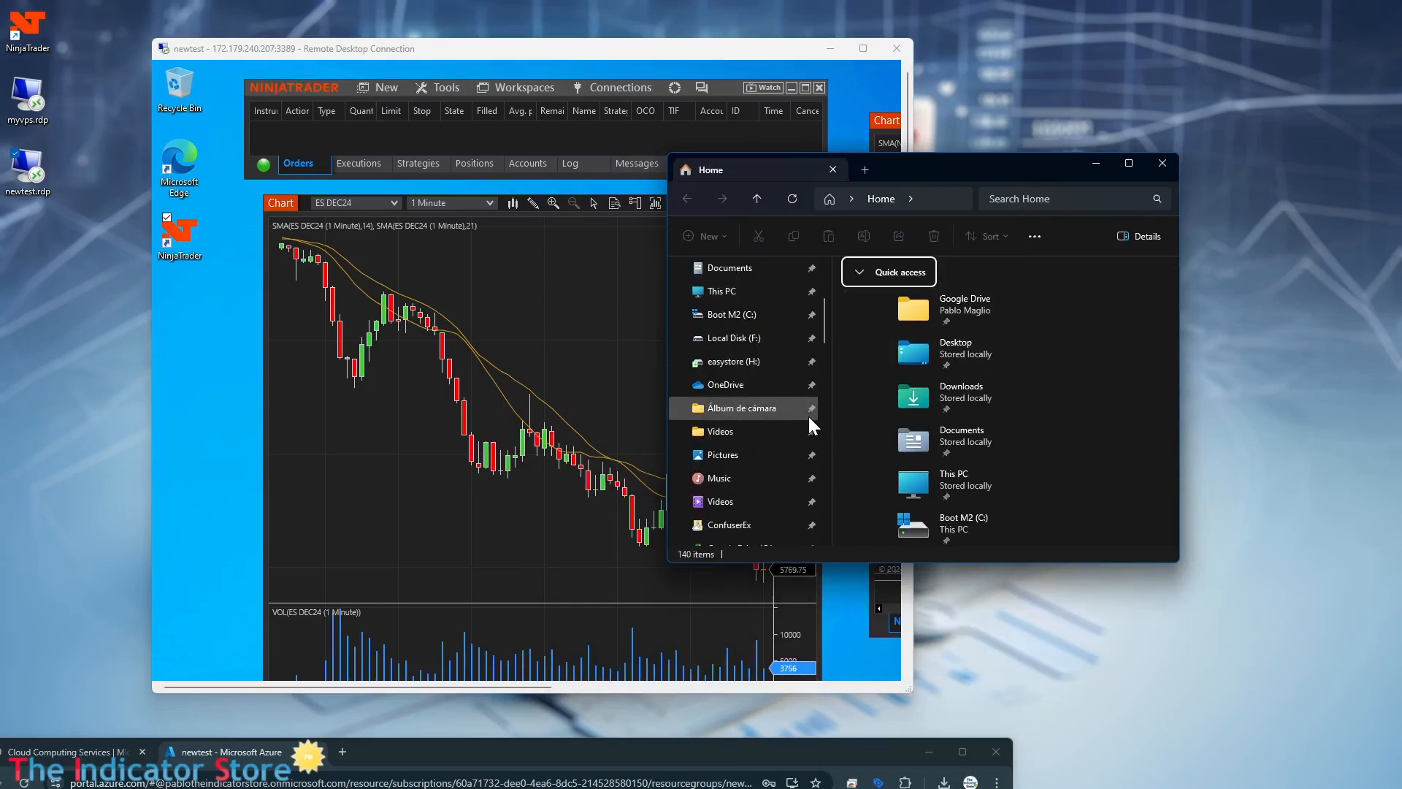
scroll(769, 414, "down", 3)
scroll(752, 479, "down", 3)
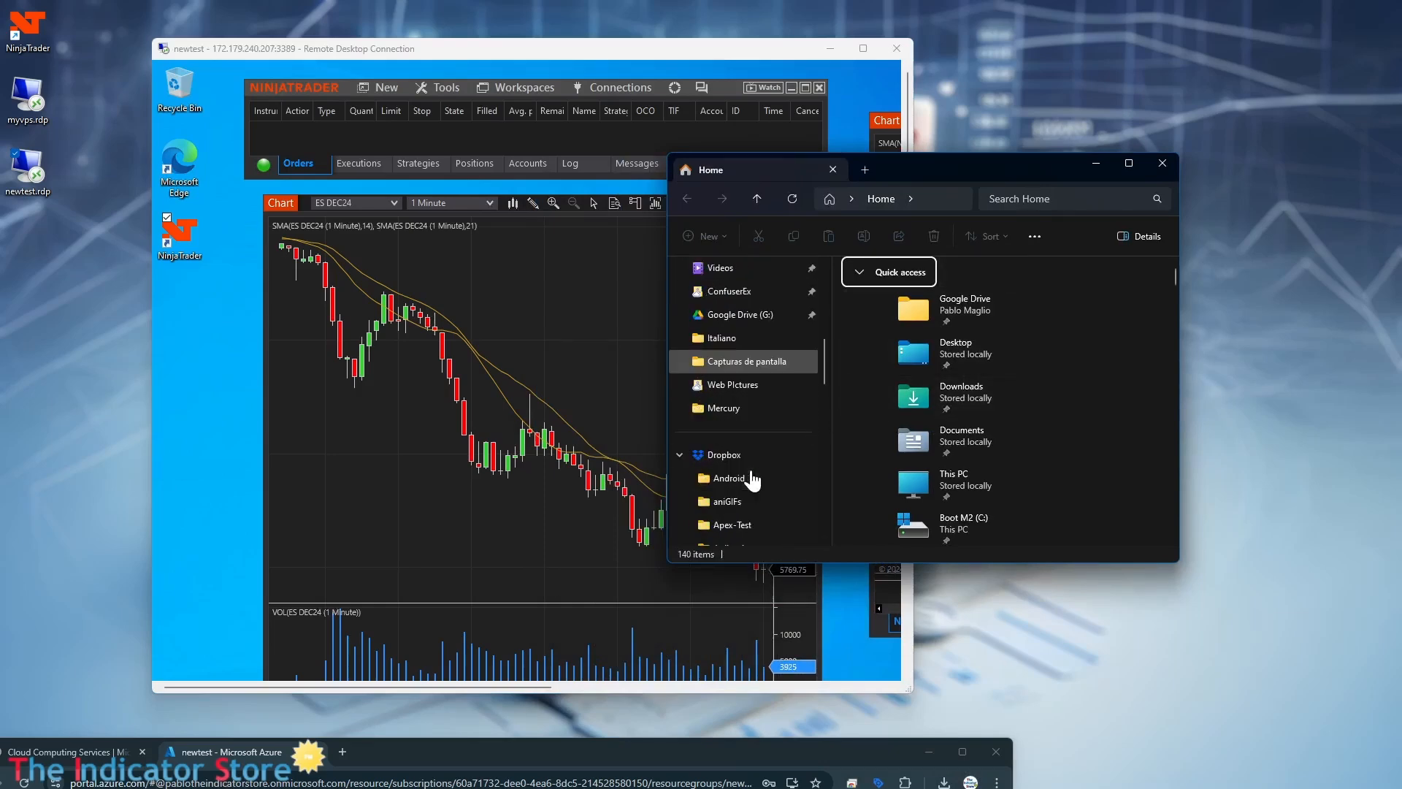
scroll(748, 385, "up", 5)
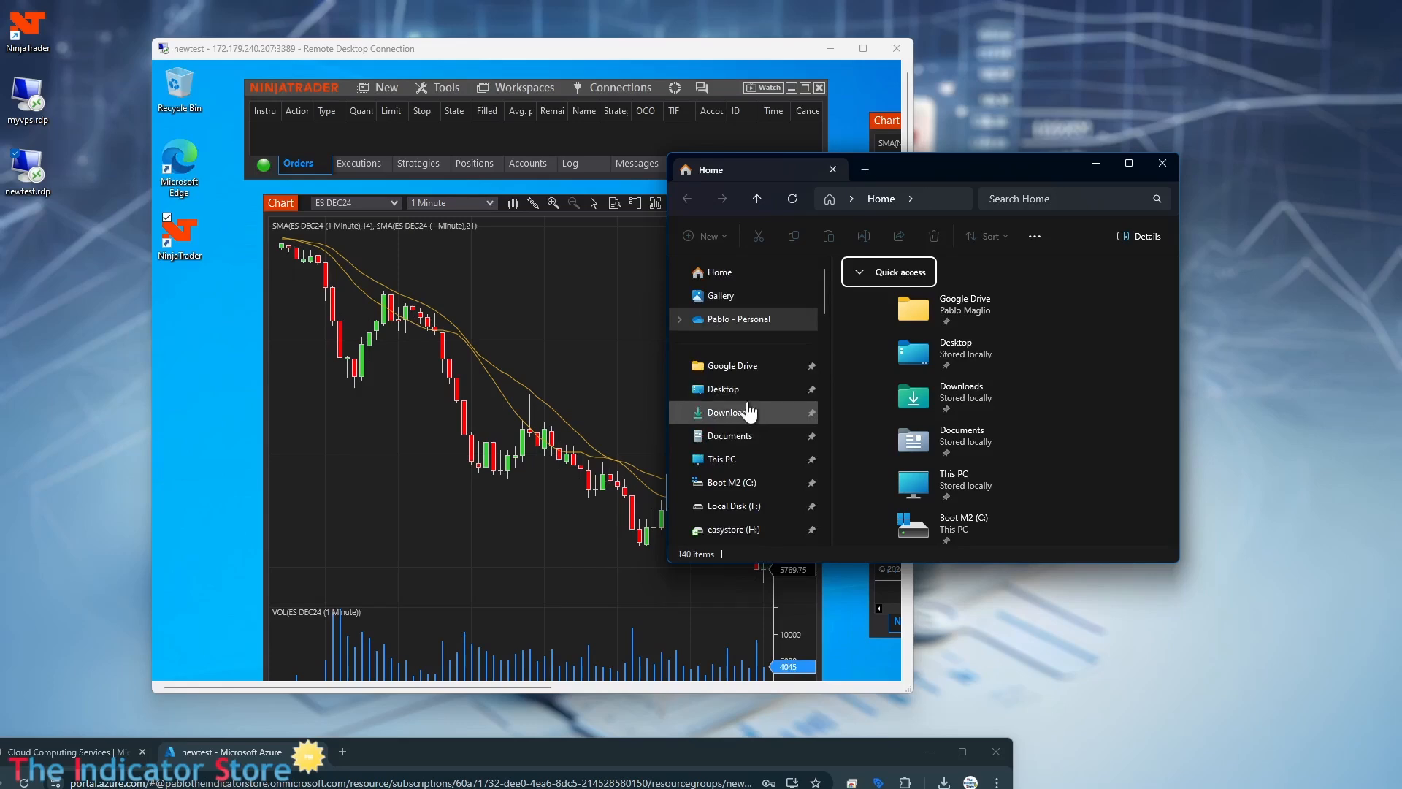
left_click(743, 436)
scroll(949, 471, "down", 2)
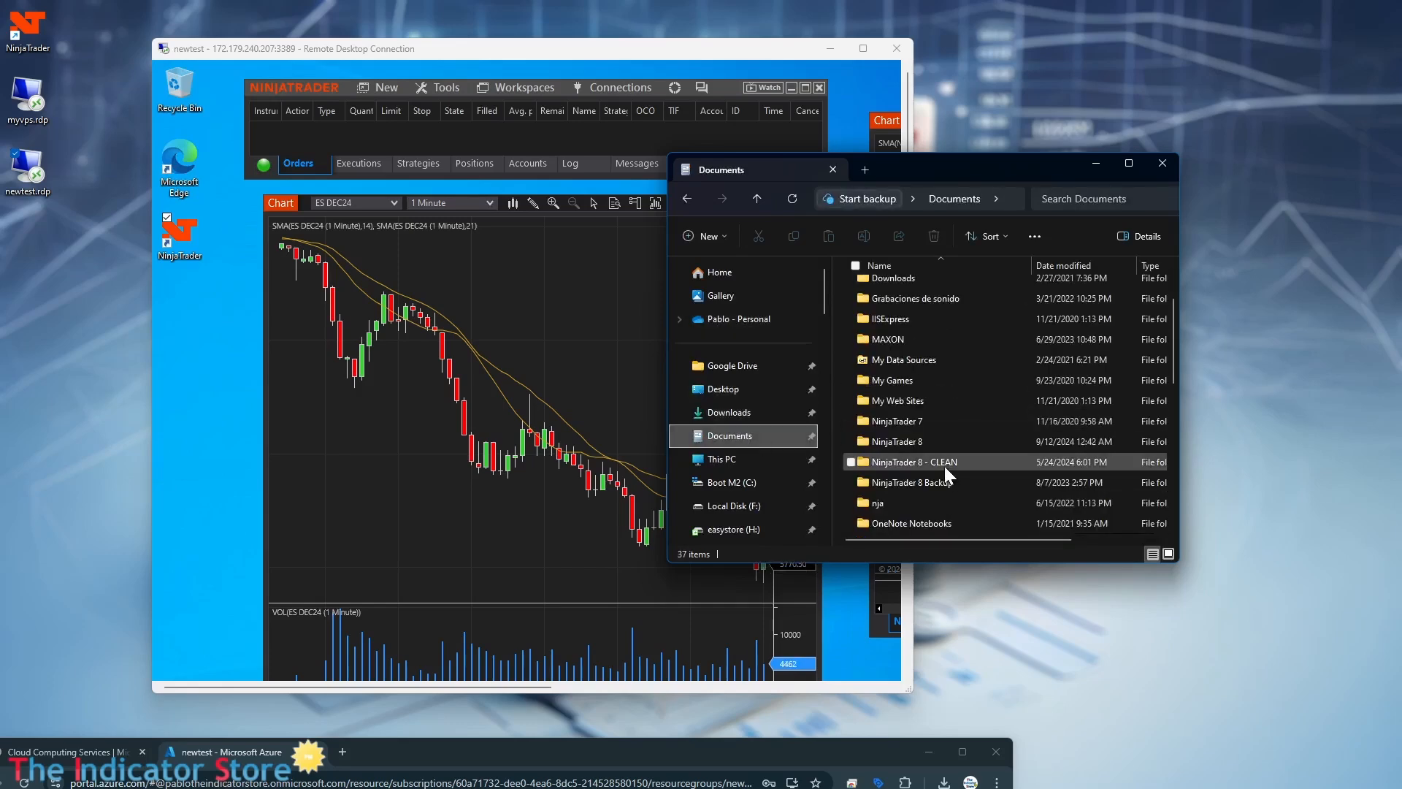
double_click(923, 445)
Place the local NinjaTrader 8 folder window beside the Remote Desktop window and look through its subfolders.
left_click_drag(945, 184, 1141, 216)
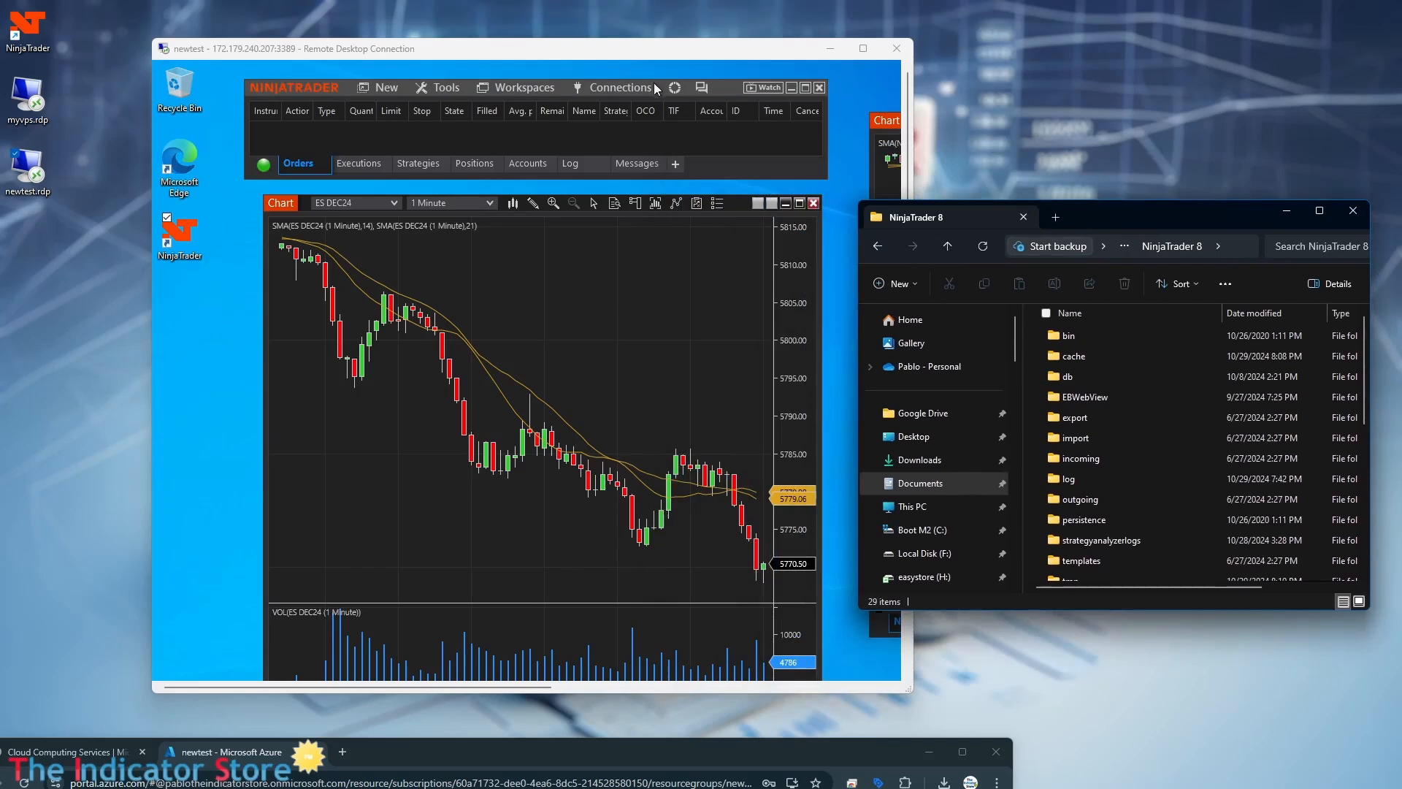
left_click_drag(634, 47, 555, 55)
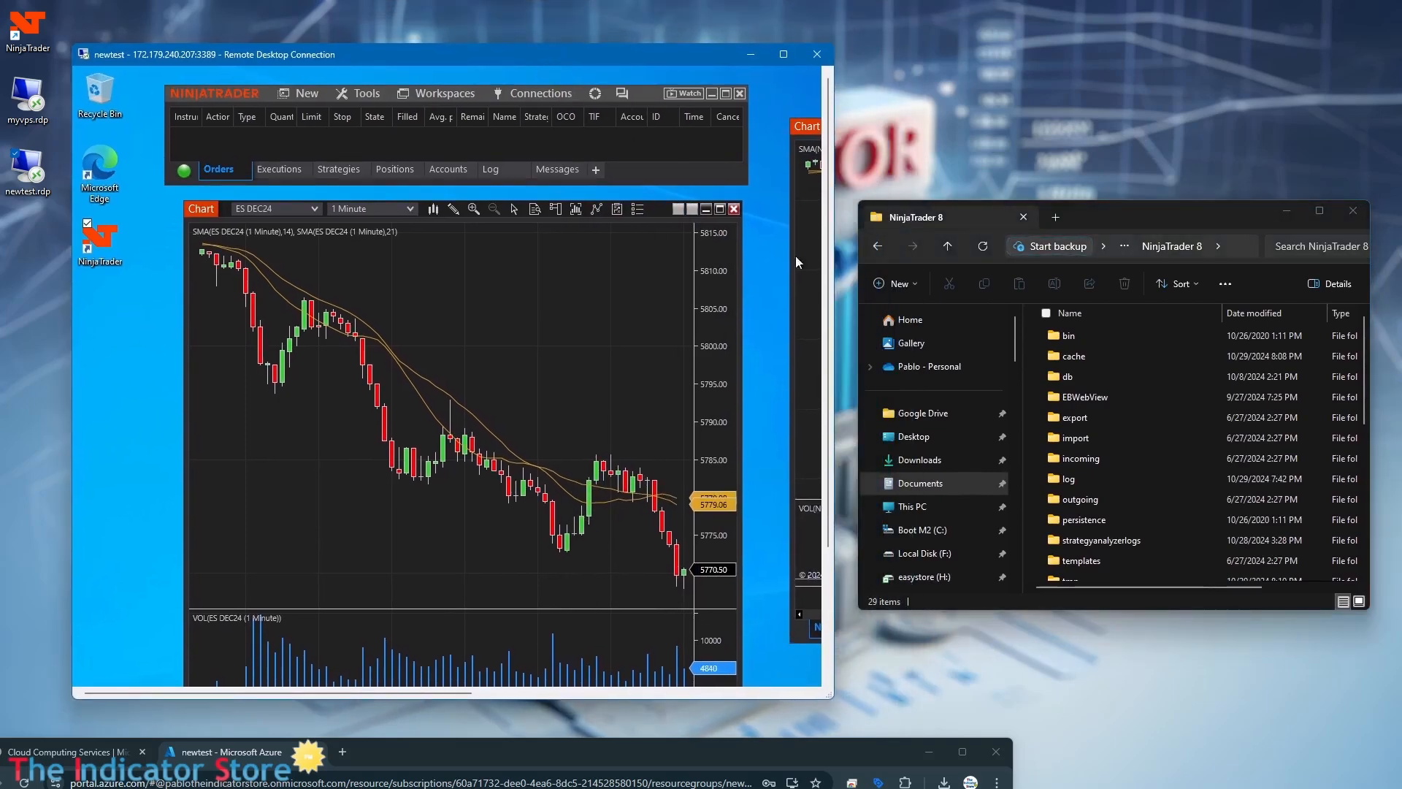
scroll(1127, 454, "down", 2)
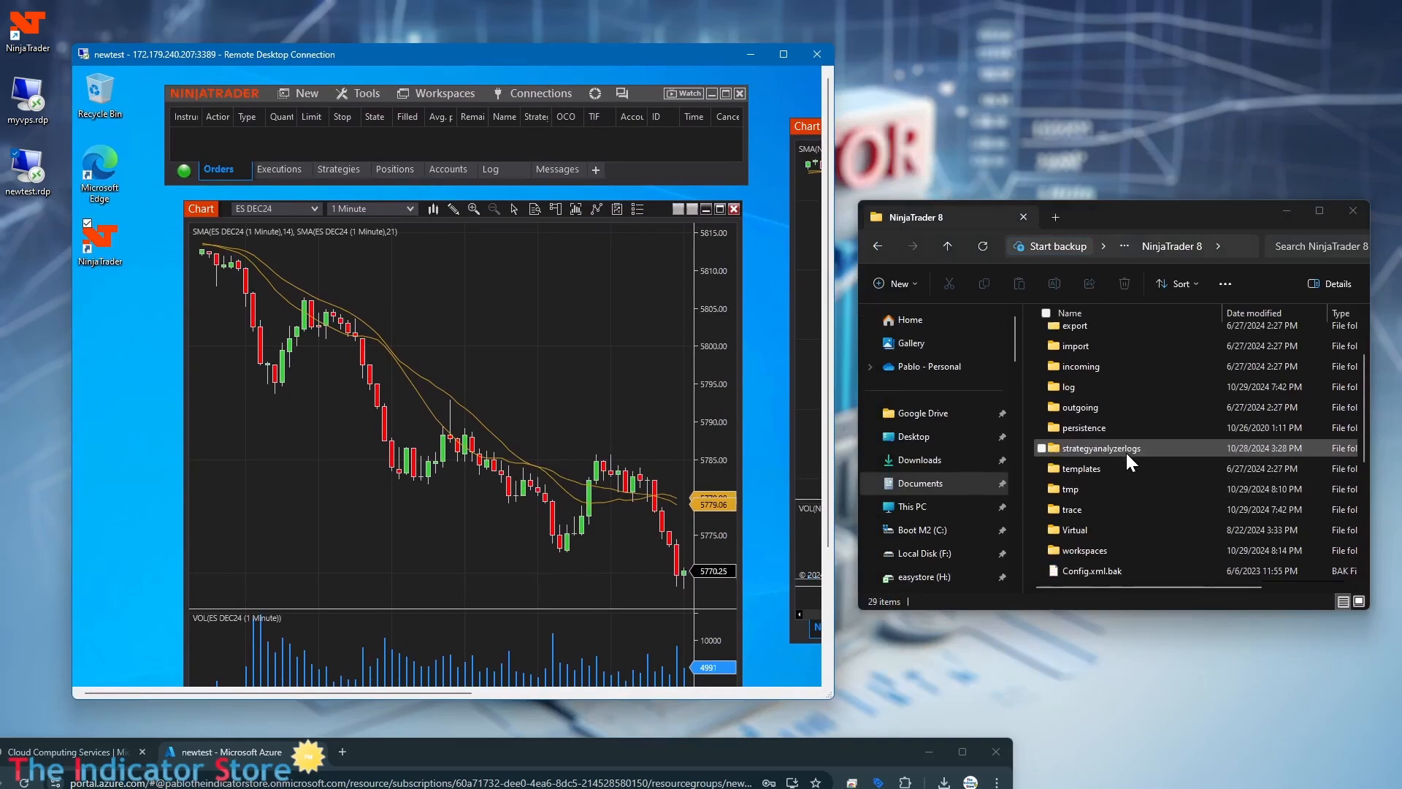
scroll(1126, 453, "down", 3)
scroll(1126, 451, "up", 5)
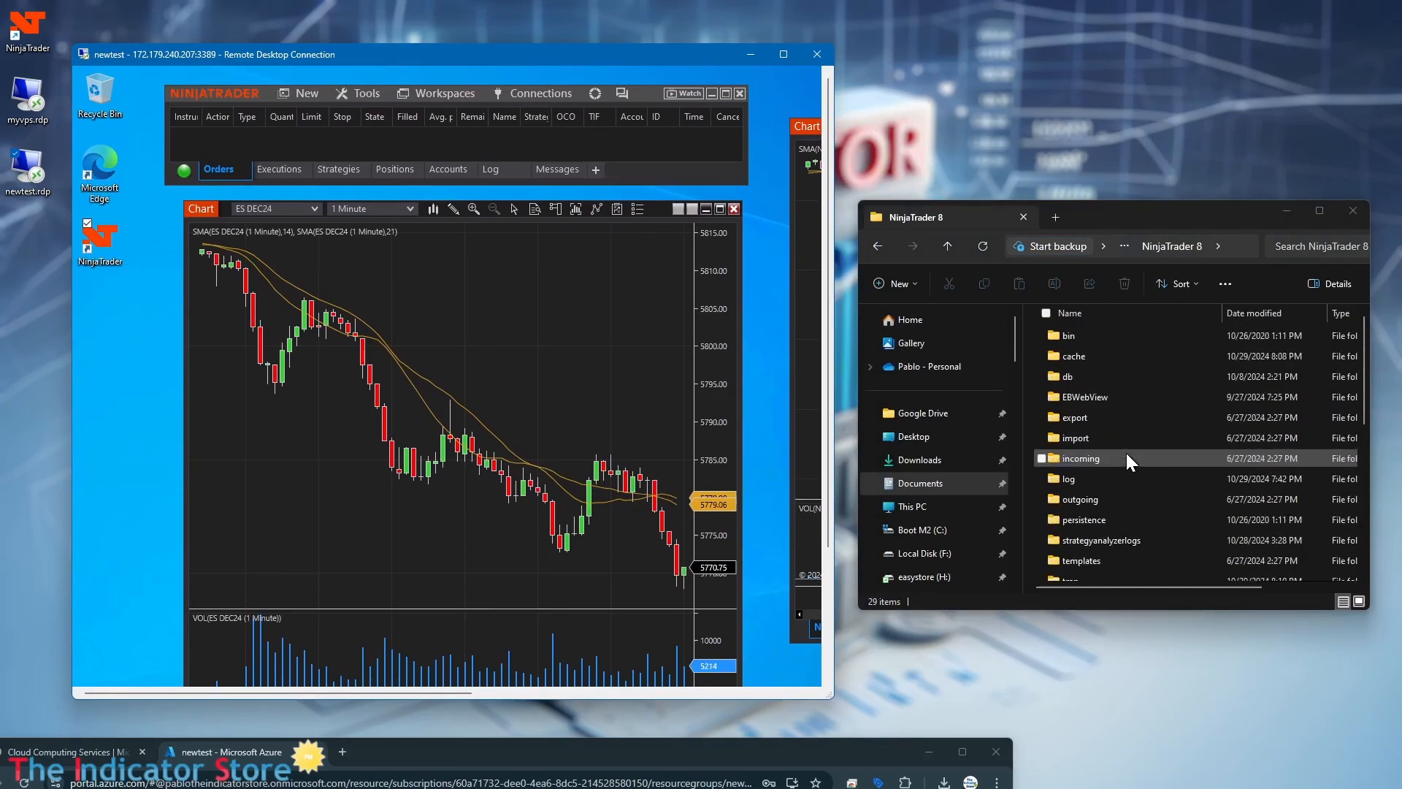
Open the ExportNinjaScript folder under bin\Custom in the local NinjaTrader 8 folder and look through its archives.
left_click(1102, 336)
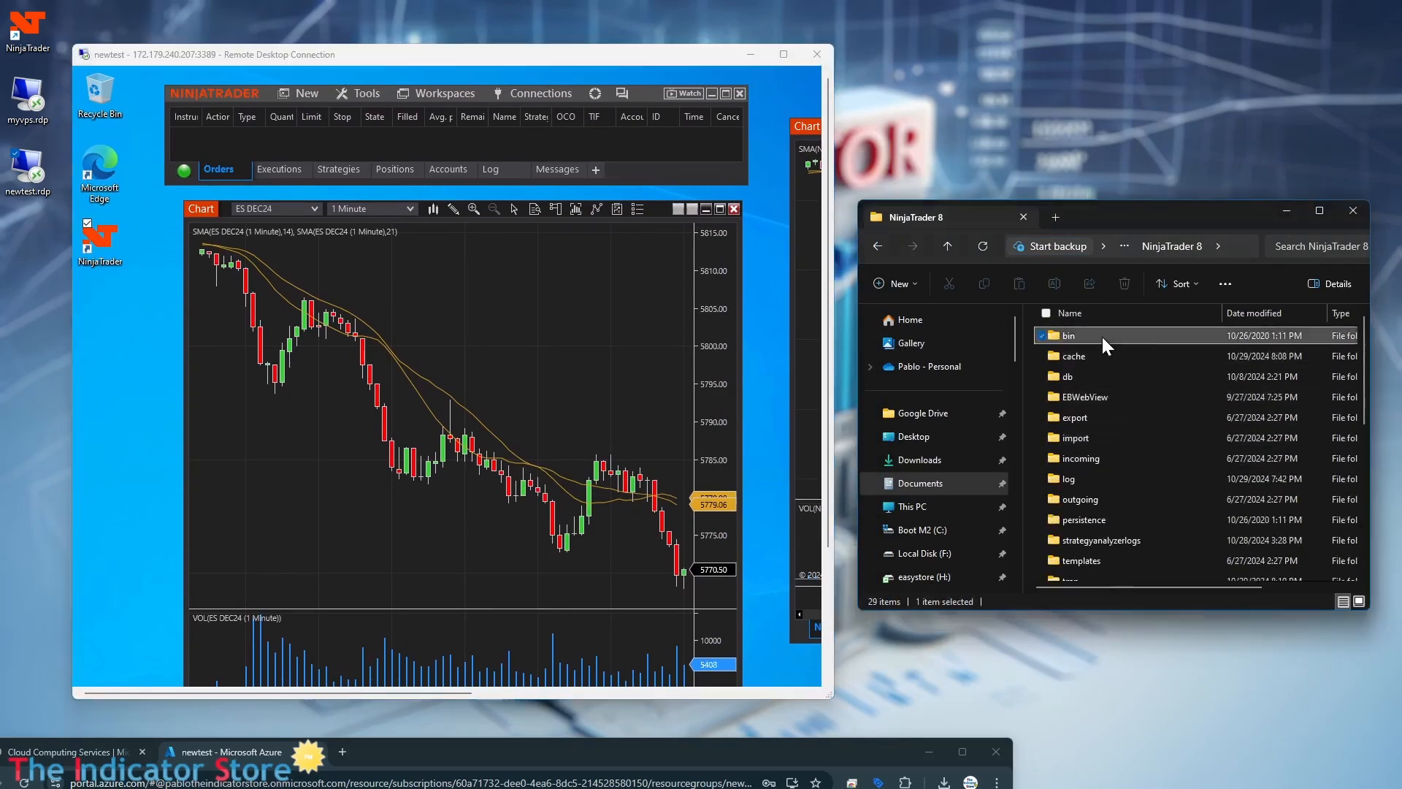
double_click(1102, 336)
double_click(1101, 334)
left_click(1112, 518)
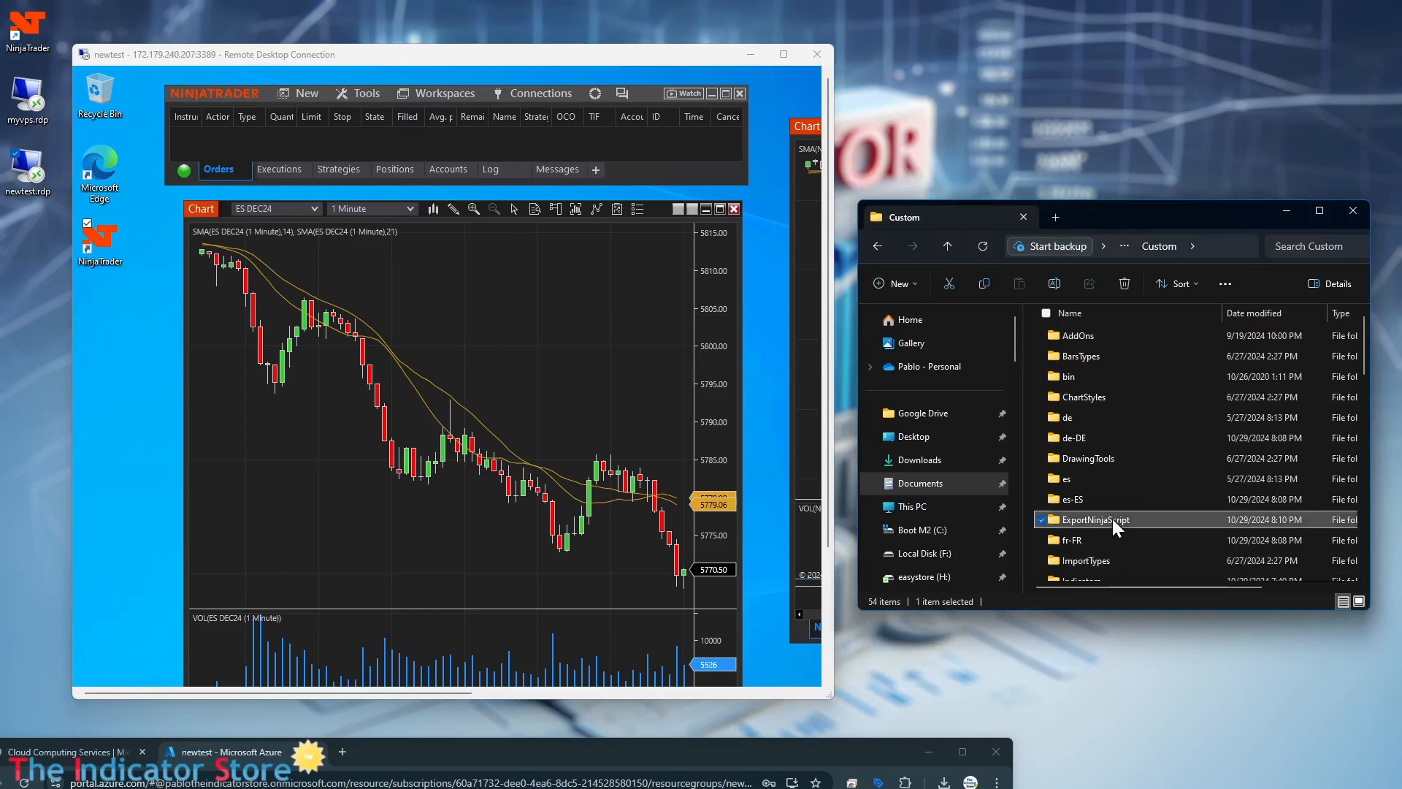
double_click(1112, 518)
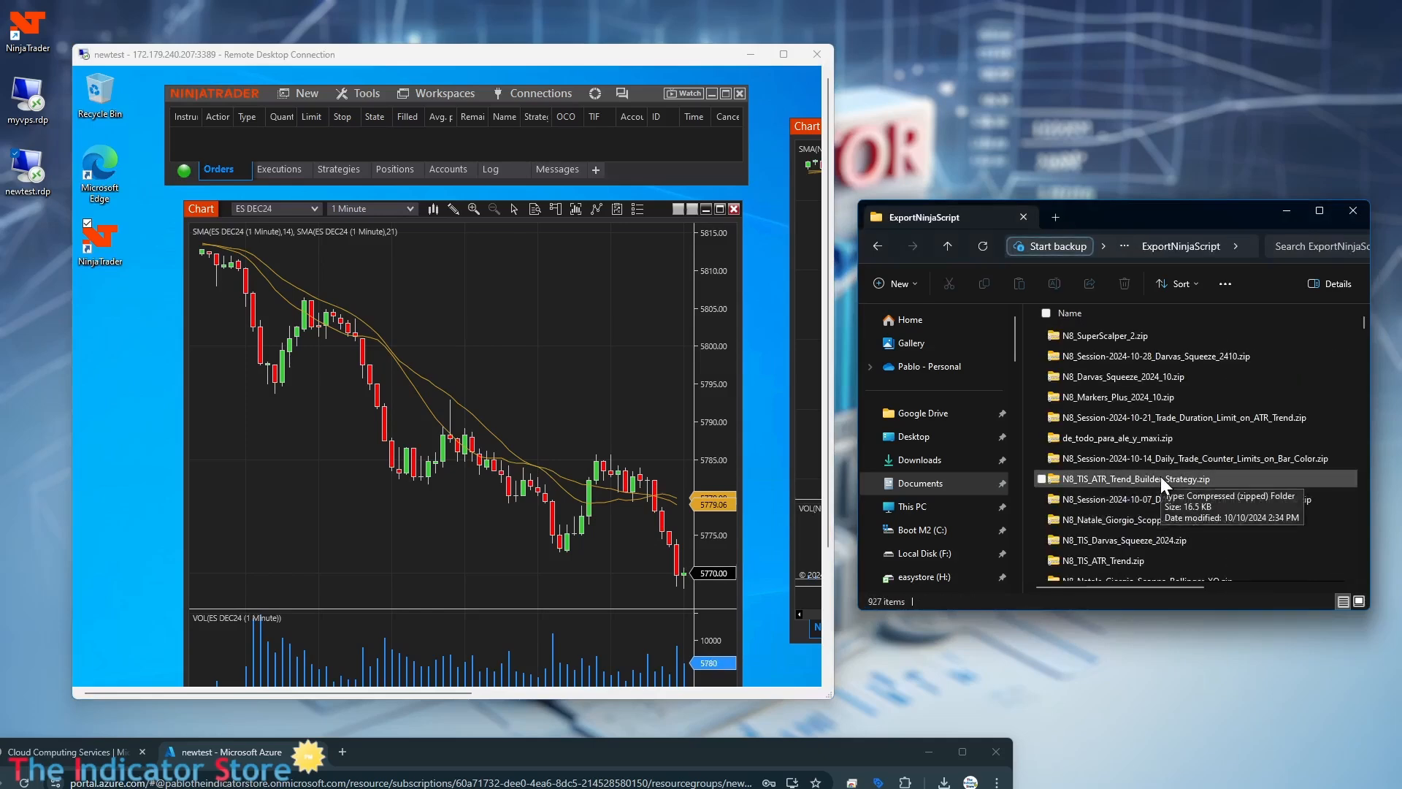
scroll(1161, 475, "down", 10)
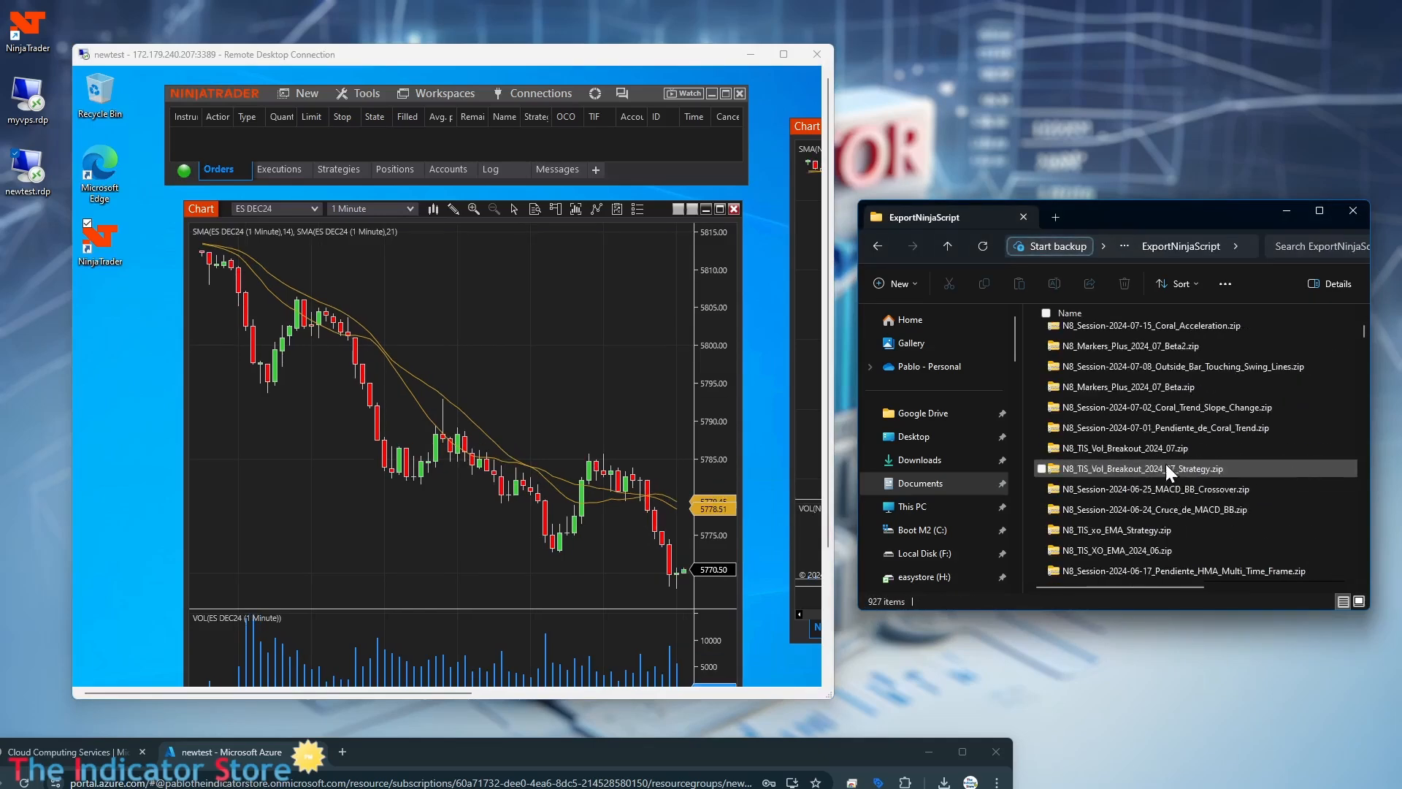
scroll(1166, 469, "up", 5)
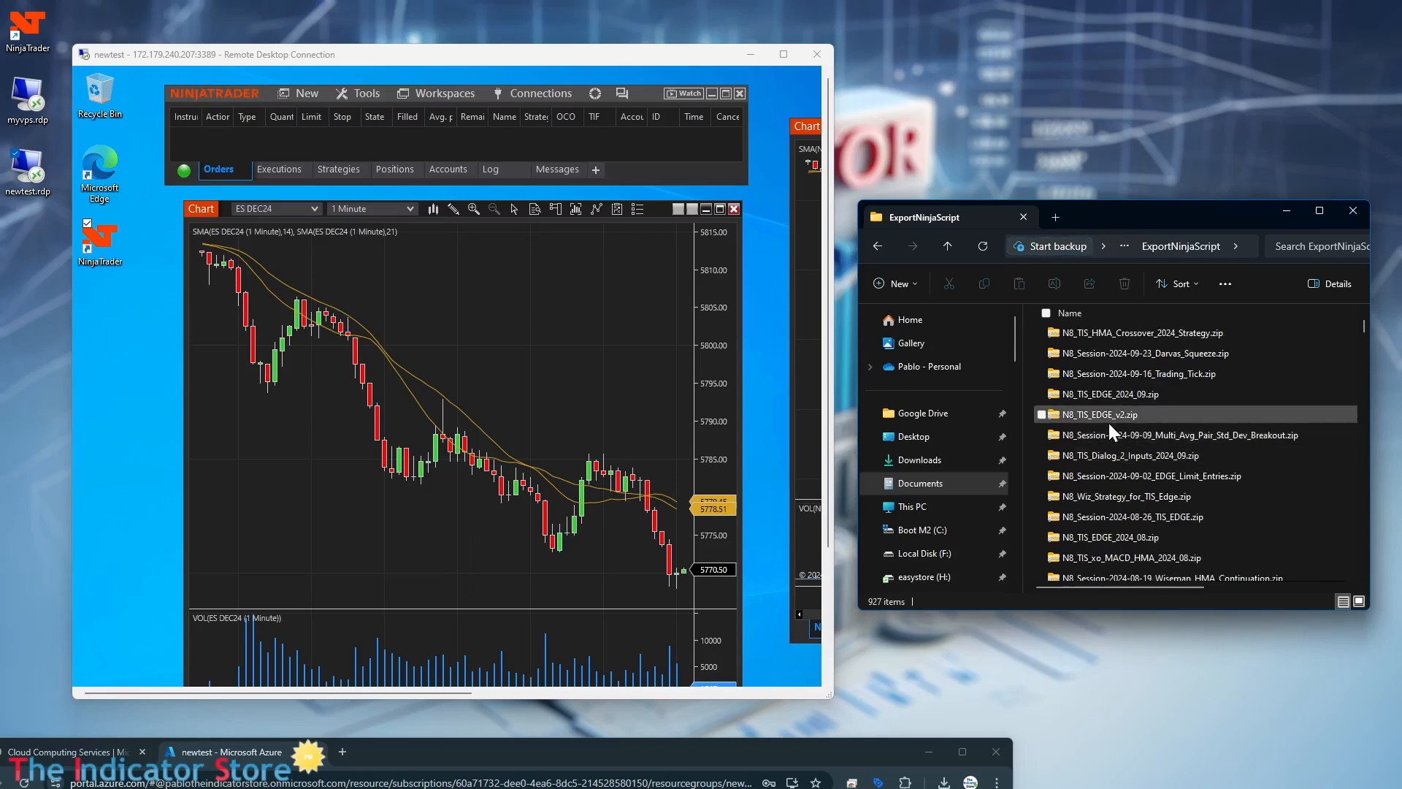
scroll(1109, 423, "up", 5)
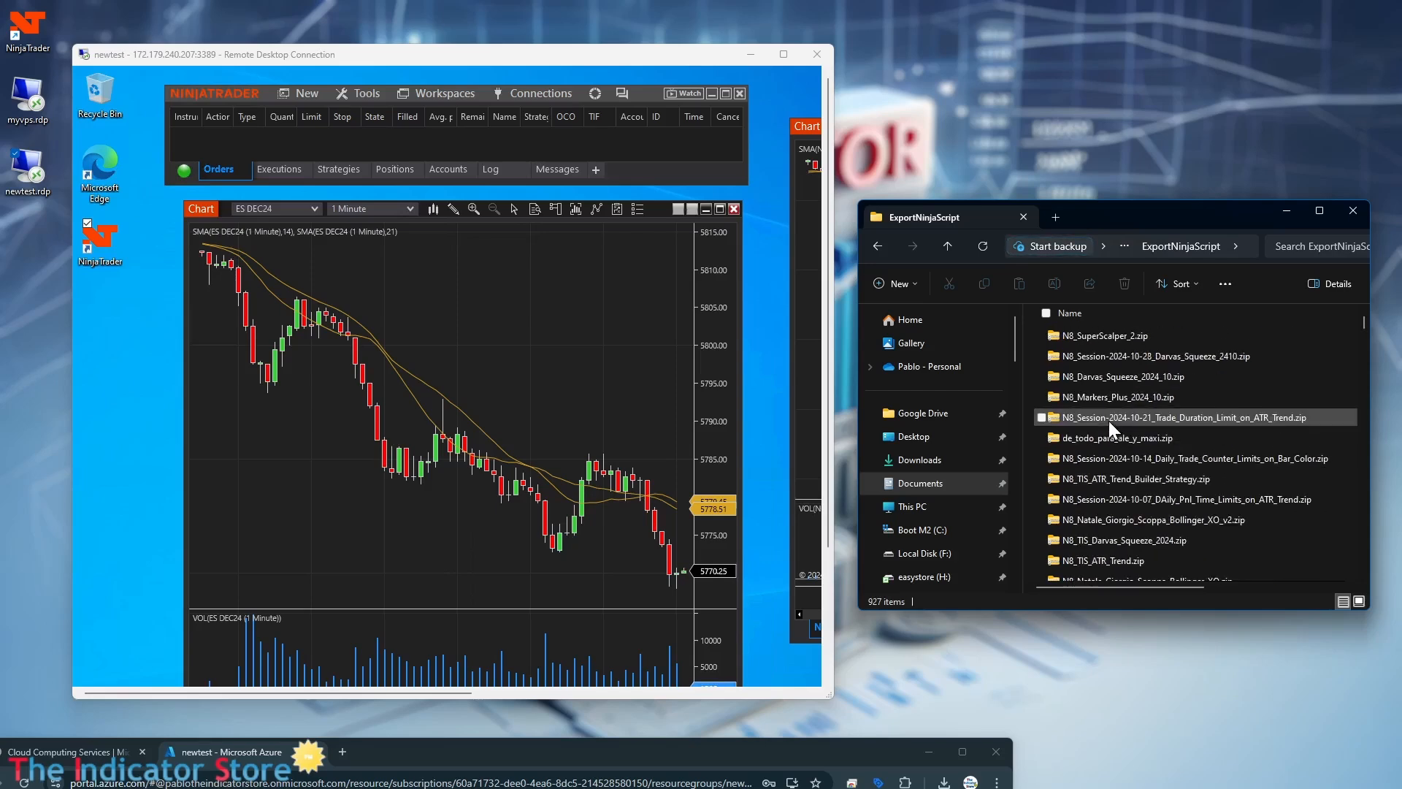
Copy N8_SuperScalper_2.zip to the remote computer's desktop and place it directly below the NinjaTrader shortcut.
left_click(1123, 338)
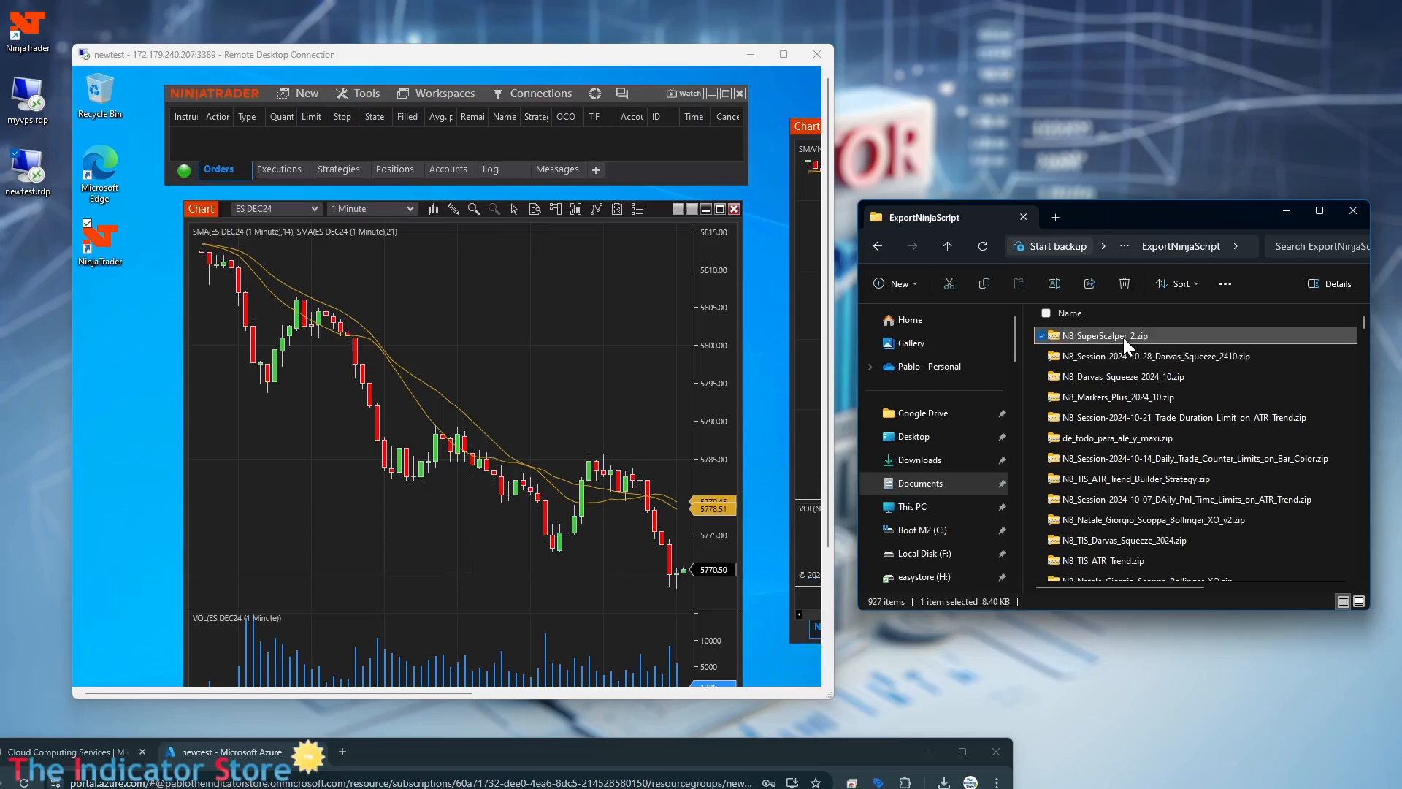
right_click(1123, 338)
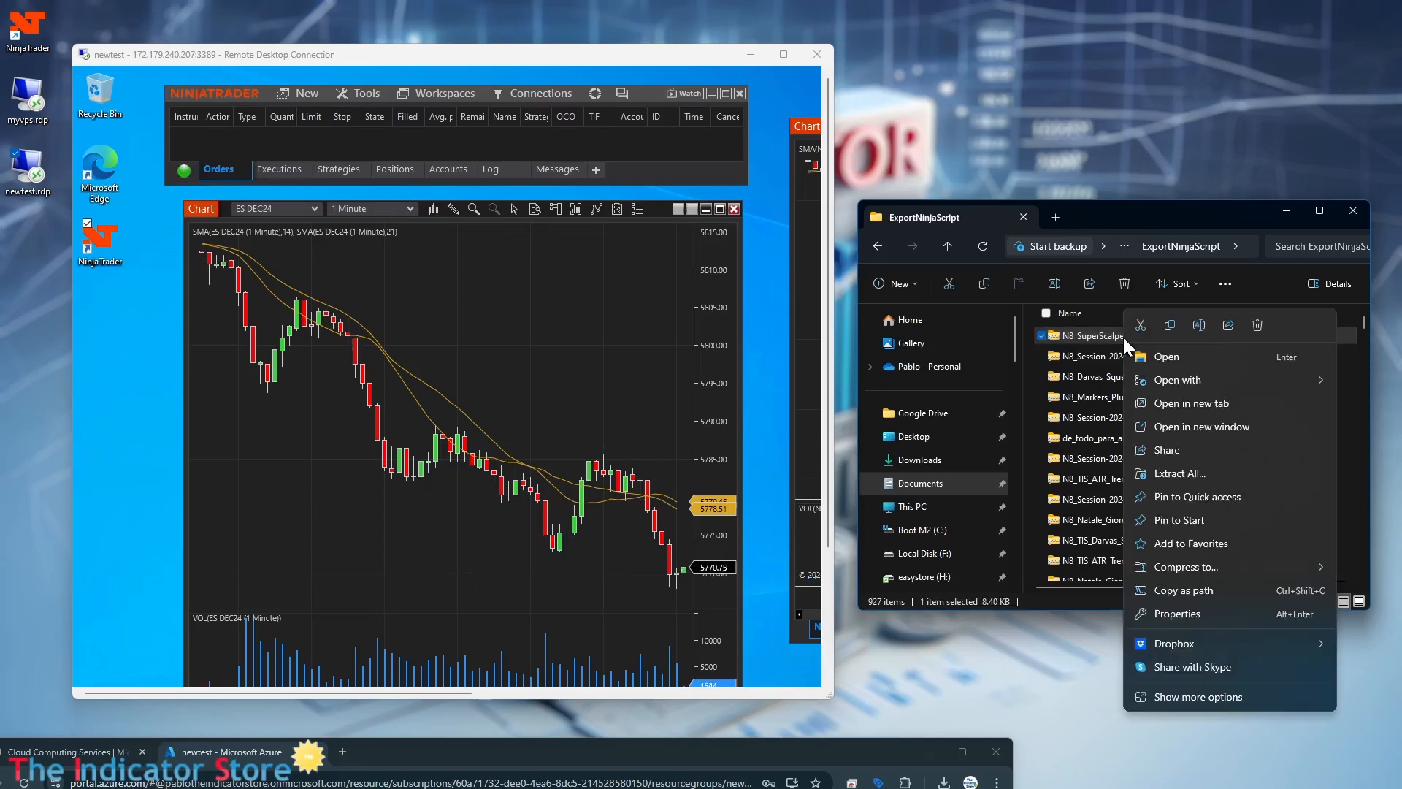
left_click(1171, 324)
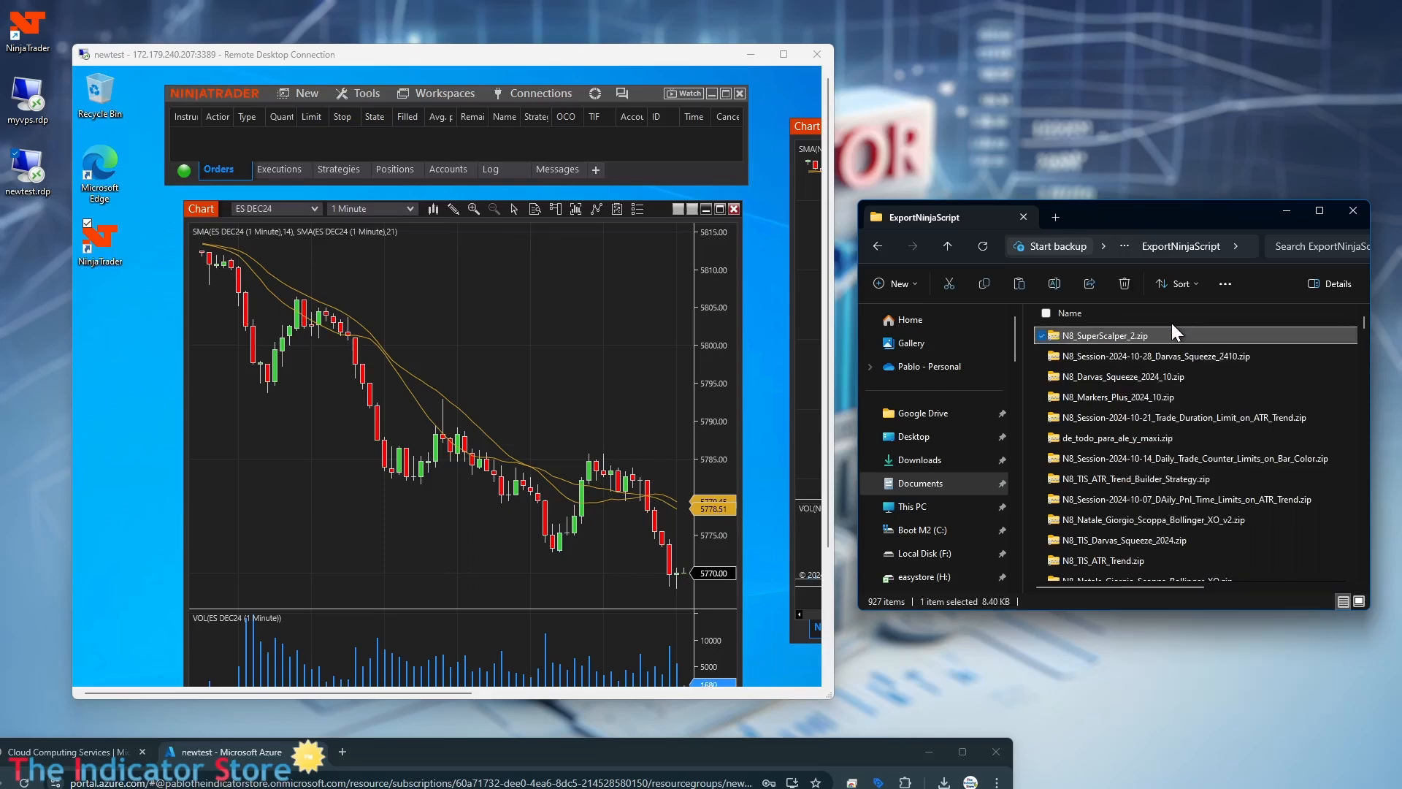
left_click(120, 414)
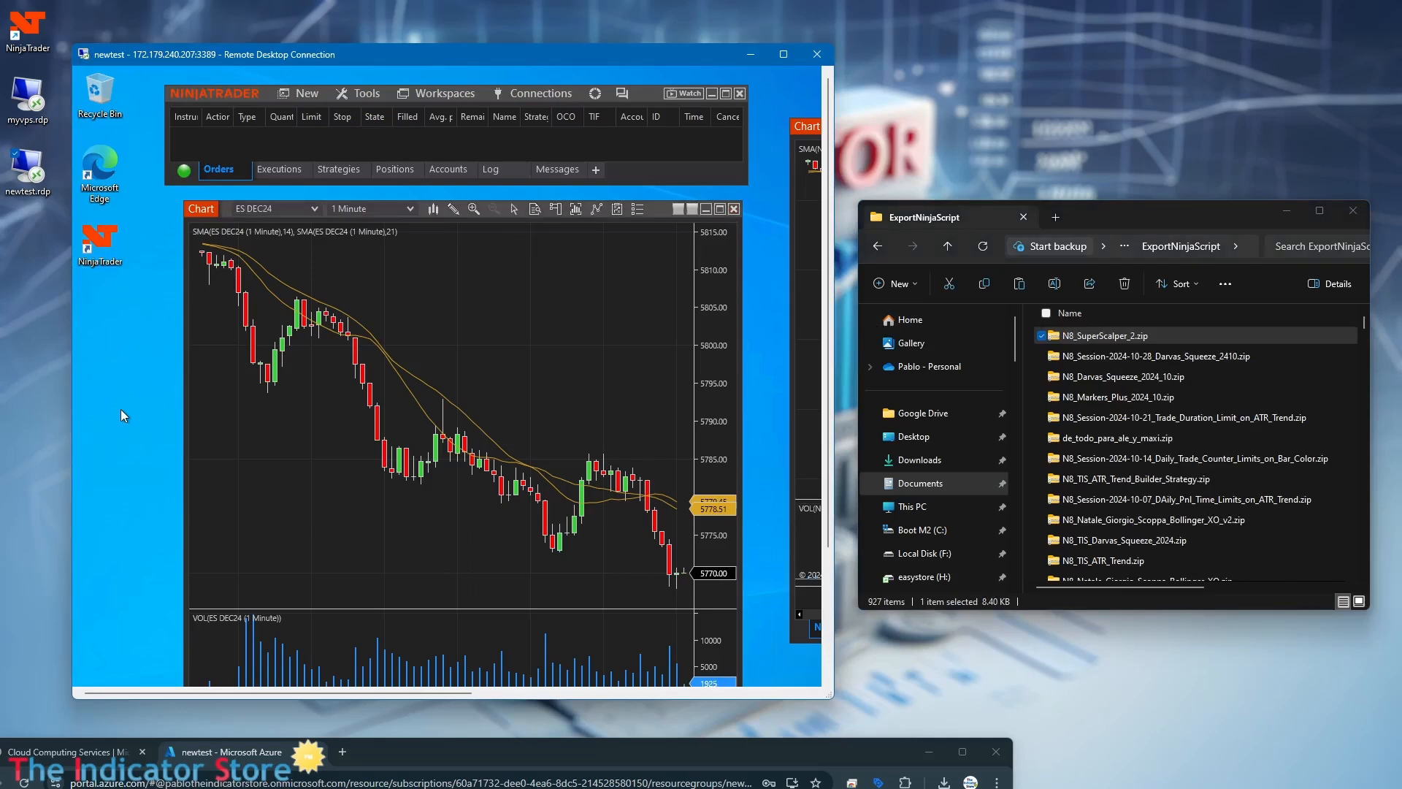
right_click(120, 411)
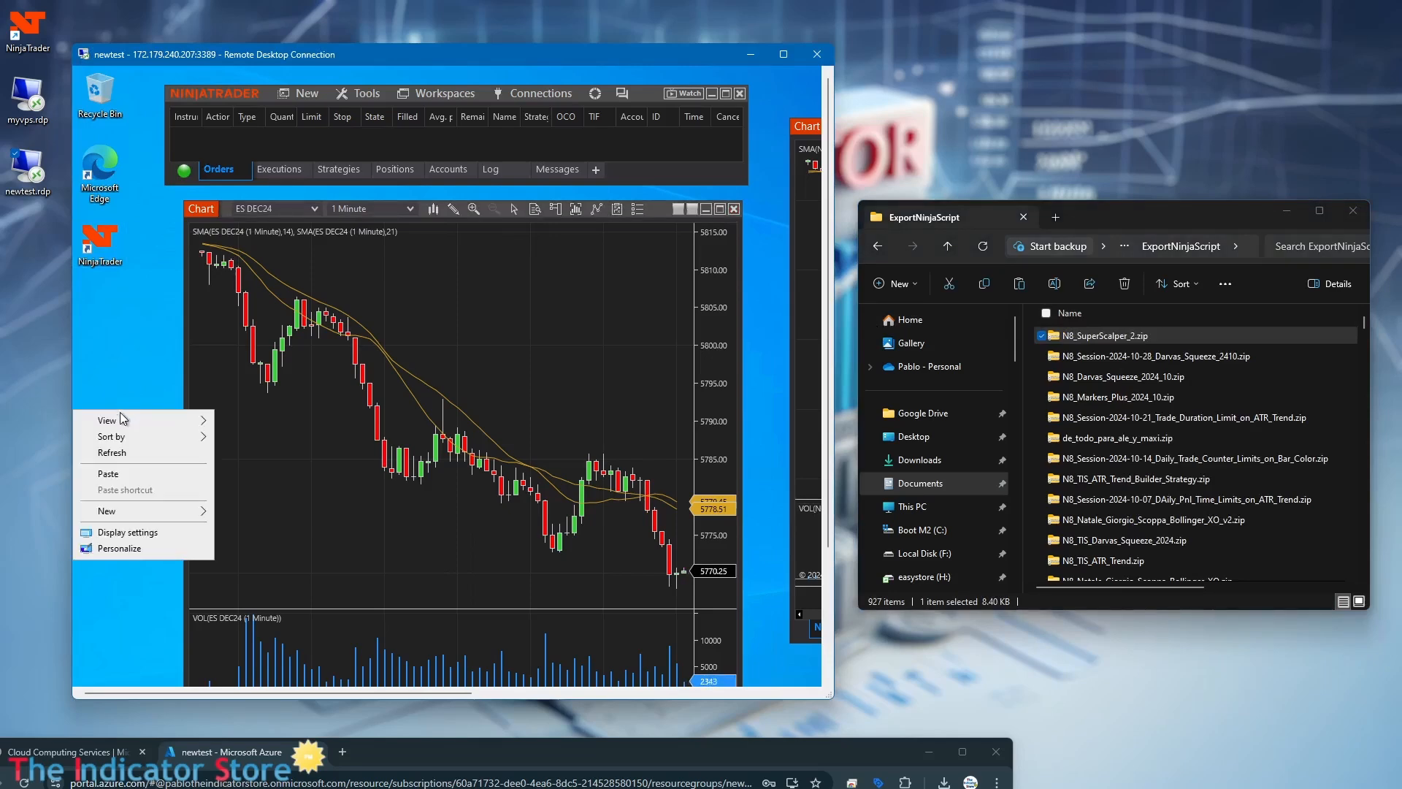
left_click(100, 480)
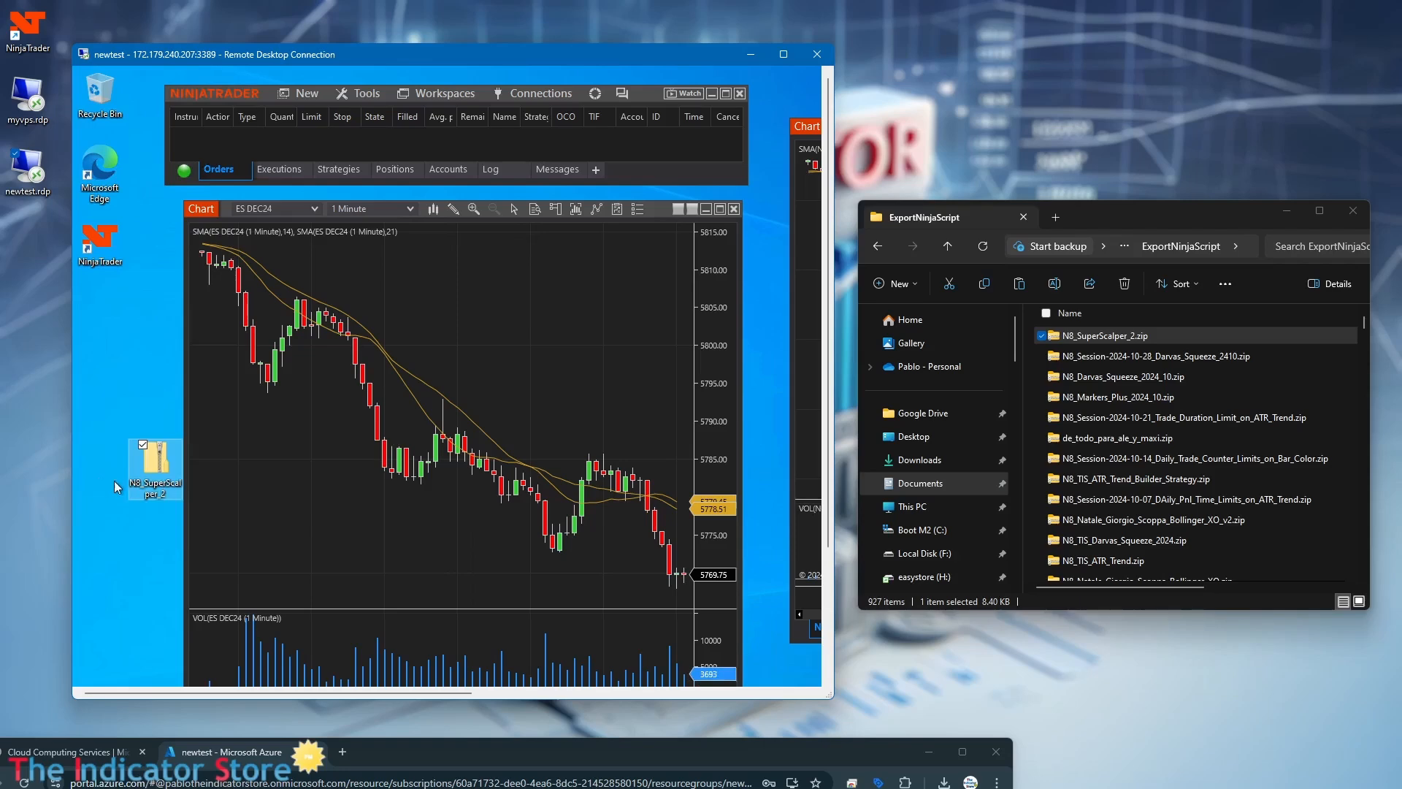
left_click_drag(153, 467, 123, 342)
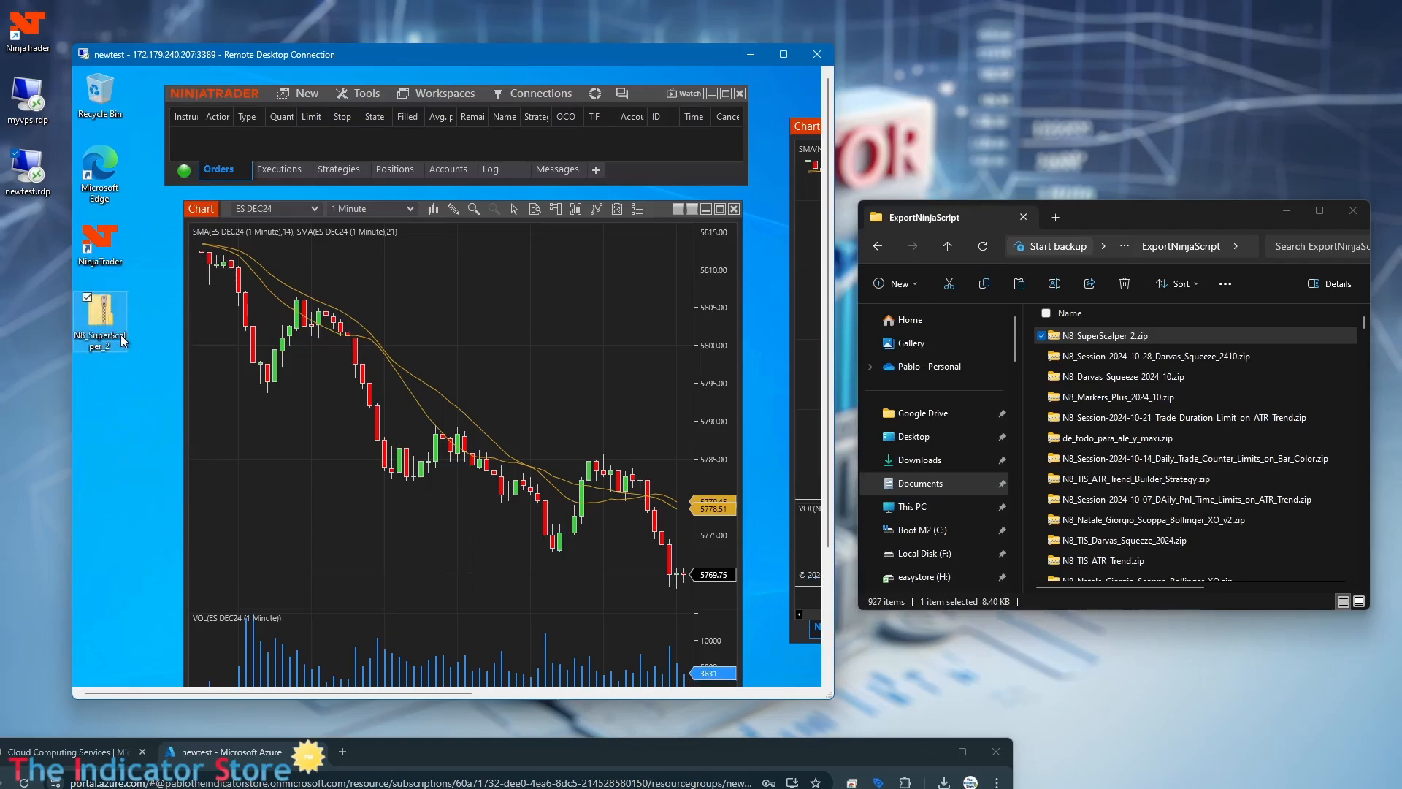
Start a NinjaScript Add-On import in the remote NinjaTrader, with the session full screen, and choose N8_SuperScalper_2 from the Desktop.
left_click(371, 95)
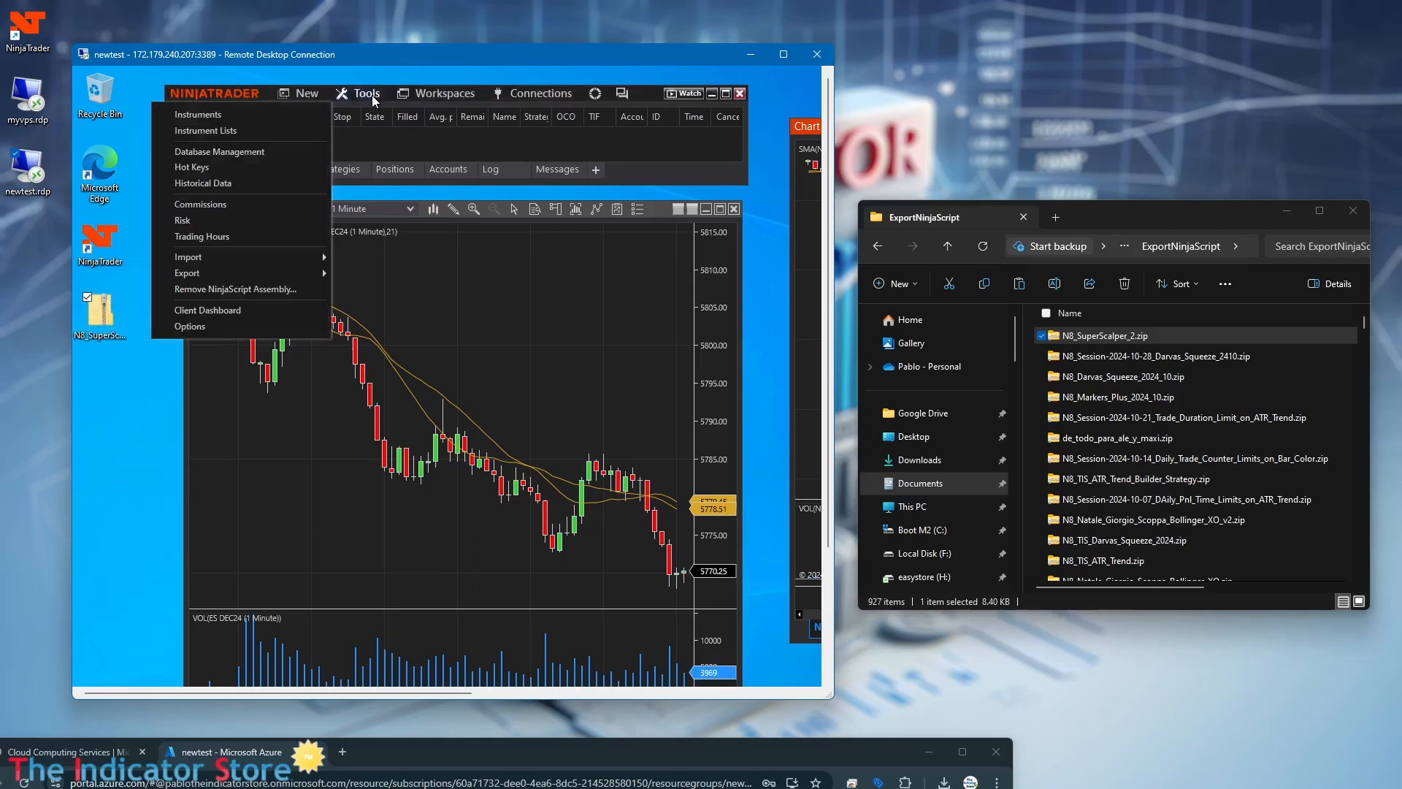
mouse_move(220, 255)
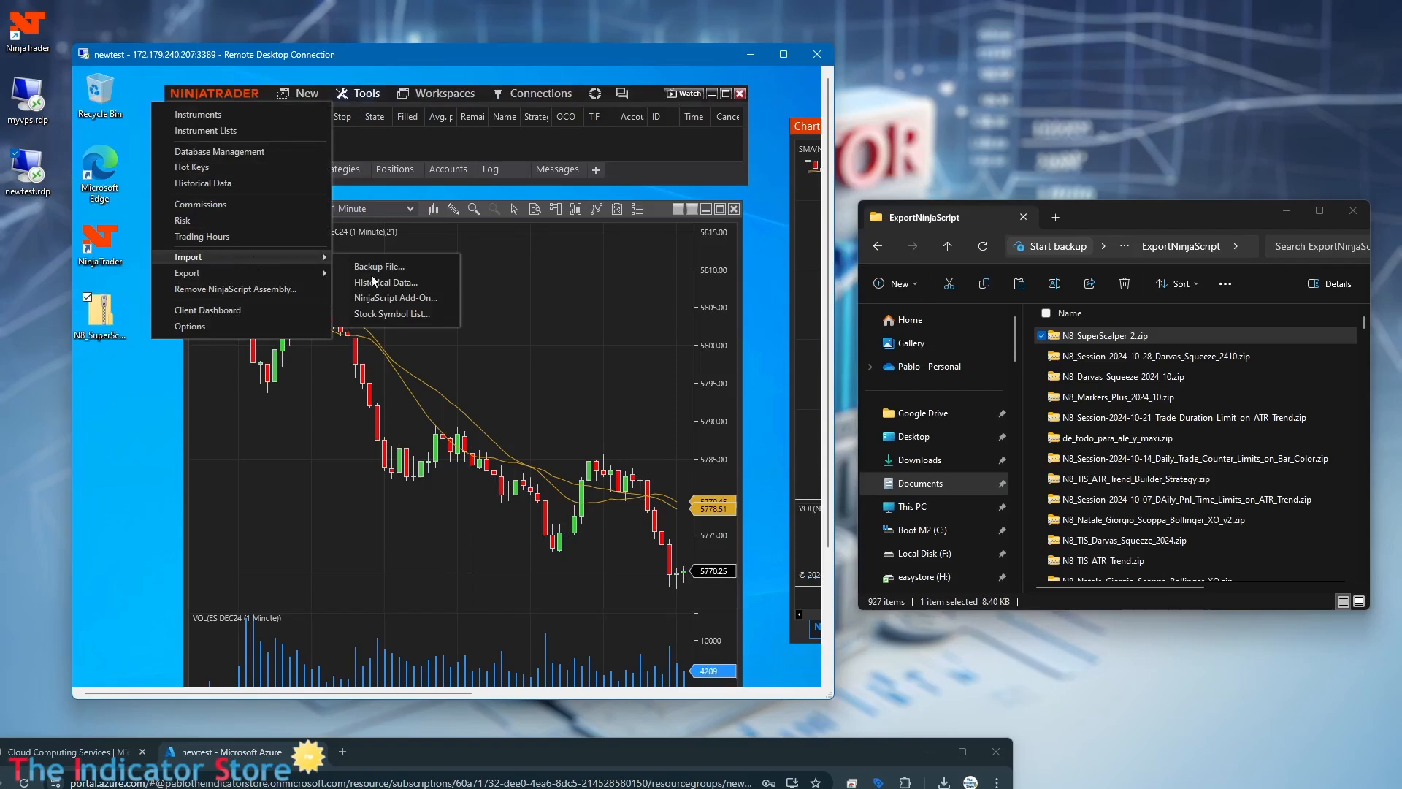
left_click(408, 298)
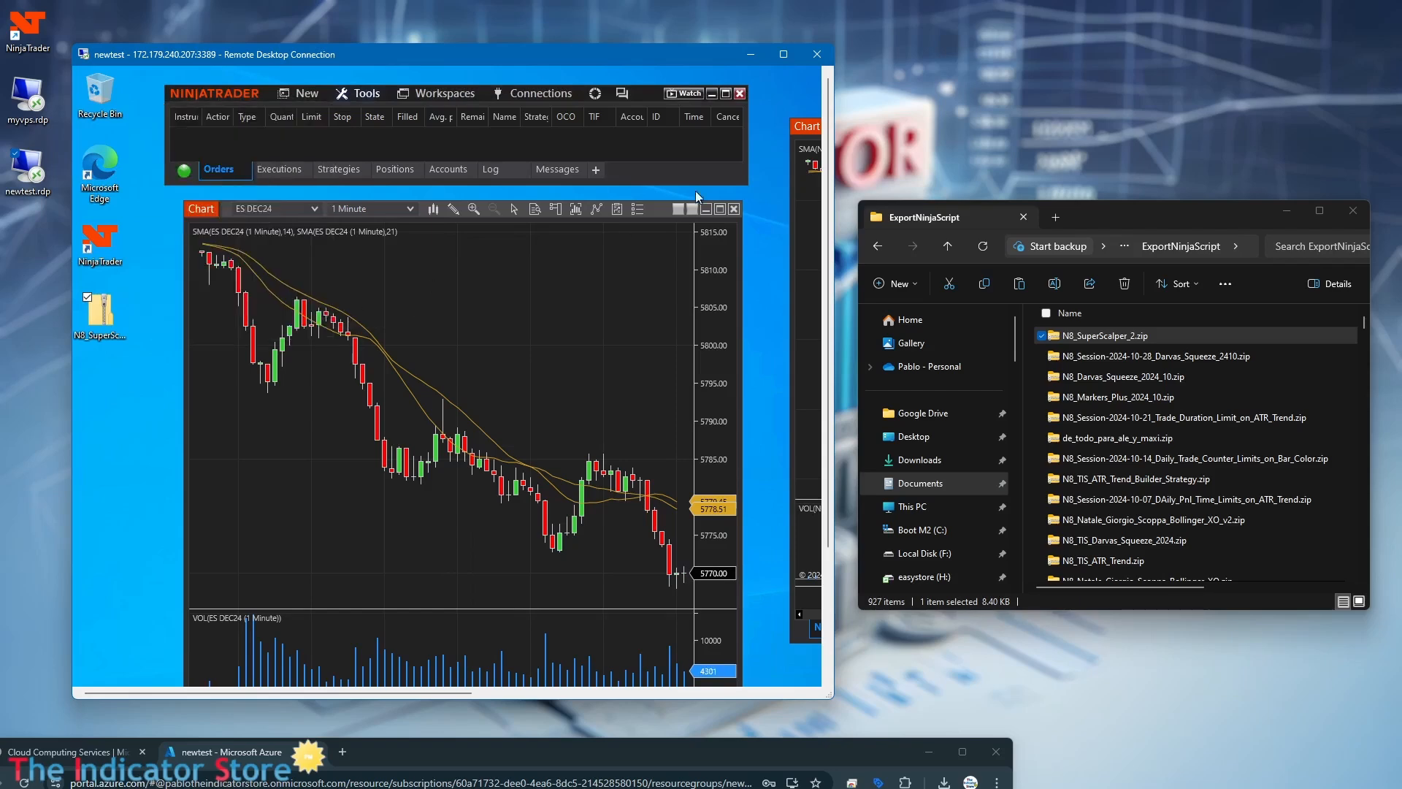
left_click(780, 54)
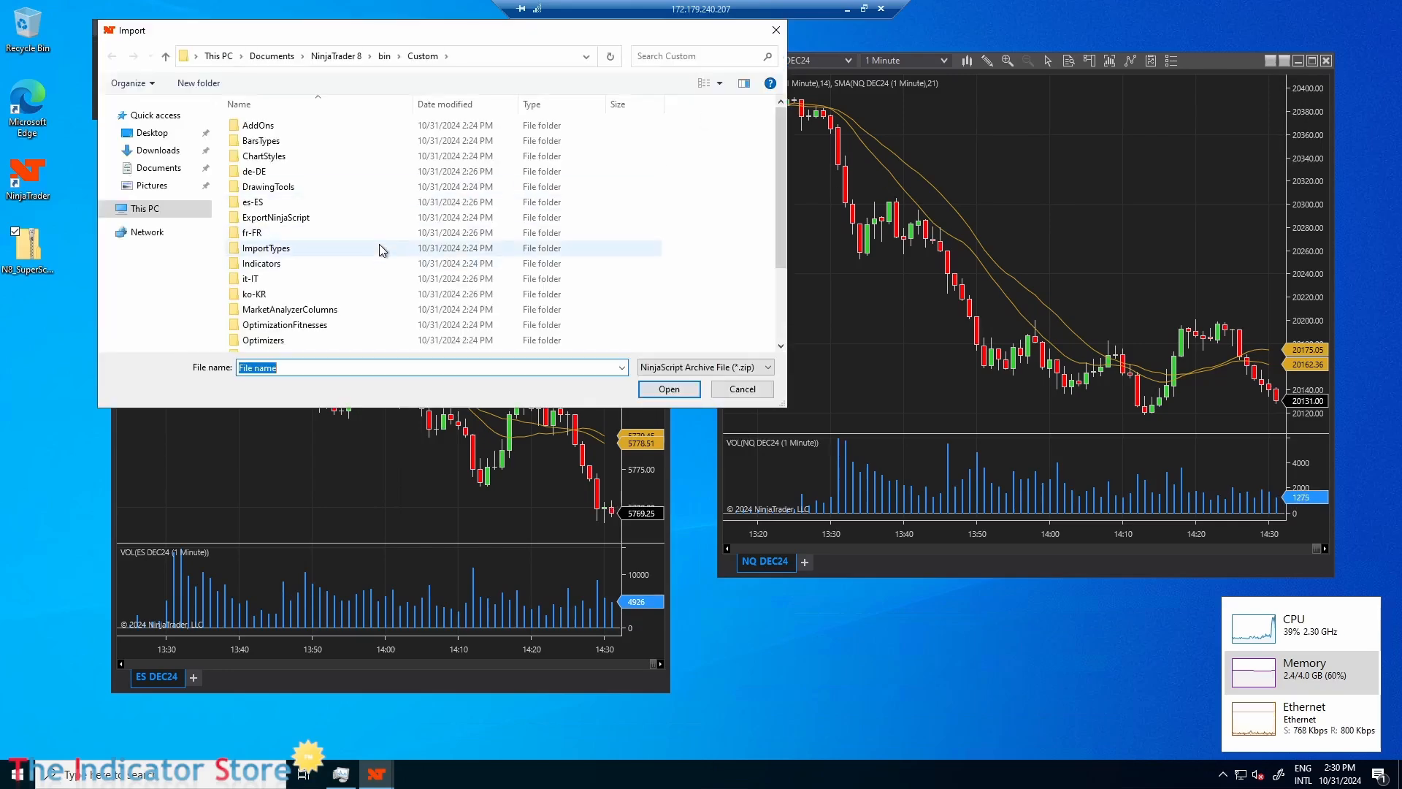
left_click(145, 140)
left_click(267, 129)
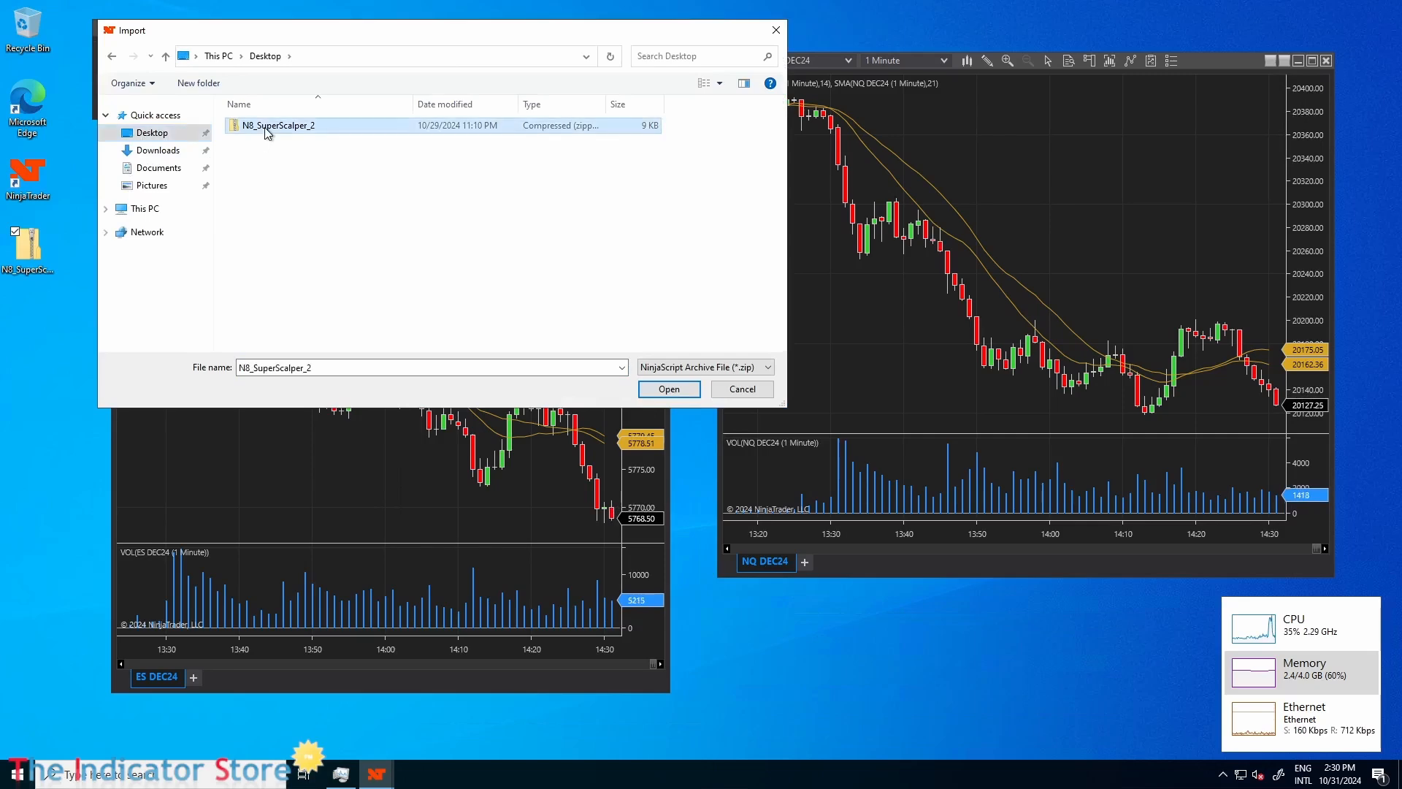
double_click(266, 128)
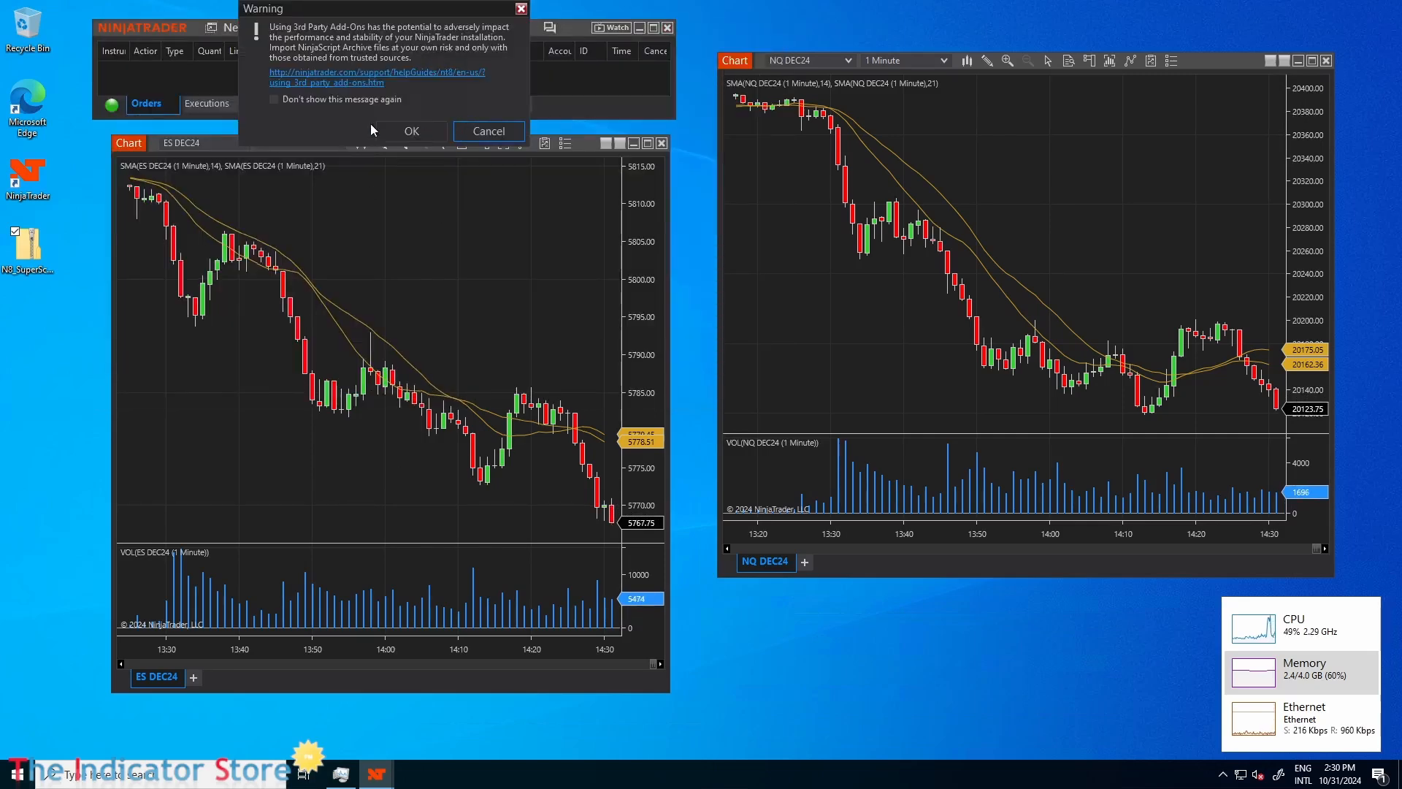
left_click(275, 99)
left_click(414, 134)
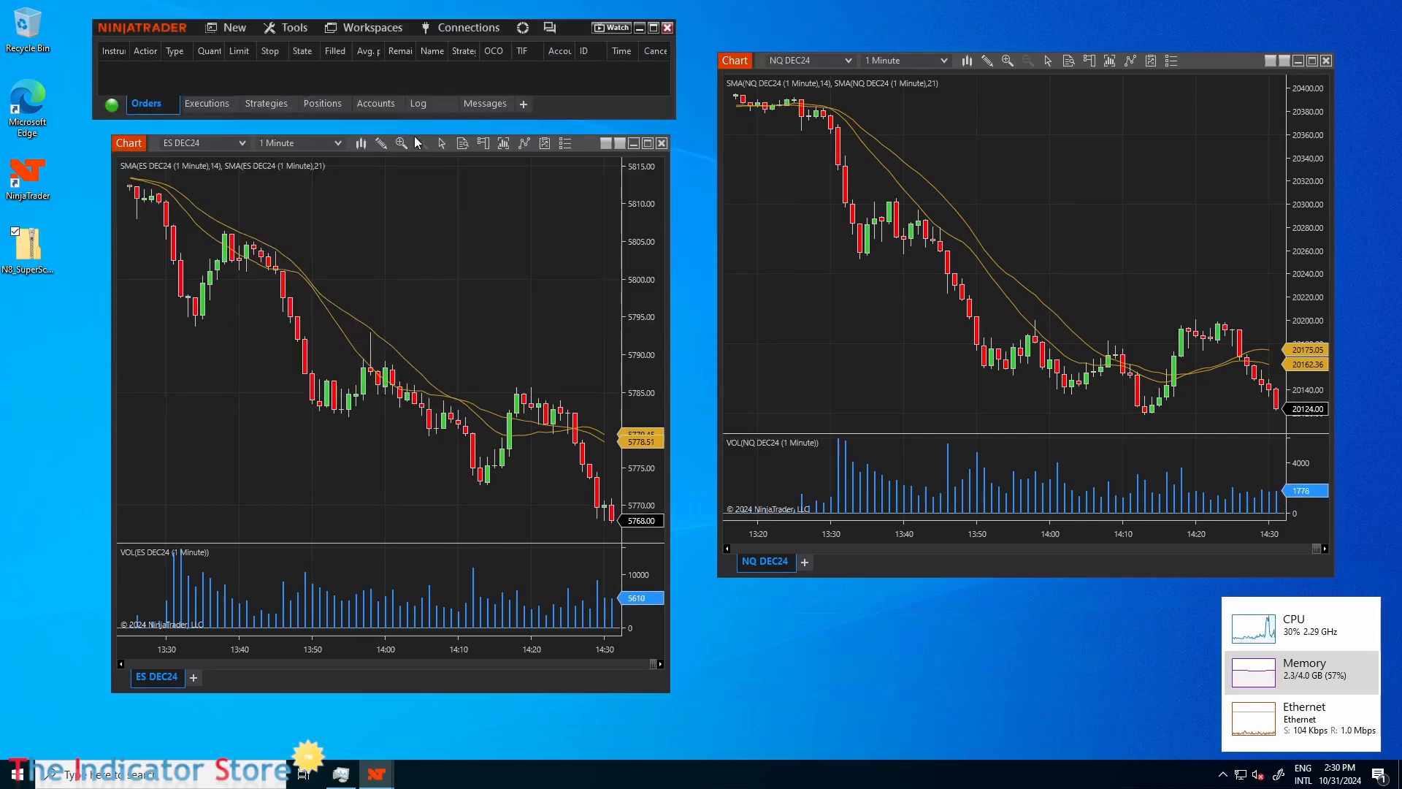
left_click(655, 406)
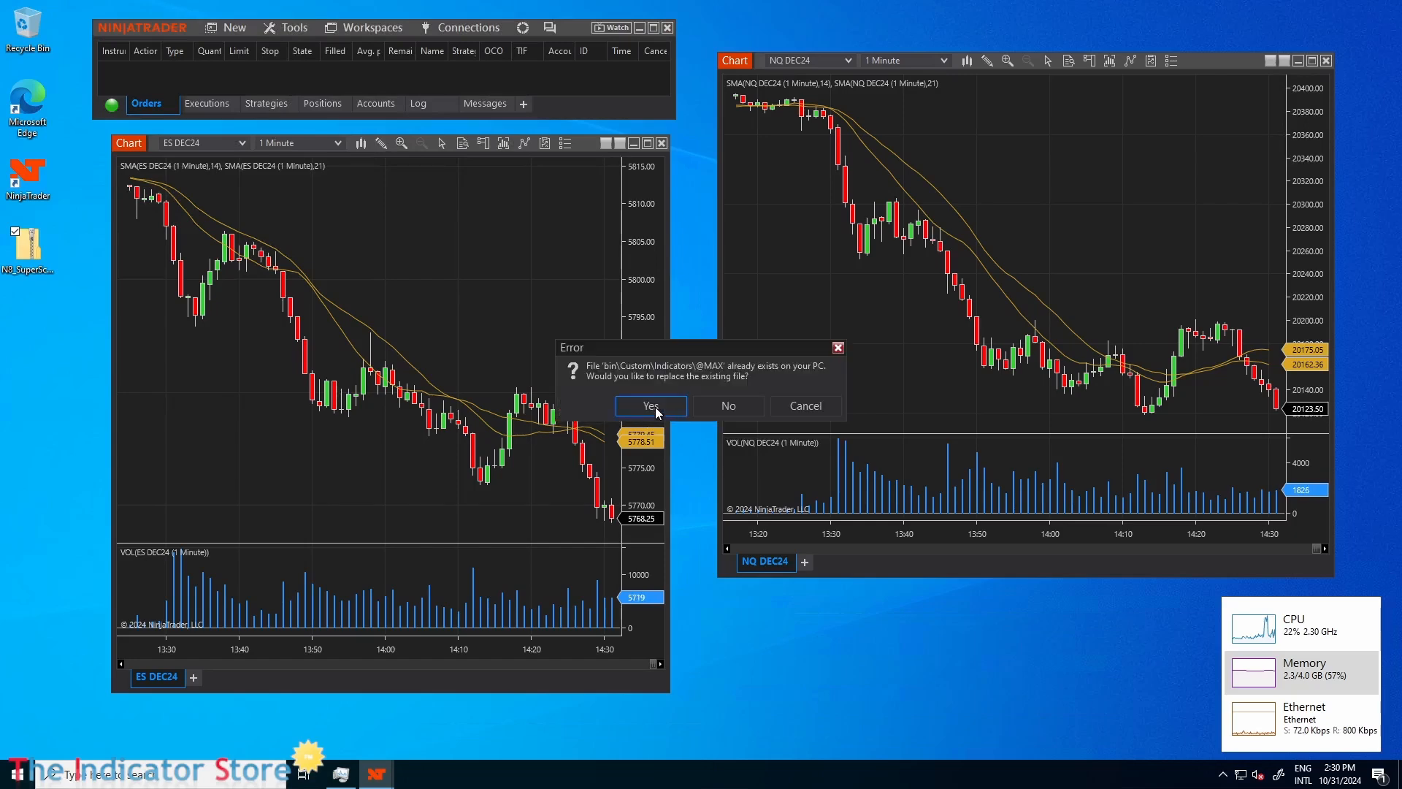
left_click(655, 406)
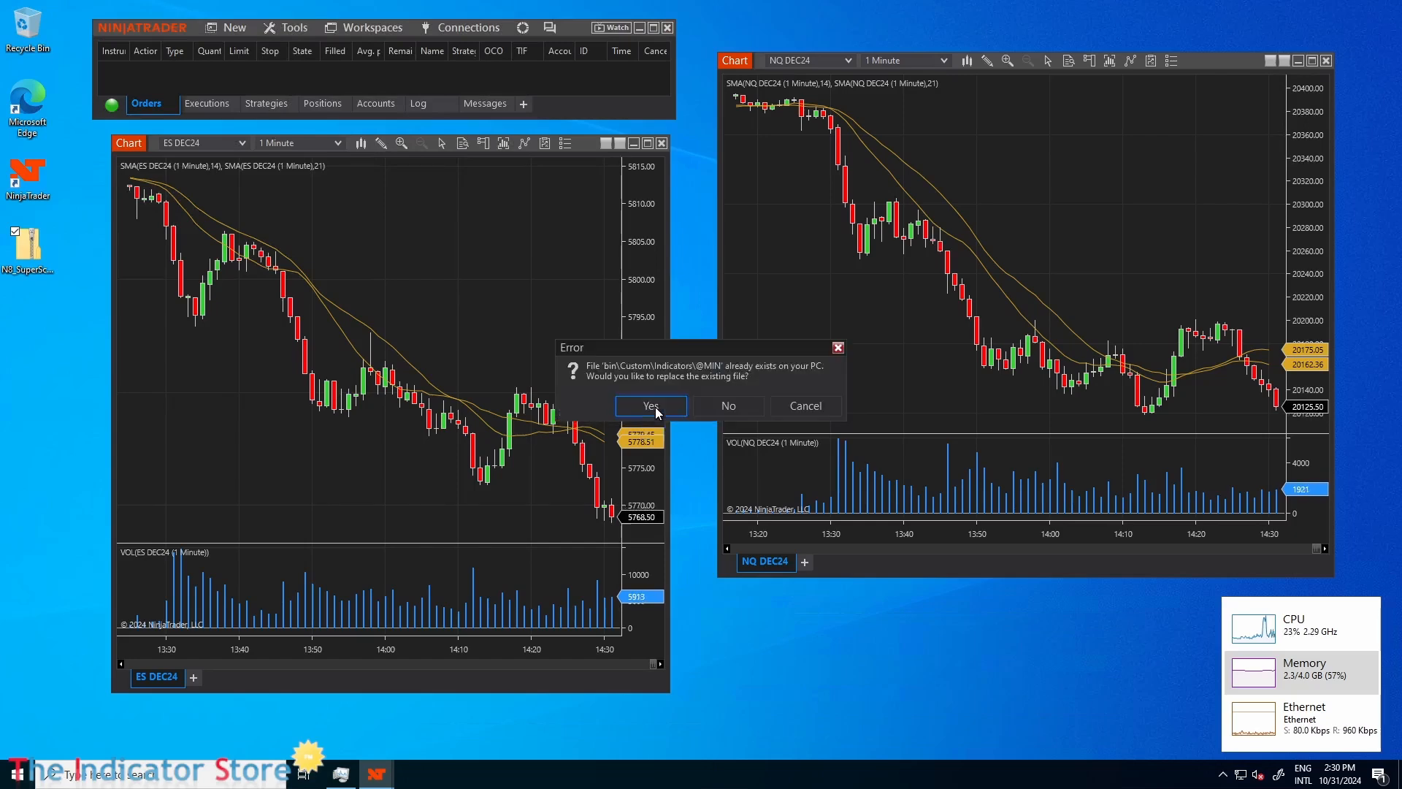
left_click(655, 406)
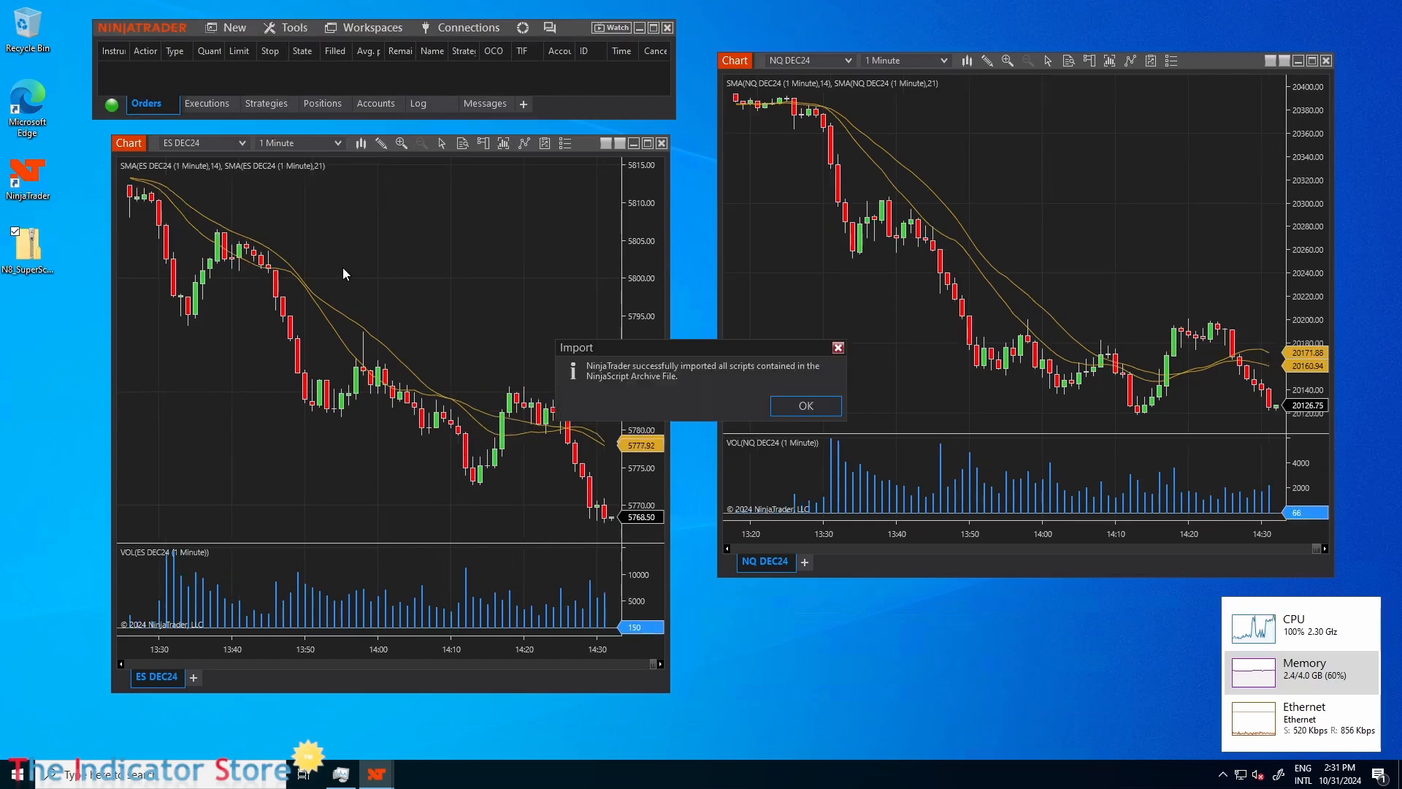
left_click(801, 406)
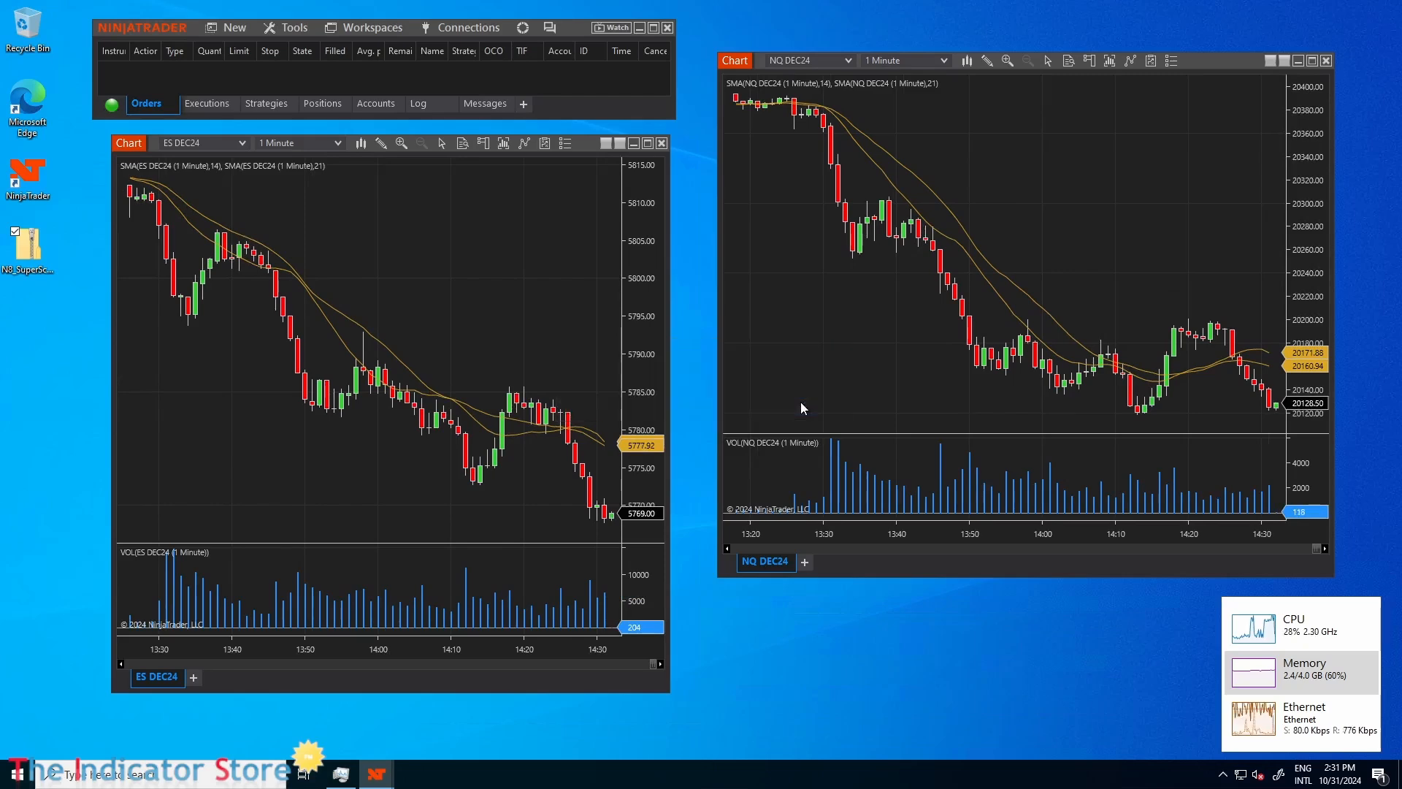
Add the SuperScalper 2 indicator with its default settings to the ES DEC24 chart and copy it onto the NQ DEC24 chart.
right_click(510, 275)
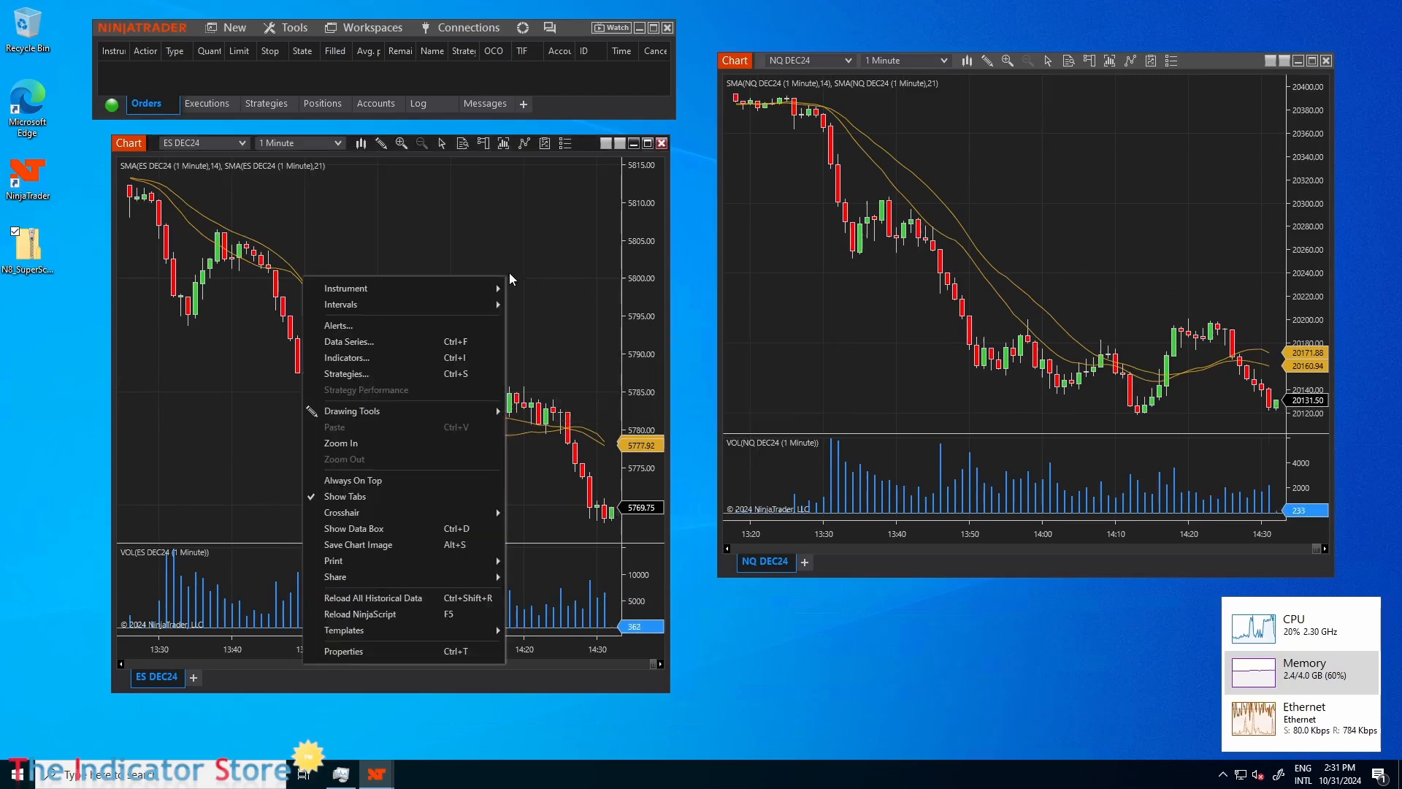
left_click(382, 362)
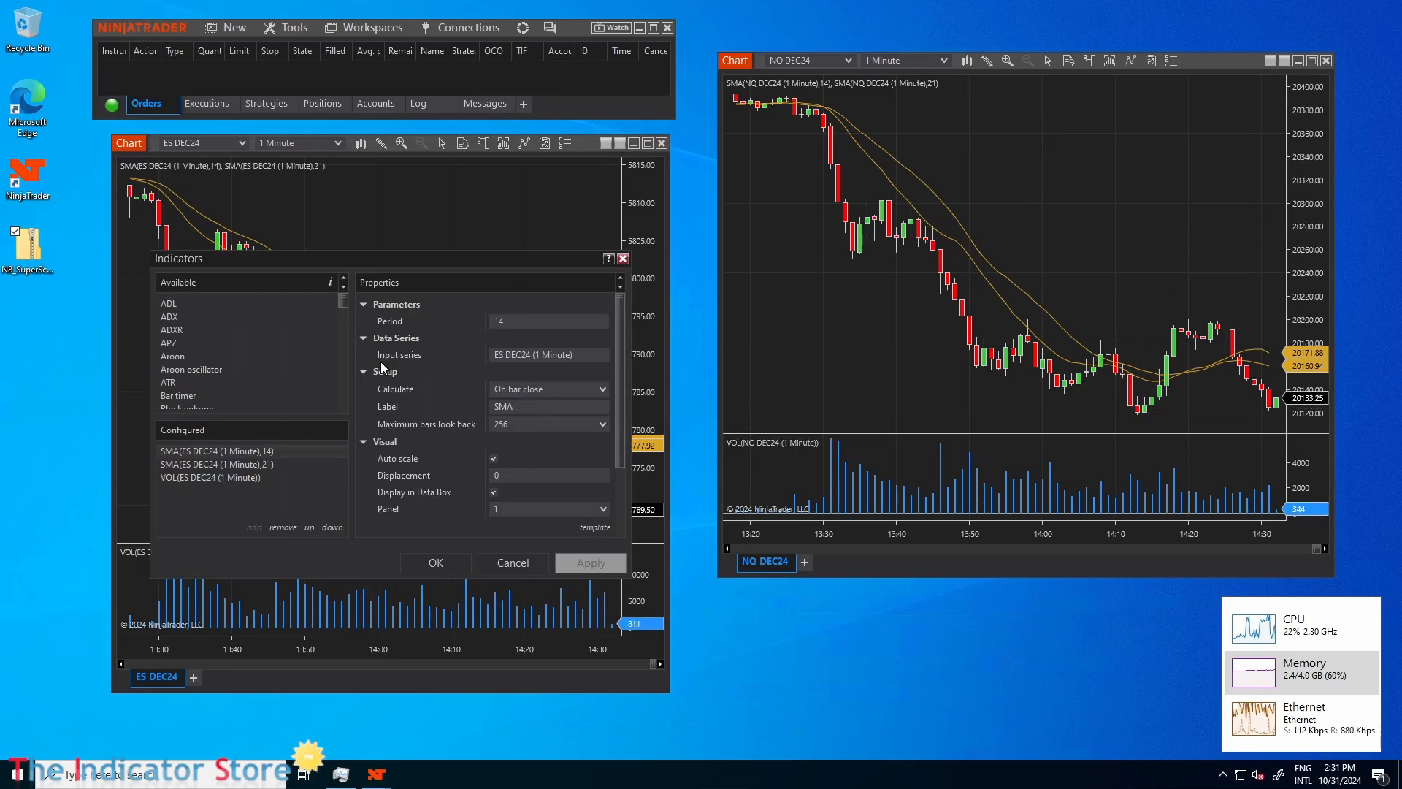
left_click_drag(344, 306, 338, 387)
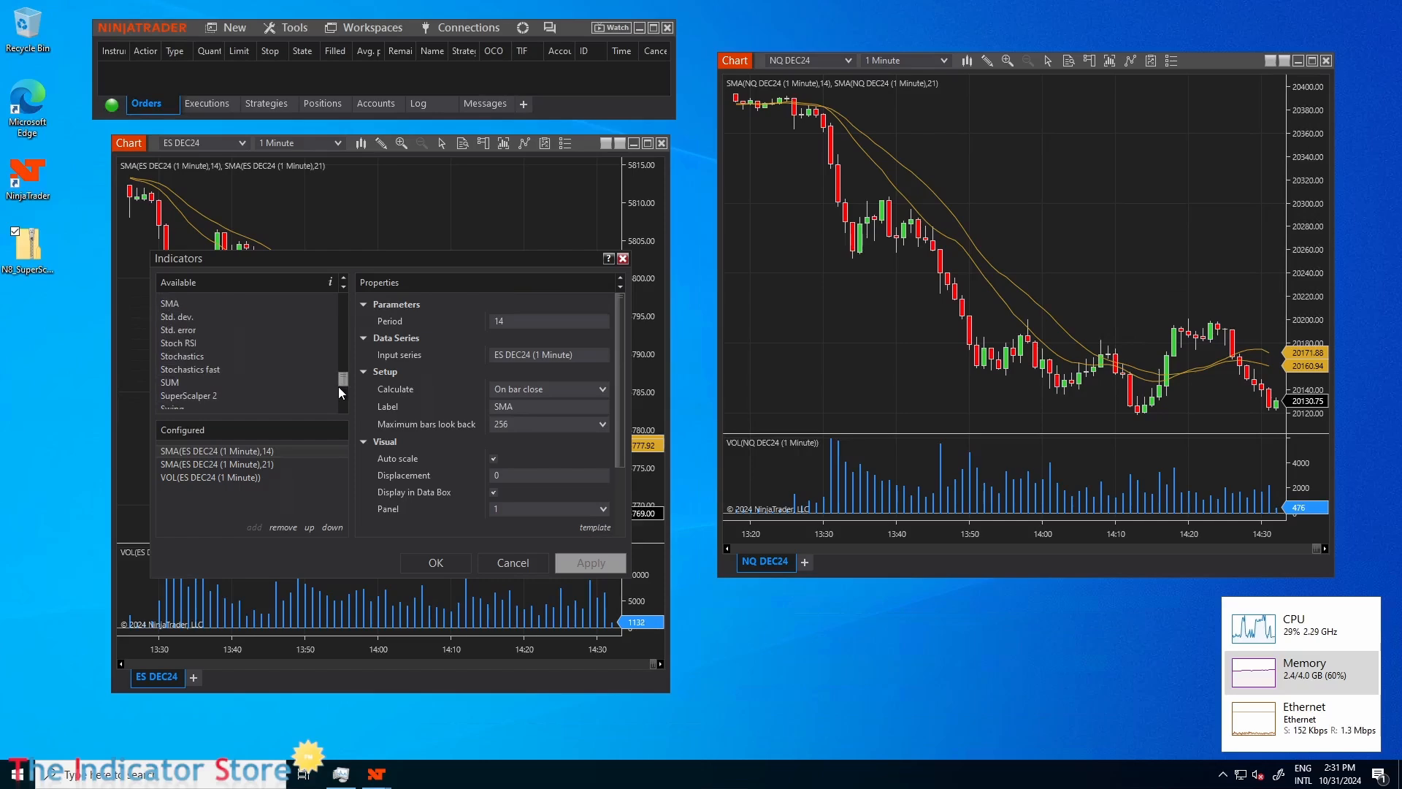
scroll(318, 380, "down", 2)
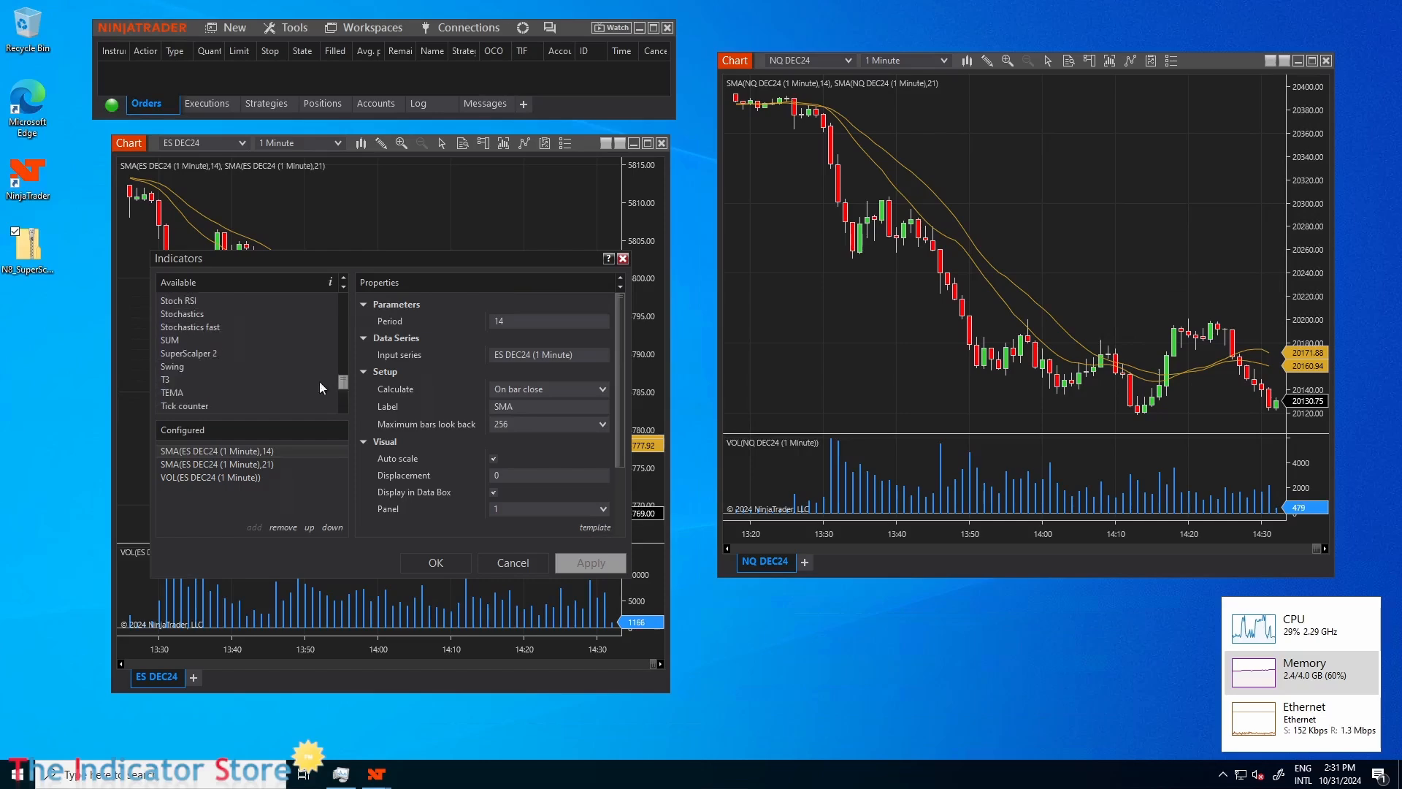
double_click(197, 353)
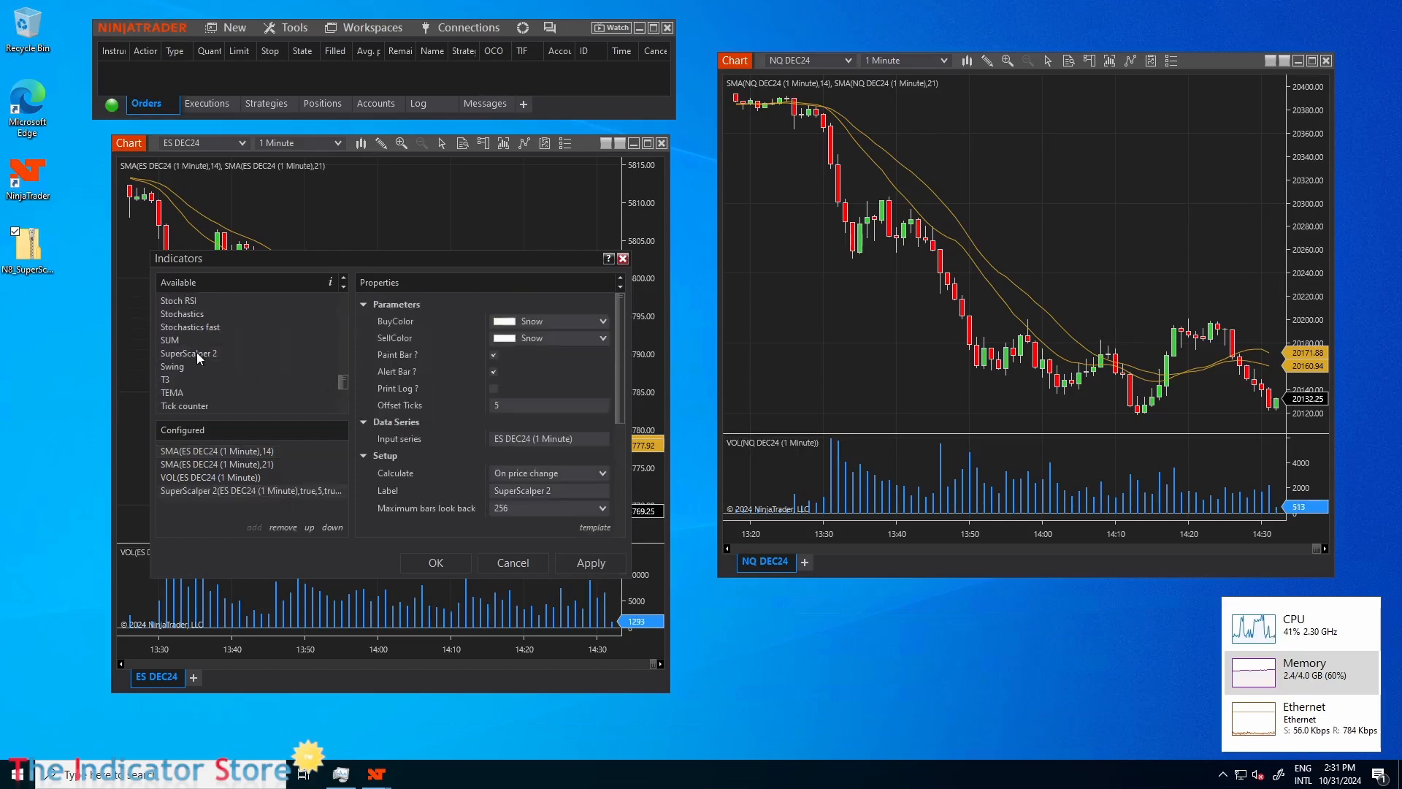
left_click(440, 567)
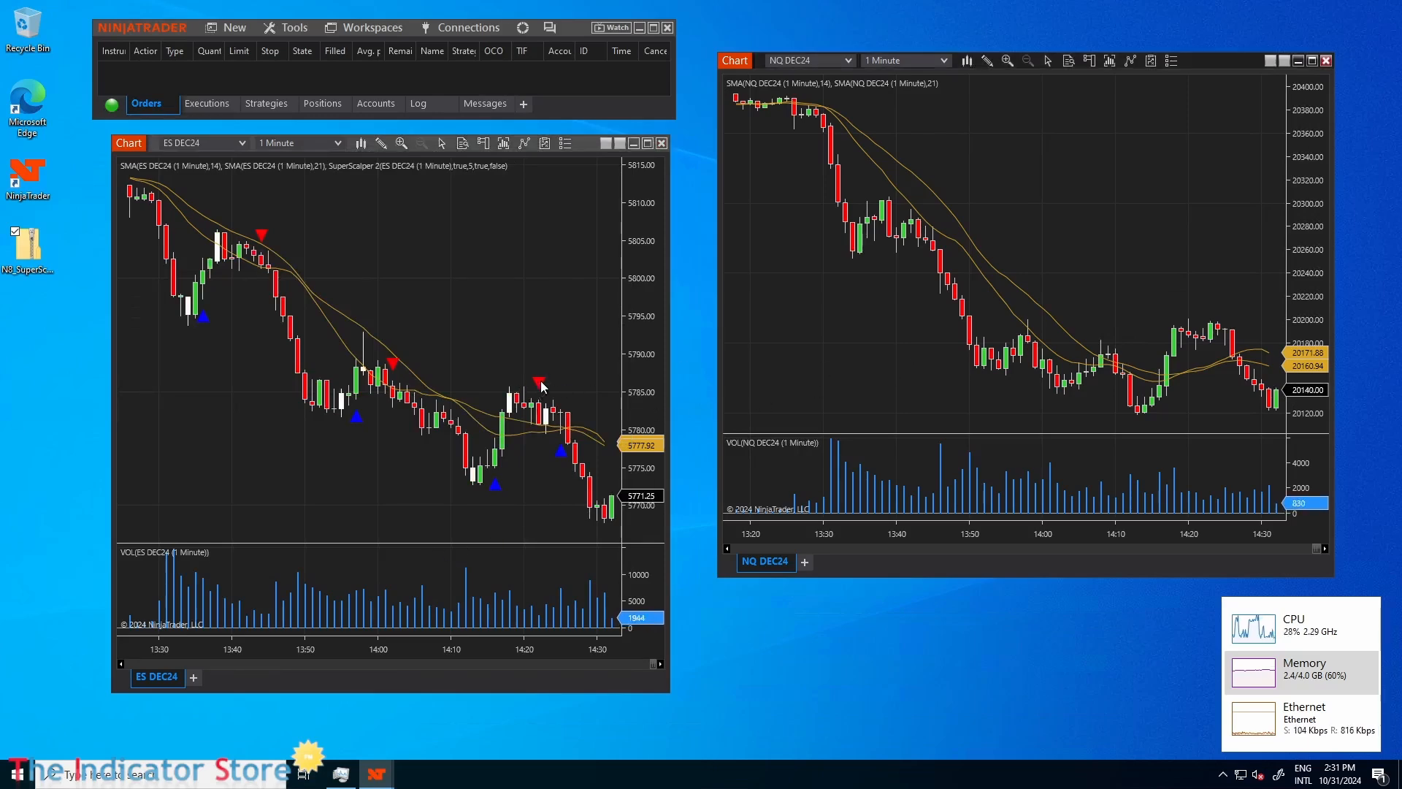
left_click_drag(542, 386, 917, 373)
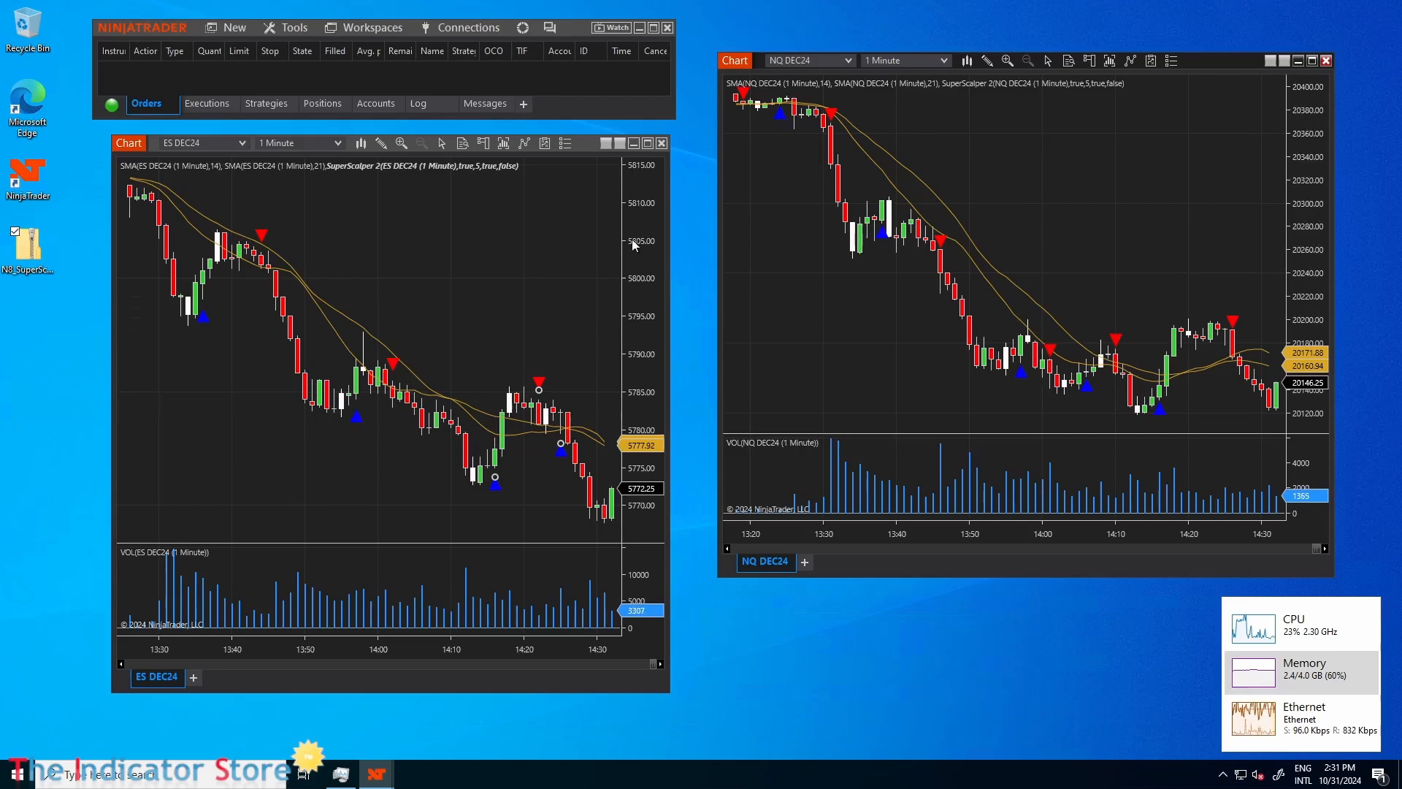
Switch from the Remote Desktop session to a maximized Azure portal window and open the Virtual machines list.
mouse_move(726, 4)
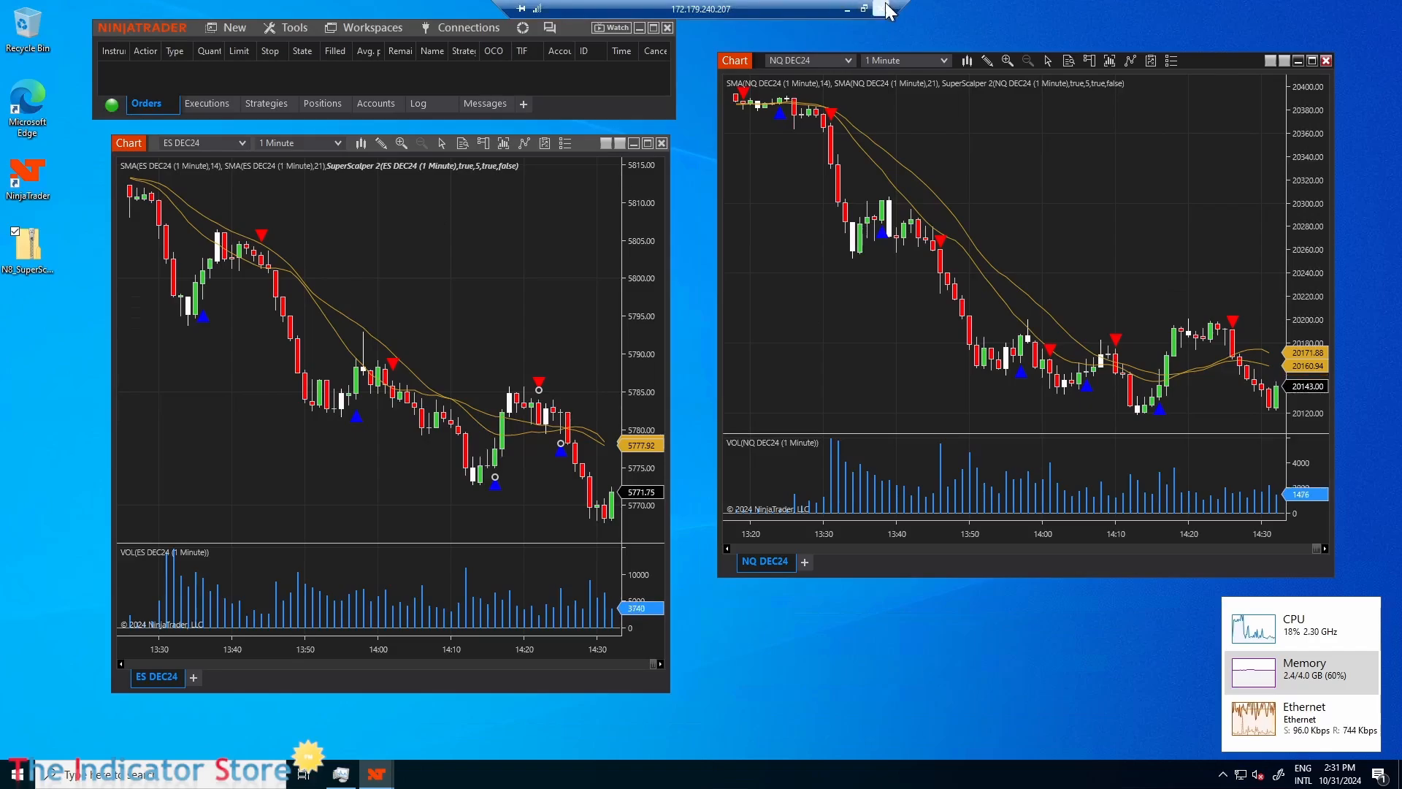
left_click(848, 8)
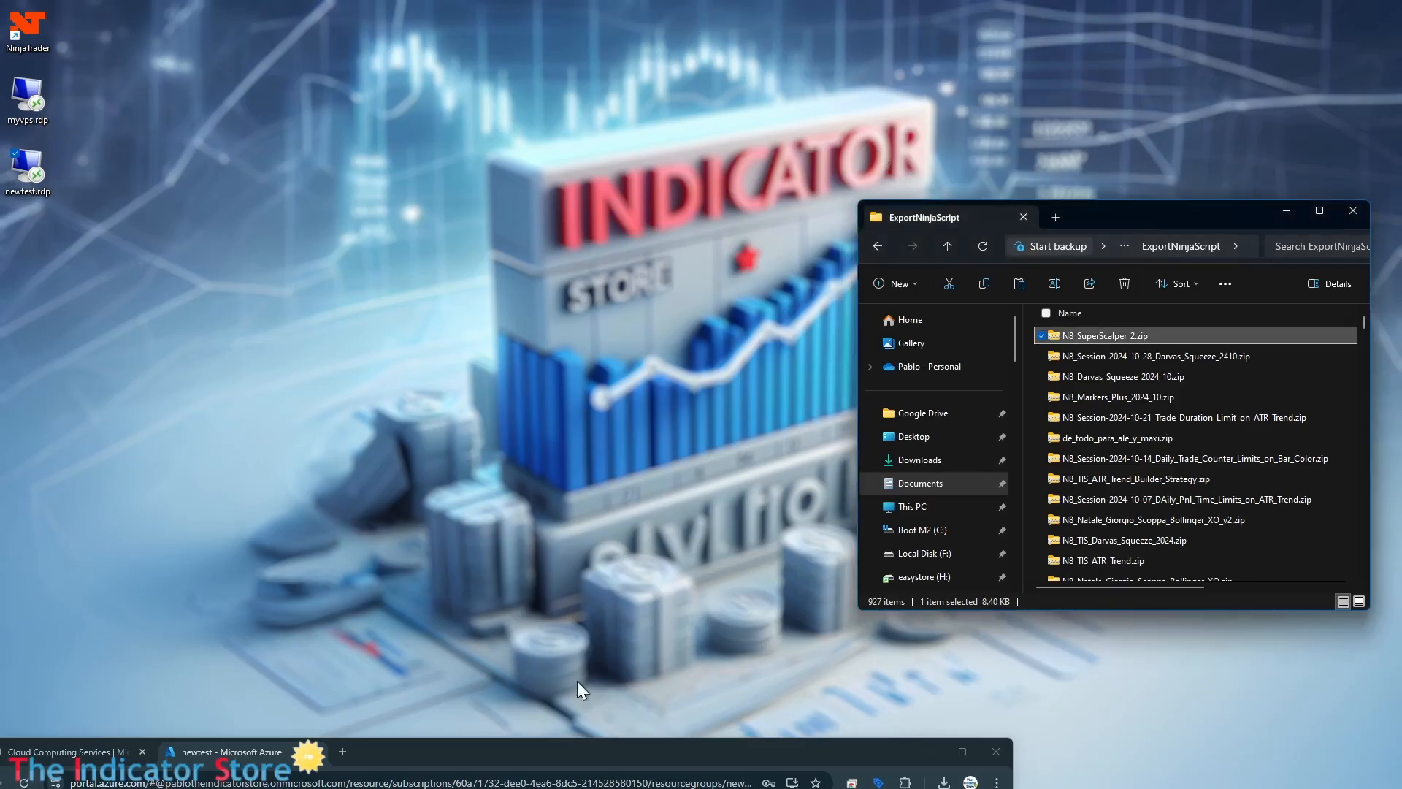
left_click_drag(562, 751, 752, 113)
double_click(752, 112)
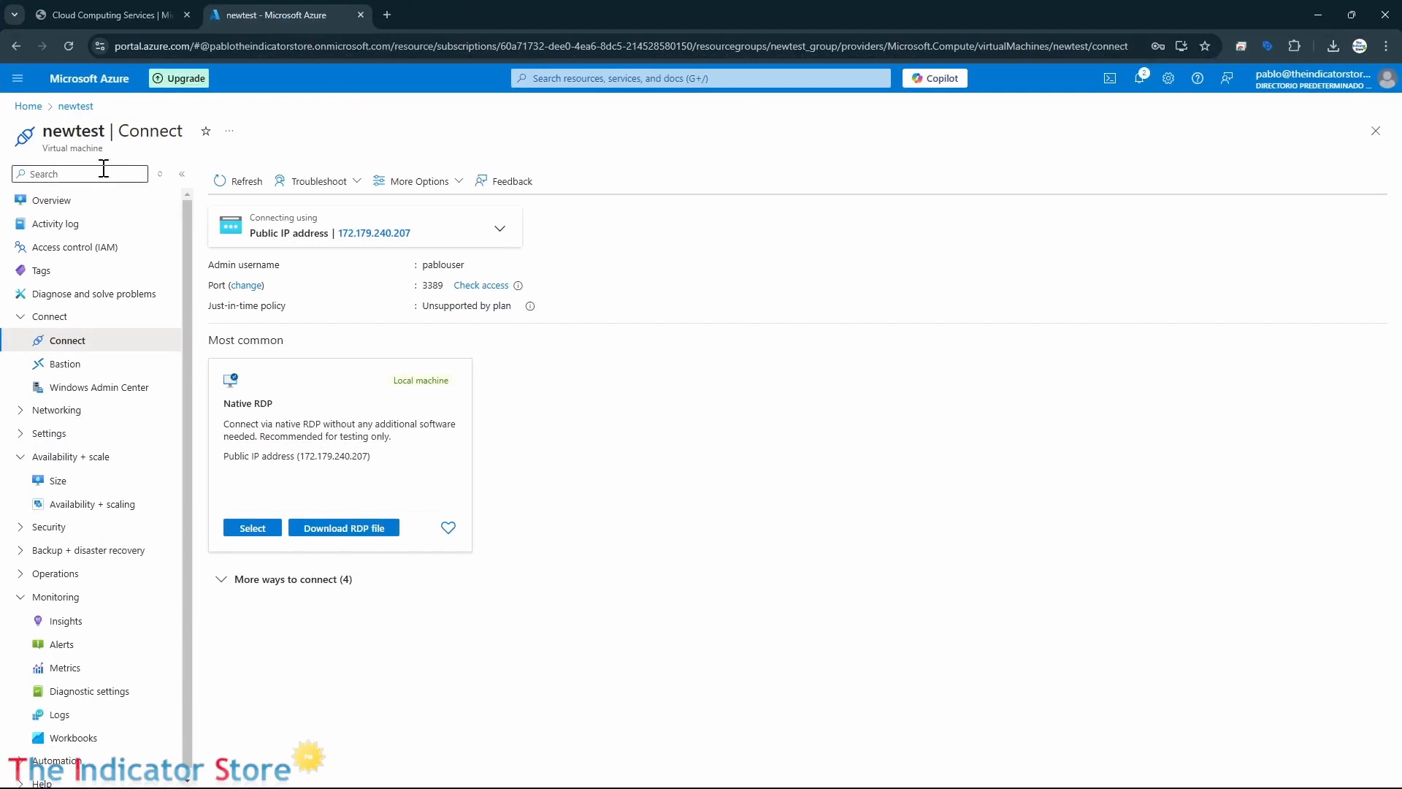
left_click(28, 107)
left_click(418, 175)
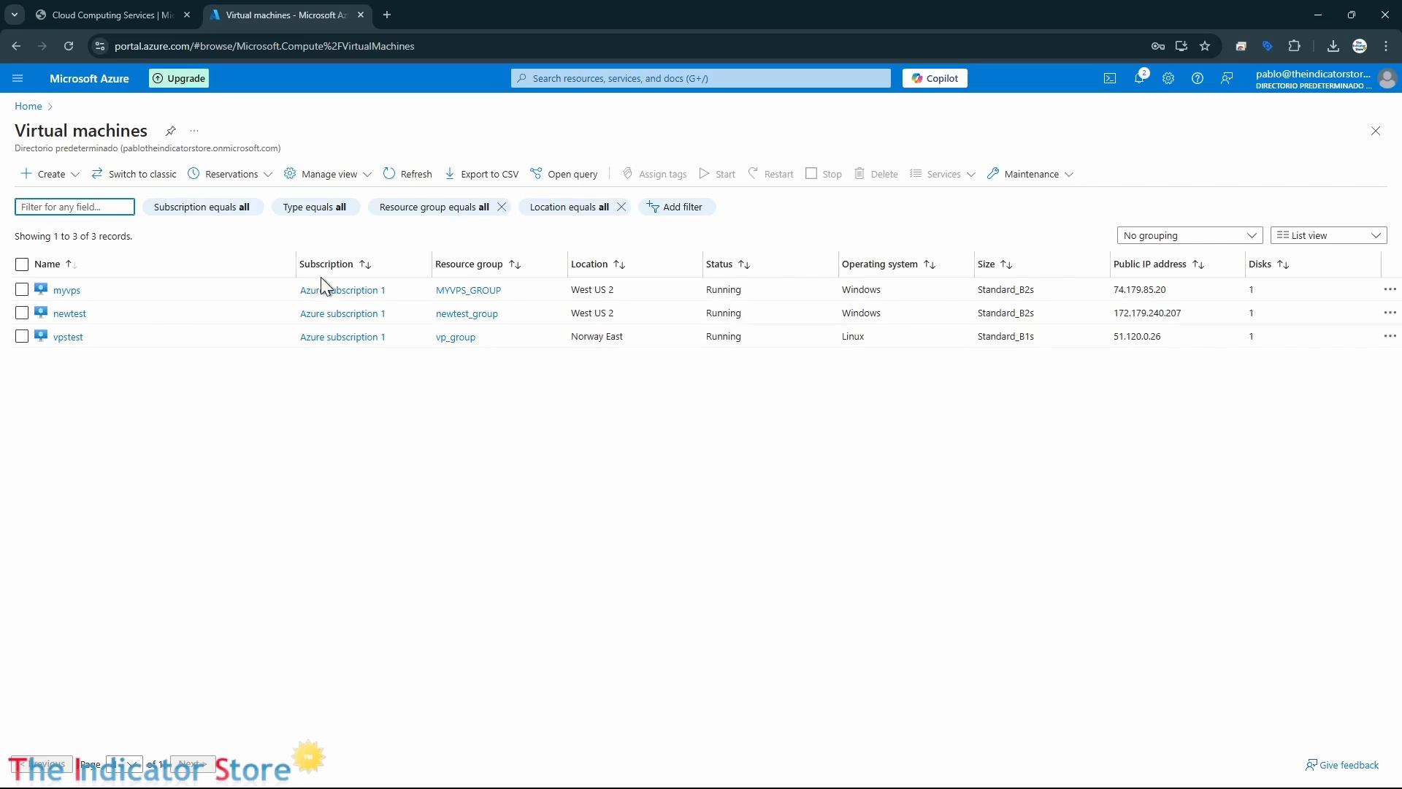
Open the newtest virtual machine's overview and review its properties.
left_click(73, 314)
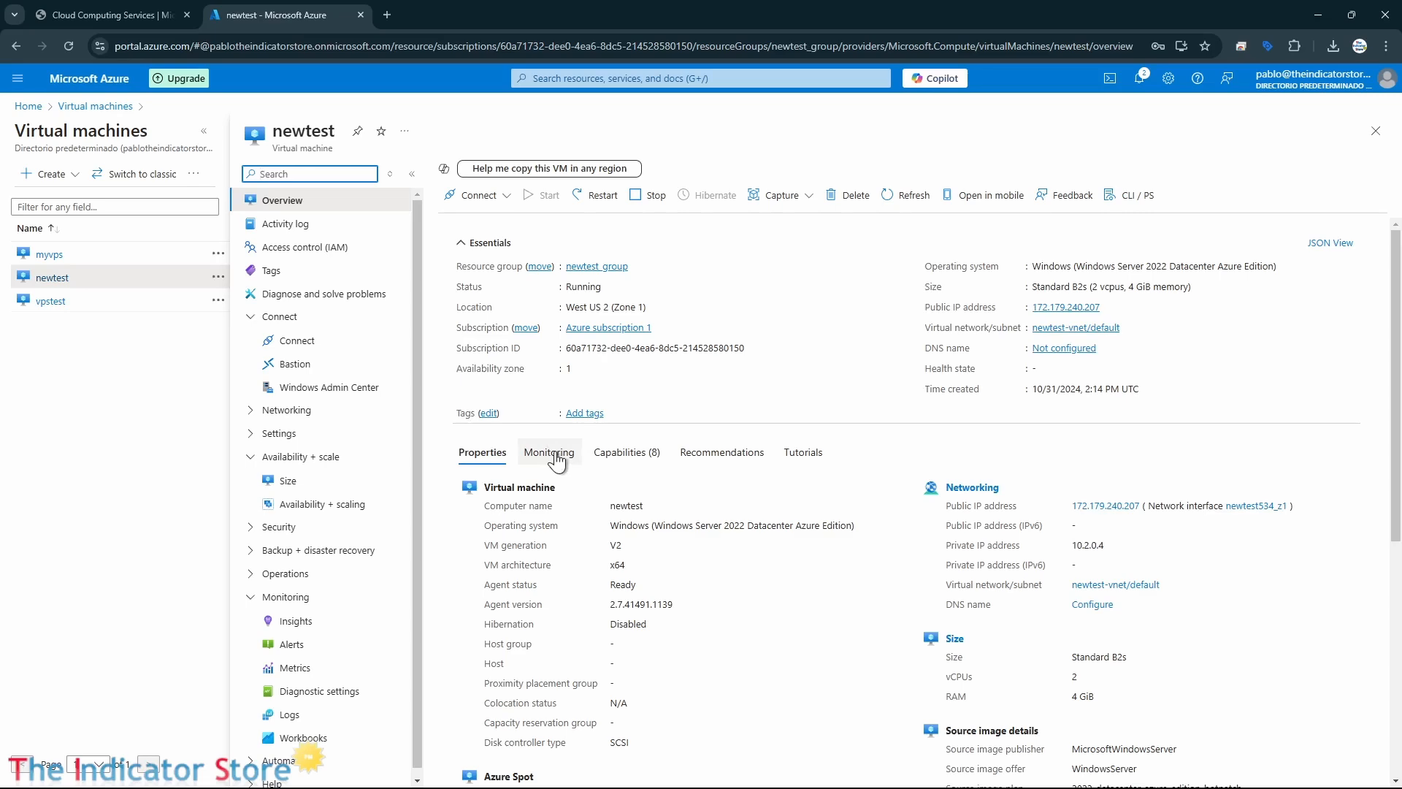
scroll(554, 461, "down", 6)
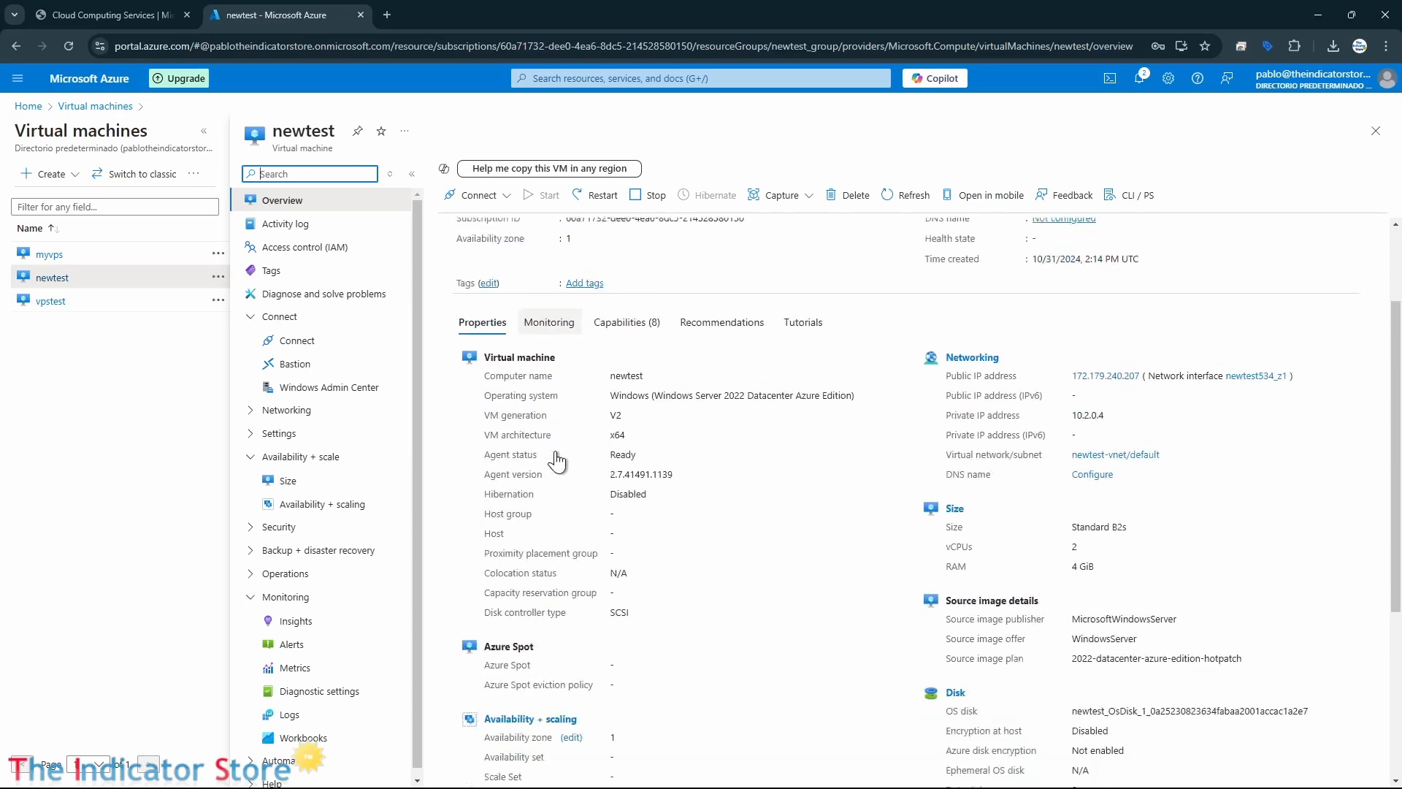
scroll(715, 535, "up", 6)
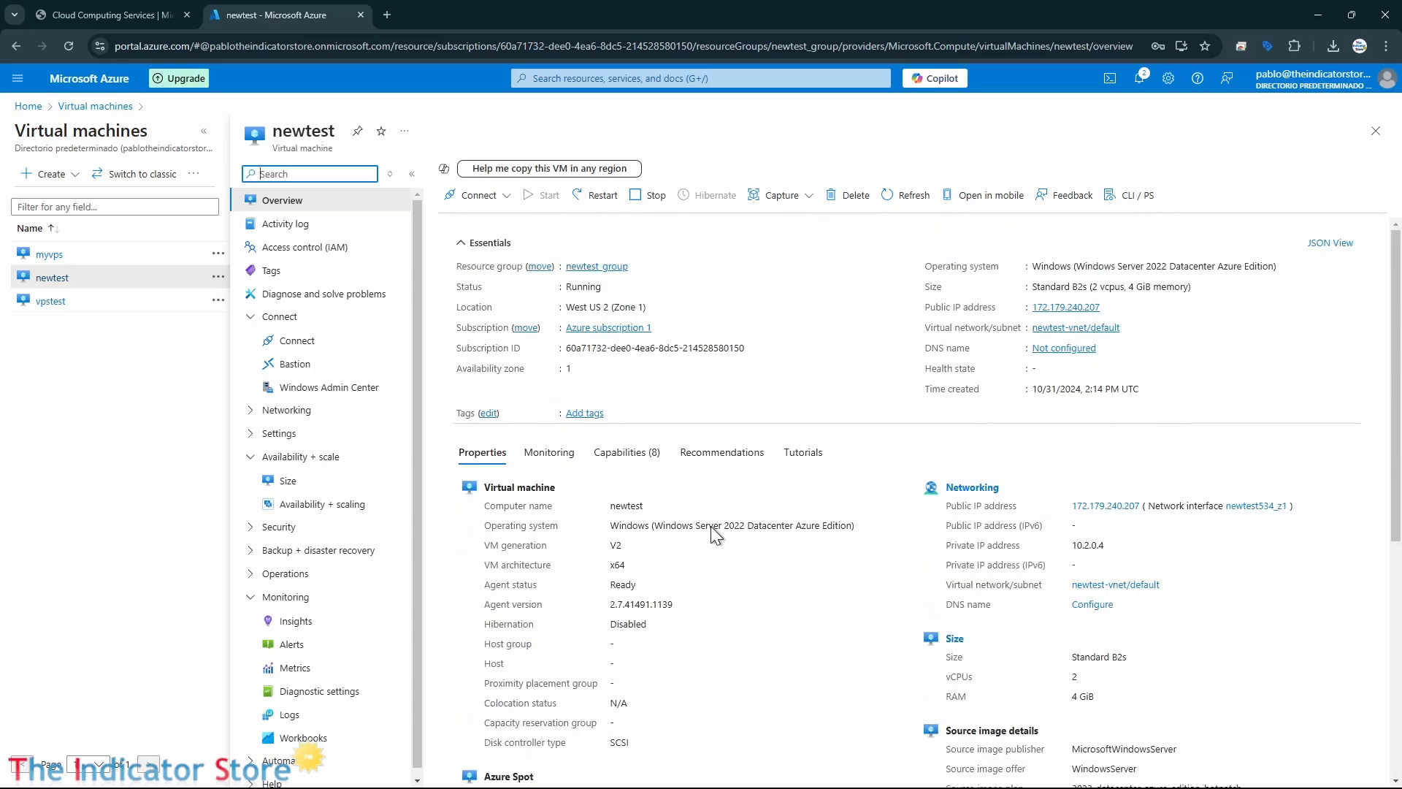
Move the restored portal window aside and connect to newtest over Remote Desktop from newtest.rdp, entering the account password.
left_click(1352, 16)
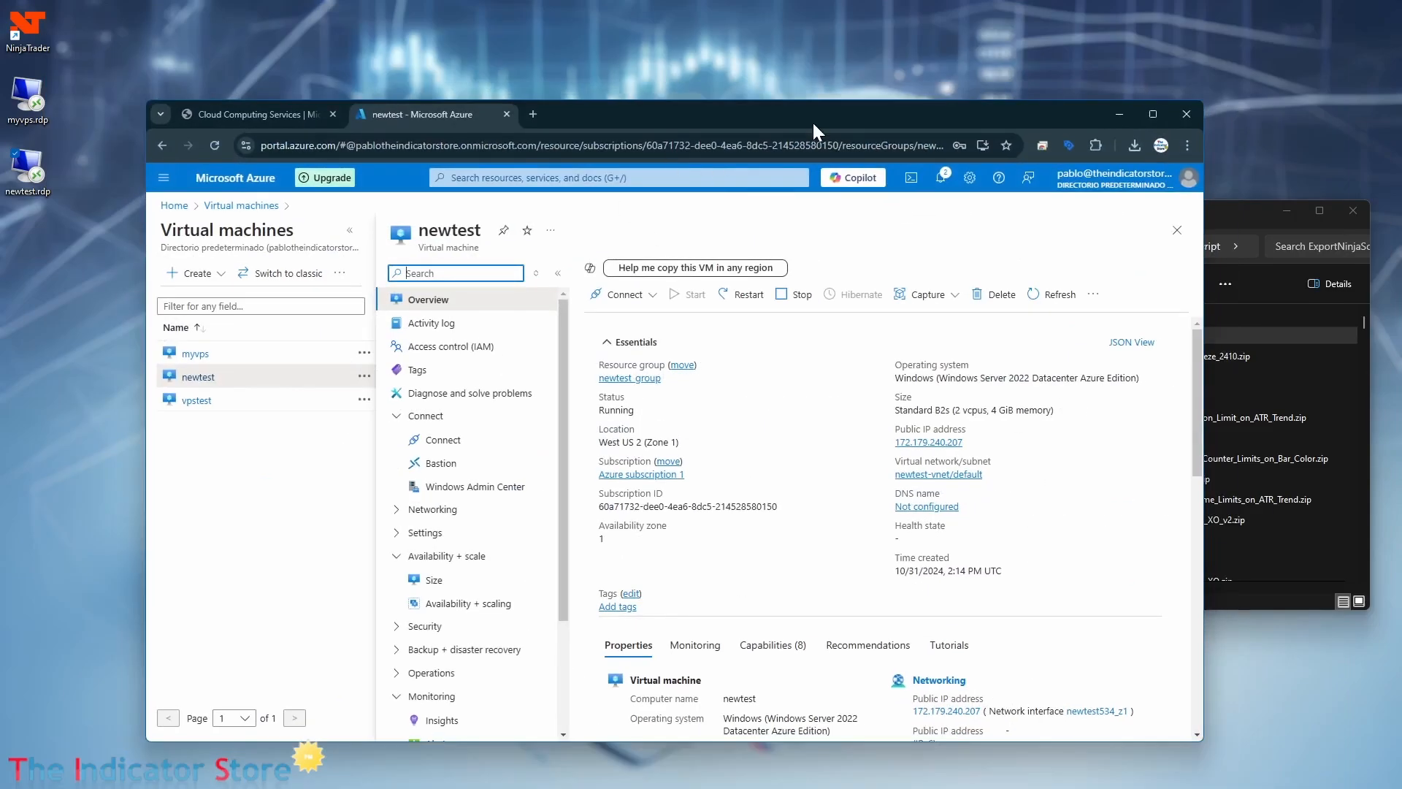
left_click_drag(813, 123, 500, 659)
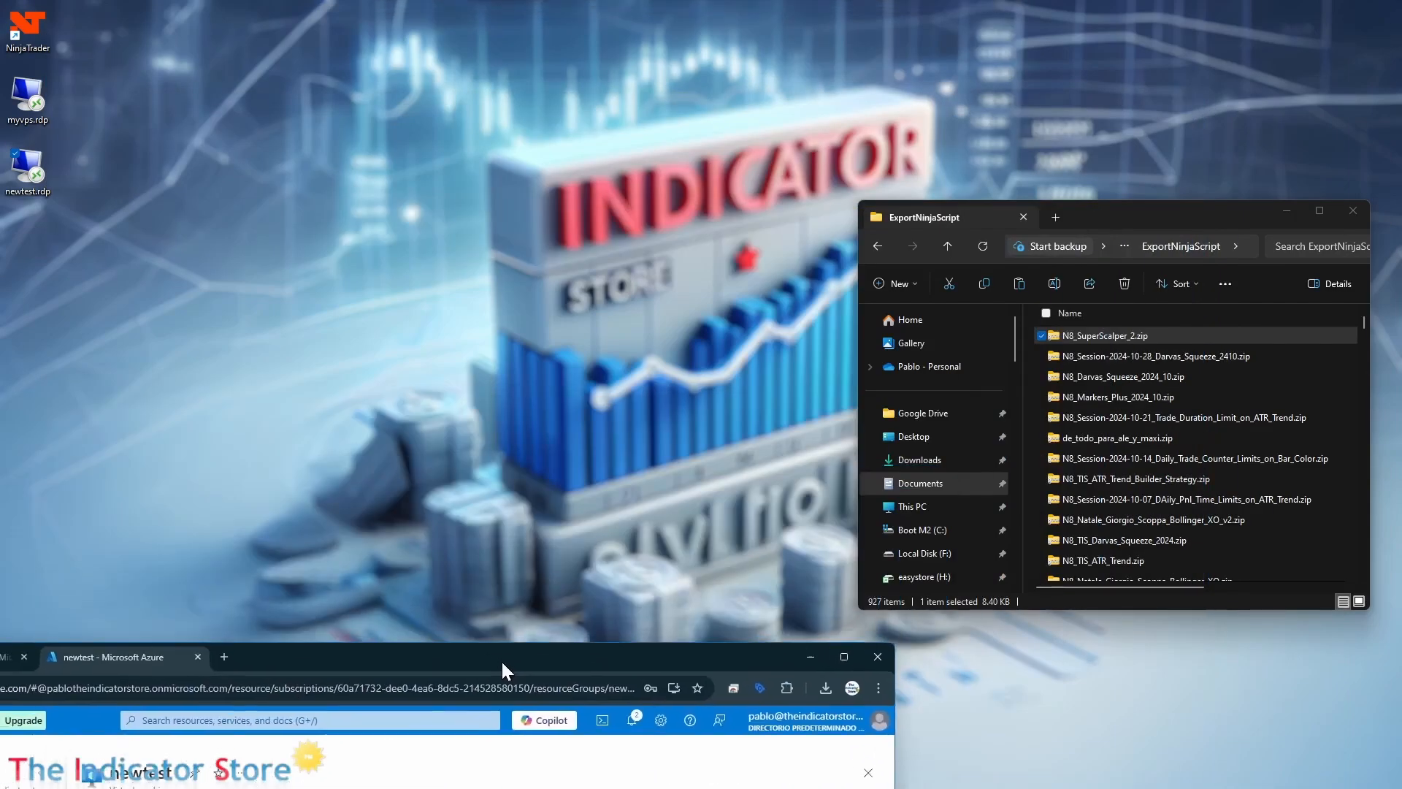
double_click(31, 169)
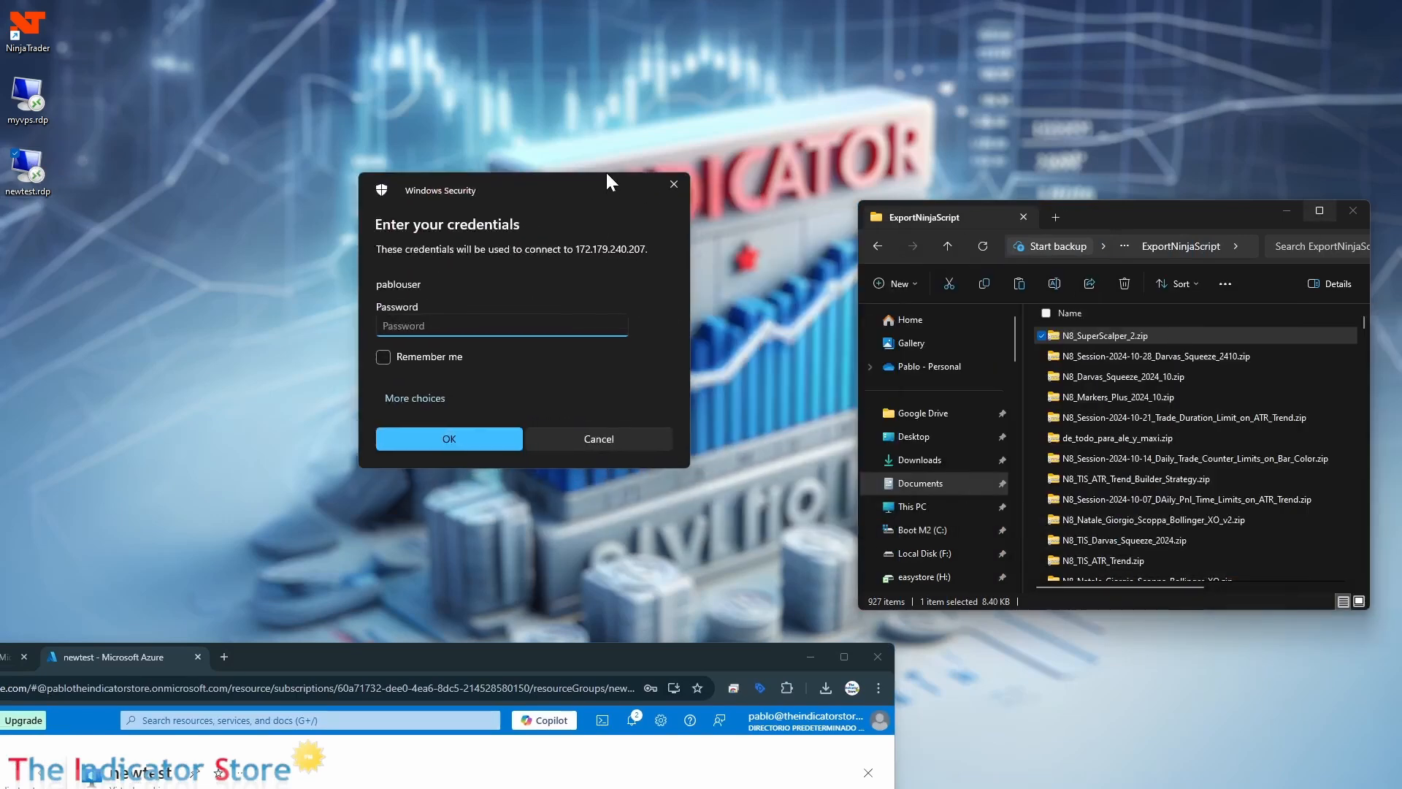
type("•••••••••••")
key("Return")
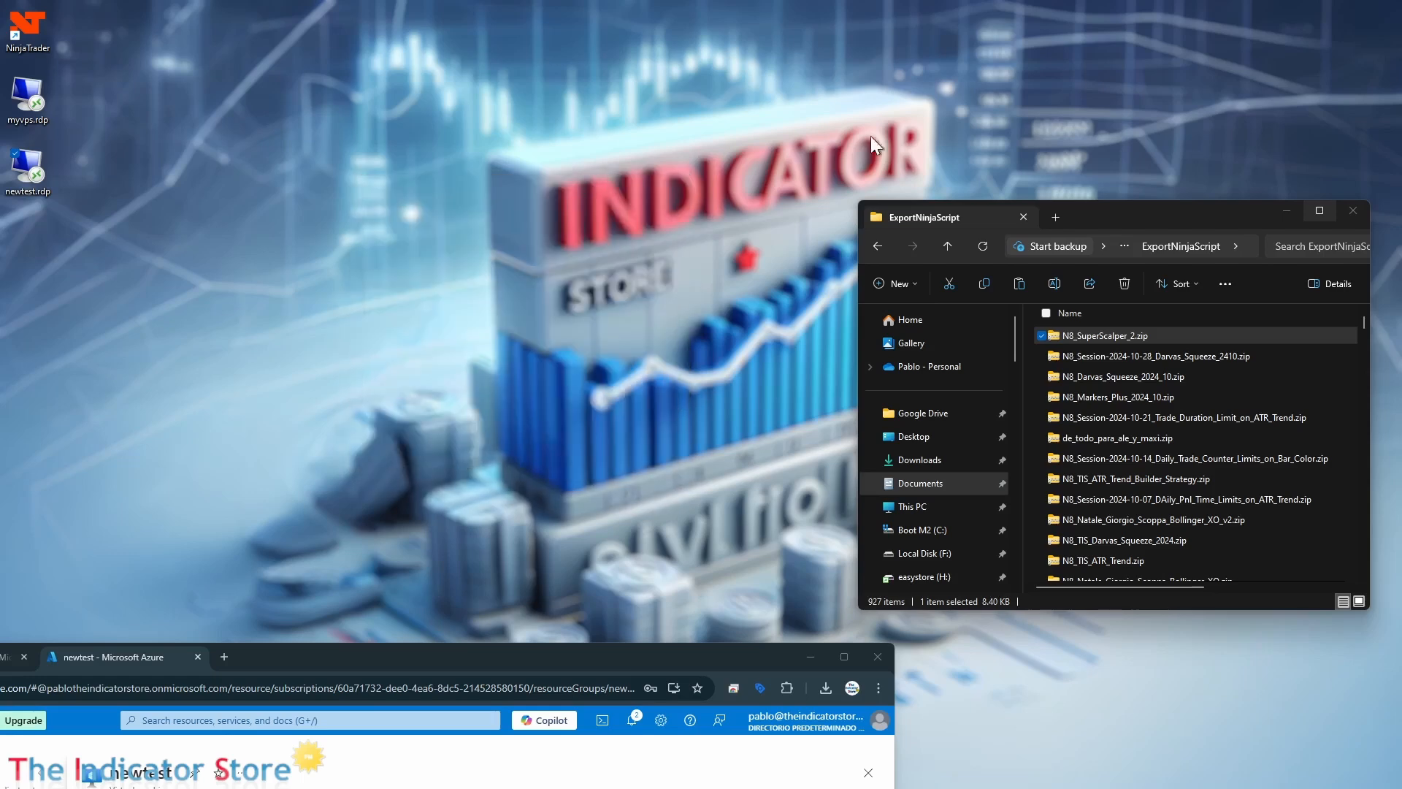
Reposition the newtest Remote Desktop window and expand the session to full screen.
left_click_drag(1378, 340, 627, 368)
left_click_drag(271, 238, 599, 106)
double_click(599, 106)
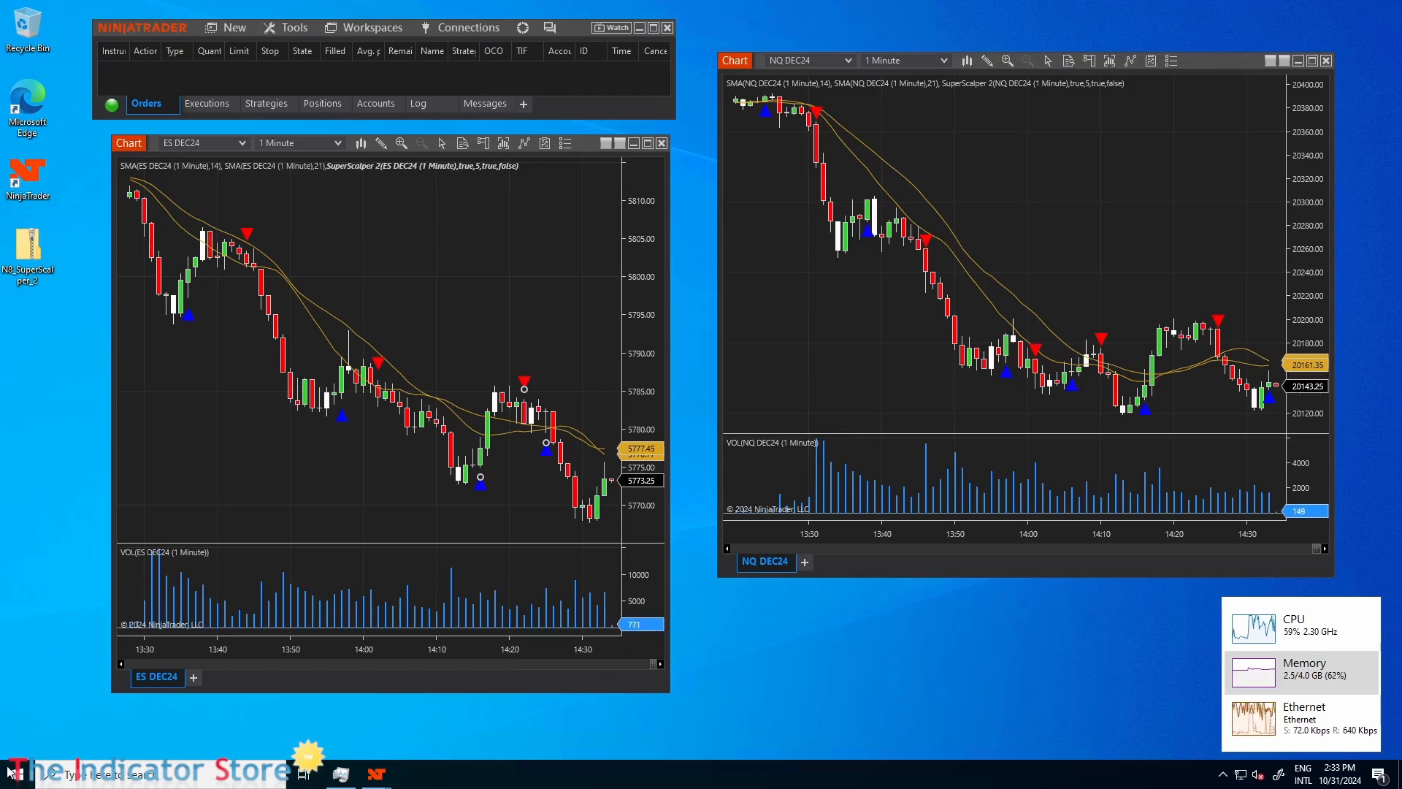
Close NinjaTrader on the remote machine, saving the TEST workspace.
left_click(667, 29)
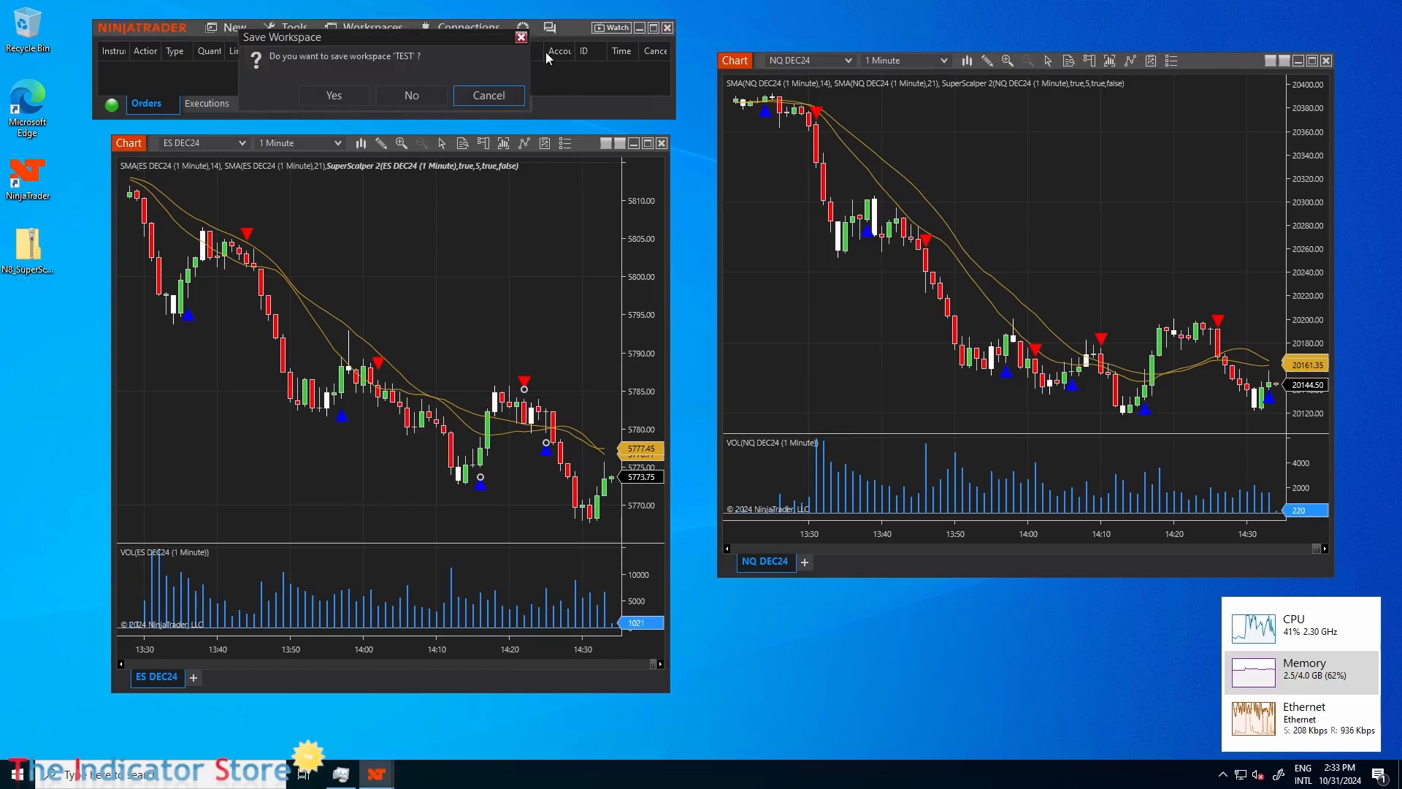
left_click(334, 96)
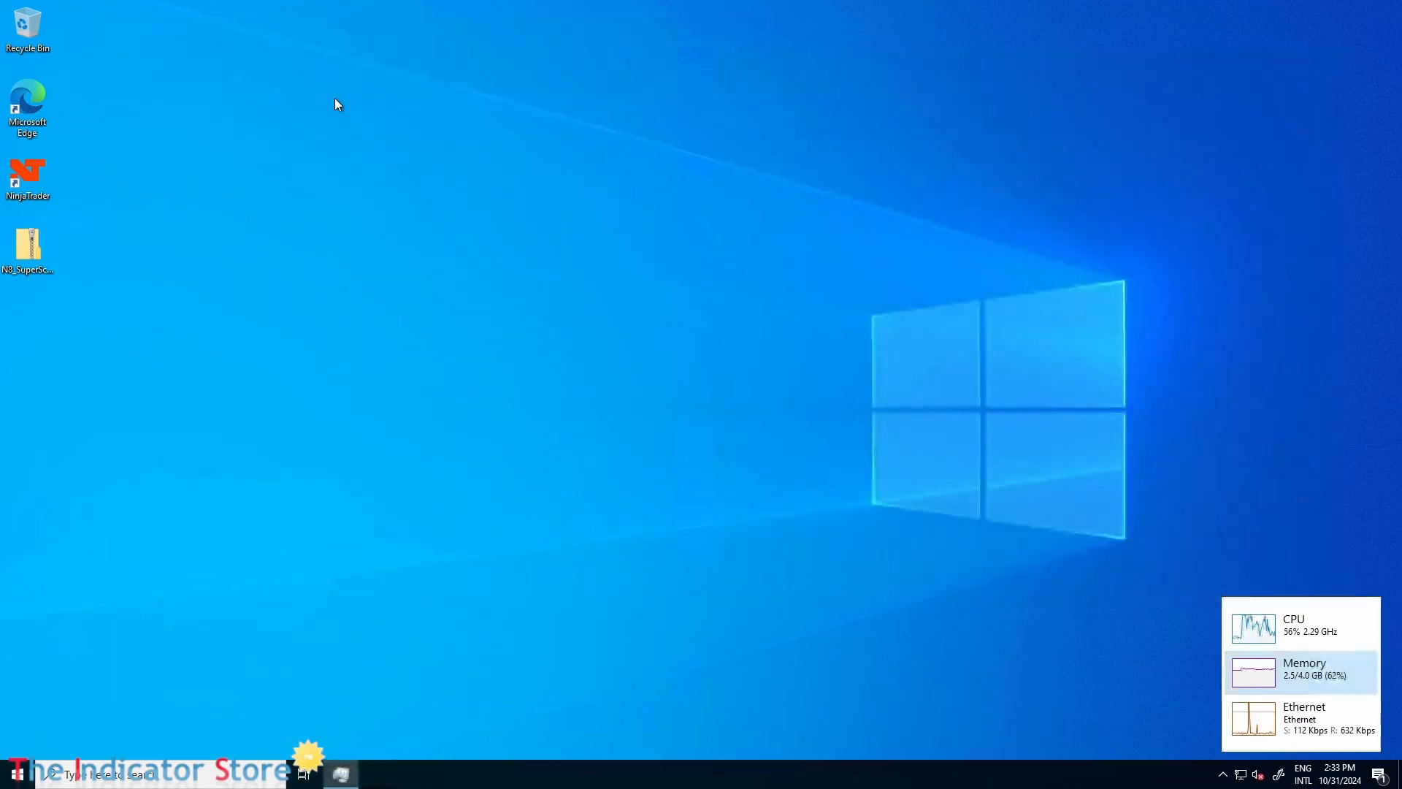
left_click(16, 777)
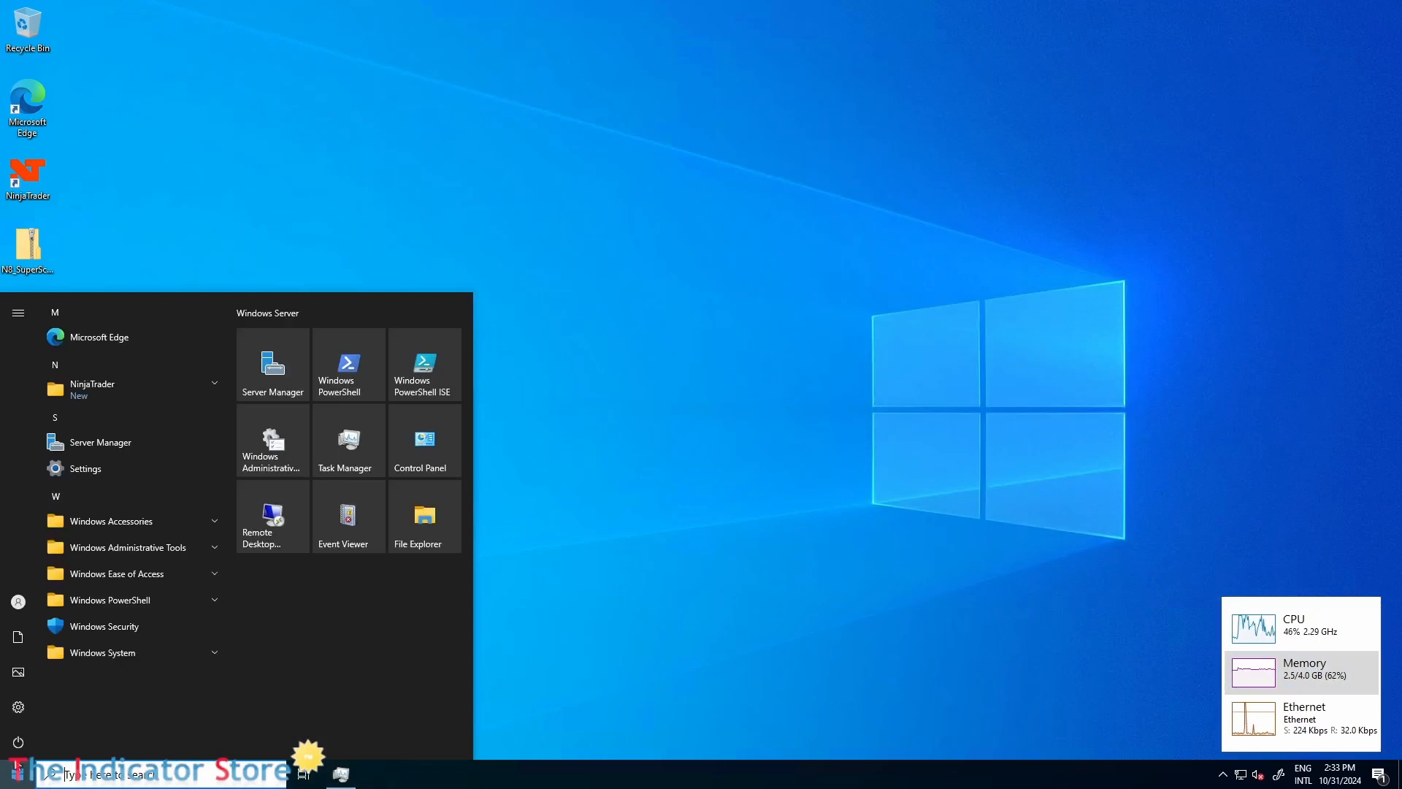
left_click(643, 537)
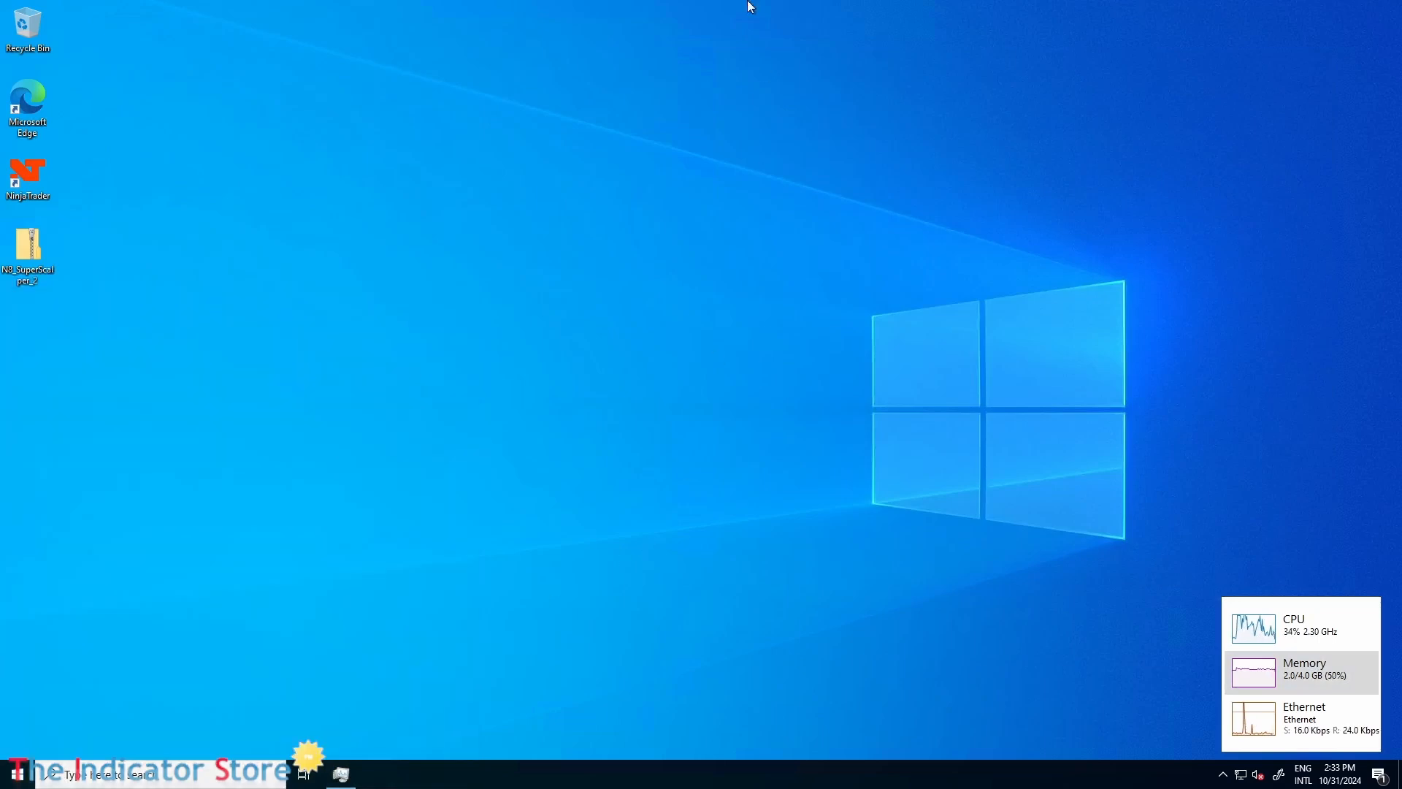
Reduce the full-screen remote session to a window and move it clear of the Azure portal window.
mouse_move(750, 7)
left_click(862, 11)
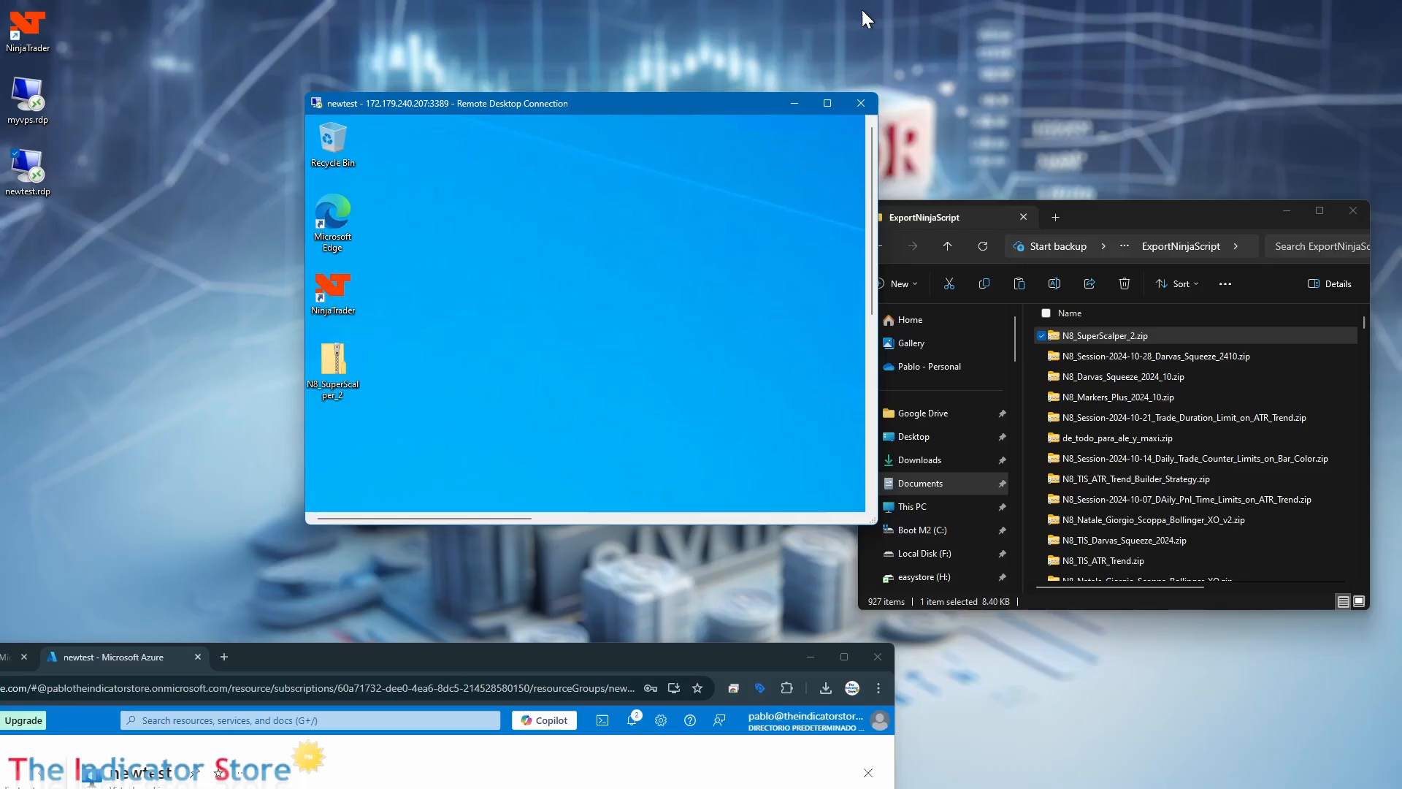
left_click_drag(712, 104, 1199, 33)
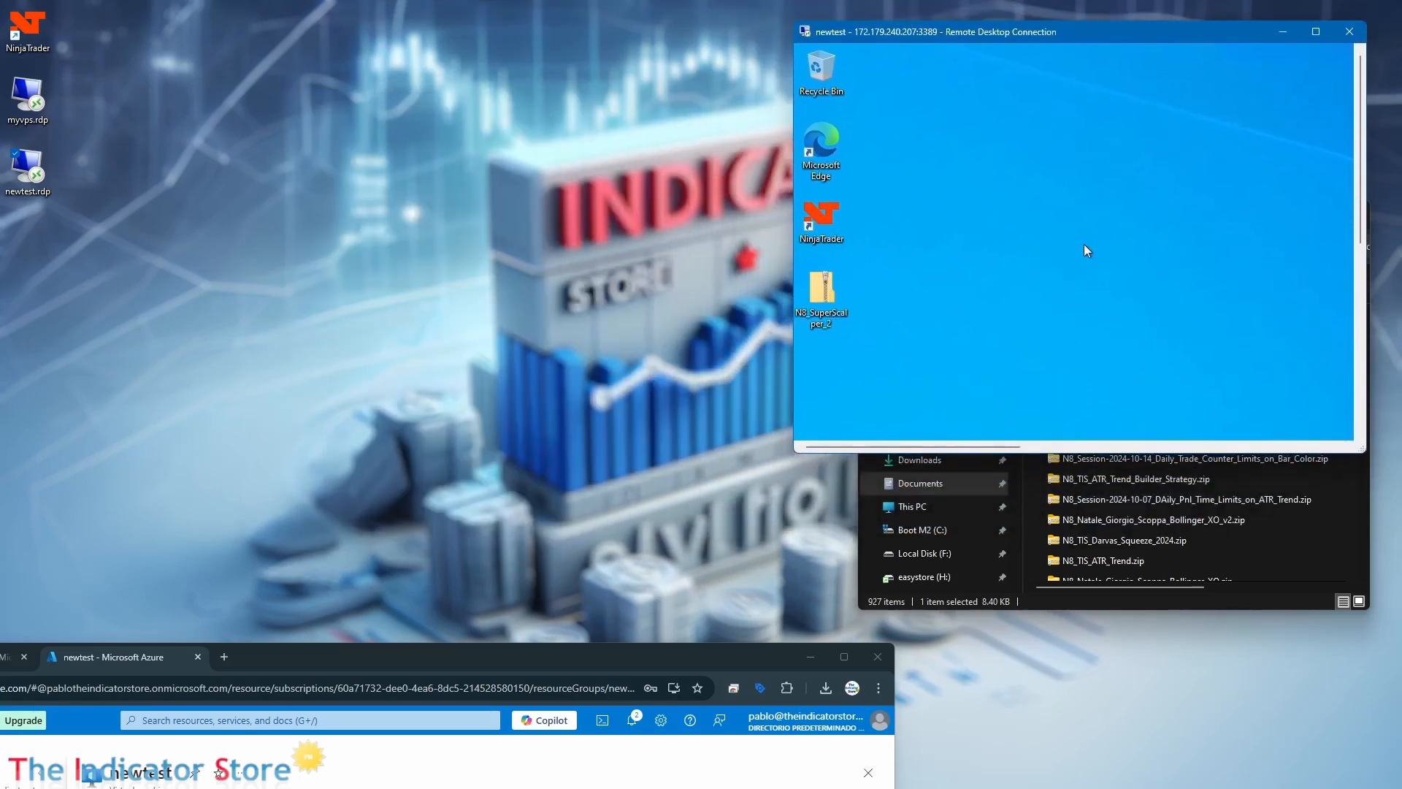
Bring the Azure portal window back into view and stop the newtest virtual machine, confirming the shutdown.
left_click_drag(516, 661, 736, 181)
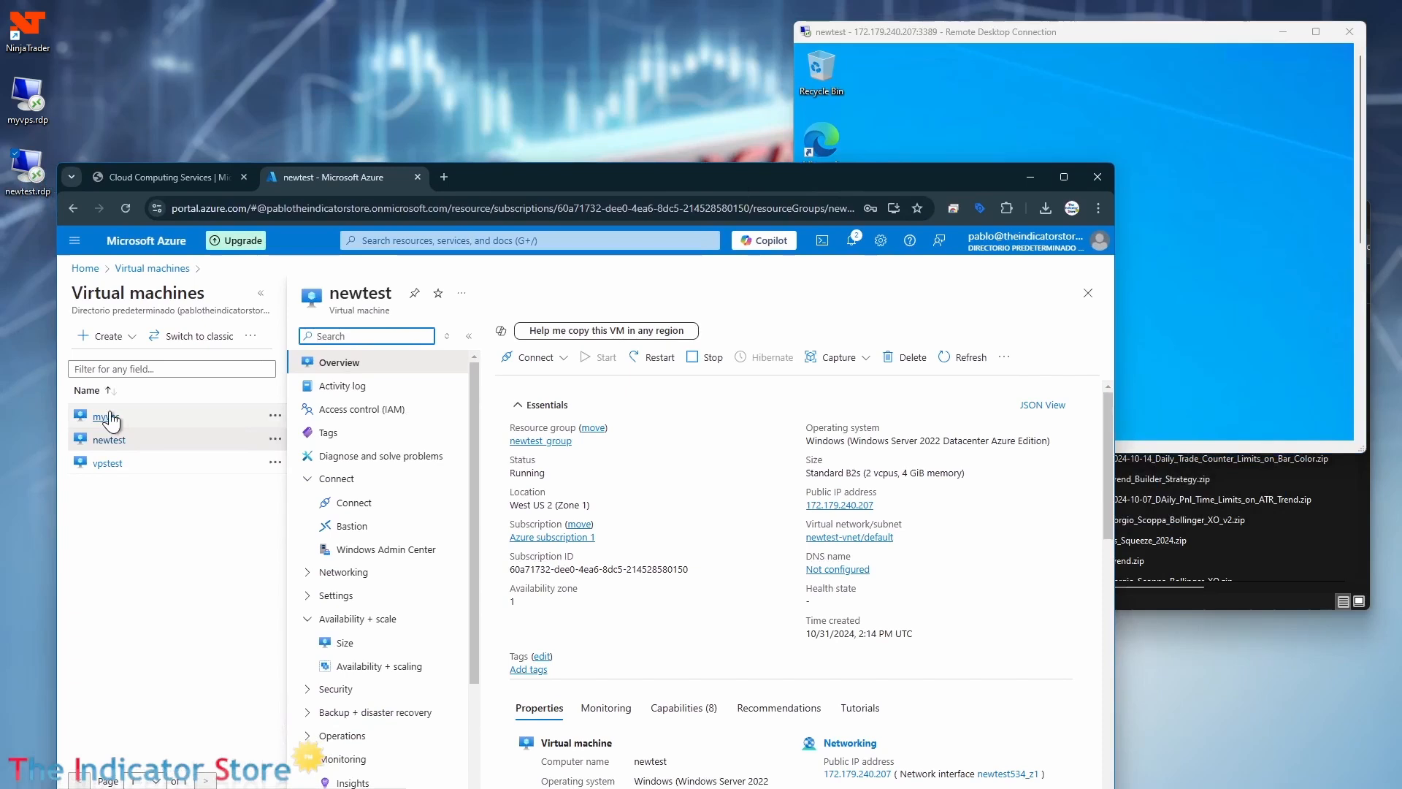
left_click(708, 358)
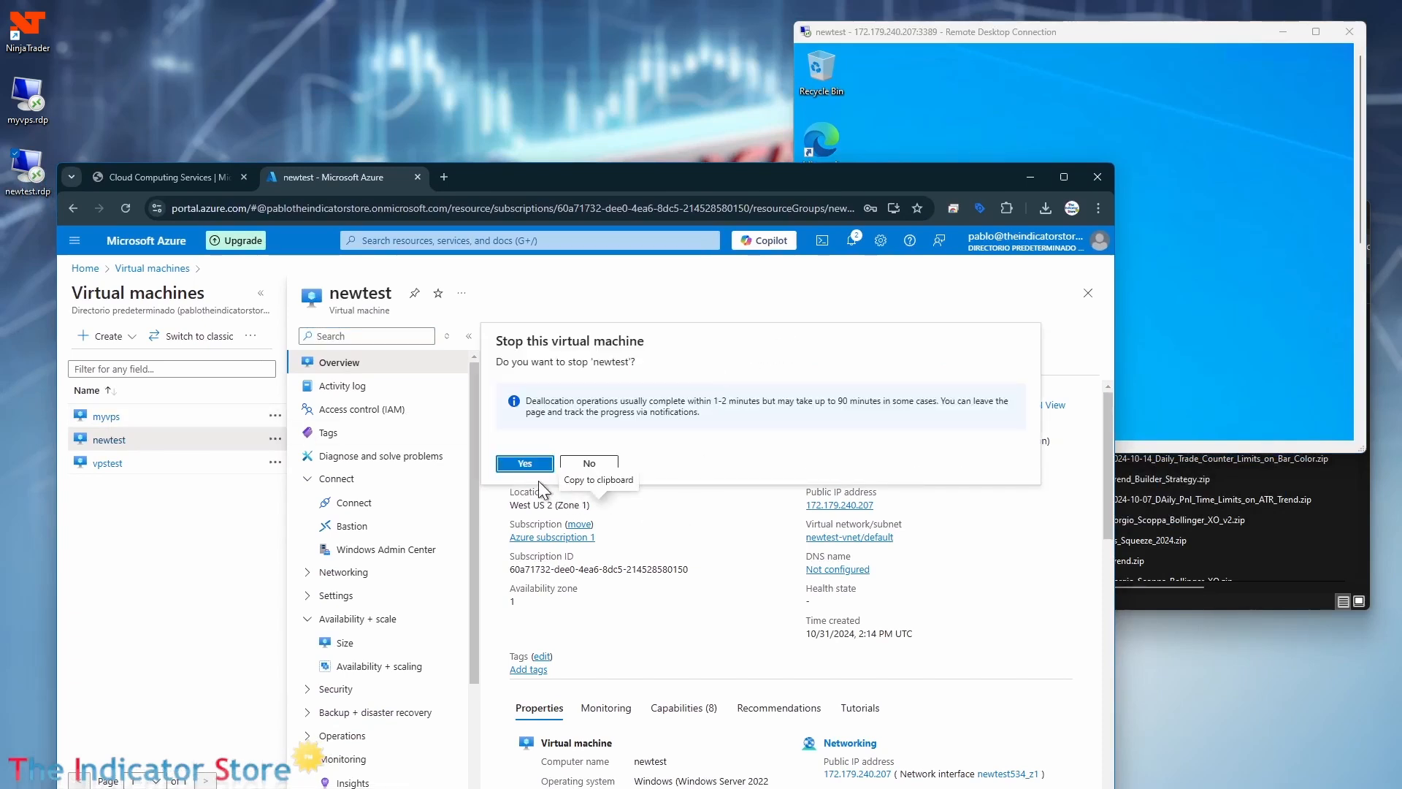
left_click(519, 465)
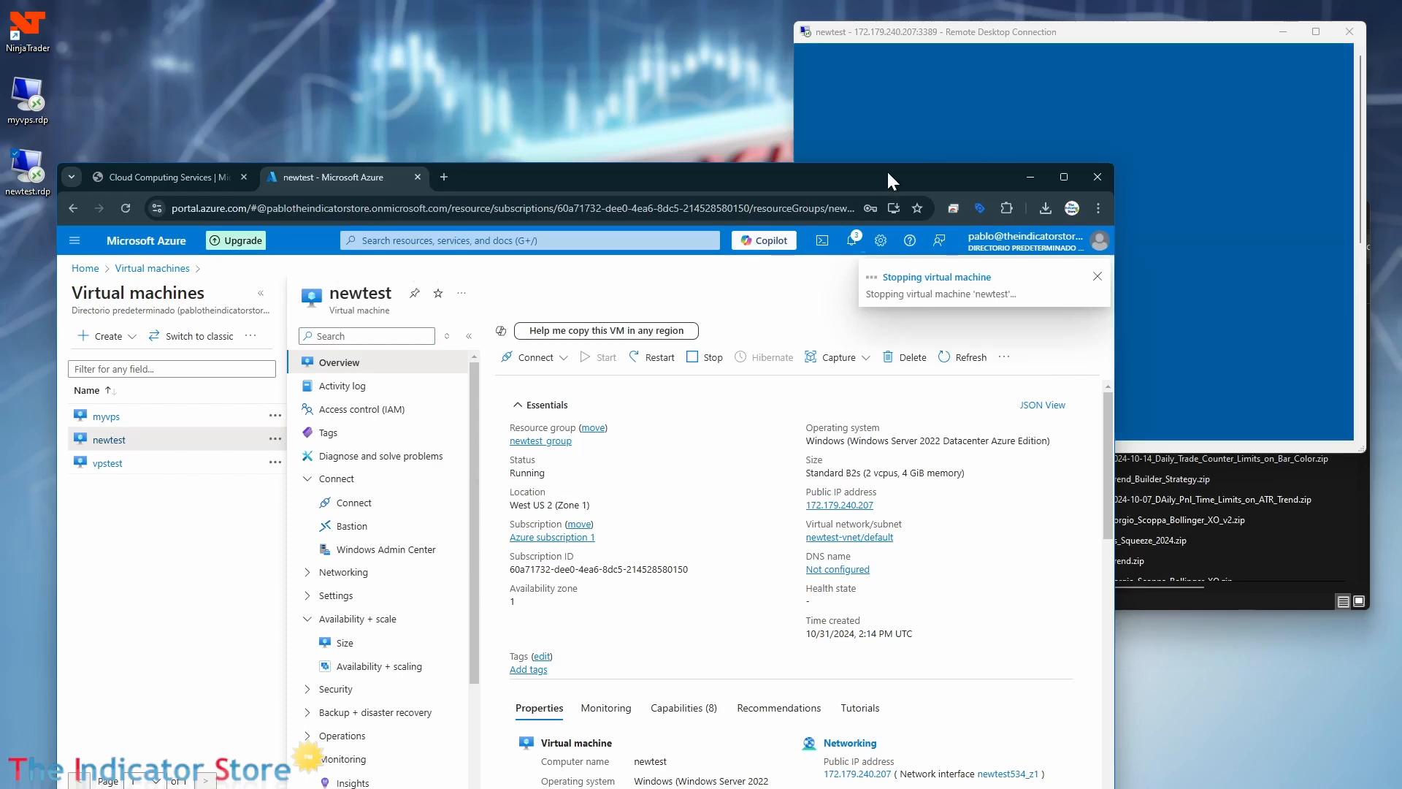
Move the portal window aside, maximize the Remote Desktop session, and close out the ended connection.
left_click_drag(887, 170, 557, 144)
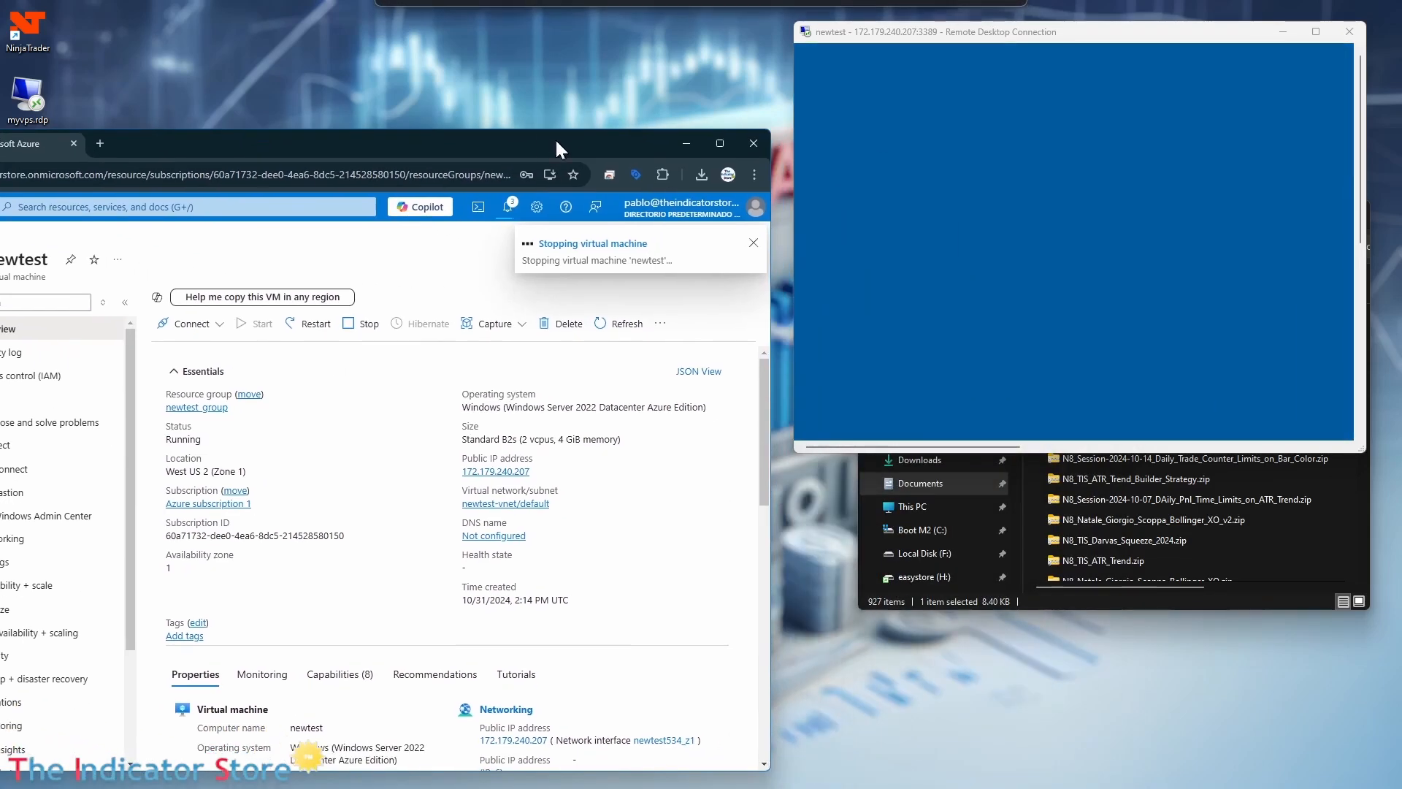
double_click(1150, 35)
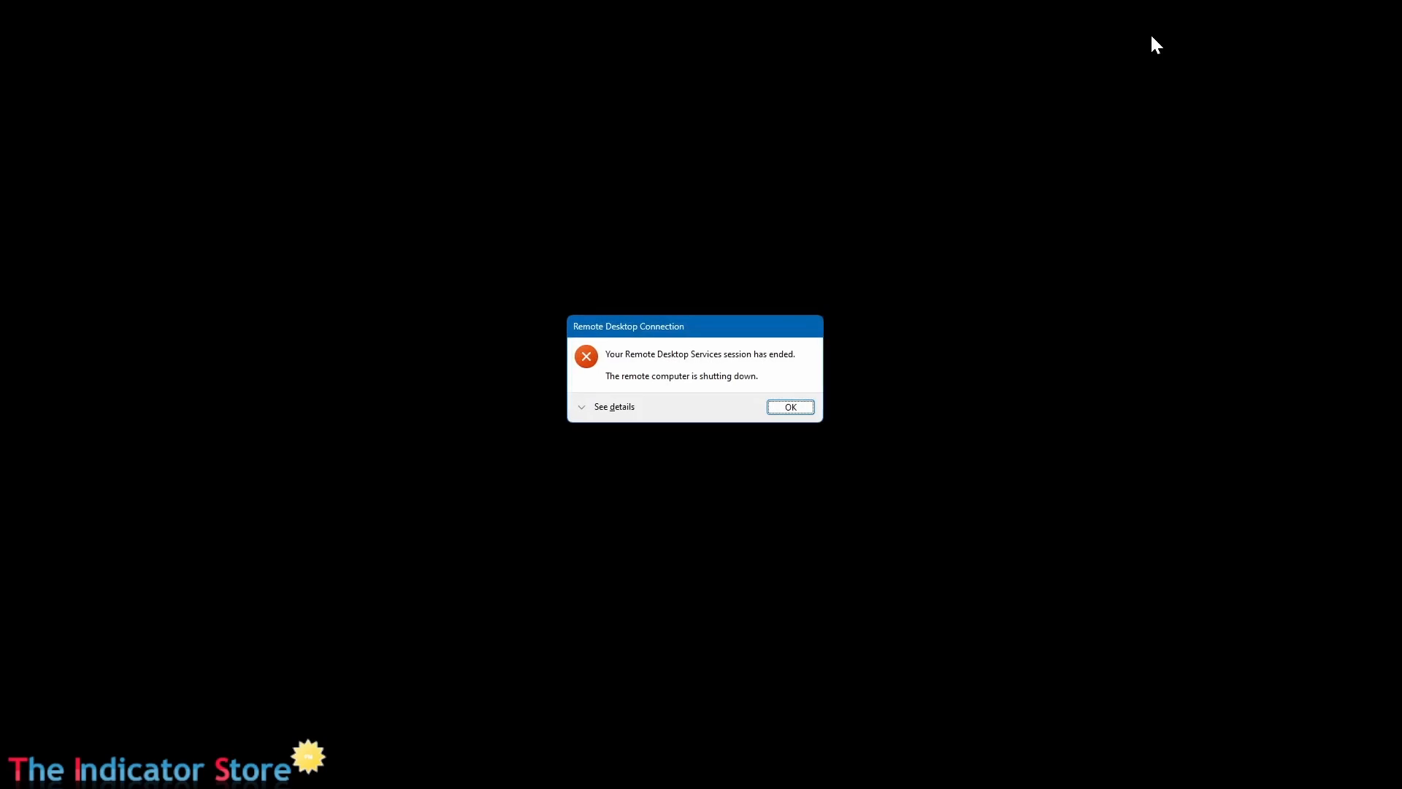
left_click(785, 407)
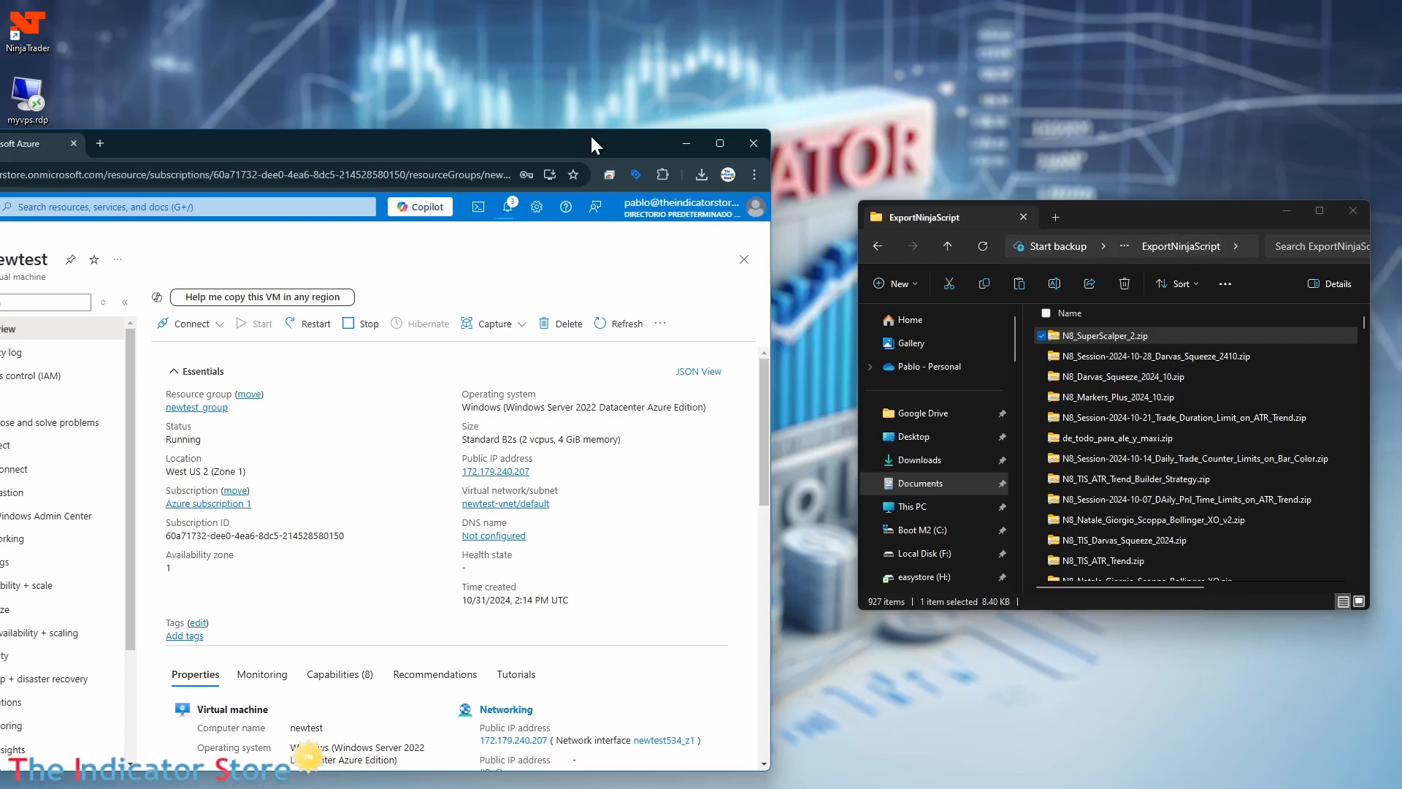
Maximize the Azure portal and list the sizes available for newtest, sorted by ascending monthly cost.
left_click_drag(590, 138, 1094, 59)
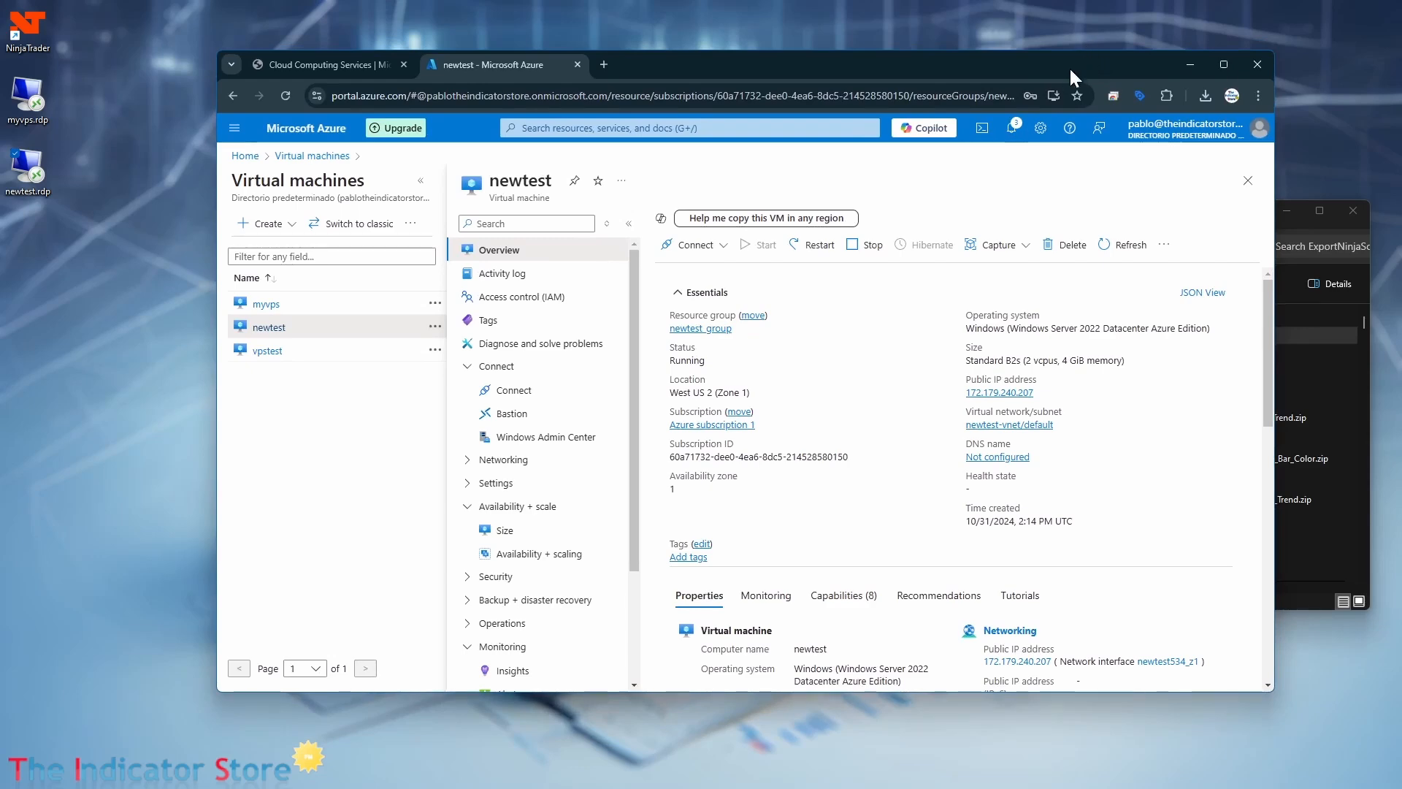
double_click(1070, 69)
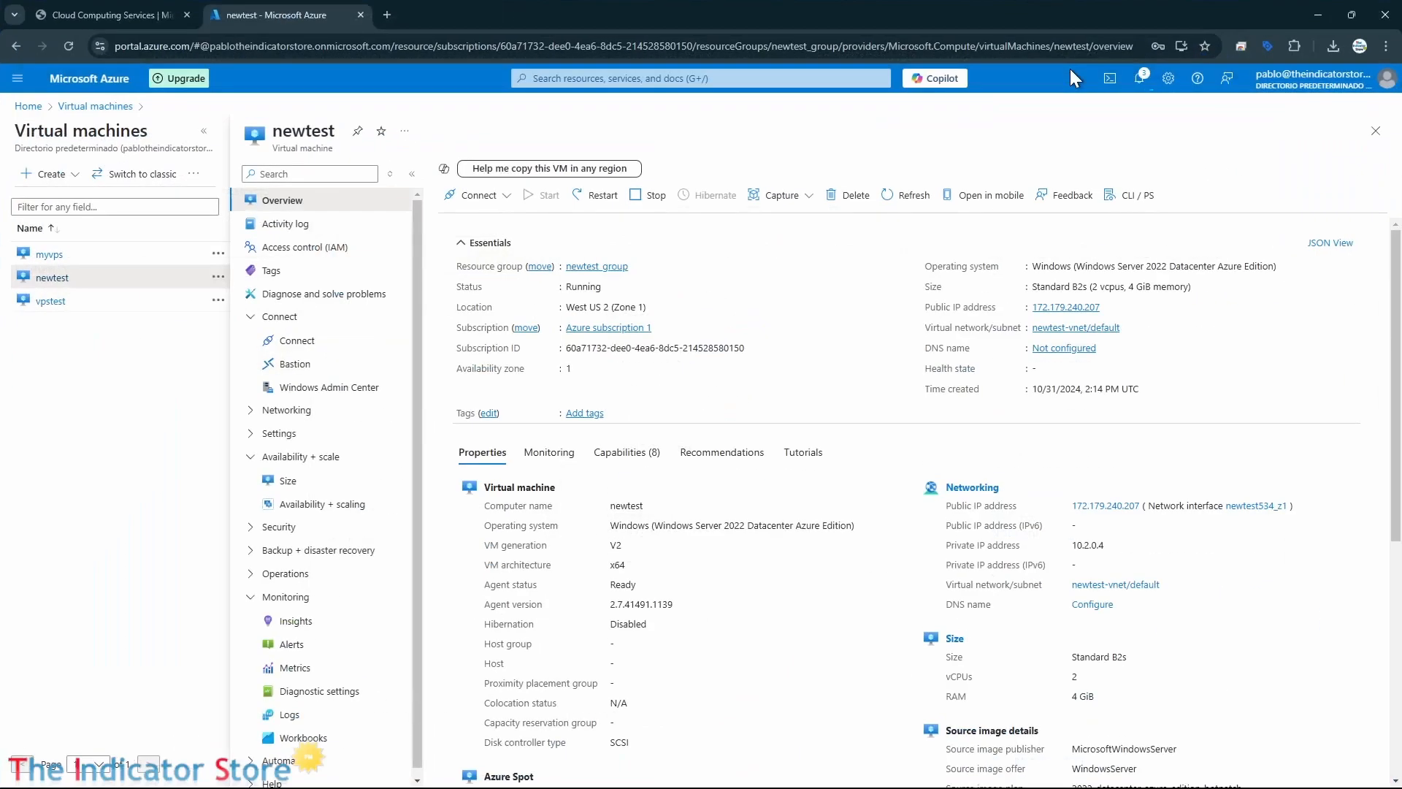
left_click(284, 486)
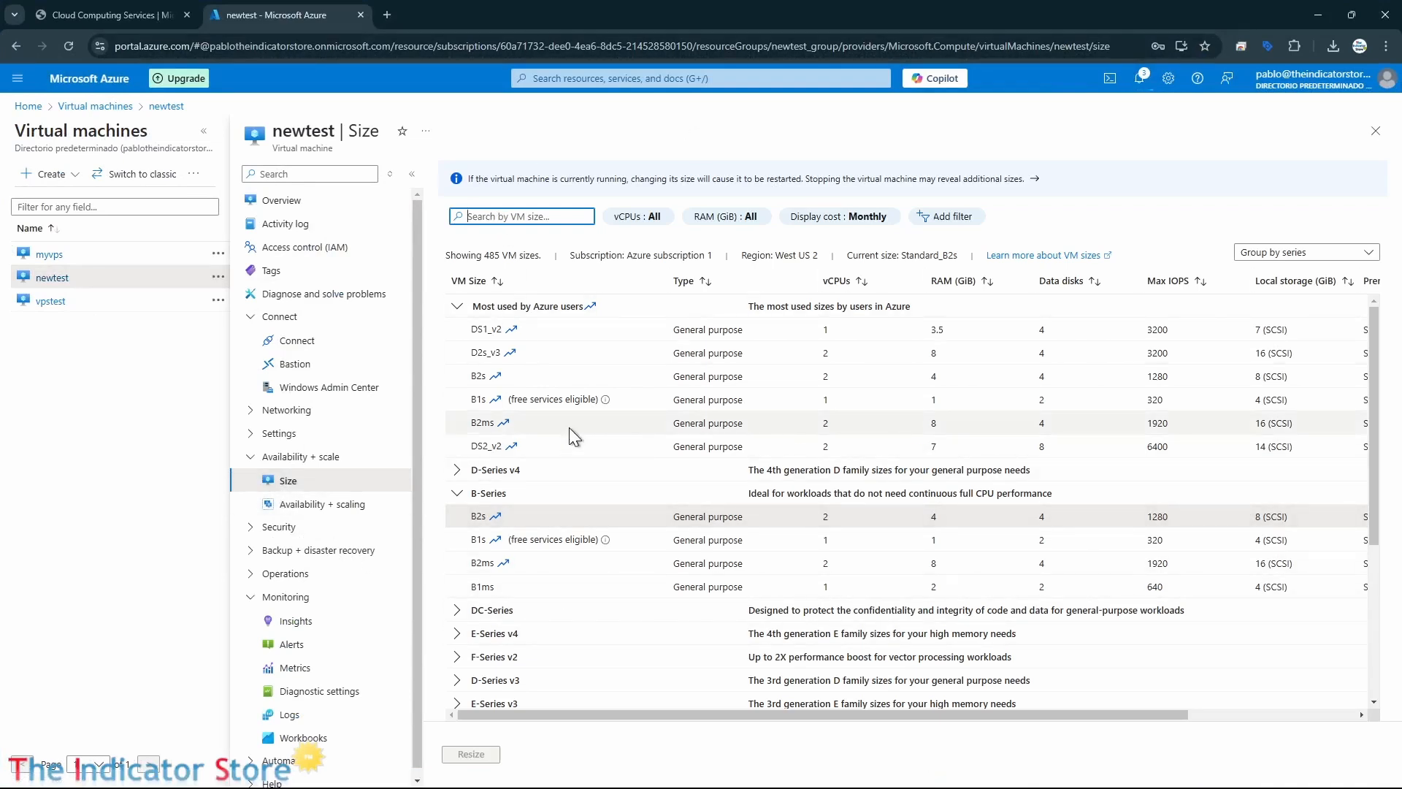
left_click_drag(752, 723, 1095, 739)
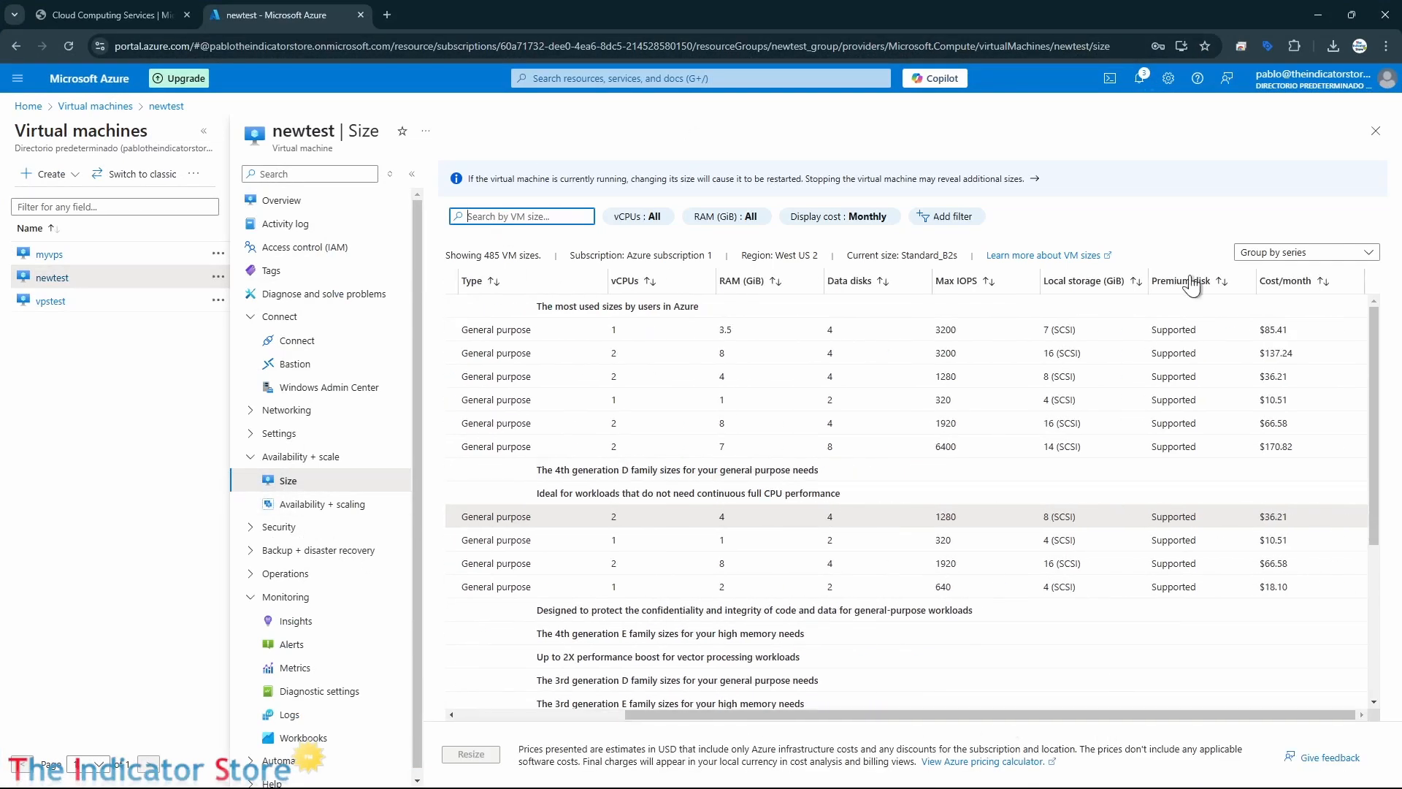
left_click(1323, 287)
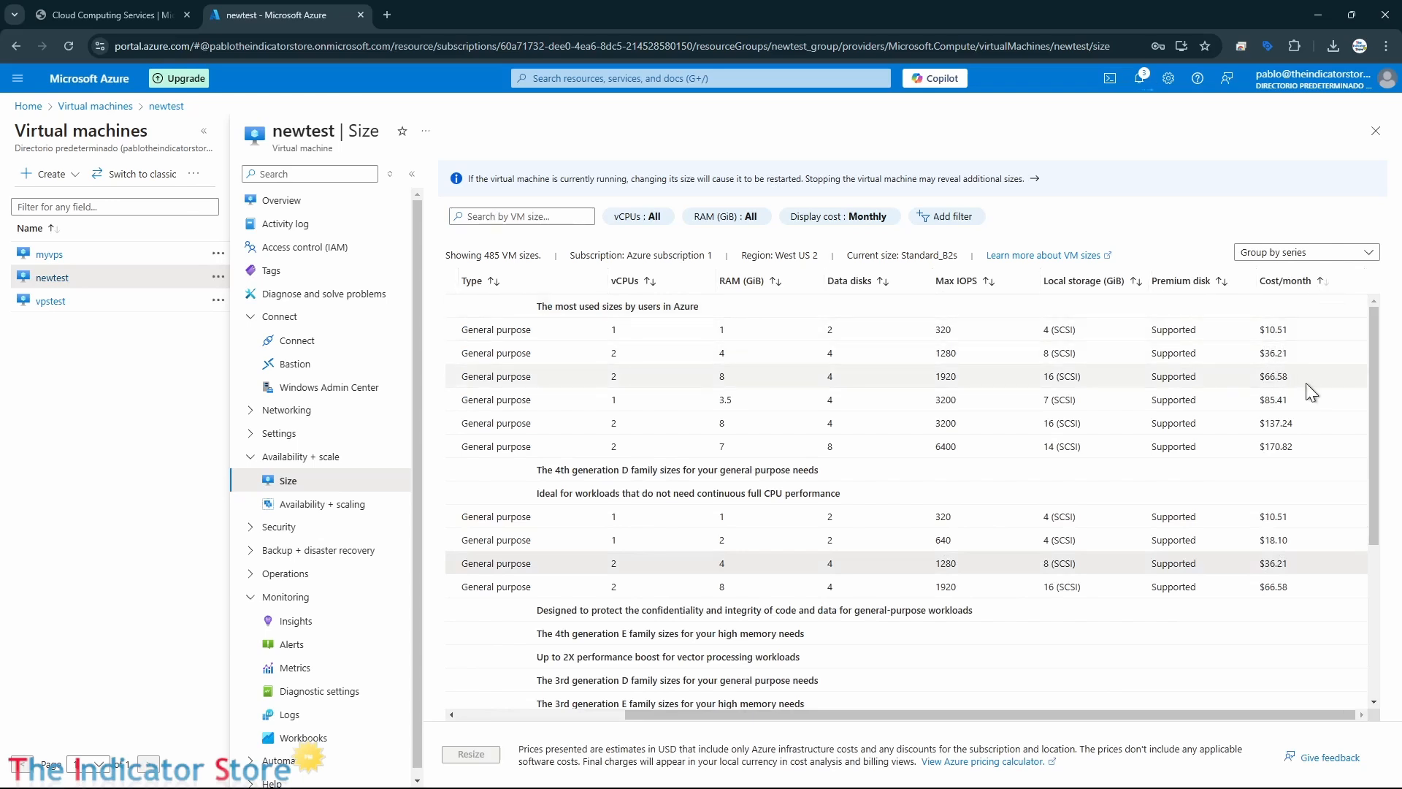
Resize newtest to B2ms with 2 vCPUs and 8 GiB RAM, then return to the Virtual machines list.
left_click(733, 377)
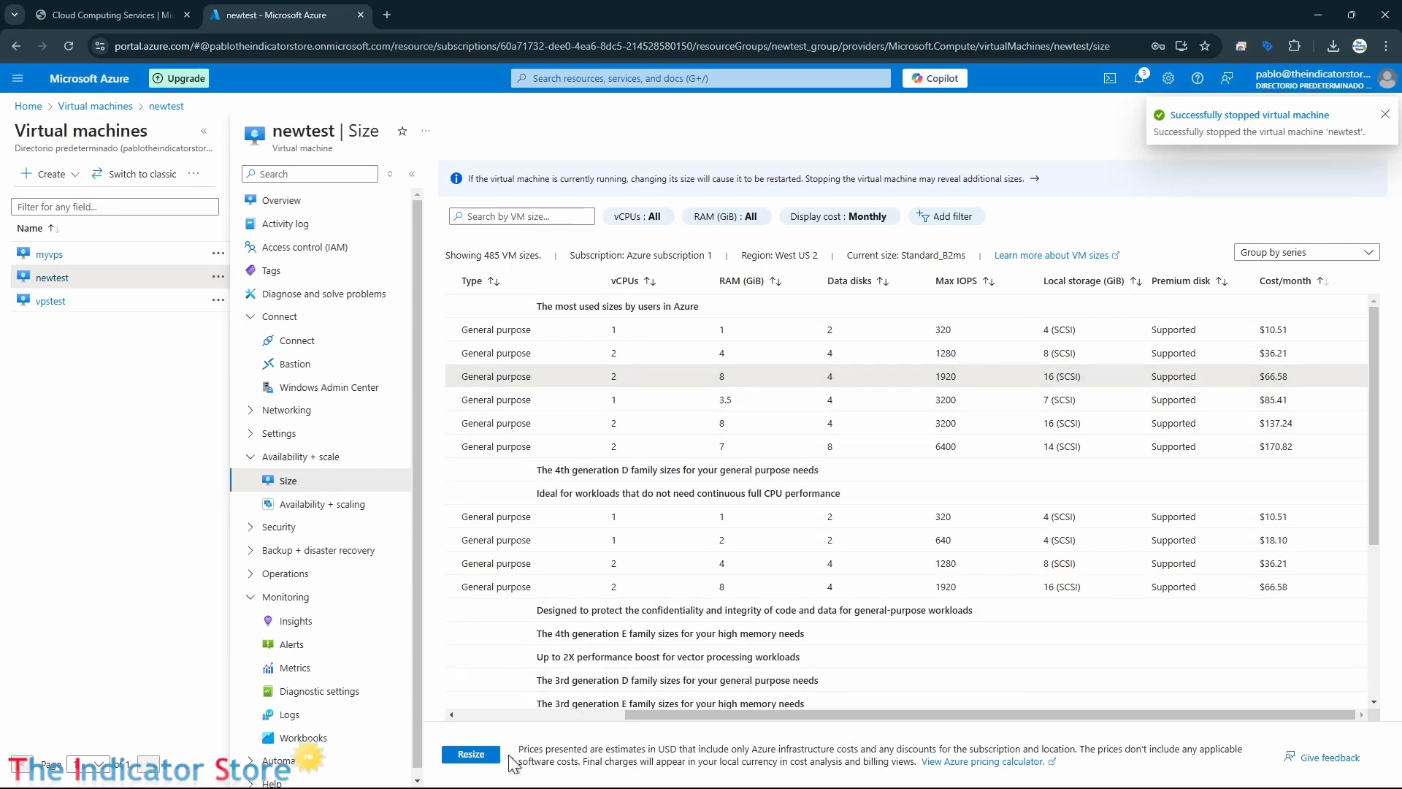
left_click(471, 754)
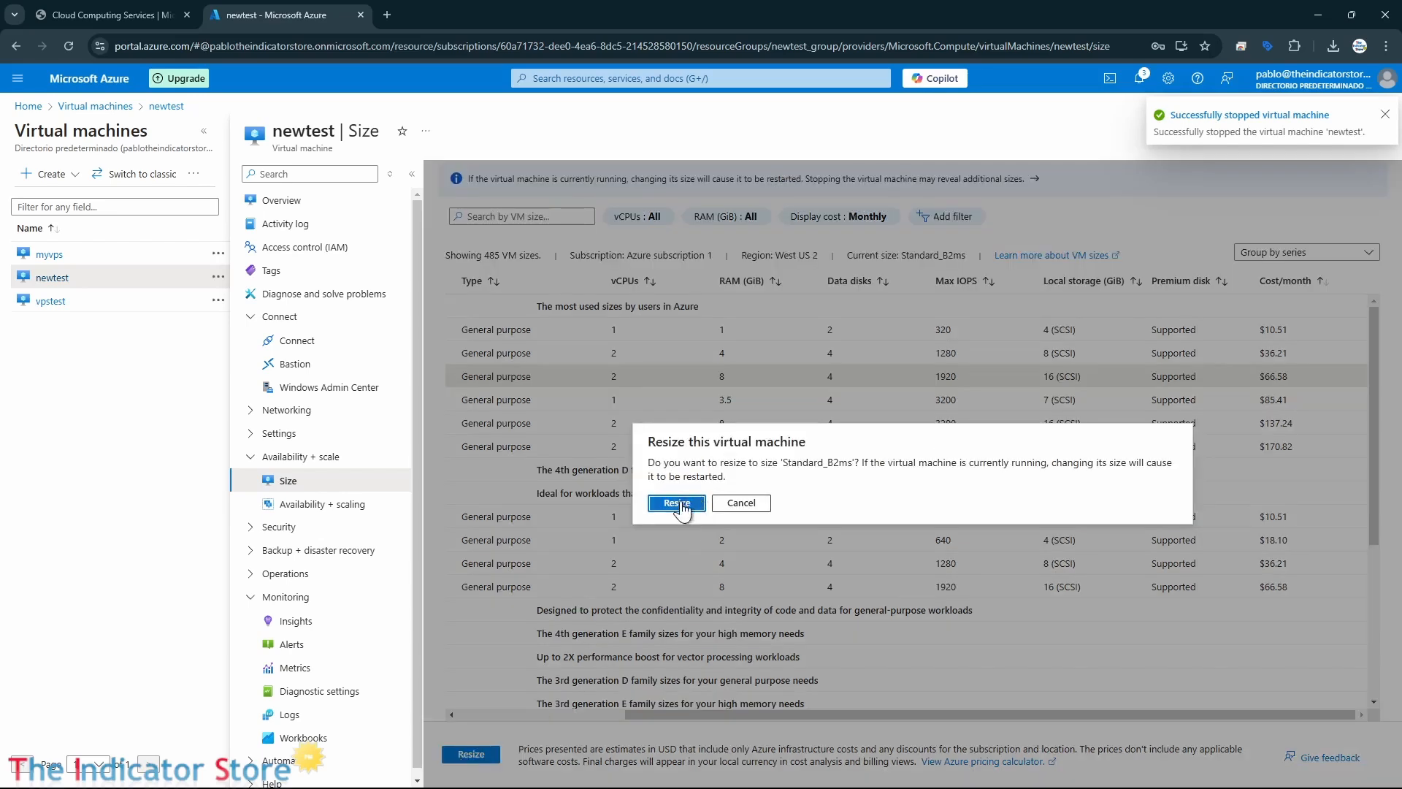
left_click(681, 504)
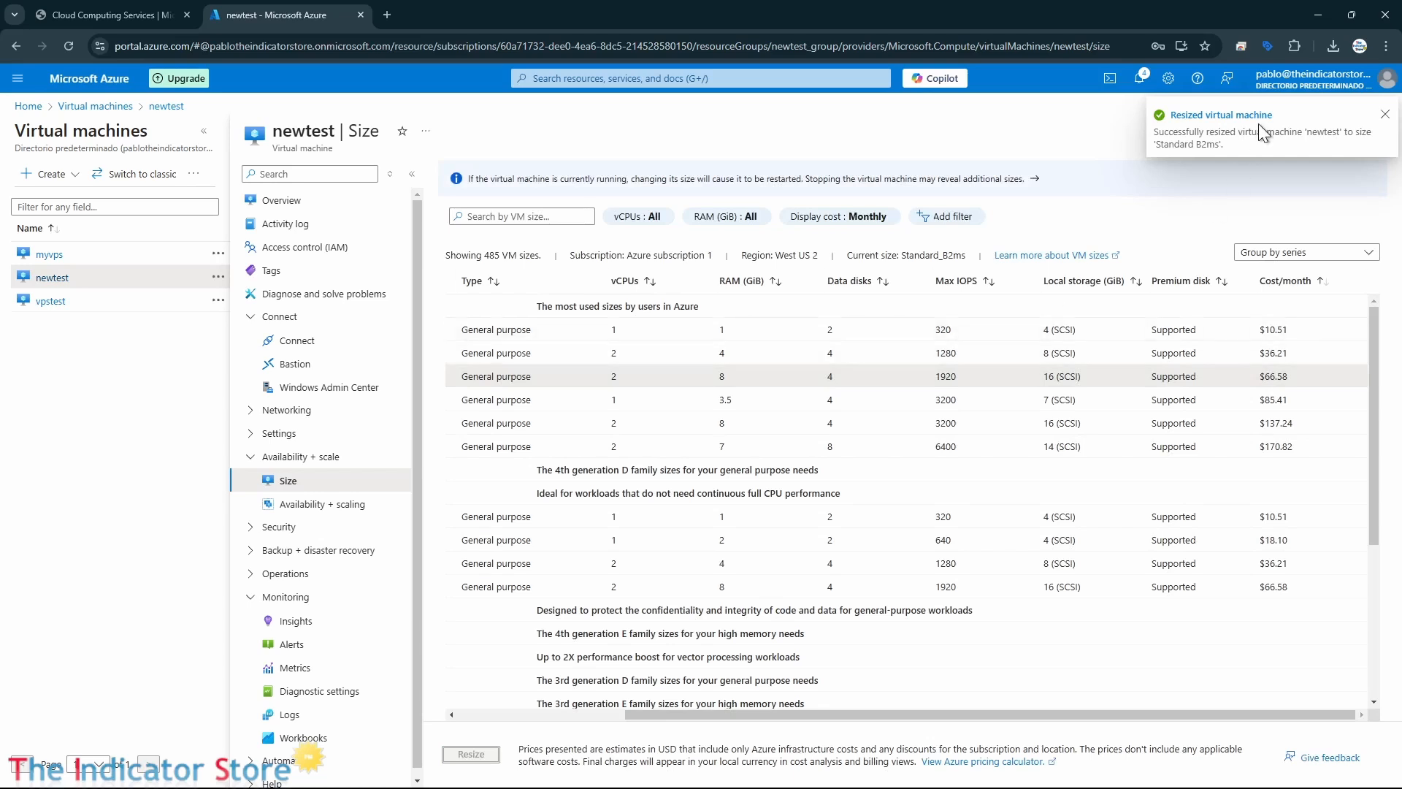
left_click(611, 715)
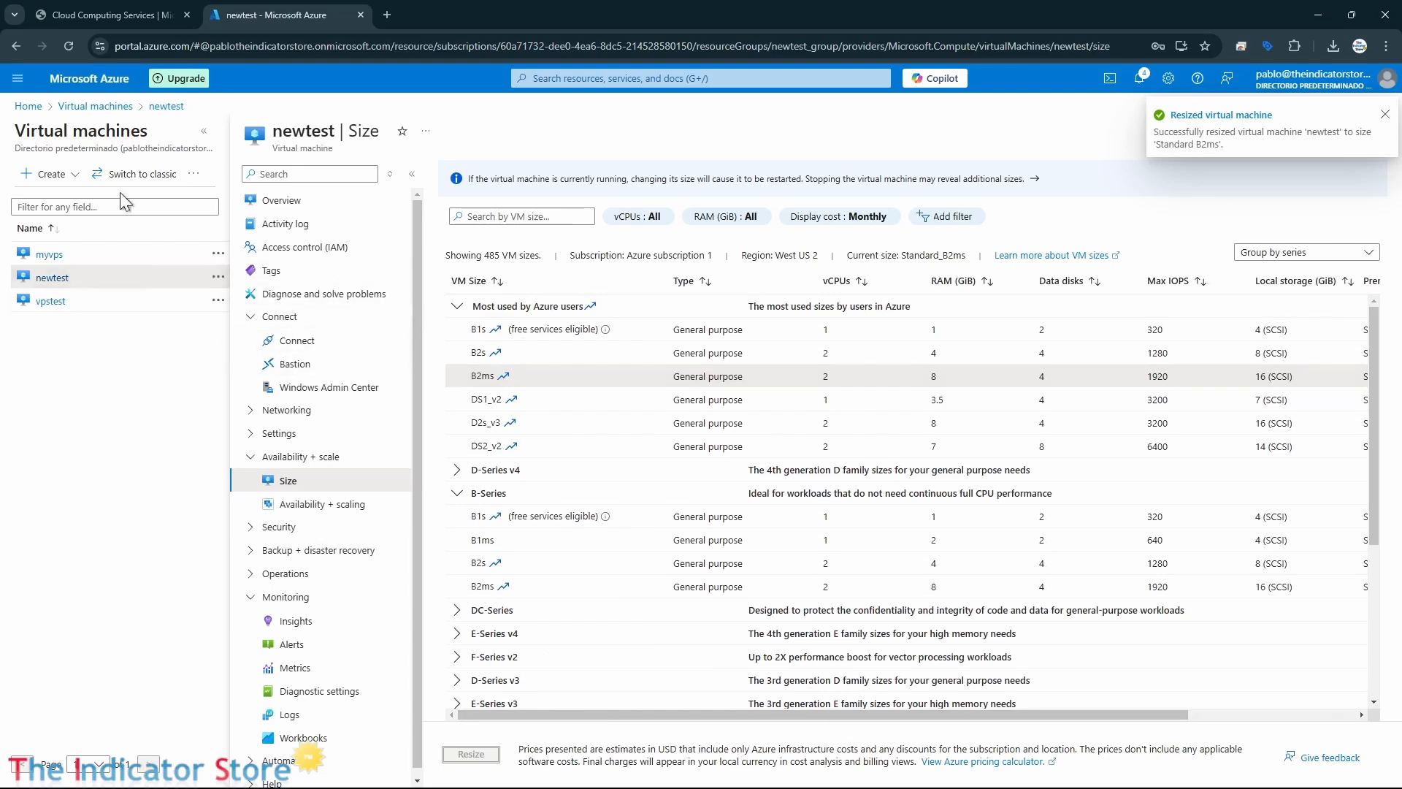
left_click(95, 107)
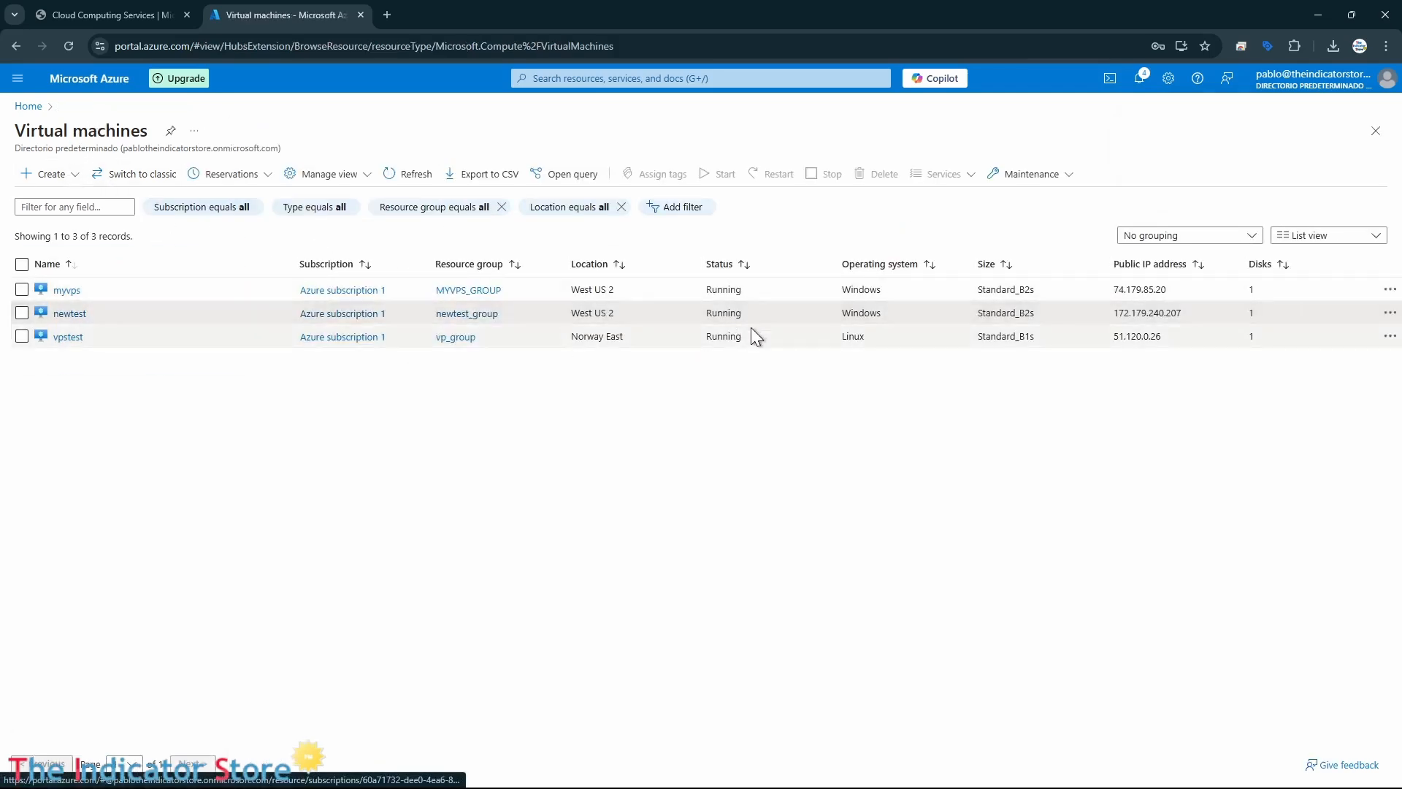
Start a Remote Desktop connection from newtest.rdp alongside the restored portal window and reload the Virtual machines list.
double_click(842, 14)
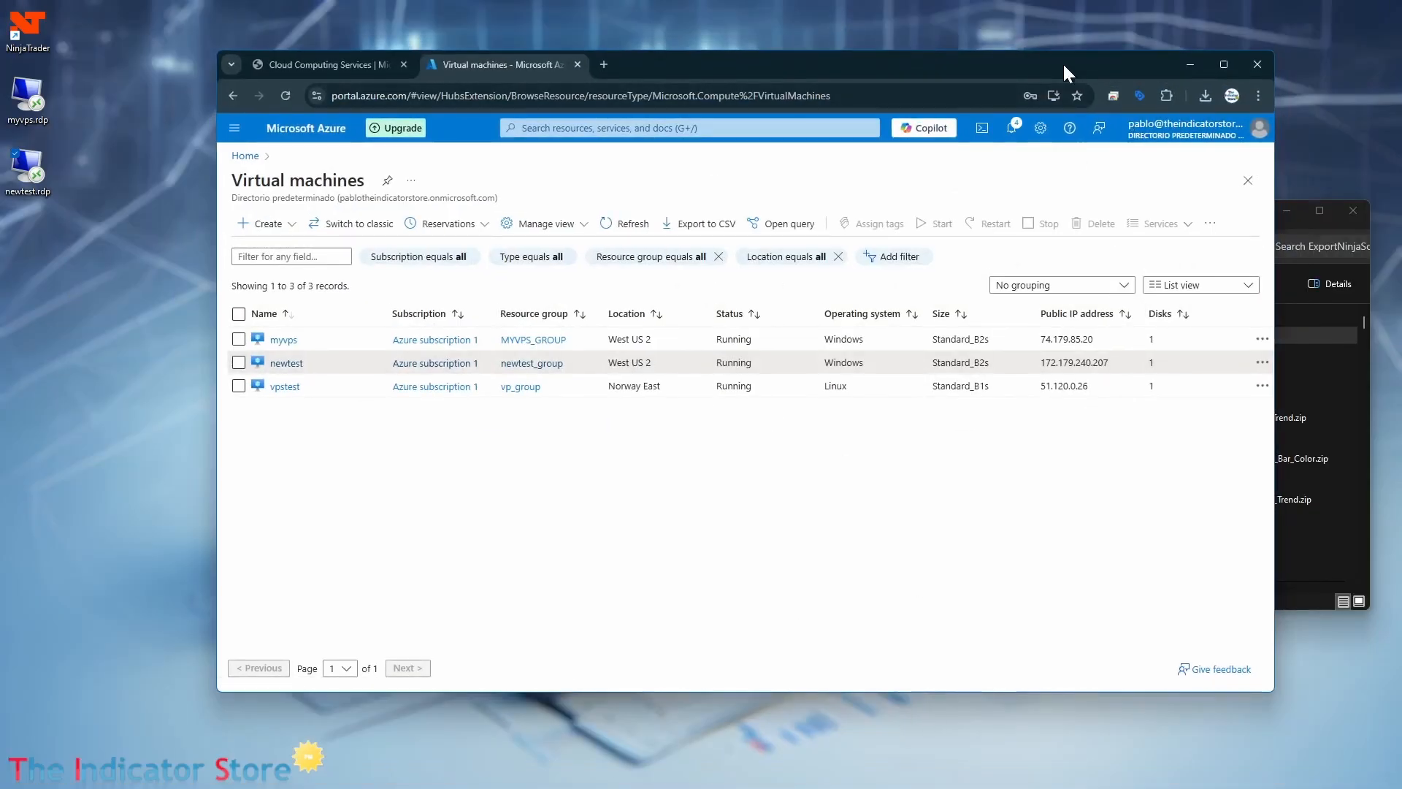
left_click_drag(1063, 63, 1140, 184)
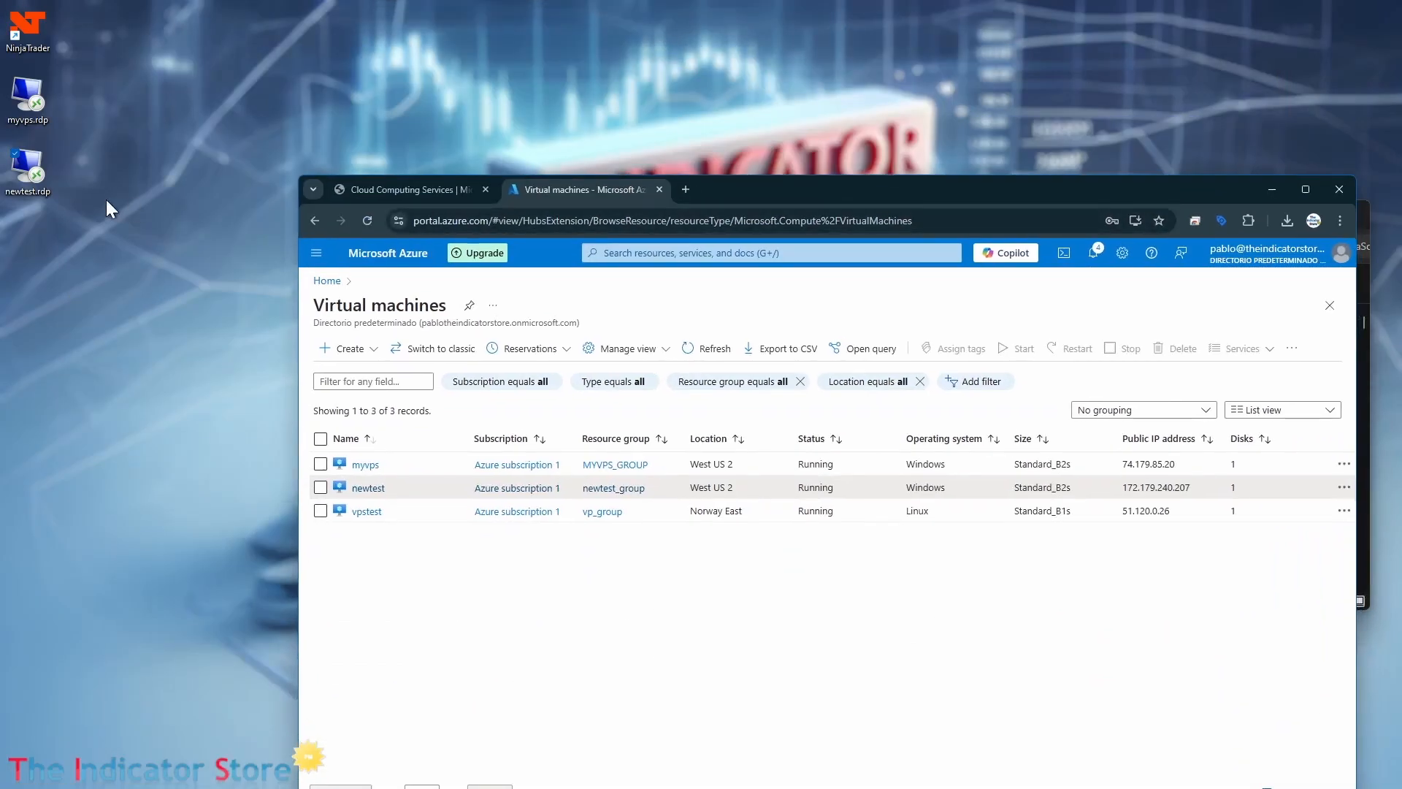
double_click(24, 175)
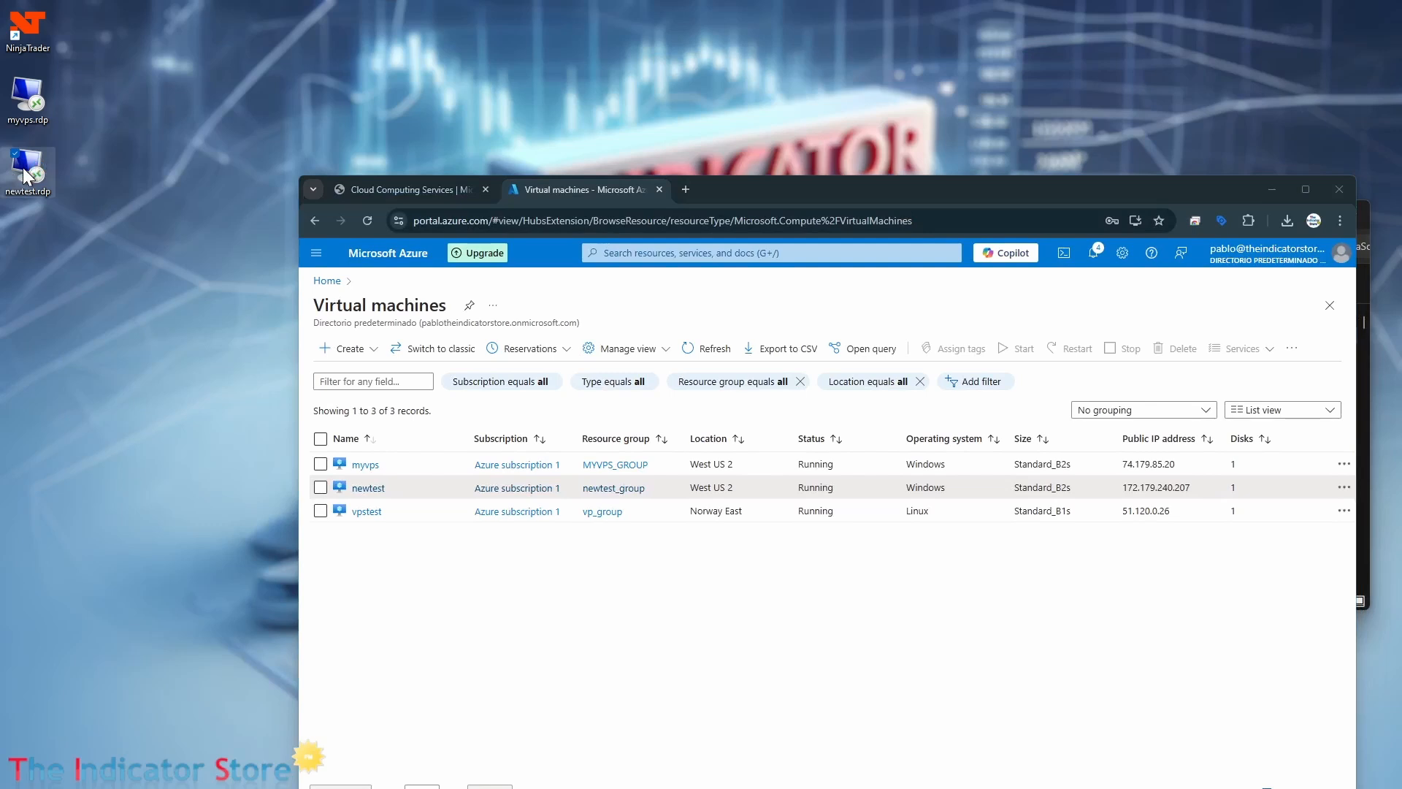
left_click_drag(696, 312, 311, 45)
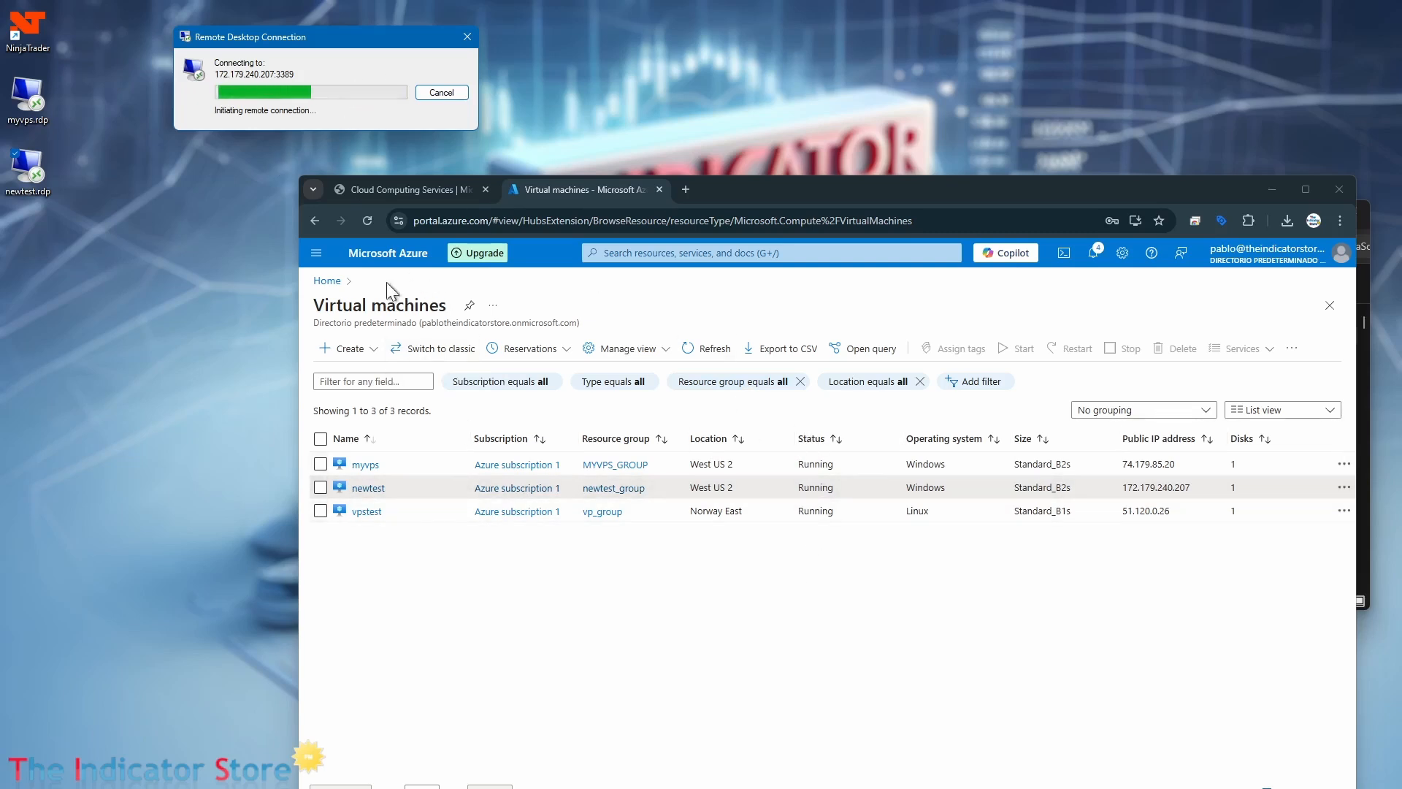
left_click(368, 219)
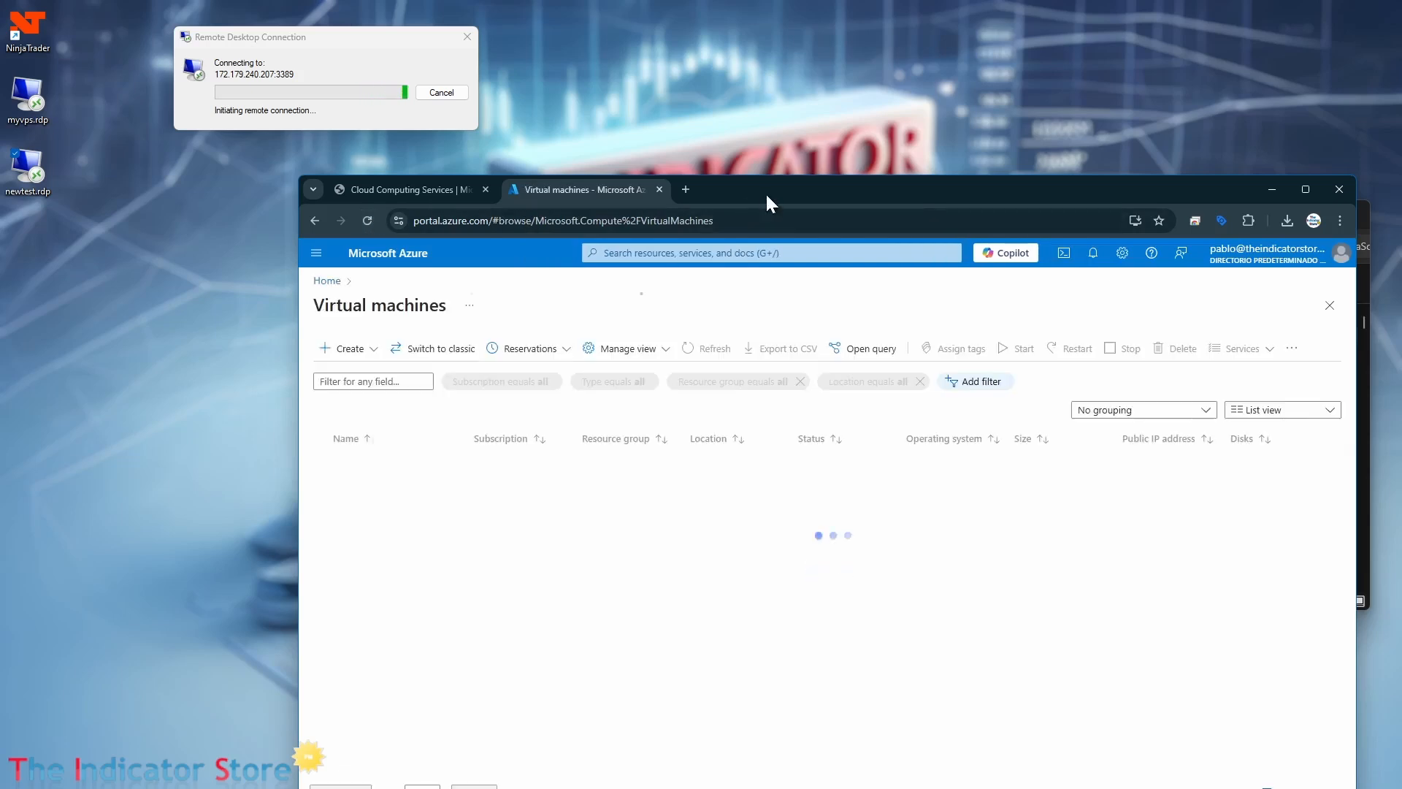
Reposition the Azure portal window, select the newtest virtual machine in the list, and start it.
left_click_drag(765, 191, 687, 108)
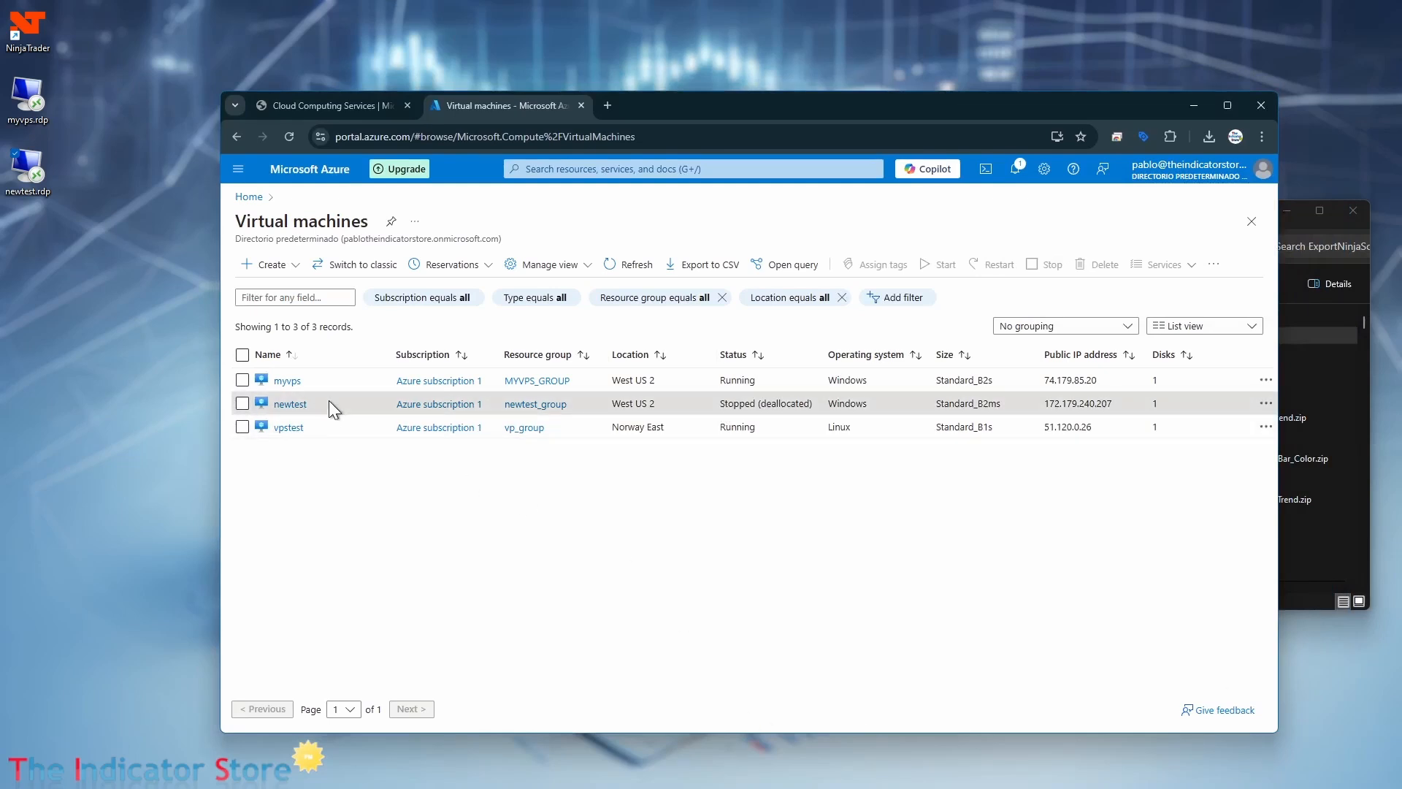
left_click(244, 403)
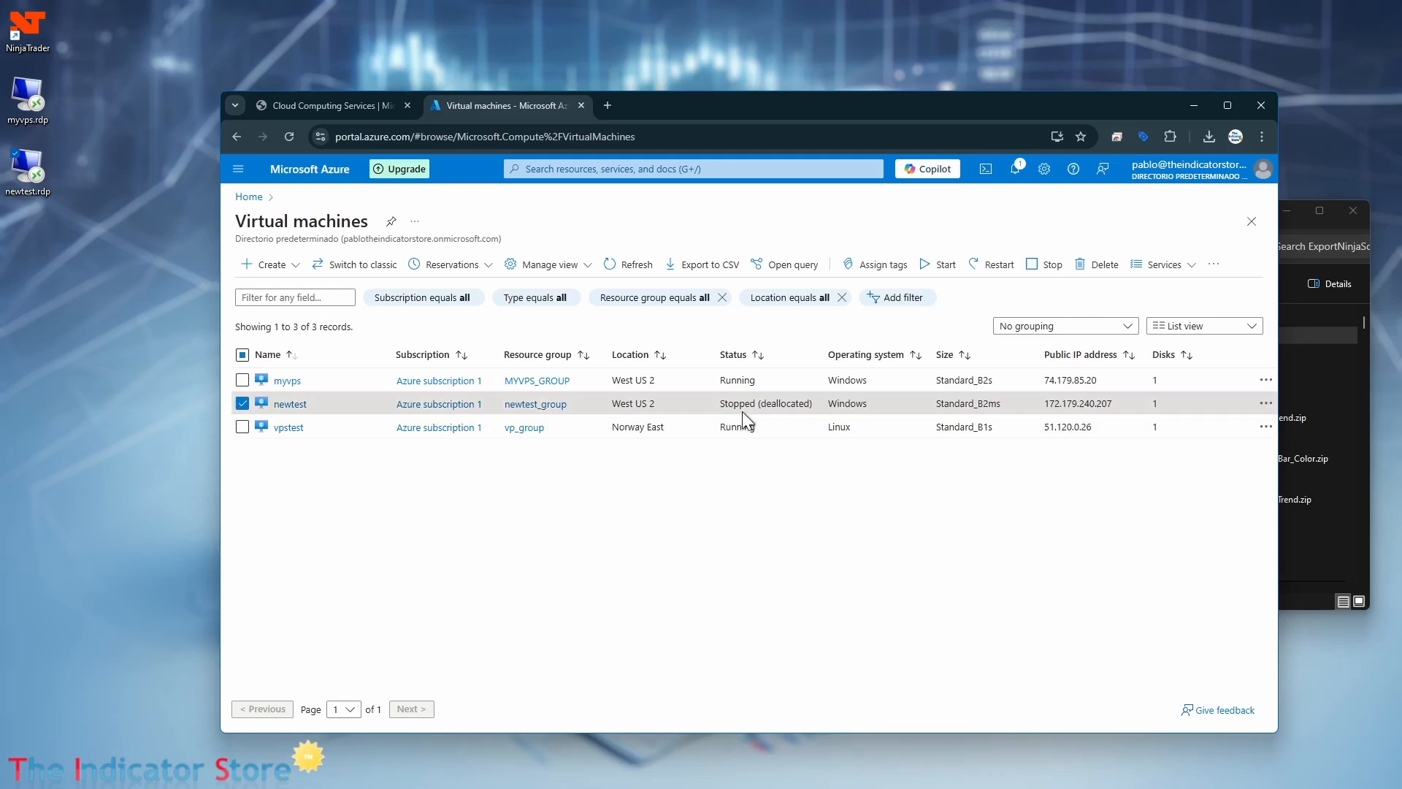
left_click(941, 270)
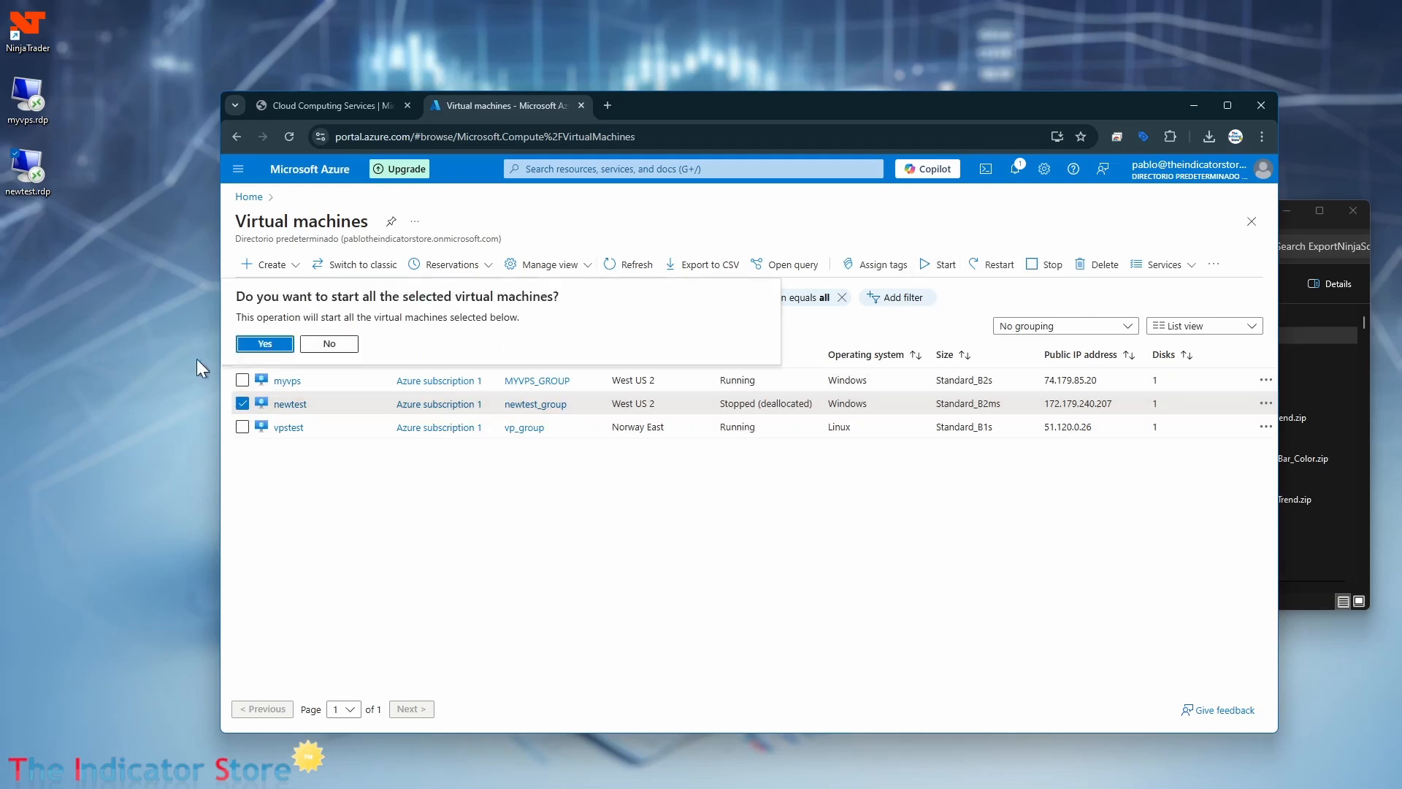
left_click(264, 343)
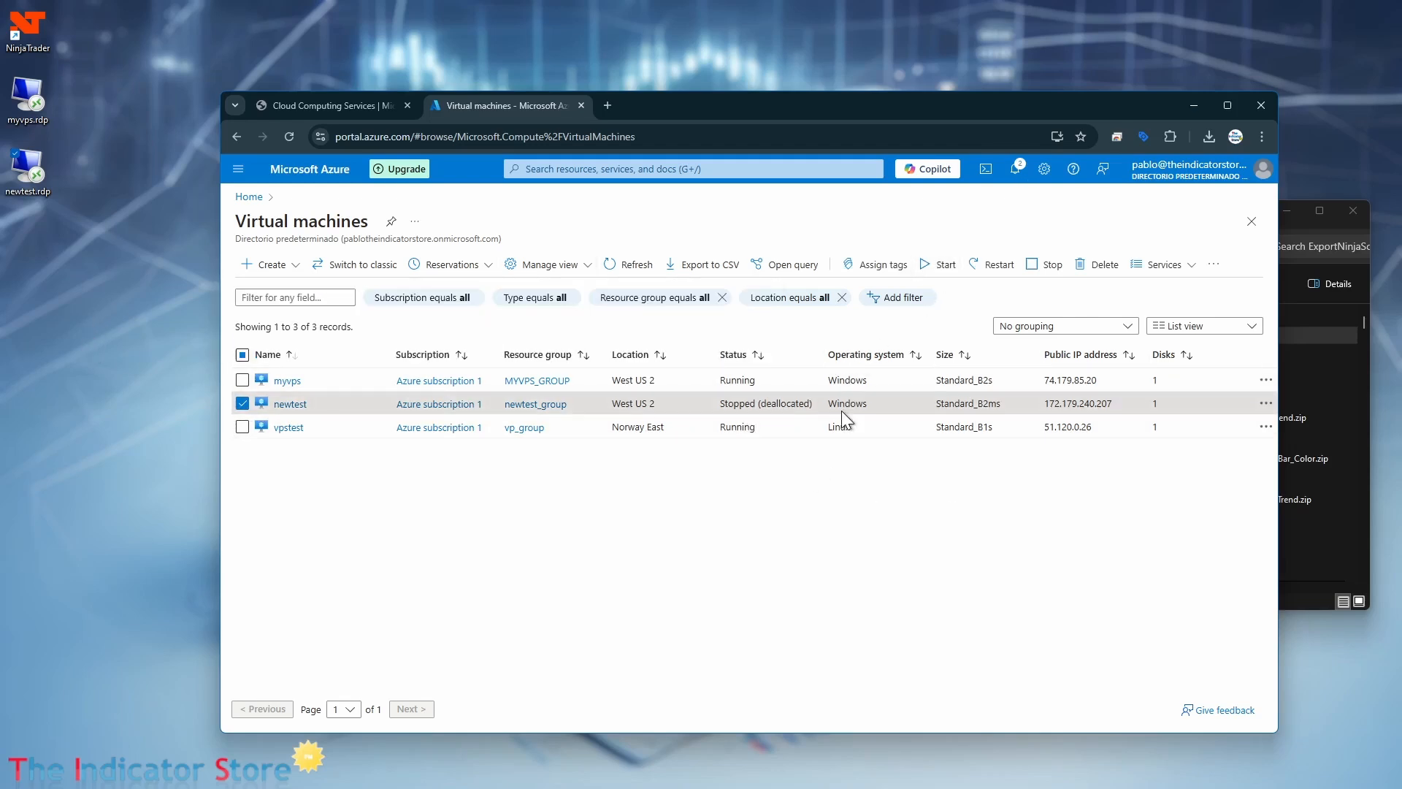
Connect to the virtual machine with newtest.rdp by entering the account password in the Windows Security prompt.
double_click(29, 172)
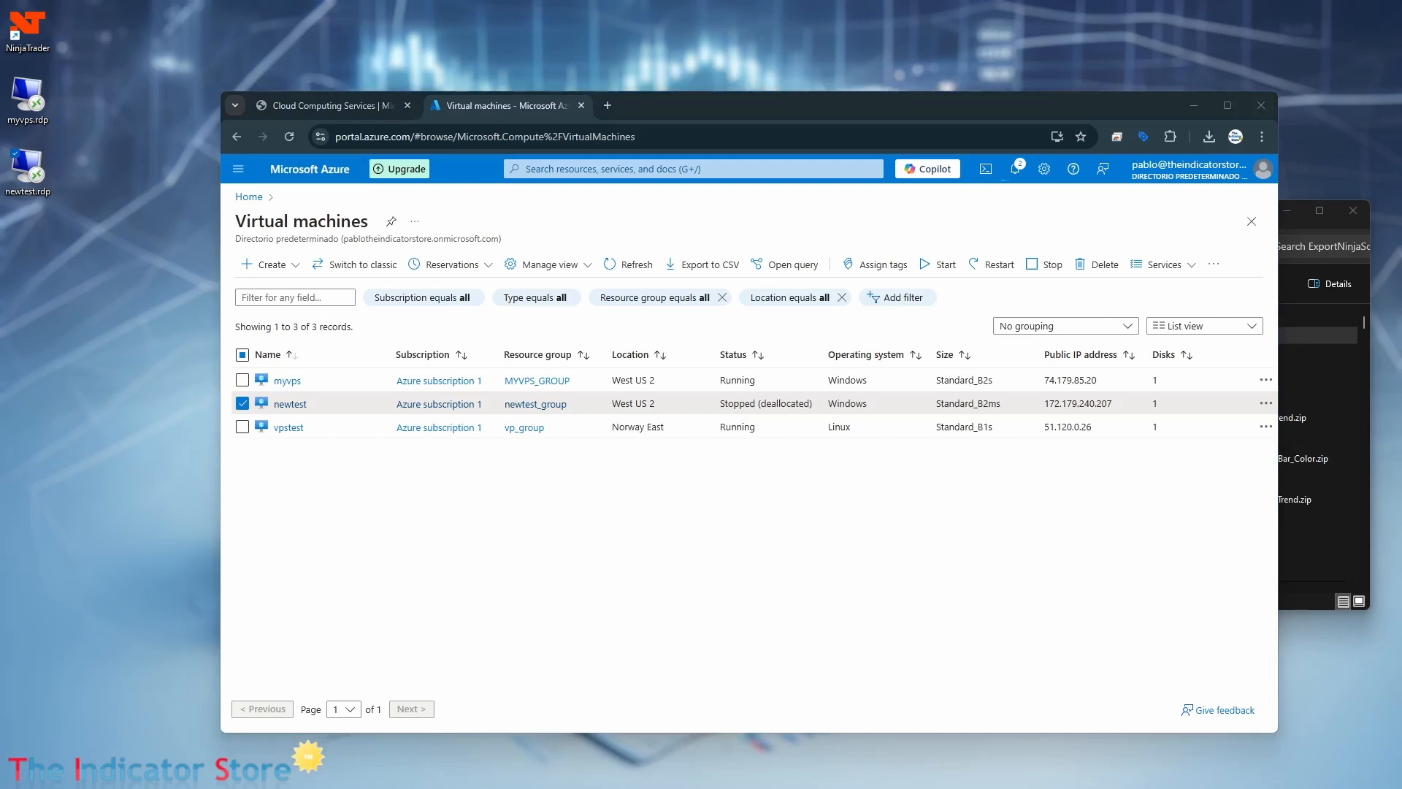
left_click_drag(682, 340, 260, 250)
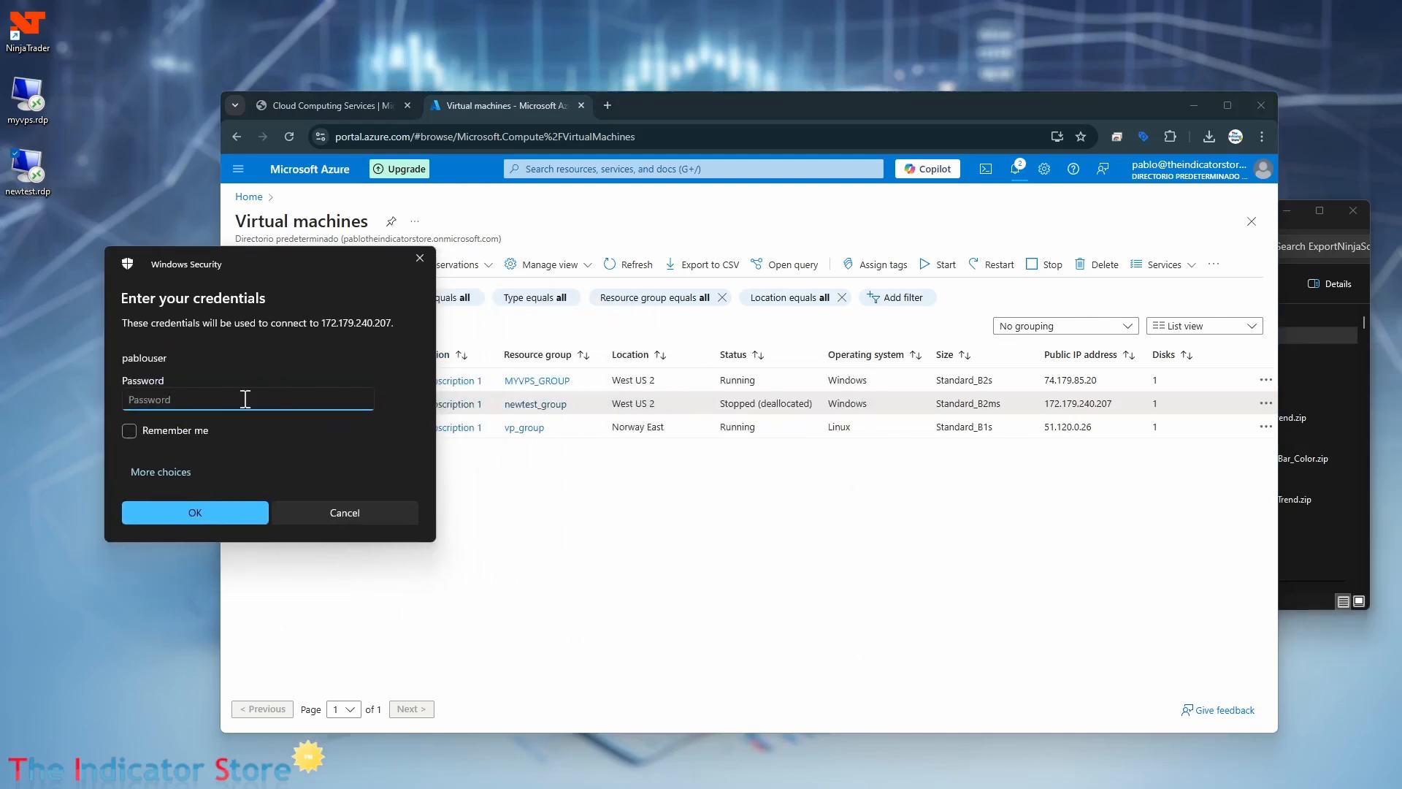
type("●●●●●●●●●●●●●")
key("Return")
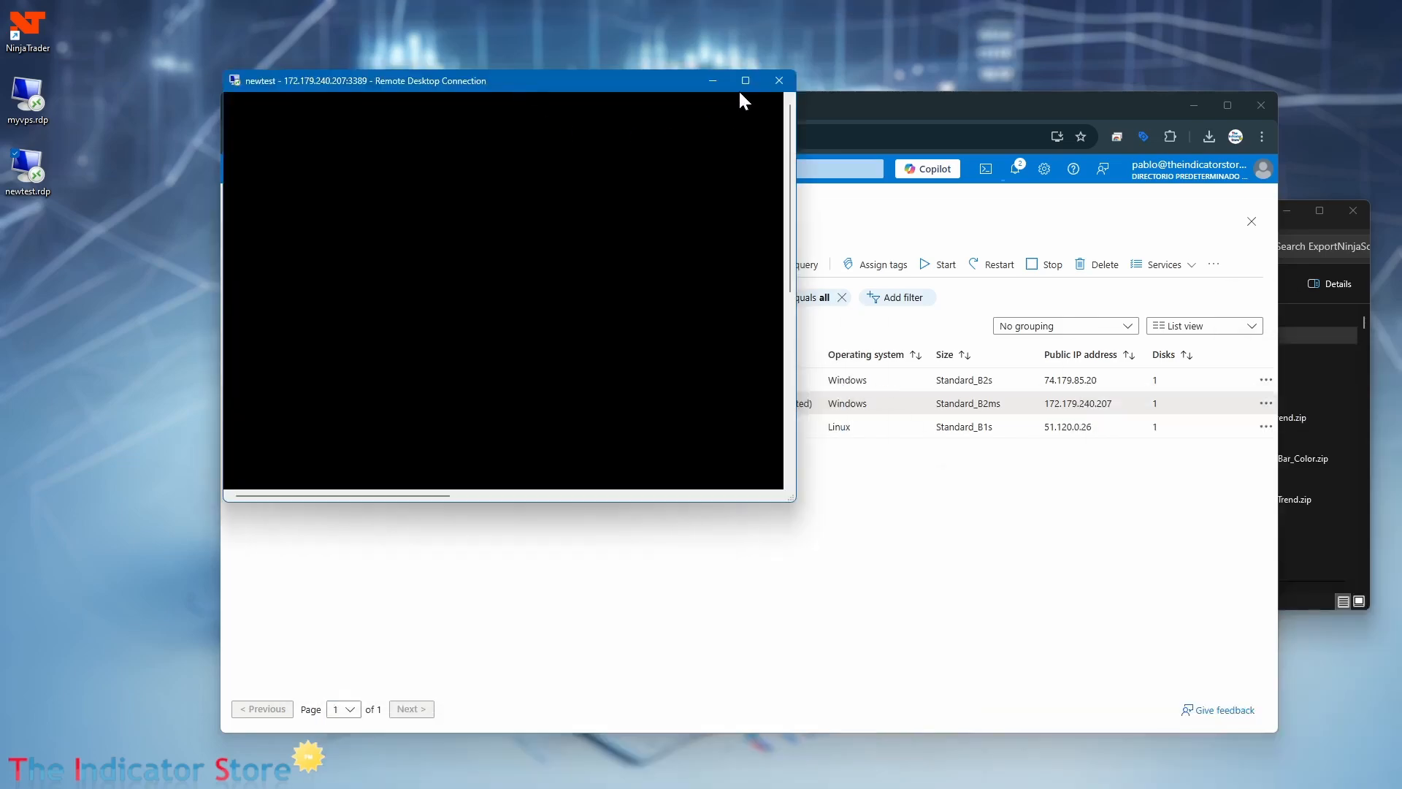
left_click(741, 83)
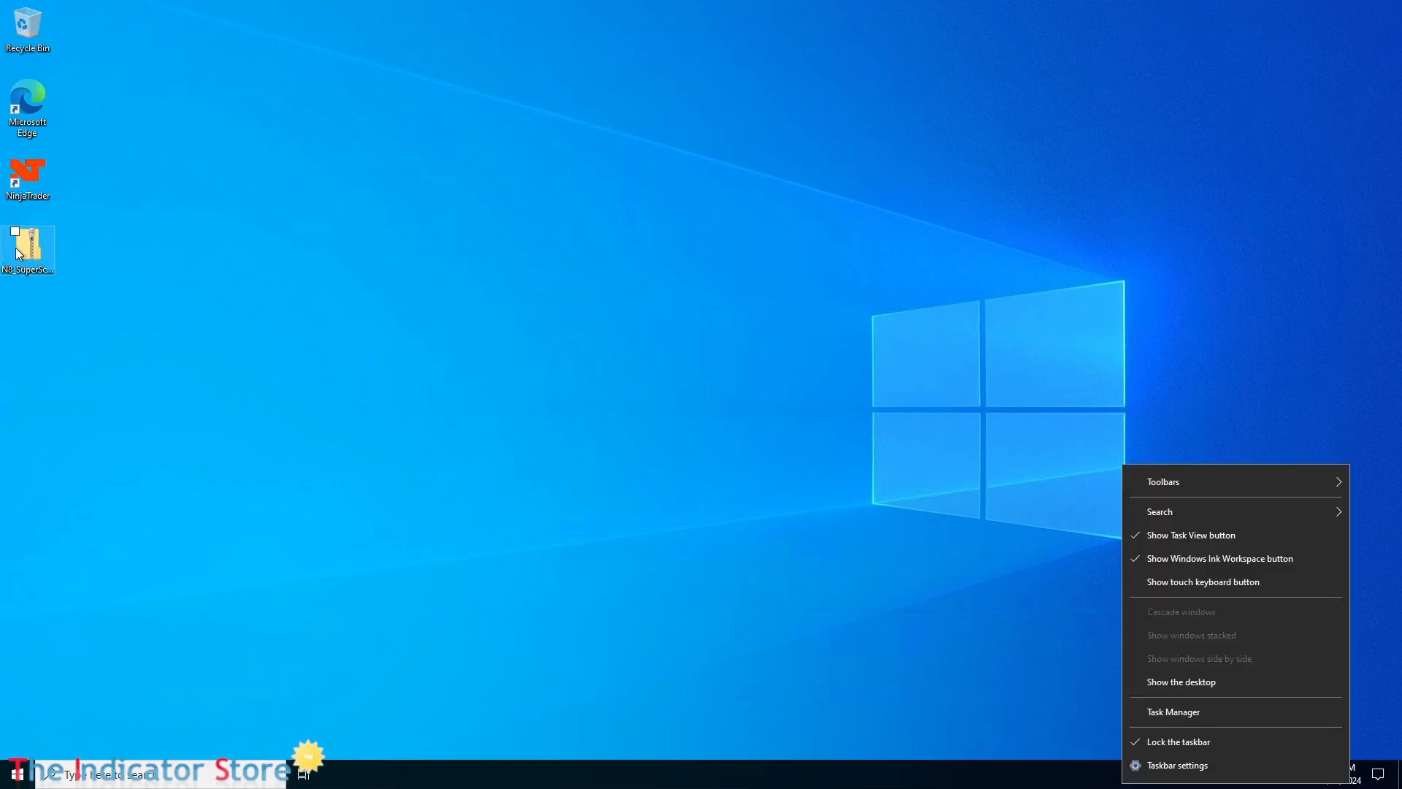
Inspect CPU and memory performance in Task Manager, then shrink it to the compact summary and park it near the taskbar clock.
left_click(1209, 714)
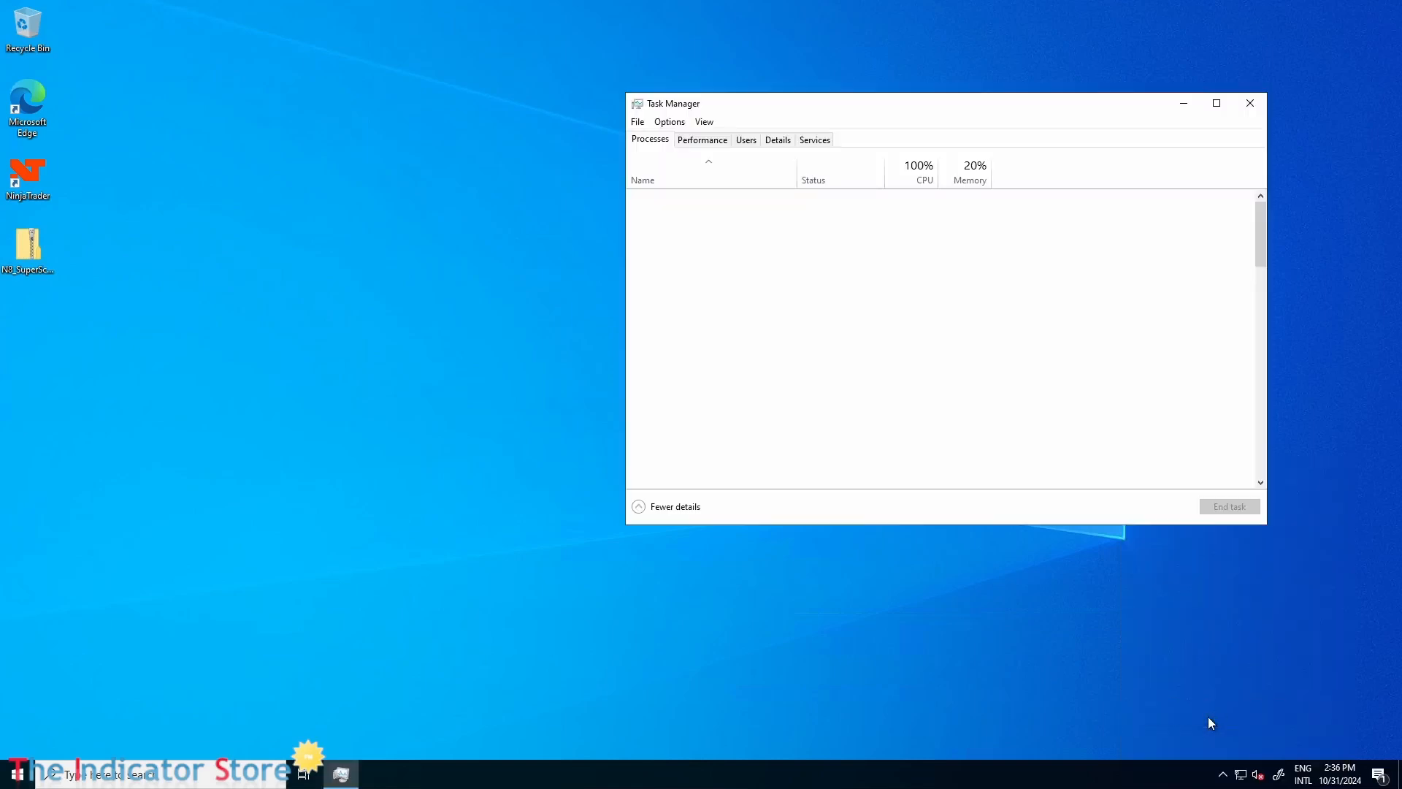
left_click(696, 145)
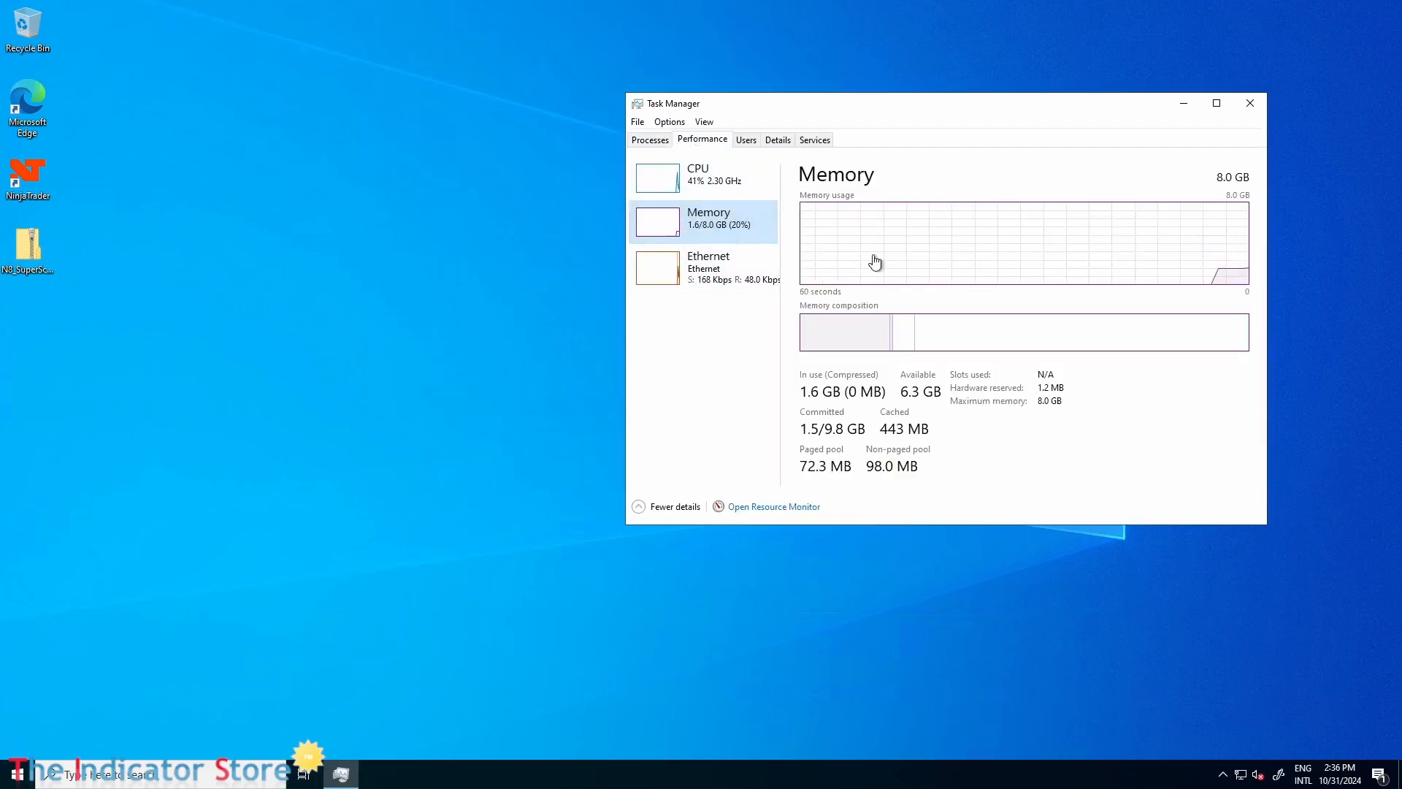
left_click(721, 179)
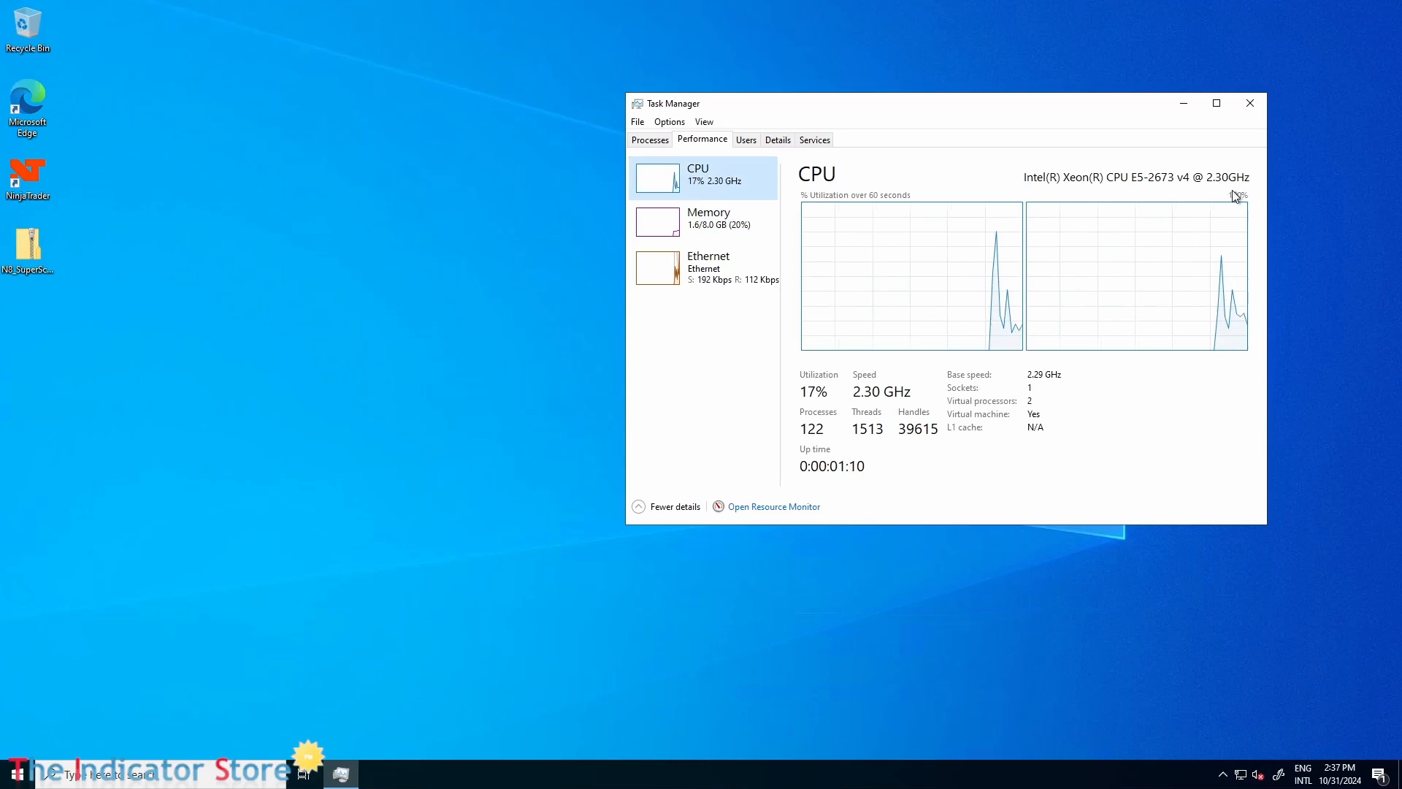
left_click_drag(1095, 107, 1158, 247)
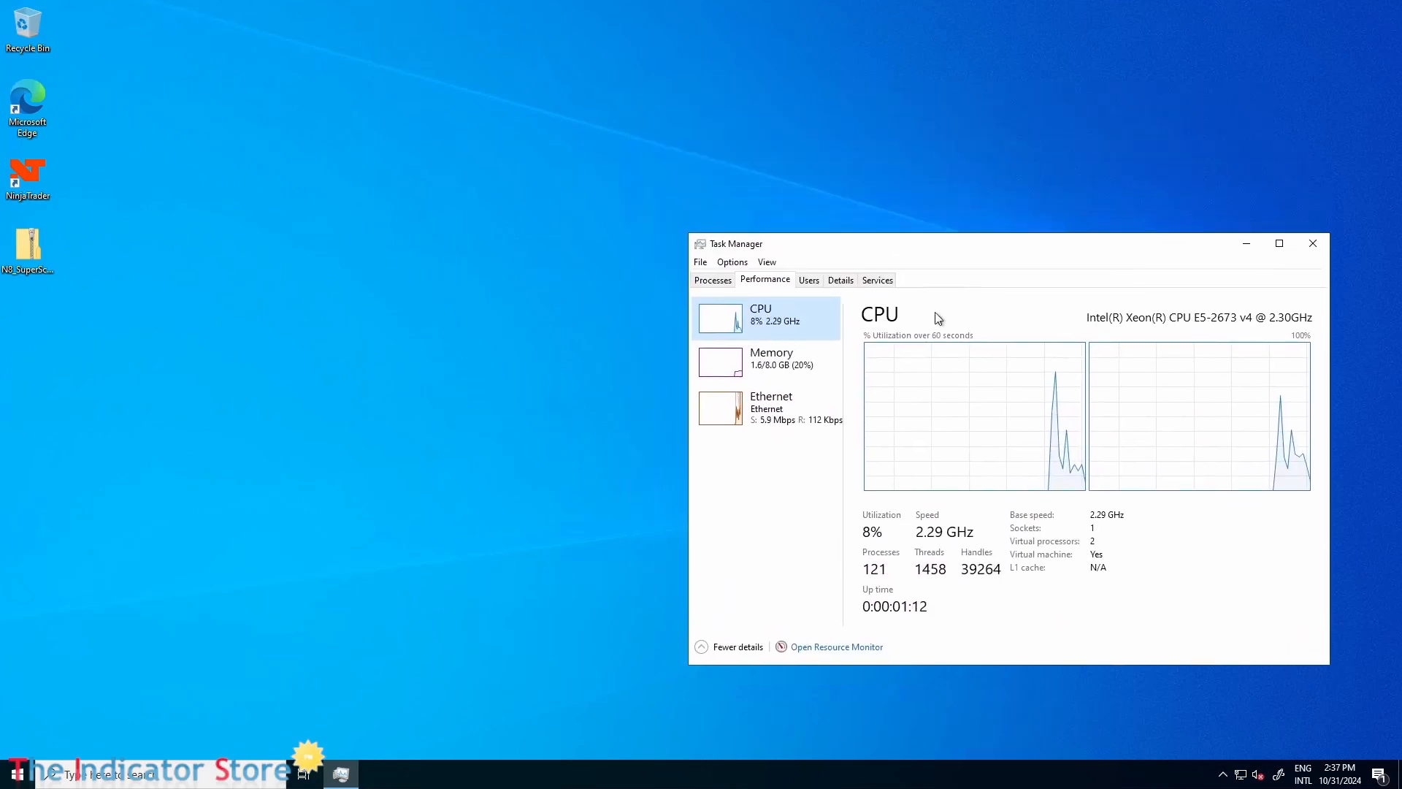
double_click(760, 362)
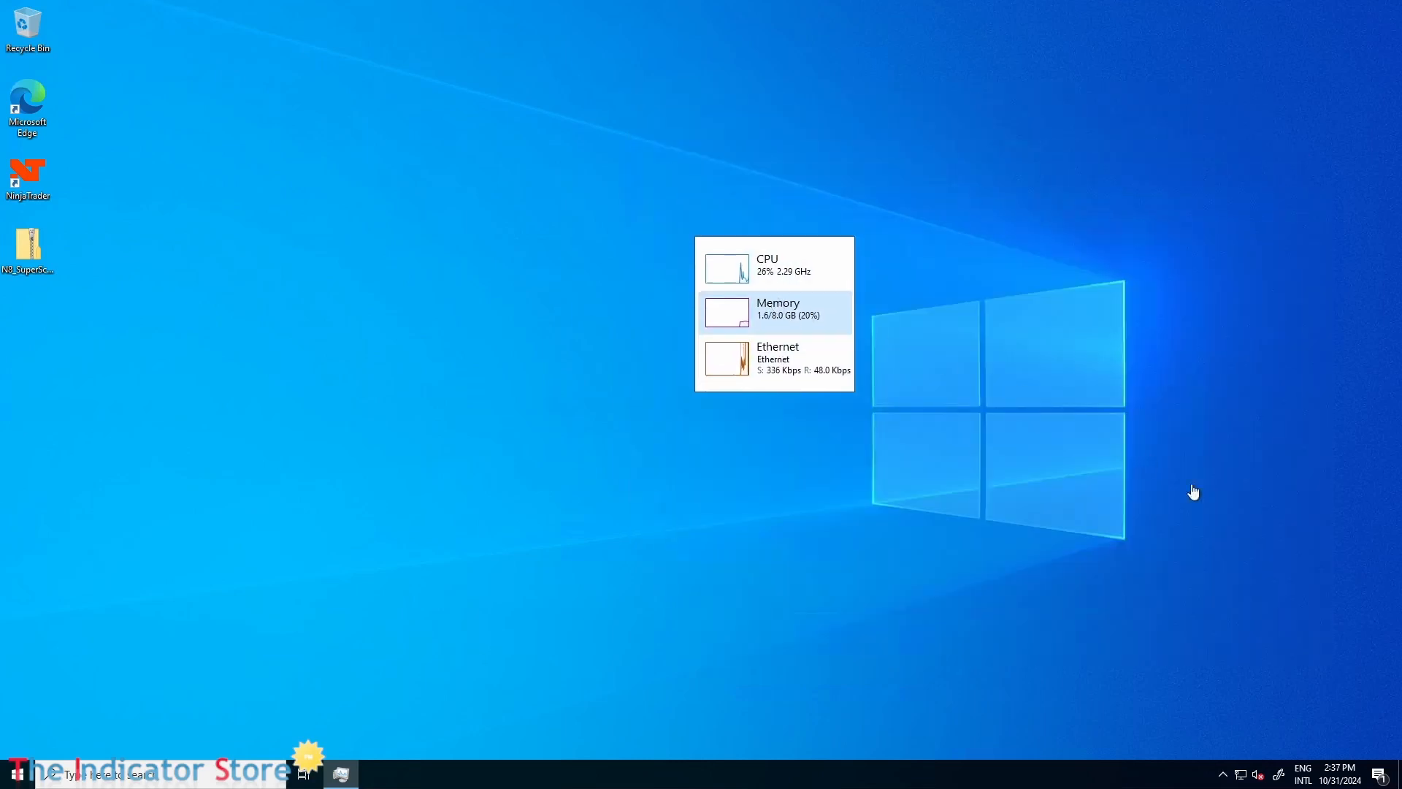
left_click_drag(1193, 491, 1270, 668)
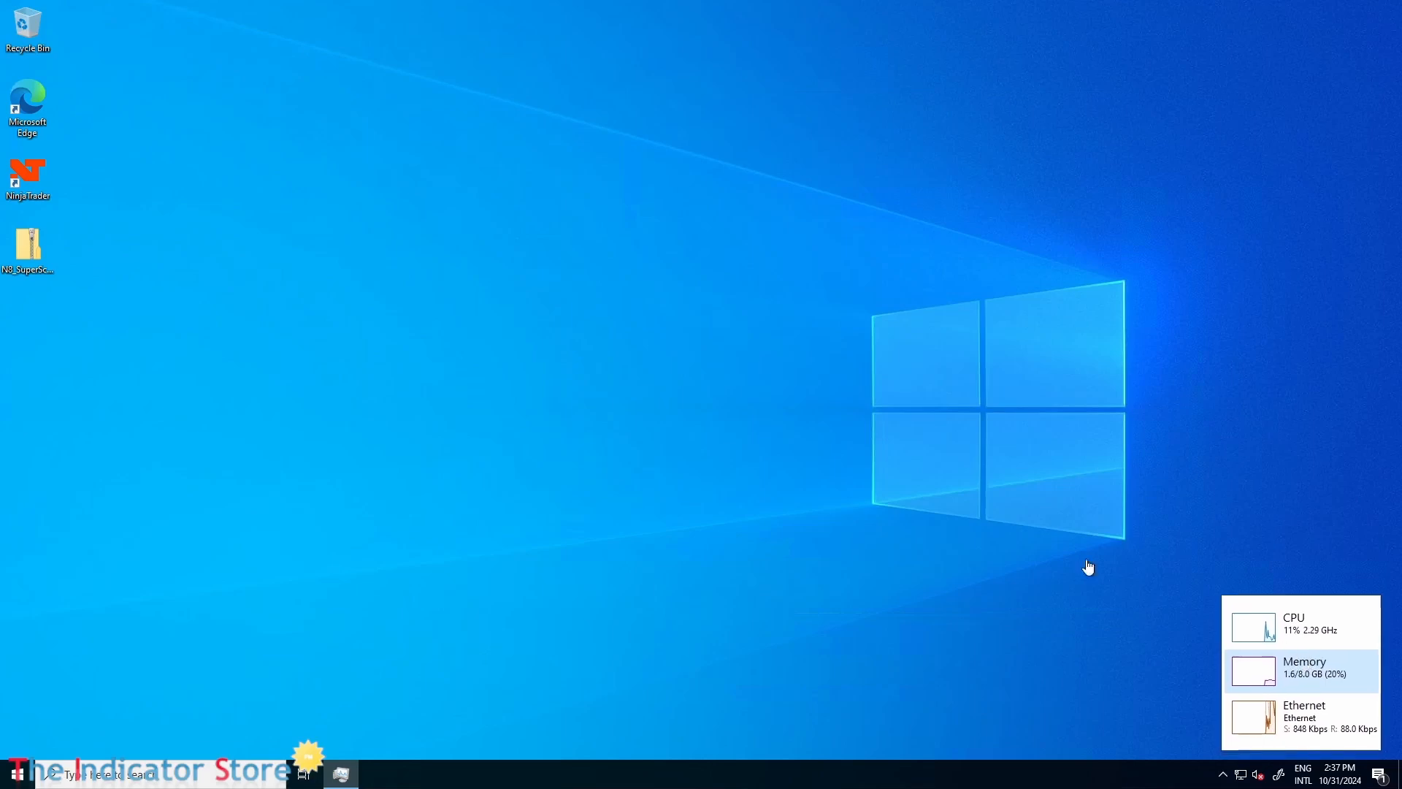
Launch NinjaTrader on the remote machine, log in by entering the account password, and choose Simulation trading.
double_click(16, 186)
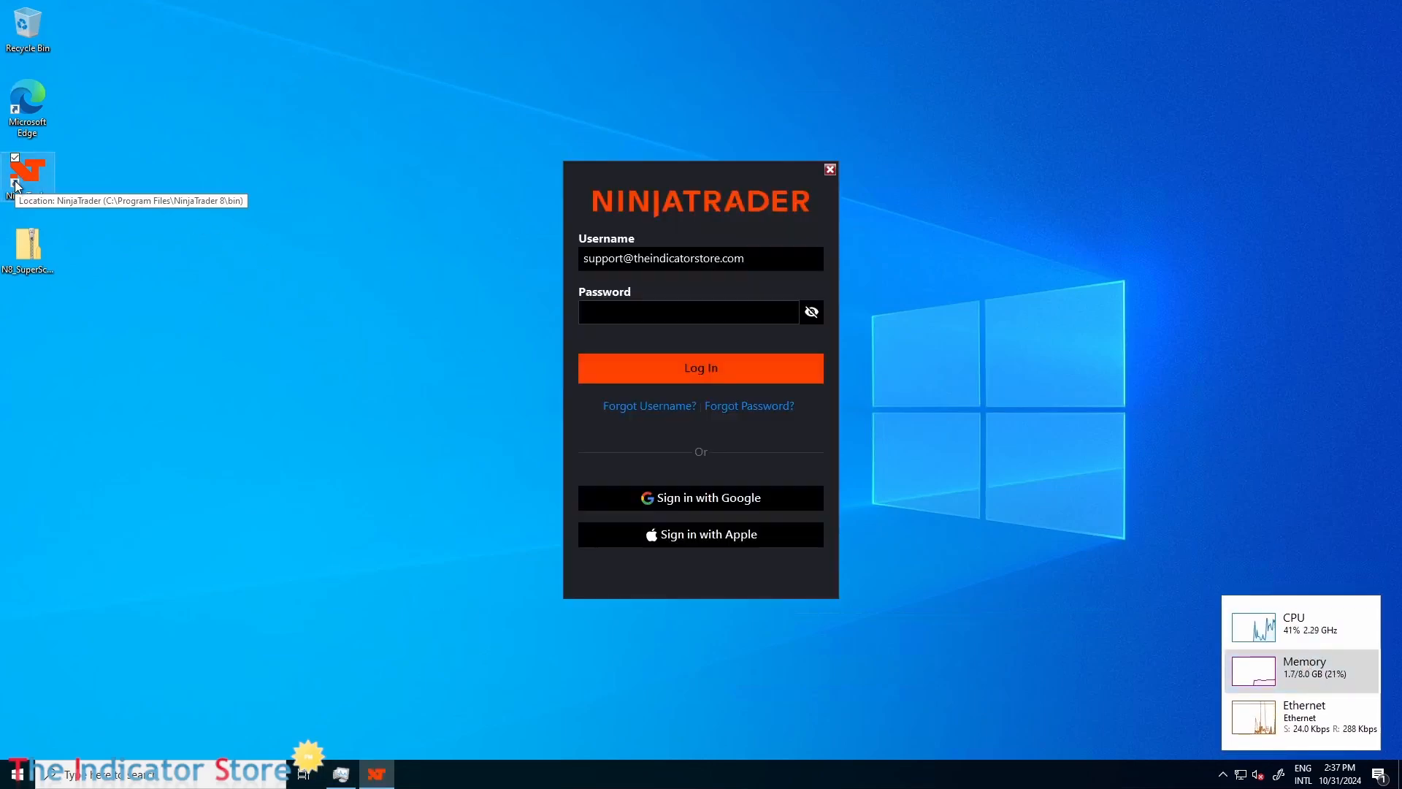
left_click(729, 315)
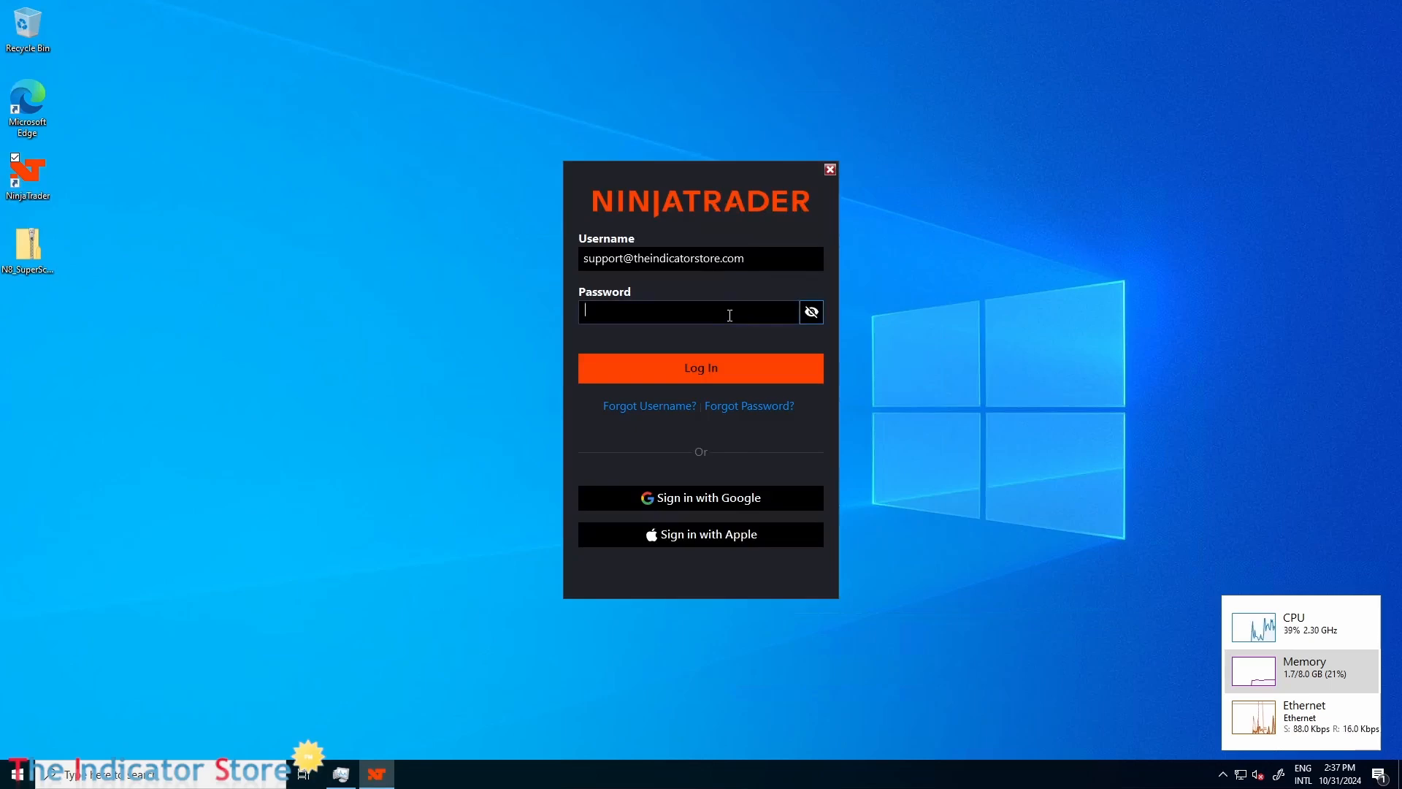
type("********")
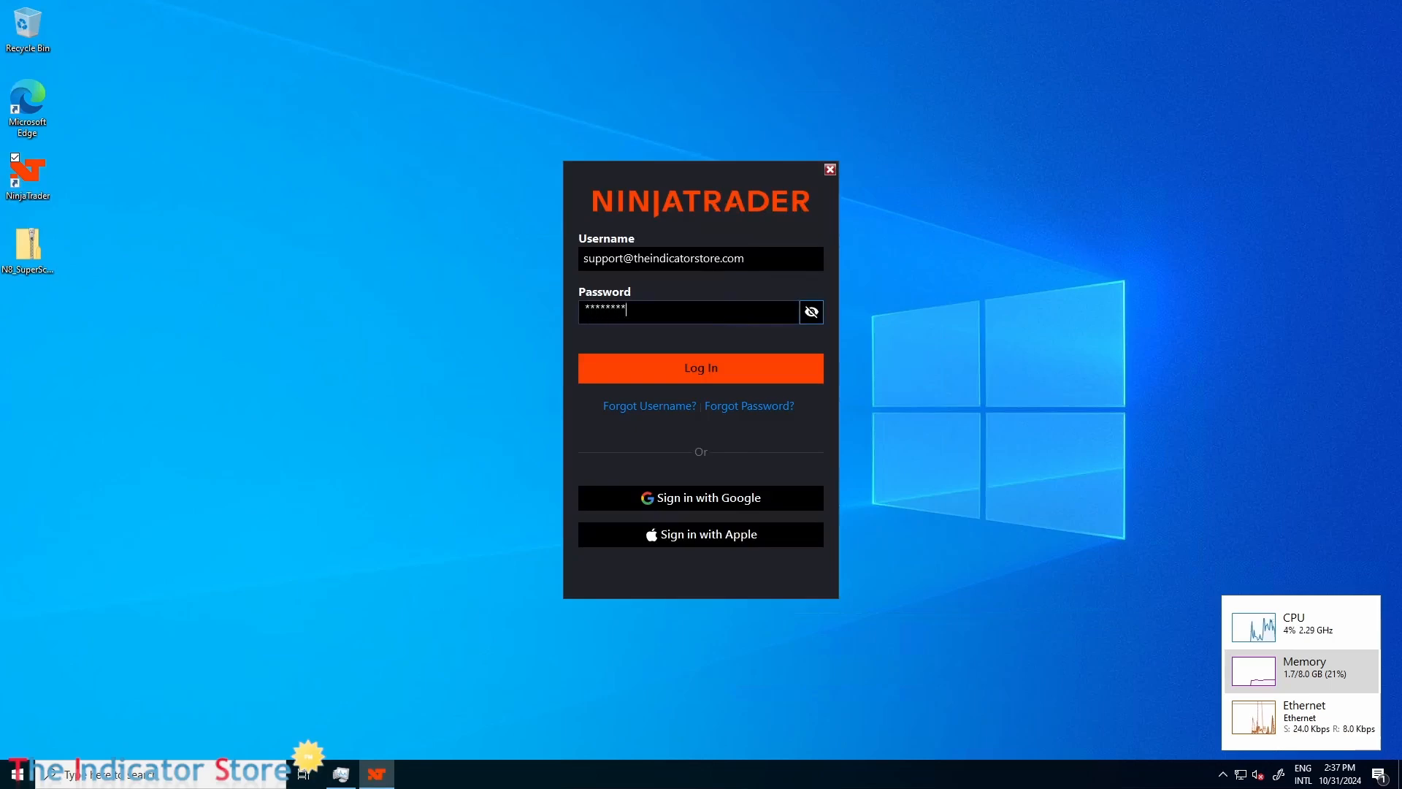
type("***")
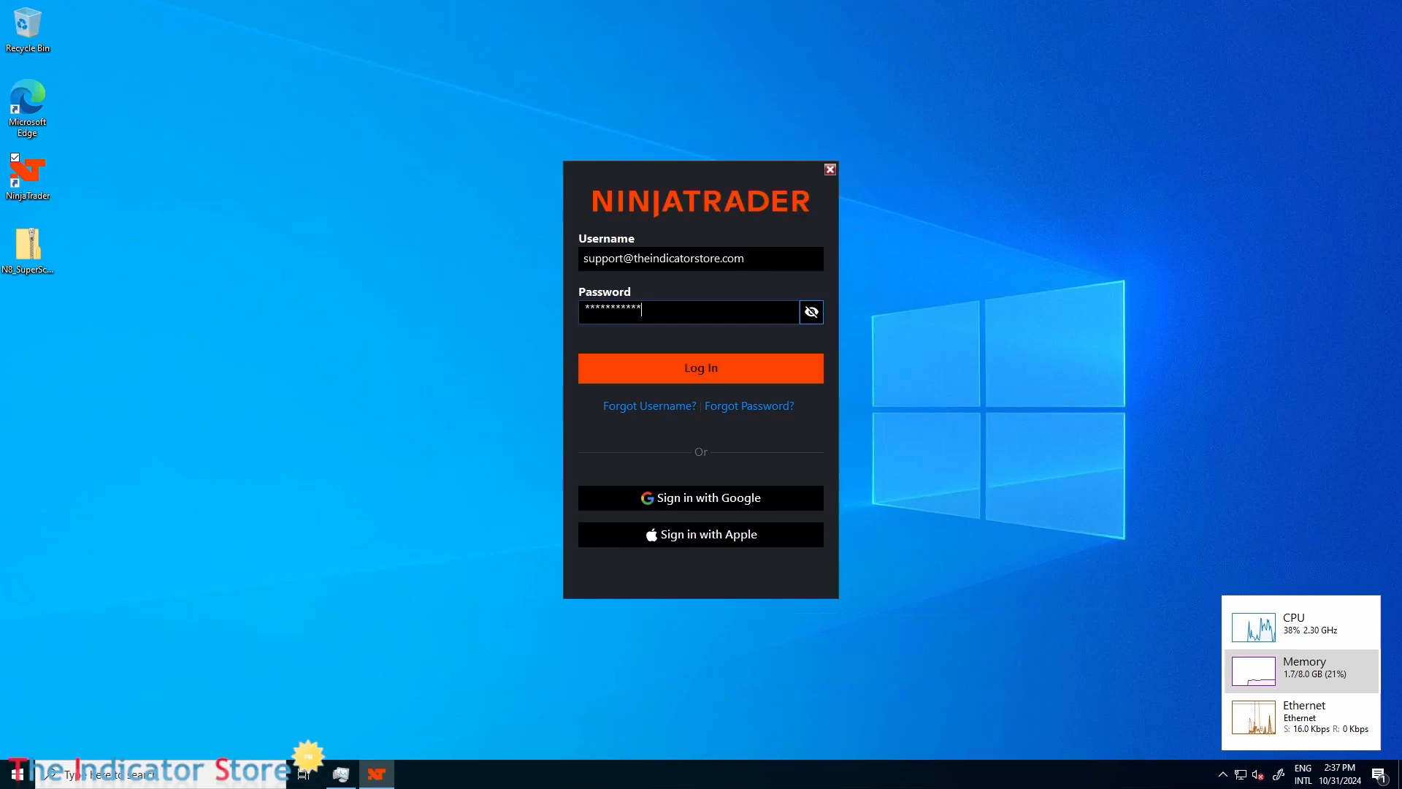
key("Return")
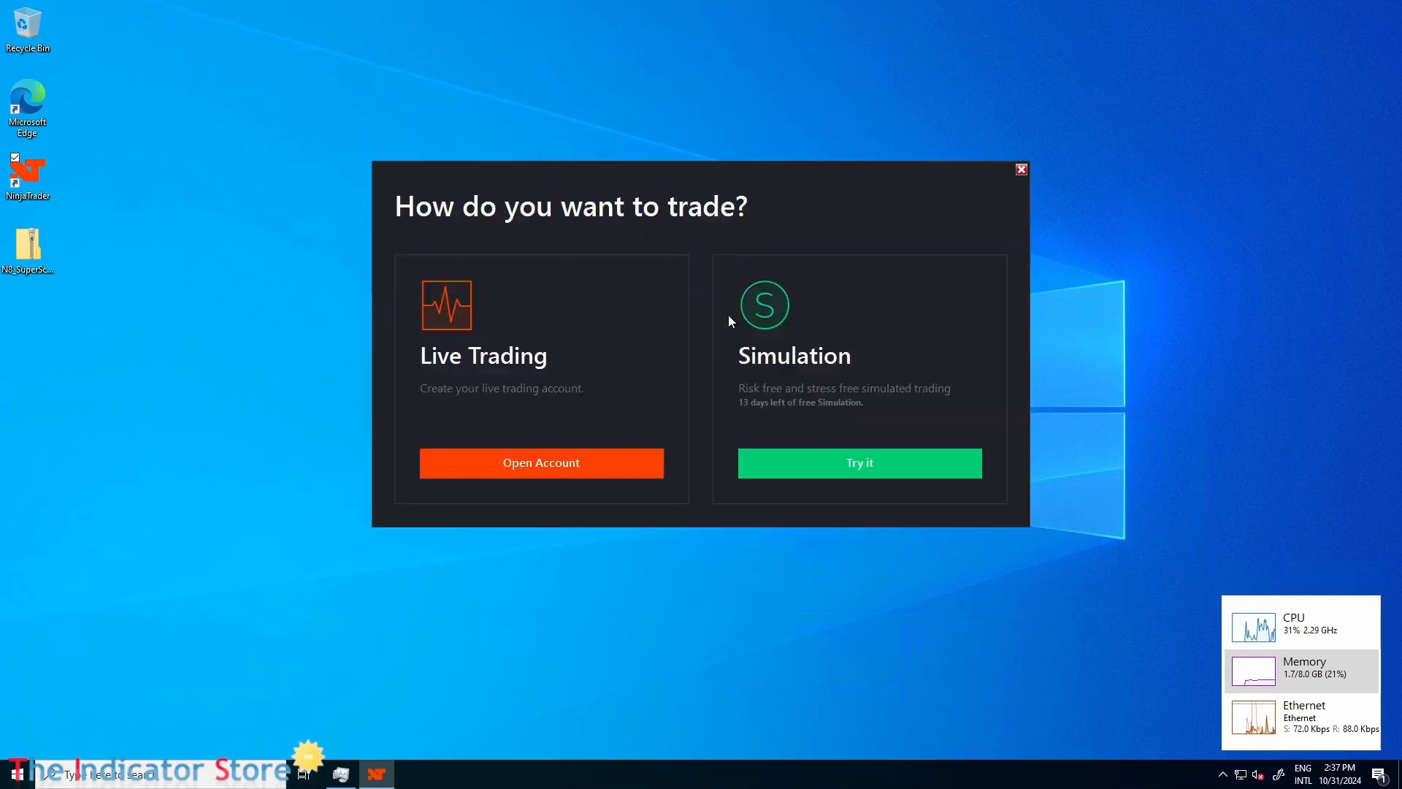
left_click(879, 450)
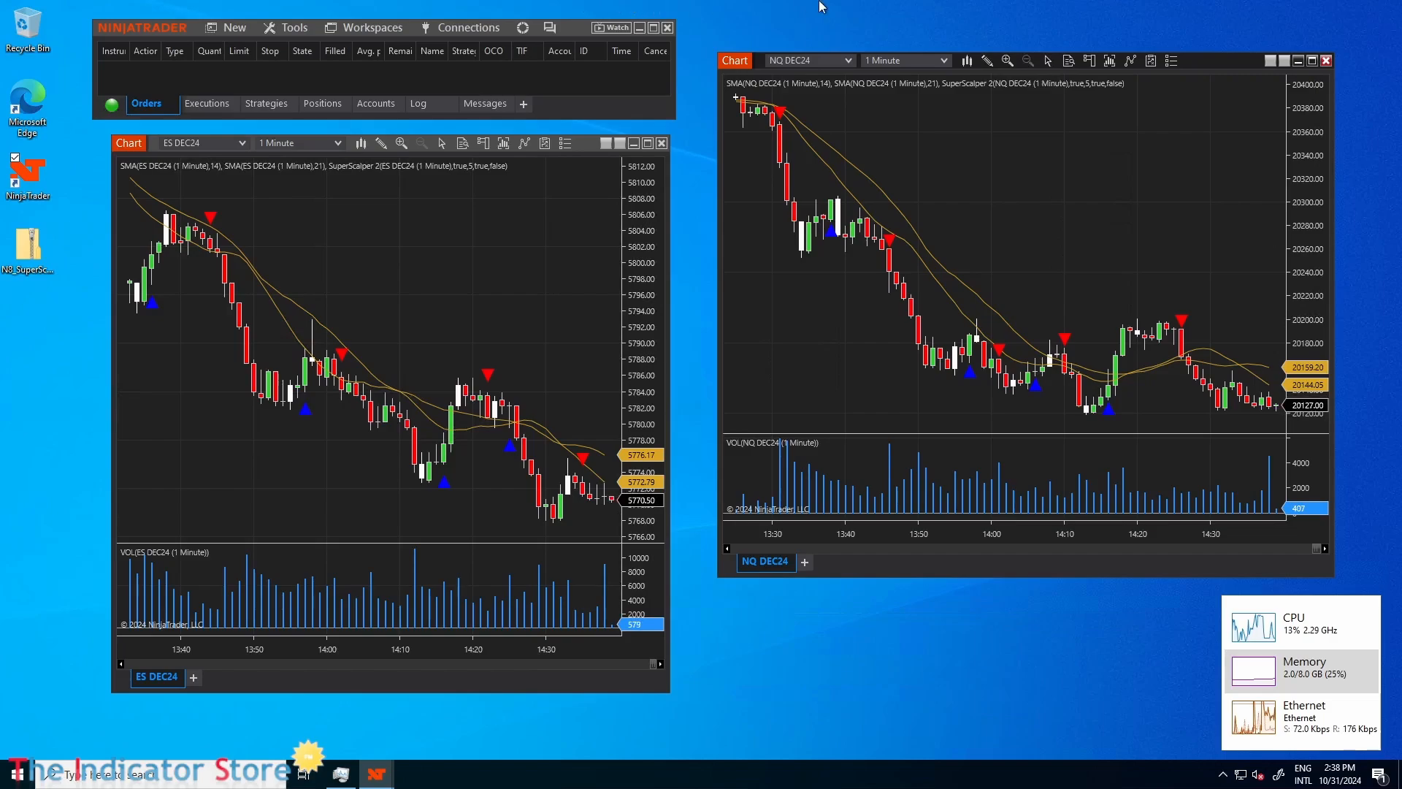
Leave the full-screen Remote Desktop session and reposition the Azure portal window.
left_click(882, 15)
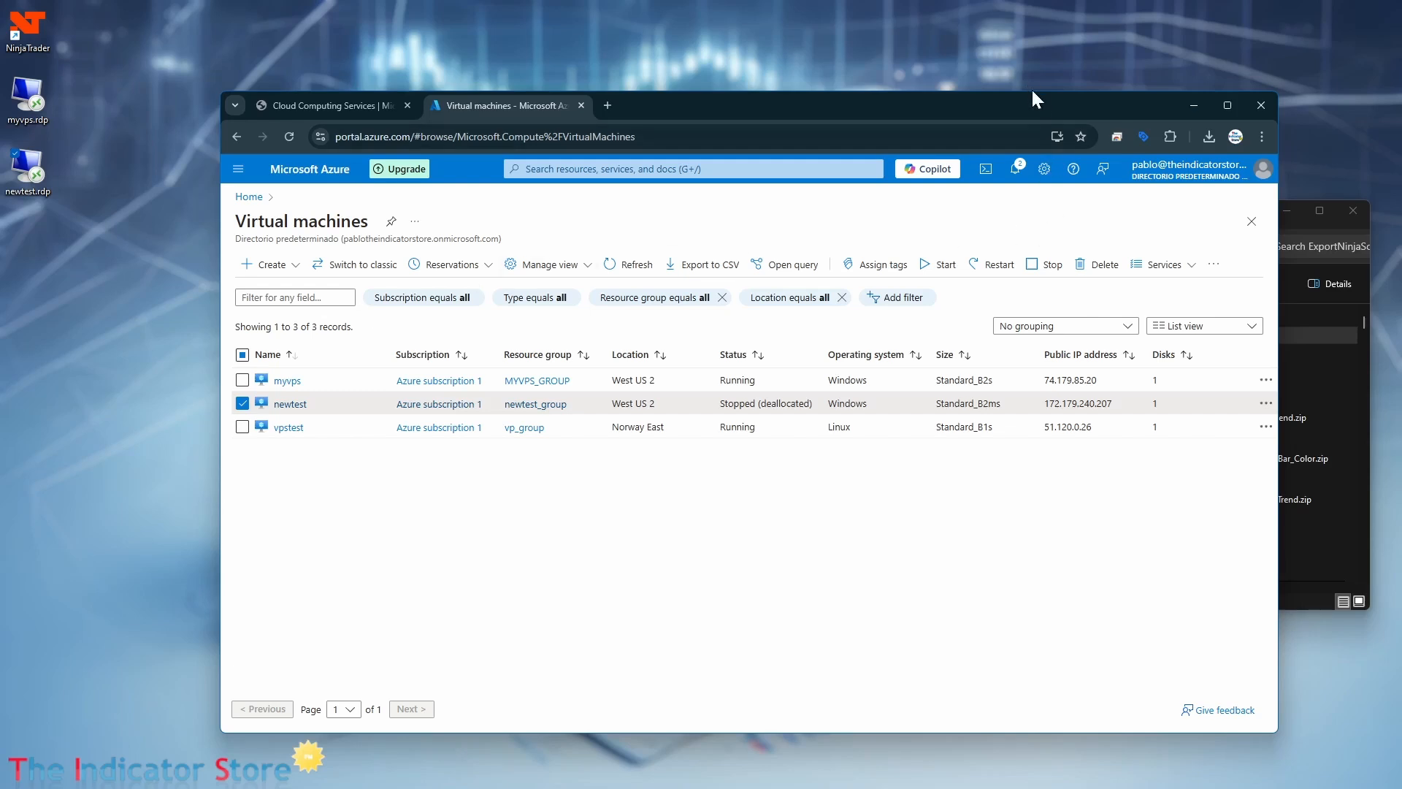
left_click_drag(1020, 107, 898, 89)
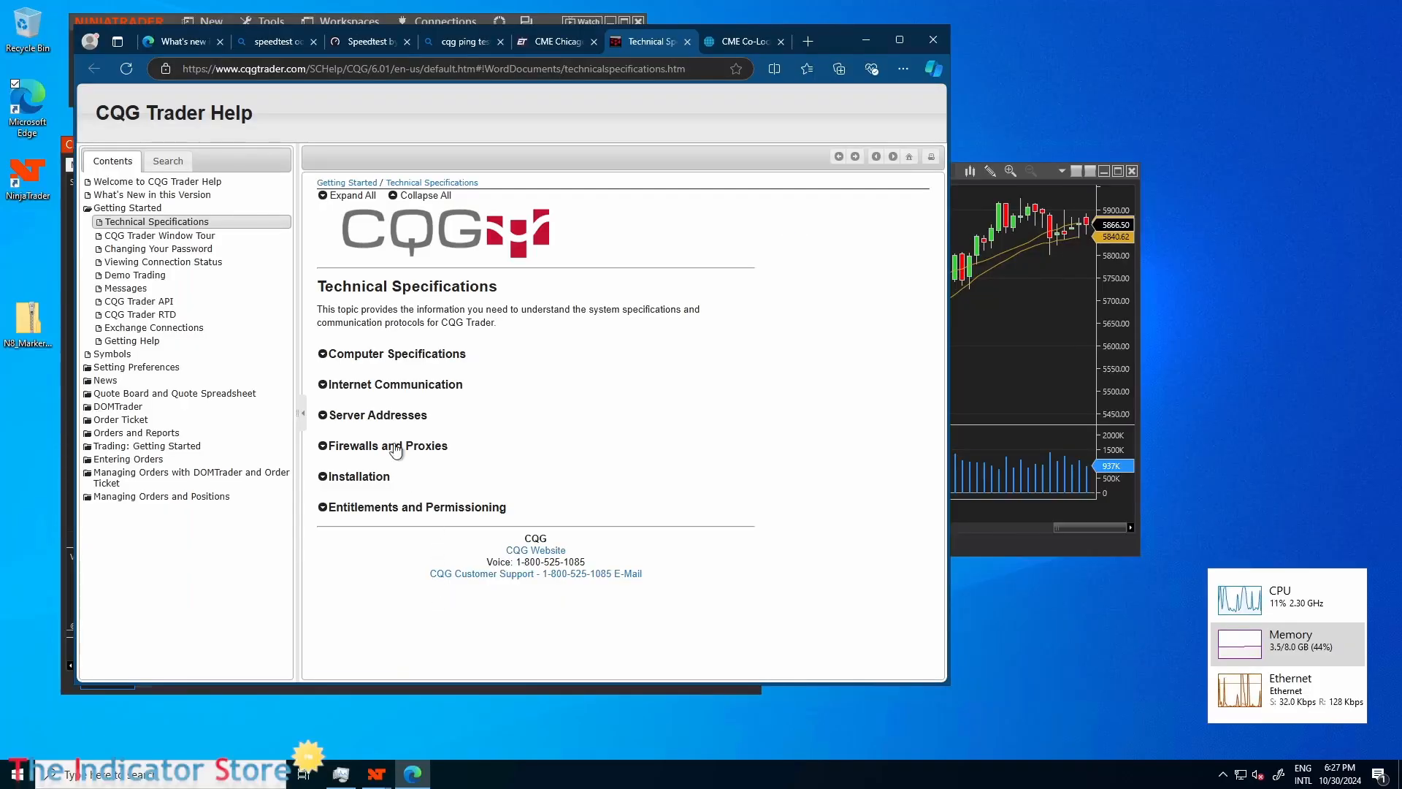
Expand Server Addresses in the CQG Trader technical specifications and copy the first IMS IP, 64.208.51.207.
left_click(335, 417)
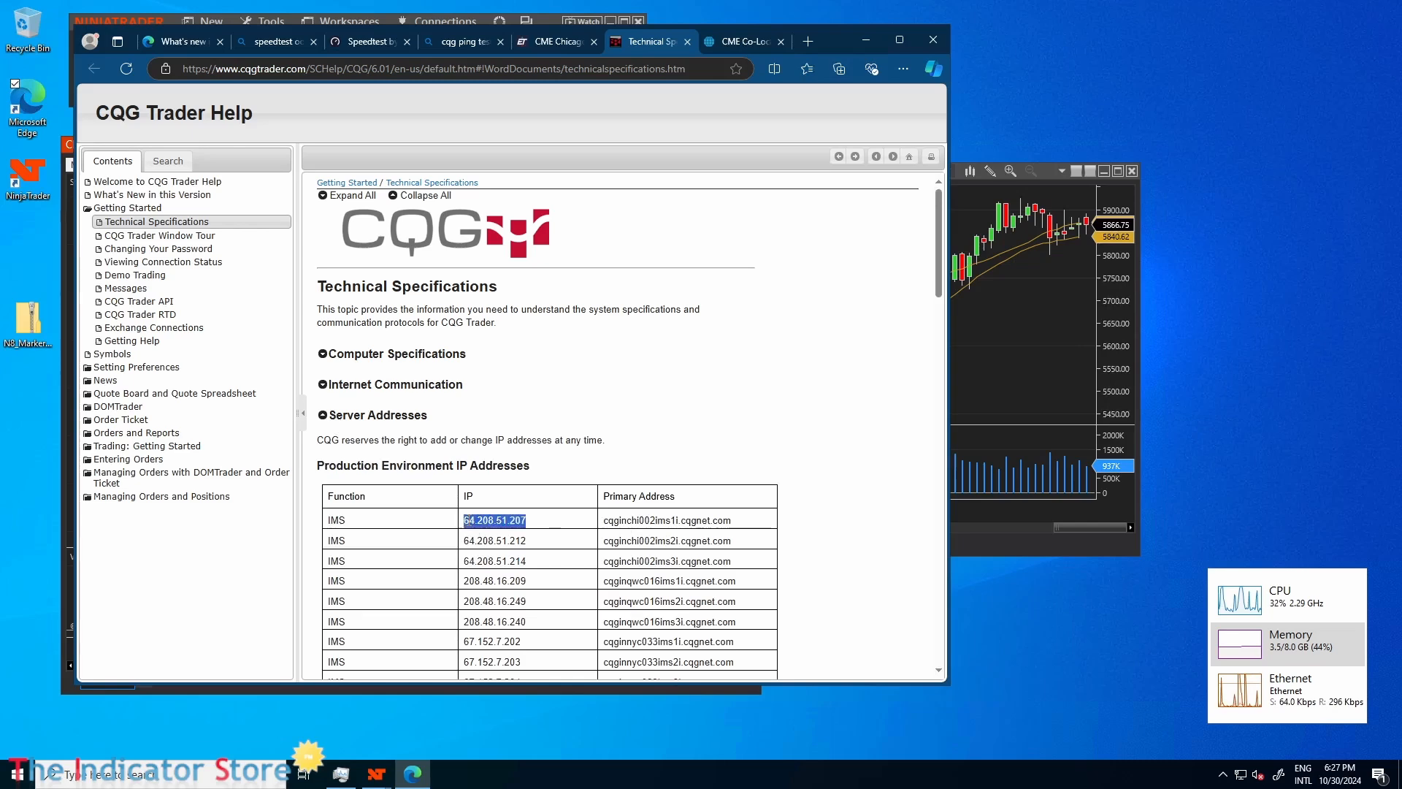
double_click(497, 520)
right_click(513, 523)
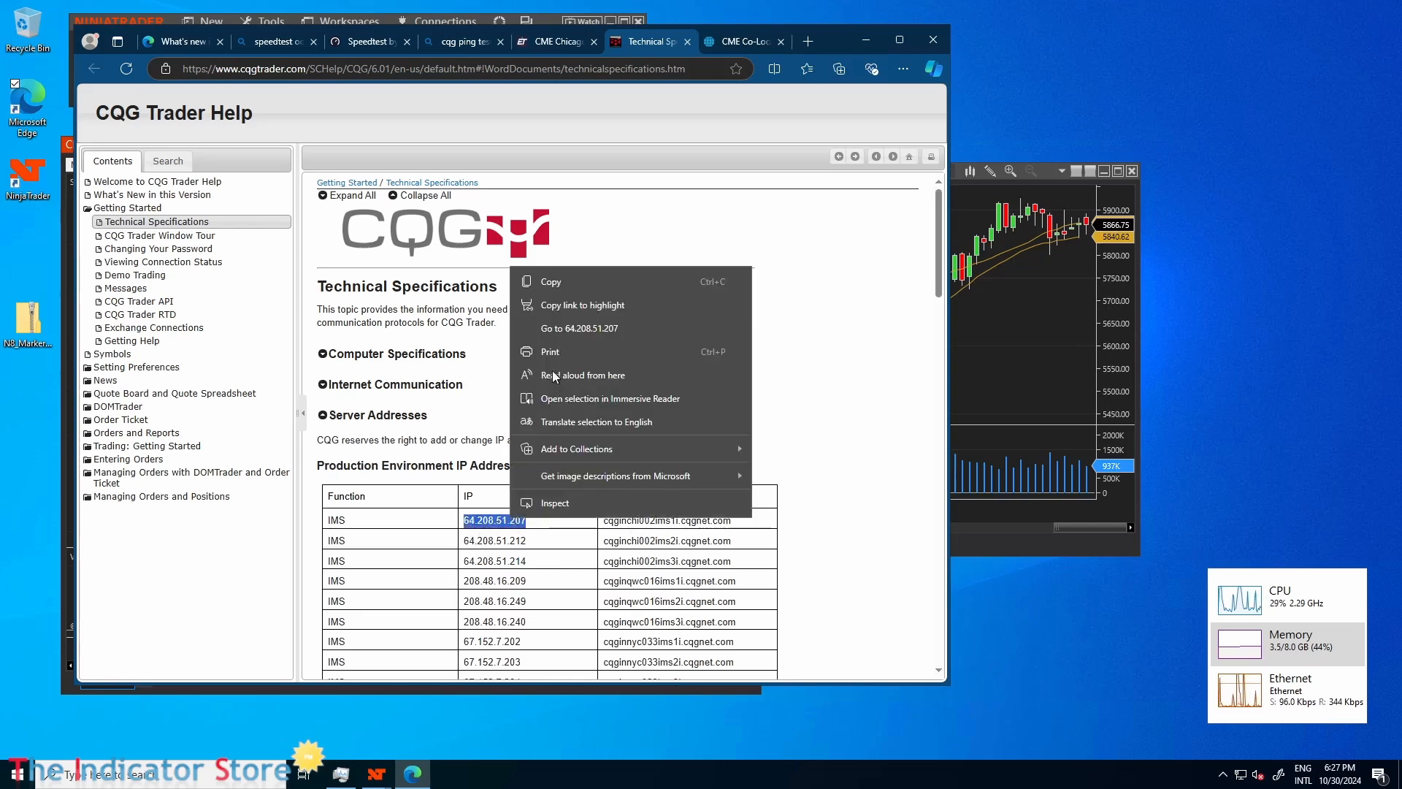
left_click(544, 282)
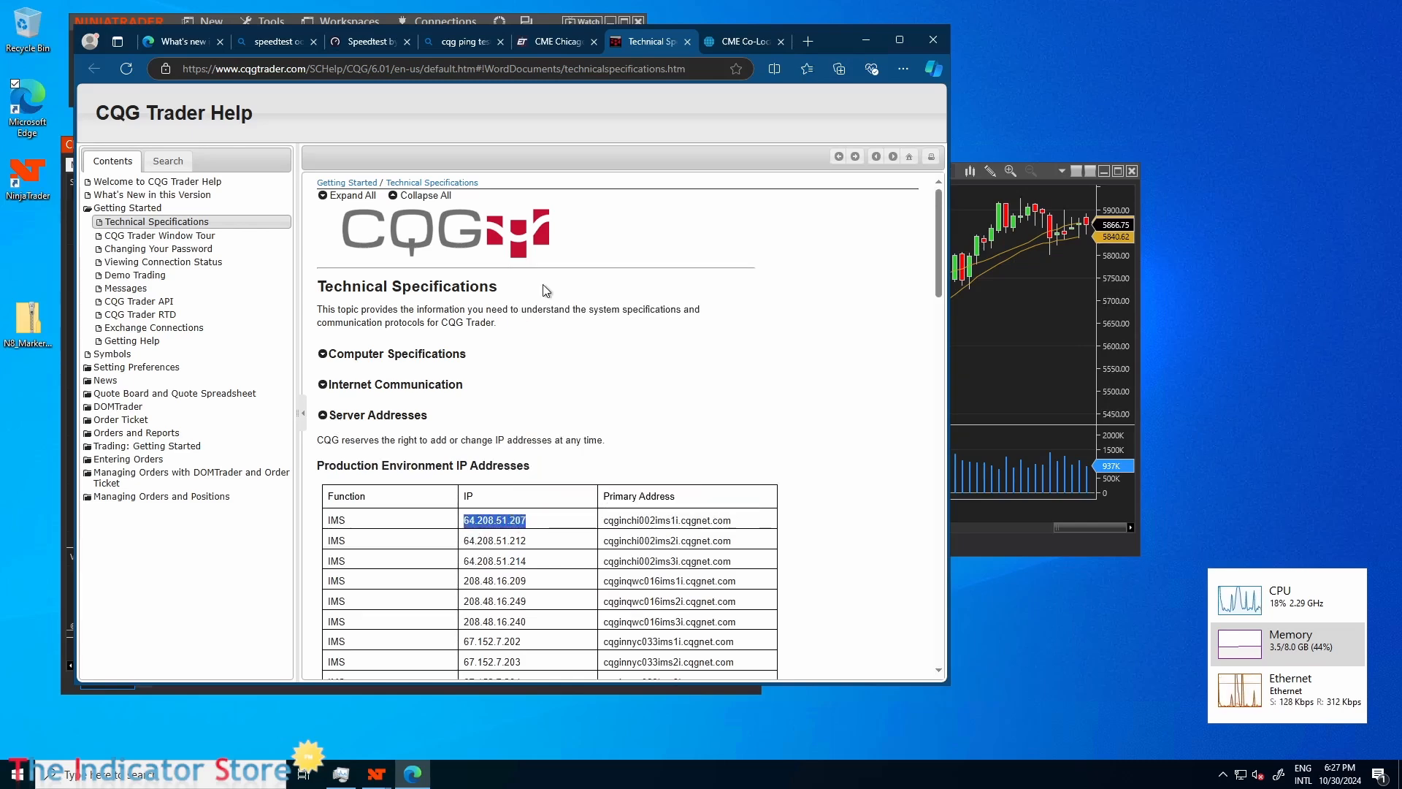
Open Windows PowerShell on the myvps machine, ping 64.208.51.207, and examine the reply times.
left_click(17, 773)
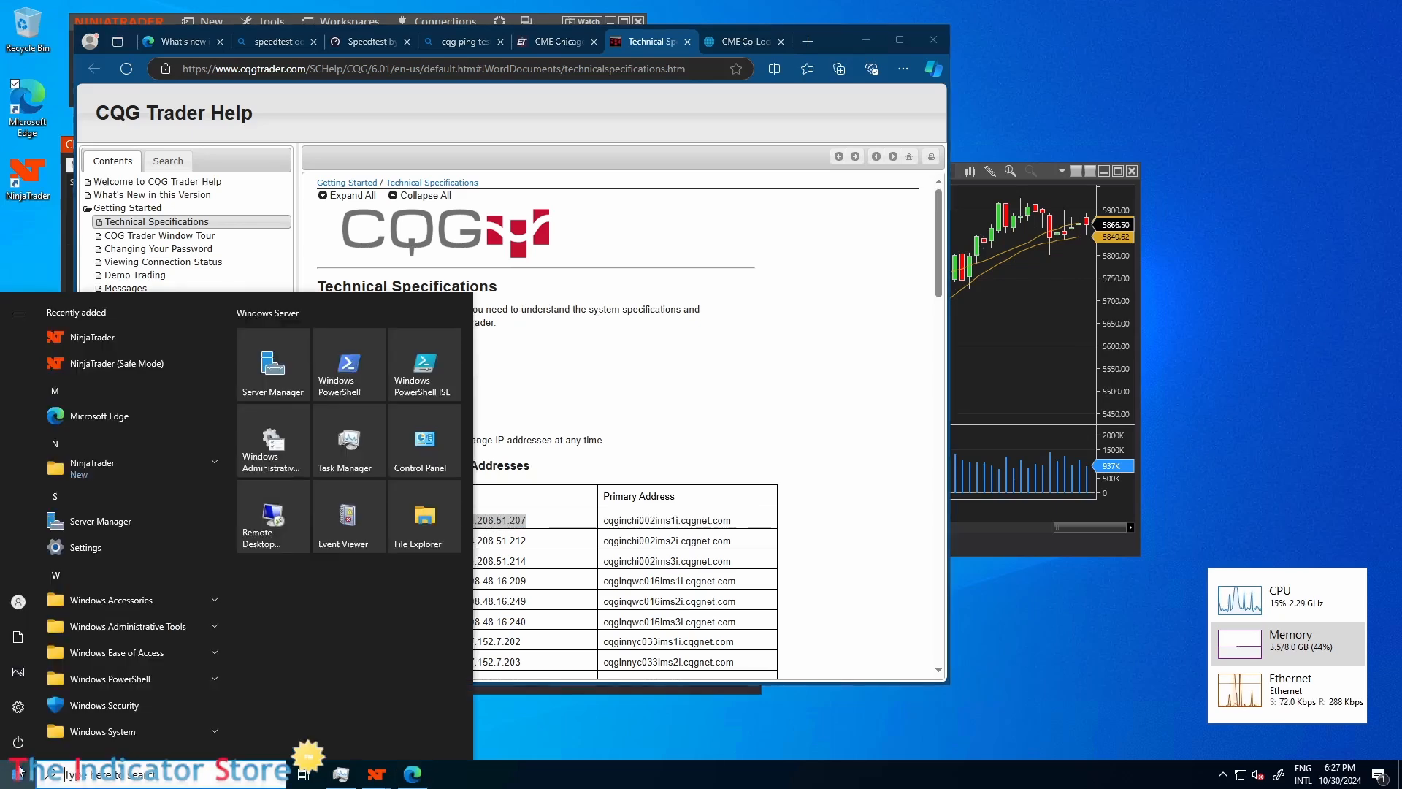
left_click(369, 373)
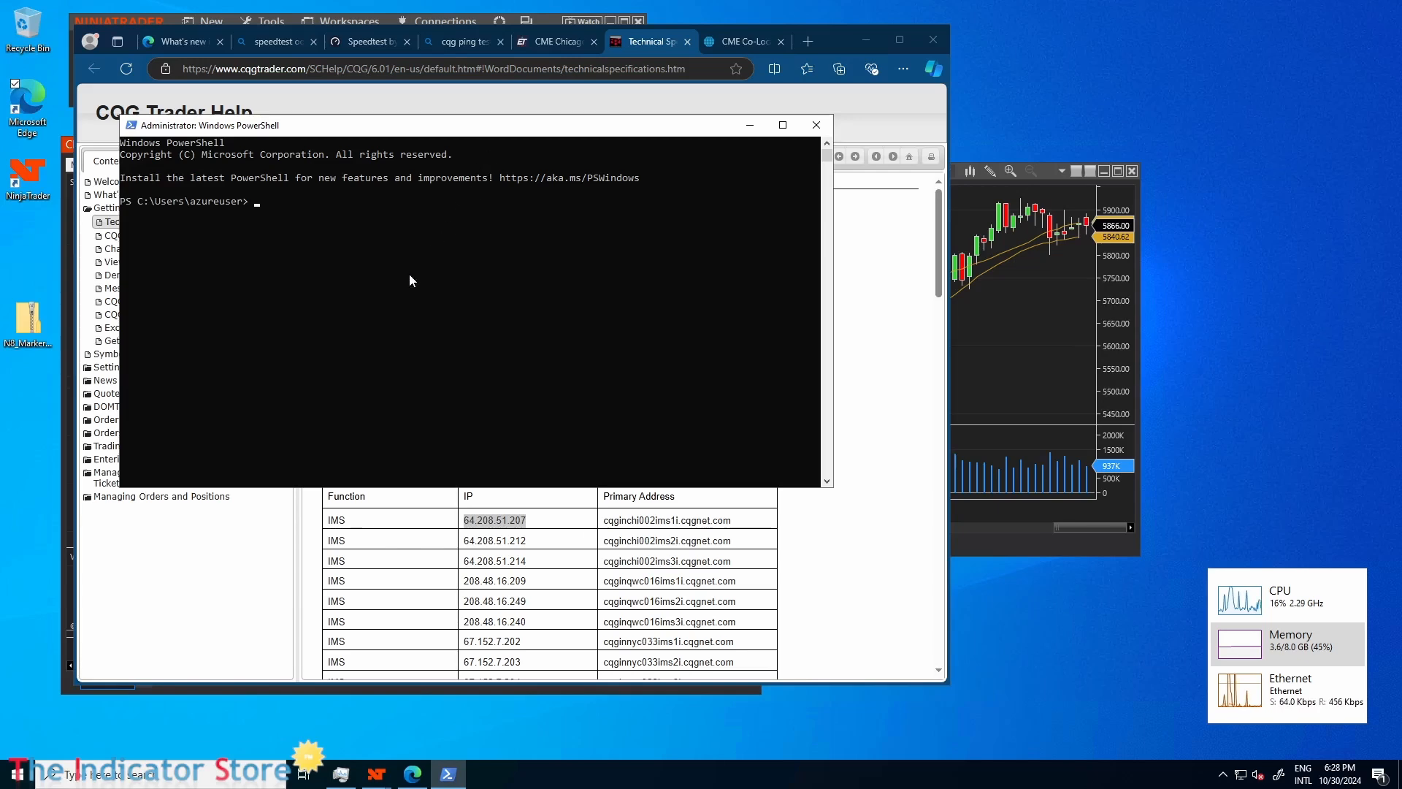
type("ping")
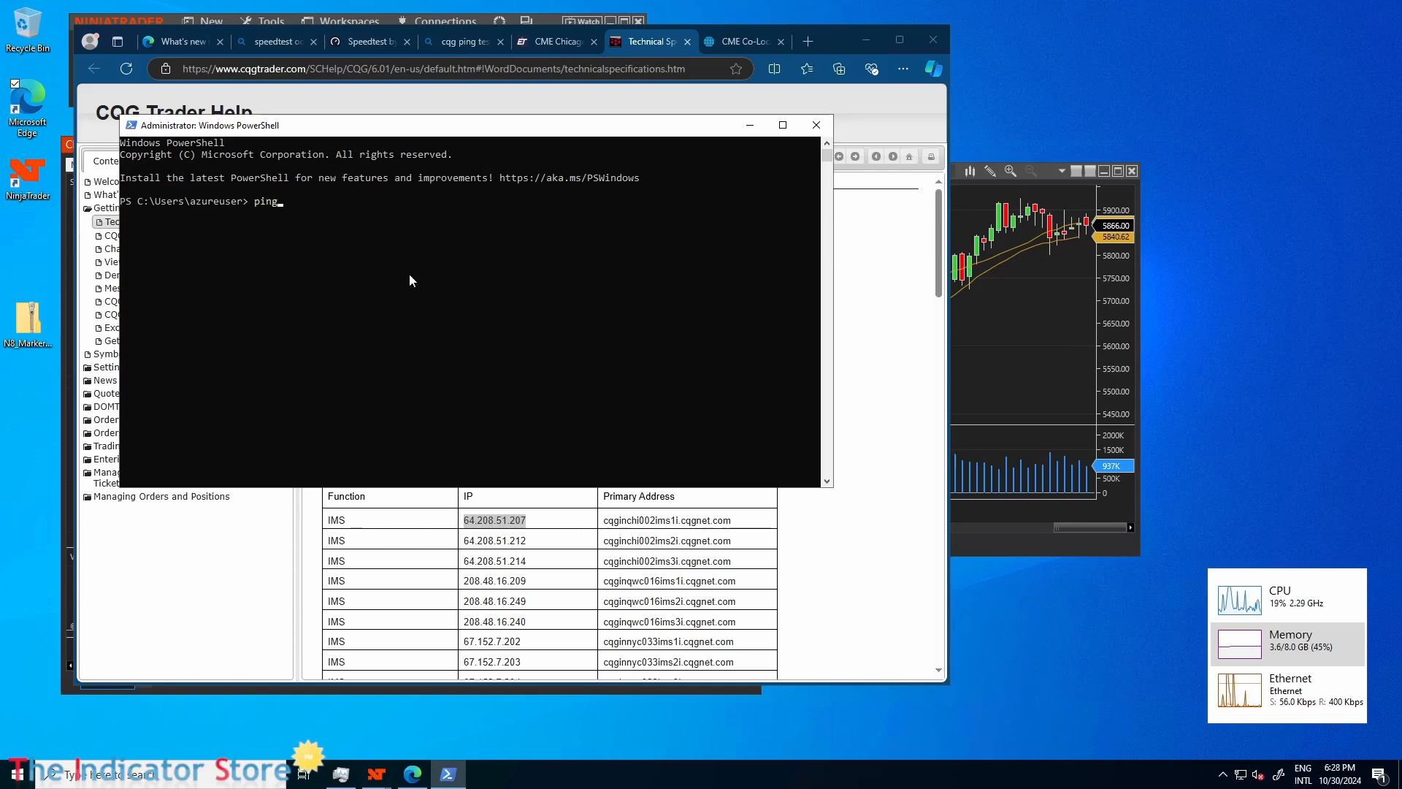
key("ctrl+v")
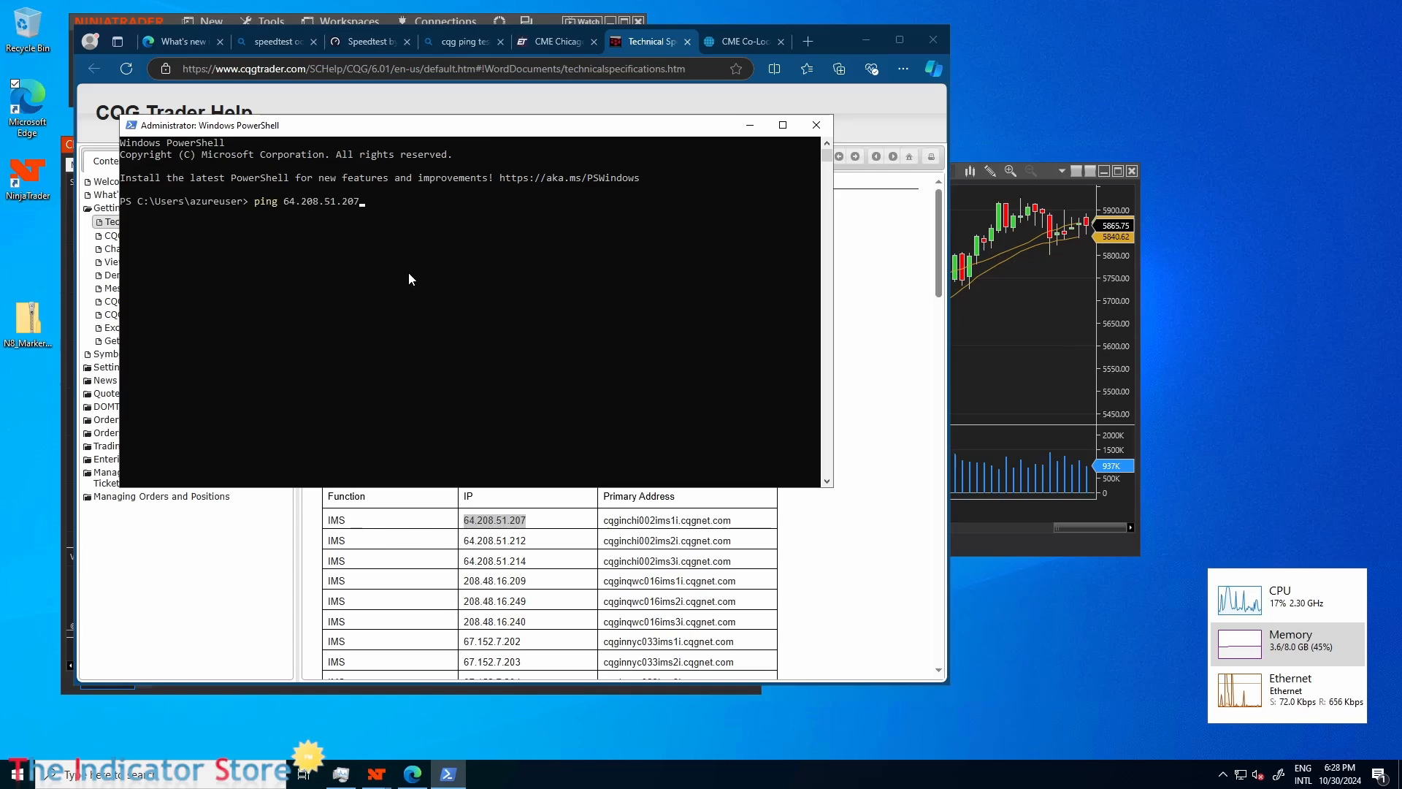
key("Return")
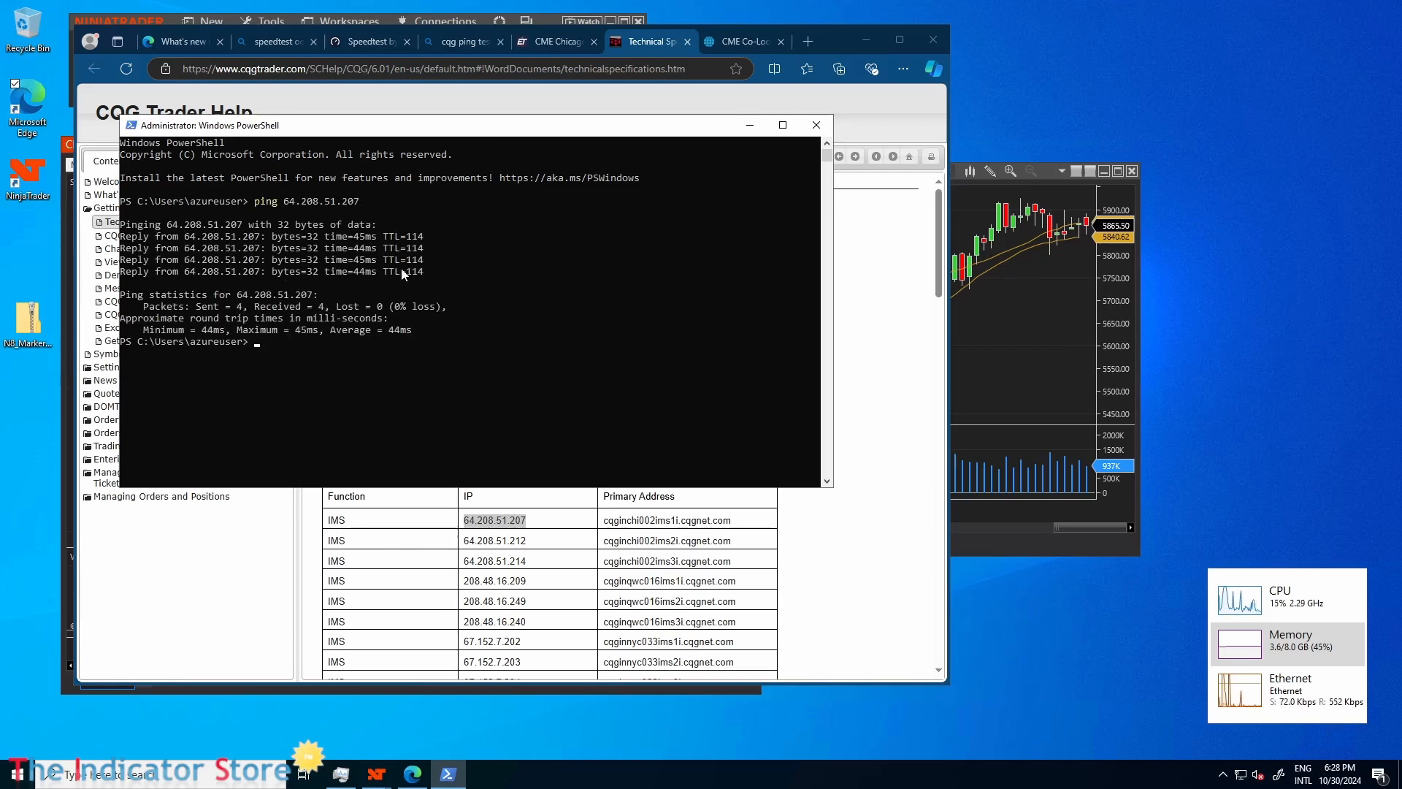
left_click_drag(357, 238, 365, 272)
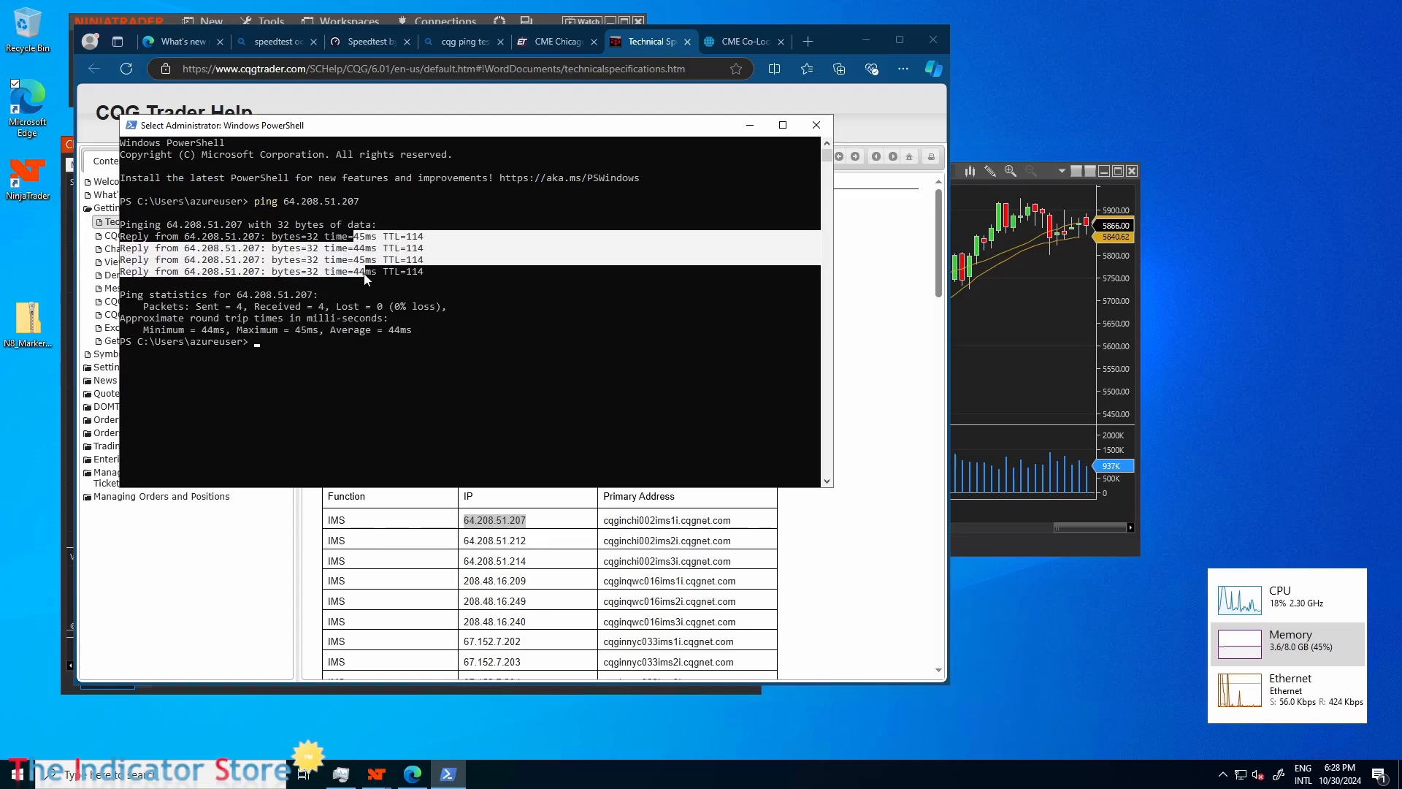
left_click(390, 339)
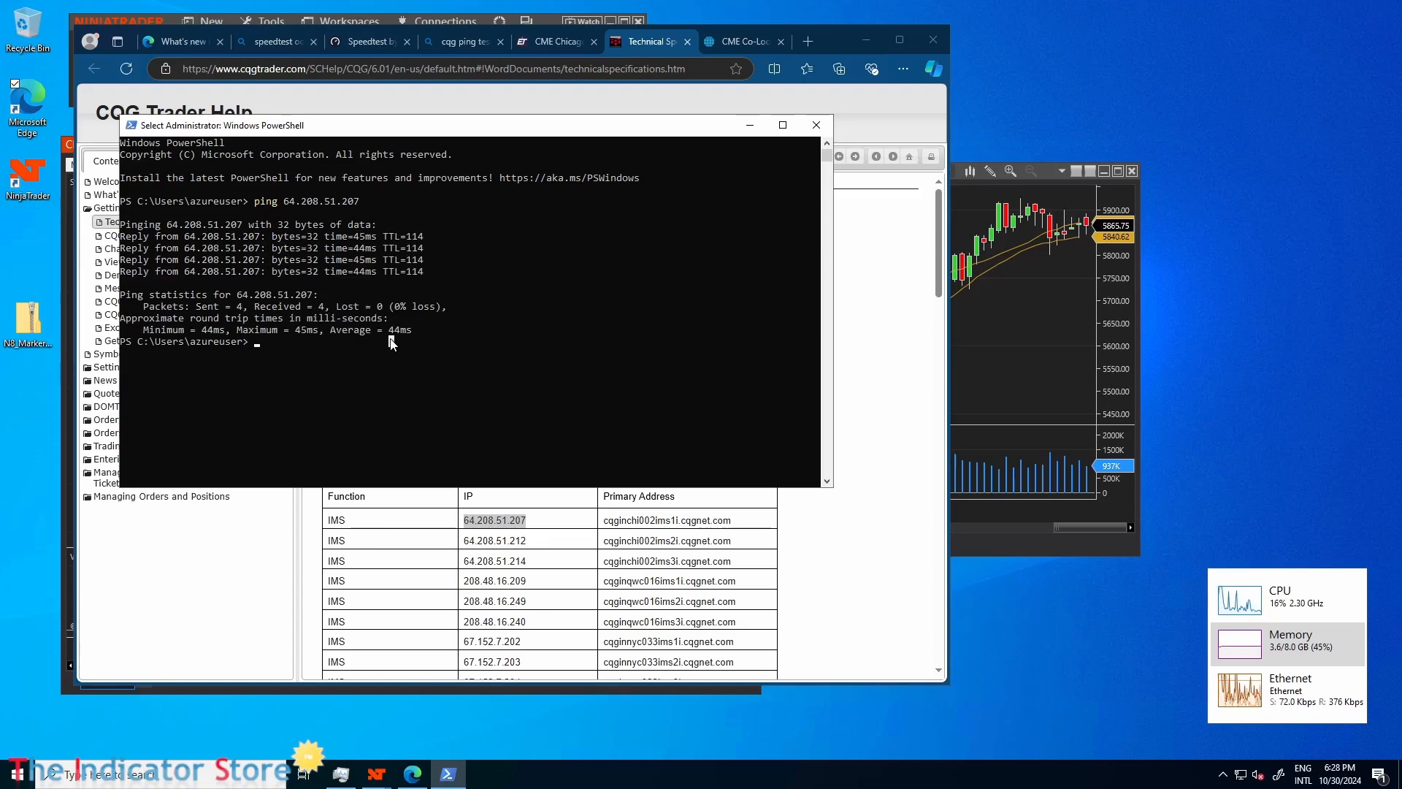
Set the myvps session beside a PowerShell window on the local computer and ping 64.208.51.207 from there.
left_click_drag(738, 17, 958, 85)
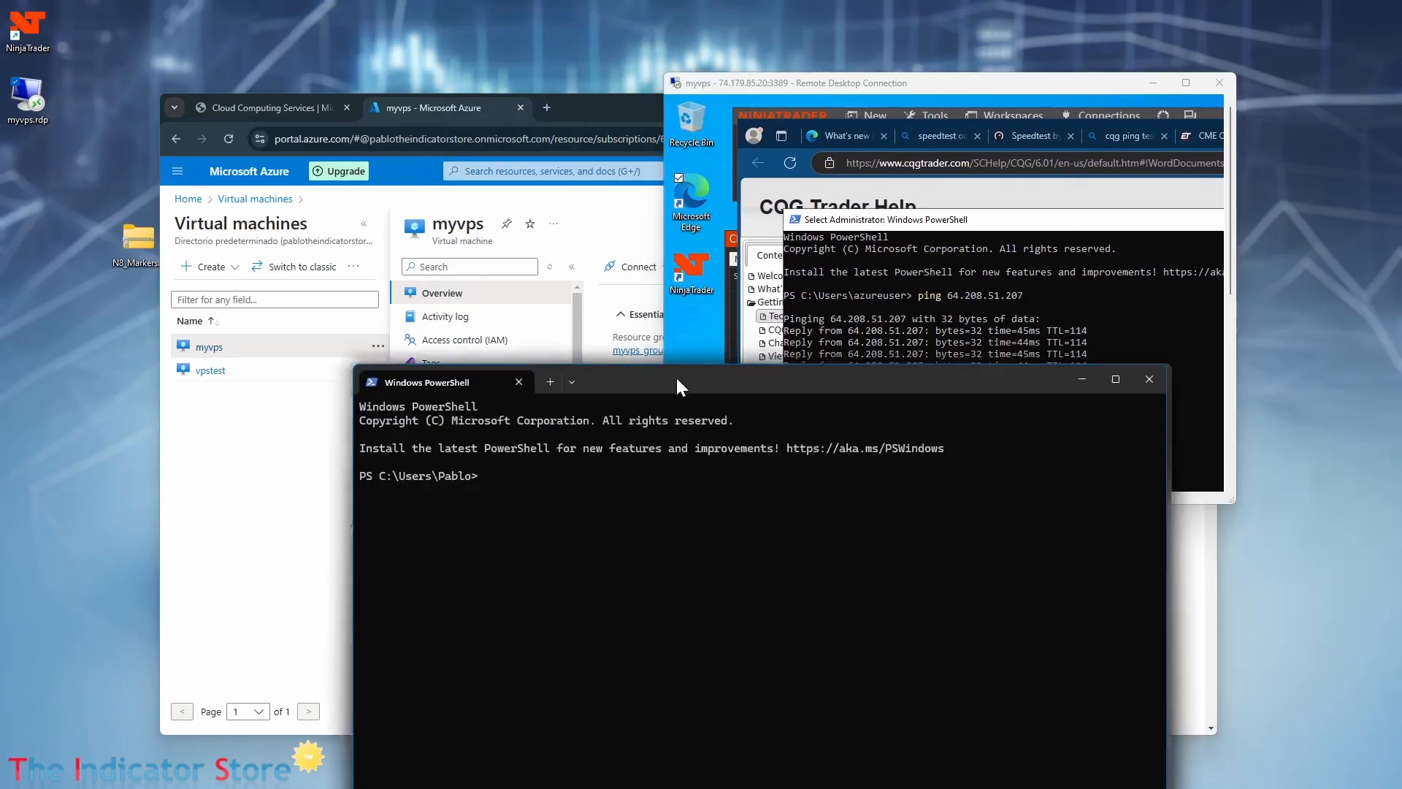
left_click_drag(676, 375, 400, 296)
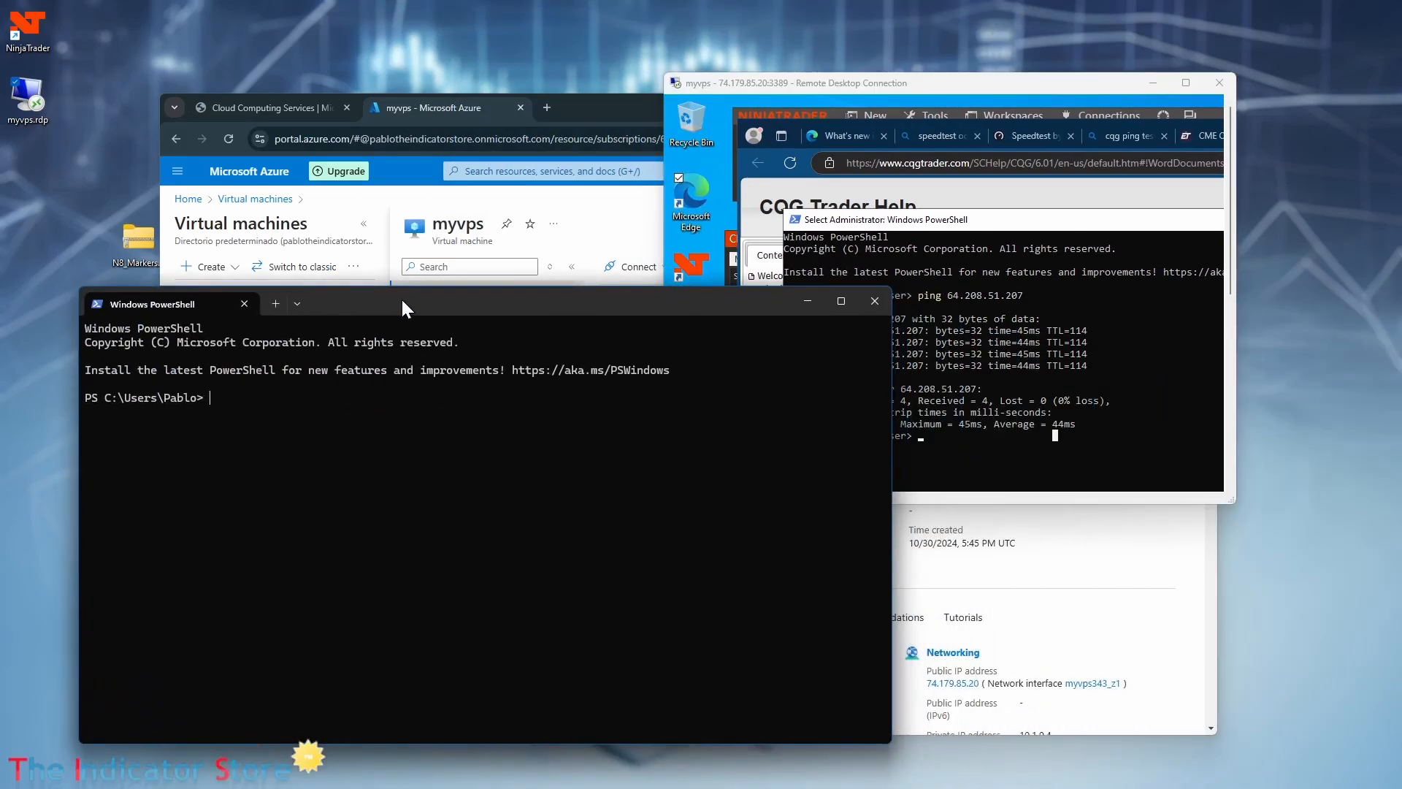
type("ping")
right_click(213, 424)
key("Return")
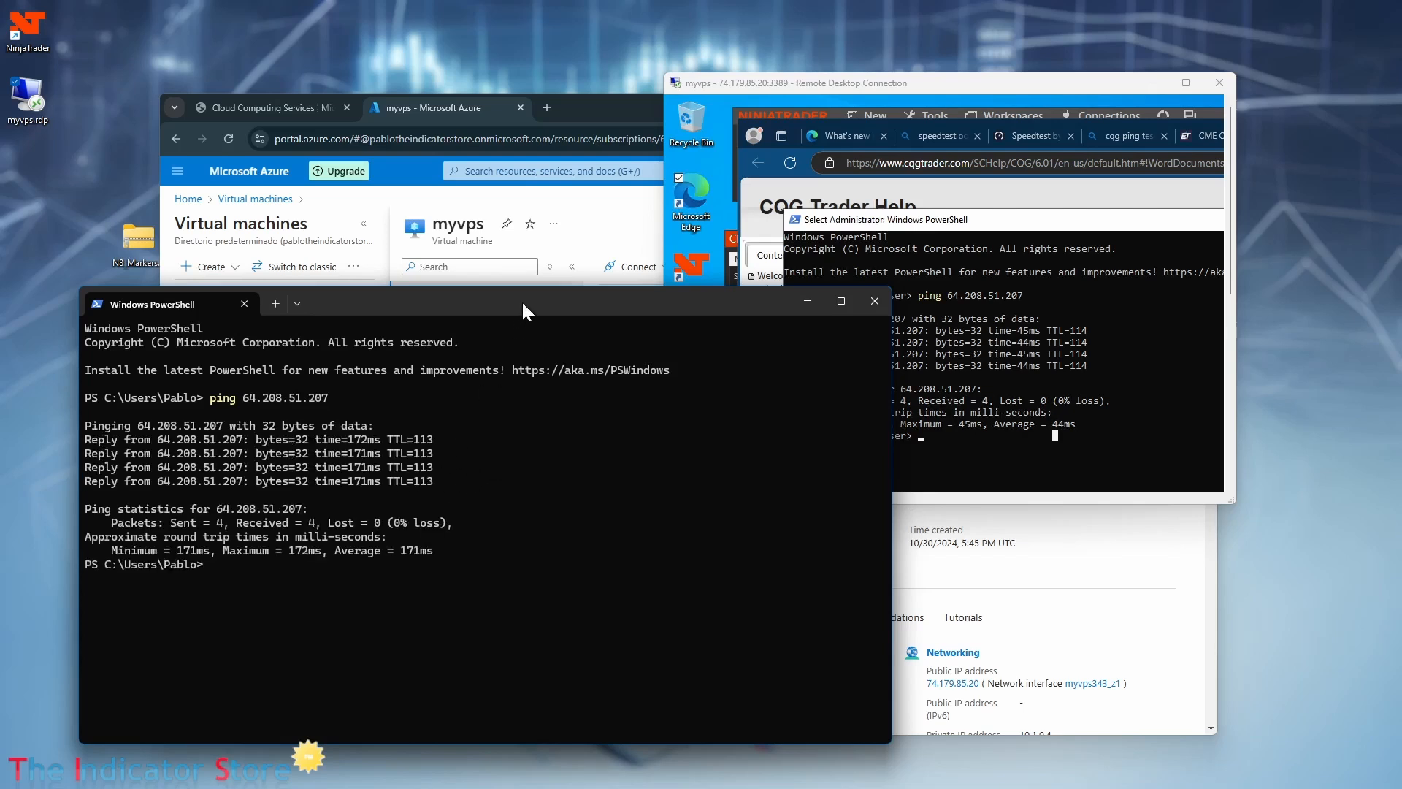
Ping 64.208.51.207 from PowerShell in the Amazon EC2 remote session, arranging its window beside the other ping tests.
left_click_drag(523, 307, 502, 348)
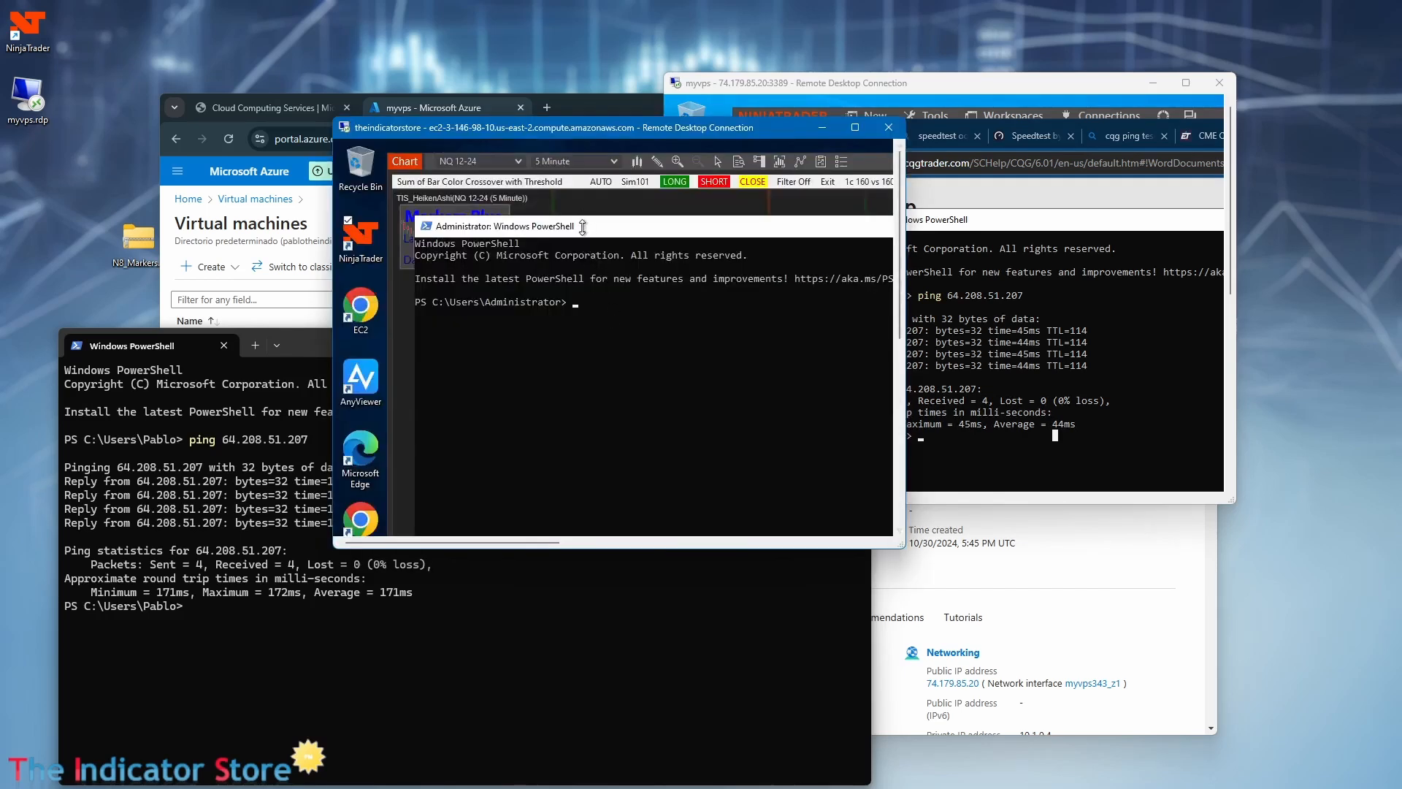
left_click_drag(581, 222, 550, 201)
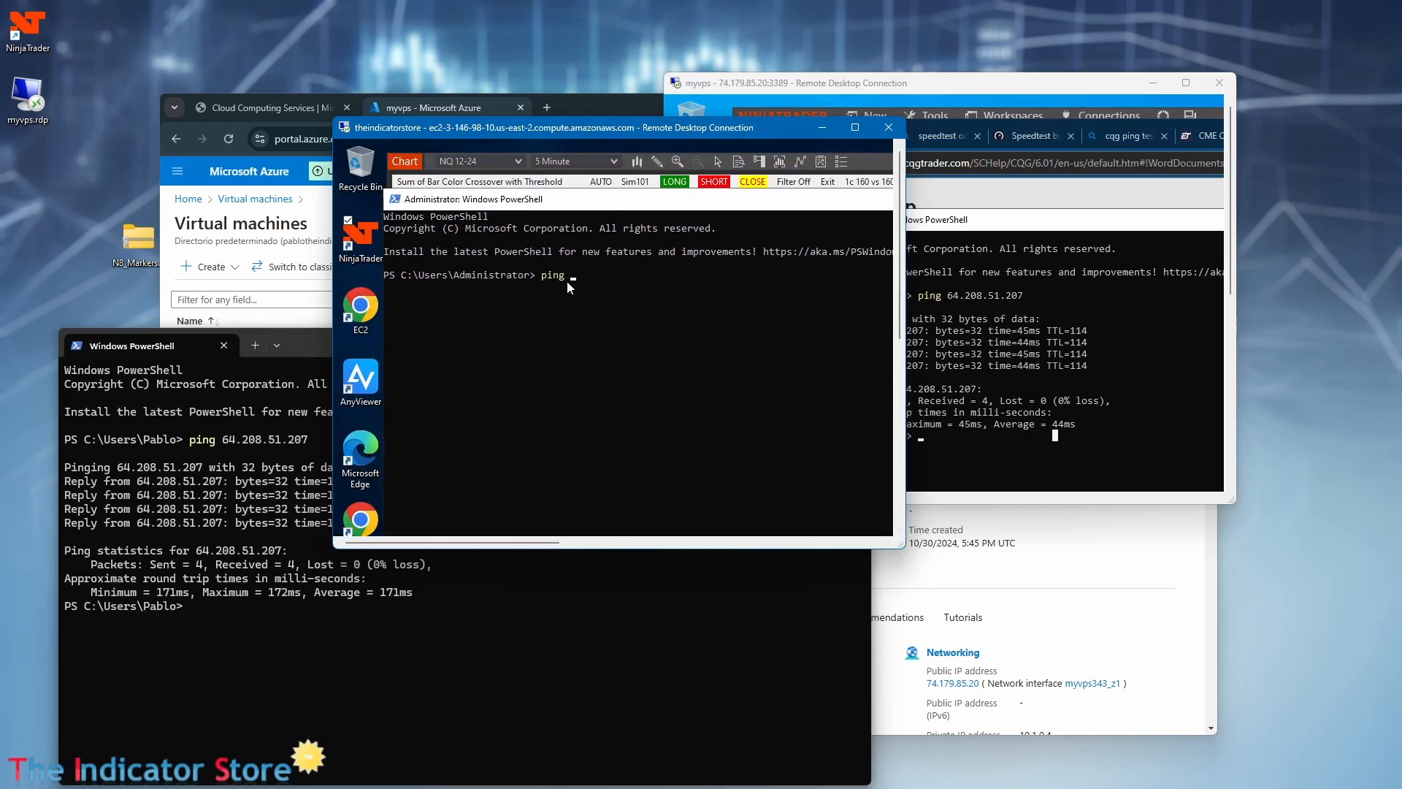
type("ping 64.208.51.207")
key("Return")
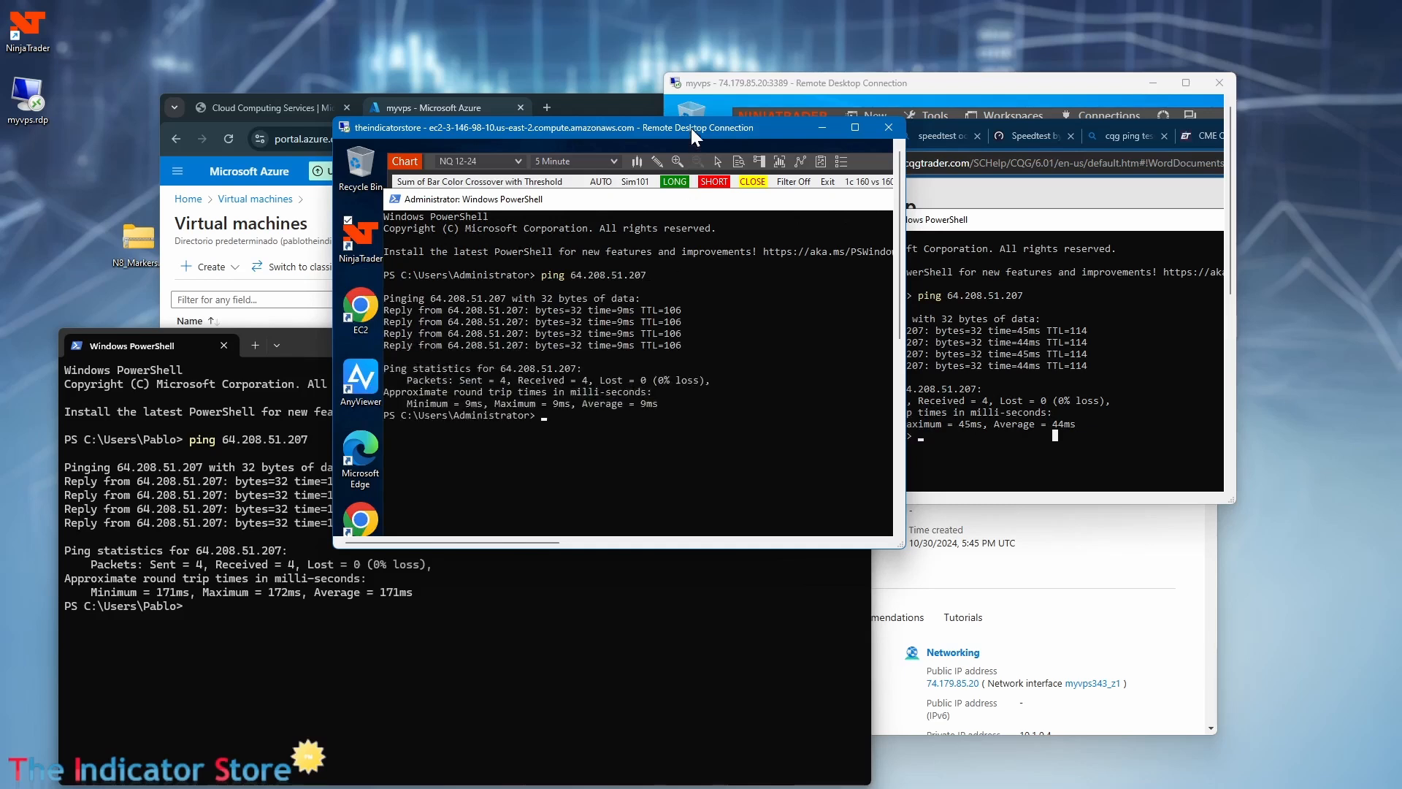
left_click_drag(691, 129, 501, 55)
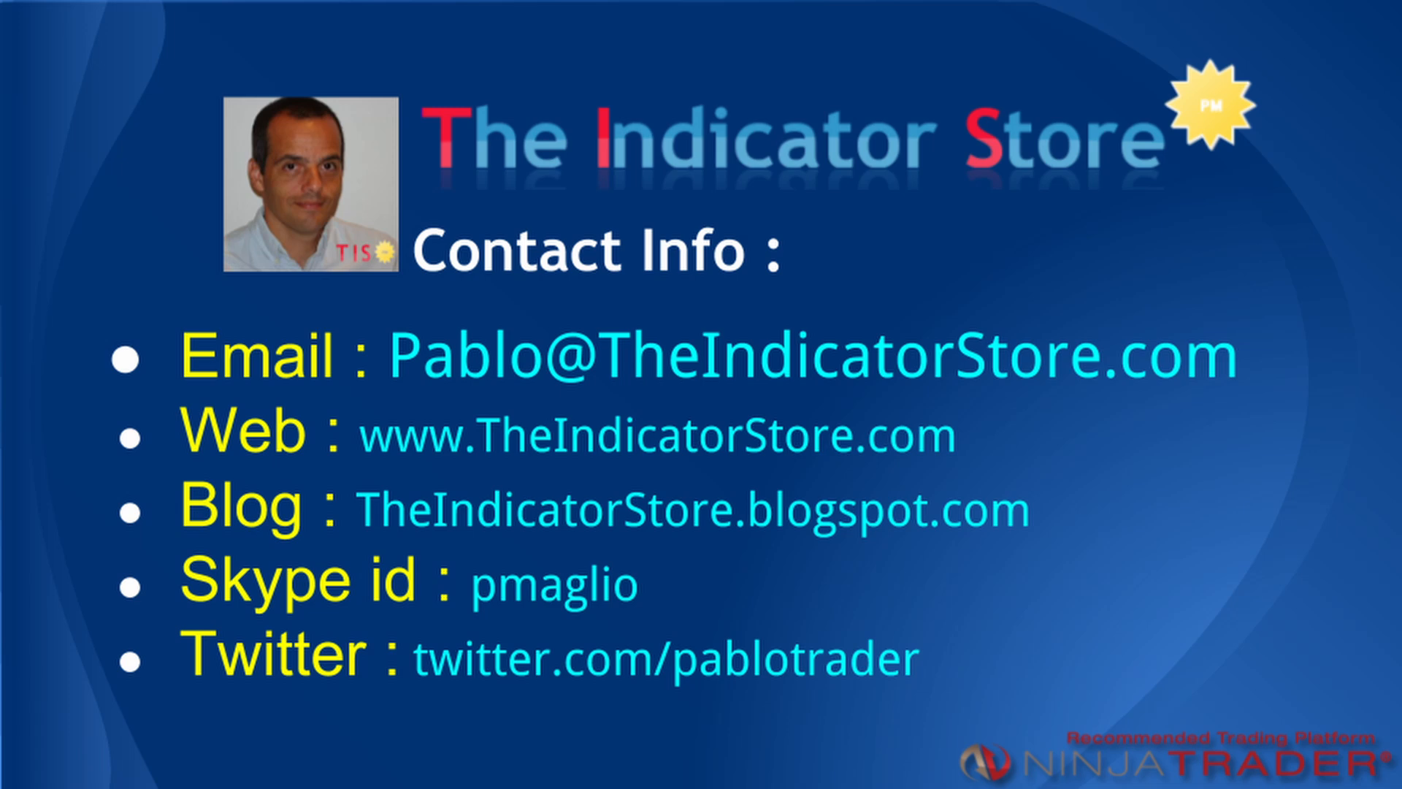